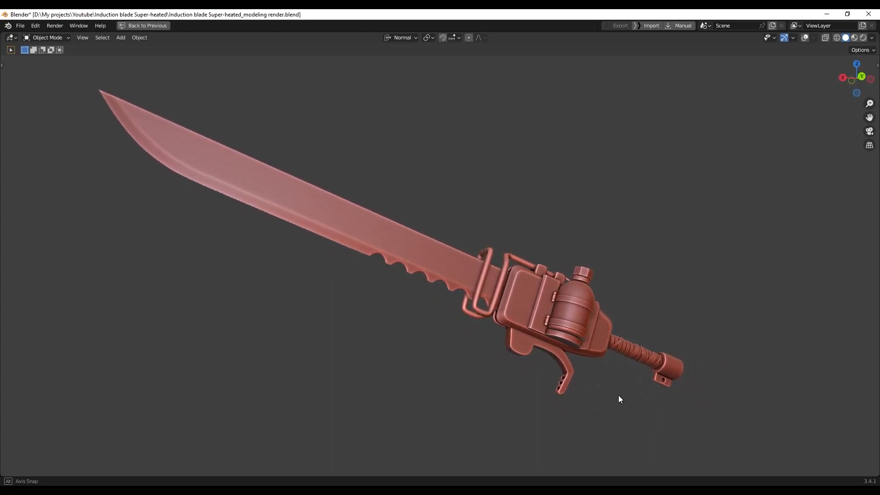
pyautogui.moveTo(782, 351); pyautogui.dragTo(764, 351, button='middle')
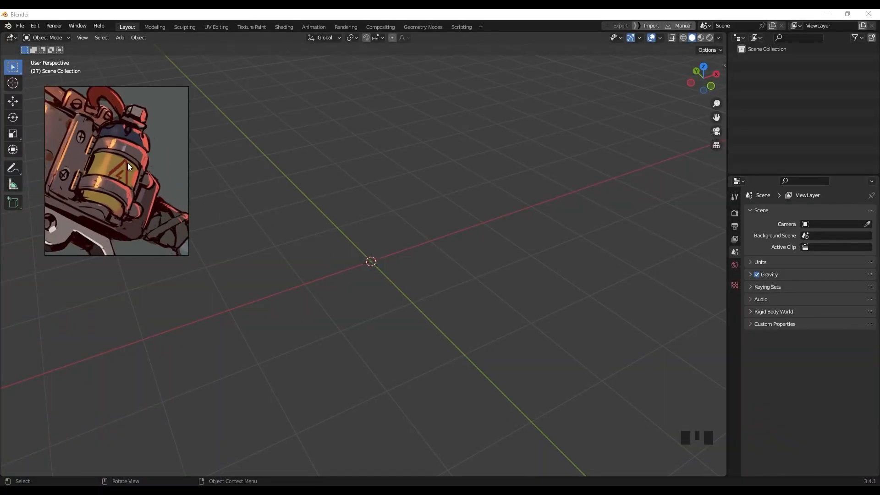
# Step: Add a UV sphere and display it in wireframe from the front orthographic view
pyautogui.moveTo(359, 252); pyautogui.dragTo(353, 235, button='middle')
pyautogui.hotkey('shift', 'a')
pyautogui.moveTo(361, 230)
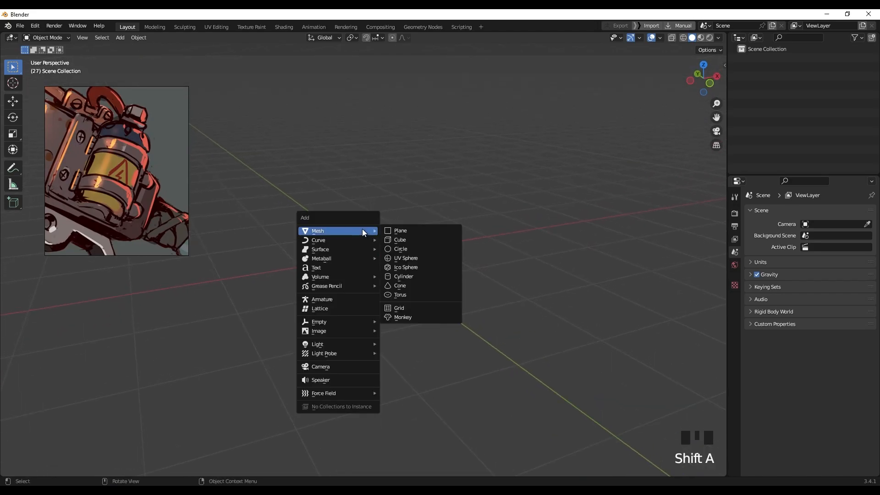
pyautogui.click(405, 257)
pyautogui.moveTo(388, 266); pyautogui.dragTo(352, 274, button='middle')
pyautogui.hotkey('shift', 'z')
pyautogui.scroll(3, 336, 267)
pyautogui.moveTo(546, 397); pyautogui.dragTo(439, 381)
pyautogui.click(422, 289)
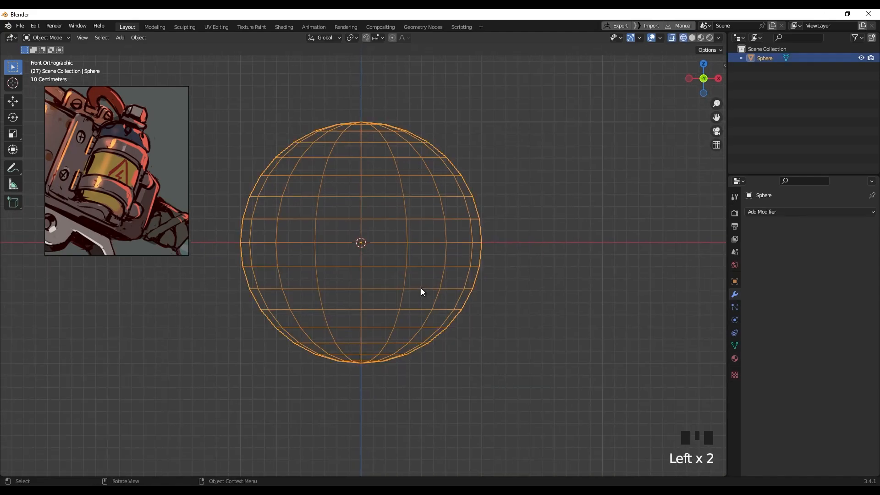
# Step: Delete all faces in the lower half of the sphere, leaving an open dome
pyautogui.press('Tab')
pyautogui.moveTo(553, 403); pyautogui.dragTo(192, 248)
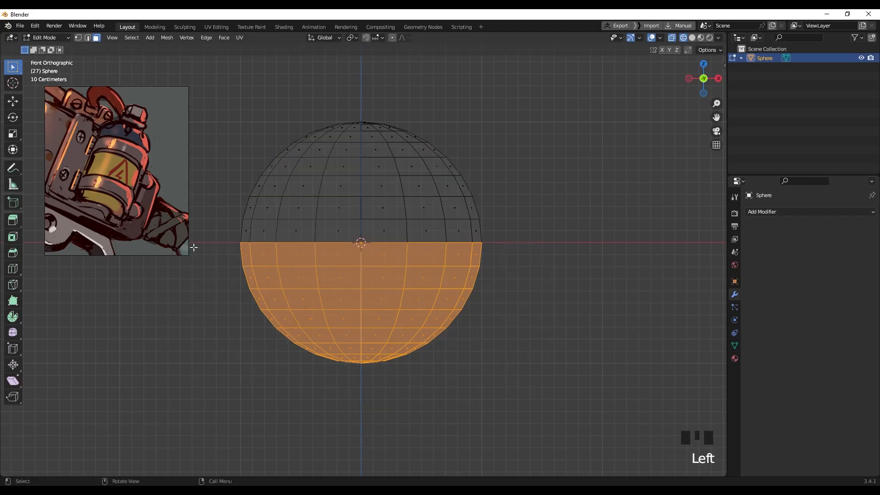
pyautogui.press('x')
pyautogui.click(238, 266)
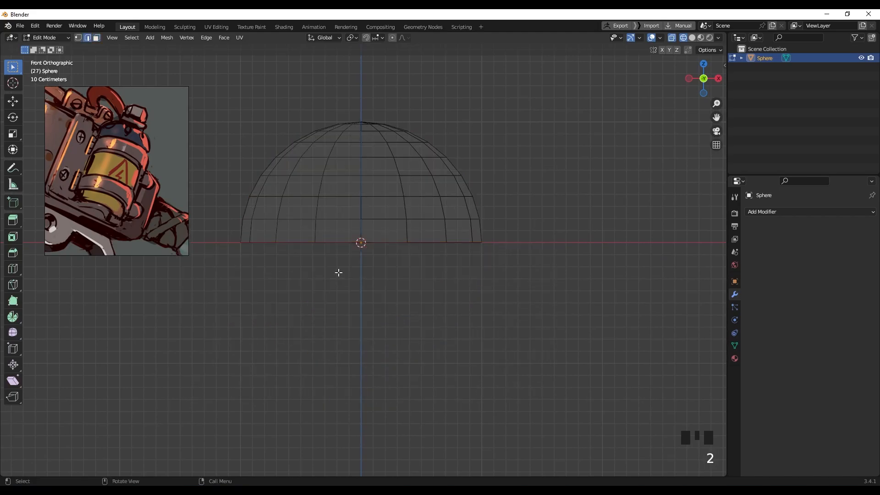
# Step: Extrude the dome's open bottom edge loop about 1.57 m downward along Z to form the cylindrical body
pyautogui.keyDown('alt'); pyautogui.click(336, 242); pyautogui.keyUp('alt')
pyautogui.scroll(2, 362, 252)
pyautogui.moveTo(365, 258); pyautogui.dragTo(364, 250, button='middle')
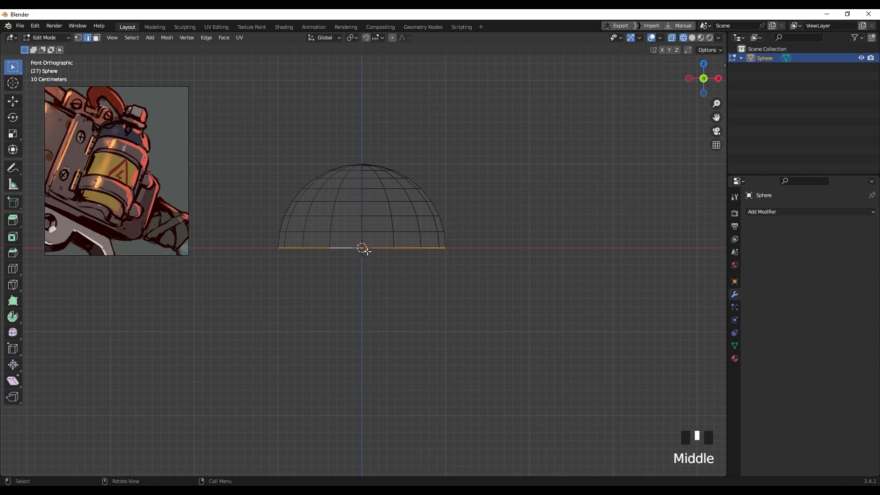
pyautogui.press('e')
pyautogui.press('z')
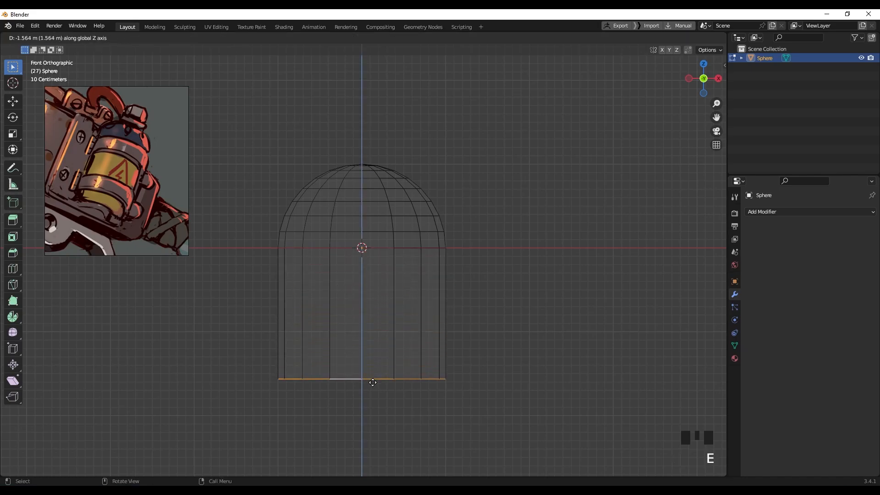
pyautogui.click(372, 382)
# Step: Fill the body's open bottom edge loop with a single face and switch the display to solid shading
pyautogui.scroll(-2, 383, 280)
pyautogui.moveTo(369, 342); pyautogui.dragTo(393, 304, button='middle')
pyautogui.scroll(2, 404, 310)
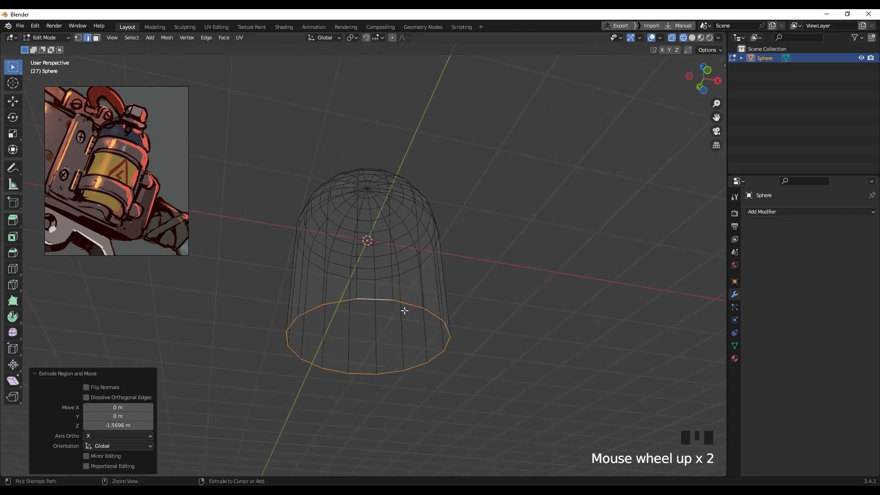
pyautogui.hotkey('ctrl', 'f')
pyautogui.press('f')
pyautogui.moveTo(485, 321); pyautogui.dragTo(437, 332, button='middle')
pyautogui.press('z')
pyautogui.scroll(2, 495, 339)
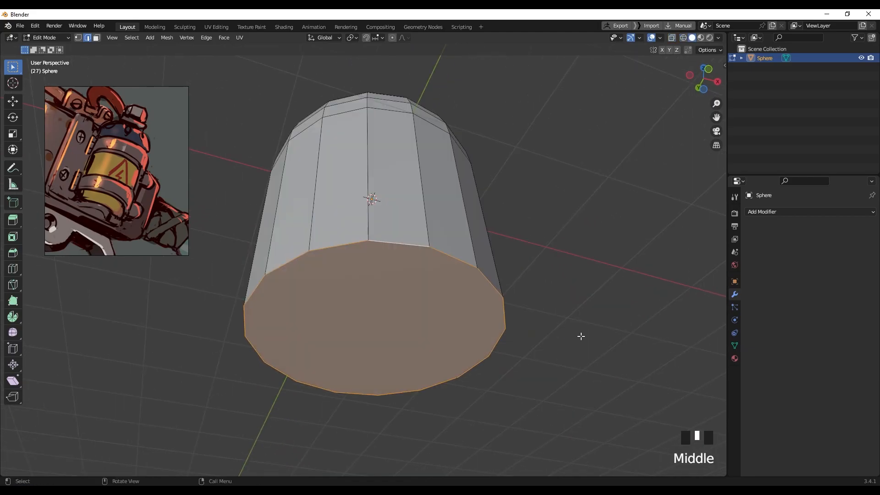
# Step: Inset the bottom face by about 0.31 m and extrude the inner face about 0.1 m up into the body
pyautogui.press('i')
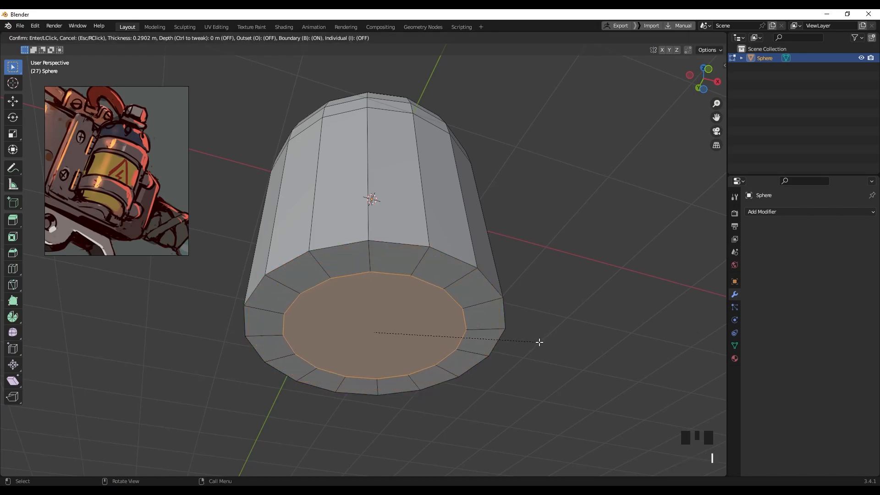
pyautogui.click(534, 346)
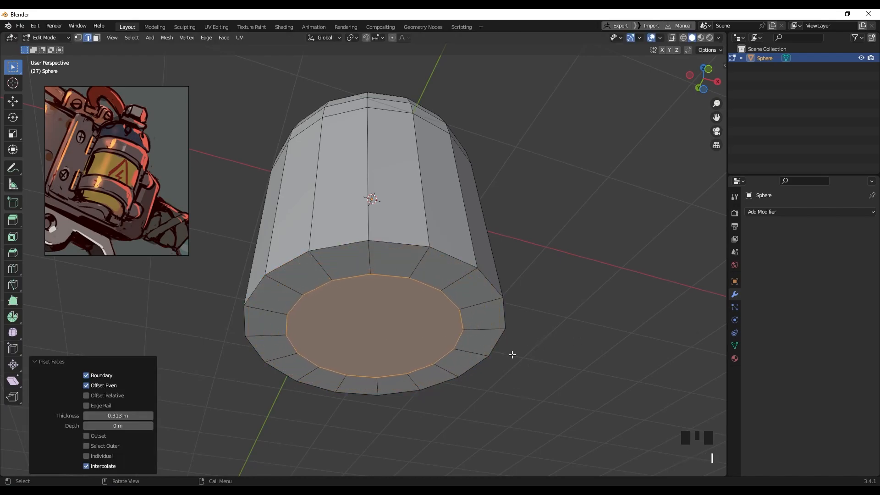
pyautogui.moveTo(513, 353); pyautogui.dragTo(506, 379, button='middle')
pyautogui.press('g')
pyautogui.press('z')
pyautogui.click(515, 393)
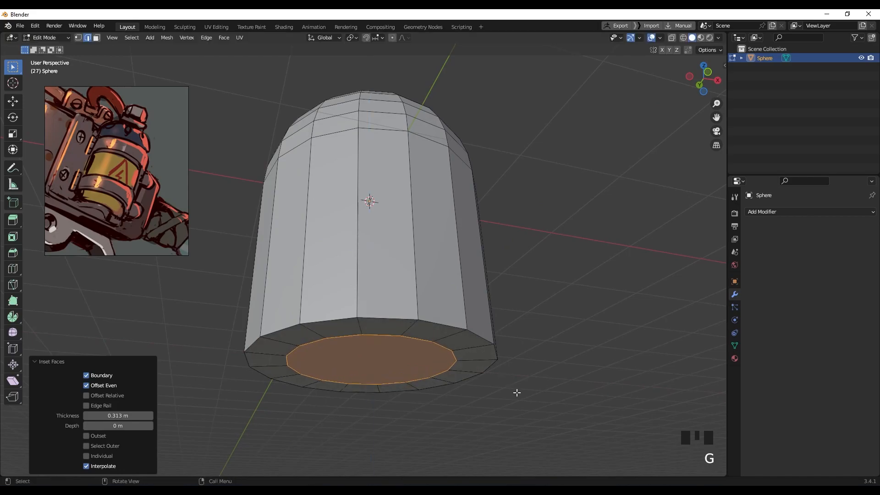
pyautogui.press('e')
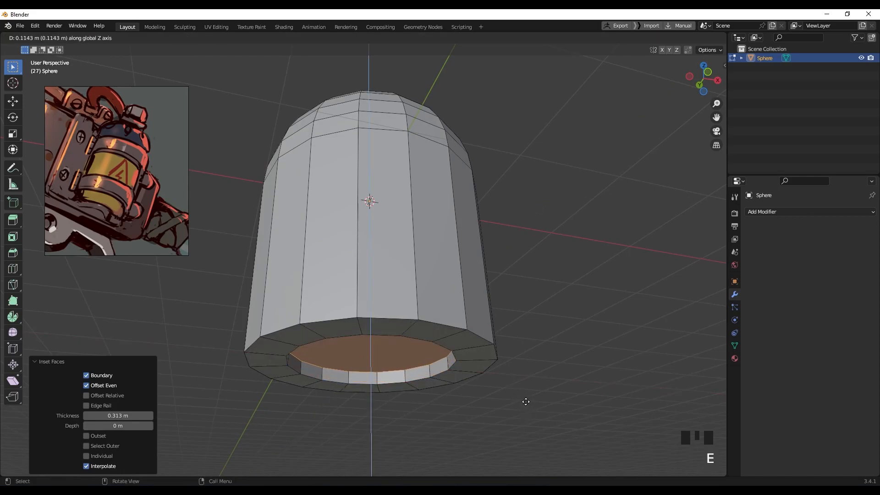
pyautogui.click(525, 399)
# Step: Scale the outer edge loop of the bottom recess by 1.15 to slope its wall
pyautogui.keyDown('alt'); pyautogui.click(407, 378); pyautogui.keyUp('alt')
pyautogui.moveTo(407, 377); pyautogui.dragTo(459, 367, button='middle')
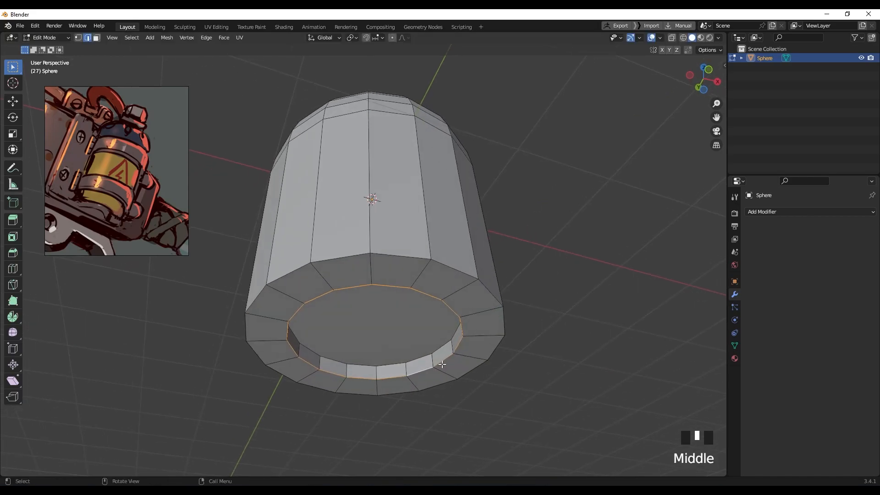
pyautogui.press('s')
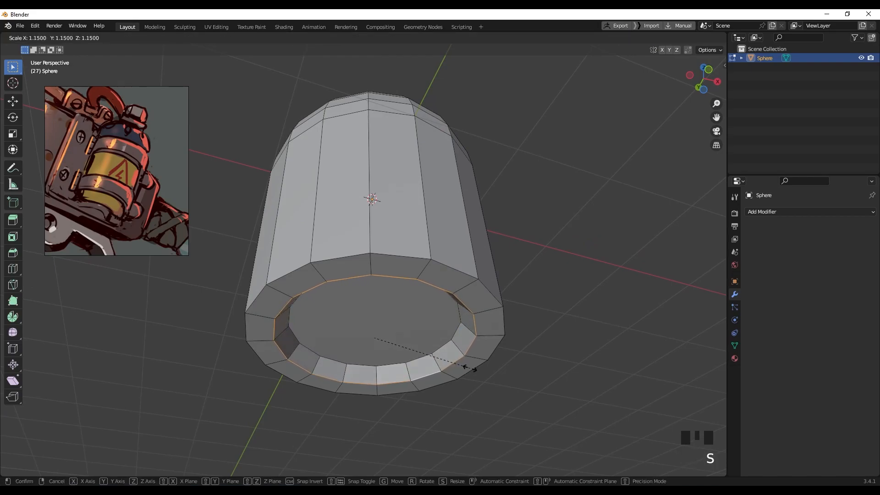
pyautogui.click(470, 367)
# Step: Bevel the body's outer bottom edge loop with one segment and a width of about 0.08 m
pyautogui.moveTo(470, 367); pyautogui.dragTo(406, 176, button='middle')
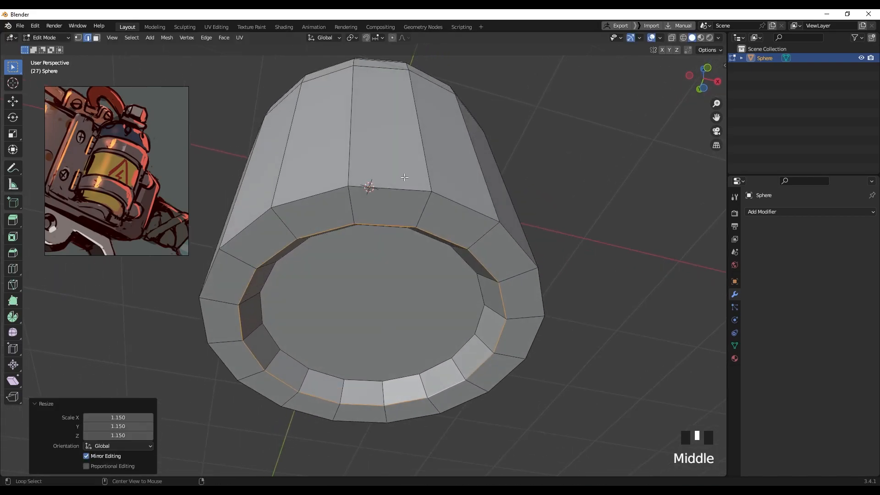
pyautogui.keyDown('alt'); pyautogui.click(399, 192); pyautogui.keyUp('alt')
pyautogui.keyDown('alt'); pyautogui.moveTo(410, 244); pyautogui.dragTo(434, 255, button='middle'); pyautogui.keyUp('alt')
pyautogui.hotkey('ctrl', 'b')
pyautogui.scroll(-1, 463, 263)
pyautogui.click(469, 264)
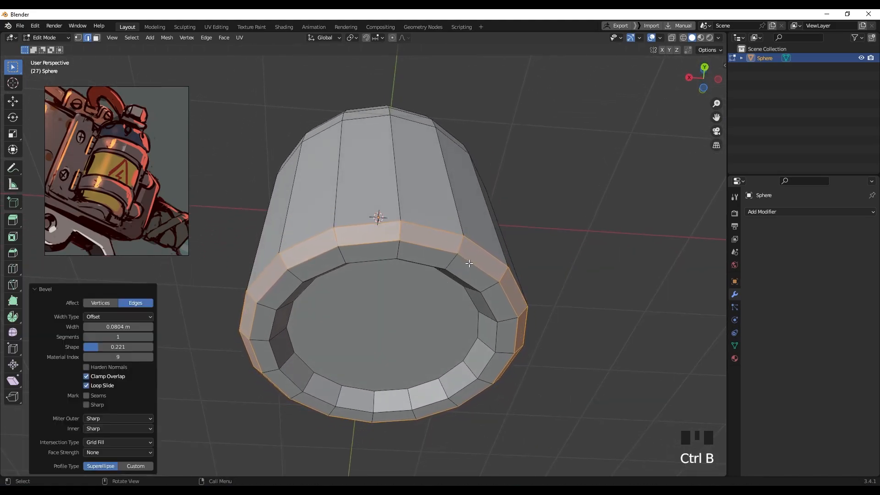
# Step: Delete the geometry at the top of the dome to leave a round opening for the neck
pyautogui.scroll(-2, 469, 263)
pyautogui.moveTo(468, 263); pyautogui.dragTo(336, 167, button='middle')
pyautogui.scroll(3, 389, 144)
pyautogui.moveTo(290, 157); pyautogui.dragTo(478, 199)
pyautogui.press('x')
pyautogui.click(496, 243)
# Step: Extrude the open top edge loop upward along Z into a short neck and return to solid shading
pyautogui.moveTo(497, 244); pyautogui.dragTo(413, 219, button='middle')
pyautogui.press('e')
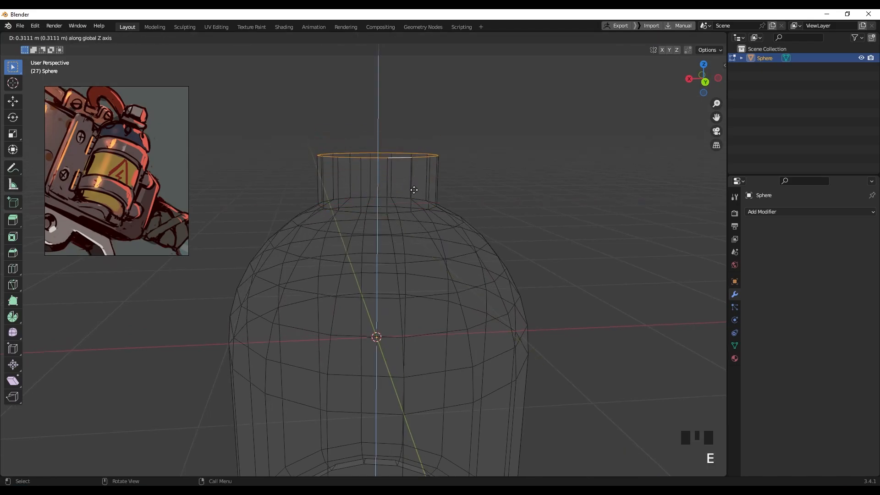
pyautogui.click(417, 202)
pyautogui.moveTo(425, 211)
pyautogui.mouseDown(button='middle')
pyautogui.moveTo(442, 194)
pyautogui.moveTo(429, 209)
pyautogui.mouseUp(button='middle')
pyautogui.press('z')
# Step: Bevel the edge loop at the base of the neck with two segments and a width of about 0.026 m
pyautogui.keyDown('alt'); pyautogui.click(428, 210); pyautogui.keyUp('alt')
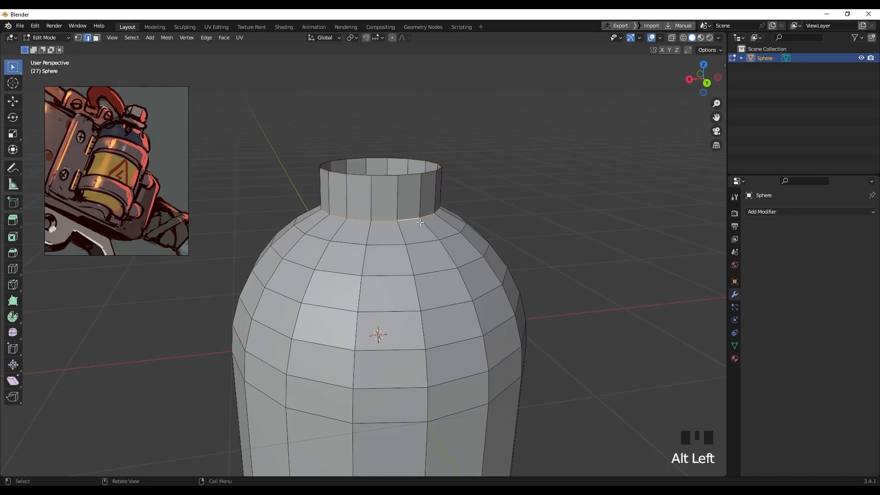
pyautogui.scroll(2, 429, 210)
pyautogui.hotkey('ctrl', 'b')
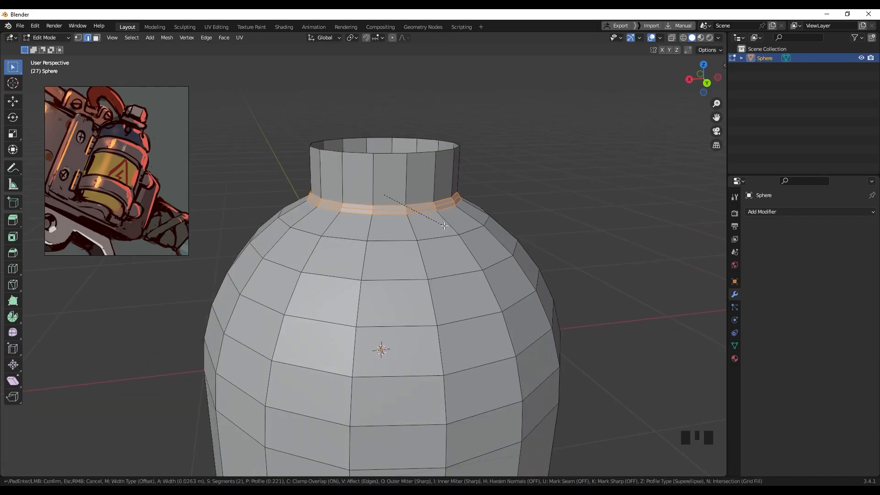
pyautogui.click(439, 225)
# Step: Add a Subdivision Surface modifier with viewport level 2 to the bottle and shade it smooth
pyautogui.scroll(-3, 412, 221)
pyautogui.moveTo(412, 221); pyautogui.dragTo(398, 243, button='middle')
pyautogui.click(769, 217)
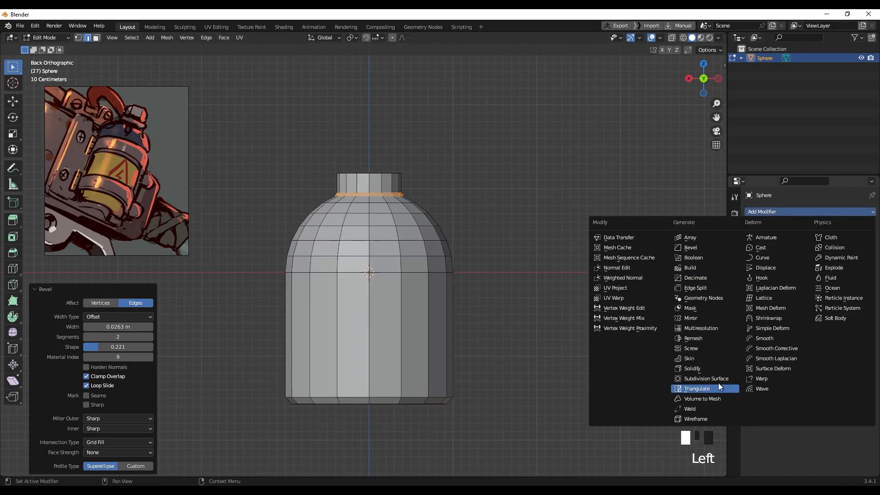
pyautogui.click(678, 388)
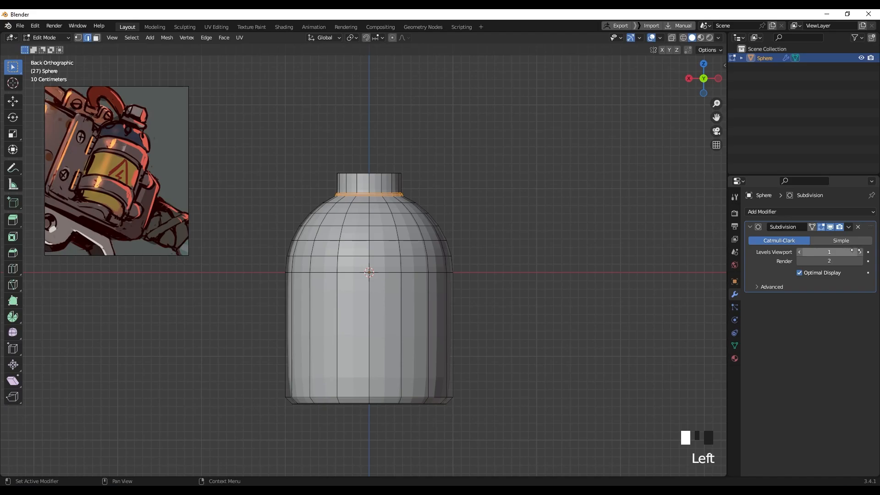
pyautogui.press('Tab')
pyautogui.click(422, 244)
pyautogui.rightClick(422, 244)
pyautogui.click(422, 244)
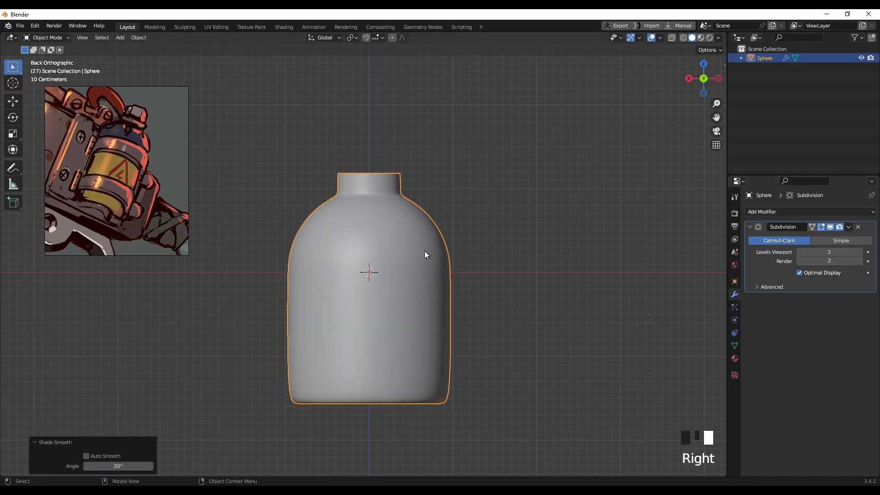
# Step: Add one horizontal loop cut around the body and slide it close to the bottom edge, at a factor of about -0.88
pyautogui.moveTo(387, 241); pyautogui.dragTo(399, 256, button='middle')
pyautogui.moveTo(403, 330)
pyautogui.mouseDown(button='middle')
pyautogui.moveTo(401, 306)
pyautogui.moveTo(395, 322)
pyautogui.moveTo(408, 347)
pyautogui.mouseUp(button='middle')
pyautogui.press('Tab')
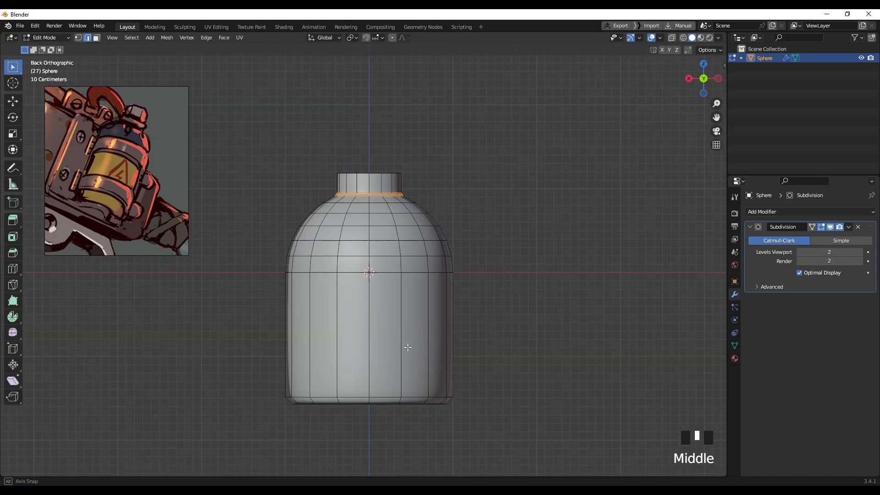
pyautogui.click(427, 320)
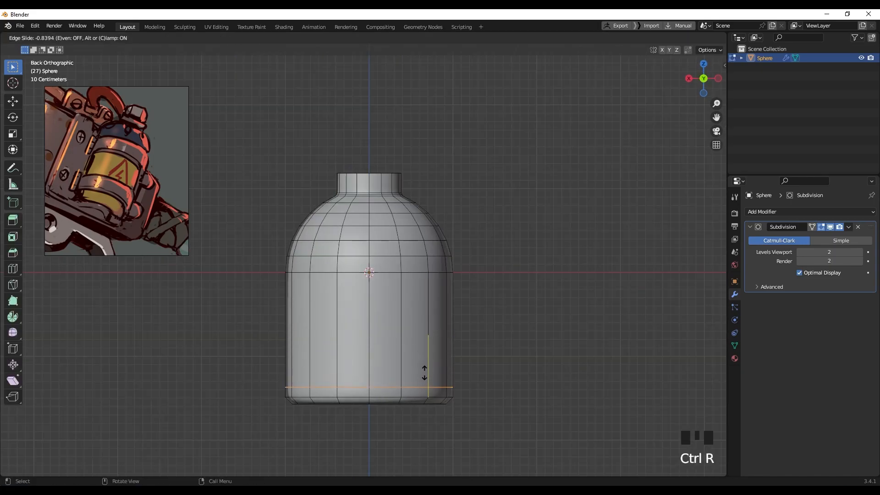
pyautogui.click(423, 374)
pyautogui.scroll(2, 424, 368)
pyautogui.moveTo(425, 367); pyautogui.dragTo(426, 269, button='middle')
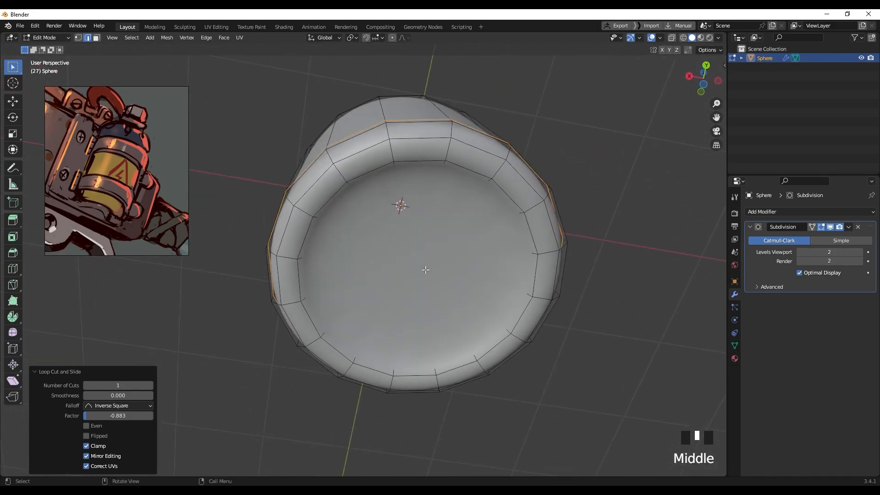
pyautogui.press('Tab')
pyautogui.press('Tab')
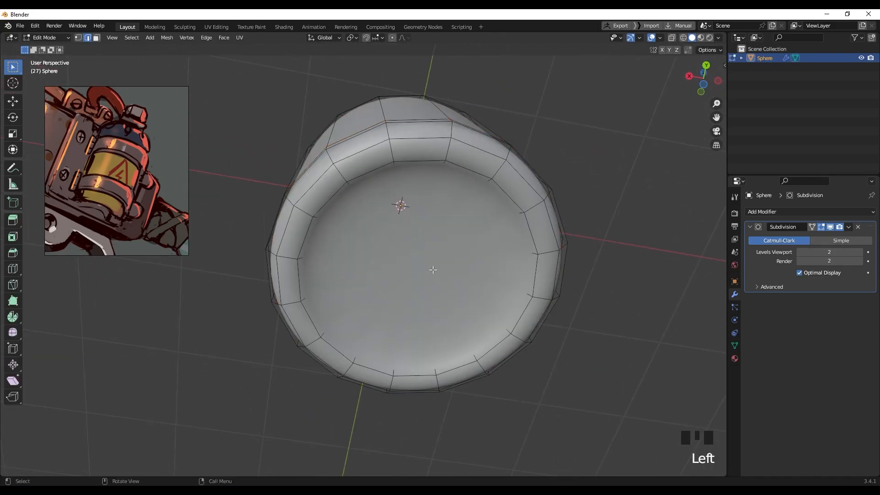
# Step: Turn off the subdivision preview in Edit Mode and inset the recessed bottom face slightly
pyautogui.click(821, 228)
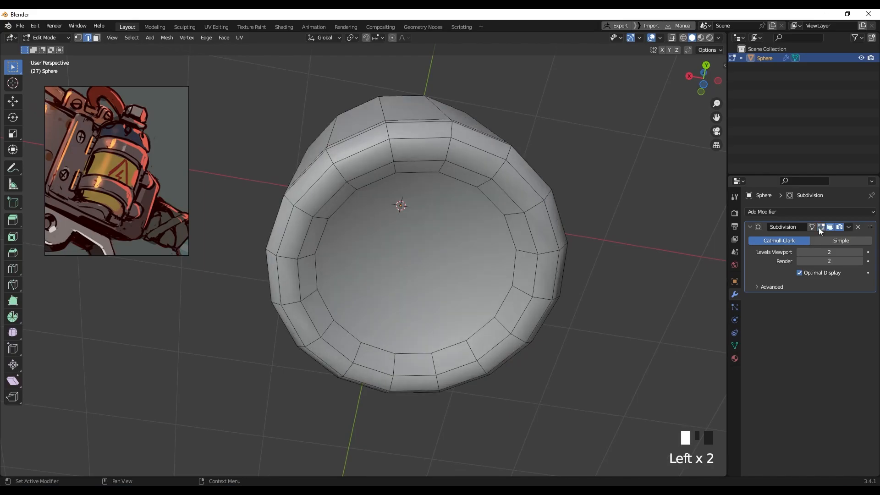
pyautogui.press('3')
pyautogui.click(478, 273)
pyautogui.press('i')
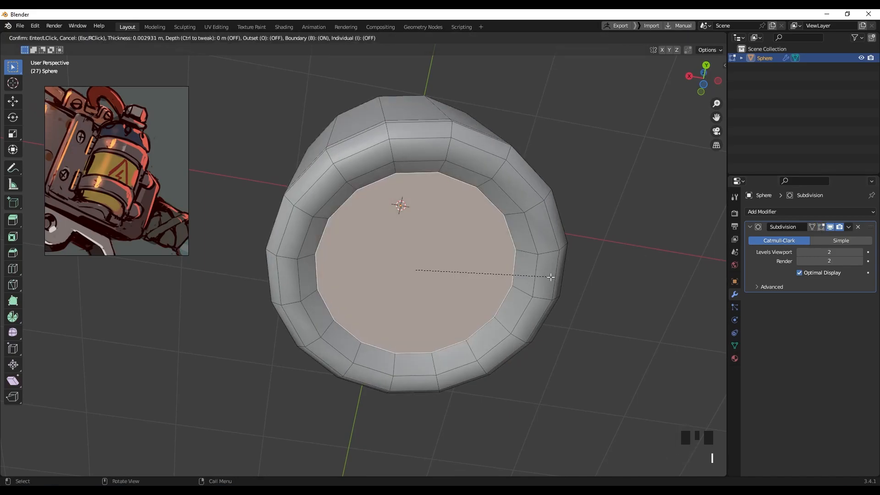
pyautogui.click(520, 277)
pyautogui.scroll(-3, 458, 279)
pyautogui.moveTo(426, 275); pyautogui.dragTo(412, 235, button='middle')
pyautogui.press('Tab')
pyautogui.scroll(2, 419, 295)
# Step: Select the full ring of tall side faces around the bottle's body
pyautogui.press('Tab')
pyautogui.click(409, 308)
pyautogui.scroll(3, 409, 308)
pyautogui.keyDown('shift'); pyautogui.moveTo(409, 309); pyautogui.dragTo(412, 210, button='middle'); pyautogui.keyUp('shift')
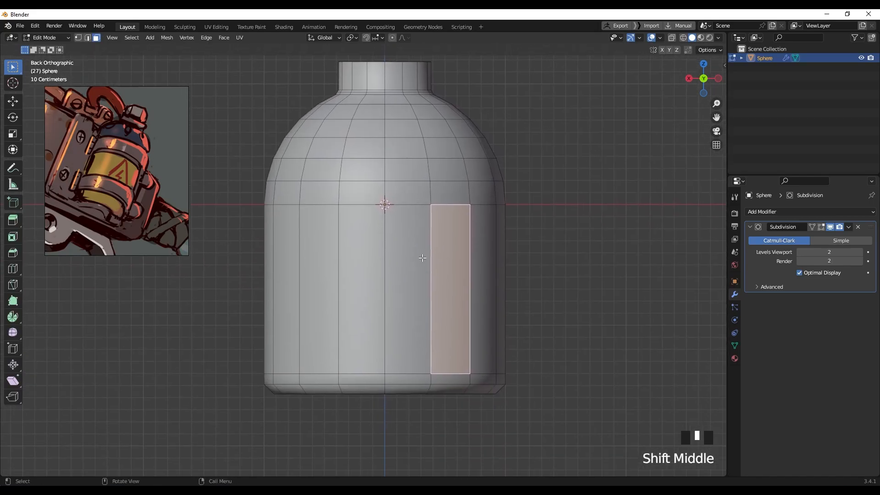
pyautogui.keyDown('alt'); pyautogui.click(499, 286); pyautogui.keyUp('alt')
# Step: Extrude the ring of side faces inward along their normals by about 0.029 m
pyautogui.moveTo(467, 274); pyautogui.dragTo(469, 309, button='right')
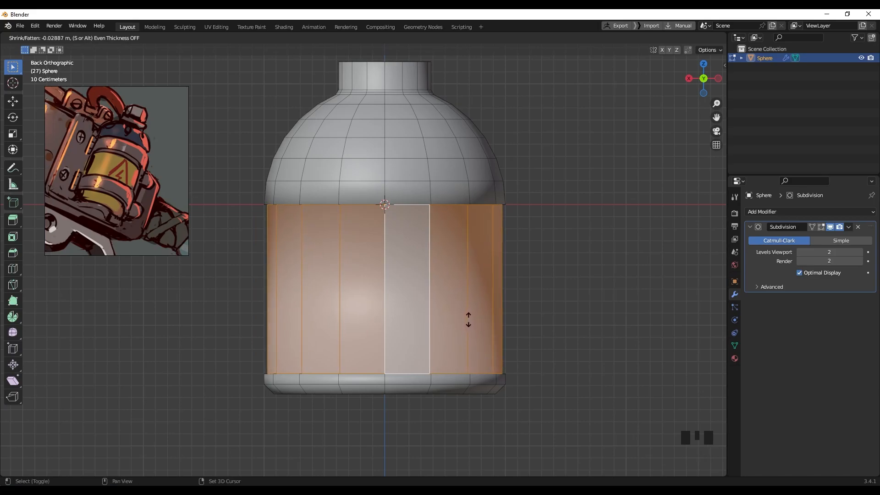
pyautogui.click(468, 319)
pyautogui.scroll(4, 134, 157)
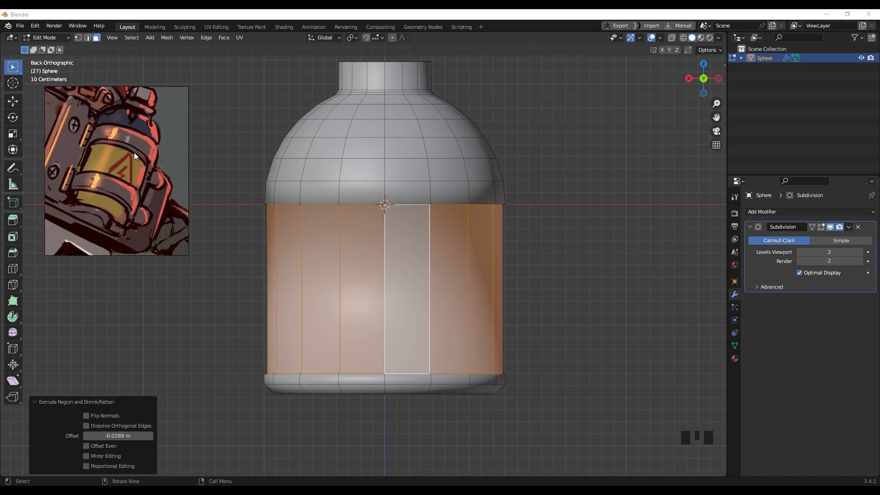
# Step: Select the edge loop where the dome meets the upper border of the recessed side band
pyautogui.moveTo(447, 290); pyautogui.dragTo(397, 271, button='middle')
pyautogui.scroll(2, 354, 227)
pyautogui.keyDown('shift'); pyautogui.moveTo(354, 228); pyautogui.dragTo(357, 252, button='middle'); pyautogui.keyUp('shift')
pyautogui.moveTo(358, 251); pyautogui.dragTo(375, 243, button='middle')
pyautogui.scroll(3, 378, 221)
pyautogui.keyDown('alt'); pyautogui.click(396, 201); pyautogui.keyUp('alt')
pyautogui.press('2')
pyautogui.click(397, 201)
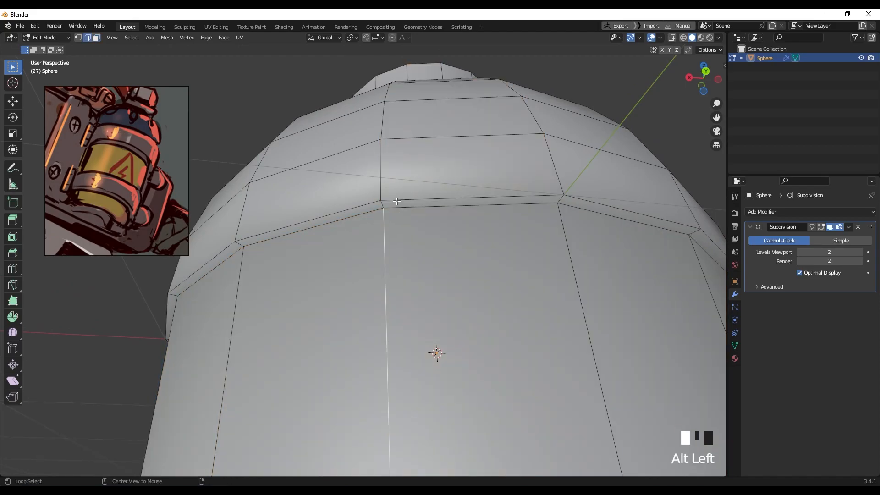
pyautogui.scroll(-4, 402, 214)
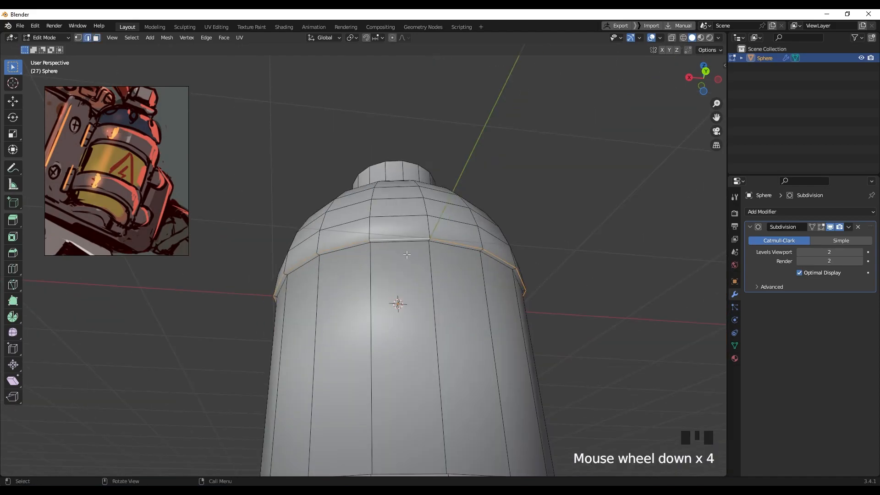
# Step: Undo the edge selections and the inward extrusion, back to the selected ring of side faces
pyautogui.hotkey('ctrl', 'z')
pyautogui.hotkey('ctrl', 'z')
pyautogui.hotkey('ctrl', 'z')
pyautogui.hotkey('ctrl', 'z')
pyautogui.hotkey('ctrl', 'z')
pyautogui.hotkey('ctrl', 'z')
pyautogui.moveTo(416, 289); pyautogui.dragTo(426, 298, button='middle')
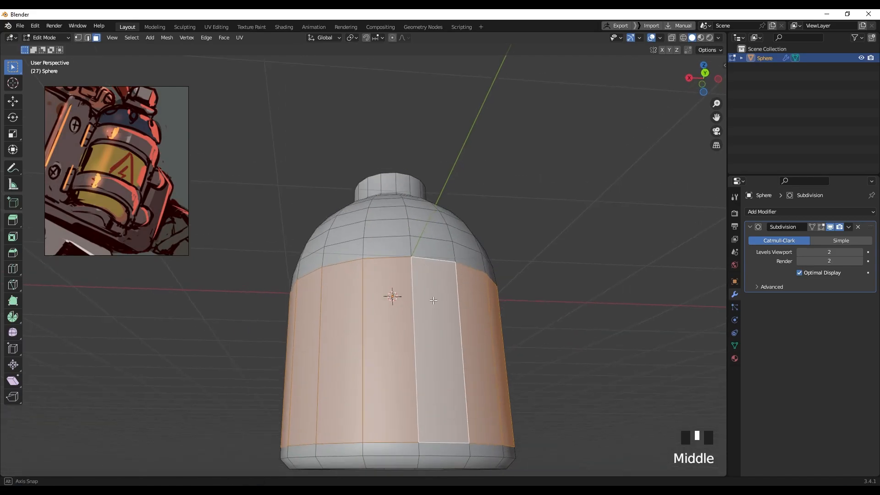
# Step: Extrude the ring of side faces inward along their normals by about 0.048 m
pyautogui.rightClick(431, 309)
pyautogui.click(438, 328)
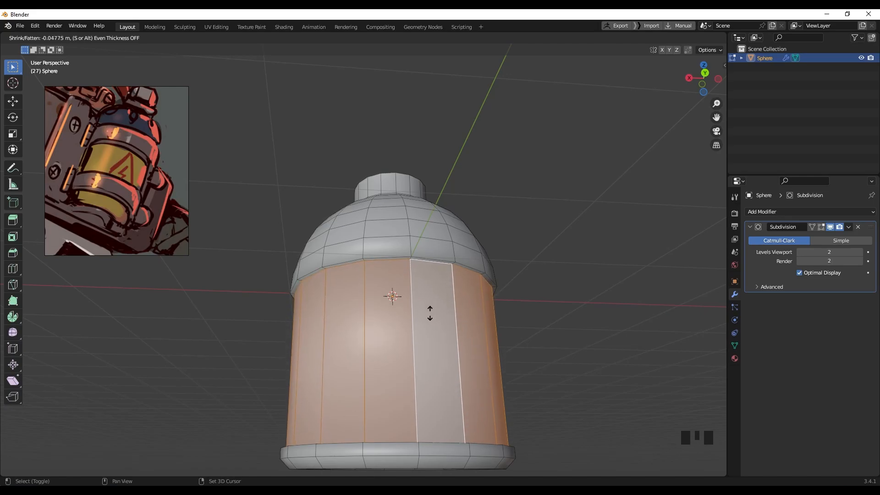
pyautogui.click(430, 313)
# Step: Bevel the edge loops at the upper and lower borders of the recessed side band with 2 segments, about 0.011 m wide
pyautogui.scroll(4, 430, 313)
pyautogui.keyDown('shift'); pyautogui.moveTo(430, 313); pyautogui.dragTo(401, 246, button='middle'); pyautogui.keyUp('shift')
pyautogui.keyDown('alt'); pyautogui.click(365, 195); pyautogui.keyUp('alt')
pyautogui.press('2')
pyautogui.keyDown('alt'); pyautogui.click(365, 183); pyautogui.keyUp('alt')
pyautogui.scroll(-5, 377, 199)
pyautogui.scroll(4, 417, 307)
pyautogui.keyDown('alt'); pyautogui.keyDown('shift'); pyautogui.click(417, 308); pyautogui.keyUp('shift'); pyautogui.keyUp('alt')
pyautogui.keyDown('alt'); pyautogui.keyDown('shift'); pyautogui.click(426, 321); pyautogui.keyUp('shift'); pyautogui.keyUp('alt')
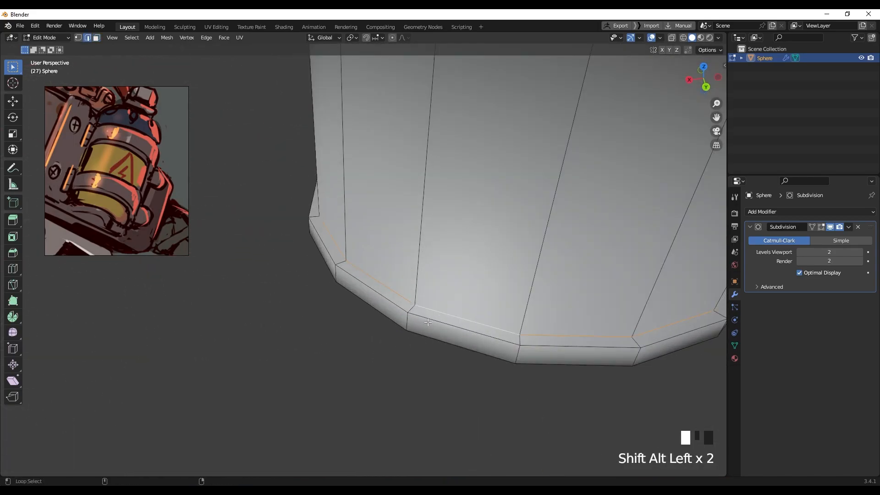
pyautogui.scroll(2, 417, 307)
pyautogui.keyDown('shift'); pyautogui.moveTo(417, 308); pyautogui.dragTo(432, 202, button='middle'); pyautogui.keyUp('shift')
pyautogui.scroll(-2, 427, 263)
pyautogui.scroll(-4, 403, 137)
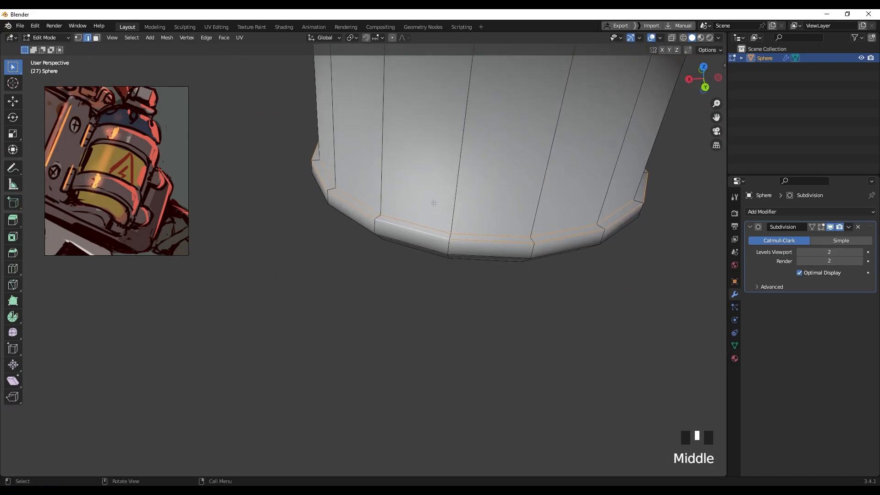
pyautogui.hotkey('ctrl', 'b')
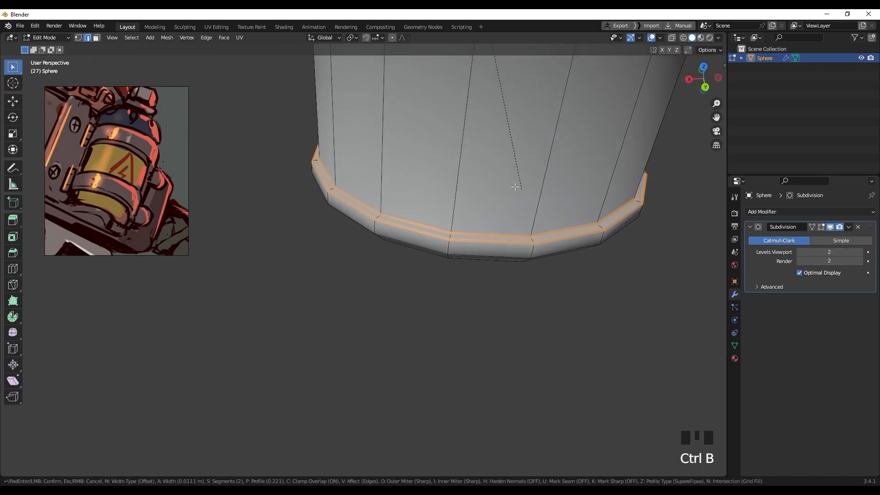
pyautogui.click(515, 188)
# Step: Add two loop cuts around the recessed side band and scale them apart along Z by about 2.6, near its borders
pyautogui.keyDown('shift'); pyautogui.moveTo(514, 195); pyautogui.dragTo(464, 183, button='middle'); pyautogui.keyUp('shift')
pyautogui.hotkey('ctrl', 'r')
pyautogui.scroll(1, 453, 182)
pyautogui.click(452, 182)
pyautogui.rightClick(453, 182)
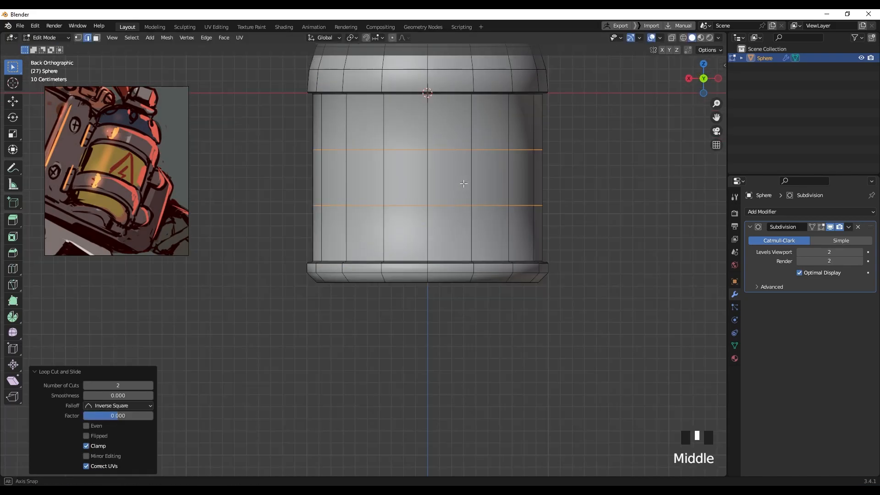
pyautogui.press('s')
pyautogui.press('z')
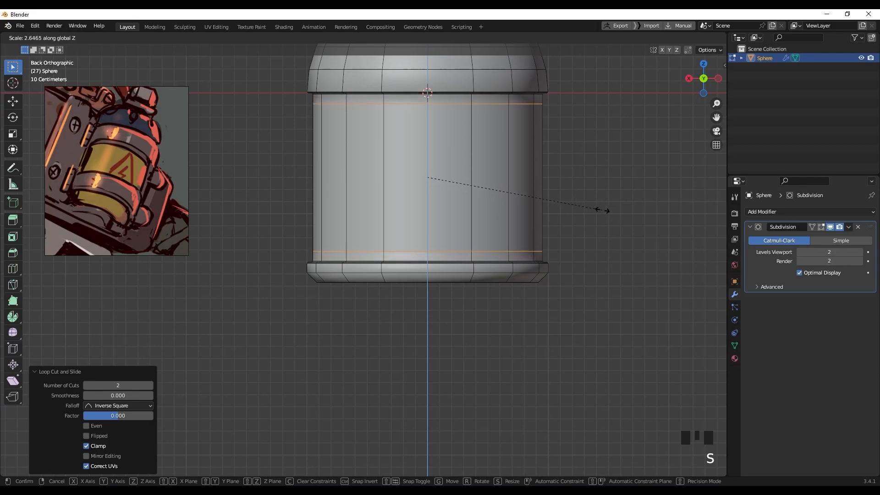
pyautogui.click(600, 209)
pyautogui.press('Tab')
# Step: Add an 8-vertex cylinder mesh for the canister's cap
pyautogui.scroll(-3, 488, 197)
pyautogui.moveTo(489, 197); pyautogui.dragTo(426, 329, button='middle')
pyautogui.scroll(2, 446, 236)
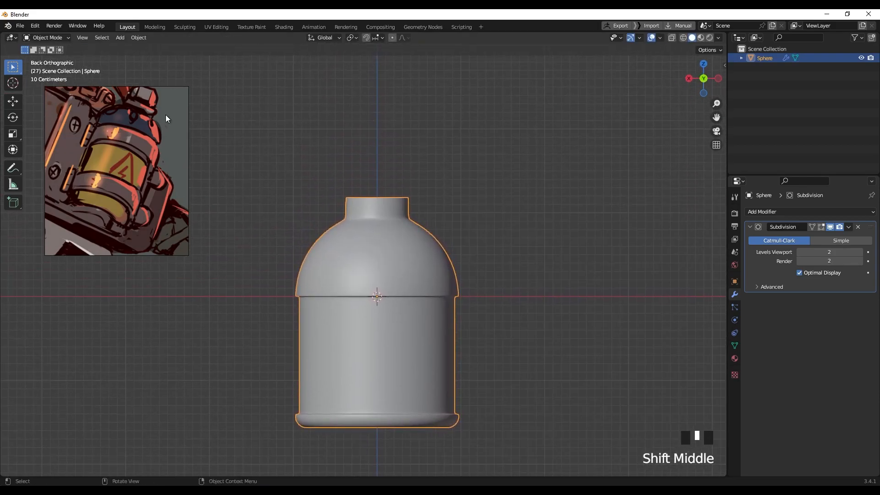
pyautogui.scroll(5, 158, 135)
pyautogui.scroll(2, 124, 131)
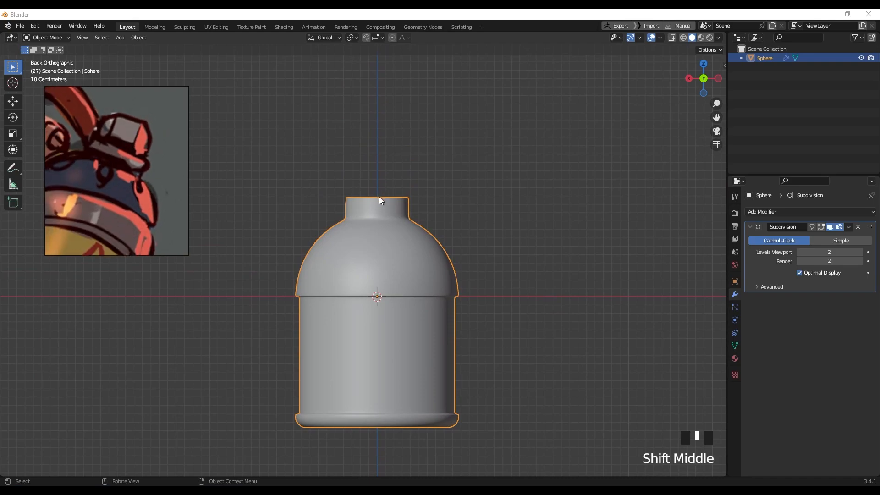
pyautogui.click(455, 211)
pyautogui.hotkey('shift', 'a')
pyautogui.moveTo(454, 211)
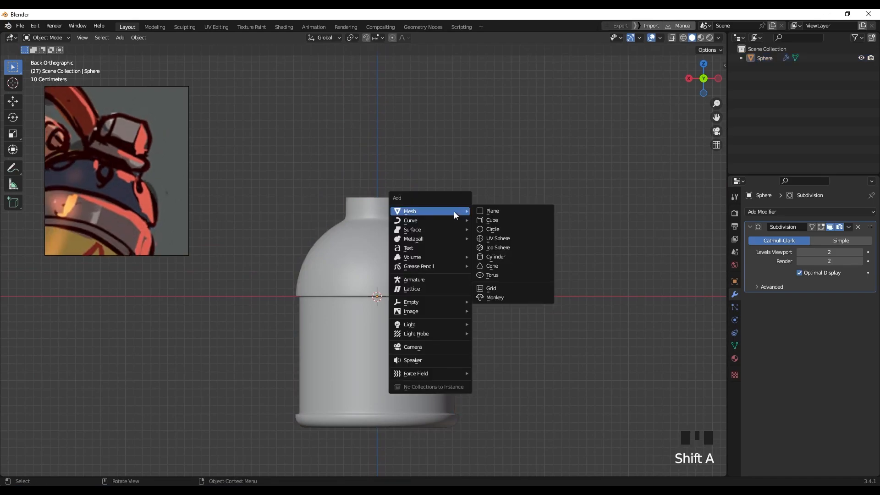
pyautogui.click(499, 256)
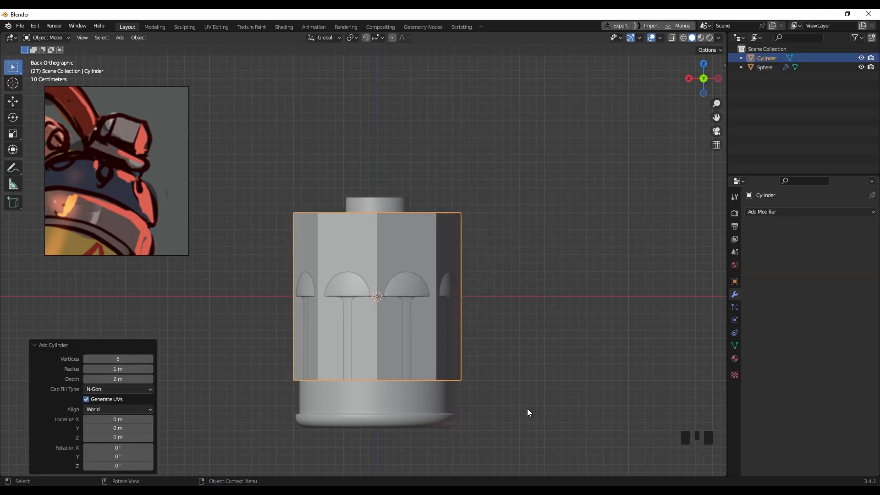
# Step: Shrink the cylinder to roughly the neck's width and raise it about 1.45 m along Z above the bottle's neck
pyautogui.press('s')
pyautogui.click(440, 369)
pyautogui.press('g')
pyautogui.press('z')
pyautogui.click(437, 260)
pyautogui.press('s')
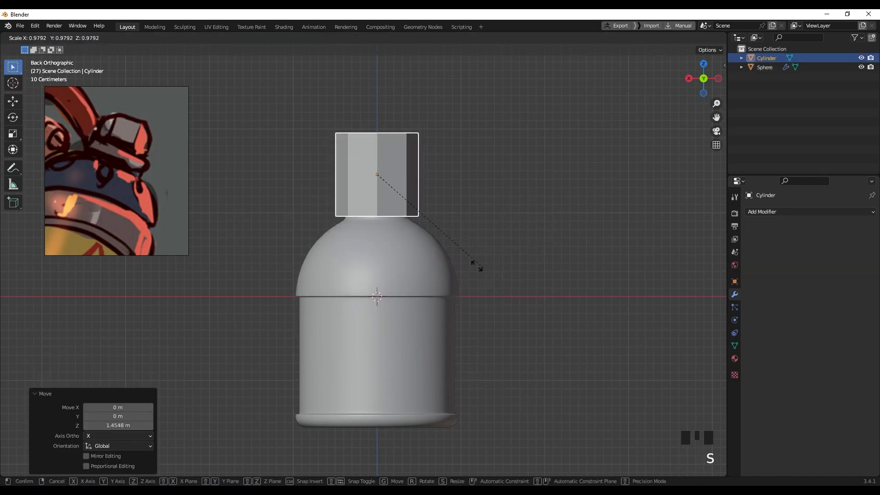
pyautogui.click(419, 234)
# Step: Enlarge the cylinder until it is slightly wider than the neck and lower it about 0.08 m along Z
pyautogui.scroll(2, 358, 166)
pyautogui.keyDown('shift'); pyautogui.moveTo(358, 166); pyautogui.dragTo(378, 249, button='middle'); pyautogui.keyUp('shift')
pyautogui.press('s')
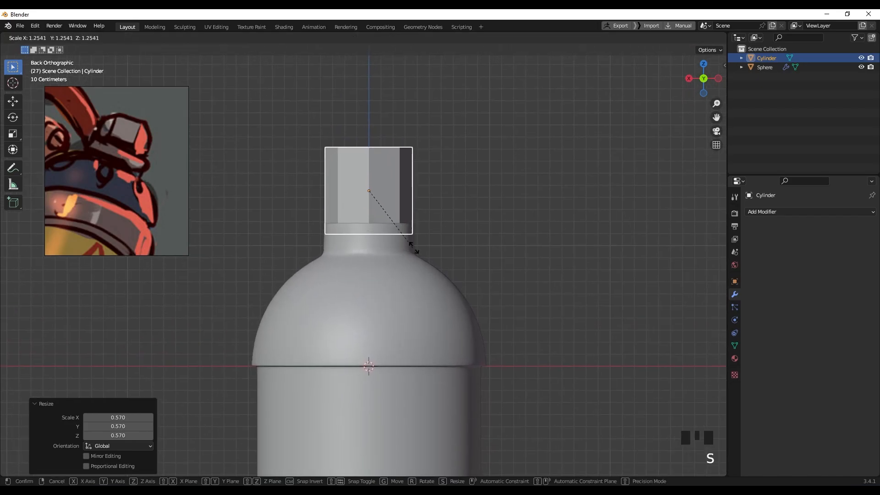
pyautogui.press('g')
pyautogui.press('z')
pyautogui.click(429, 259)
# Step: Flatten the cylinder to about 0.53 along Z and lower it about 0.08 m over the neck's upper end
pyautogui.press('s')
pyautogui.press('z')
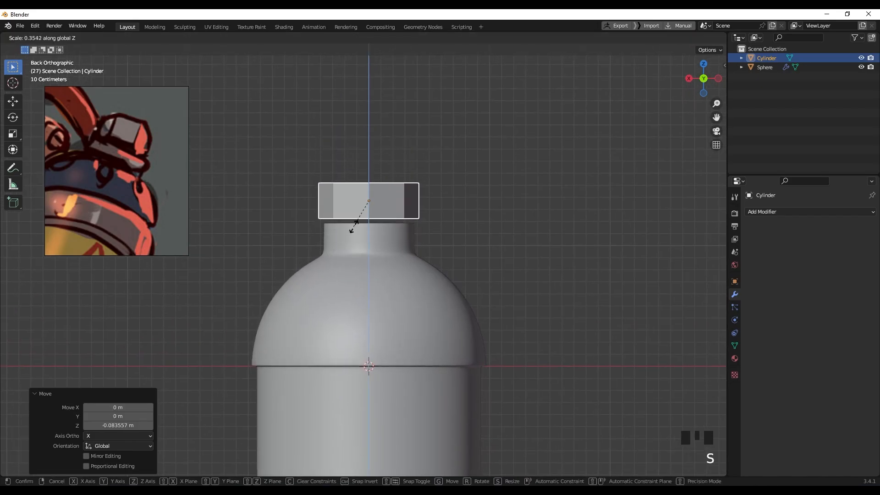
pyautogui.click(415, 228)
pyautogui.press('g')
pyautogui.press('z')
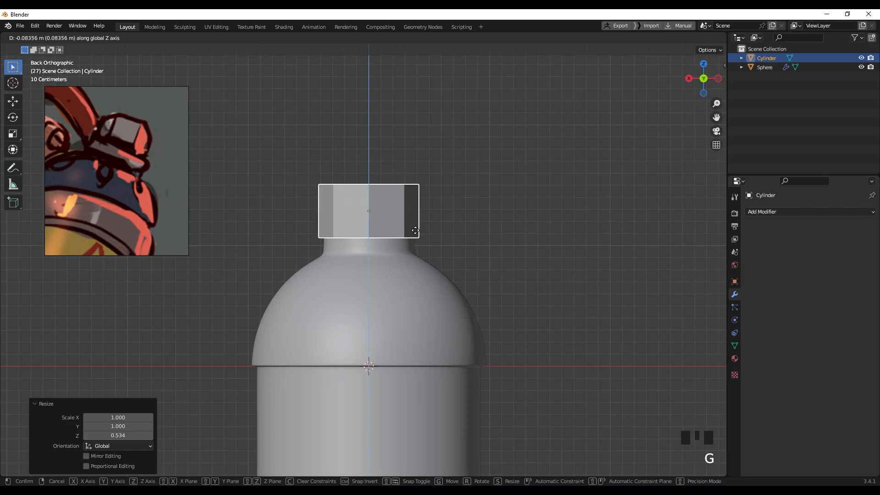
pyautogui.click(414, 230)
# Step: Scale the cap cylinder up by about 1.1 and raise it about 0.05 m along Z
pyautogui.moveTo(414, 229); pyautogui.dragTo(436, 230, button='middle')
pyautogui.press('s')
pyautogui.press('g')
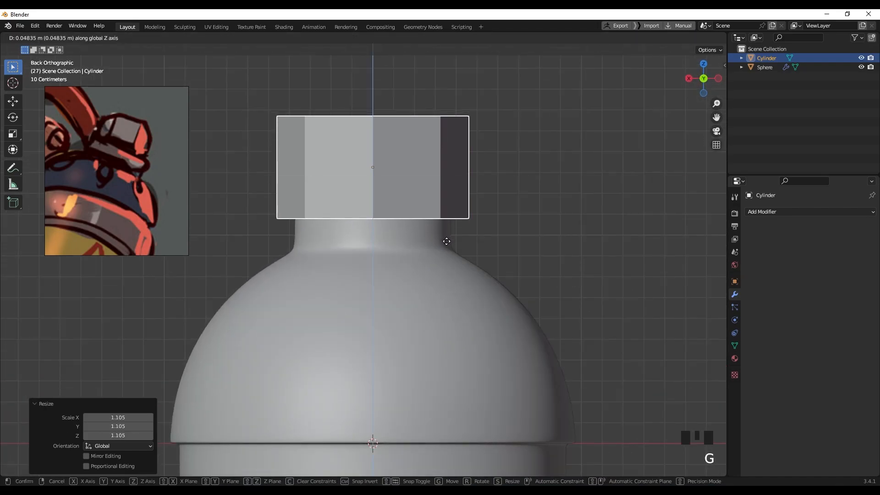
pyautogui.click(502, 233)
# Step: Apply the scale of the cap cylinder
pyautogui.moveTo(502, 232); pyautogui.dragTo(409, 222, button='middle')
pyautogui.scroll(3, 337, 228)
pyautogui.click(408, 224)
pyautogui.hotkey('ctrl', 'a')
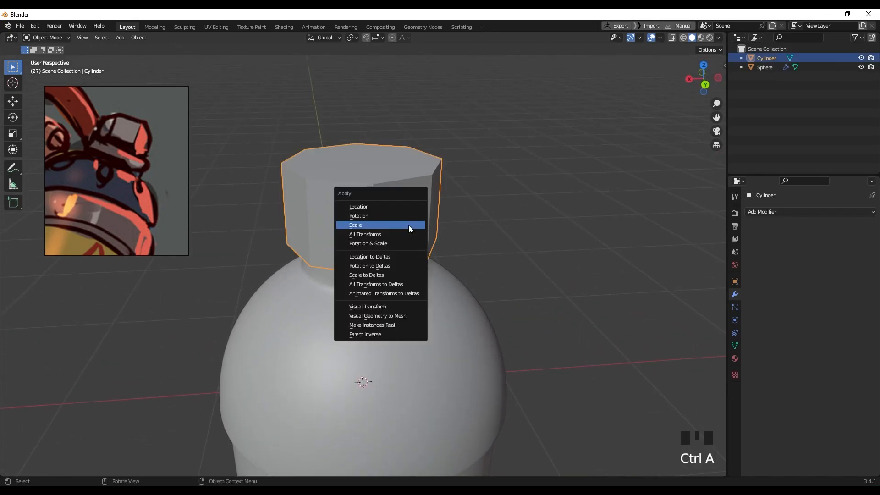
pyautogui.click(405, 226)
# Step: Add a Bevel modifier to the cap with an amount of 0.023 m and 2 segments
pyautogui.moveTo(406, 231); pyautogui.dragTo(402, 218, button='middle')
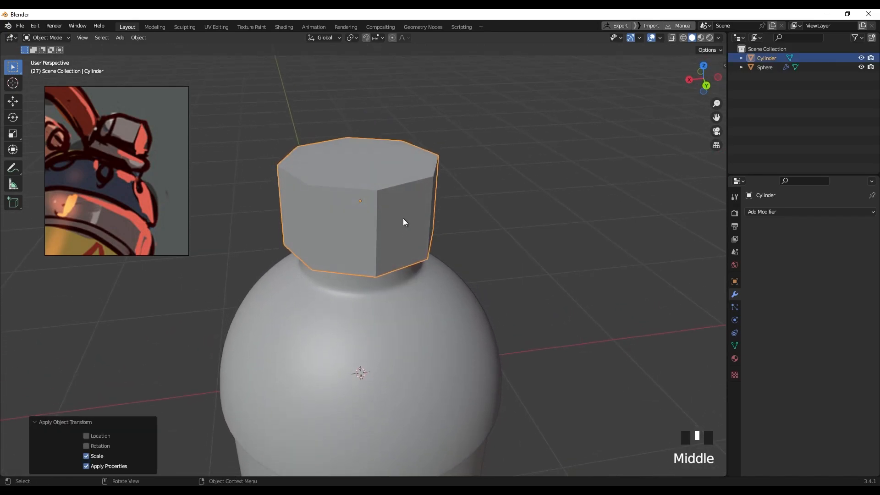
pyautogui.press('Tab')
pyautogui.click(781, 212)
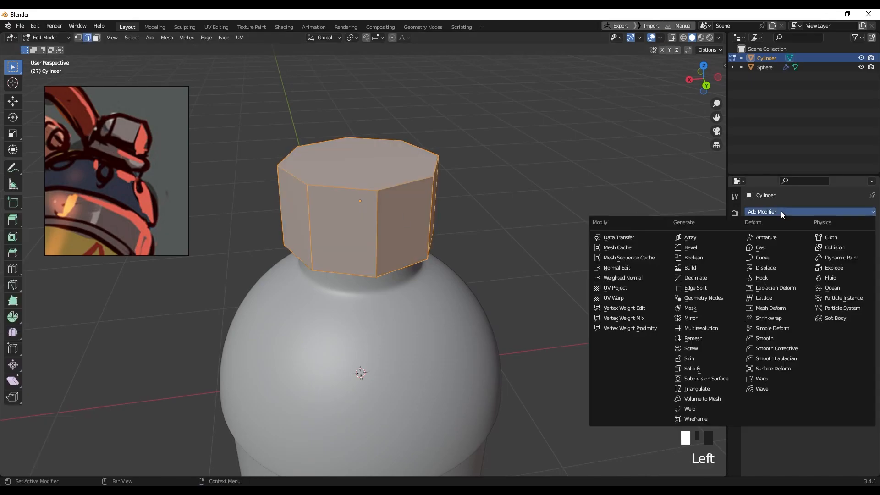
pyautogui.click(694, 249)
pyautogui.moveTo(459, 229); pyautogui.dragTo(459, 201, button='middle')
pyautogui.keyDown('shift'); pyautogui.moveTo(829, 262); pyautogui.dragTo(843, 263); pyautogui.keyUp('shift')
pyautogui.click(860, 274)
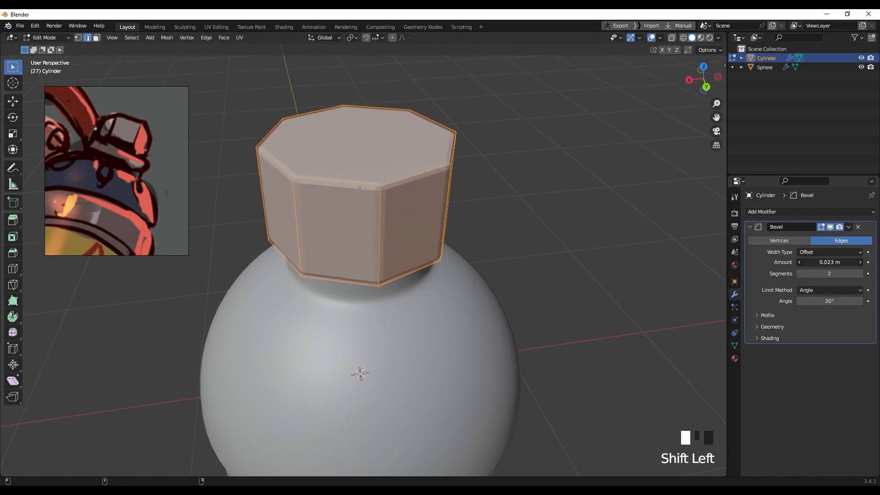
# Step: Add a Subdivision Surface modifier after the cap's bevel, with viewport level 2, and return to Object Mode
pyautogui.click(750, 226)
pyautogui.click(763, 211)
pyautogui.click(706, 379)
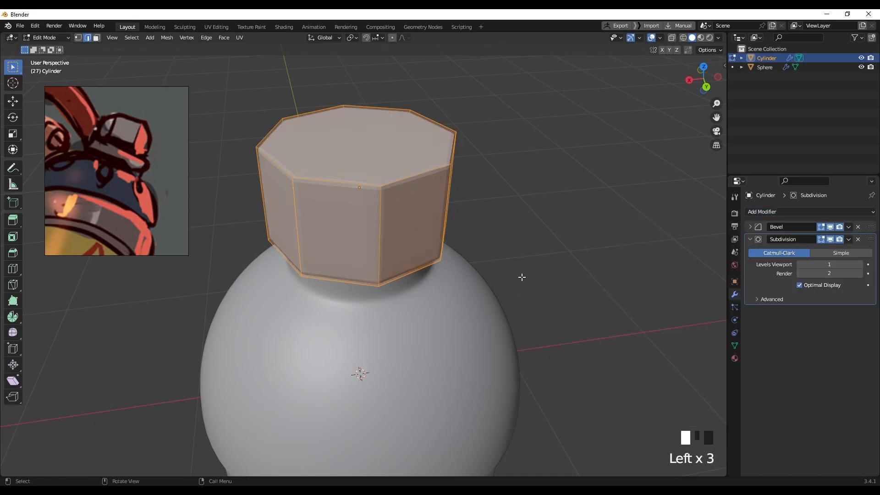
pyautogui.moveTo(520, 280); pyautogui.dragTo(519, 261, button='middle')
pyautogui.moveTo(416, 197); pyautogui.dragTo(406, 171, button='middle')
pyautogui.press('Tab')
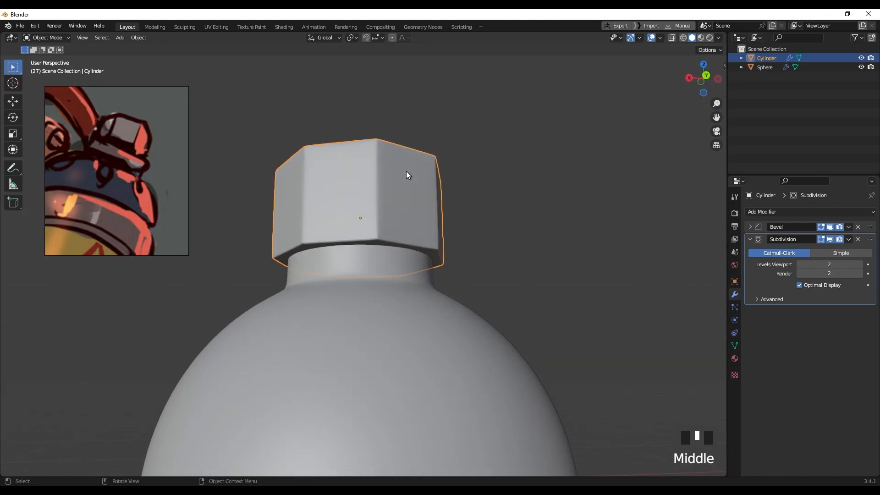
# Step: Isolate the cap, inset its underside face by about 0.13 m and delete the inner face
pyautogui.press('/')
pyautogui.moveTo(438, 233); pyautogui.dragTo(429, 213, button='middle')
pyautogui.scroll(-2, 428, 214)
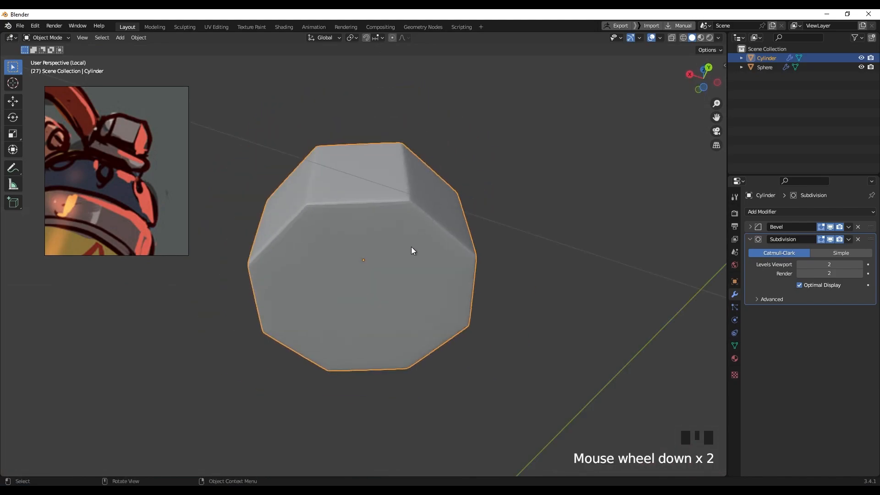
pyautogui.press('Tab')
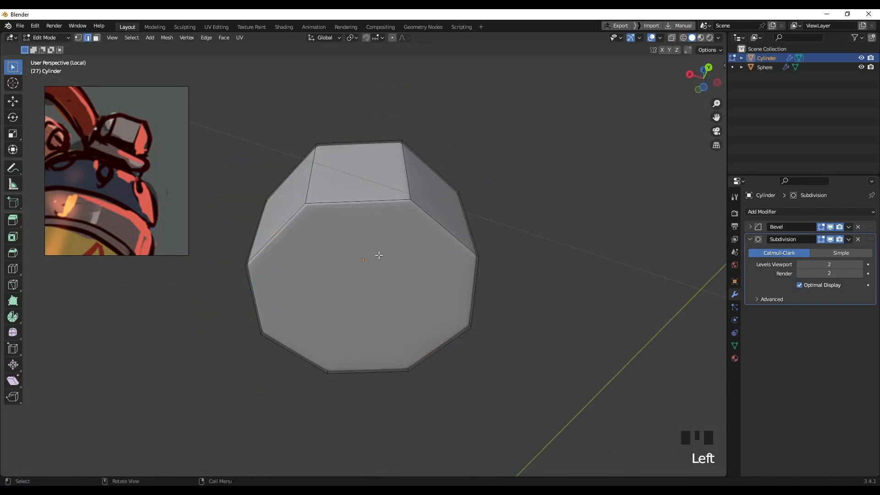
pyautogui.press('3')
pyautogui.click(405, 263)
pyautogui.press('i')
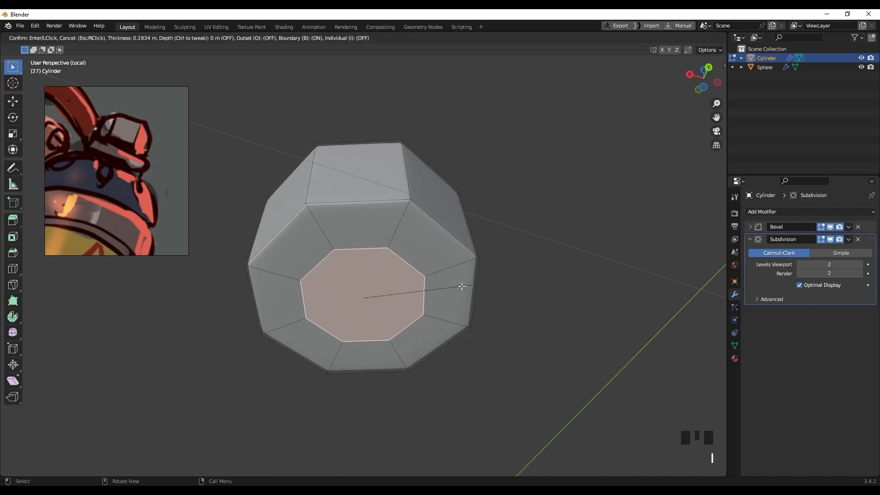
pyautogui.click(434, 287)
pyautogui.press('x')
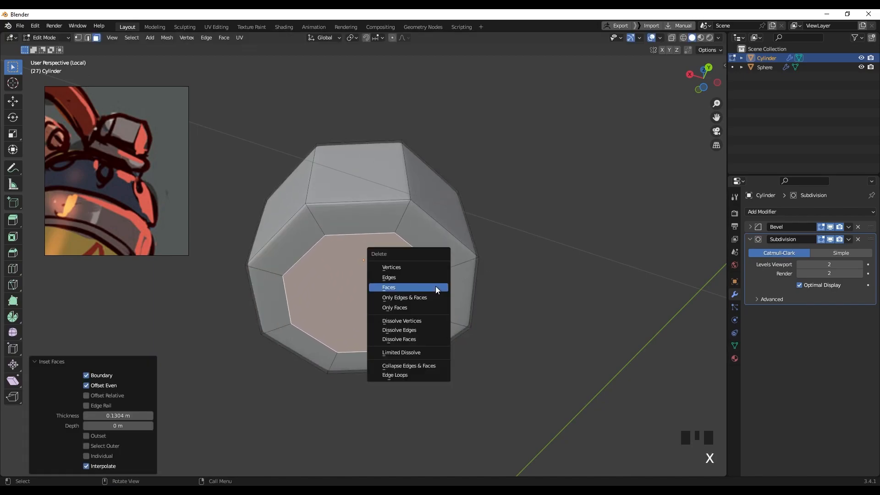
pyautogui.click(436, 289)
# Step: Inset the cap's upper face by about 0.13 m
pyautogui.moveTo(401, 214); pyautogui.dragTo(395, 334, button='middle')
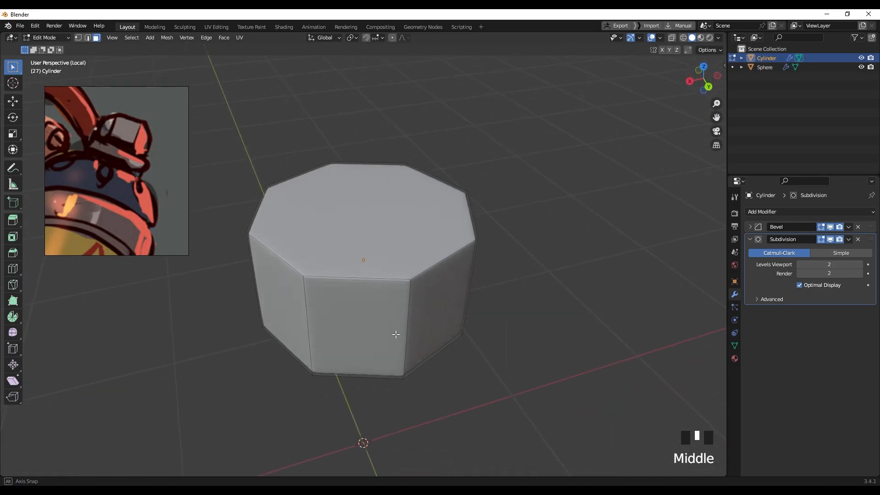
pyautogui.click(380, 220)
pyautogui.press('i')
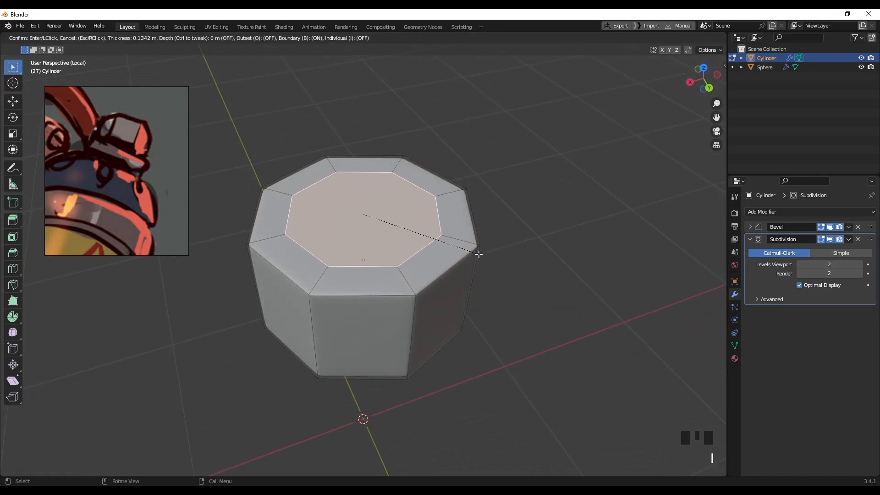
pyautogui.click(482, 251)
# Step: Add two loop cuts around the cap's sides and spread them along Z by about 2.1
pyautogui.moveTo(482, 251); pyautogui.dragTo(397, 263, button='middle')
pyautogui.hotkey('ctrl', 'r')
pyautogui.scroll(1, 440, 270)
pyautogui.click(442, 273)
pyautogui.rightClick(444, 275)
pyautogui.press('s')
pyautogui.press('z')
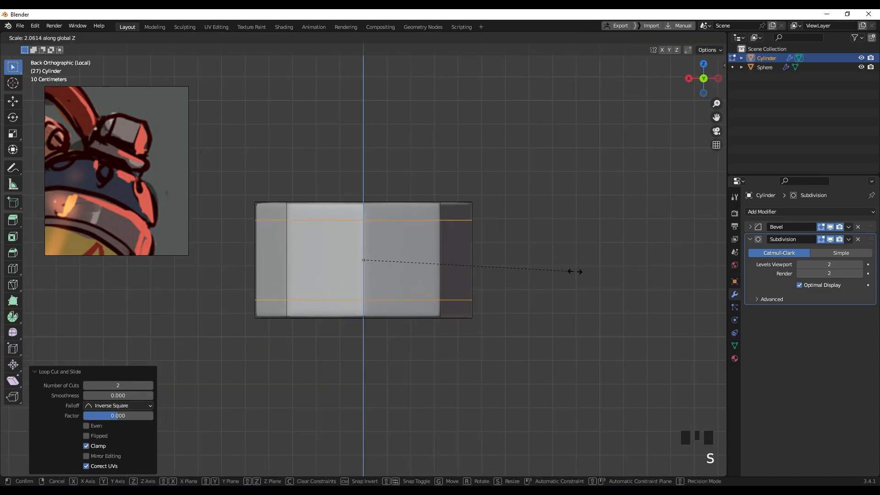
pyautogui.click(587, 269)
pyautogui.press('Tab')
# Step: Leave the cap's isolated view so the whole bottle is shown again
pyautogui.moveTo(388, 221)
pyautogui.mouseDown(button='middle')
pyautogui.moveTo(397, 248)
pyautogui.moveTo(419, 247)
pyautogui.moveTo(385, 256)
pyautogui.moveTo(375, 224)
pyautogui.mouseUp(button='middle')
pyautogui.scroll(-3, 414, 258)
pyautogui.press('/')
pyautogui.scroll(-4, 384, 257)
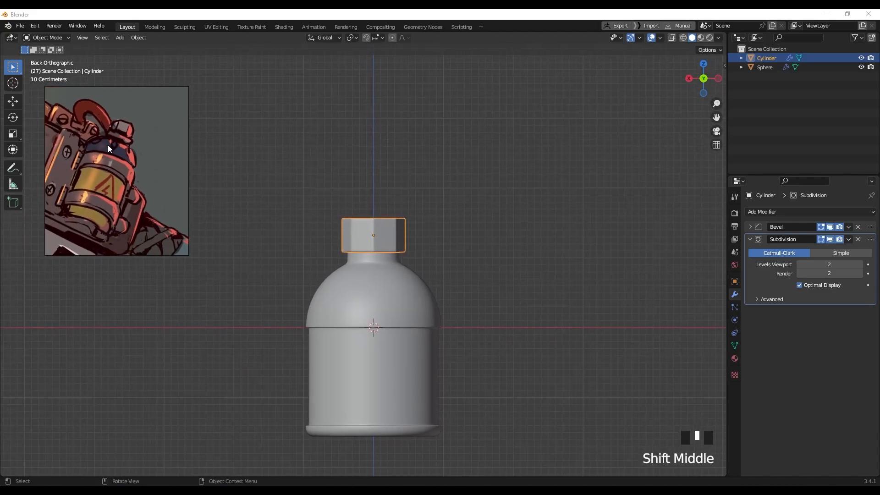
pyautogui.keyDown('shift'); pyautogui.moveTo(402, 307); pyautogui.dragTo(397, 279, button='middle'); pyautogui.keyUp('shift')
pyautogui.scroll(1, 366, 260)
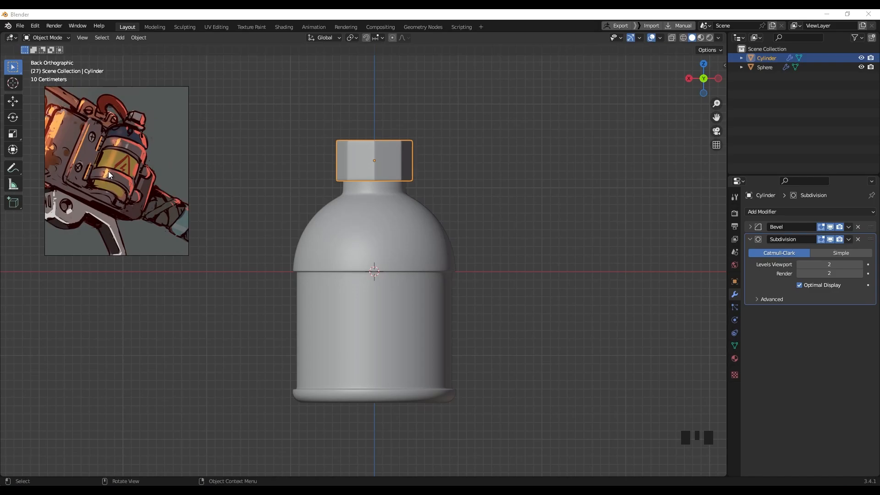
# Step: Duplicate the ring of faces around the bottle's side band in place and separate the copy into its own object
pyautogui.press('Tab')
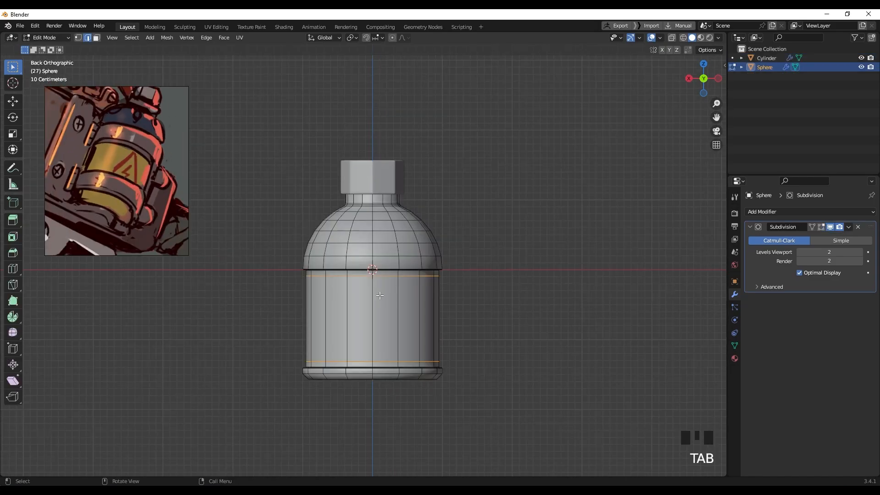
pyautogui.scroll(2, 384, 298)
pyautogui.keyDown('shift'); pyautogui.moveTo(384, 298); pyautogui.dragTo(378, 283, button='middle'); pyautogui.keyUp('shift')
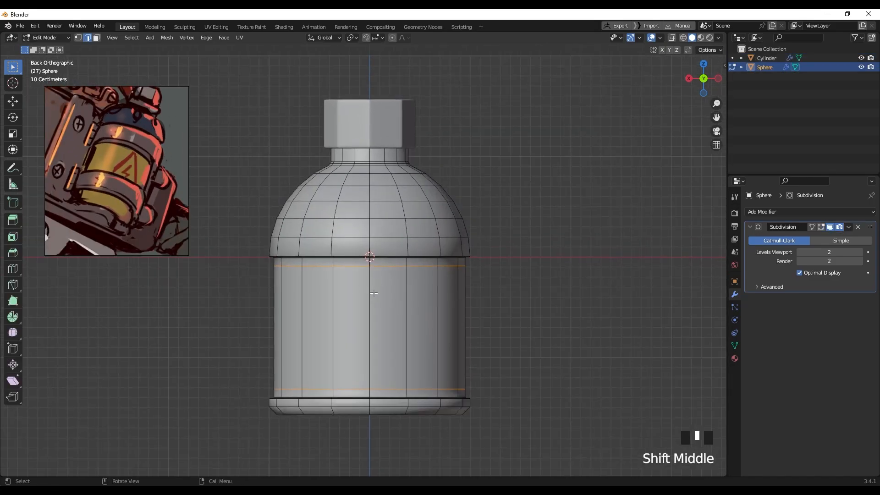
pyautogui.press('3')
pyautogui.keyDown('alt'); pyautogui.click(401, 303); pyautogui.keyUp('alt')
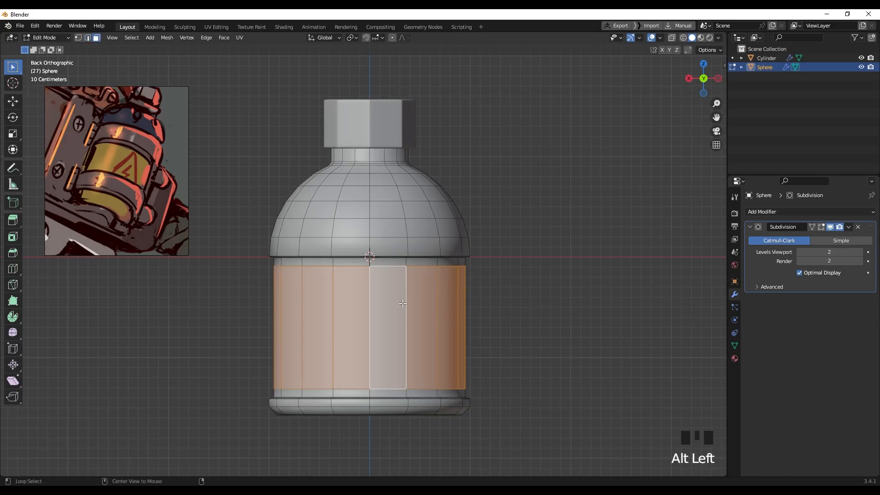
pyautogui.moveTo(397, 307); pyautogui.dragTo(401, 297, button='middle')
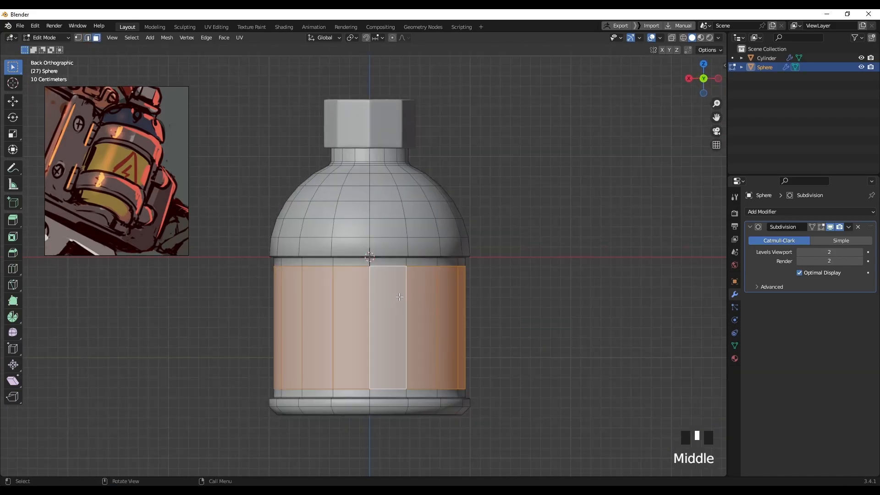
pyautogui.hotkey('shift', 'd')
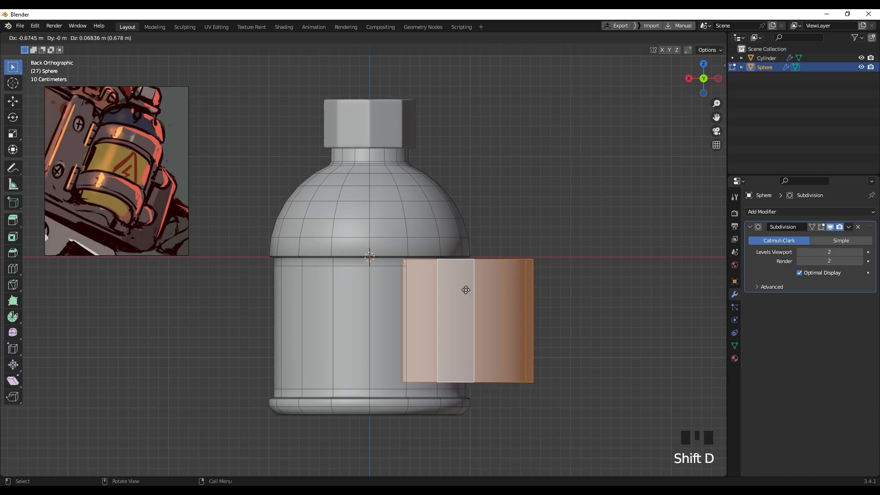
pyautogui.rightClick(435, 293)
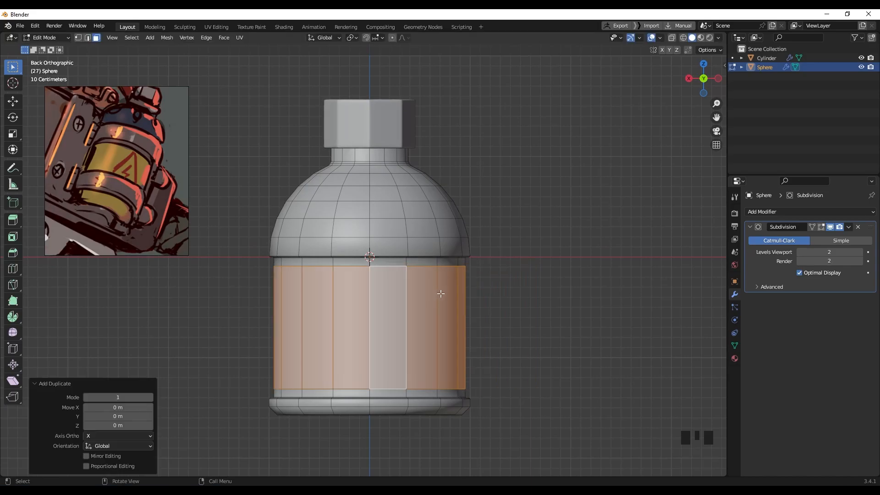
pyautogui.press('p')
pyautogui.click(444, 293)
pyautogui.press('Tab')
pyautogui.click(529, 295)
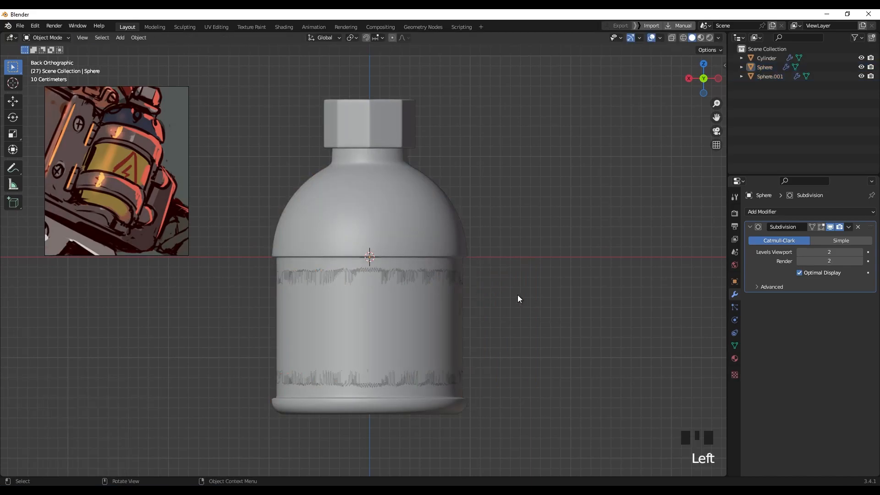
# Step: Scale the separated band up uniformly by about 1.04 so it sits outside the bottle body
pyautogui.click(455, 311)
pyautogui.moveTo(455, 312); pyautogui.dragTo(461, 321, button='middle')
pyautogui.press('s')
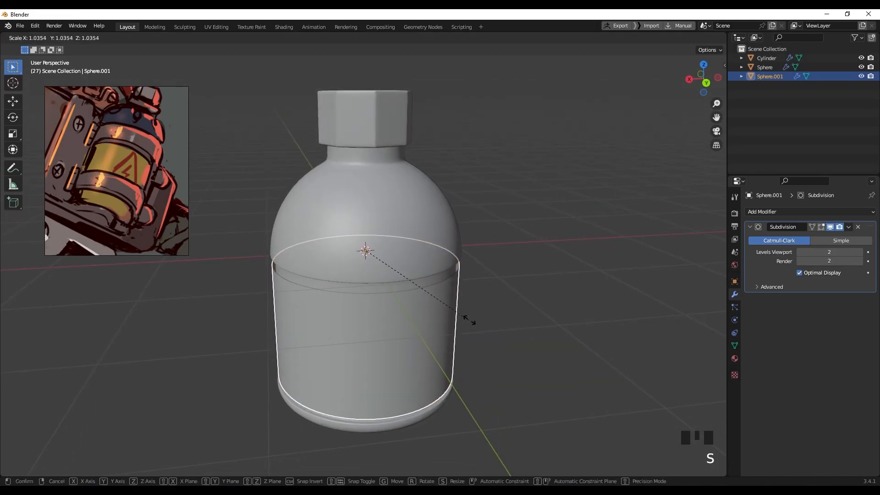
pyautogui.click(470, 321)
# Step: Isolate the band, delete the faces of its negative-Y half, and bring the whole bottle back into view
pyautogui.scroll(-4, 430, 321)
pyautogui.moveTo(430, 321)
pyautogui.mouseDown(button='middle')
pyautogui.moveTo(483, 303)
pyautogui.moveTo(455, 314)
pyautogui.moveTo(457, 287)
pyautogui.mouseUp(button='middle')
pyautogui.press('/')
pyautogui.scroll(-2, 455, 310)
pyautogui.press('z')
pyautogui.click(350, 282)
pyautogui.keyDown('shift'); pyautogui.moveTo(367, 285); pyautogui.dragTo(392, 279, button='middle'); pyautogui.keyUp('shift')
pyautogui.press('Tab')
pyautogui.moveTo(252, 140); pyautogui.dragTo(386, 379)
pyautogui.press('x')
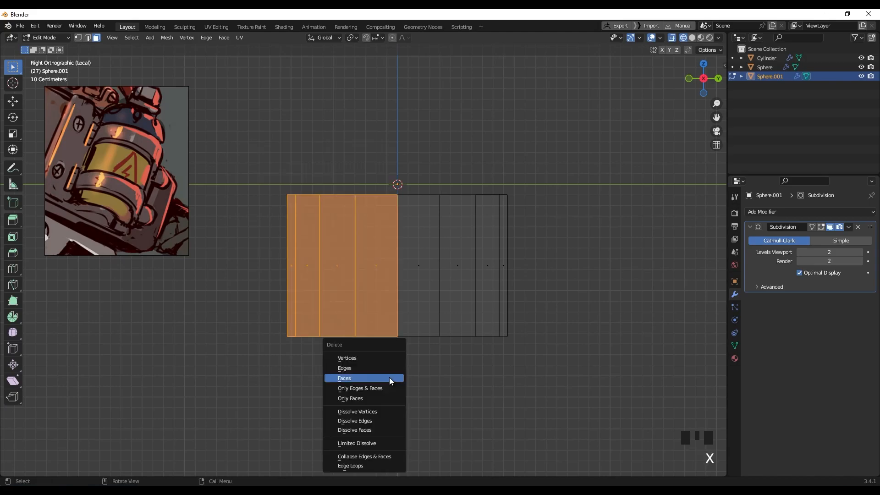
pyautogui.click(390, 379)
pyautogui.moveTo(387, 379)
pyautogui.mouseDown(button='middle')
pyautogui.moveTo(387, 322)
pyautogui.moveTo(458, 326)
pyautogui.moveTo(294, 295)
pyautogui.mouseUp(button='middle')
pyautogui.press('z')
pyautogui.press('/')
pyautogui.press('Tab')
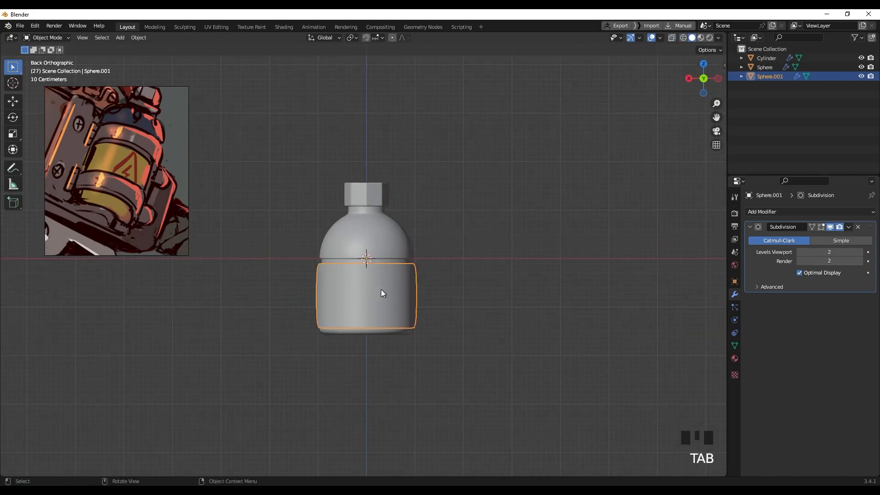
# Step: Scale the half band to about 0.25 along Z and apply its scale
pyautogui.scroll(2, 381, 292)
pyautogui.press('s')
pyautogui.press('z')
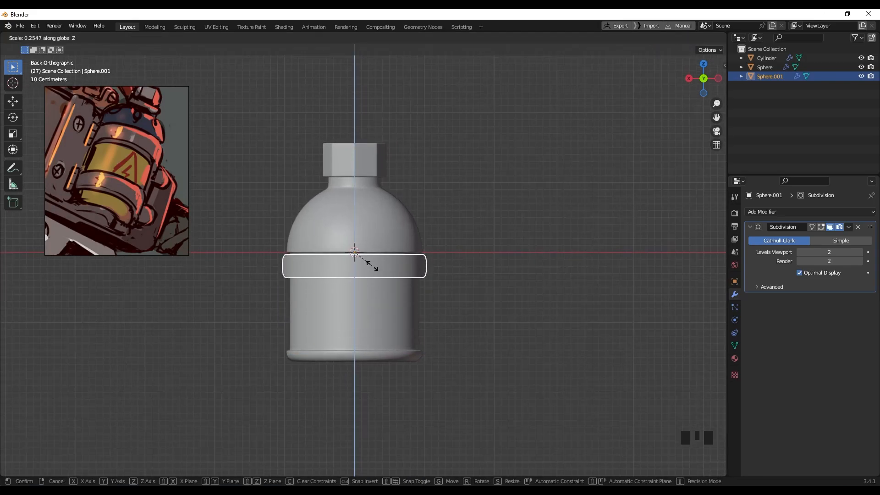
pyautogui.click(372, 264)
pyautogui.moveTo(373, 266); pyautogui.dragTo(416, 276, button='middle')
pyautogui.scroll(3, 388, 275)
pyautogui.press('Tab')
pyautogui.press('Tab')
pyautogui.hotkey('ctrl', 'a')
pyautogui.click(378, 283)
pyautogui.moveTo(378, 283); pyautogui.dragTo(426, 279, button='middle')
# Step: Add a Solidify modifier with 0.045 m thickness ahead of the Subdivision modifier and shade the band flat
pyautogui.click(746, 212)
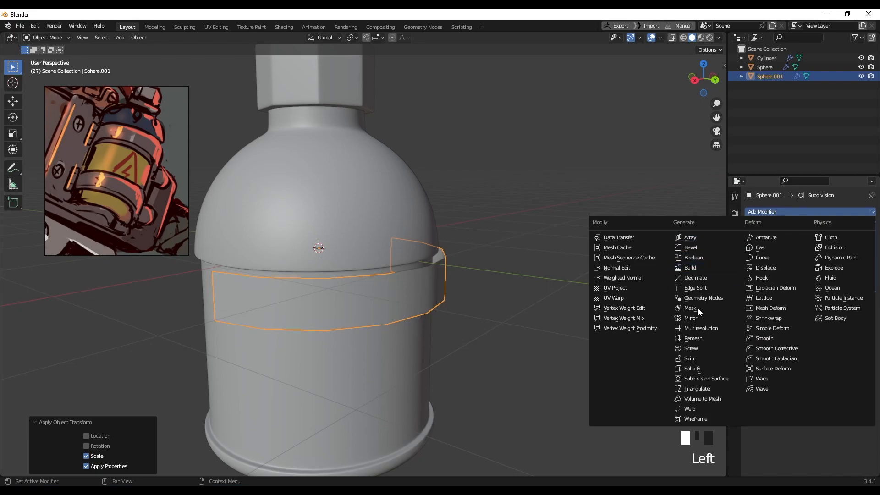
pyautogui.click(696, 369)
pyautogui.moveTo(443, 259)
pyautogui.mouseDown(button='middle')
pyautogui.moveTo(456, 249)
pyautogui.moveTo(444, 259)
pyautogui.moveTo(453, 258)
pyautogui.mouseUp(button='middle')
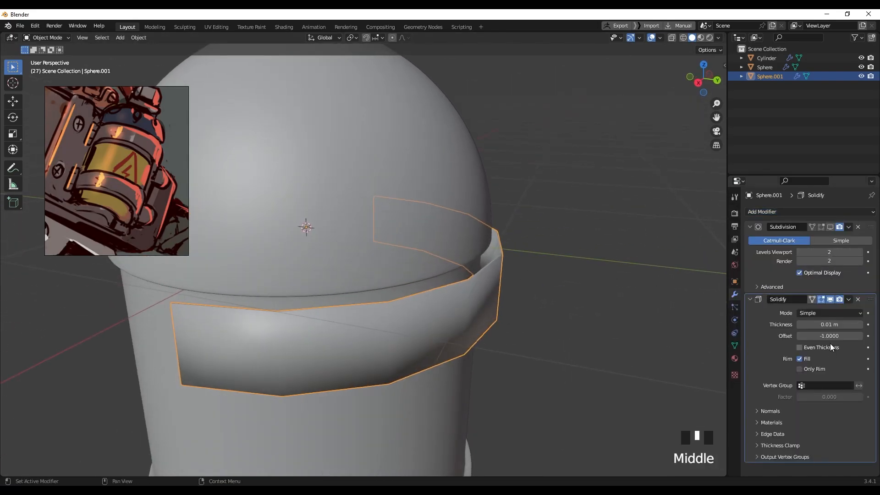
pyautogui.moveTo(871, 300); pyautogui.dragTo(867, 226)
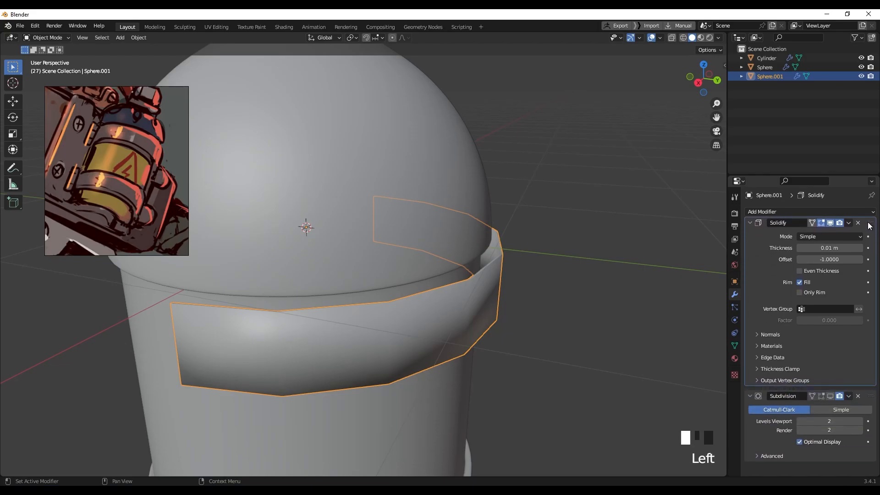
pyautogui.keyDown('shift'); pyautogui.moveTo(829, 252); pyautogui.dragTo(820, 252); pyautogui.keyUp('shift')
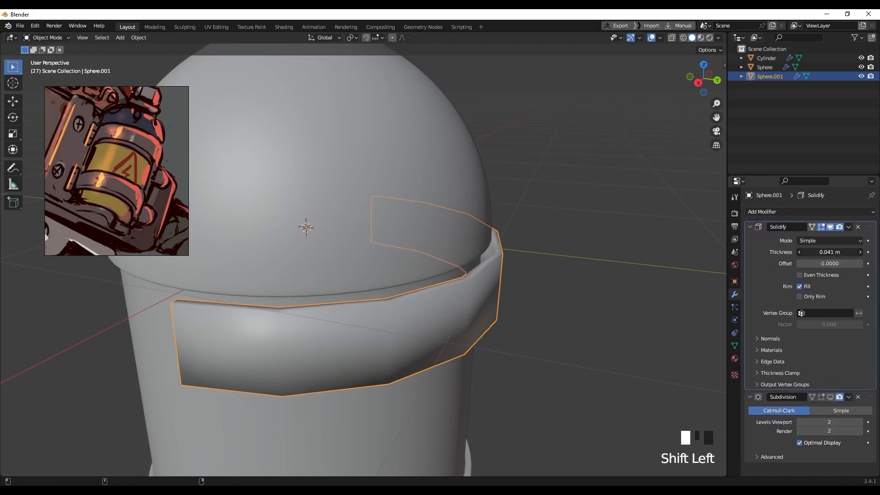
pyautogui.rightClick(455, 304)
pyautogui.click(456, 308)
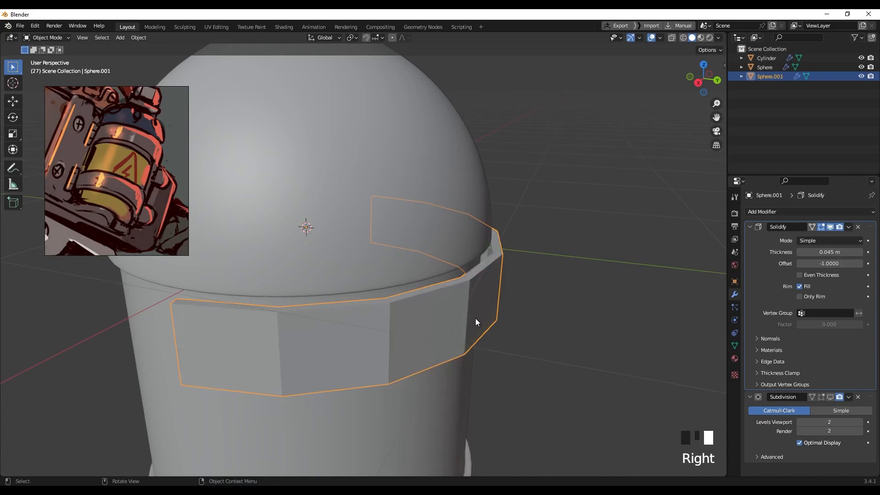
# Step: Fine-tune the band's Solidify settings and rescale the band to fit around the bottle
pyautogui.scroll(2, 504, 295)
pyautogui.moveTo(504, 295); pyautogui.dragTo(500, 299, button='middle')
pyautogui.moveTo(816, 263)
pyautogui.mouseDown()
pyautogui.moveTo(861, 264)
pyautogui.moveTo(820, 253)
pyautogui.mouseUp()
pyautogui.click(799, 252)
pyautogui.press('s')
pyautogui.click(522, 313)
# Step: Add two loop cuts around the band and spread them along Z by about 2.17
pyautogui.scroll(-4, 523, 313)
pyautogui.moveTo(522, 314); pyautogui.dragTo(458, 245, button='middle')
pyautogui.scroll(2, 459, 249)
pyautogui.press('Tab')
pyautogui.hotkey('ctrl', 'r')
pyautogui.scroll(1, 442, 229)
pyautogui.click(442, 228)
pyautogui.rightClick(442, 229)
pyautogui.press('s')
pyautogui.press('z')
pyautogui.click(453, 229)
pyautogui.click(832, 226)
pyautogui.press('s')
pyautogui.press('z')
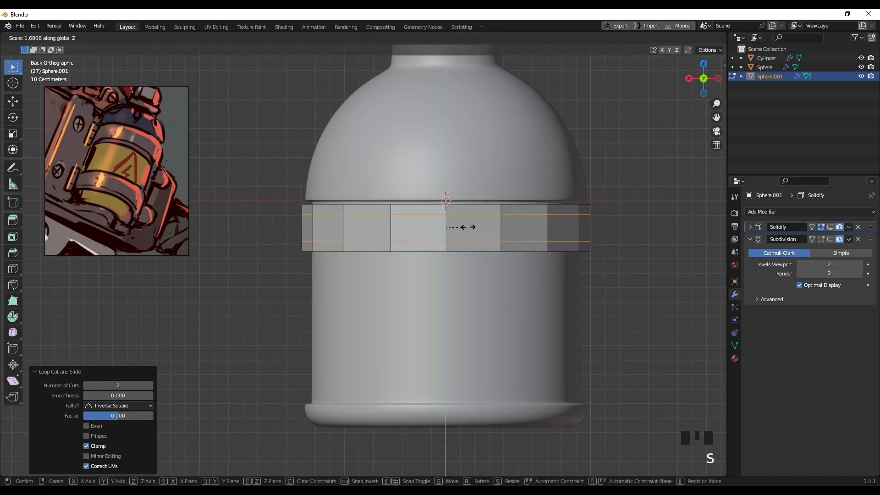
pyautogui.click(517, 226)
# Step: Show the band's Solidify effect again and add a Bevel modifier with an amount of 0.006 m
pyautogui.moveTo(516, 226); pyautogui.dragTo(404, 254, button='middle')
pyautogui.scroll(4, 405, 253)
pyautogui.keyDown('shift'); pyautogui.moveTo(404, 253); pyautogui.dragTo(390, 293, button='middle'); pyautogui.keyUp('shift')
pyautogui.click(830, 227)
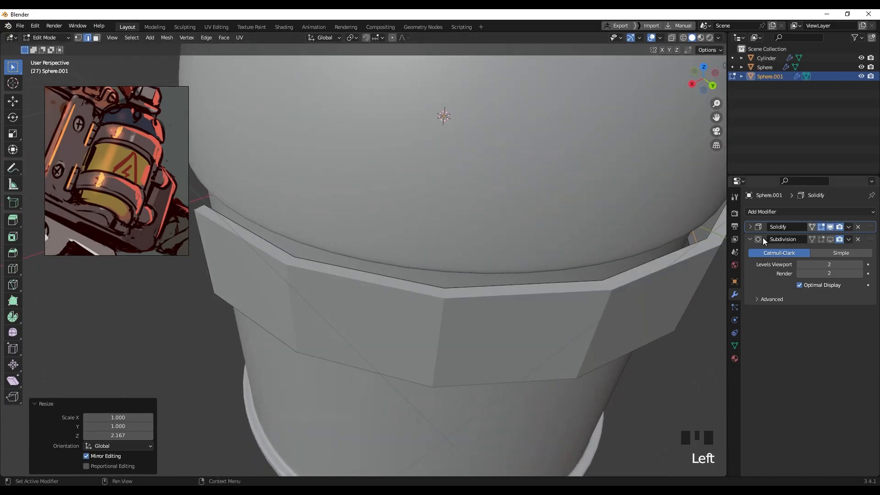
pyautogui.click(759, 212)
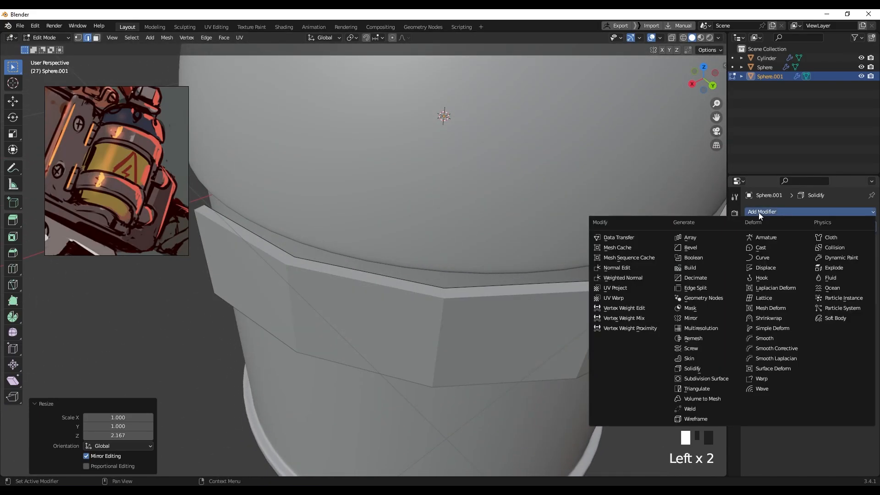
pyautogui.click(692, 248)
pyautogui.scroll(2, 440, 309)
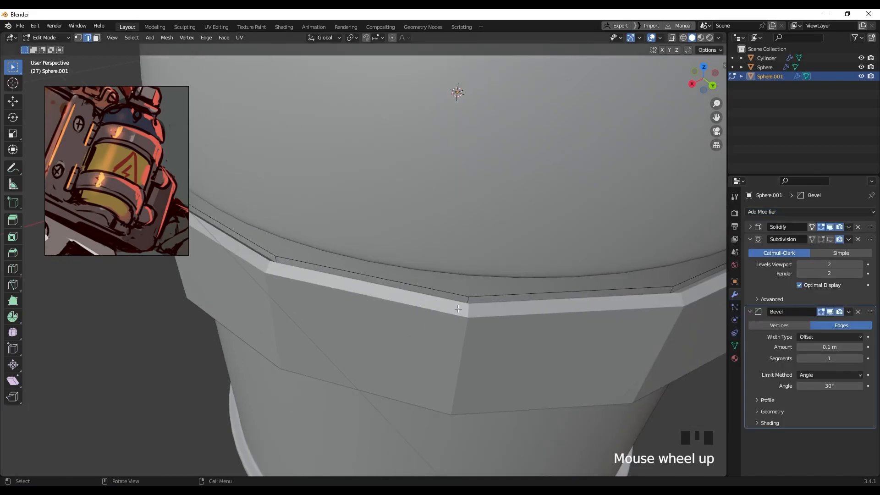
pyautogui.keyDown('shift'); pyautogui.moveTo(441, 309); pyautogui.dragTo(418, 272, button='middle'); pyautogui.keyUp('shift')
pyautogui.keyDown('shift'); pyautogui.moveTo(829, 346); pyautogui.dragTo(817, 347); pyautogui.keyUp('shift')
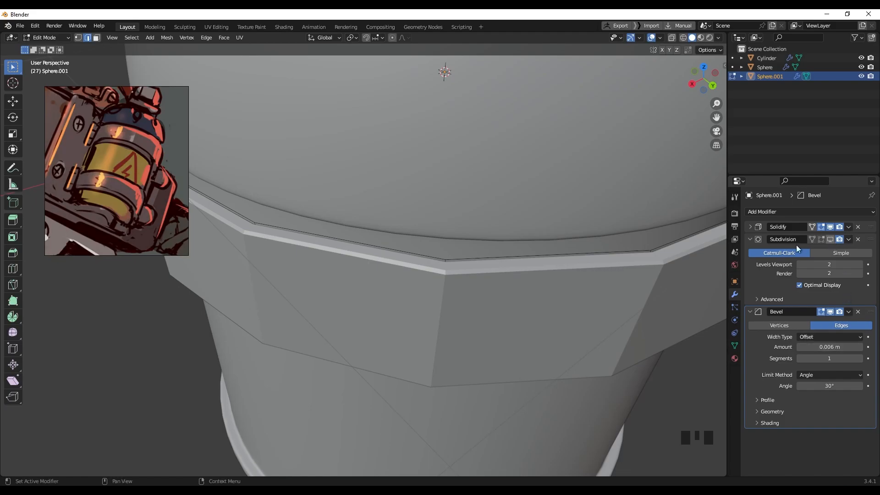
# Step: Place the Subdivision modifier after the Bevel modifier and enable its display in Edit Mode
pyautogui.moveTo(866, 244); pyautogui.dragTo(847, 356)
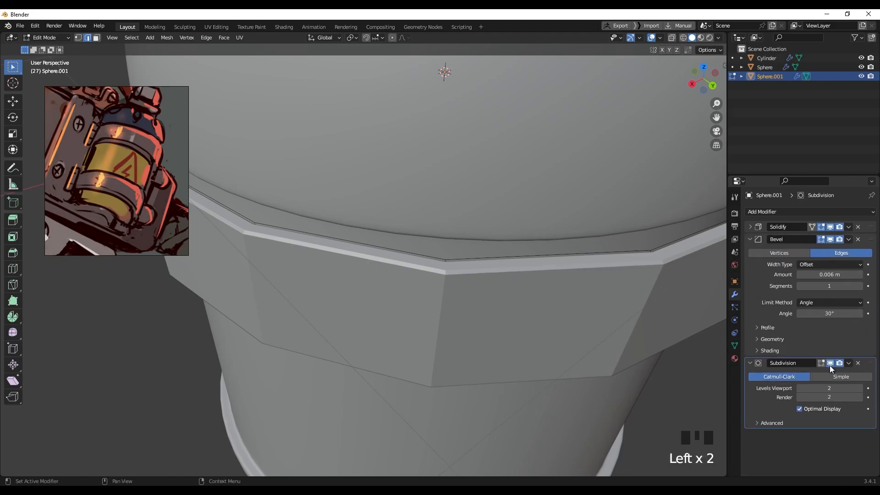
pyautogui.click(751, 363)
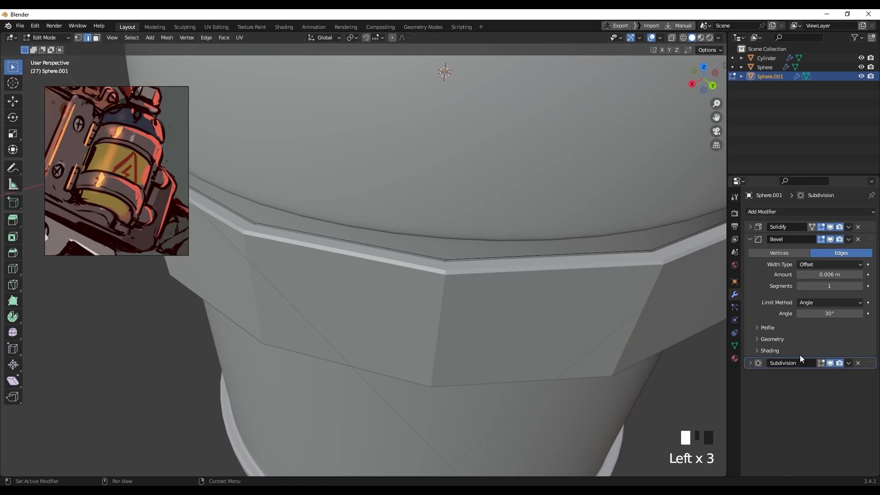
pyautogui.click(821, 363)
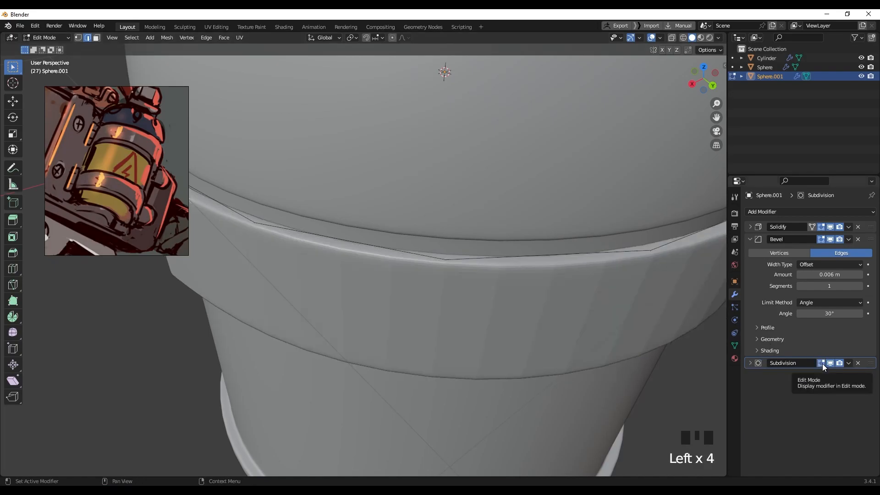
# Step: Return to Object Mode and shade the band smooth
pyautogui.moveTo(527, 302); pyautogui.dragTo(379, 246, button='middle')
pyautogui.press('Tab')
pyautogui.rightClick(526, 288)
pyautogui.click(517, 269)
# Step: Move the band up along Z by about 0.02 m to meet the seam below the dome
pyautogui.scroll(-4, 483, 282)
pyautogui.scroll(-4, 475, 258)
pyautogui.keyDown('alt'); pyautogui.moveTo(476, 258); pyautogui.dragTo(497, 251, button='middle'); pyautogui.keyUp('alt')
pyautogui.scroll(4, 512, 251)
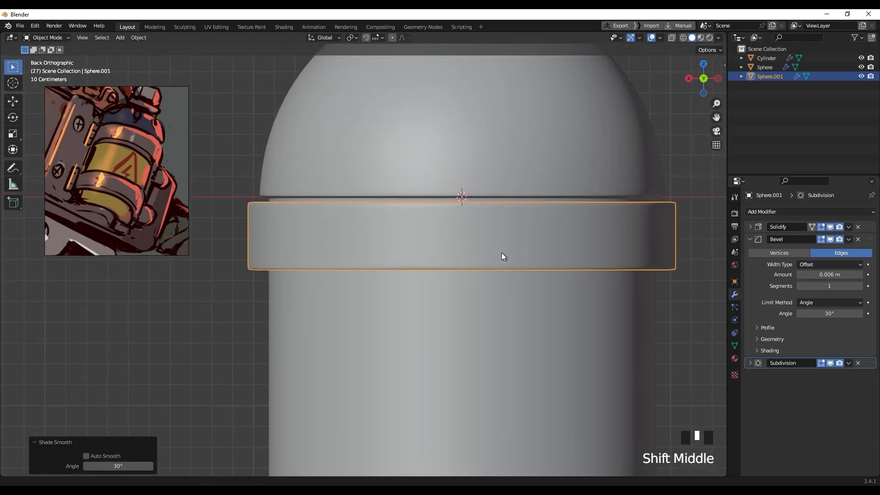
pyautogui.press('g')
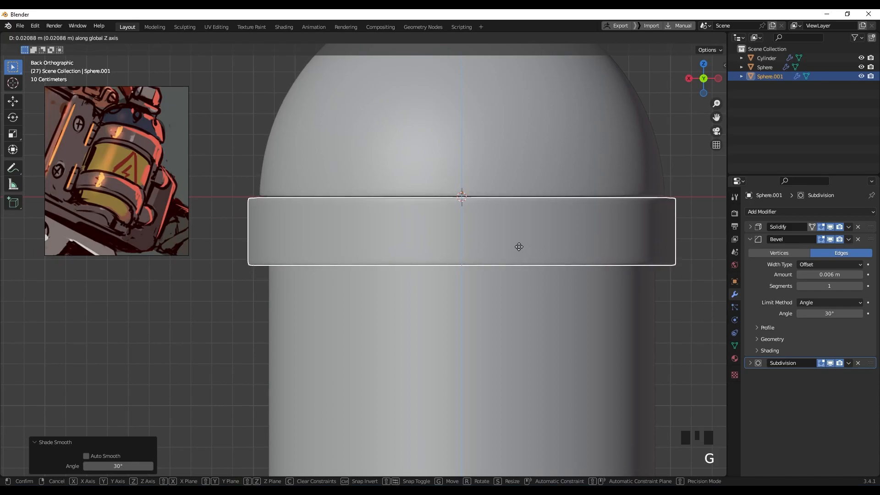
pyautogui.click(518, 247)
# Step: Duplicate the band and place the copy about 1.08 m lower along Z, just above the bottle's base rim
pyautogui.scroll(-4, 502, 238)
pyautogui.keyDown('shift'); pyautogui.moveTo(502, 239); pyautogui.dragTo(501, 222, button='middle'); pyautogui.keyUp('shift')
pyautogui.hotkey('shift', 'd')
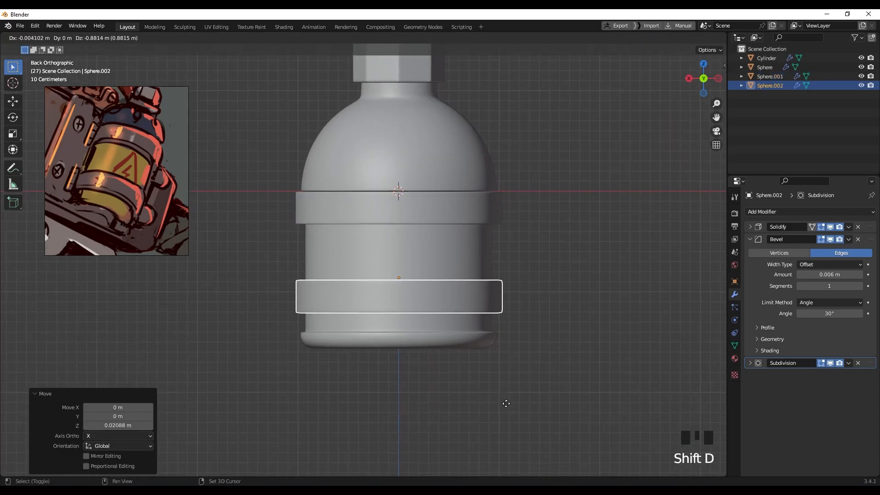
pyautogui.press('z')
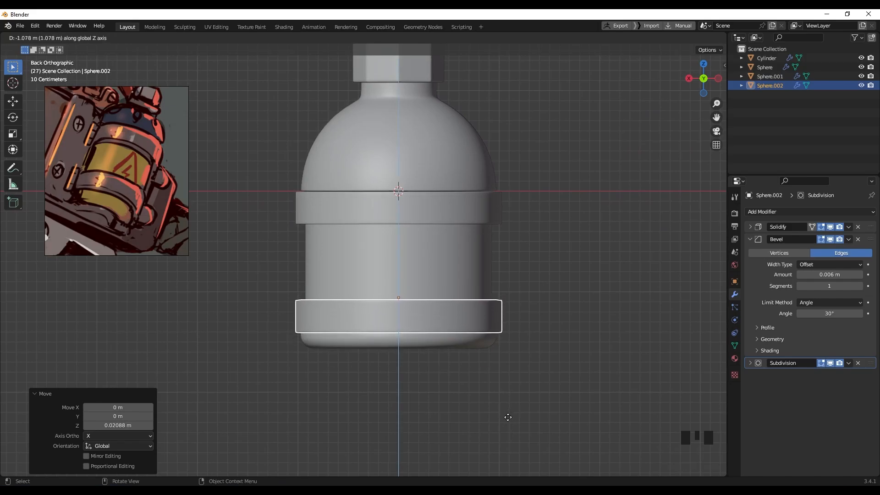
pyautogui.click(508, 417)
pyautogui.click(531, 342)
# Step: Extrude the end edges of the upper band by about 0.62 m along negative Y
pyautogui.scroll(-5, 530, 342)
pyautogui.moveTo(531, 342); pyautogui.dragTo(383, 237, button='middle')
pyautogui.scroll(4, 383, 238)
pyautogui.click(384, 257)
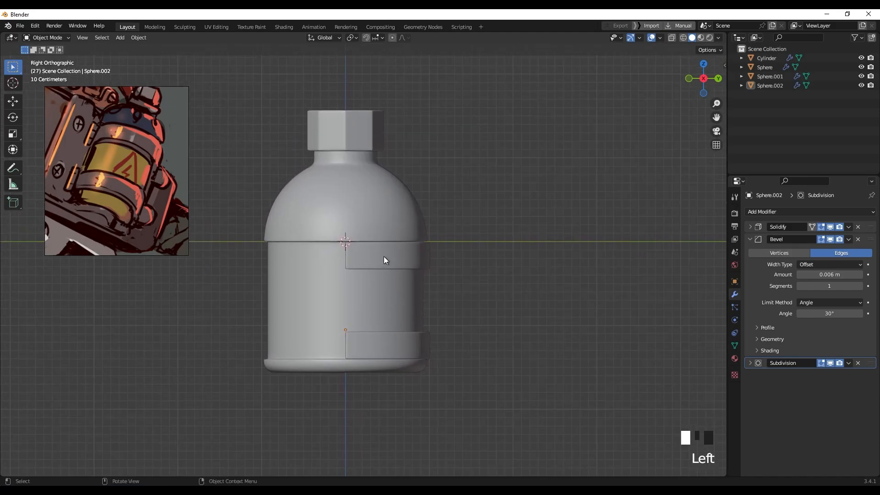
pyautogui.scroll(2, 407, 277)
pyautogui.keyDown('shift'); pyautogui.moveTo(406, 277); pyautogui.dragTo(425, 289, button='middle'); pyautogui.keyUp('shift')
pyautogui.press('Tab')
pyautogui.scroll(4, 407, 291)
pyautogui.press('z')
pyautogui.scroll(1, 440, 315)
pyautogui.keyDown('shift'); pyautogui.moveTo(387, 233); pyautogui.dragTo(378, 228, button='middle'); pyautogui.keyUp('shift')
pyautogui.moveTo(376, 209); pyautogui.dragTo(442, 394)
pyautogui.press('e')
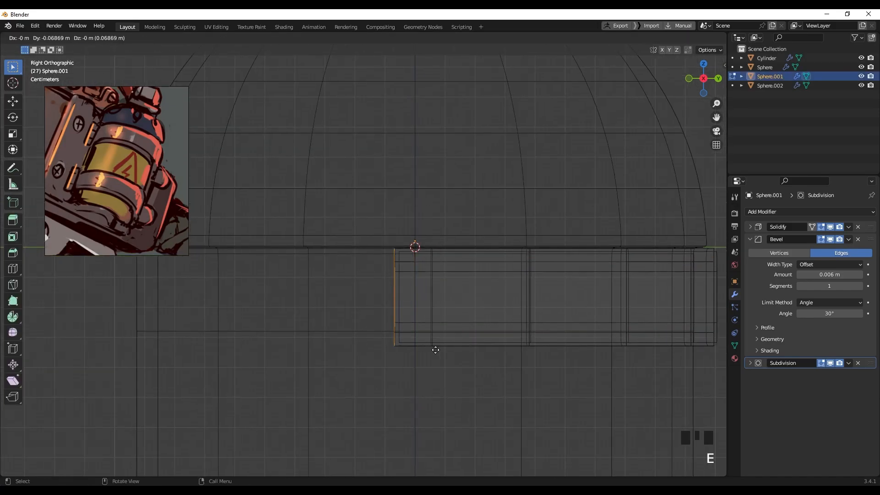
pyautogui.click(306, 334)
pyautogui.scroll(-5, 385, 350)
pyautogui.press('z')
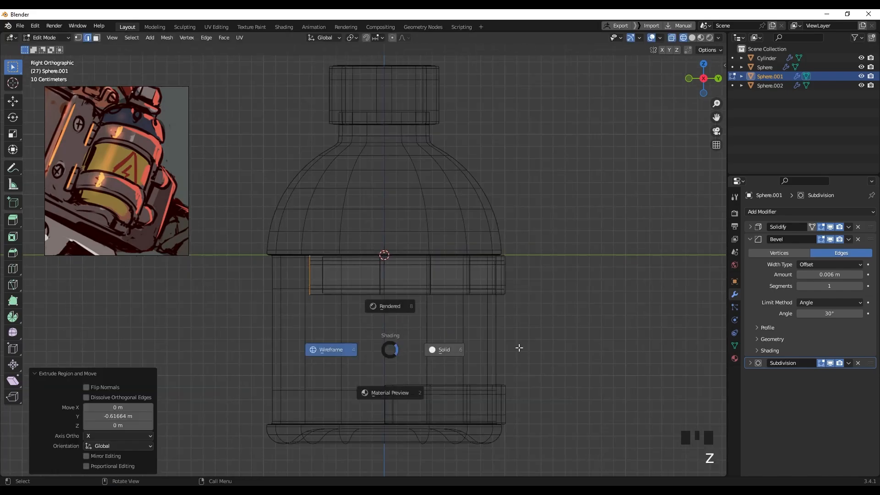
pyautogui.scroll(-2, 510, 351)
pyautogui.moveTo(404, 351)
pyautogui.mouseDown(button='middle')
pyautogui.moveTo(346, 360)
pyautogui.moveTo(300, 421)
pyautogui.moveTo(232, 407)
pyautogui.moveTo(409, 351)
pyautogui.mouseUp(button='middle')
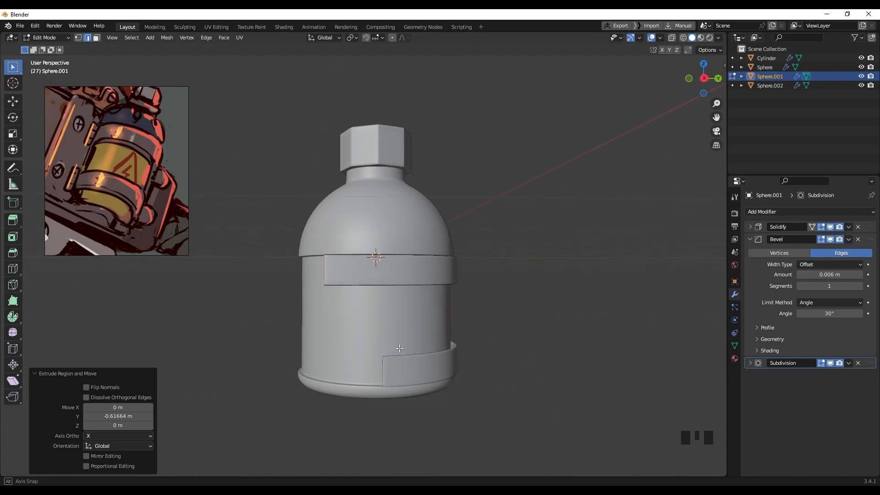
# Step: Extrude the end edges of the lower band by about 0.61 m along negative Y to match the upper one
pyautogui.scroll(2, 409, 351)
pyautogui.keyDown('shift'); pyautogui.moveTo(412, 403); pyautogui.dragTo(368, 334, button='middle'); pyautogui.keyUp('shift')
pyautogui.press('Tab')
pyautogui.click(414, 358)
pyautogui.press('Tab')
pyautogui.scroll(2, 373, 360)
pyautogui.press('z')
pyautogui.moveTo(357, 316); pyautogui.dragTo(405, 456)
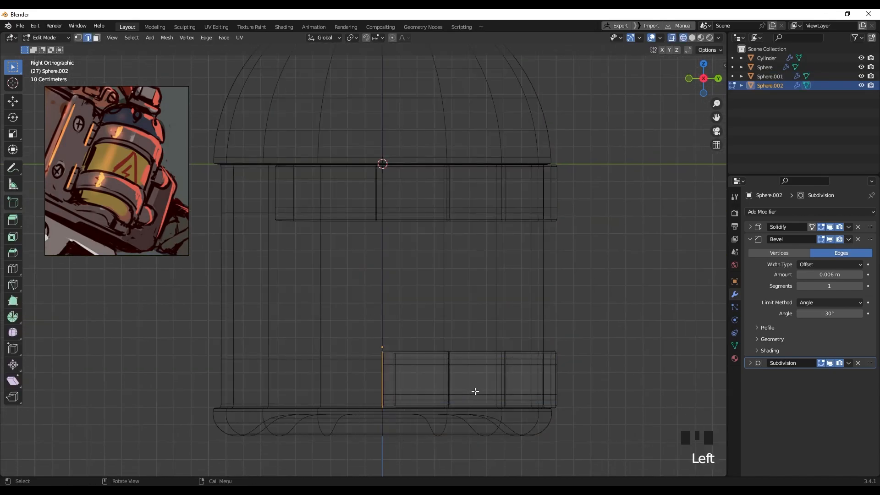
pyautogui.press('e')
pyautogui.click(369, 385)
pyautogui.scroll(-4, 377, 375)
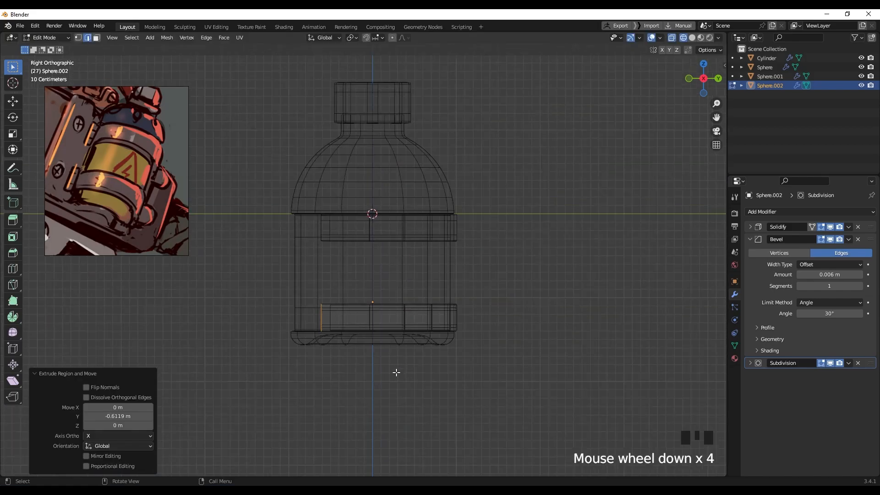
pyautogui.press('z')
pyautogui.scroll(-3, 444, 351)
pyautogui.press('Tab')
pyautogui.moveTo(444, 351)
pyautogui.mouseDown(button='middle')
pyautogui.moveTo(373, 364)
pyautogui.moveTo(384, 335)
pyautogui.mouseUp(button='middle')
pyautogui.scroll(2, 386, 346)
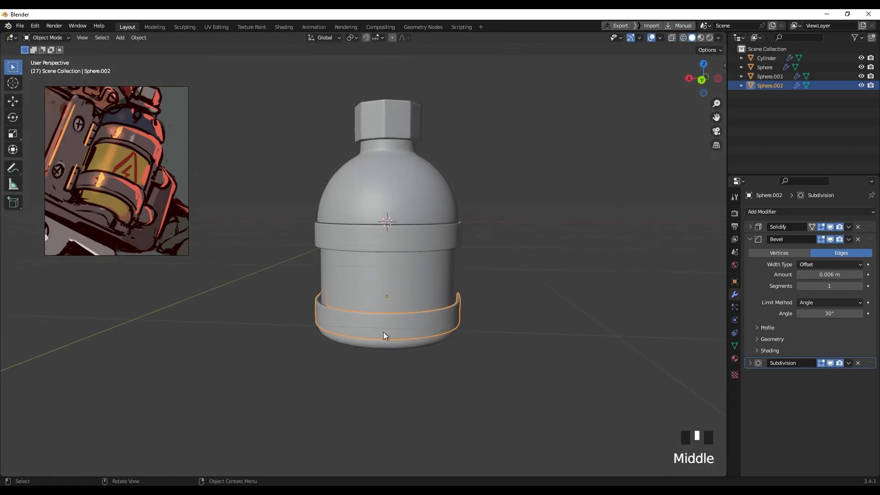
# Step: Examine how the clamp bands attach beside the canister in the reference image
pyautogui.scroll(5, 86, 141)
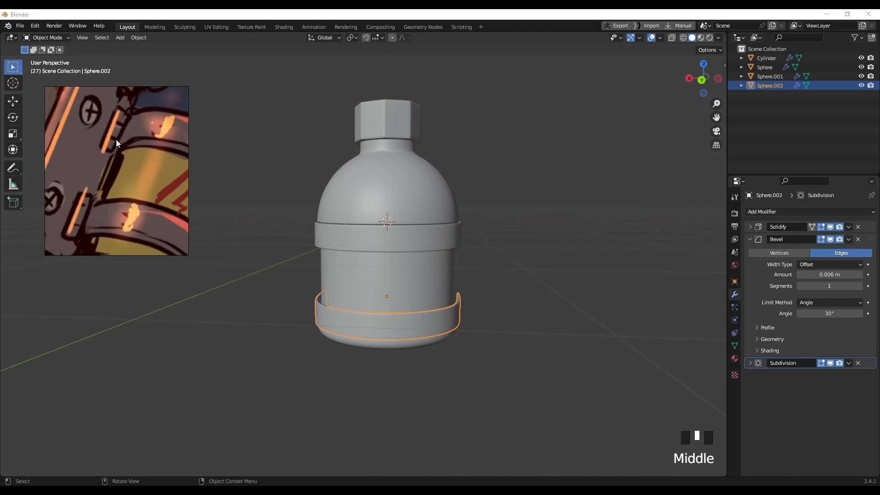
pyautogui.scroll(-4, 110, 188)
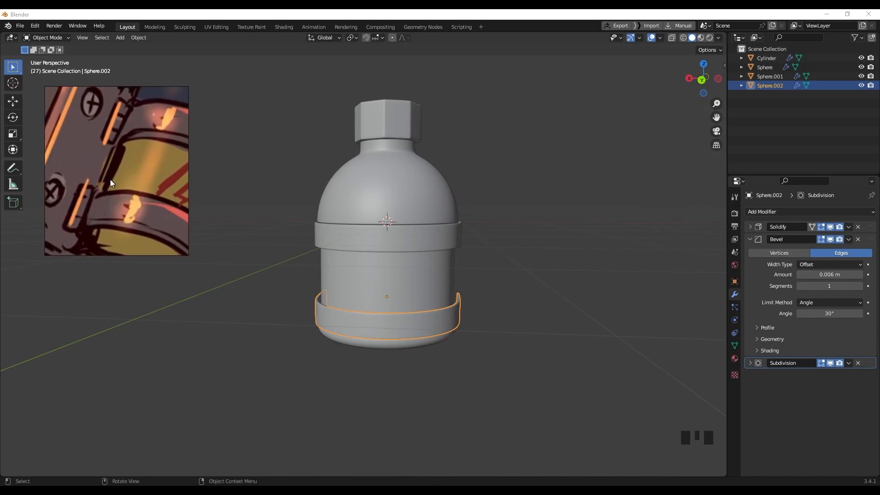
pyautogui.moveTo(110, 180); pyautogui.dragTo(72, 161, button='middle')
pyautogui.scroll(3, 105, 185)
pyautogui.scroll(-4, 123, 211)
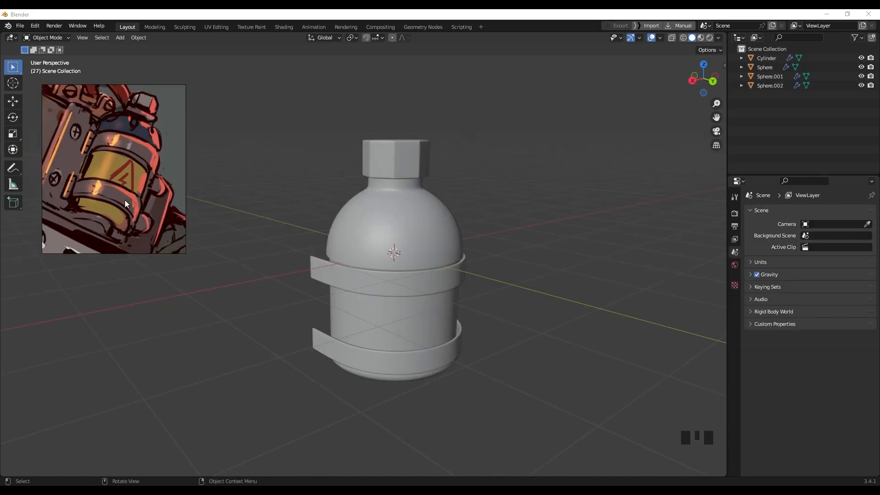
pyautogui.moveTo(103, 165); pyautogui.dragTo(124, 164, button='middle')
pyautogui.scroll(-1, 341, 253)
pyautogui.moveTo(356, 244); pyautogui.dragTo(363, 234, button='middle')
pyautogui.moveTo(309, 236); pyautogui.dragTo(316, 233, button='middle')
# Step: Add a cube at the bottle's centre and scale it uniformly by 0.555
pyautogui.hotkey('shift', 'a')
pyautogui.moveTo(315, 233)
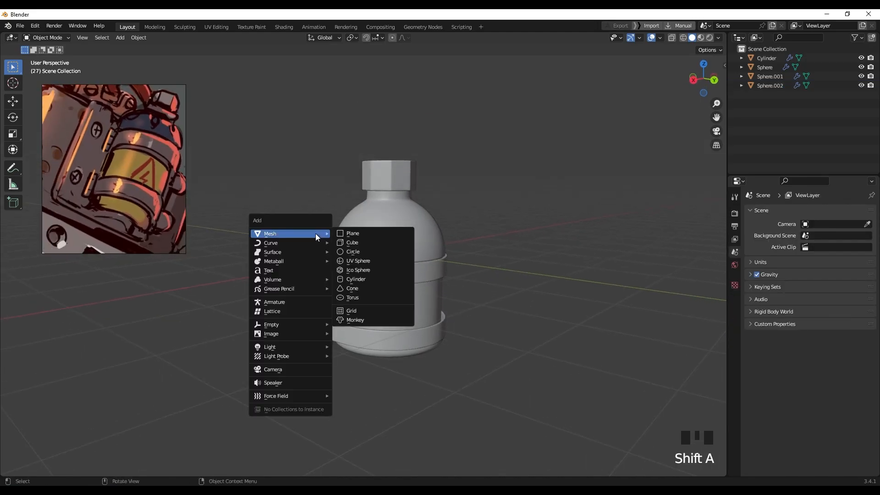
pyautogui.click(359, 242)
pyautogui.press('s')
pyautogui.click(425, 303)
pyautogui.scroll(-2, 425, 302)
pyautogui.moveTo(431, 294)
pyautogui.mouseDown(button='middle')
pyautogui.moveTo(462, 284)
pyautogui.moveTo(418, 284)
pyautogui.mouseUp(button='middle')
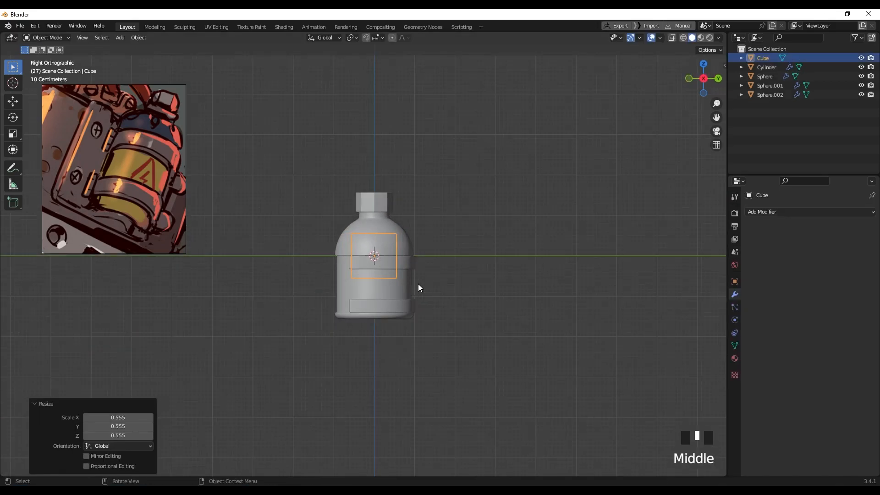
# Step: Flatten the cube by scaling it by 0.26 along Y
pyautogui.scroll(2, 418, 288)
pyautogui.press('s')
pyautogui.press('y')
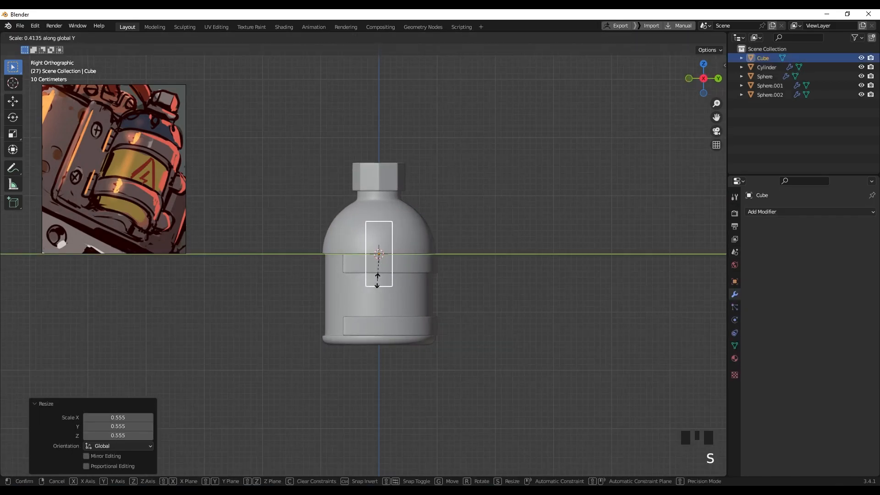
pyautogui.click(385, 269)
pyautogui.press('s')
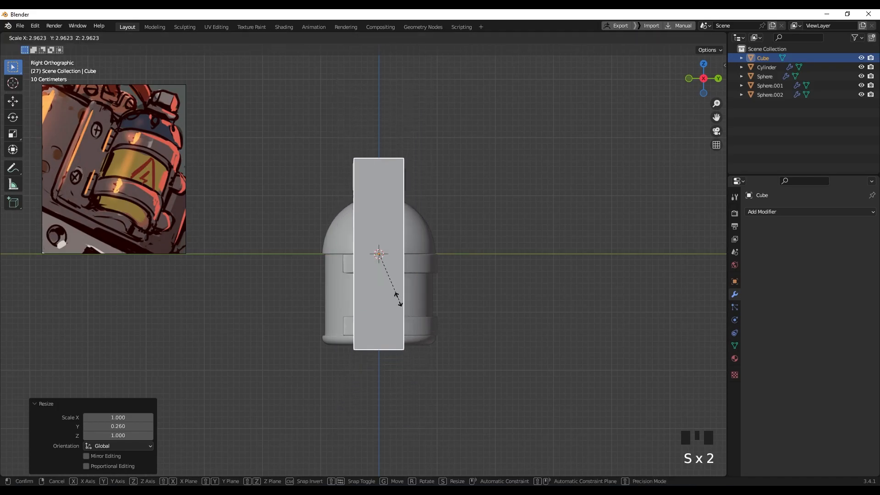
pyautogui.press('g')
pyautogui.click(392, 296)
pyautogui.hotkey('ctrl', 'z')
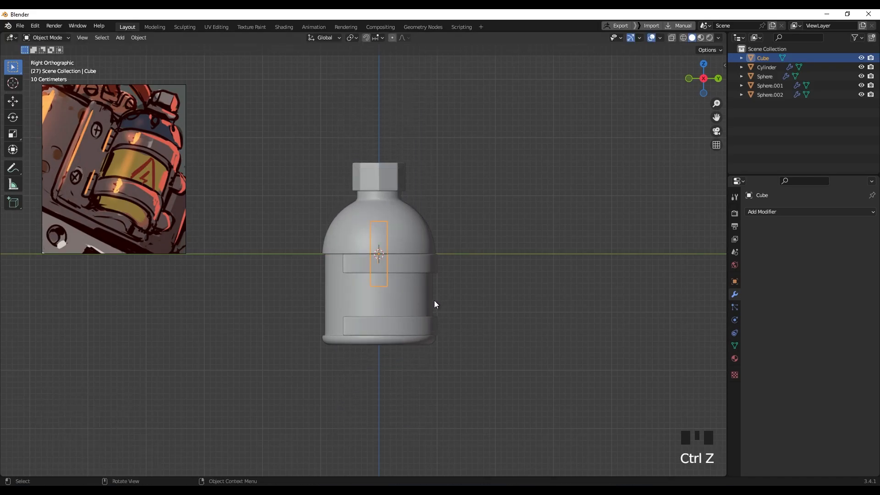
# Step: Stretch the flattened cube by about 2.87 along Z to match the bottle's full height
pyautogui.hotkey('shift', 's')
pyautogui.click(518, 186)
pyautogui.press('s')
pyautogui.press('z')
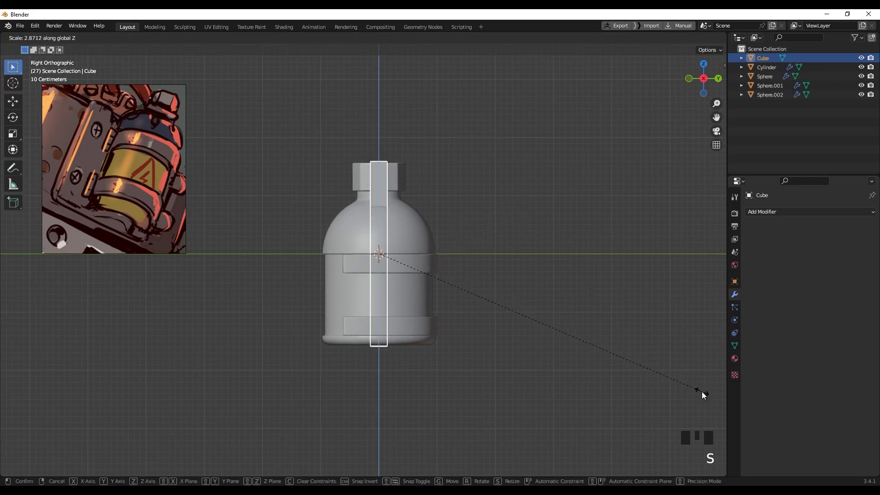
pyautogui.click(701, 392)
# Step: Move the plate about 0.75 m along negative Y to sit behind the bottle
pyautogui.press('g')
pyautogui.click(443, 271)
pyautogui.moveTo(443, 268); pyautogui.dragTo(384, 246, button='middle')
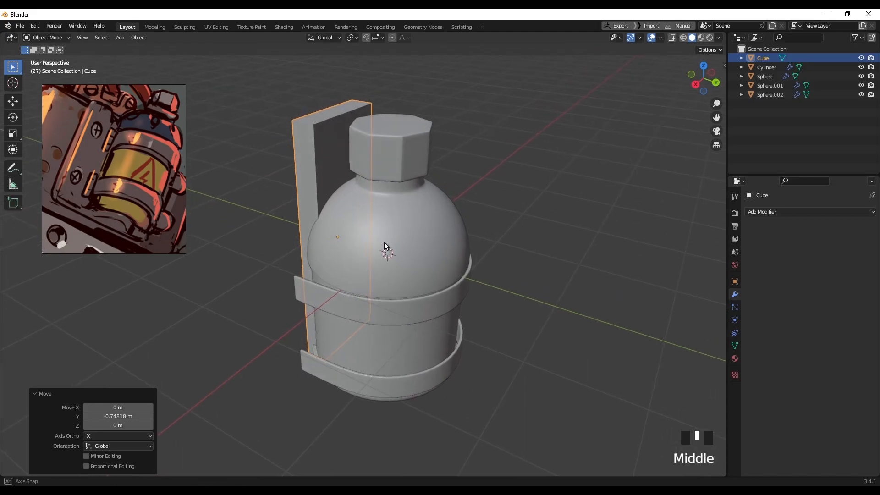
pyautogui.moveTo(351, 210); pyautogui.dragTo(349, 211, button='middle')
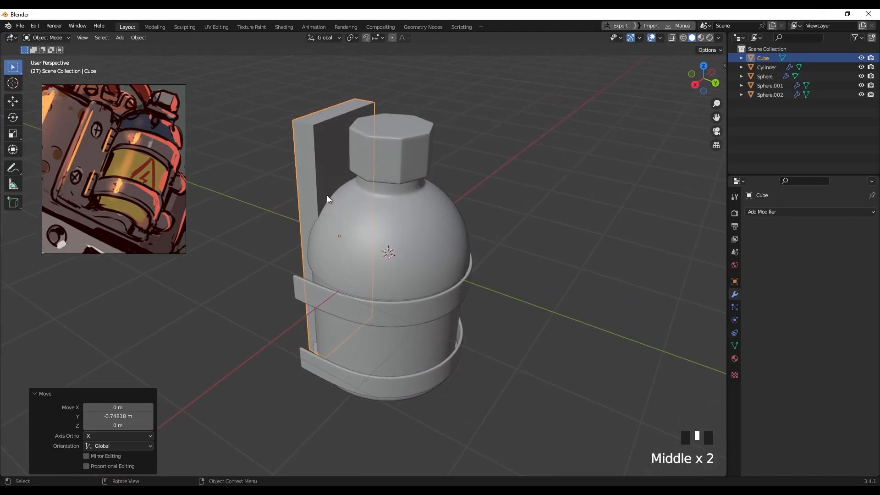
# Step: Widen the plate by 3.41 along X and apply its scale
pyautogui.press('s')
pyautogui.press('x')
pyautogui.press('y')
pyautogui.press('x')
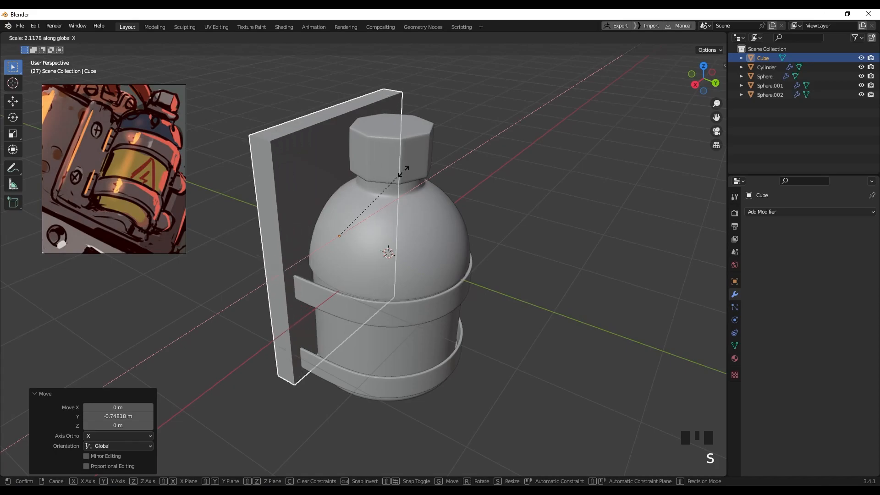
pyautogui.click(458, 155)
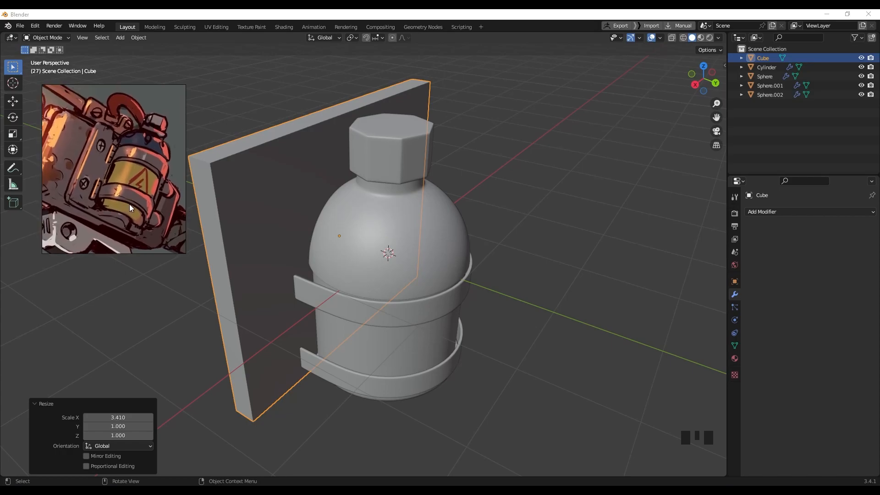
pyautogui.moveTo(305, 232)
pyautogui.mouseDown(button='middle')
pyautogui.moveTo(301, 206)
pyautogui.moveTo(323, 200)
pyautogui.moveTo(353, 210)
pyautogui.moveTo(339, 206)
pyautogui.moveTo(314, 230)
pyautogui.mouseUp(button='middle')
pyautogui.hotkey('ctrl', 'a')
pyautogui.click(312, 199)
# Step: Add two evenly spaced vertical loop cuts across the plate's width without sliding them
pyautogui.press('Tab')
pyautogui.moveTo(317, 148); pyautogui.dragTo(310, 147, button='middle')
pyautogui.hotkey('ctrl', 'r')
pyautogui.scroll(1, 343, 128)
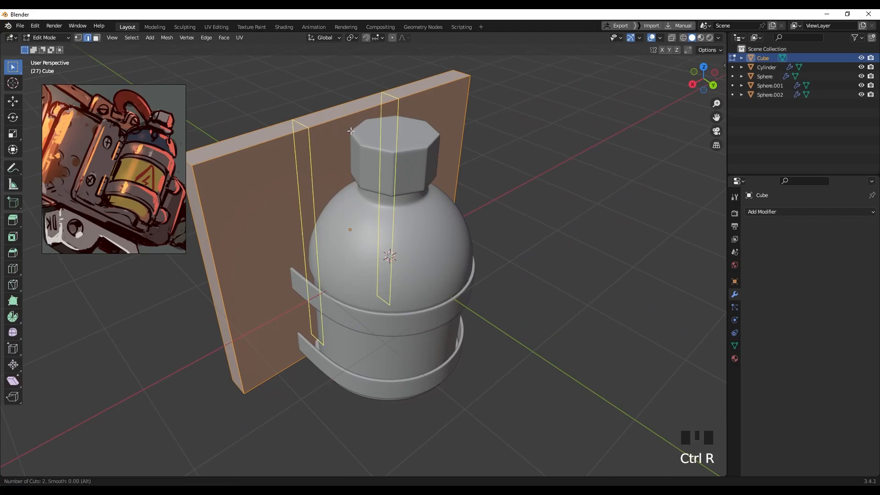
pyautogui.click(351, 131)
pyautogui.rightClick(350, 131)
# Step: Centre the two loop cuts on the bottle and spread them along X to the outer sides of the clamp bands
pyautogui.moveTo(351, 131); pyautogui.dragTo(380, 188, button='middle')
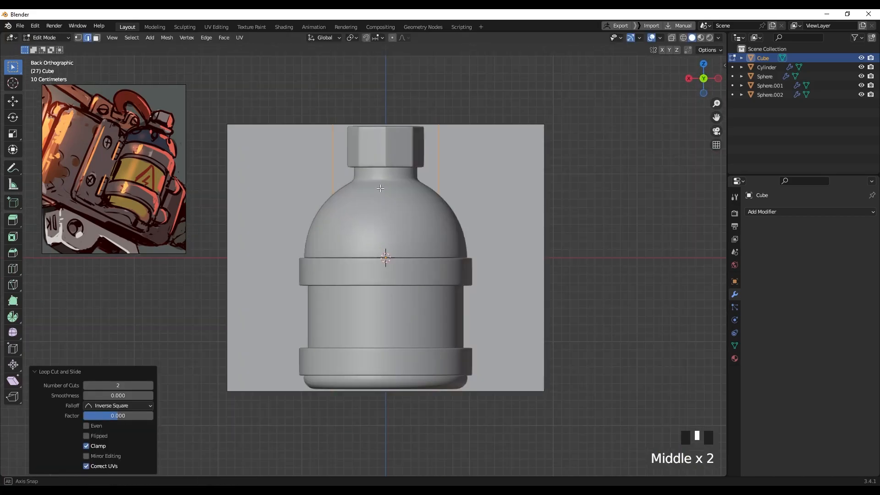
pyautogui.press('g')
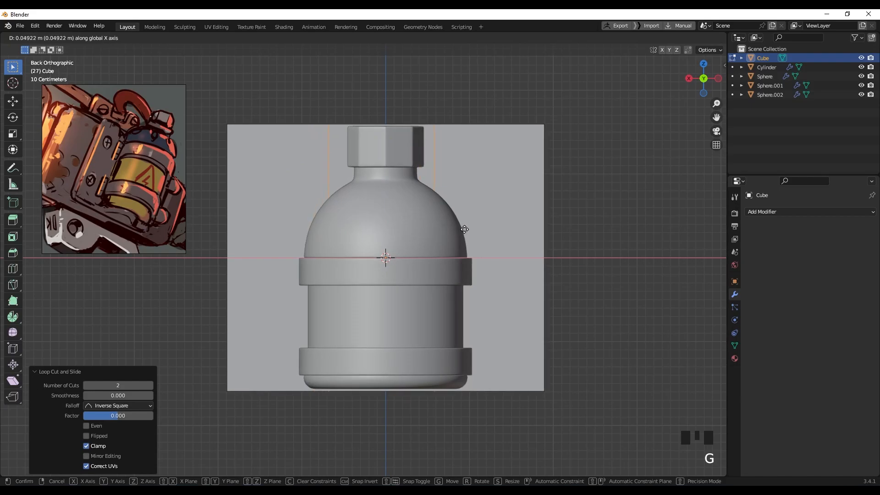
pyautogui.click(464, 229)
pyautogui.press('s')
pyautogui.press('x')
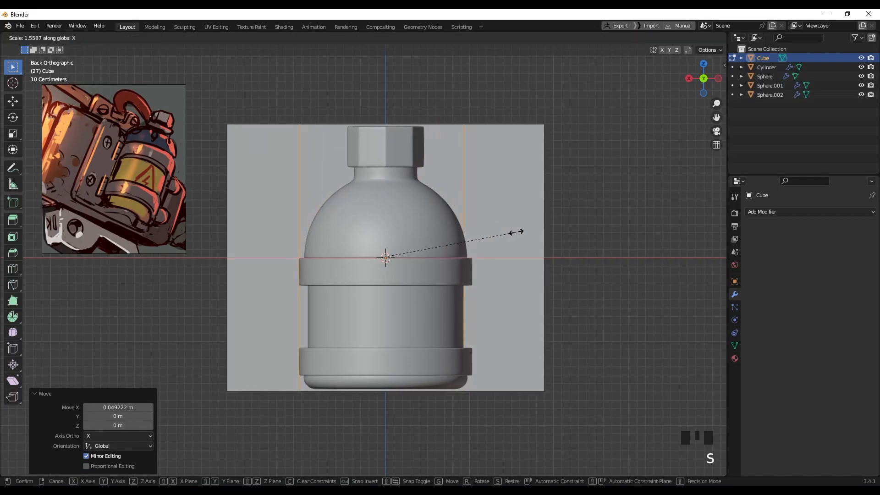
pyautogui.rightClick(521, 232)
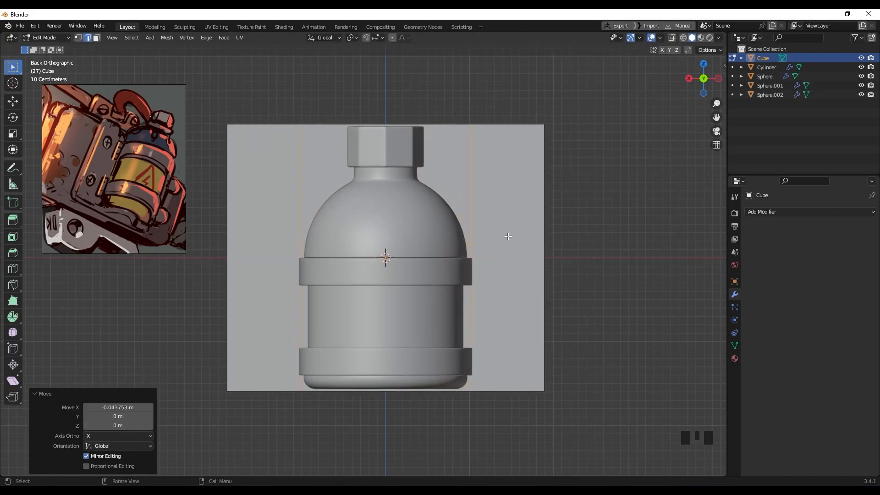
pyautogui.scroll(-3, 508, 236)
pyautogui.moveTo(509, 235); pyautogui.dragTo(530, 255, button='middle')
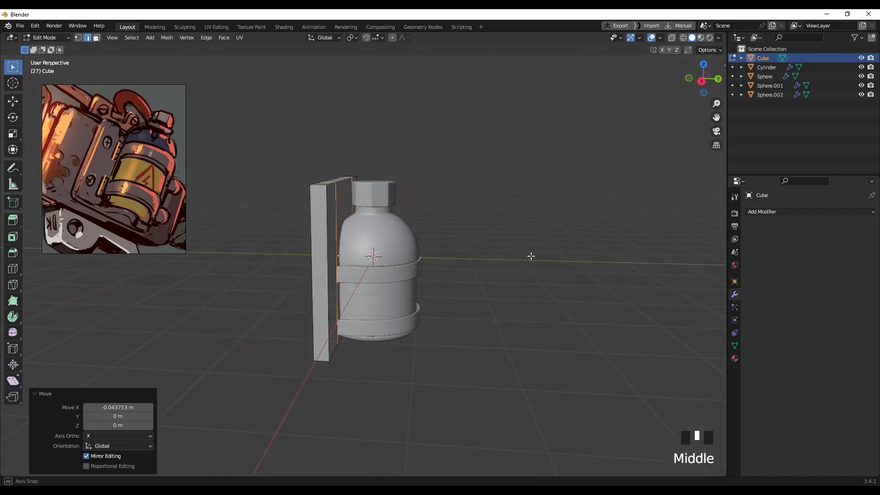
# Step: Move the plate about 0.15 m along Y toward the bottle
pyautogui.press('Tab')
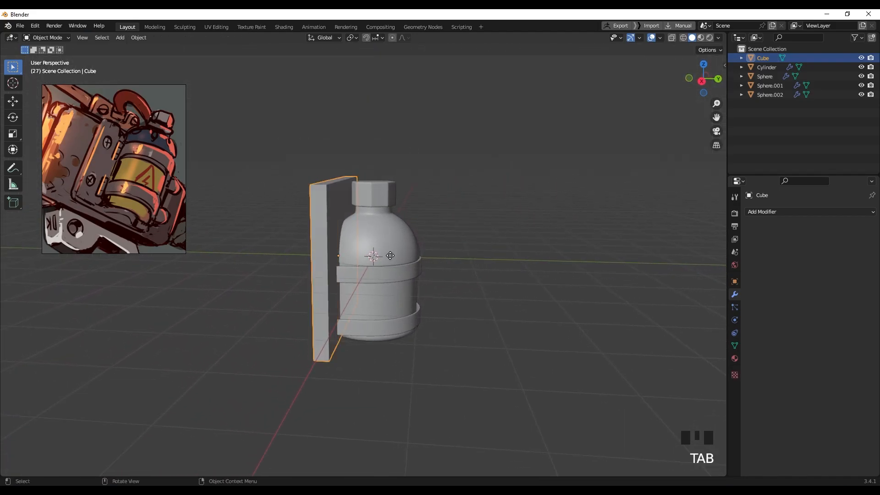
pyautogui.press('g')
pyautogui.press('y')
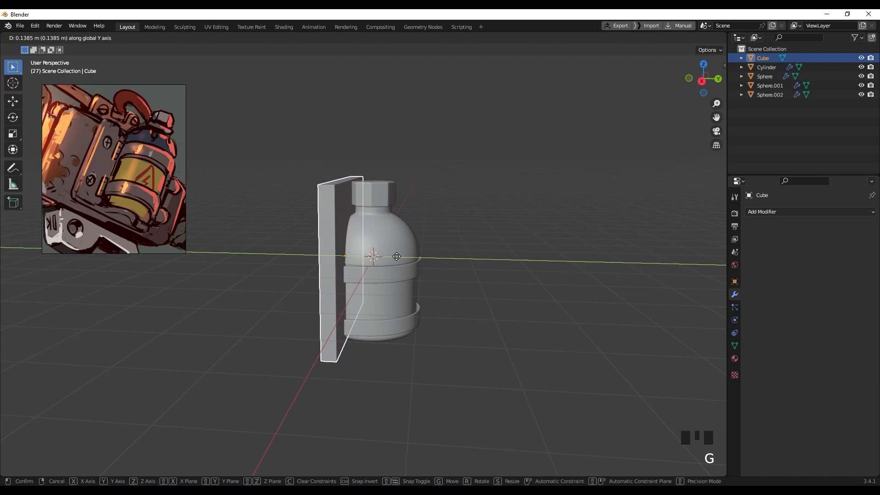
pyautogui.click(397, 256)
pyautogui.moveTo(380, 262); pyautogui.dragTo(359, 280, button='middle')
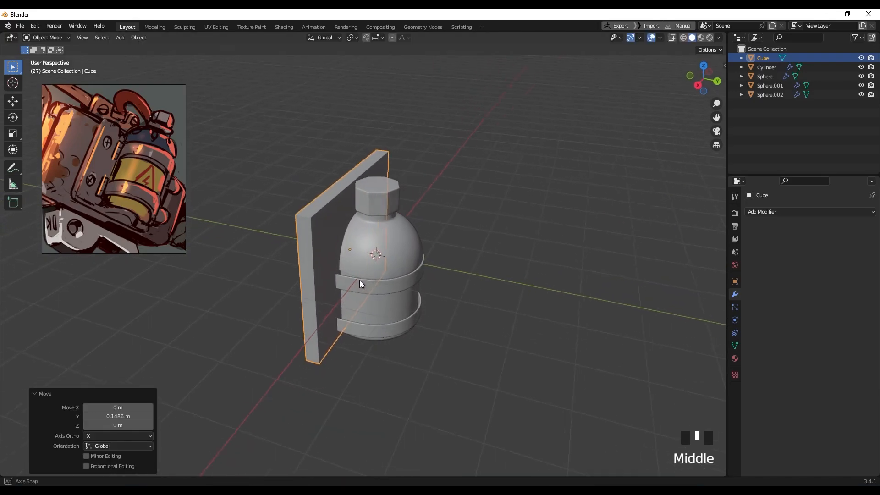
# Step: Bring the plate's two loop cuts closer together by scaling them by 0.925 along X
pyautogui.scroll(4, 350, 224)
pyautogui.press('Tab')
pyautogui.press('s')
pyautogui.press('x')
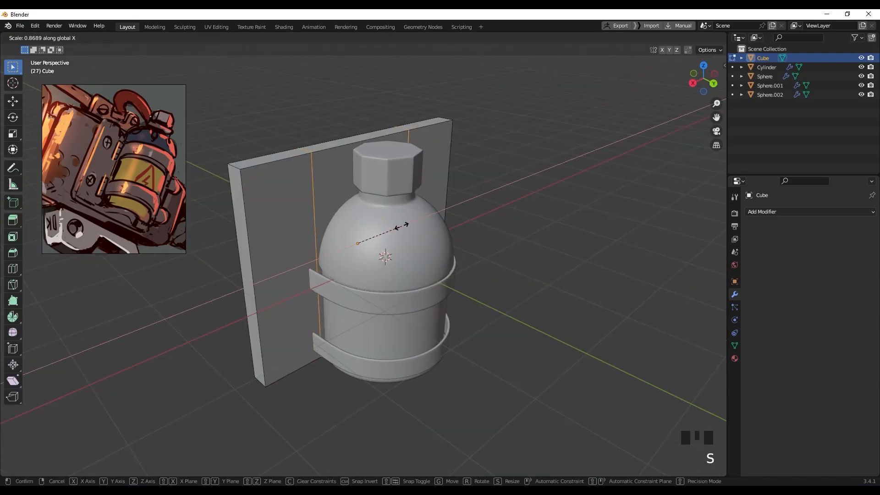
pyautogui.click(399, 227)
pyautogui.moveTo(324, 180); pyautogui.dragTo(320, 180, button='middle')
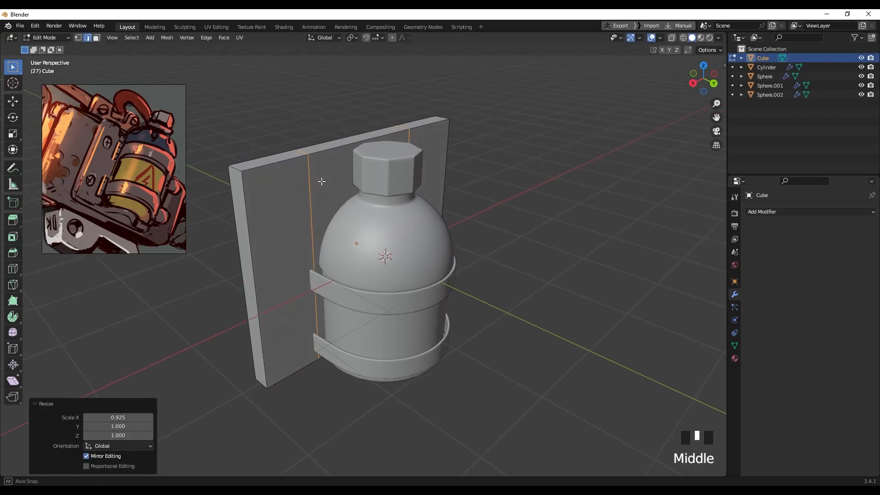
# Step: Remove the plate's middle section between the two loop cuts to leave two separate side plates
pyautogui.hotkey('ctrl', 'shift', 'z')
pyautogui.click(338, 177)
pyautogui.keyDown('alt'); pyautogui.click(323, 151); pyautogui.keyUp('alt')
pyautogui.moveTo(323, 151); pyautogui.dragTo(389, 231, button='middle')
pyautogui.press('Tab')
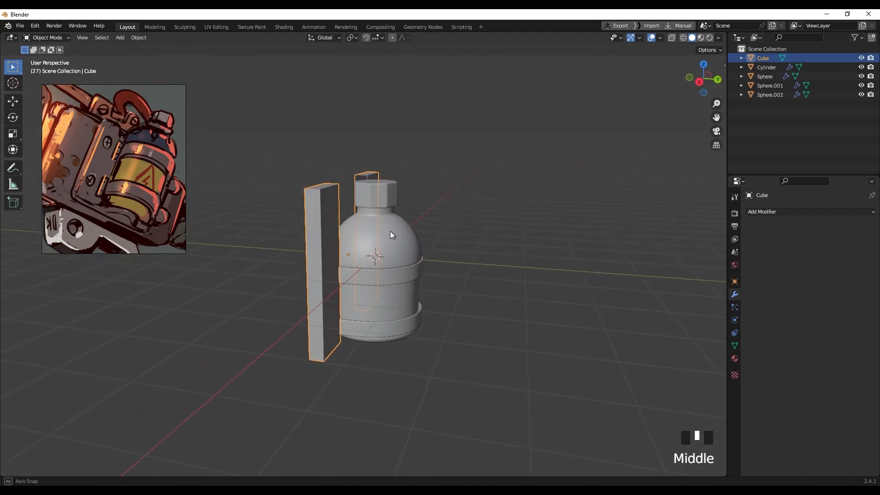
# Step: Move the two side plates about 0.2 m along Y toward the band ends
pyautogui.press('g')
pyautogui.press('y')
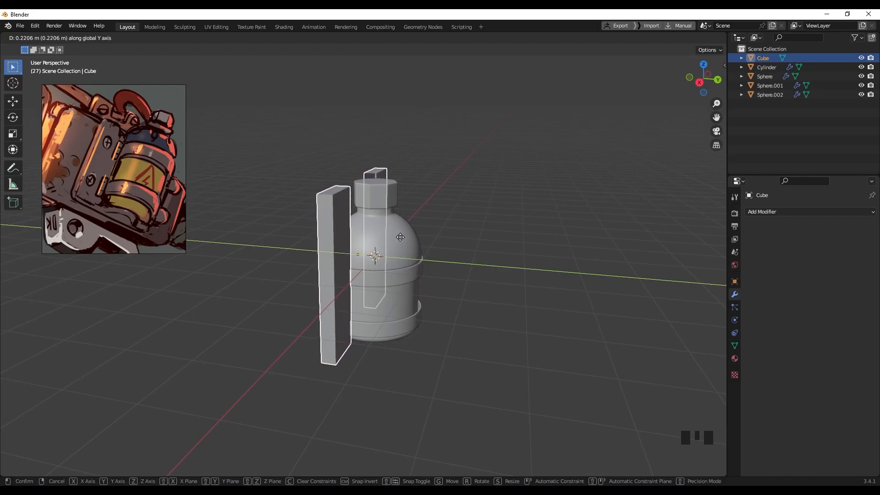
pyautogui.click(396, 284)
pyautogui.moveTo(396, 284); pyautogui.dragTo(356, 246, button='middle')
pyautogui.scroll(2, 328, 259)
# Step: Shorten the side plates along Z and shift them down to line up with the bottle's body
pyautogui.press('s')
pyautogui.press('z')
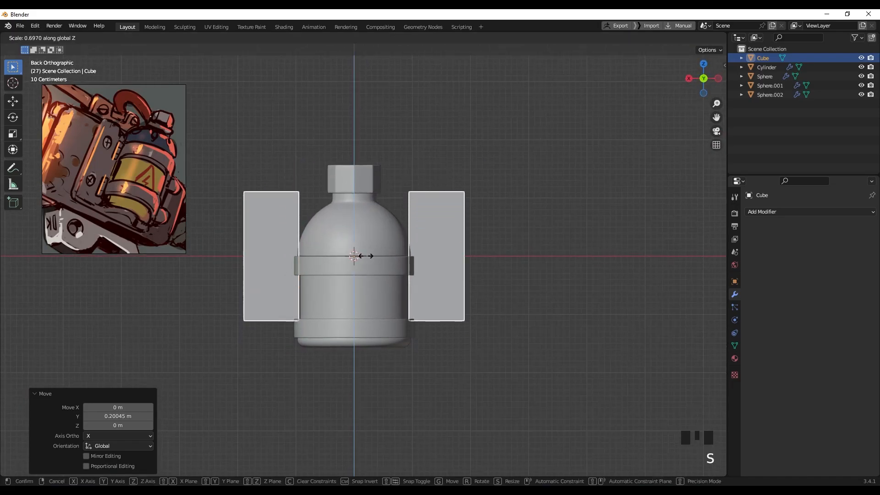
pyautogui.click(366, 256)
pyautogui.press('g')
pyautogui.press('z')
pyautogui.click(366, 275)
# Step: Reduce the side plates' thickness by scaling them by 0.591 along Y
pyautogui.moveTo(365, 277); pyautogui.dragTo(394, 271, button='middle')
pyautogui.keyDown('shift'); pyautogui.scroll(1, 400, 275); pyautogui.keyUp('shift')
pyautogui.press('s')
pyautogui.press('y')
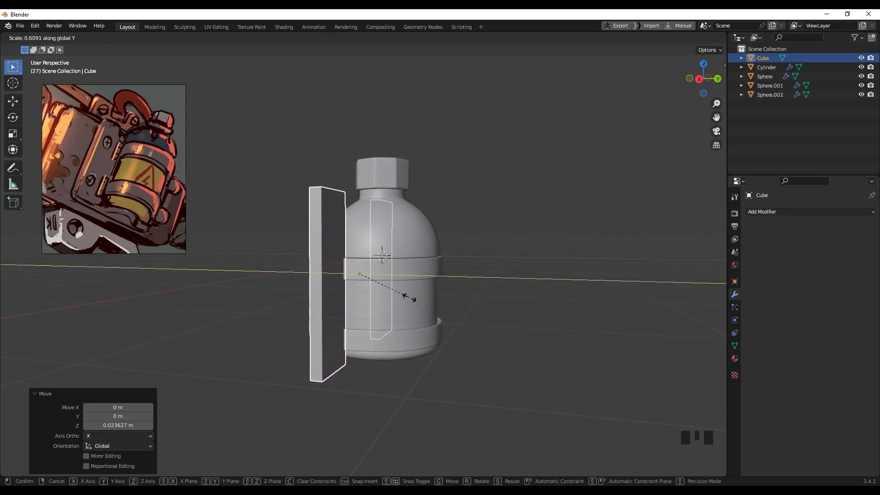
pyautogui.click(409, 300)
# Step: Compare the side plates with the reference image and thin them further along Y
pyautogui.moveTo(409, 299); pyautogui.dragTo(337, 281, button='middle')
pyautogui.scroll(4, 88, 142)
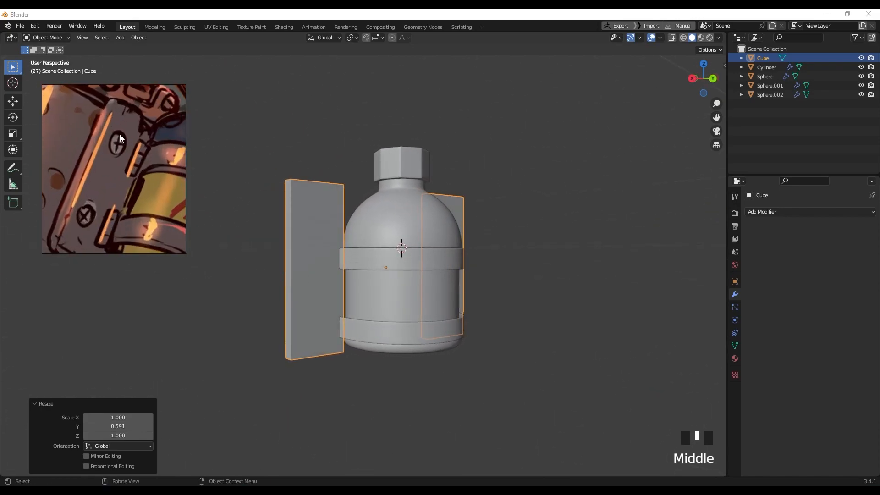
pyautogui.scroll(-2, 92, 181)
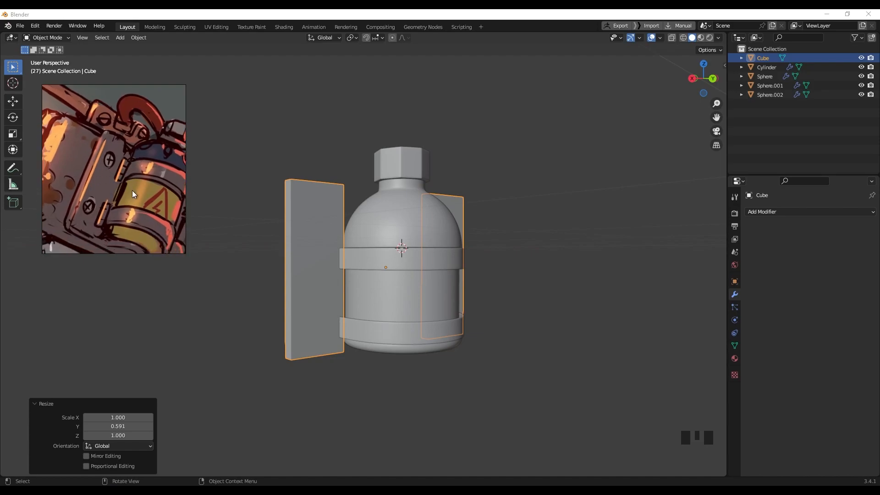
pyautogui.moveTo(123, 196); pyautogui.dragTo(125, 188, button='middle')
pyautogui.moveTo(298, 214); pyautogui.dragTo(339, 238, button='middle')
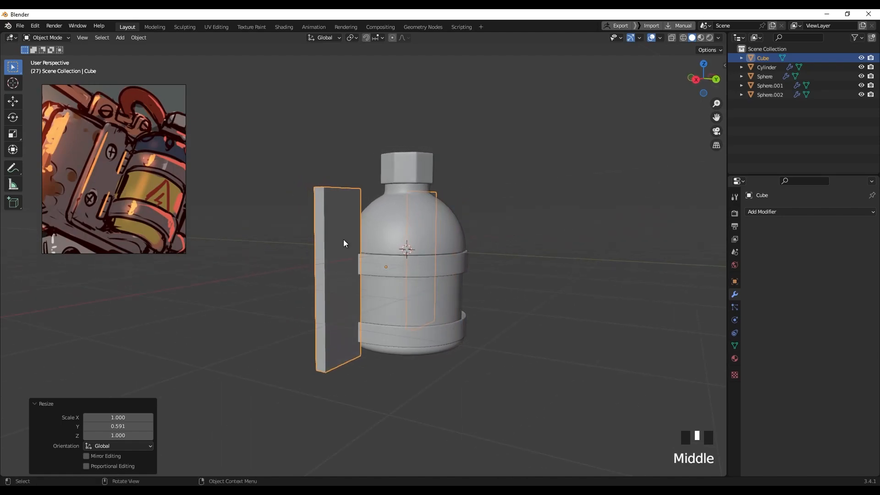
pyautogui.press('s')
pyautogui.press('x')
pyautogui.press('y')
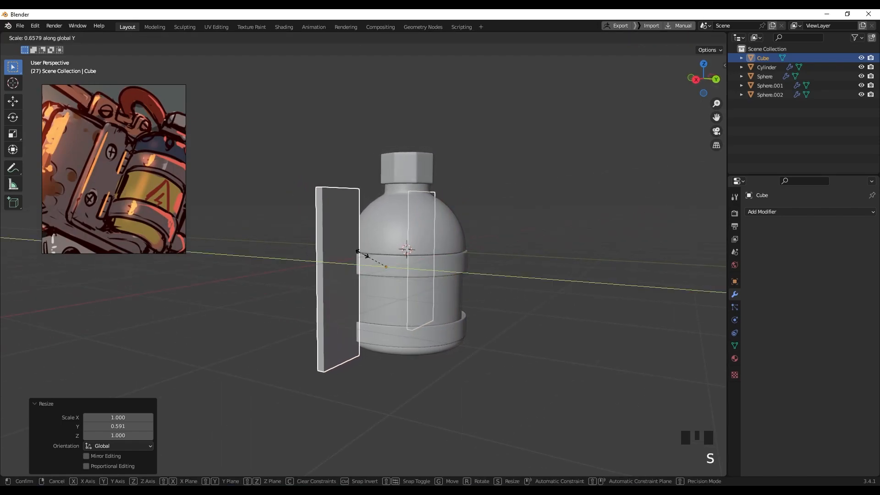
pyautogui.click(351, 247)
# Step: Move the side plates about 0.11 m along negative Y to meet the ends of the bands
pyautogui.moveTo(351, 249); pyautogui.dragTo(420, 248, button='middle')
pyautogui.scroll(-2, 318, 242)
pyautogui.press('g')
pyautogui.press('y')
pyautogui.click(408, 317)
# Step: Add a cylinder at the bottle's centre and scale it uniformly by 0.591
pyautogui.scroll(2, 278, 254)
pyautogui.scroll(-1, 321, 243)
pyautogui.hotkey('shift', 'a')
pyautogui.moveTo(421, 250)
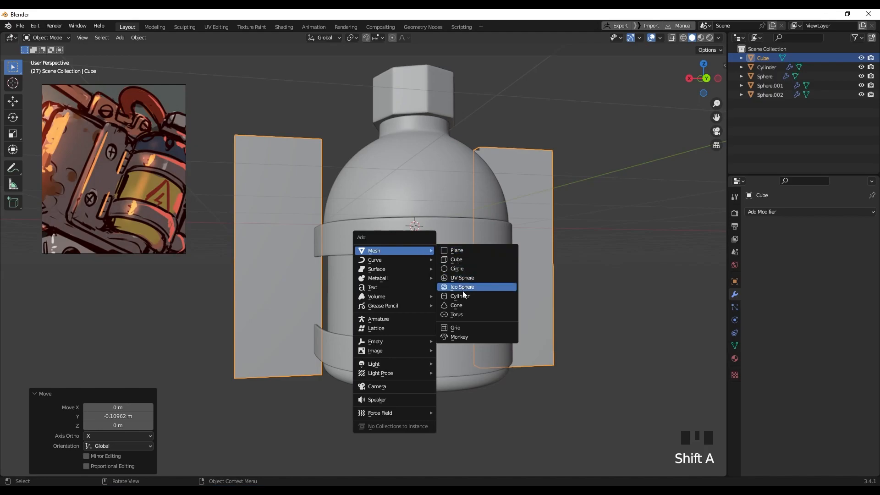
pyautogui.click(462, 296)
pyautogui.press('s')
pyautogui.click(473, 282)
# Step: Move the new cylinder about 1.2 m along X to the side of the bottle
pyautogui.press('g')
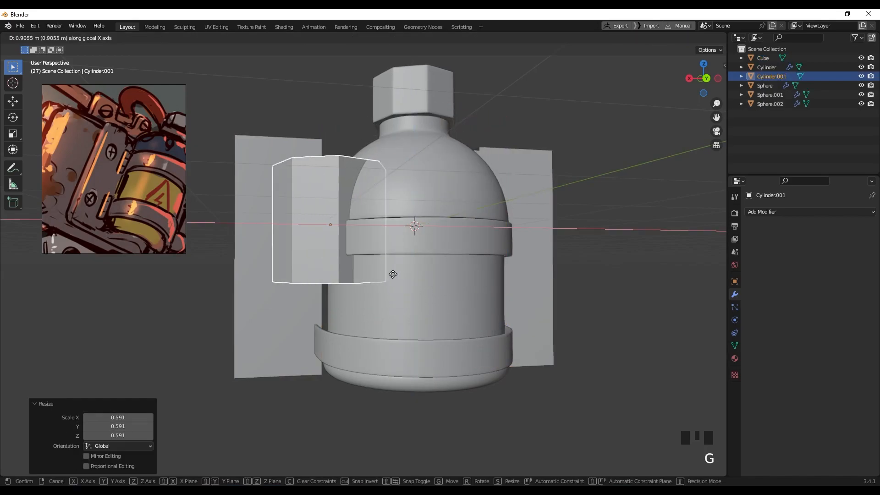
pyautogui.click(353, 264)
pyautogui.moveTo(353, 264); pyautogui.dragTo(389, 251, button='middle')
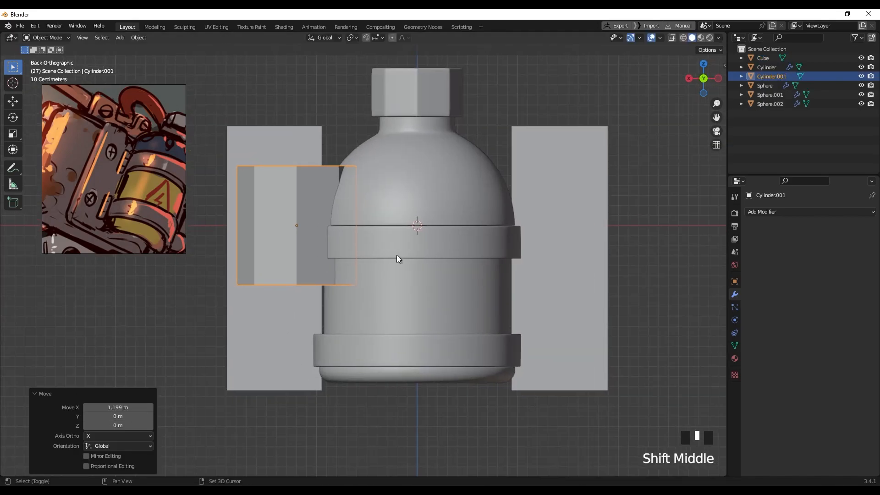
# Step: Scale the cylinder uniformly by 0.214 and move it about -0.08 m in X and -0.12 m in Z to the upper band's end
pyautogui.press('s')
pyautogui.click(287, 248)
pyautogui.scroll(3, 287, 247)
pyautogui.keyDown('shift'); pyautogui.moveTo(288, 248); pyautogui.dragTo(292, 254, button='middle'); pyautogui.keyUp('shift')
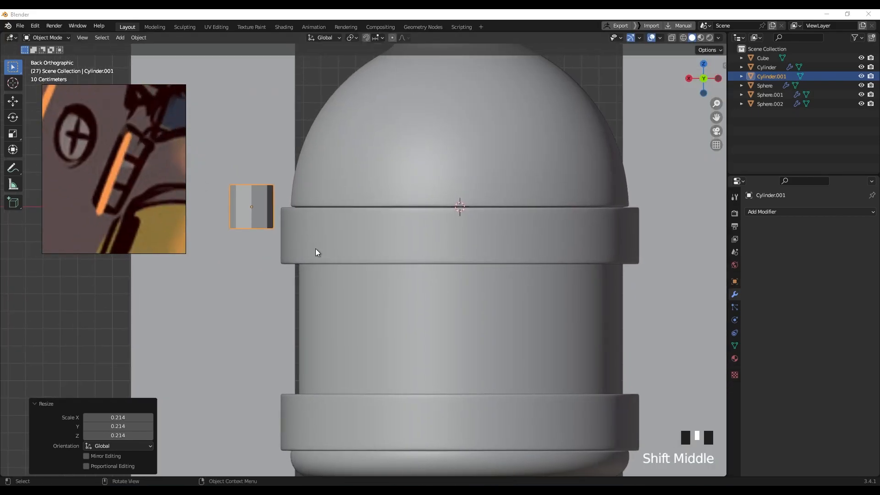
pyautogui.click(258, 215)
pyautogui.press('g')
pyautogui.click(274, 236)
# Step: Stretch the small cylinder by 1.839 along Z and scale it uniformly by 0.763
pyautogui.press('s')
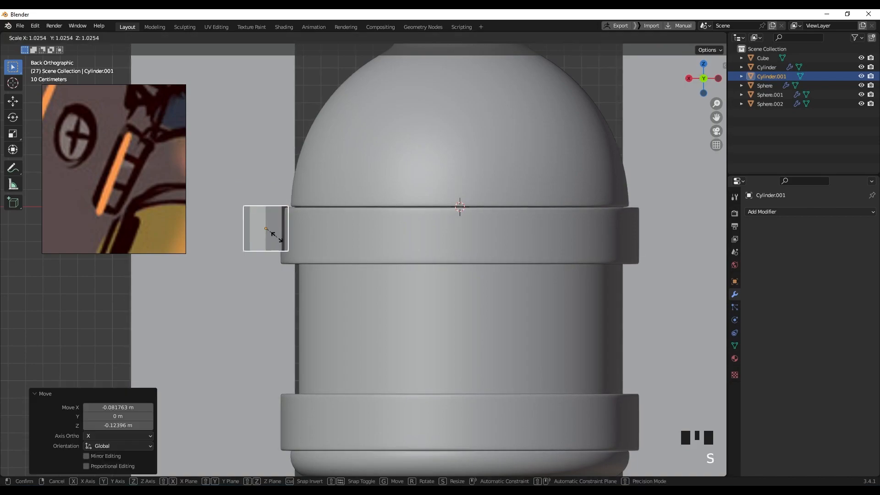
pyautogui.press('z')
pyautogui.click(289, 237)
pyautogui.press('s')
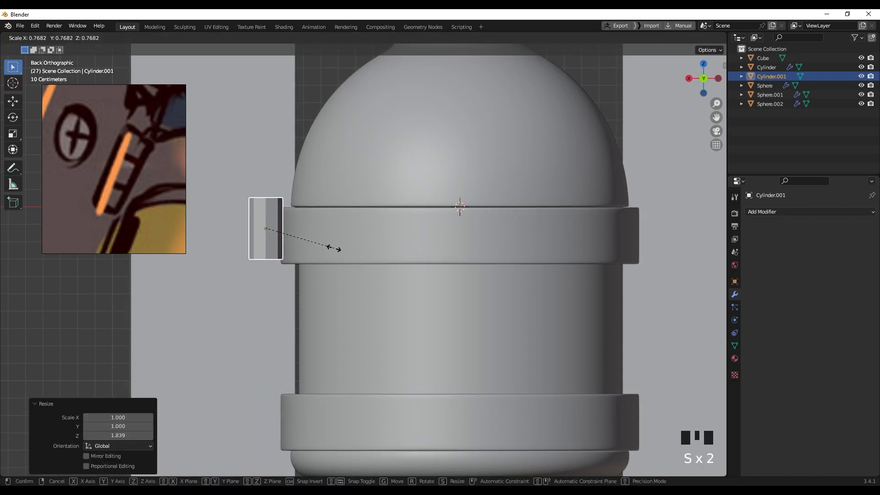
pyautogui.click(333, 248)
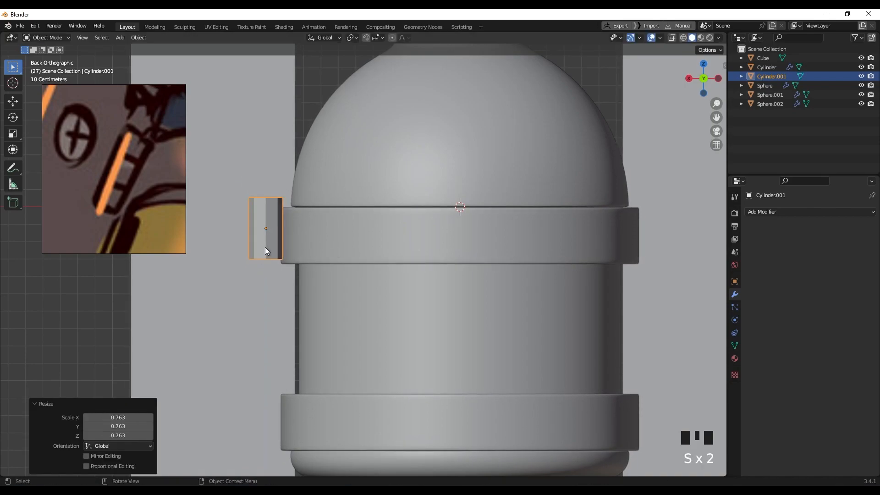
# Step: Align the cylinder with the upper band's end, stretching it by 1.186 along Z and shifting it about 0.02 m along negative X
pyautogui.scroll(2, 265, 248)
pyautogui.scroll(1, 389, 224)
pyautogui.keyDown('shift'); pyautogui.moveTo(389, 224); pyautogui.dragTo(373, 235, button='middle'); pyautogui.keyUp('shift')
pyautogui.press('g')
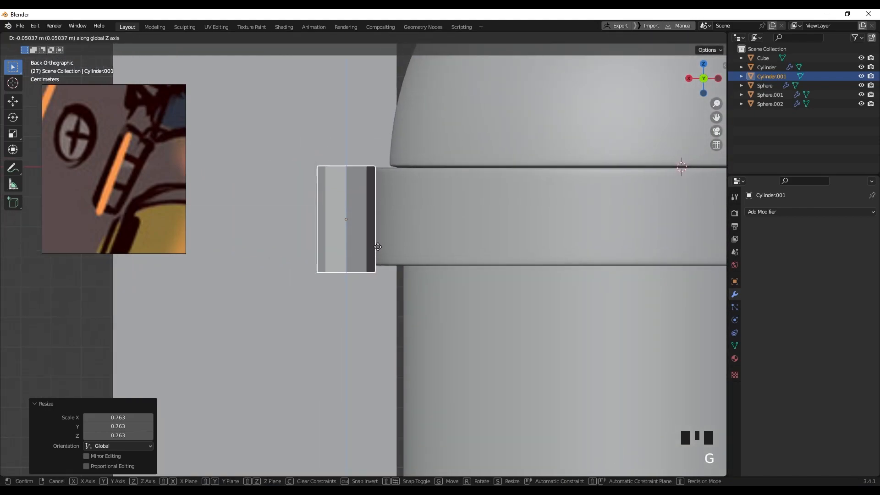
pyautogui.click(377, 245)
pyautogui.press('s')
pyautogui.press('z')
pyautogui.rightClick(387, 242)
pyautogui.press('g')
pyautogui.press('x')
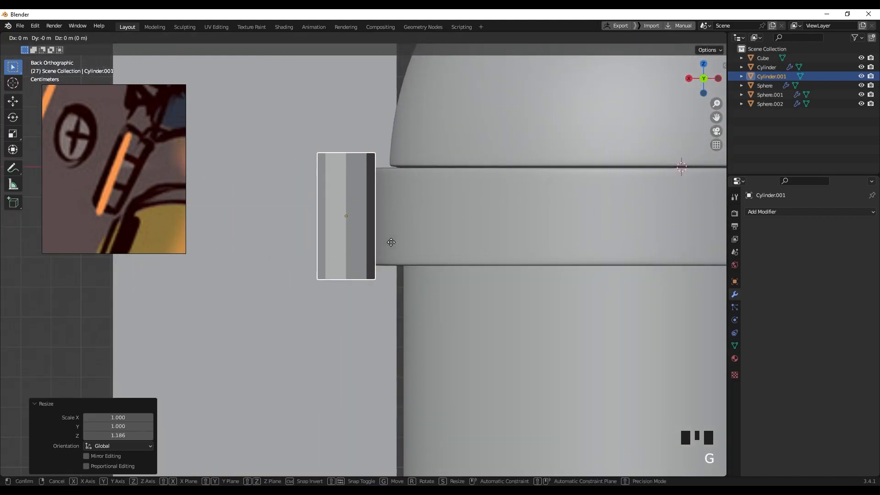
pyautogui.click(394, 242)
# Step: Move the cylinder about 0.35 m along negative Y so it sits against the side plate at the band's end
pyautogui.moveTo(333, 221); pyautogui.dragTo(485, 271, button='middle')
pyautogui.press('g')
pyautogui.press('y')
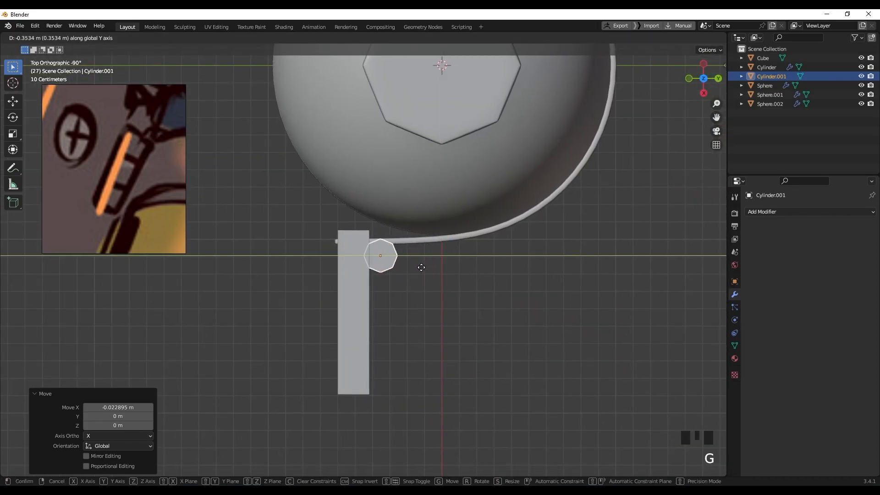
pyautogui.click(419, 267)
pyautogui.moveTo(418, 267); pyautogui.dragTo(371, 222, button='middle')
# Step: Apply the scale of the small hinge cylinder
pyautogui.press('Tab')
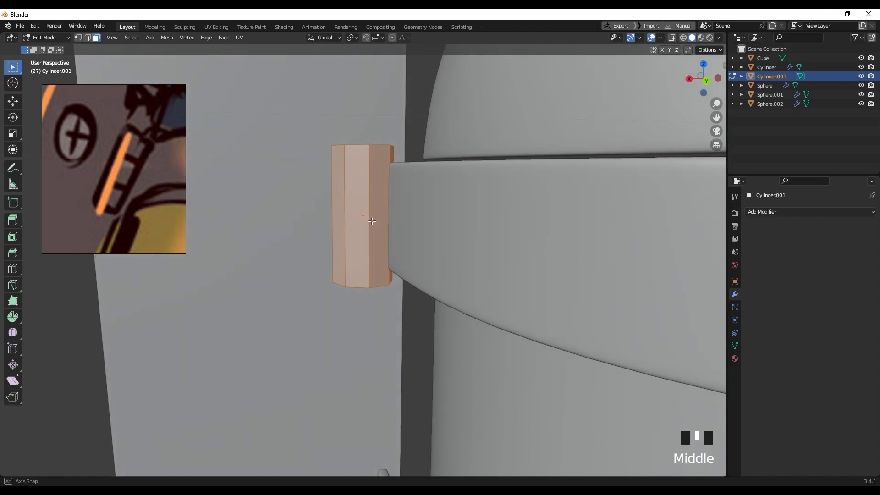
pyautogui.press('Tab')
pyautogui.hotkey('ctrl', 'a')
pyautogui.click(374, 224)
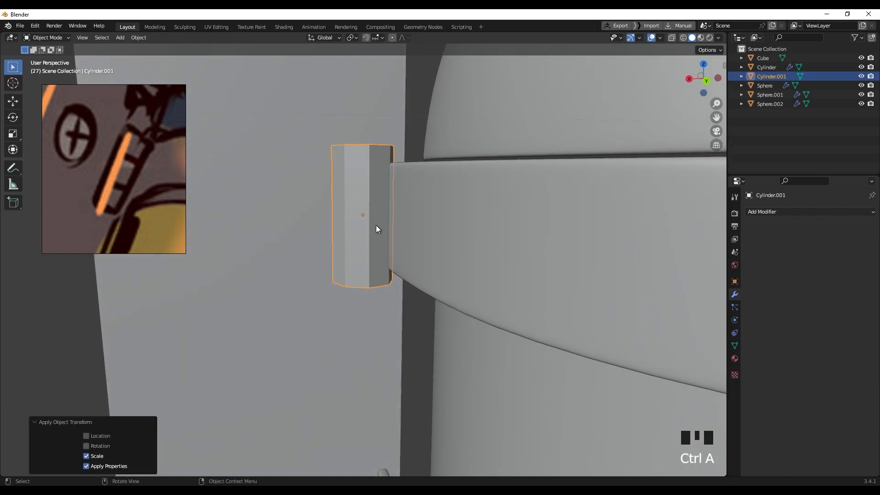
# Step: Add two horizontal loop cuts to the hinge cylinder and spread them apart by about 1.55 along Z
pyautogui.press('Tab')
pyautogui.moveTo(373, 226); pyautogui.dragTo(377, 234, button='middle')
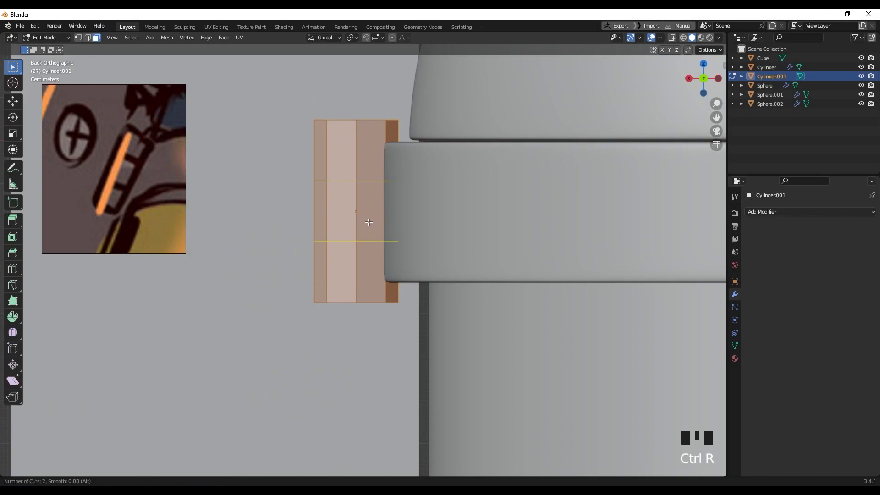
pyautogui.click(372, 223)
pyautogui.rightClick(376, 227)
pyautogui.press('s')
pyautogui.press('z')
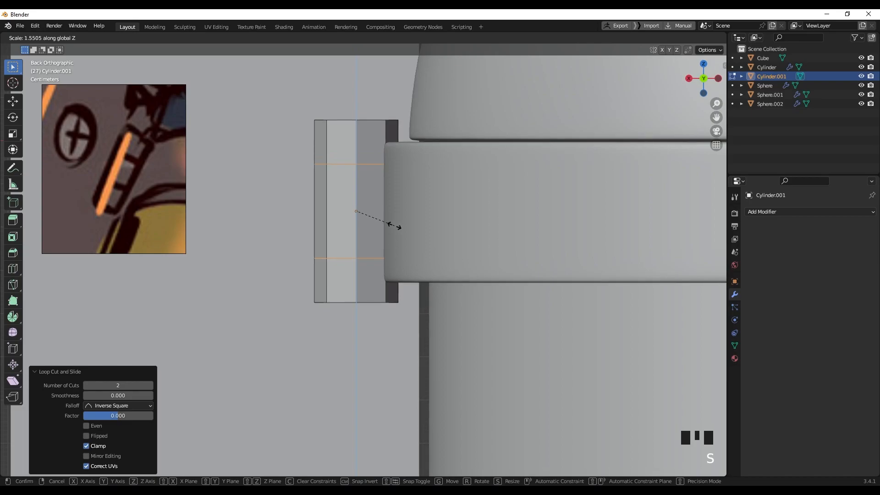
pyautogui.click(393, 225)
# Step: Bevel the two loops into narrow strips and extrude their faces inward along the normals by 0.0135 m to form grooves
pyautogui.hotkey('ctrl', 'b')
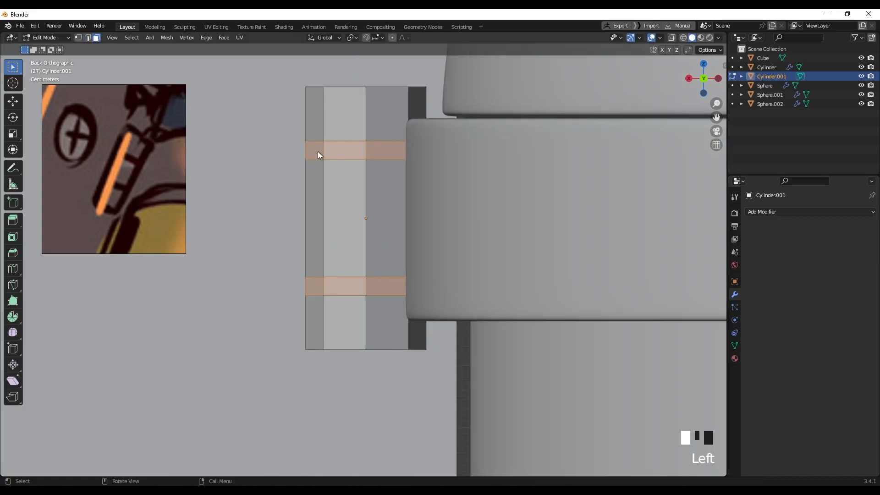
pyautogui.rightClick(315, 153)
pyautogui.click(315, 187)
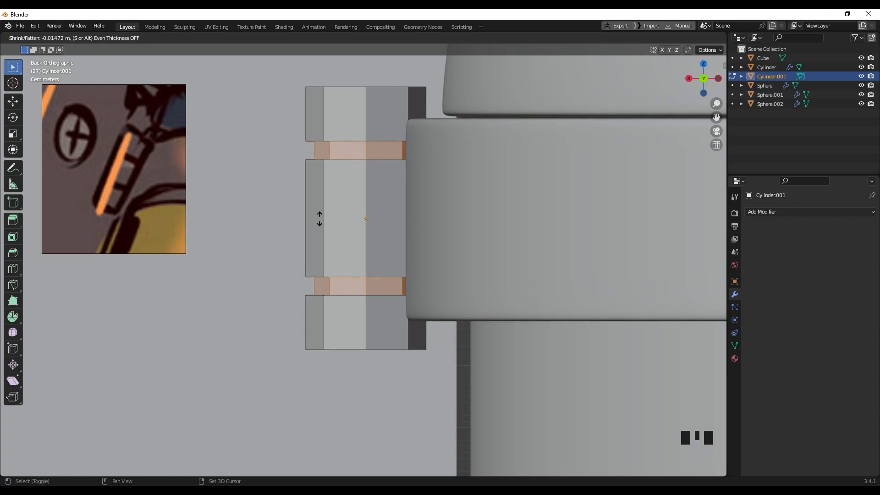
pyautogui.click(320, 215)
# Step: Inset the end faces of the hinge cylinder, the top one by about 0.02 m
pyautogui.moveTo(320, 215); pyautogui.dragTo(391, 181, button='middle')
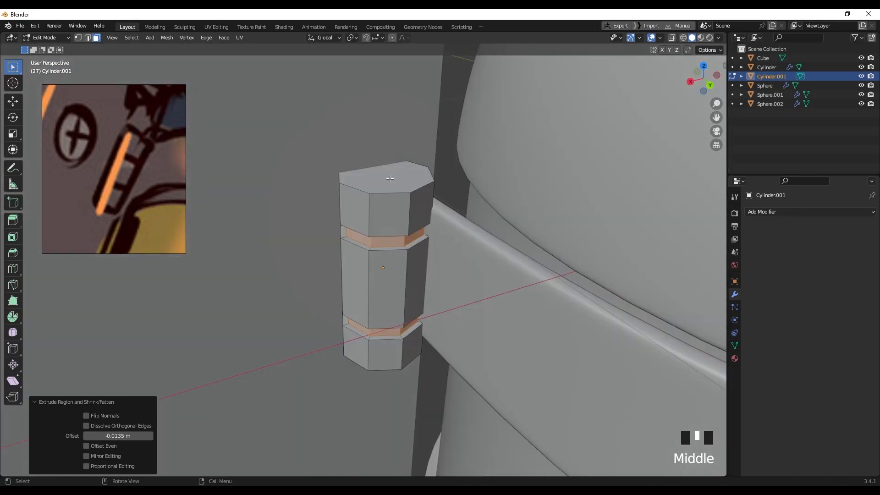
pyautogui.click(391, 178)
pyautogui.press('i')
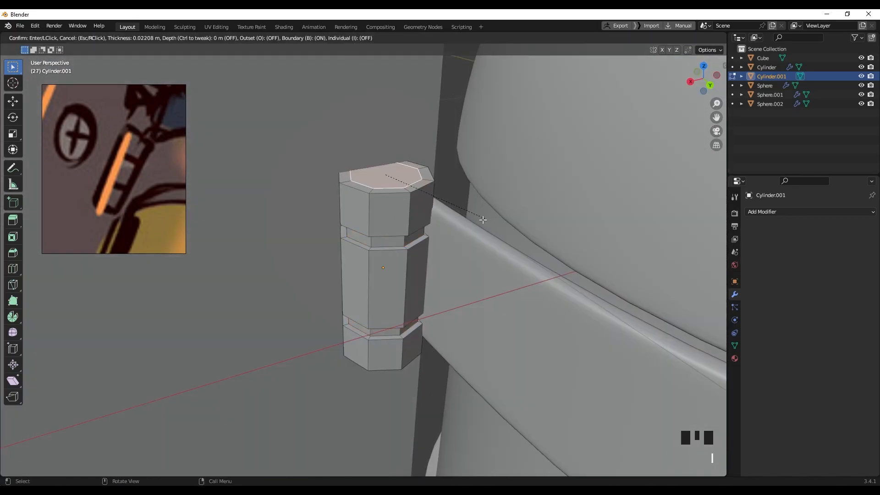
pyautogui.click(480, 218)
pyautogui.moveTo(480, 219); pyautogui.dragTo(412, 202, button='middle')
pyautogui.press('i')
pyautogui.click(411, 290)
# Step: Bevel the hinge cylinder's groove and end edge loops with one segment about 0.003 m wide
pyautogui.keyDown('alt'); pyautogui.click(409, 200); pyautogui.keyUp('alt')
pyautogui.press('2')
pyautogui.keyDown('alt'); pyautogui.click(411, 203); pyautogui.keyUp('alt')
pyautogui.moveTo(396, 253); pyautogui.dragTo(366, 343, button='middle')
pyautogui.scroll(3, 393, 234)
pyautogui.keyDown('shift'); pyautogui.moveTo(375, 413); pyautogui.dragTo(387, 221, button='middle'); pyautogui.keyUp('shift')
pyautogui.hotkey('ctrl', 'b')
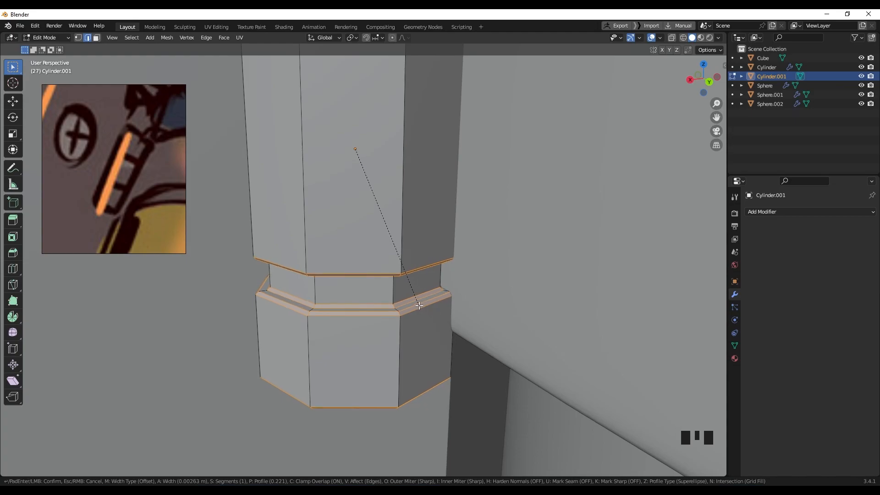
pyautogui.click(419, 305)
# Step: Add a Subdivision Surface modifier to the hinge cylinder with 2 viewport levels
pyautogui.press('Tab')
pyautogui.click(778, 212)
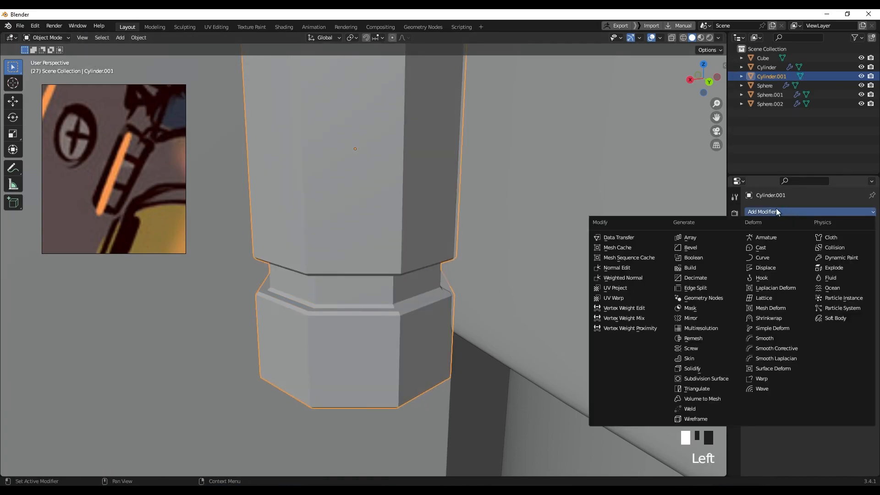
pyautogui.click(706, 378)
pyautogui.click(860, 252)
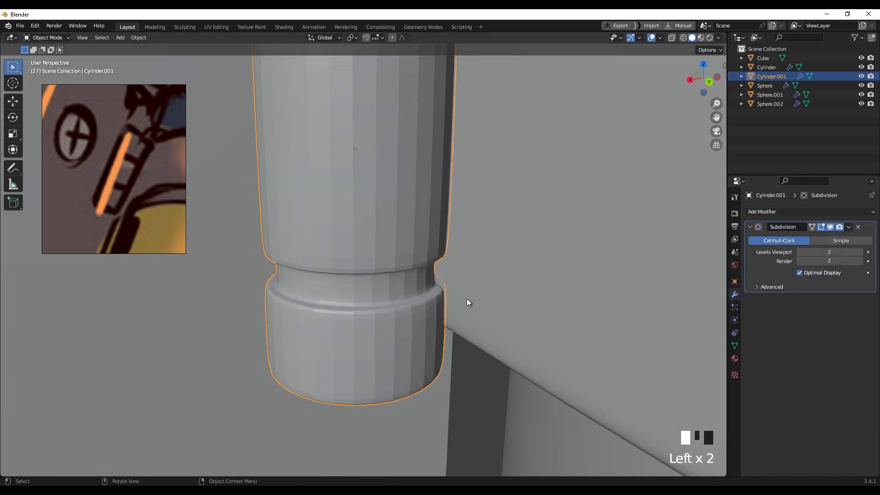
# Step: Make a linked duplicate of the hinge cylinder about 1.06 m lower along Z, beside the lower band
pyautogui.scroll(-5, 443, 191)
pyautogui.keyDown('shift'); pyautogui.moveTo(442, 190); pyautogui.dragTo(387, 219, button='middle'); pyautogui.keyUp('shift')
pyautogui.scroll(1, 422, 210)
pyautogui.scroll(2, 382, 267)
pyautogui.scroll(2, 389, 207)
pyautogui.keyDown('shift'); pyautogui.click(389, 219); pyautogui.keyUp('shift')
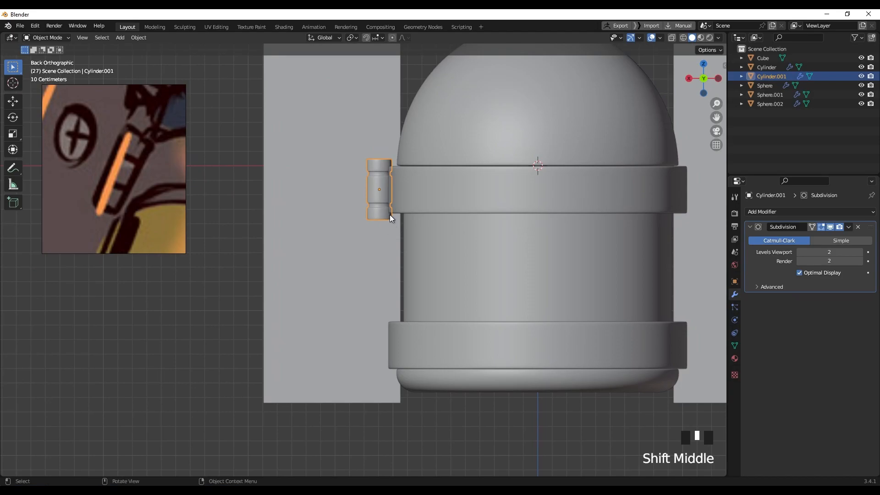
pyautogui.hotkey('alt', 'd')
pyautogui.press('z')
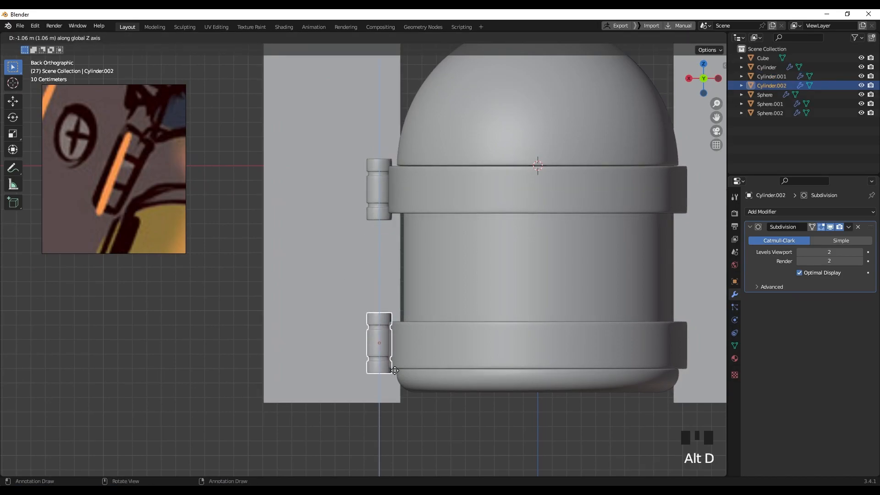
pyautogui.click(394, 370)
# Step: Nudge the duplicated hinge cylinder down along Z to centre it on the lower band, and deselect it
pyautogui.scroll(2, 396, 354)
pyautogui.keyDown('shift'); pyautogui.moveTo(396, 354); pyautogui.dragTo(393, 253, button='middle'); pyautogui.keyUp('shift')
pyautogui.scroll(2, 400, 257)
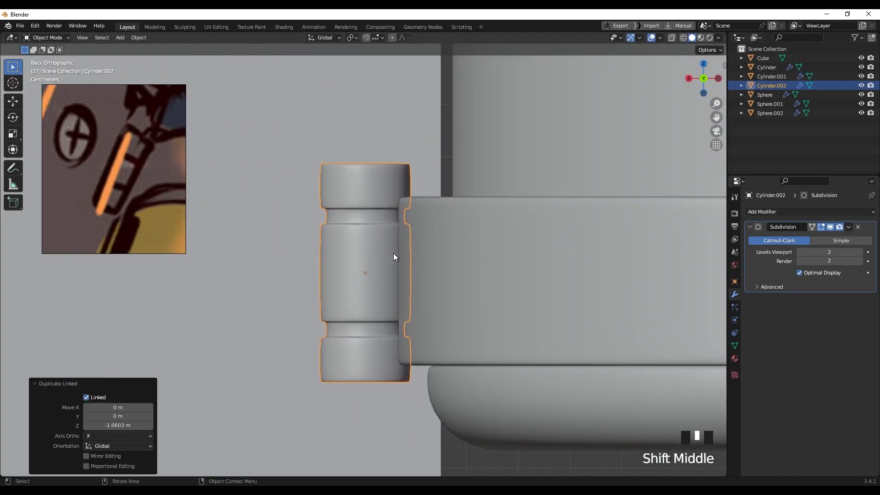
pyautogui.press('g')
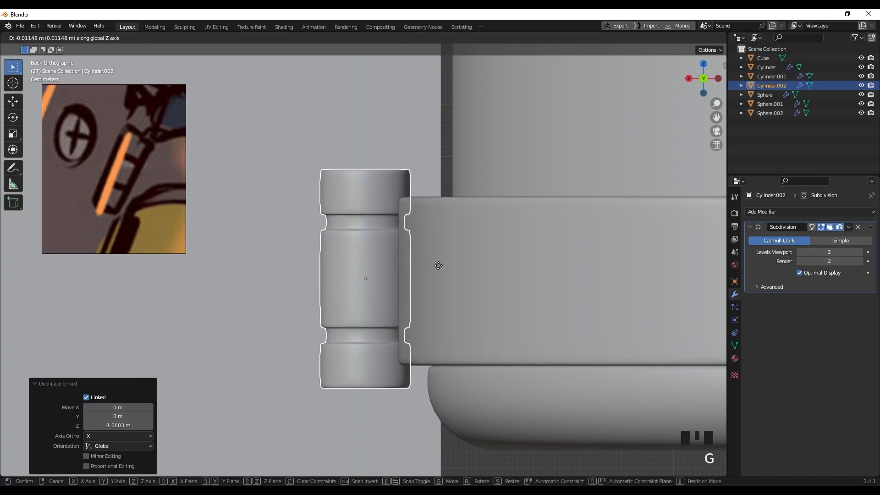
pyautogui.click(440, 261)
pyautogui.scroll(-5, 418, 251)
pyautogui.keyDown('shift'); pyautogui.moveTo(418, 251); pyautogui.dragTo(409, 258, button='middle'); pyautogui.keyUp('shift')
pyautogui.click(672, 238)
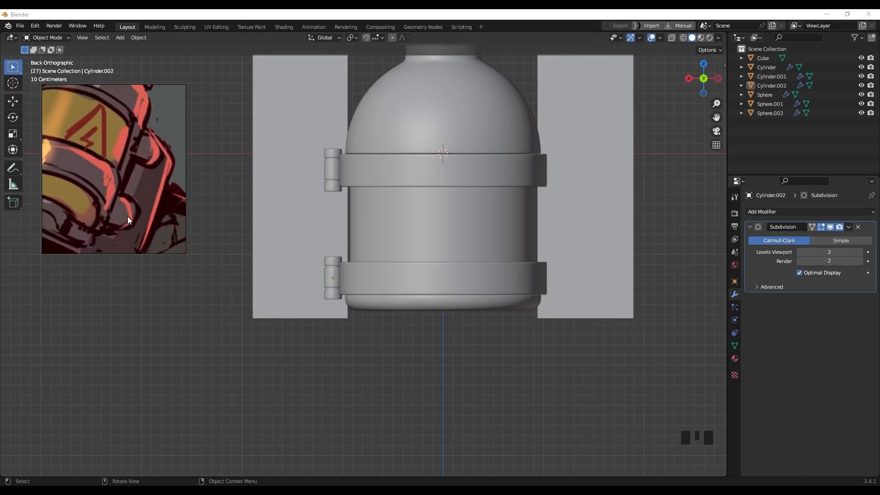
# Step: Add a cube at the bottle's centre and scale it down uniformly to a small block
pyautogui.keyDown('shift'); pyautogui.moveTo(421, 204); pyautogui.dragTo(501, 203, button='middle'); pyautogui.keyUp('shift')
pyautogui.hotkey('shift', 'a')
pyautogui.moveTo(498, 188)
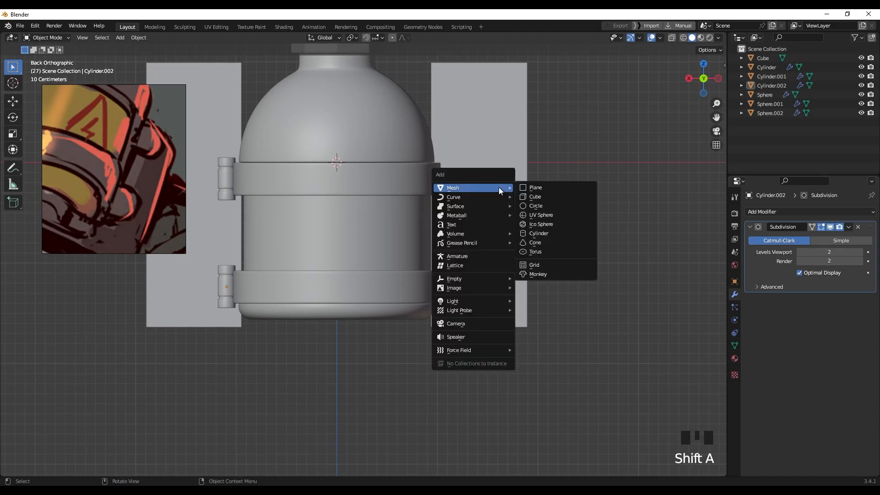
pyautogui.click(554, 198)
pyautogui.press('s')
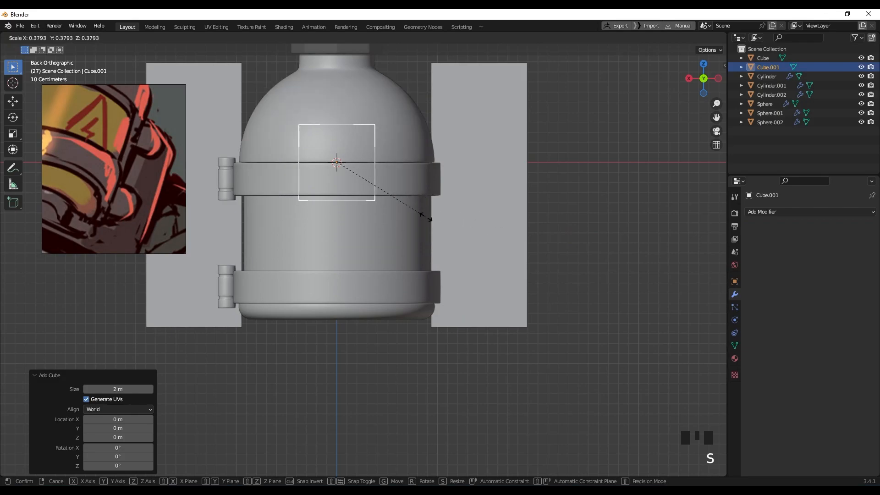
pyautogui.click(392, 211)
# Step: Move the cube about -1.13 m in X and -0.16 m in Z to the upper band's other end and scale it by 0.751
pyautogui.press('g')
pyautogui.click(512, 230)
pyautogui.press('s')
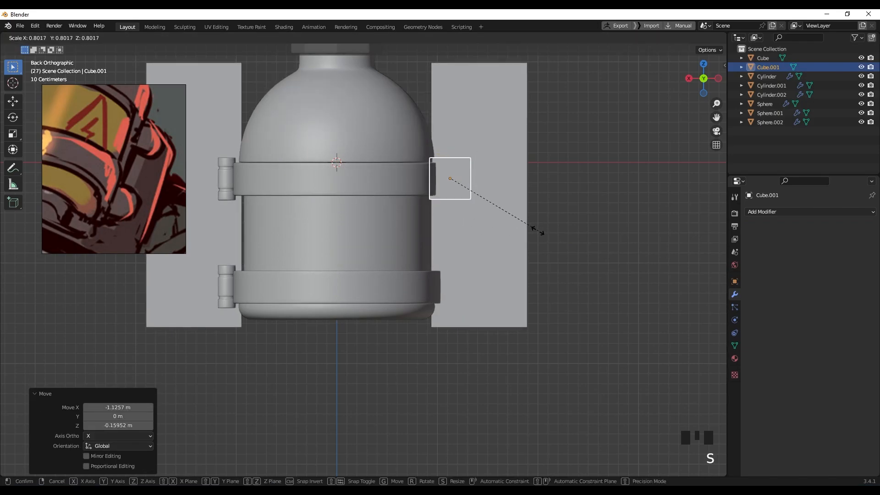
pyautogui.click(523, 235)
# Step: Thin the cube by 0.220 along Y and move it along negative Y to the side plate
pyautogui.scroll(-2, 523, 235)
pyautogui.moveTo(523, 235); pyautogui.dragTo(428, 229, button='middle')
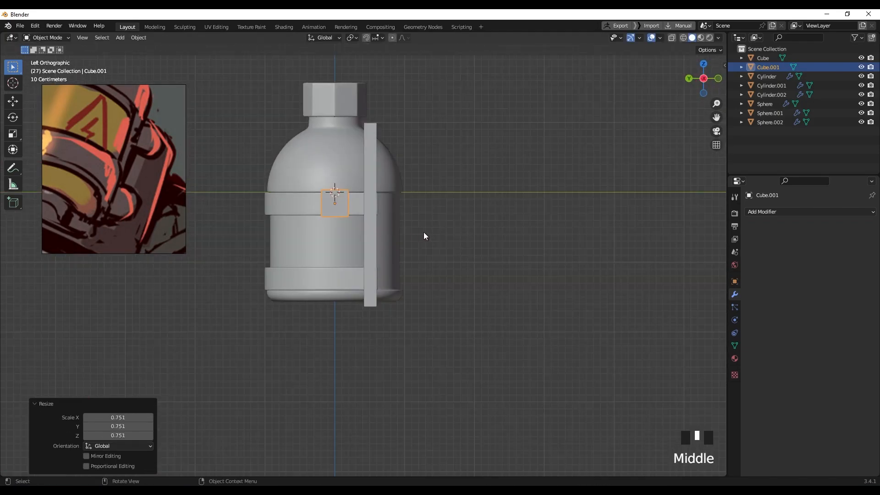
pyautogui.press('s')
pyautogui.press('y')
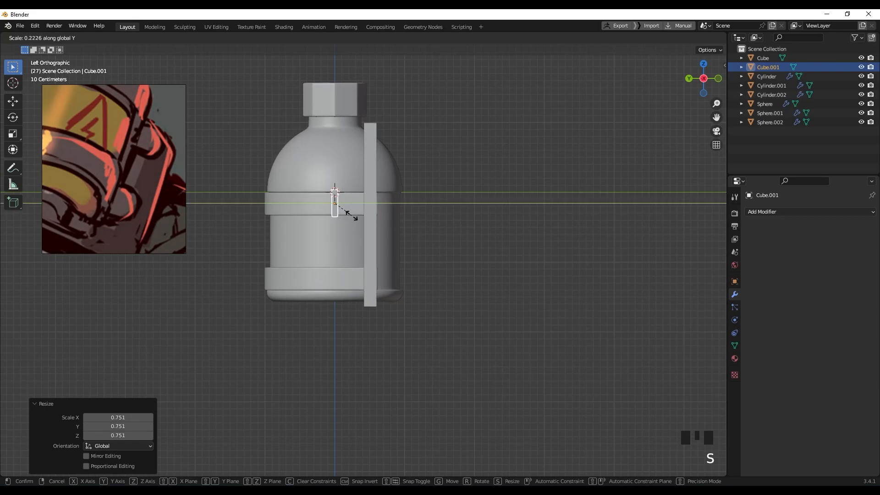
pyautogui.click(352, 215)
pyautogui.scroll(4, 348, 207)
pyautogui.keyDown('shift'); pyautogui.moveTo(348, 207); pyautogui.dragTo(342, 204, button='middle'); pyautogui.keyUp('shift')
pyautogui.press('g')
pyautogui.press('y')
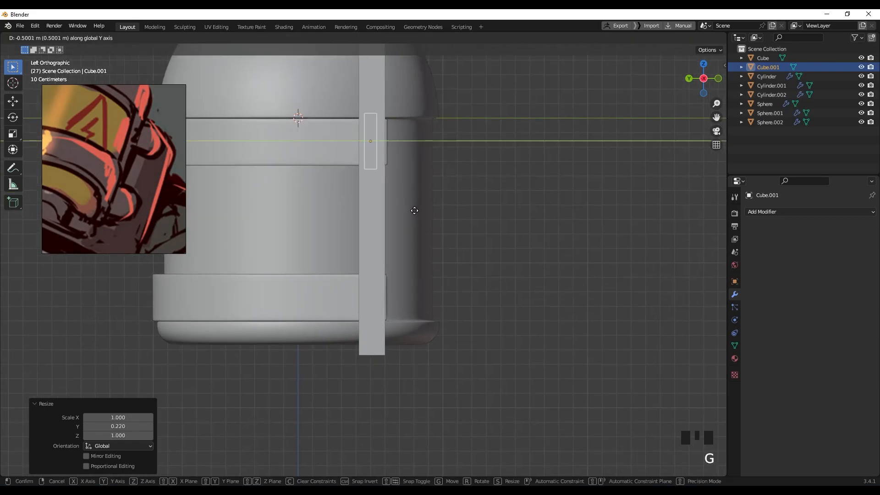
pyautogui.click(403, 211)
# Step: Apply the scale of the thin block at the upper band's end
pyautogui.moveTo(403, 211); pyautogui.dragTo(385, 251, button='middle')
pyautogui.scroll(5, 472, 209)
pyautogui.scroll(2, 442, 147)
pyautogui.hotkey('ctrl', 'a')
pyautogui.keyDown('shift'); pyautogui.moveTo(442, 147); pyautogui.dragTo(409, 236, button='middle'); pyautogui.keyUp('shift')
pyautogui.click(415, 260)
# Step: Bevel the block's two outer corner edges with a width of 0.131 m and 5 segments
pyautogui.press('Tab')
pyautogui.keyDown('alt'); pyautogui.click(409, 236); pyautogui.keyUp('alt')
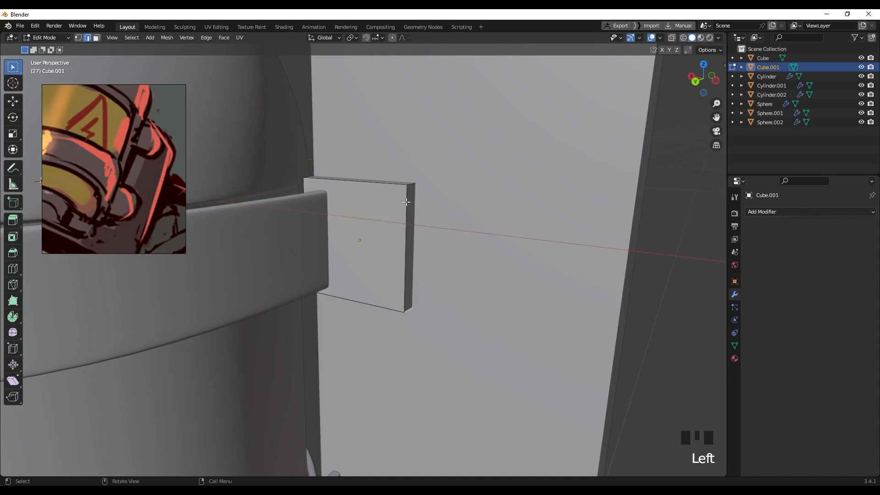
pyautogui.moveTo(409, 188); pyautogui.dragTo(415, 193, button='middle')
pyautogui.hotkey('ctrl', 'b')
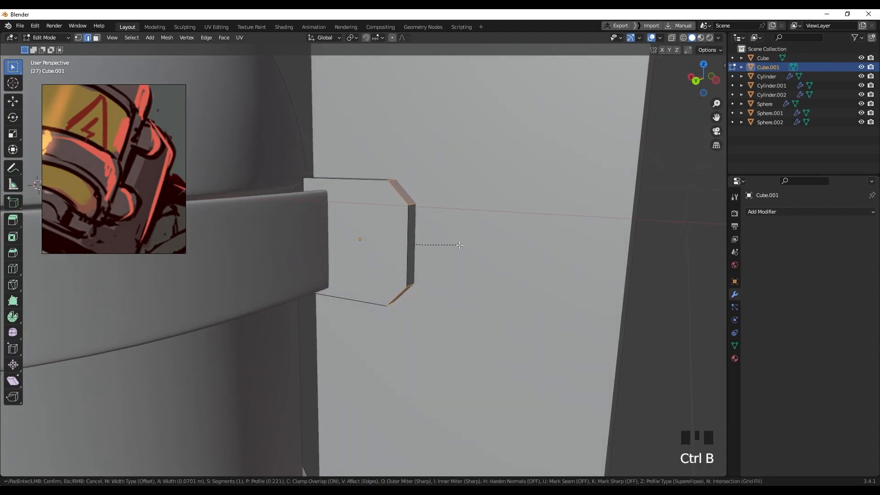
pyautogui.scroll(2, 471, 250)
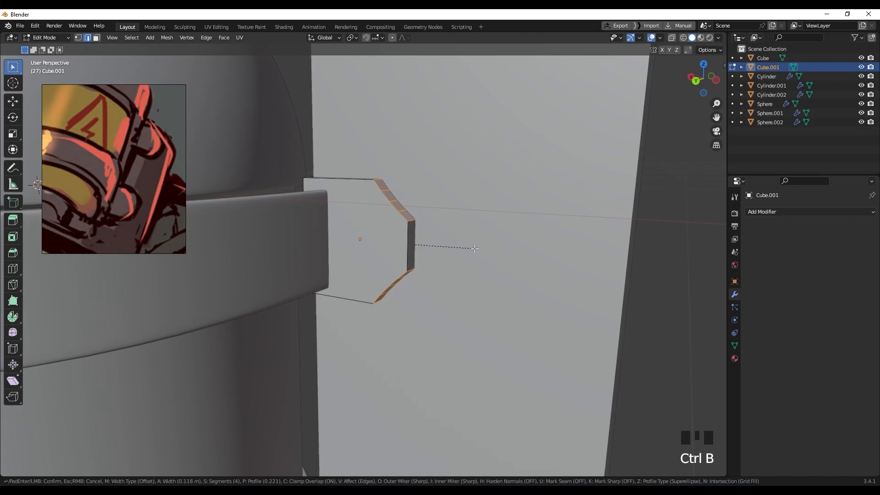
pyautogui.click(478, 247)
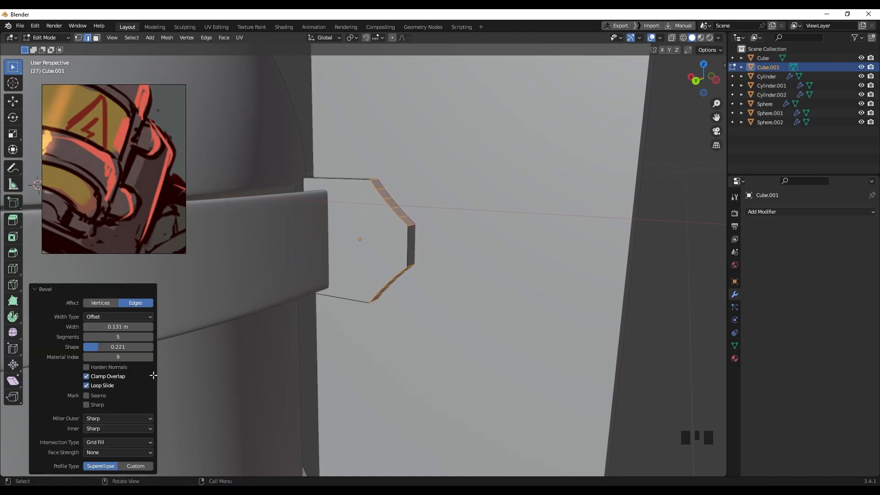
# Step: Set the corner bevel's profile shape to 0.5 to round the block's outer end
pyautogui.moveTo(99, 347); pyautogui.dragTo(128, 348)
pyautogui.click(129, 349)
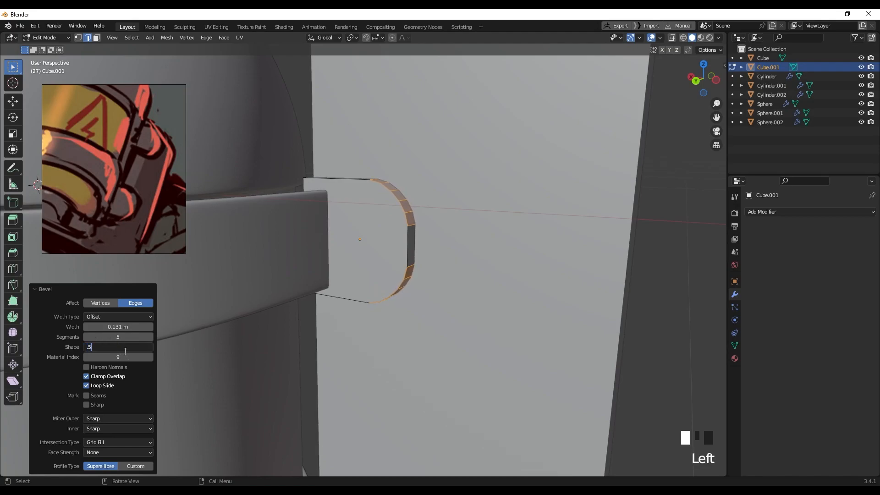
pyautogui.press('Return')
pyautogui.moveTo(405, 259); pyautogui.dragTo(422, 253, button='middle')
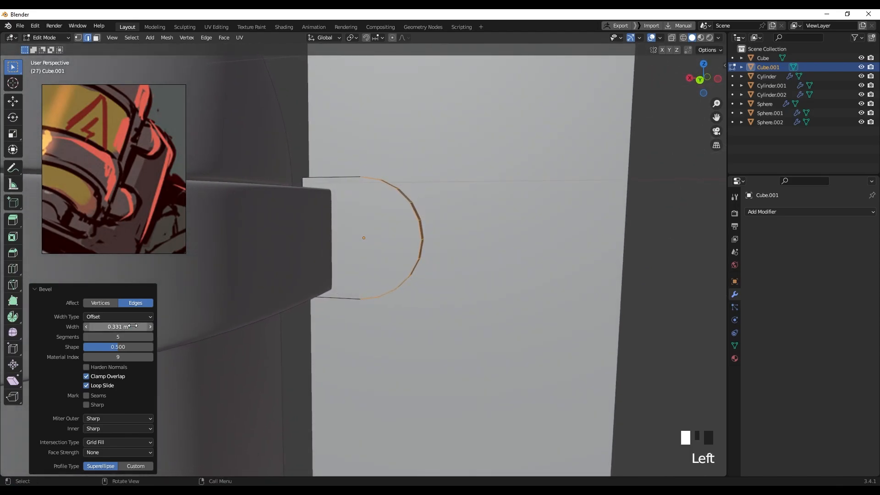
# Step: Set the corner bevel's width to 0.291 m and keep Clamp Overlap enabled
pyautogui.click(86, 377)
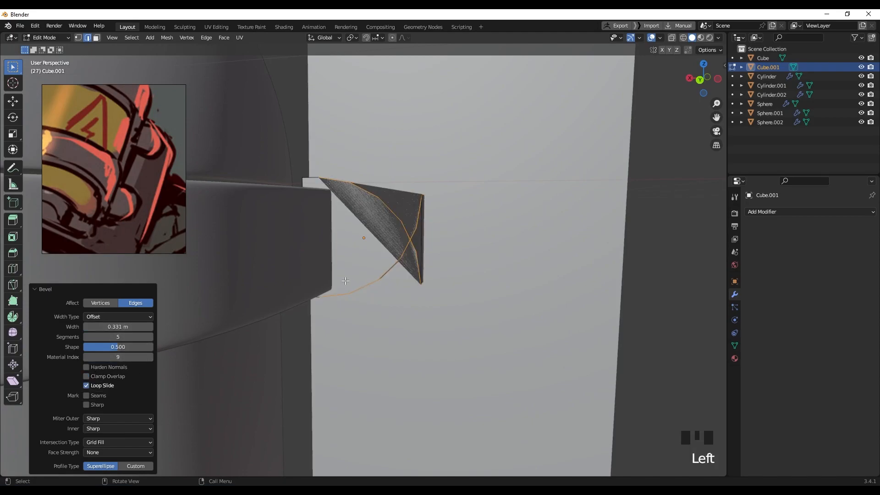
pyautogui.moveTo(118, 326)
pyautogui.mouseDown()
pyautogui.moveTo(106, 326)
pyautogui.moveTo(119, 326)
pyautogui.mouseUp()
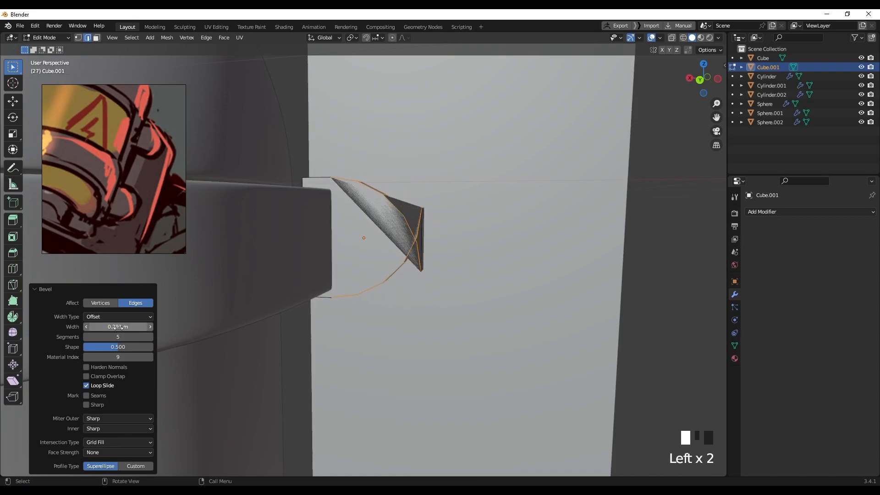
pyautogui.click(100, 375)
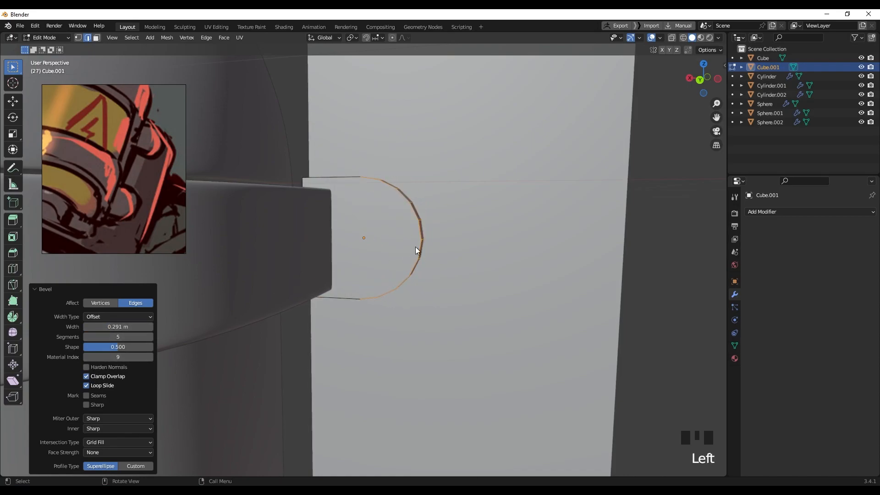
# Step: Trial-move the middle vertex of the block's rounded end to check for duplicate vertices
pyautogui.doubleClick(372, 292)
pyautogui.moveTo(372, 292); pyautogui.dragTo(387, 276, button='middle')
pyautogui.scroll(1, 425, 257)
pyautogui.scroll(1, 432, 253)
pyautogui.scroll(4, 417, 259)
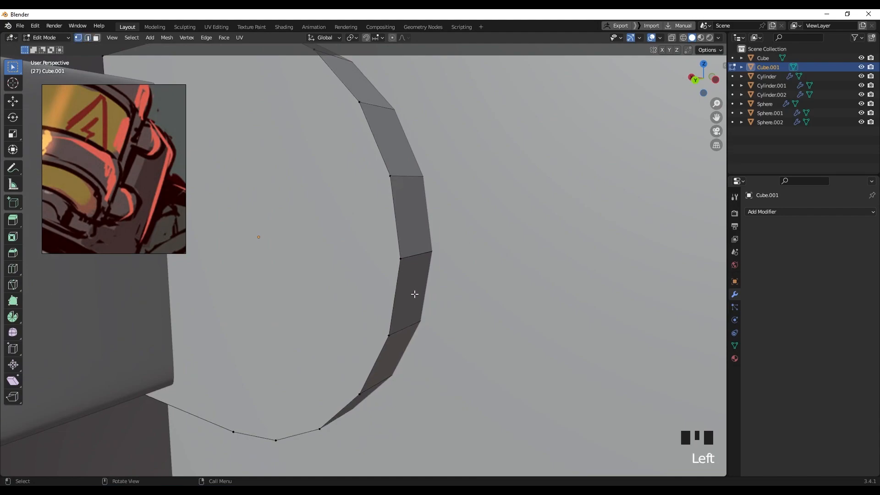
pyautogui.press('g')
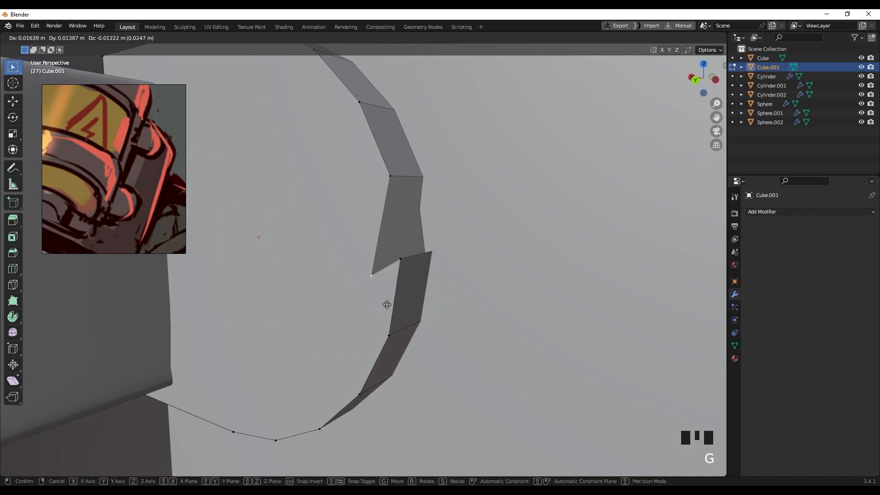
pyautogui.rightClick(418, 294)
# Step: Merge all of the block's vertices by distance at 0.0001 m and recheck the vertex at the rounded tip
pyautogui.press('a')
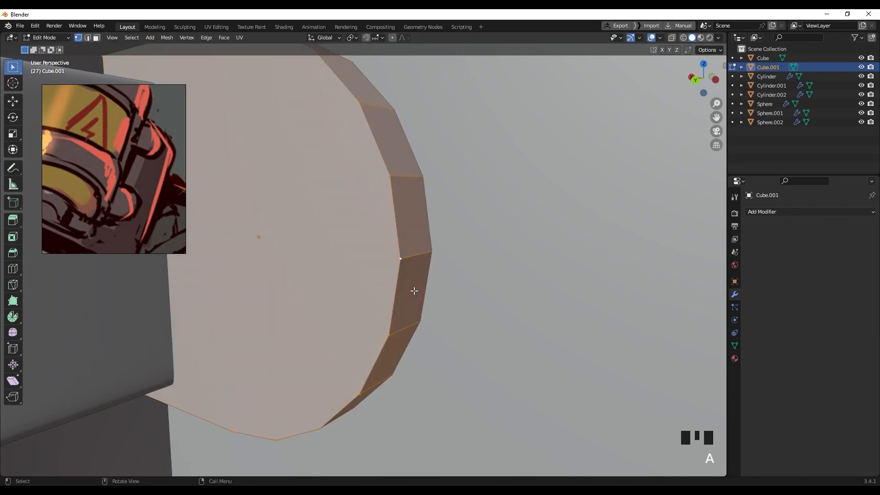
pyautogui.press('m')
pyautogui.click(394, 342)
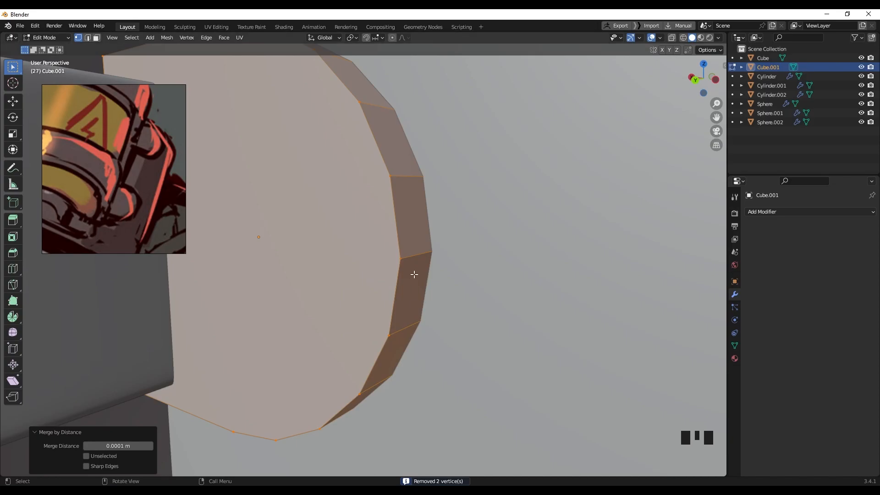
pyautogui.scroll(-4, 414, 274)
pyautogui.moveTo(414, 274); pyautogui.dragTo(394, 272, button='middle')
pyautogui.scroll(2, 394, 272)
pyautogui.click(376, 271)
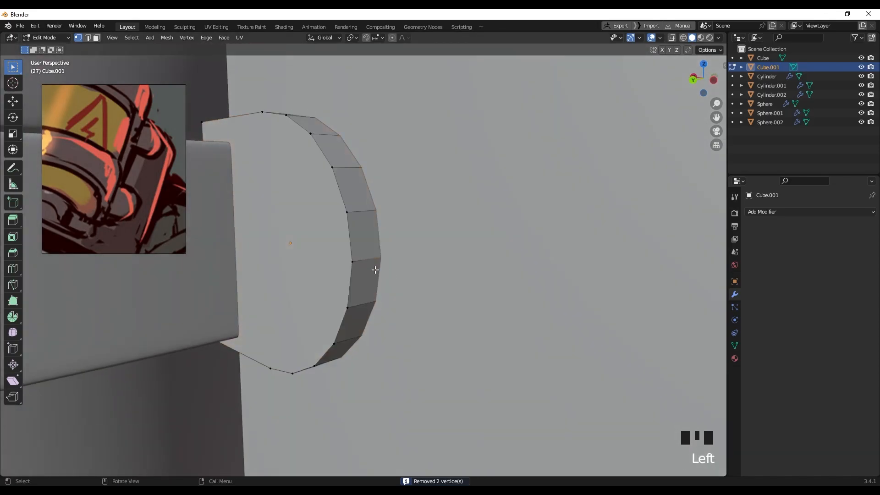
pyautogui.press('g')
pyautogui.rightClick(372, 283)
pyautogui.scroll(-4, 371, 283)
pyautogui.moveTo(343, 279); pyautogui.dragTo(396, 238, button='middle')
# Step: Give the rounded tab a Bevel modifier with an amount of 0.006 m and 2 segments
pyautogui.press('Tab')
pyautogui.scroll(3, 406, 257)
pyautogui.click(773, 212)
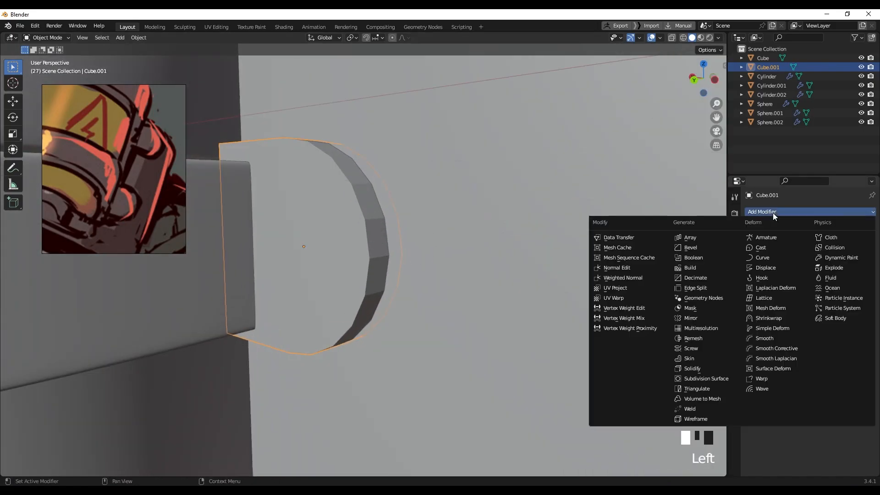
pyautogui.click(692, 253)
pyautogui.scroll(2, 566, 275)
pyautogui.moveTo(822, 262)
pyautogui.keyDown('shift'); pyautogui.mouseDown()
pyautogui.moveTo(807, 262)
pyautogui.moveTo(829, 261)
pyautogui.mouseUp(); pyautogui.keyUp('shift')
pyautogui.click(860, 273)
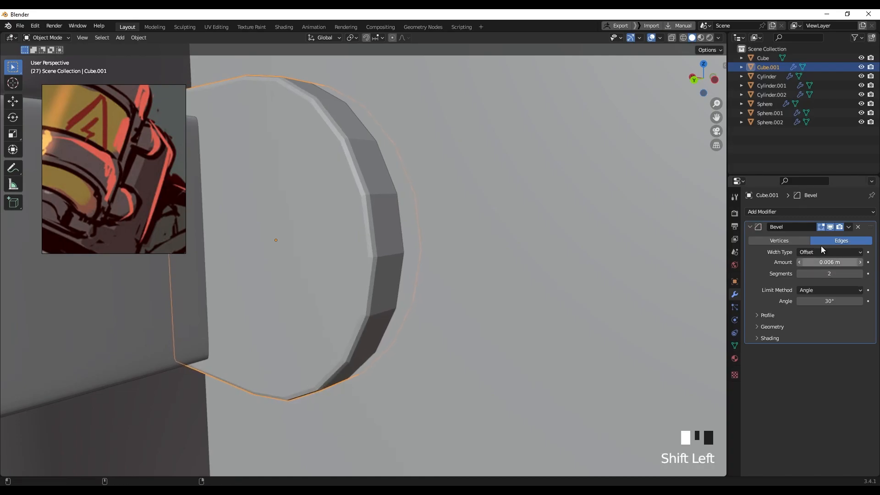
# Step: Add a Subdivision Surface modifier with 2 viewport levels to the tab and shade it smooth
pyautogui.click(799, 214)
pyautogui.click(708, 378)
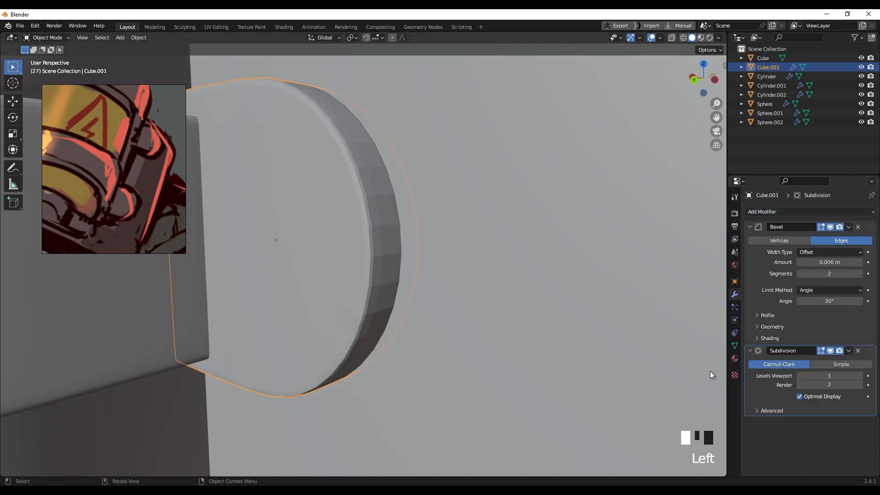
pyautogui.click(860, 378)
pyautogui.moveTo(392, 278); pyautogui.dragTo(419, 238, button='middle')
pyautogui.rightClick(356, 232)
pyautogui.click(355, 233)
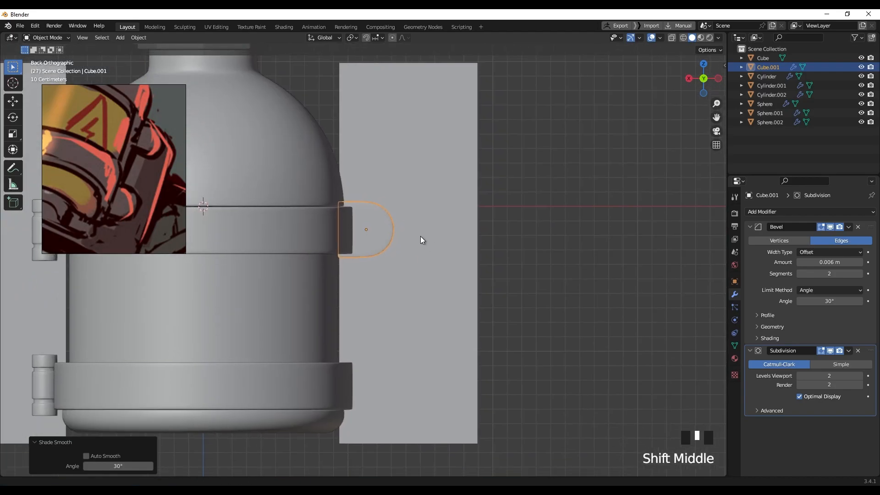
# Step: Scale the tab at the upper band's end uniformly to 0.908
pyautogui.scroll(3, 460, 274)
pyautogui.press('s')
pyautogui.click(449, 271)
# Step: Make a linked duplicate of the tab about 1.07 m down along Z at the lower band's end
pyautogui.scroll(-2, 427, 270)
pyautogui.keyDown('shift'); pyautogui.moveTo(428, 270); pyautogui.dragTo(429, 237, button='middle'); pyautogui.keyUp('shift')
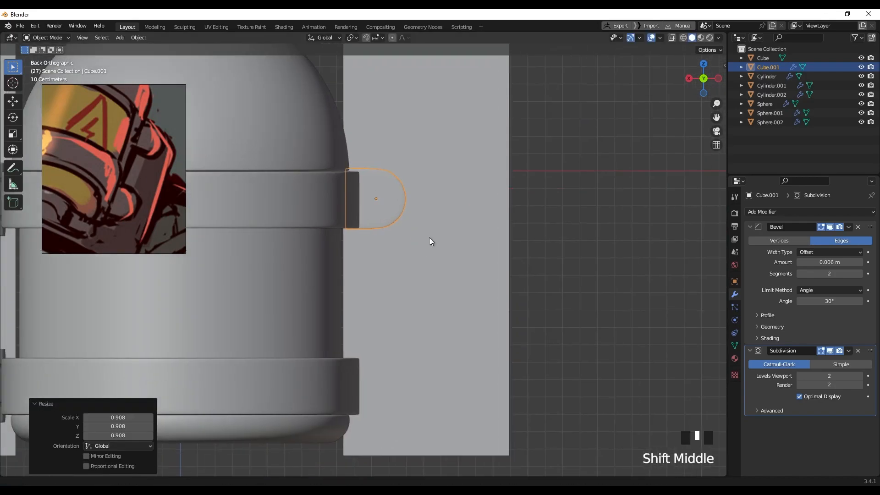
pyautogui.hotkey('alt', 'd')
pyautogui.press('z')
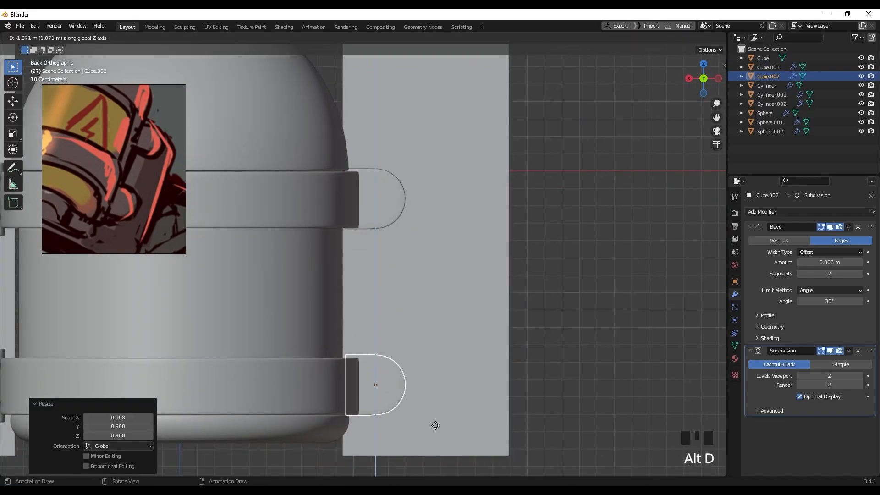
pyautogui.click(434, 425)
pyautogui.scroll(-4, 413, 259)
# Step: Move both fastening tabs together along Y by about 0.018 m so they rest against the side plate's face
pyautogui.moveTo(413, 259); pyautogui.dragTo(372, 259, button='middle')
pyautogui.click(349, 235)
pyautogui.click(356, 237)
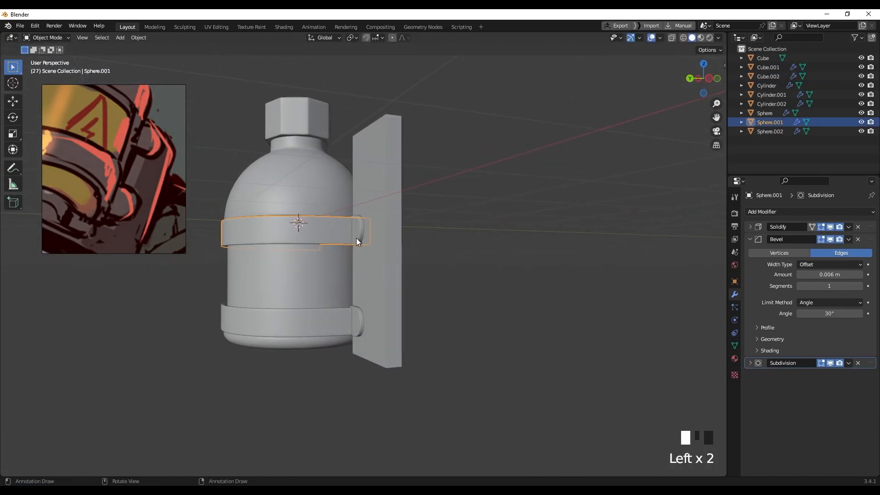
pyautogui.keyDown('shift'); pyautogui.click(361, 321); pyautogui.keyUp('shift')
pyautogui.moveTo(361, 321); pyautogui.dragTo(368, 304, button='middle')
pyautogui.scroll(3, 346, 303)
pyautogui.press('g')
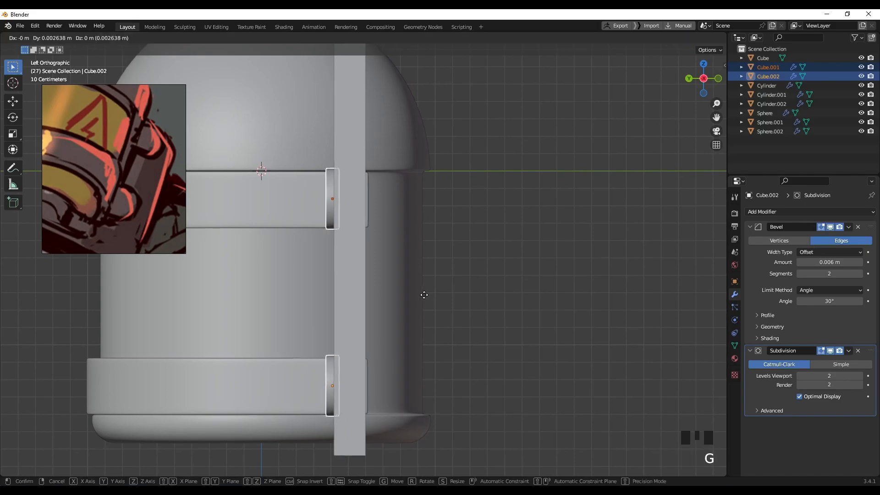
pyautogui.click(424, 298)
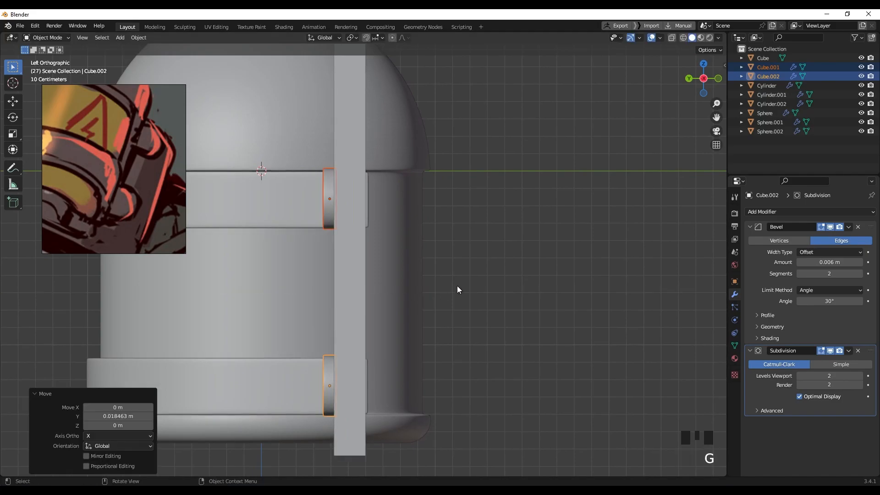
pyautogui.scroll(-5, 499, 289)
# Step: Stretch the bottle and its cap together along Z by a factor of about 1.11
pyautogui.moveTo(499, 289); pyautogui.dragTo(170, 181, button='middle')
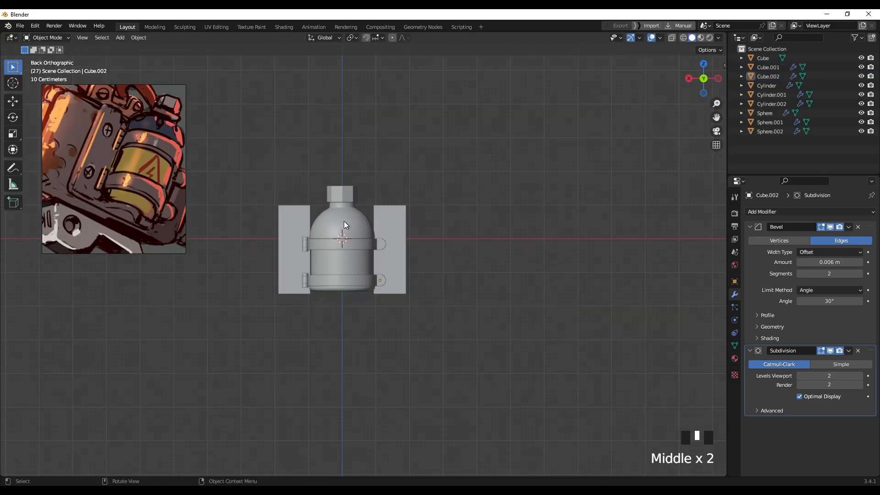
pyautogui.click(345, 224)
pyautogui.scroll(1, 345, 224)
pyautogui.keyDown('shift'); pyautogui.moveTo(352, 232); pyautogui.dragTo(374, 236, button='middle'); pyautogui.keyUp('shift')
pyautogui.scroll(2, 363, 234)
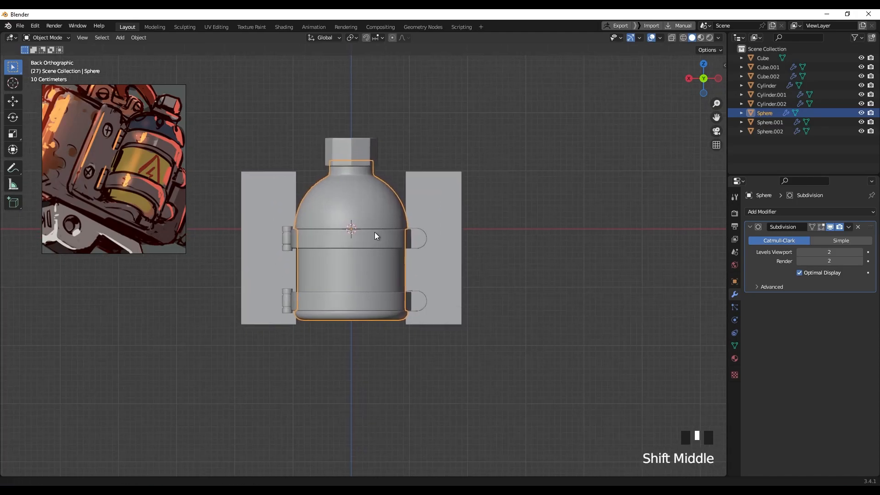
pyautogui.keyDown('shift'); pyautogui.click(357, 154); pyautogui.keyUp('shift')
pyautogui.press('s')
pyautogui.press('z')
pyautogui.press('z')
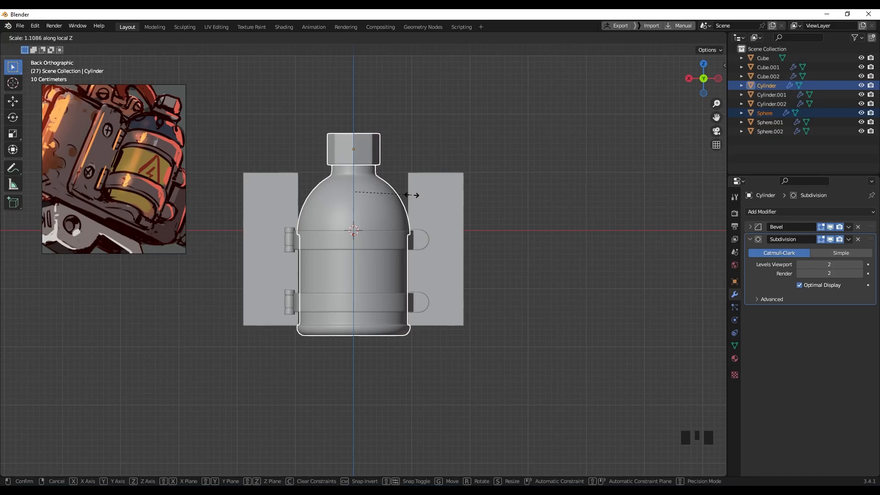
pyautogui.click(411, 195)
# Step: Apply the scale of the bottle and its cap
pyautogui.click(347, 225)
pyautogui.click(364, 203)
pyautogui.keyDown('shift'); pyautogui.click(364, 150); pyautogui.keyUp('shift')
pyautogui.hotkey('ctrl', 'a')
pyautogui.click(361, 154)
pyautogui.keyDown('shift'); pyautogui.scroll(1, 381, 236); pyautogui.keyUp('shift')
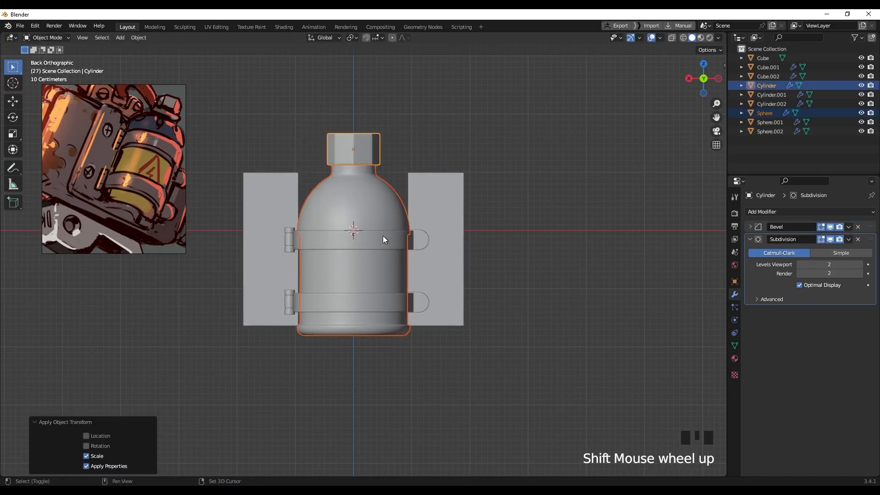
# Step: Stretch both hinge cylinders along Z by a factor of 1.146
pyautogui.keyDown('shift'); pyautogui.moveTo(380, 235); pyautogui.dragTo(400, 233, button='middle'); pyautogui.keyUp('shift')
pyautogui.scroll(2, 310, 244)
pyautogui.keyDown('shift'); pyautogui.moveTo(284, 230); pyautogui.dragTo(291, 230, button='middle'); pyautogui.keyUp('shift')
pyautogui.click(292, 230)
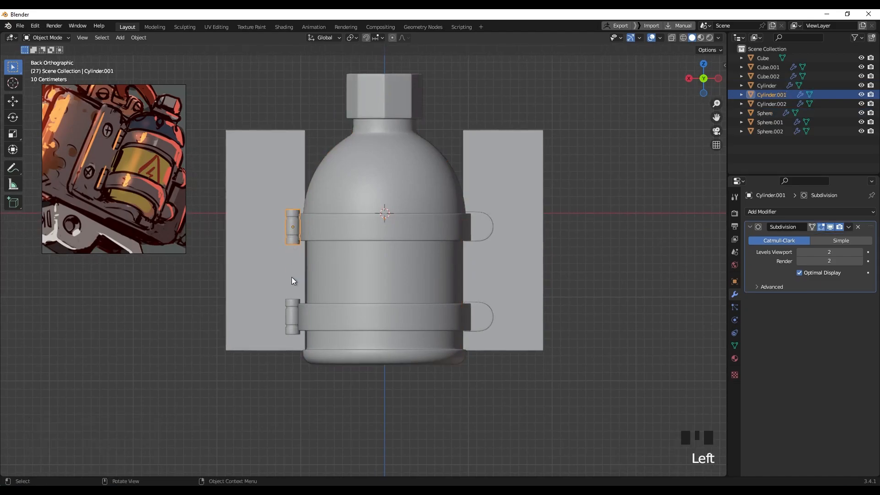
pyautogui.press('s')
pyautogui.rightClick(306, 279)
pyautogui.keyDown('shift'); pyautogui.click(287, 304); pyautogui.keyUp('shift')
pyautogui.press('s')
pyautogui.press('z')
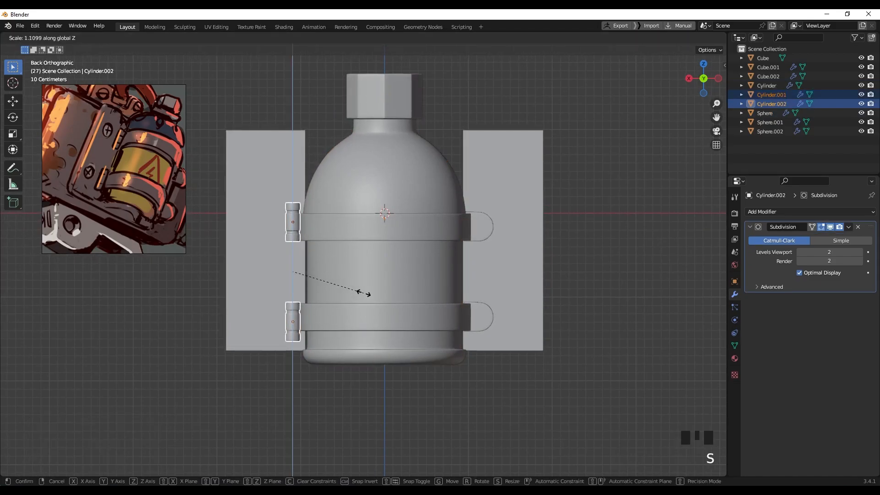
pyautogui.click(368, 292)
# Step: Apply the scale of both hinge cylinders
pyautogui.scroll(1, 293, 286)
pyautogui.hotkey('ctrl', 'a')
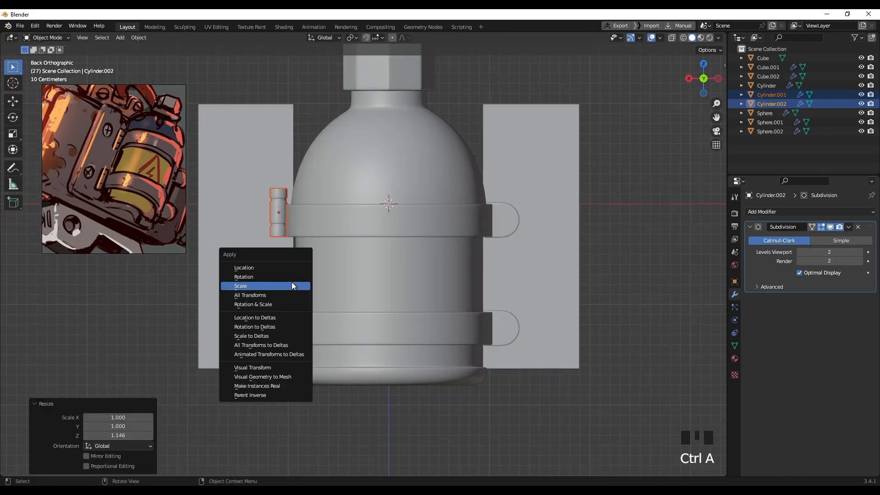
pyautogui.click(291, 282)
# Step: Move the hinge cylinders along Z so each one is vertically centred on its clamp band
pyautogui.scroll(1, 309, 252)
pyautogui.keyDown('shift'); pyautogui.moveTo(309, 253); pyautogui.dragTo(331, 255, button='middle'); pyautogui.keyUp('shift')
pyautogui.press('g')
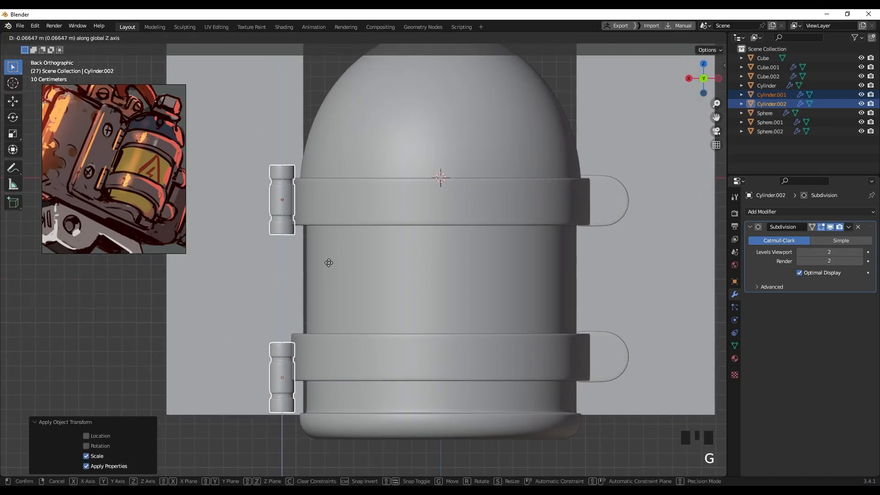
pyautogui.click(326, 258)
pyautogui.click(287, 397)
pyautogui.press('g')
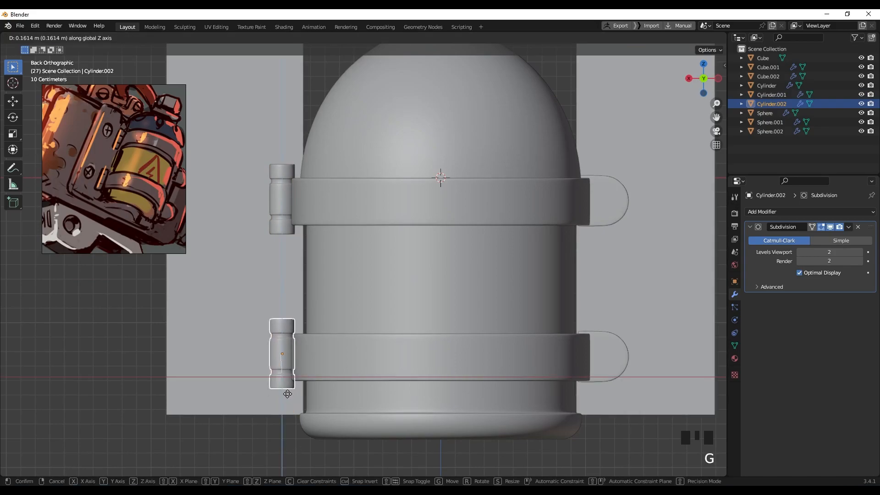
pyautogui.click(358, 367)
# Step: Move the lower clamp band with its hinge cylinder and tab down along Z by about 0.222 m
pyautogui.click(406, 365)
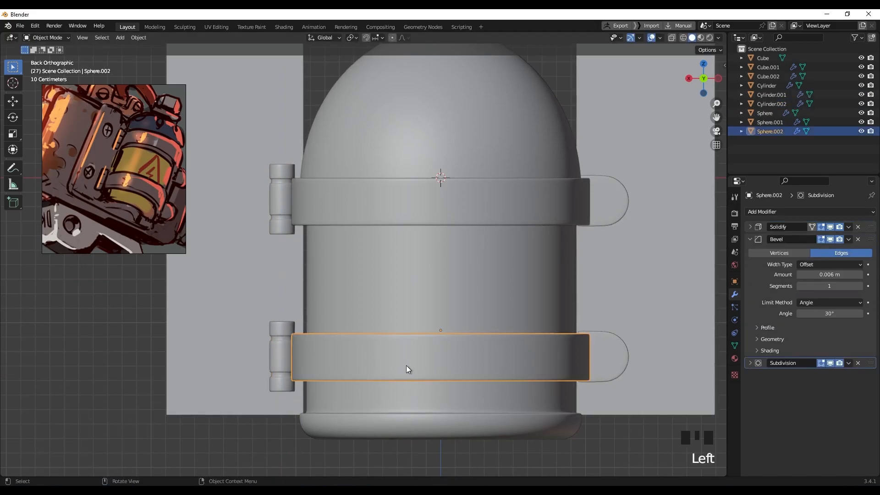
pyautogui.keyDown('shift'); pyautogui.click(279, 332); pyautogui.keyUp('shift')
pyautogui.keyDown('shift'); pyautogui.click(607, 351); pyautogui.keyUp('shift')
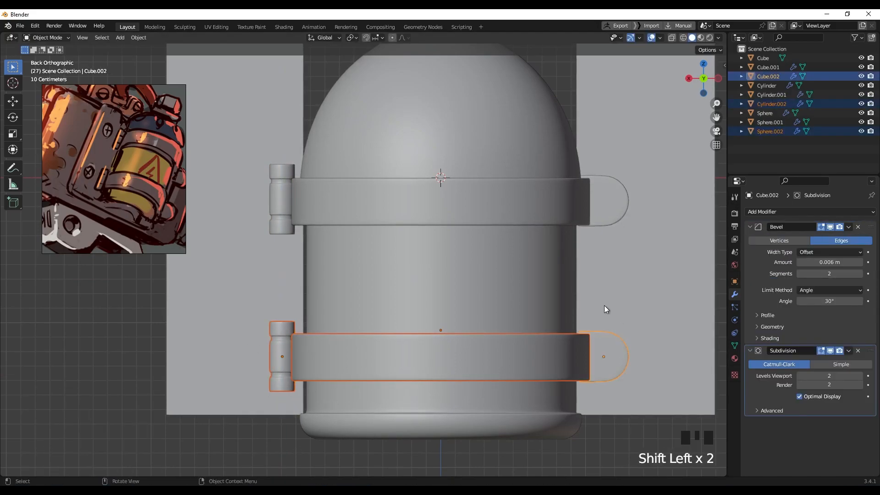
pyautogui.press('g')
pyautogui.click(606, 338)
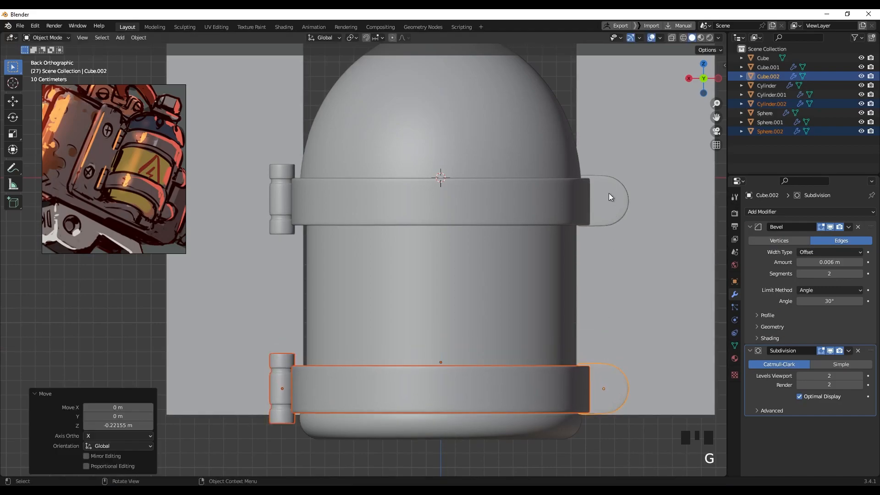
# Step: Move the upper clamp band with its tab and hinge cylinder slightly down the bottle
pyautogui.click(609, 197)
pyautogui.keyDown('shift'); pyautogui.click(540, 204); pyautogui.keyUp('shift')
pyautogui.keyDown('shift'); pyautogui.click(275, 199); pyautogui.keyUp('shift')
pyautogui.press('g')
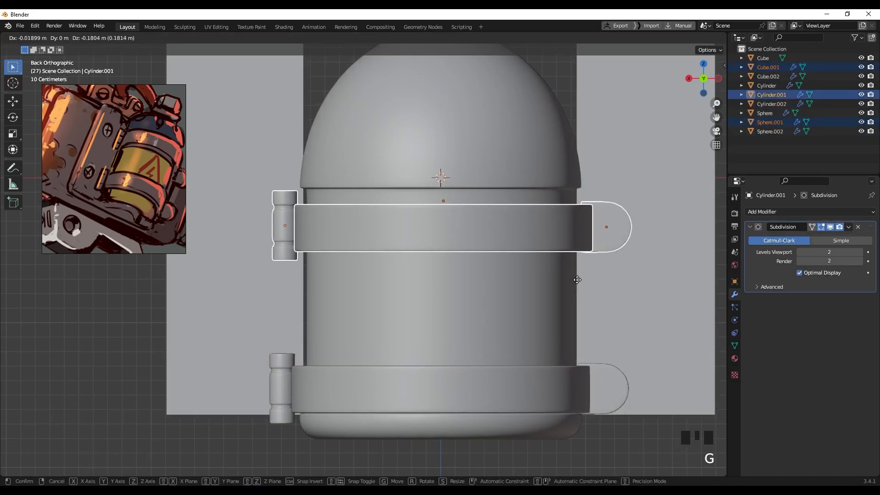
pyautogui.click(573, 257)
# Step: Stretch the side plates along Z by a factor of 1.077
pyautogui.scroll(-3, 494, 259)
pyautogui.keyDown('shift'); pyautogui.moveTo(494, 258); pyautogui.dragTo(460, 268, button='middle'); pyautogui.keyUp('shift')
pyautogui.click(380, 219)
pyautogui.press('s')
pyautogui.press('z')
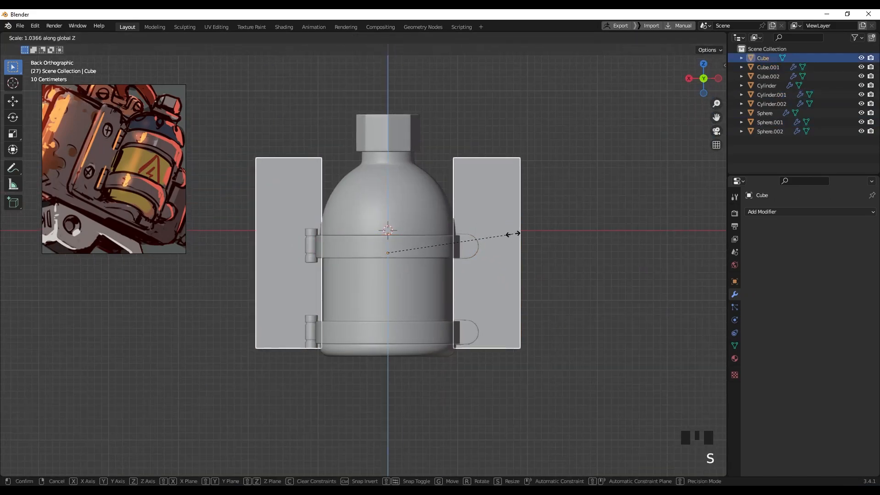
pyautogui.click(514, 235)
# Step: Move the side plates down along Z by about 0.14 m and apply their scale
pyautogui.press('g')
pyautogui.press('z')
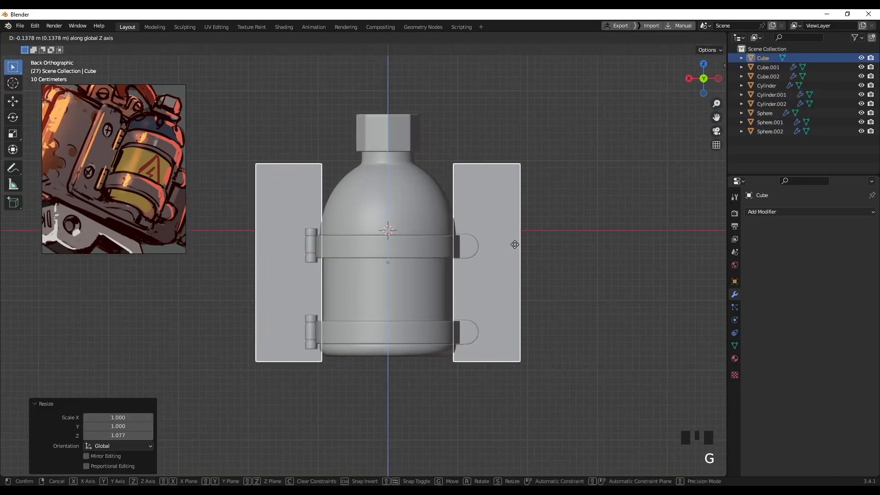
pyautogui.click(513, 244)
pyautogui.hotkey('ctrl', 'a')
pyautogui.click(509, 242)
pyautogui.scroll(-3, 421, 232)
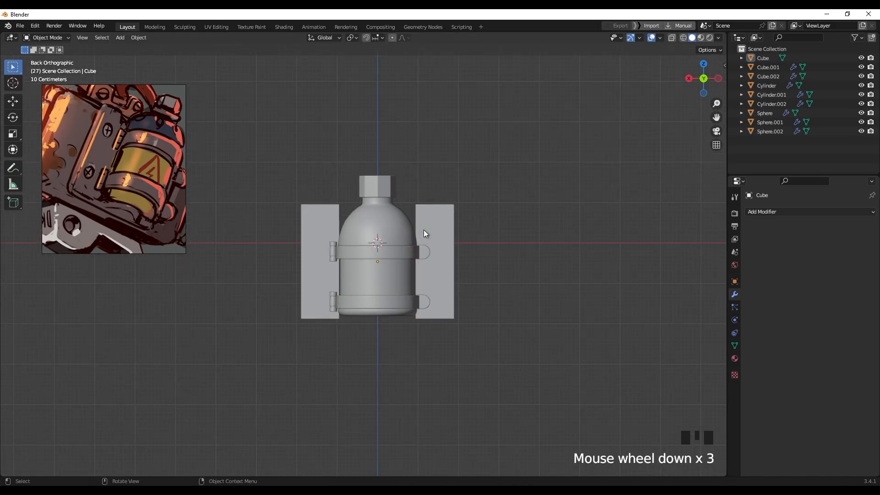
pyautogui.moveTo(420, 232); pyautogui.dragTo(469, 255, button='middle')
pyautogui.scroll(3, 127, 224)
pyautogui.scroll(-2, 128, 216)
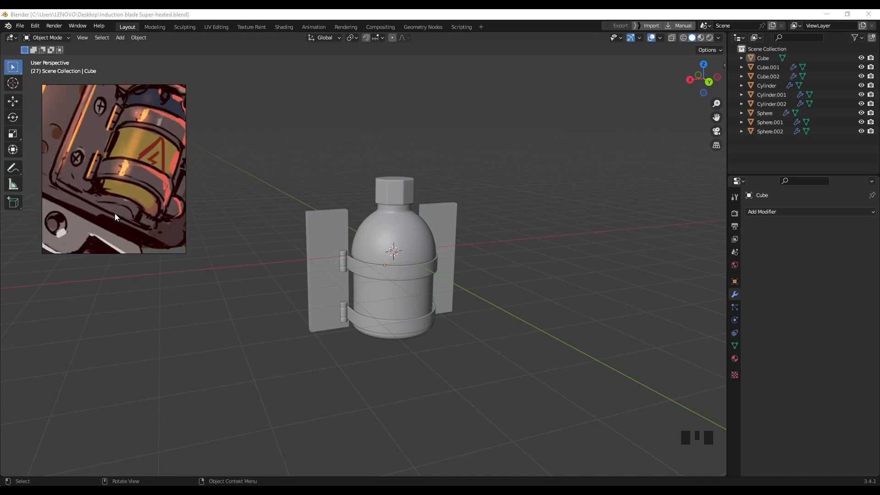
pyautogui.click(449, 254)
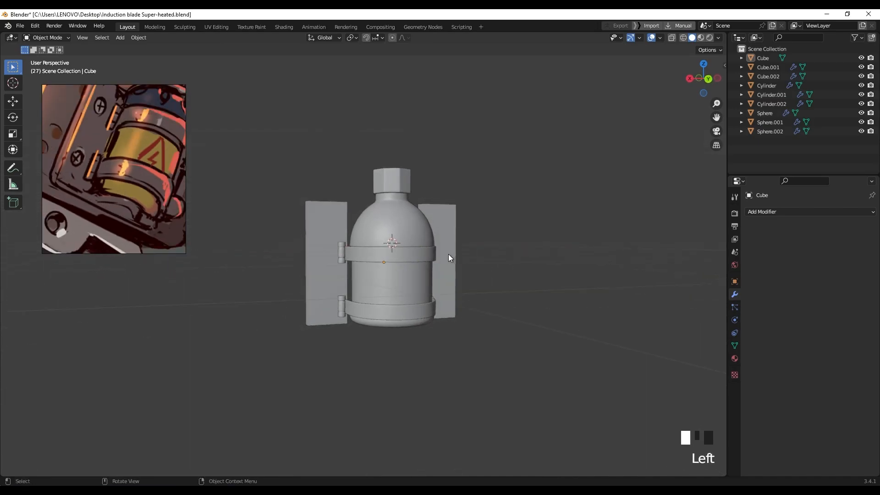
# Step: Extrude the bottom end faces of both side plates downward below the bottle
pyautogui.press('Tab')
pyautogui.moveTo(449, 254); pyautogui.dragTo(508, 311, button='middle')
pyautogui.scroll(3, 447, 292)
pyautogui.click(508, 311)
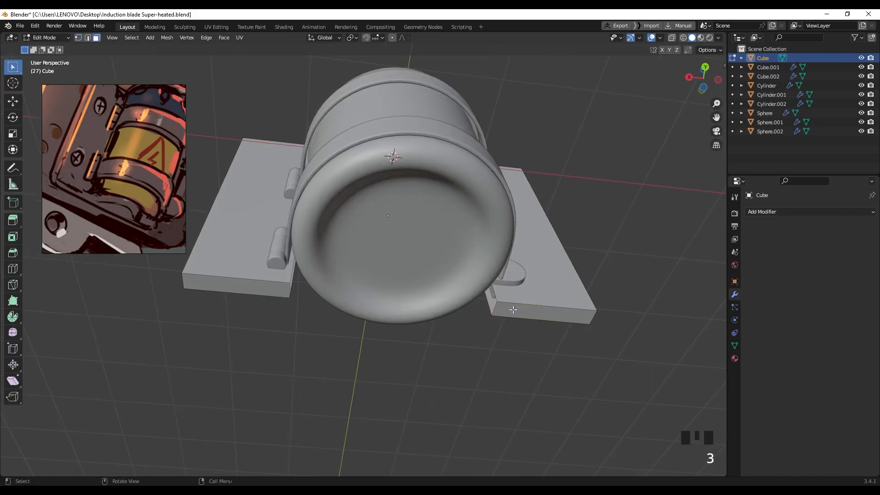
pyautogui.click(512, 309)
pyautogui.keyDown('shift'); pyautogui.click(264, 290); pyautogui.keyUp('shift')
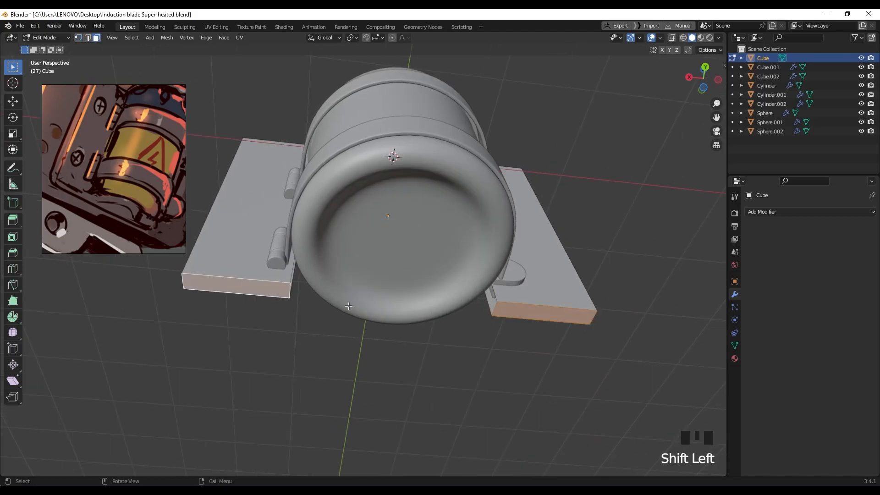
pyautogui.press('e')
pyautogui.click(355, 342)
# Step: Bridge the facing inner faces of the two plate extensions with Bridge Edge Loops to join the plates below the bottle
pyautogui.click(304, 308)
pyautogui.moveTo(257, 316); pyautogui.dragTo(288, 323, button='middle')
pyautogui.keyDown('shift'); pyautogui.click(273, 317); pyautogui.keyUp('shift')
pyautogui.press('j')
pyautogui.moveTo(351, 317); pyautogui.dragTo(349, 297, button='middle')
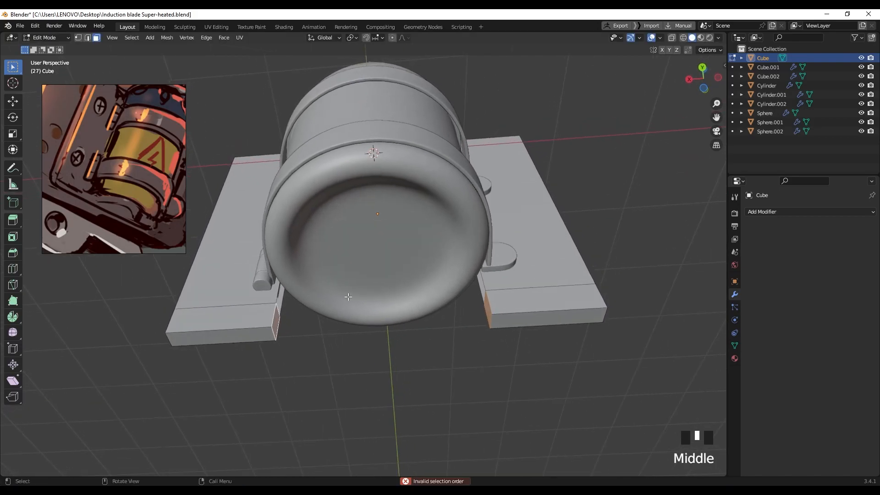
pyautogui.click(207, 38)
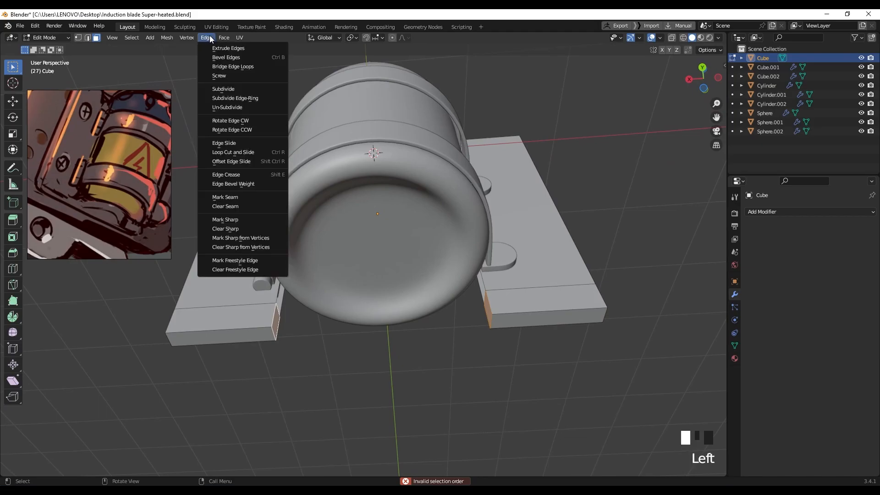
pyautogui.click(232, 66)
pyautogui.moveTo(308, 241); pyautogui.dragTo(407, 324, button='middle')
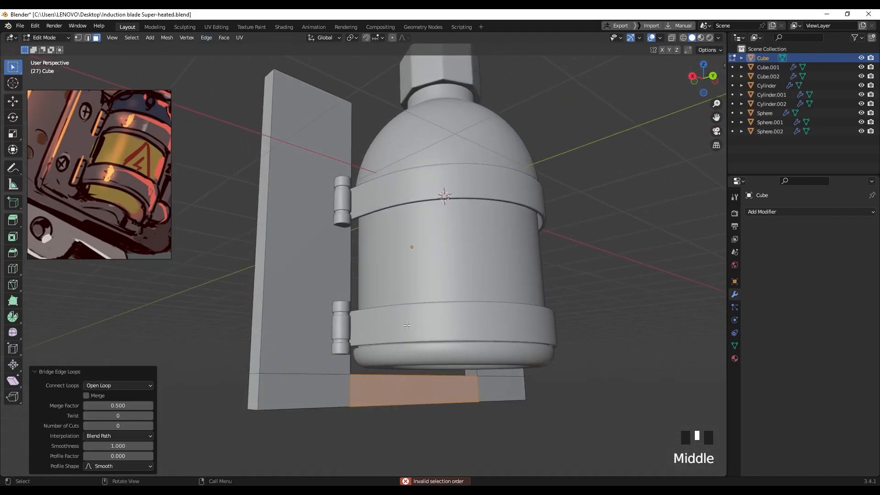
pyautogui.keyDown('shift'); pyautogui.moveTo(412, 364); pyautogui.dragTo(418, 337, button='middle'); pyautogui.keyUp('shift')
pyautogui.press('e')
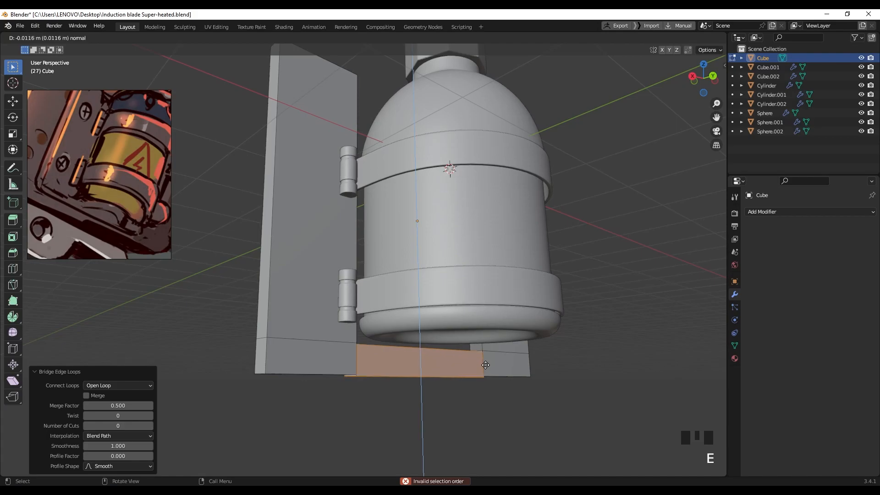
pyautogui.press('y')
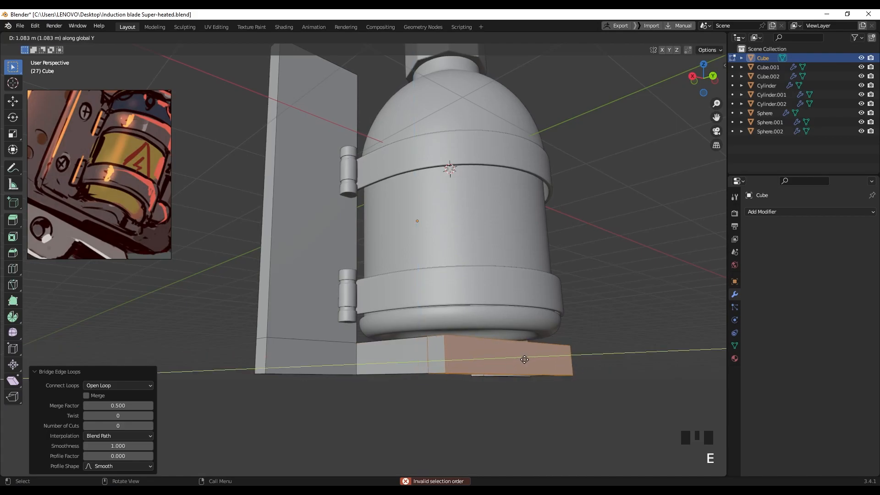
pyautogui.click(529, 358)
pyautogui.moveTo(477, 377); pyautogui.dragTo(457, 315, button='middle')
pyautogui.hotkey('ctrl', 'z')
# Step: Extrude the bridging section's front face forward under the bottle as a shelf and round its two outer corners with a 5-segment bevel
pyautogui.press('e')
pyautogui.click(550, 333)
pyautogui.press('2')
pyautogui.click(357, 274)
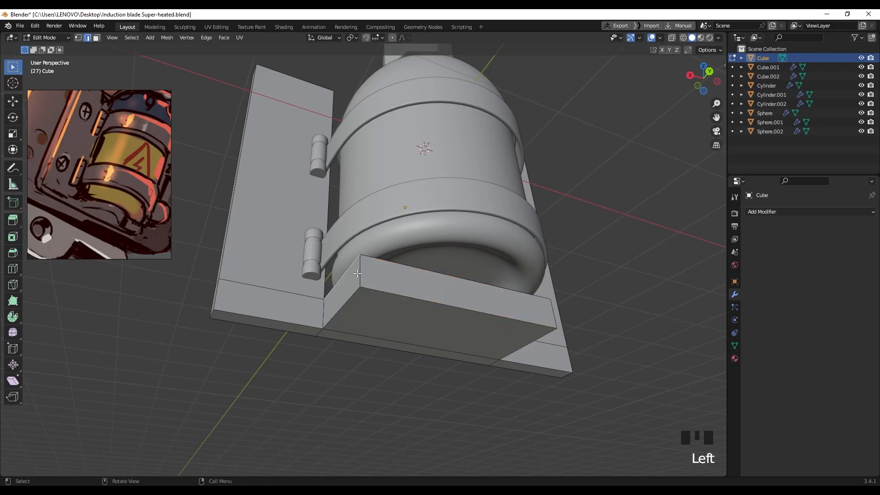
pyautogui.moveTo(360, 275); pyautogui.dragTo(317, 281, button='middle')
pyautogui.hotkey('ctrl', 'b')
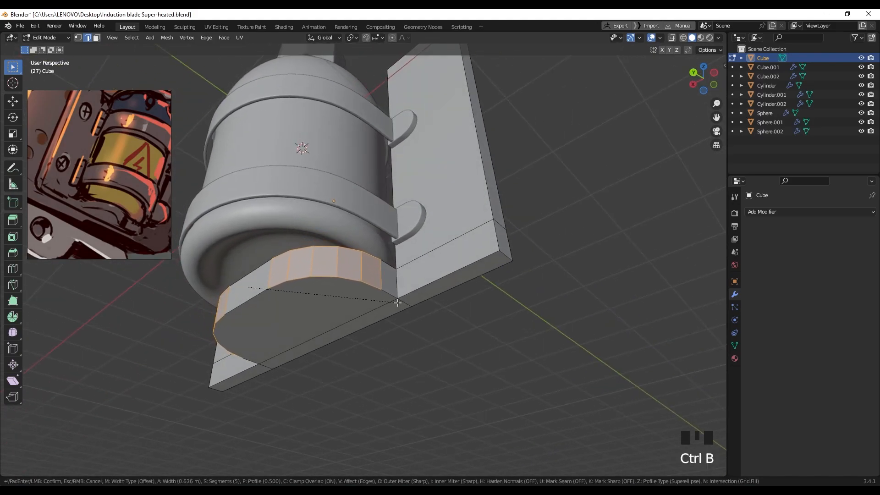
pyautogui.click(426, 308)
# Step: Select the bracket together with its hinge cylinders and tabs and examine their alignment from below
pyautogui.moveTo(426, 308); pyautogui.dragTo(473, 233, button='middle')
pyautogui.press('Tab')
pyautogui.click(473, 233)
pyautogui.moveTo(383, 188); pyautogui.dragTo(356, 199, button='middle')
pyautogui.keyDown('shift'); pyautogui.click(356, 134); pyautogui.keyUp('shift')
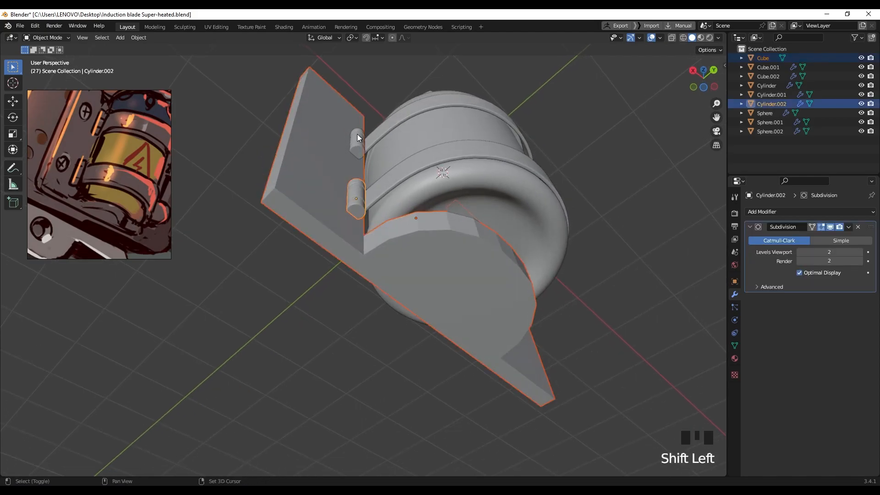
pyautogui.moveTo(425, 189); pyautogui.dragTo(329, 119, button='middle')
pyautogui.keyDown('shift'); pyautogui.click(353, 160); pyautogui.keyUp('shift')
pyautogui.keyDown('shift'); pyautogui.click(372, 190); pyautogui.keyUp('shift')
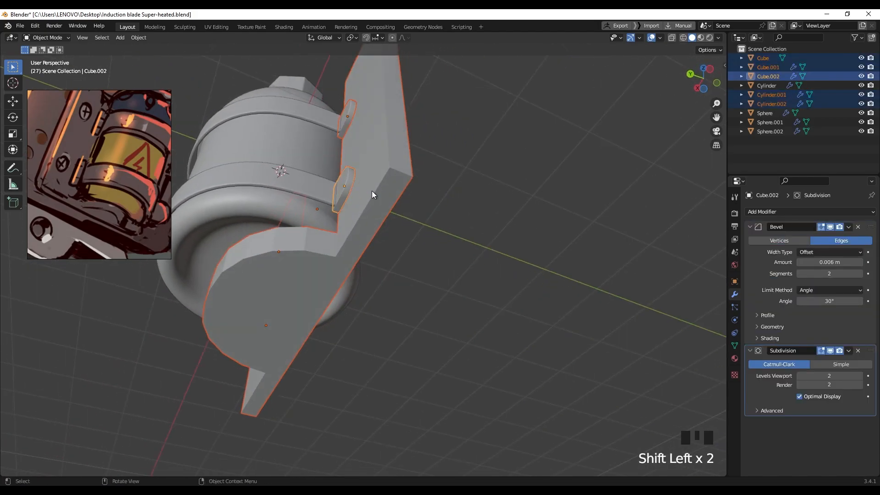
pyautogui.moveTo(372, 191); pyautogui.dragTo(342, 149, button='middle')
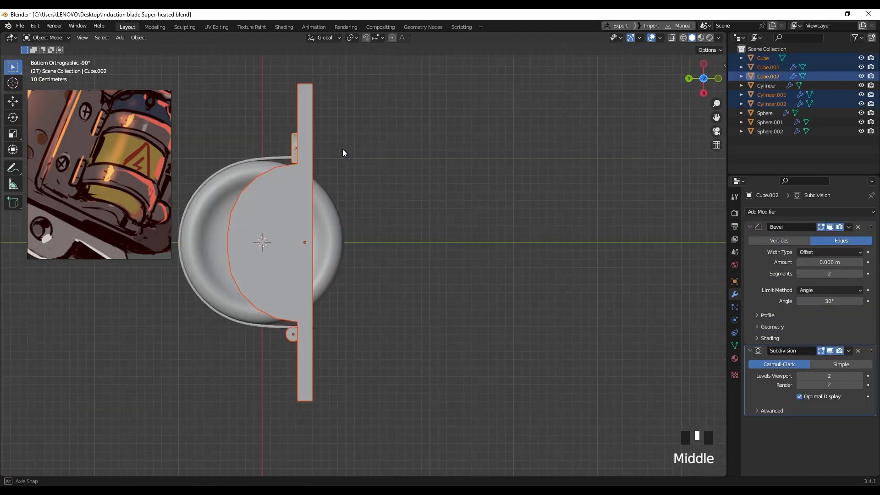
pyautogui.click(383, 216)
pyautogui.scroll(-2, 308, 238)
pyautogui.moveTo(308, 238); pyautogui.dragTo(438, 228, button='middle')
pyautogui.click(533, 303)
# Step: Merge all of the bracket's vertices by distance at 0.0001 m
pyautogui.scroll(3, 443, 247)
pyautogui.click(448, 228)
pyautogui.press('Tab')
pyautogui.press('1')
pyautogui.press('a')
pyautogui.press('m')
pyautogui.click(435, 231)
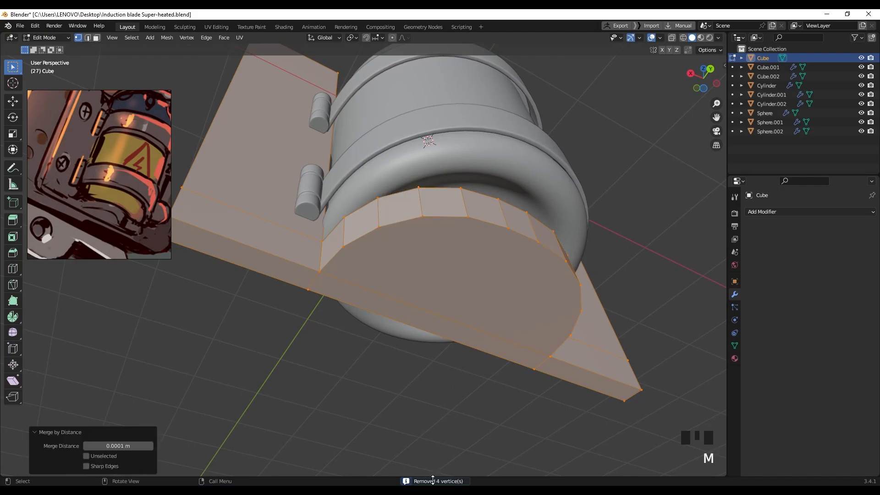
pyautogui.moveTo(481, 251); pyautogui.dragTo(454, 241, button='middle')
pyautogui.press('Tab')
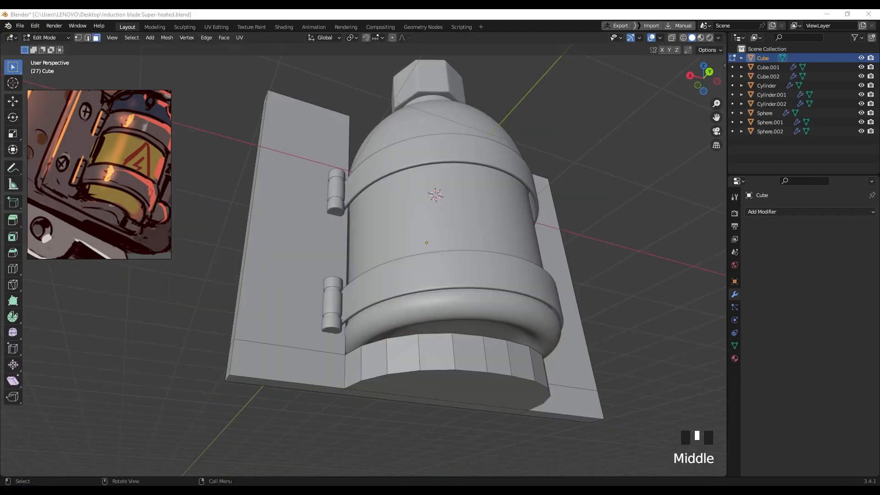
# Step: Add a Bevel modifier to the bracket with an amount of 0.02 m
pyautogui.scroll(2, 477, 272)
pyautogui.keyDown('shift'); pyautogui.moveTo(476, 272); pyautogui.dragTo(478, 266, button='middle'); pyautogui.keyUp('shift')
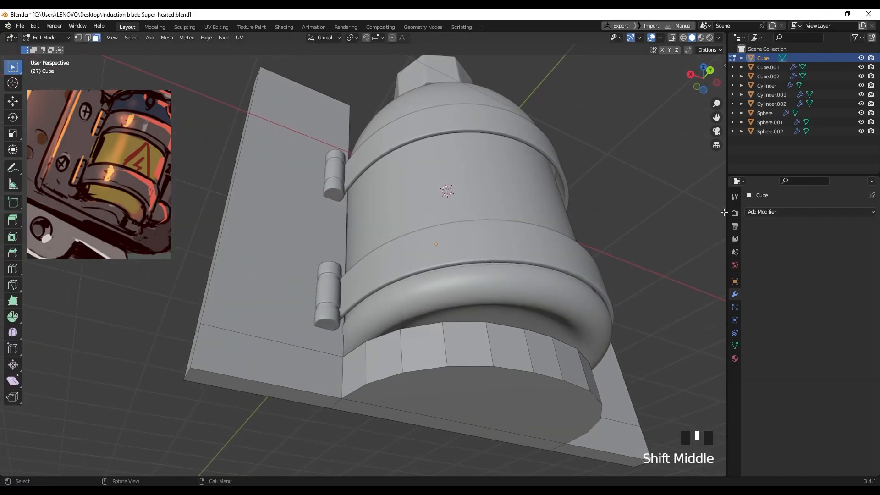
pyautogui.click(760, 212)
pyautogui.click(691, 247)
pyautogui.moveTo(526, 306); pyautogui.dragTo(541, 298, button='middle')
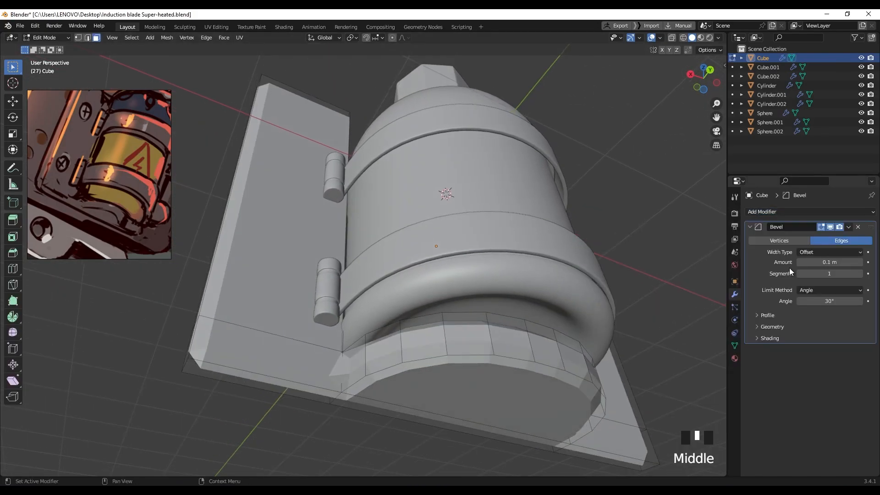
pyautogui.keyDown('shift'); pyautogui.moveTo(830, 261); pyautogui.dragTo(840, 262); pyautogui.keyUp('shift')
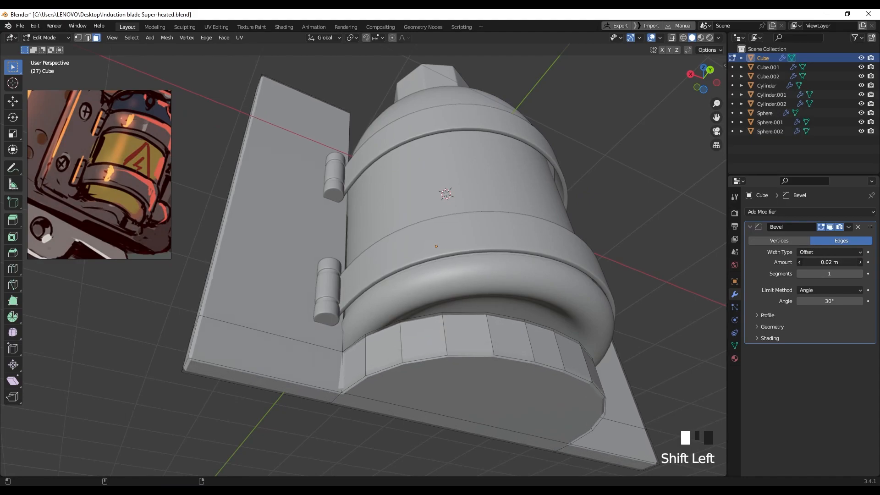
pyautogui.click(745, 230)
# Step: Add a Subdivision Surface modifier with 2 viewport levels to the bracket and apply the object's scale
pyautogui.click(760, 213)
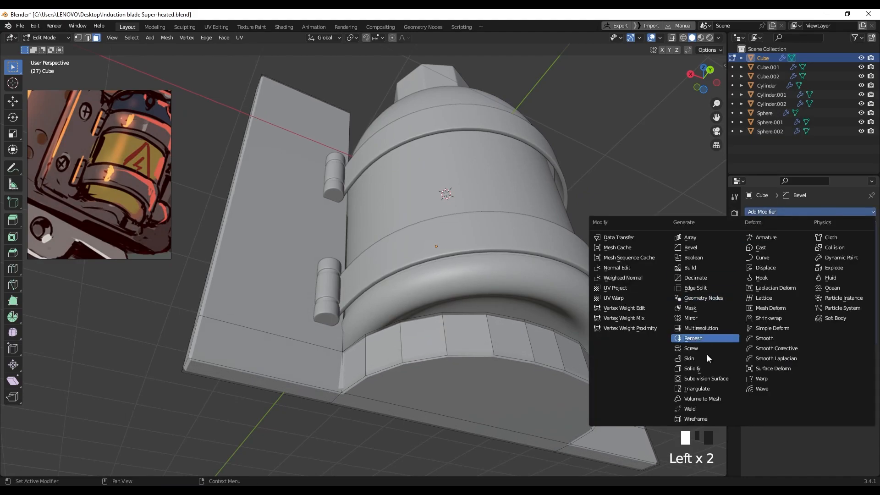
pyautogui.click(708, 379)
pyautogui.click(861, 377)
pyautogui.press('Tab')
pyautogui.hotkey('ctrl', 'a')
pyautogui.click(311, 250)
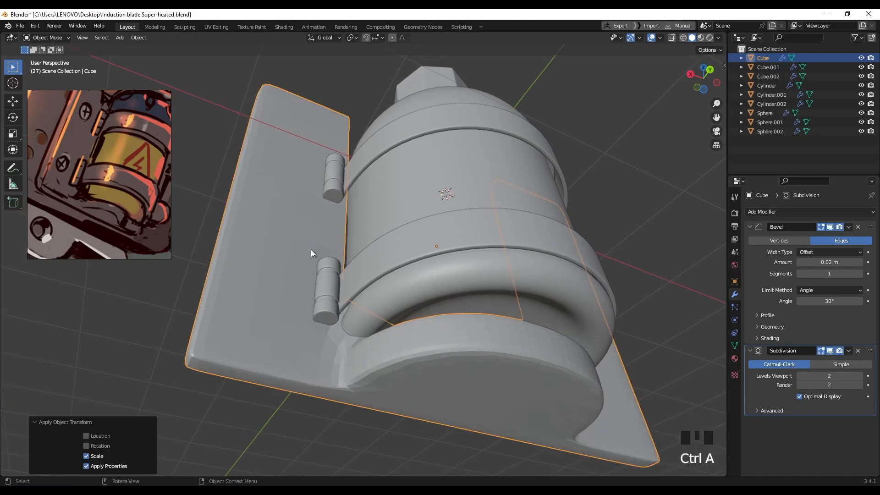
pyautogui.hotkey('ctrl', 'a')
pyautogui.click(307, 260)
# Step: Shade the bracket smooth
pyautogui.moveTo(307, 259); pyautogui.dragTo(274, 230, button='middle')
pyautogui.press('Tab')
pyautogui.press('Tab')
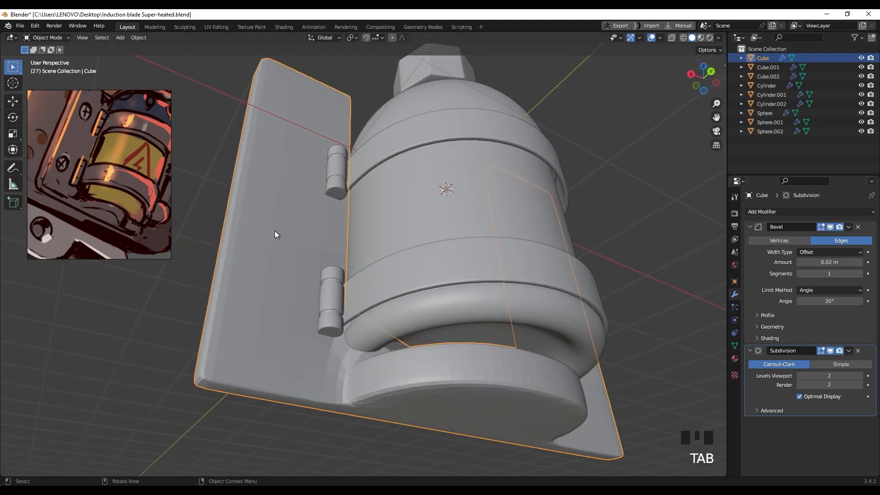
pyautogui.rightClick(274, 230)
pyautogui.click(270, 222)
# Step: Hide the bracket's Bevel and Subdivision modifiers in the viewport and shade it flat to expose the corner where plate and shelf meet
pyautogui.moveTo(325, 257); pyautogui.dragTo(354, 251, button='middle')
pyautogui.scroll(-2, 379, 291)
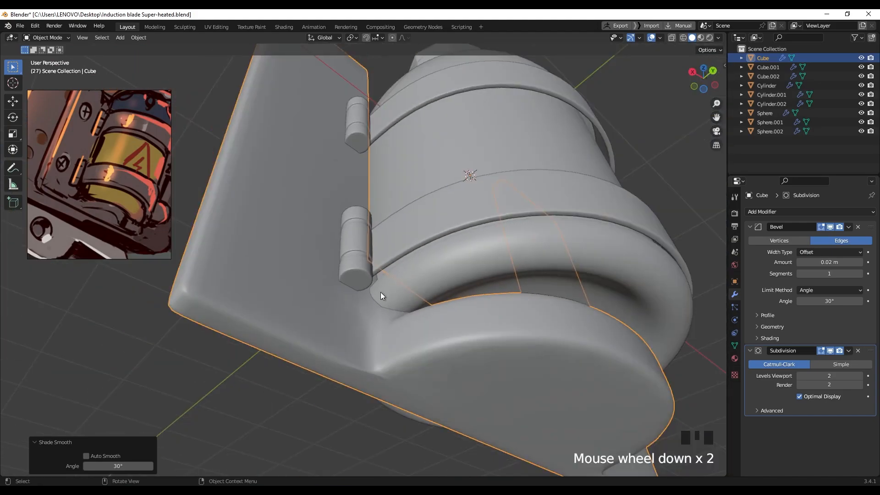
pyautogui.keyDown('shift'); pyautogui.moveTo(379, 291); pyautogui.dragTo(386, 290, button='middle'); pyautogui.keyUp('shift')
pyautogui.scroll(2, 367, 353)
pyautogui.keyDown('shift'); pyautogui.moveTo(367, 353); pyautogui.dragTo(369, 279, button='middle'); pyautogui.keyUp('shift')
pyautogui.scroll(2, 365, 325)
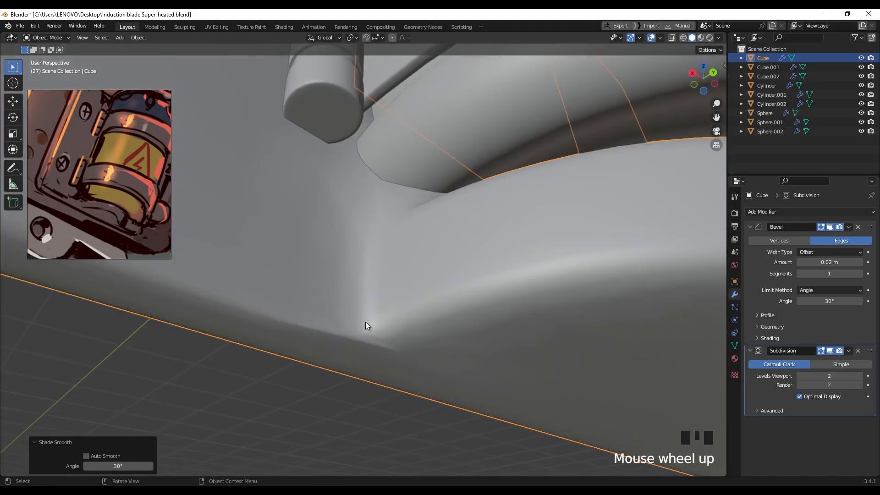
pyautogui.click(831, 226)
pyautogui.click(830, 350)
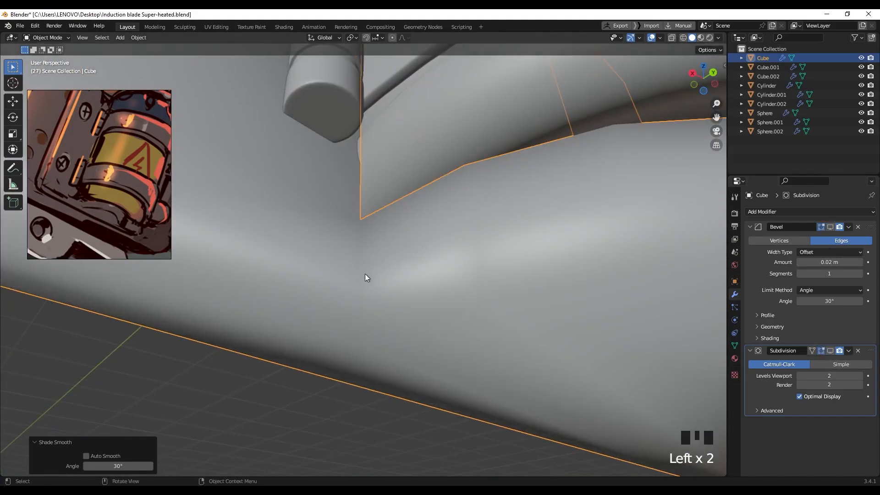
pyautogui.press('Tab')
pyautogui.rightClick(437, 262)
pyautogui.press('Tab')
pyautogui.press('z')
pyautogui.rightClick(392, 244)
pyautogui.click(386, 260)
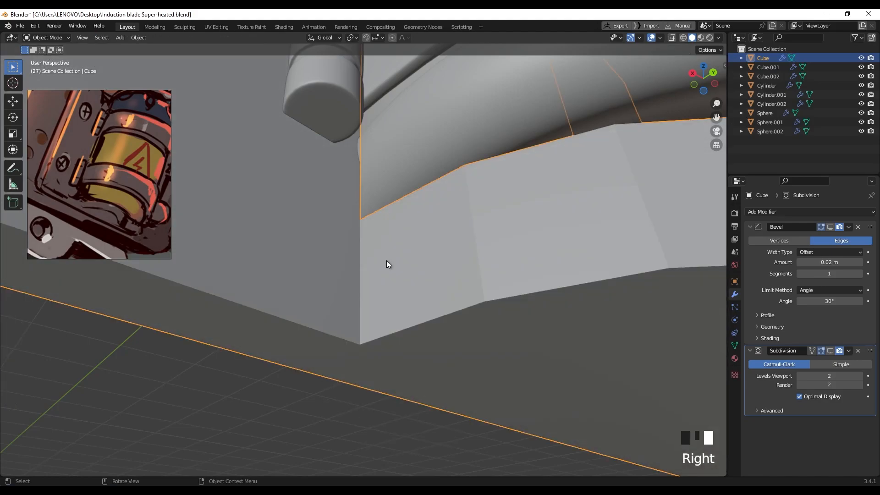
# Step: Add a lengthwise loop cut on the side plate close to the shelf corner, with a slide factor of 0.952
pyautogui.press('Tab')
pyautogui.moveTo(369, 297); pyautogui.dragTo(302, 257, button='middle')
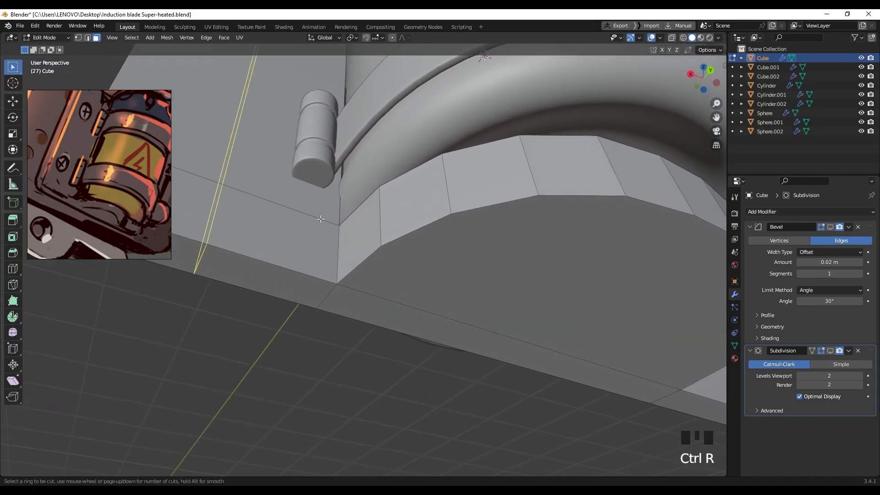
pyautogui.click(275, 268)
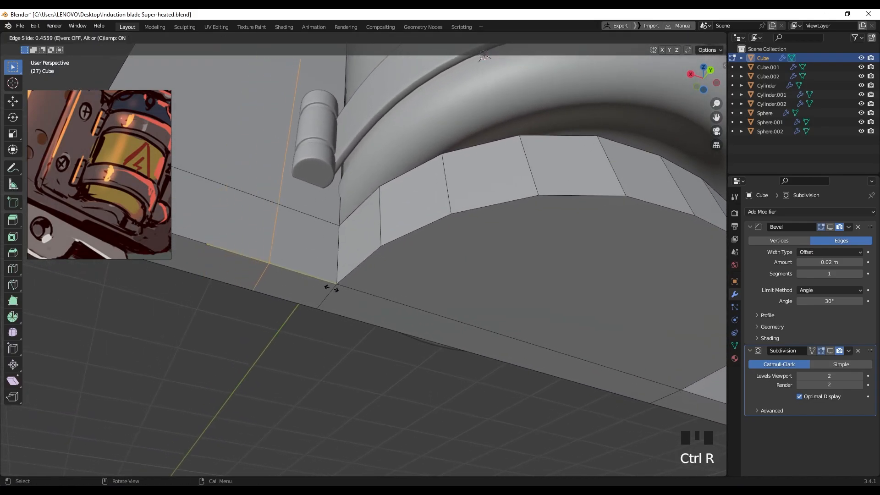
pyautogui.click(403, 308)
# Step: Show the Subdivision and Bevel modifiers in the viewport again and shade the bracket smooth
pyautogui.click(820, 351)
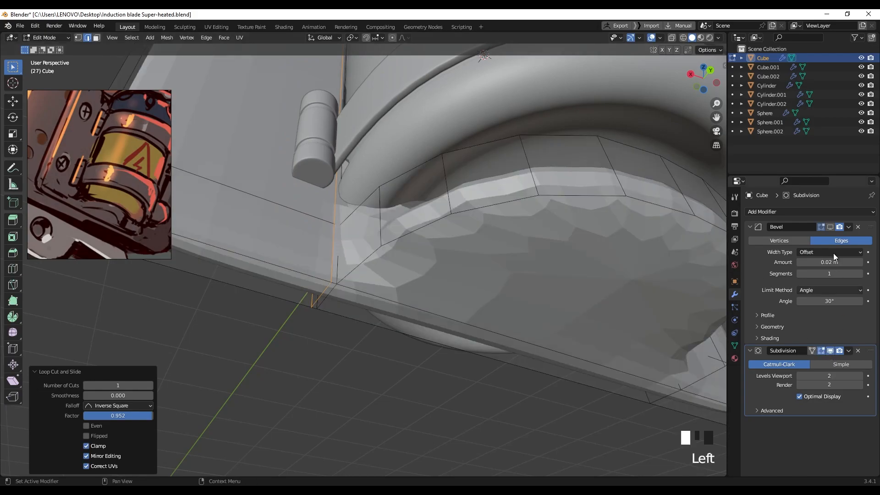
pyautogui.click(829, 227)
pyautogui.moveTo(367, 292); pyautogui.dragTo(377, 260, button='middle')
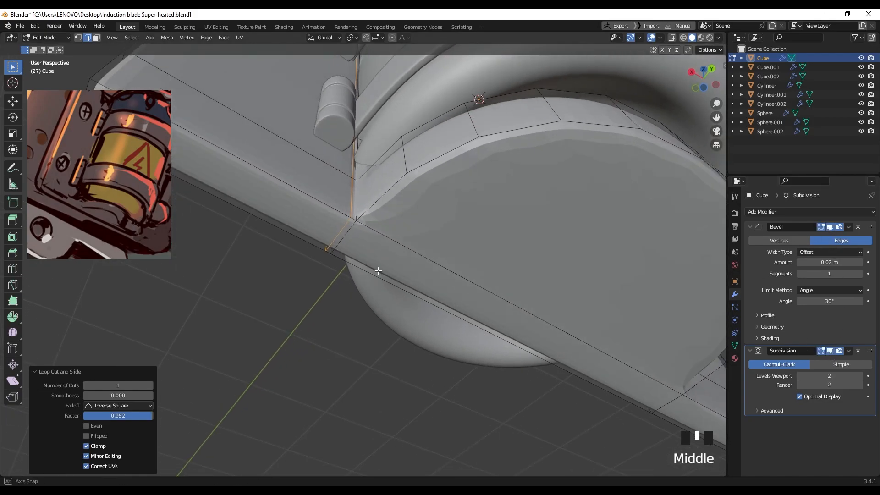
pyautogui.scroll(2, 364, 246)
pyautogui.press('Tab')
pyautogui.rightClick(394, 251)
pyautogui.press('Tab')
pyautogui.press('Tab')
pyautogui.rightClick(398, 249)
pyautogui.click(380, 231)
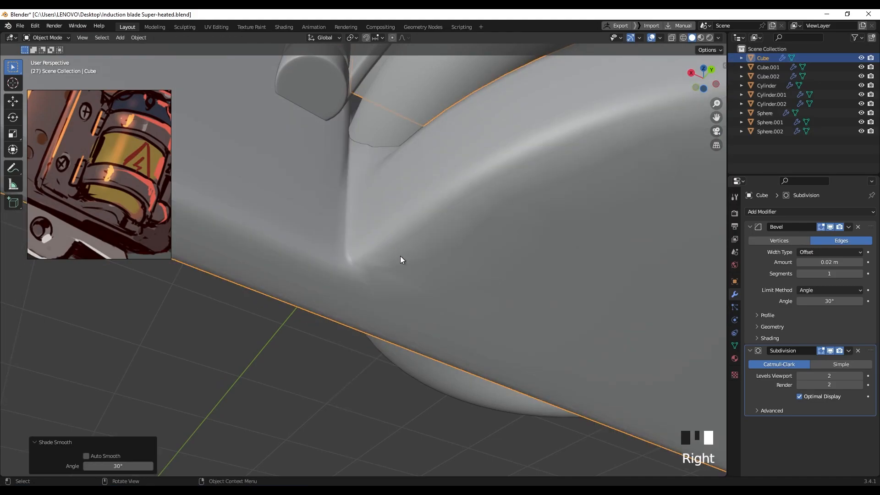
# Step: Add two loop cuts around the shelf's rim, one near its lower edge at factor -0.794 and one near its upper edge
pyautogui.scroll(-3, 400, 255)
pyautogui.moveTo(401, 255); pyautogui.dragTo(412, 293, button='middle')
pyautogui.press('Tab')
pyautogui.scroll(2, 372, 268)
pyautogui.hotkey('ctrl', 'r')
pyautogui.click(414, 303)
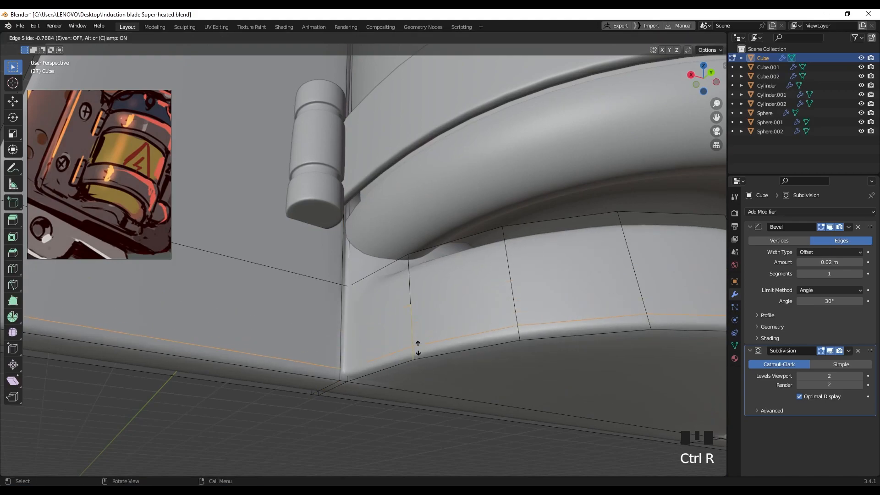
pyautogui.click(418, 349)
pyautogui.hotkey('ctrl', 'r')
pyautogui.click(416, 311)
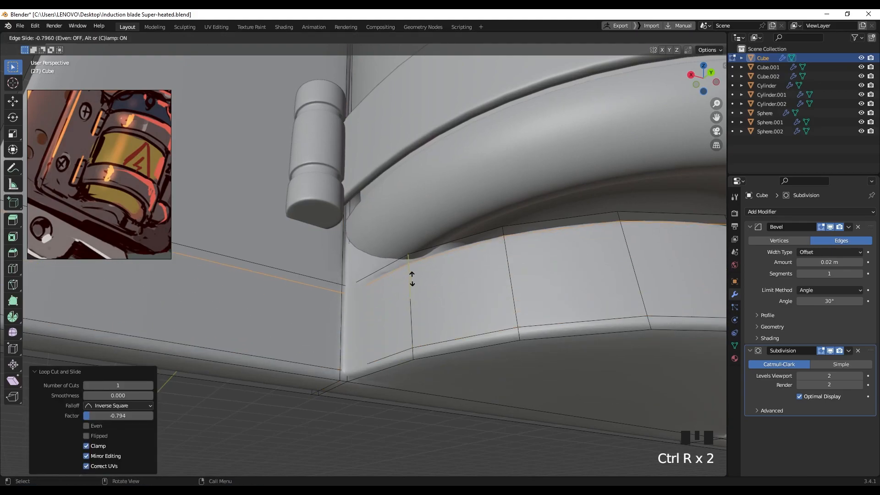
pyautogui.click(412, 281)
pyautogui.press('Tab')
# Step: Inset the shelf's underside face by about 0.086 m
pyautogui.moveTo(419, 321); pyautogui.dragTo(490, 238, button='middle')
pyautogui.press('Tab')
pyautogui.press('3')
pyautogui.click(491, 238)
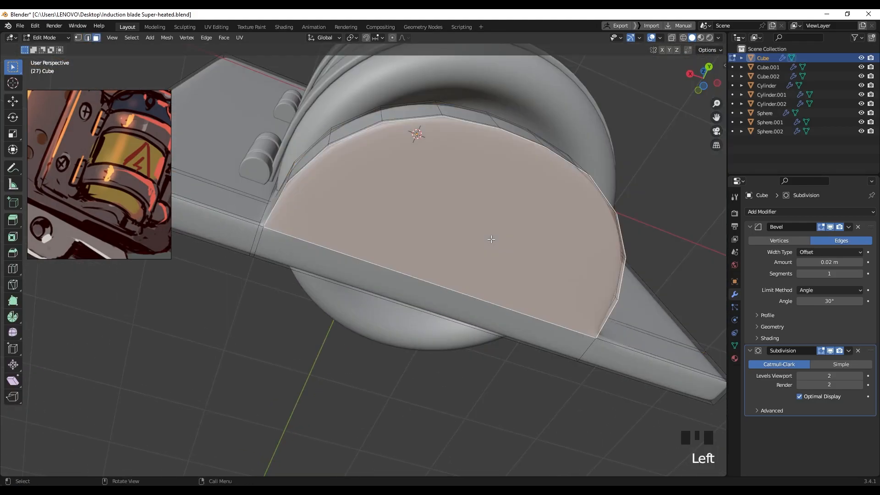
pyautogui.press('i')
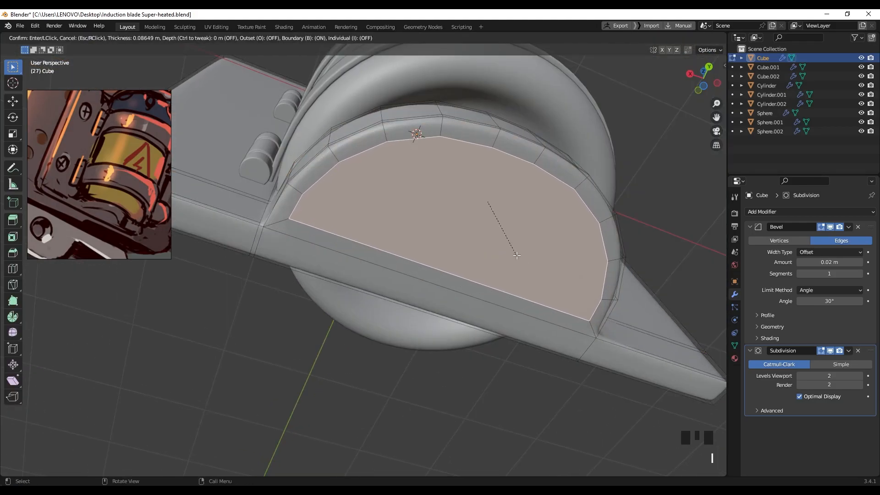
pyautogui.click(514, 257)
pyautogui.moveTo(514, 258); pyautogui.dragTo(371, 266, button='middle')
pyautogui.press('Tab')
pyautogui.press('Tab')
pyautogui.scroll(2, 350, 256)
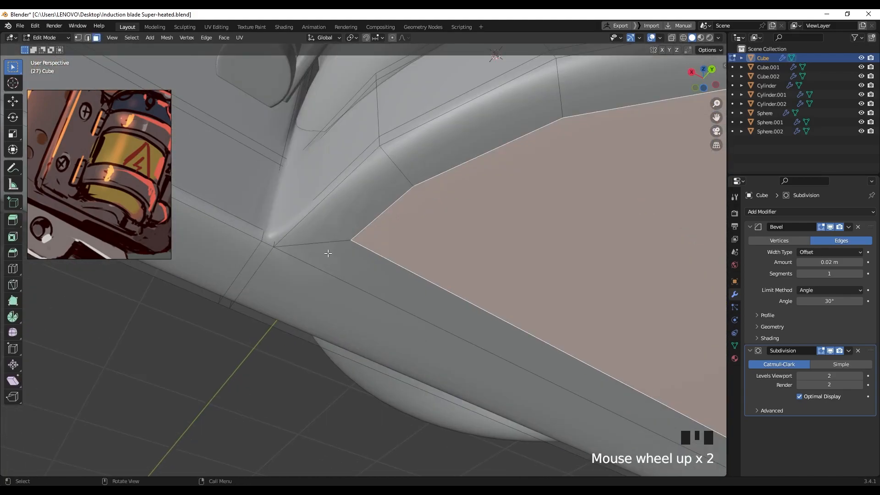
pyautogui.keyDown('shift'); pyautogui.moveTo(321, 252); pyautogui.dragTo(354, 269, button='middle'); pyautogui.keyUp('shift')
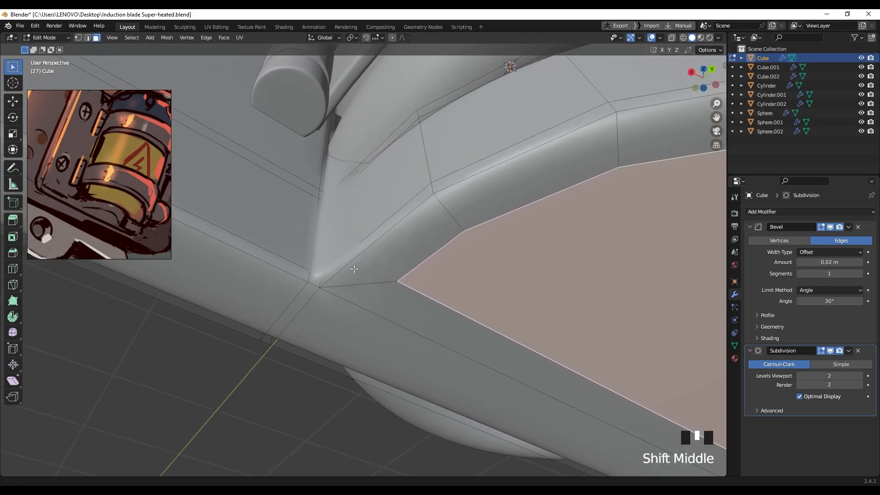
# Step: Set the Bevel modifier's segments to 2 and check the smoothed bracket corners in Object Mode
pyautogui.click(860, 273)
pyautogui.moveTo(568, 272); pyautogui.dragTo(373, 291, button='middle')
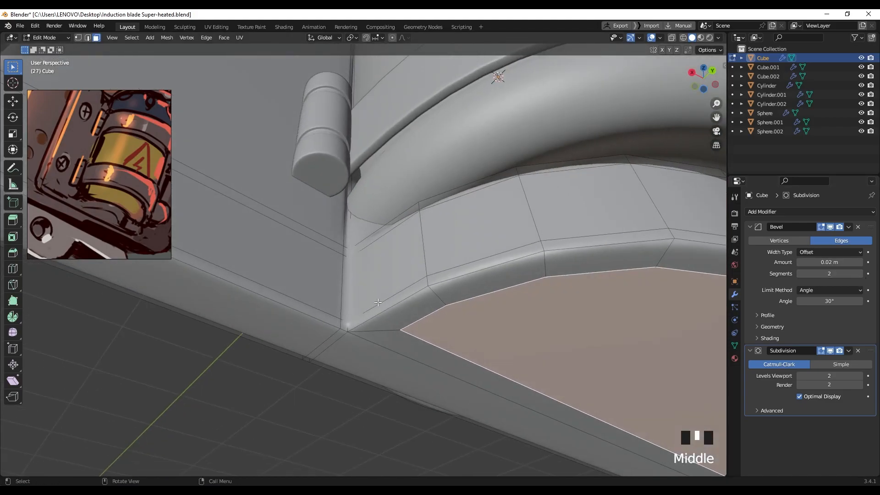
pyautogui.press('Tab')
pyautogui.scroll(2, 324, 261)
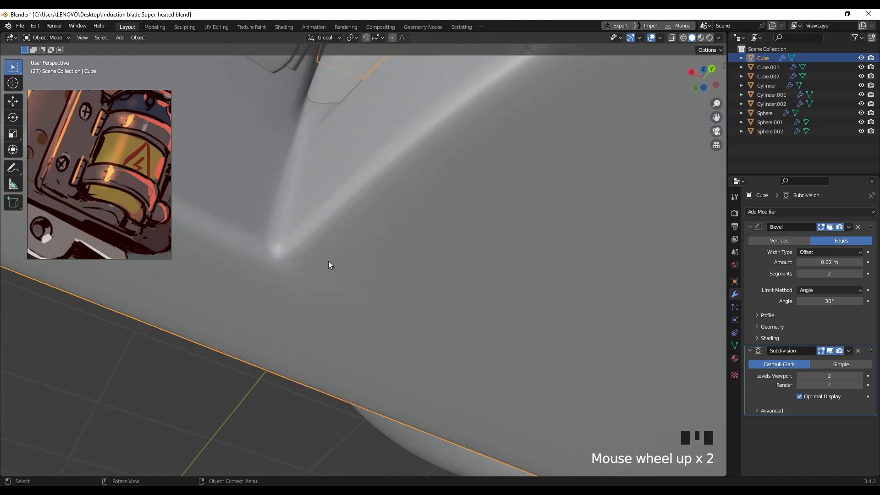
pyautogui.scroll(-3, 399, 253)
pyautogui.moveTo(399, 253); pyautogui.dragTo(383, 284, button='middle')
pyautogui.scroll(2, 442, 287)
pyautogui.moveTo(442, 287); pyautogui.dragTo(485, 205, button='middle')
pyautogui.scroll(3, 538, 287)
# Step: Add two crosswise-spaced loop cuts to one side plate, beside the shelf at factor -0.925 and near the outer edge at 0.894
pyautogui.press('Tab')
pyautogui.scroll(-2, 485, 204)
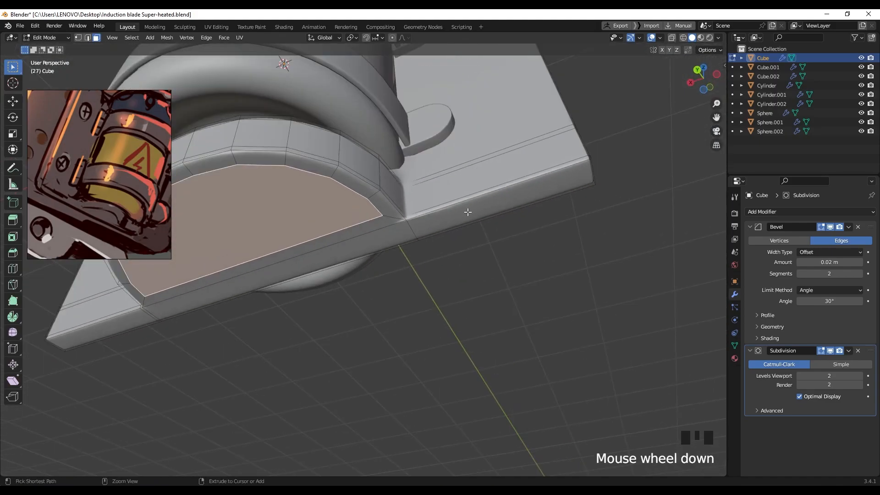
pyautogui.hotkey('ctrl', 'r')
pyautogui.click(468, 214)
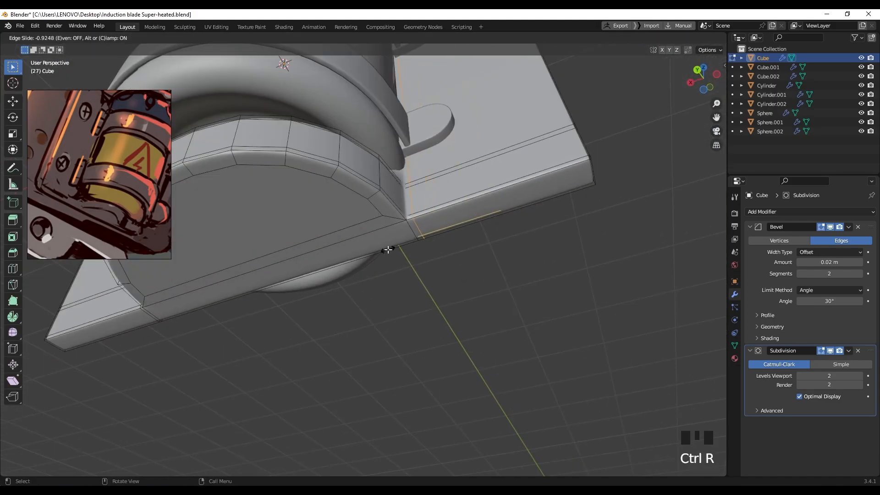
pyautogui.click(387, 250)
pyautogui.click(471, 211)
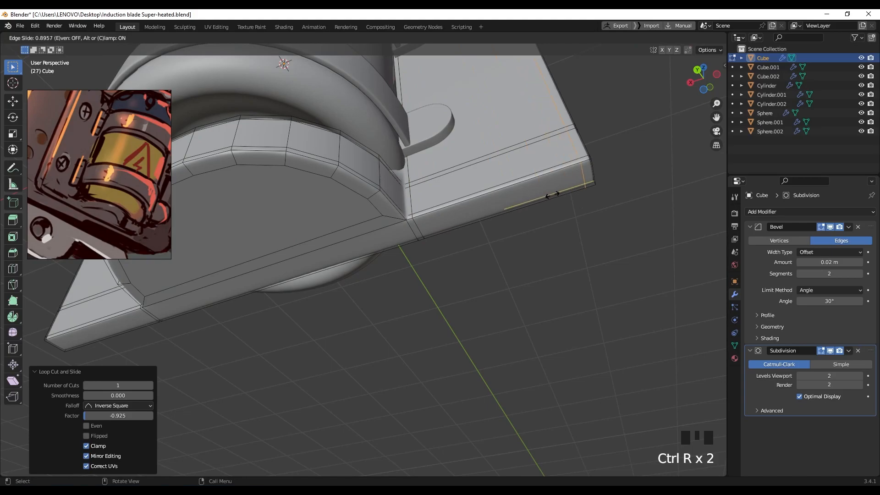
pyautogui.click(551, 195)
# Step: Add two loop cuts to the opposite side plate, near its outer edge at factor -0.894 and near its upper end at -0.970
pyautogui.keyDown('shift'); pyautogui.moveTo(551, 195); pyautogui.dragTo(370, 260, button='middle'); pyautogui.keyUp('shift')
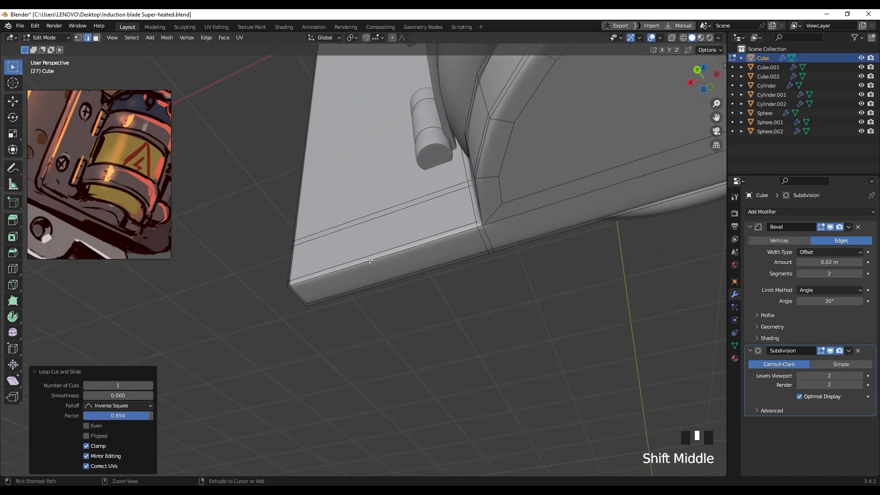
pyautogui.hotkey('ctrl', 'r')
pyautogui.click(369, 260)
pyautogui.click(278, 288)
pyautogui.moveTo(278, 289); pyautogui.dragTo(419, 134, button='middle')
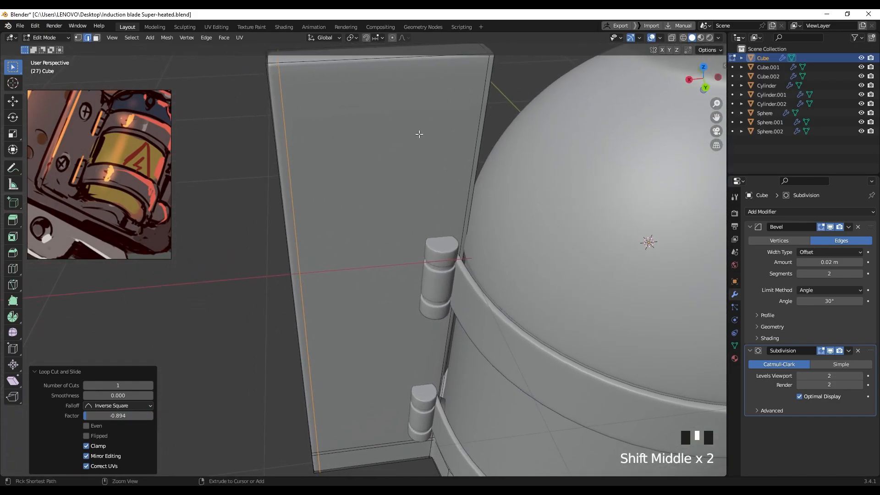
pyautogui.click(476, 119)
pyautogui.click(473, 356)
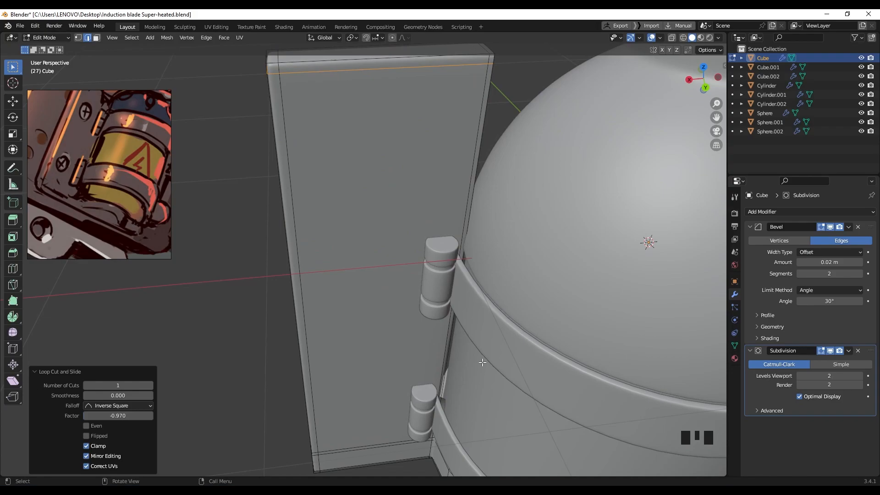
# Step: Add a matching loop cut near the upper end of the other side plate at factor -0.972
pyautogui.scroll(-3, 482, 362)
pyautogui.keyDown('shift'); pyautogui.moveTo(482, 362); pyautogui.dragTo(344, 273, button='middle'); pyautogui.keyUp('shift')
pyautogui.scroll(2, 413, 298)
pyautogui.keyDown('shift'); pyautogui.moveTo(412, 298); pyautogui.dragTo(481, 298, button='middle'); pyautogui.keyUp('shift')
pyautogui.hotkey('ctrl', 't')
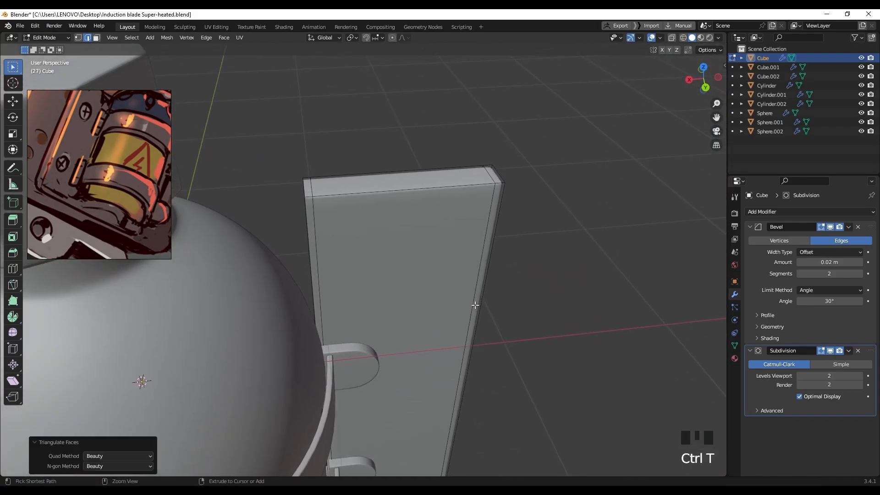
pyautogui.click(477, 316)
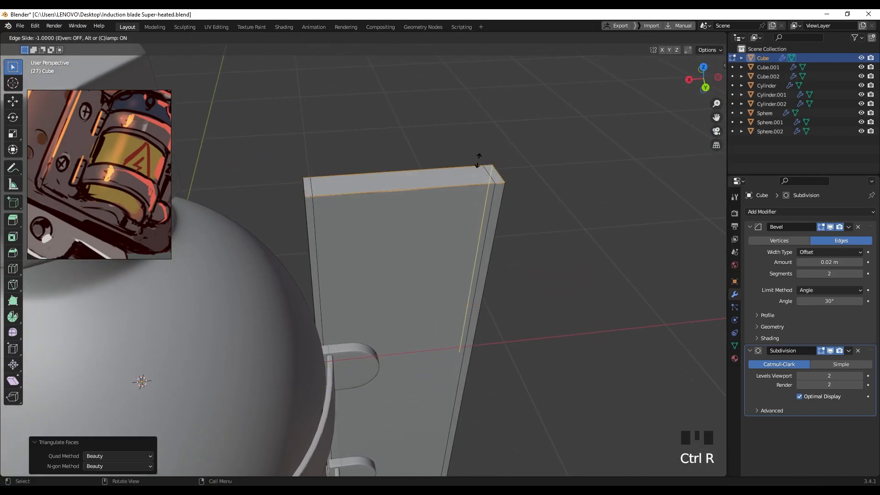
pyautogui.click(477, 169)
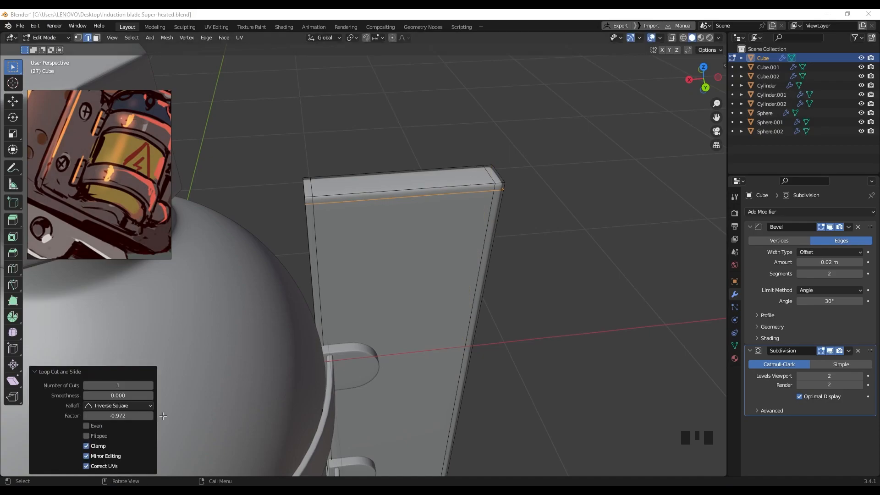
# Step: Collapse the Bevel and Subdivision modifier settings and return to Object Mode to view the whole canister
pyautogui.scroll(-3, 329, 288)
pyautogui.keyDown('shift'); pyautogui.moveTo(327, 329); pyautogui.dragTo(576, 273, button='middle'); pyautogui.keyUp('shift')
pyautogui.click(749, 226)
pyautogui.click(750, 239)
pyautogui.press('Tab')
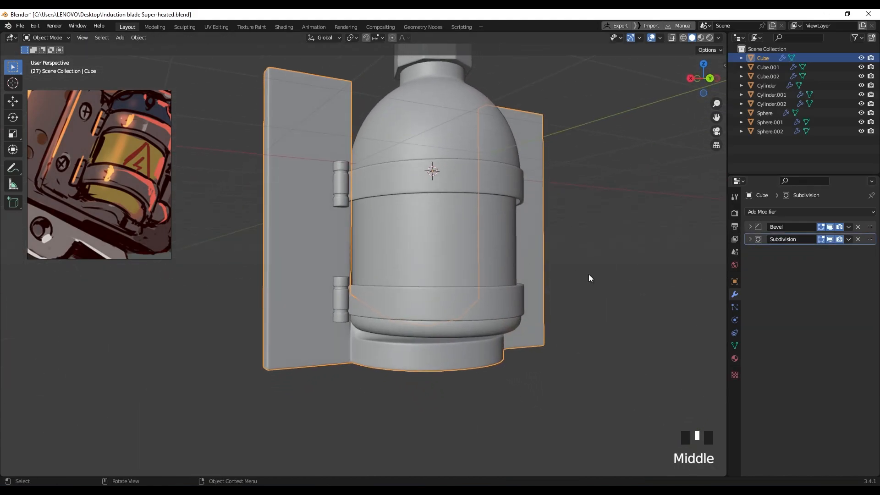
# Step: Isolate the bracket in local view for mesh editing and hide its Bevel and Subdivision modifiers in the viewport
pyautogui.click(344, 339)
pyautogui.moveTo(344, 339); pyautogui.dragTo(344, 305, button='middle')
pyautogui.scroll(3, 348, 341)
pyautogui.click(350, 340)
pyautogui.moveTo(351, 341); pyautogui.dragTo(469, 387, button='middle')
pyautogui.press('/')
pyautogui.press('Tab')
pyautogui.scroll(2, 356, 371)
pyautogui.click(834, 239)
pyautogui.click(831, 239)
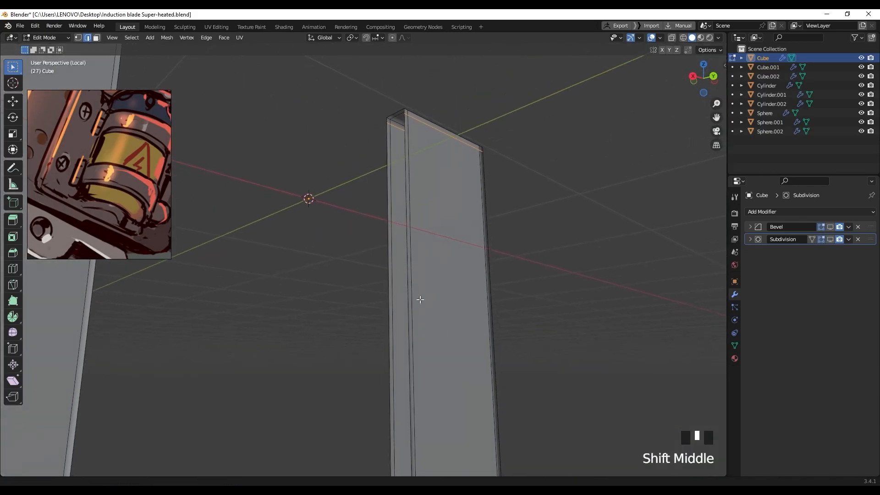
# Step: Select the edge loop around the open inner side of the side plate and fill it with a face
pyautogui.scroll(2, 329, 281)
pyautogui.keyDown('shift'); pyautogui.moveTo(329, 280); pyautogui.dragTo(297, 299, button='middle'); pyautogui.keyUp('shift')
pyautogui.scroll(-2, 372, 258)
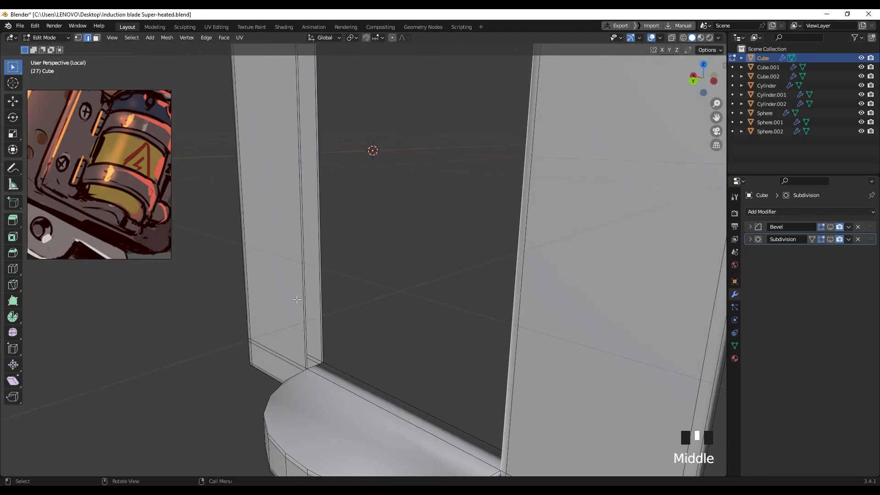
pyautogui.keyDown('shift'); pyautogui.moveTo(298, 214); pyautogui.dragTo(297, 275, button='middle'); pyautogui.keyUp('shift')
pyautogui.scroll(4, 296, 137)
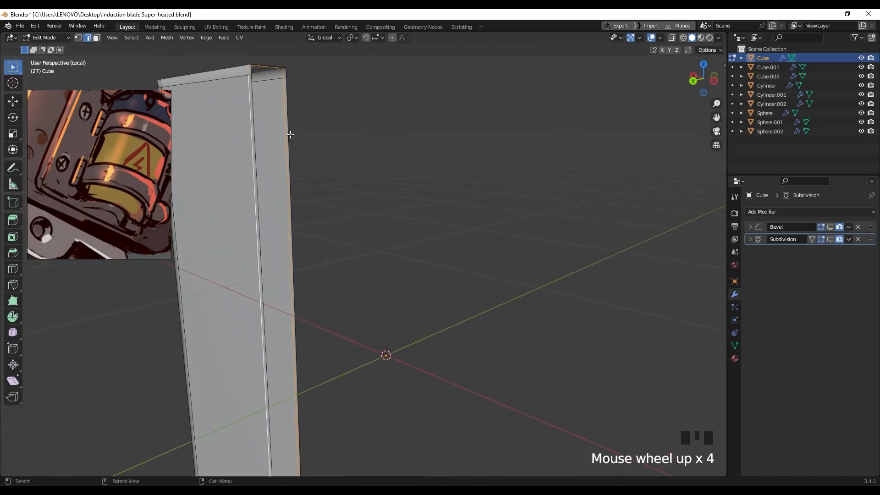
pyautogui.keyDown('alt'); pyautogui.click(254, 117); pyautogui.keyUp('alt')
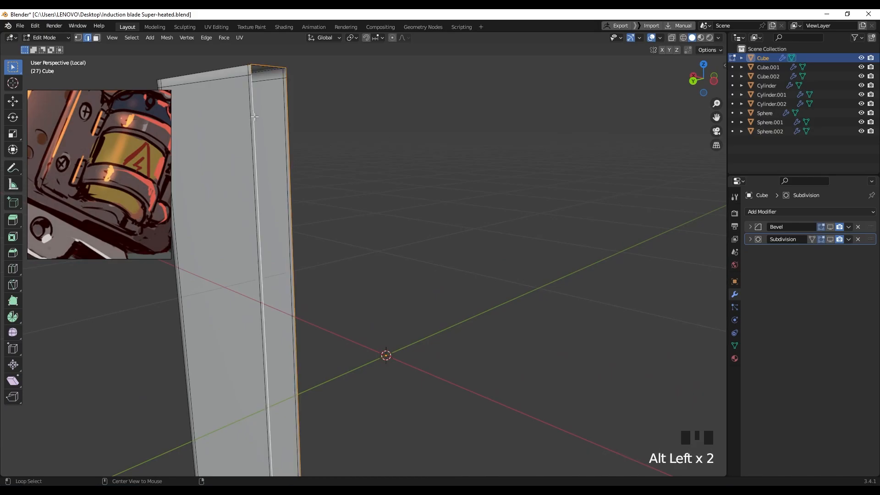
pyautogui.scroll(-4, 300, 139)
pyautogui.keyDown('shift'); pyautogui.moveTo(314, 240); pyautogui.dragTo(328, 318, button='middle'); pyautogui.keyUp('shift')
pyautogui.scroll(5, 334, 171)
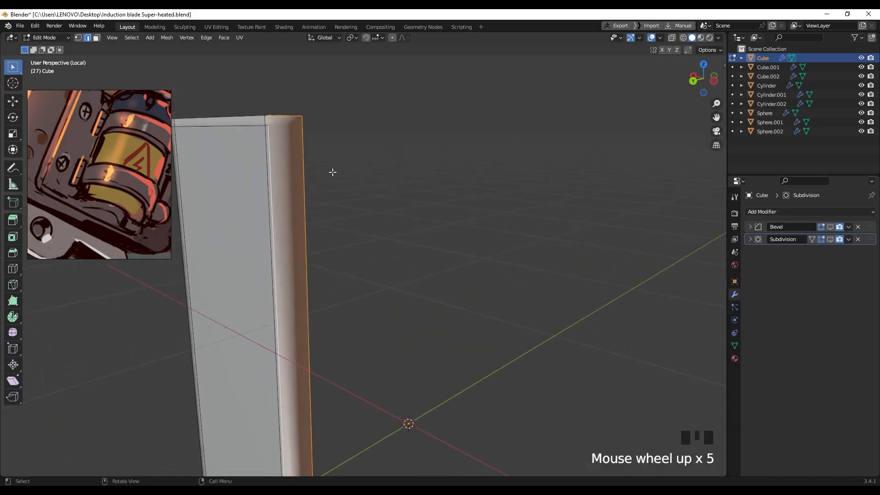
# Step: Select the two loop-cut vertices on either side of the new inner face, just below the plate's upper end
pyautogui.keyDown('shift'); pyautogui.moveTo(334, 171); pyautogui.dragTo(495, 344, button='middle'); pyautogui.keyUp('shift')
pyautogui.scroll(2, 338, 192)
pyautogui.moveTo(338, 193); pyautogui.dragTo(406, 231, button='middle')
pyautogui.press('KP_Decimal')
pyautogui.scroll(5, 387, 73)
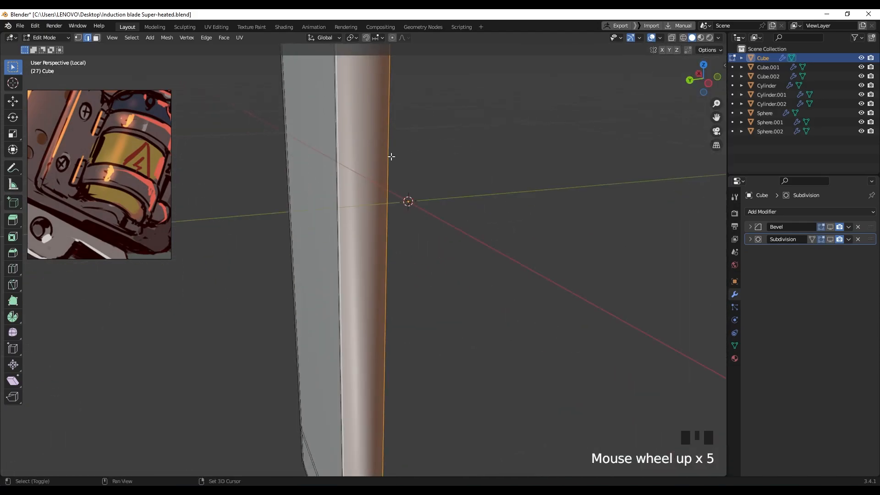
pyautogui.keyDown('shift'); pyautogui.moveTo(385, 124); pyautogui.dragTo(386, 205, button='middle'); pyautogui.keyUp('shift')
pyautogui.click(383, 156)
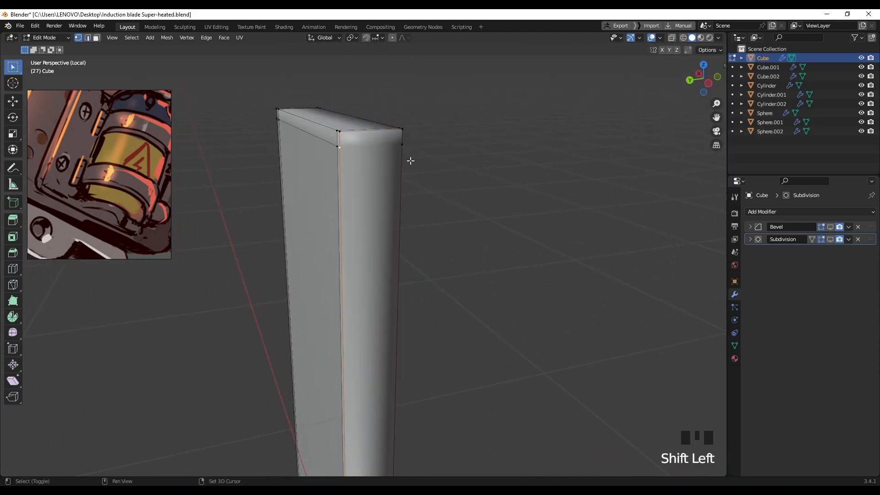
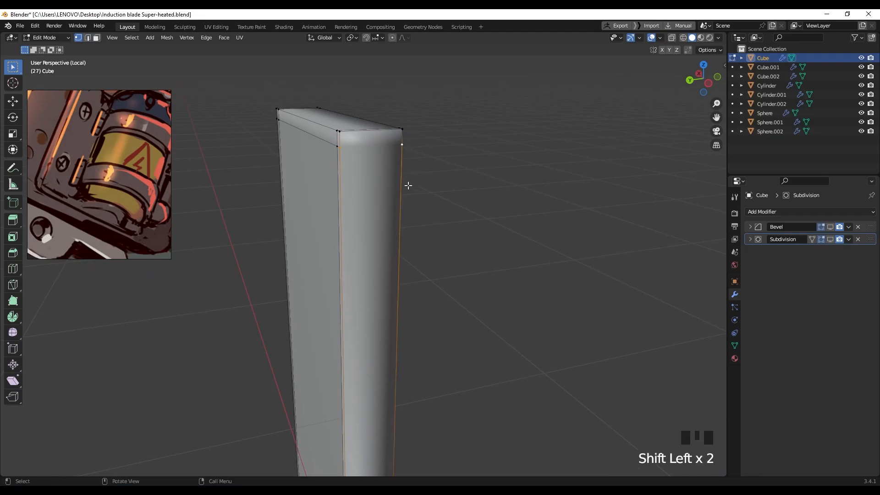
# Step: Inset the shelf's upper face by 0.07475 m
pyautogui.scroll(-4, 396, 207)
pyautogui.keyDown('shift'); pyautogui.moveTo(405, 248); pyautogui.dragTo(454, 79, button='middle'); pyautogui.keyUp('shift')
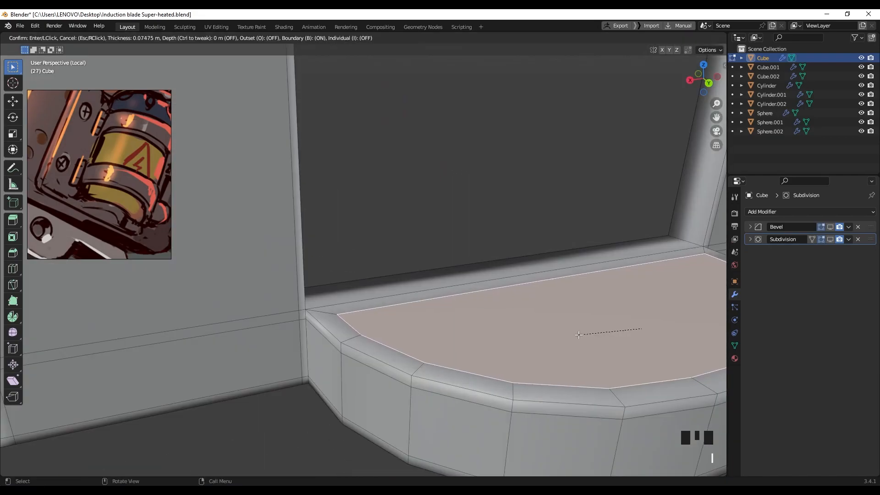
pyautogui.press('i')
pyautogui.click(350, 335)
# Step: Cut a closed line around the side plate just above the shelf with the Knife tool
pyautogui.keyDown('shift'); pyautogui.moveTo(277, 306); pyautogui.dragTo(371, 307, button='middle'); pyautogui.keyUp('shift')
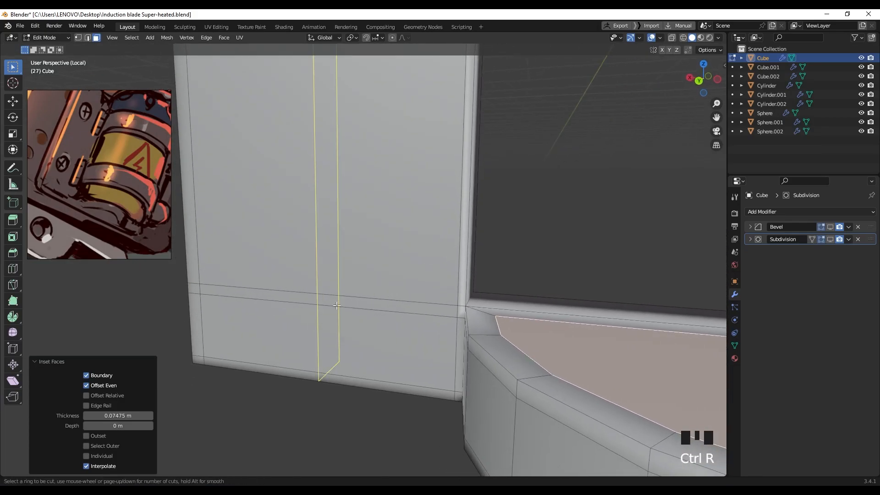
pyautogui.moveTo(493, 265); pyautogui.dragTo(449, 300, button='middle')
pyautogui.press('k')
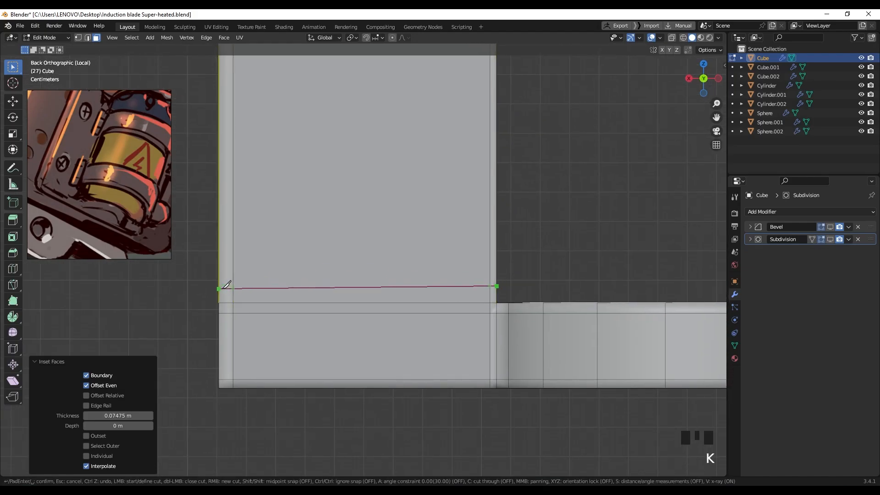
pyautogui.moveTo(216, 279); pyautogui.dragTo(338, 297, button='middle')
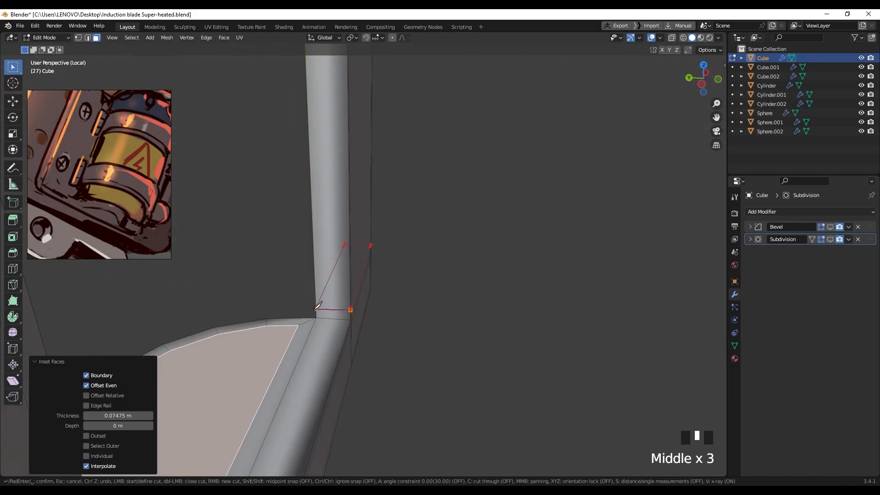
pyautogui.press('Return')
# Step: Select the knife-cut edge loop around the side plate and flatten it by scaling to 0 along Z
pyautogui.moveTo(400, 323); pyautogui.dragTo(475, 310, button='middle')
pyautogui.press('2')
pyautogui.keyDown('alt'); pyautogui.click(436, 293); pyautogui.keyUp('alt')
pyautogui.keyDown('alt'); pyautogui.click(414, 312); pyautogui.keyUp('alt')
pyautogui.press('s')
pyautogui.press('z')
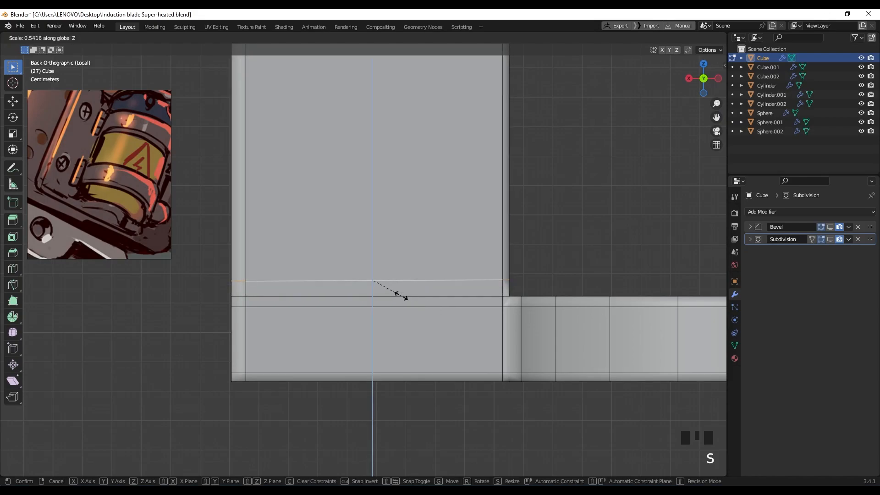
pyautogui.press('0')
pyautogui.press('Return')
# Step: Move the flattened edge loop down by 0.034285 m along Z, closer to the shelf
pyautogui.scroll(3, 520, 281)
pyautogui.keyDown('shift'); pyautogui.moveTo(521, 281); pyautogui.dragTo(681, 59, button='middle'); pyautogui.keyUp('shift')
pyautogui.press('g')
pyautogui.click(483, 301)
pyautogui.scroll(-4, 409, 290)
# Step: Display the face orientation overlay to check the bracket's normals, and turn it off again
pyautogui.click(660, 39)
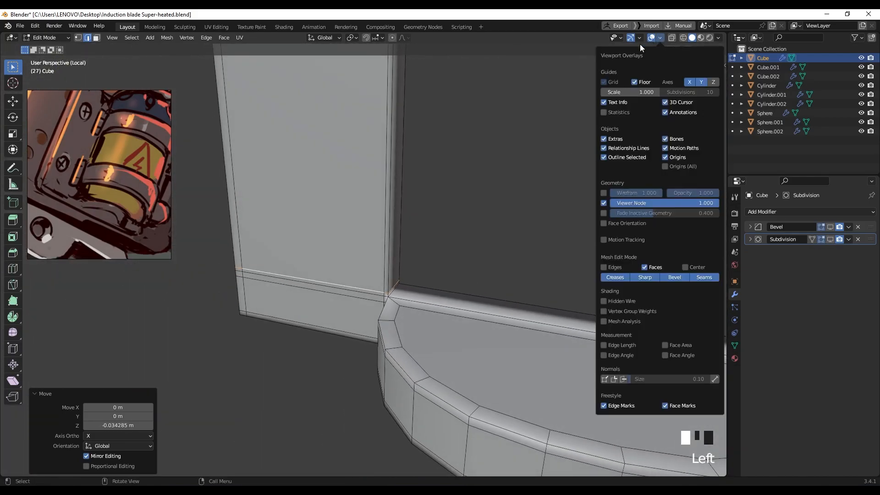
pyautogui.click(614, 224)
pyautogui.scroll(-2, 408, 249)
pyautogui.moveTo(408, 250); pyautogui.dragTo(450, 226, button='middle')
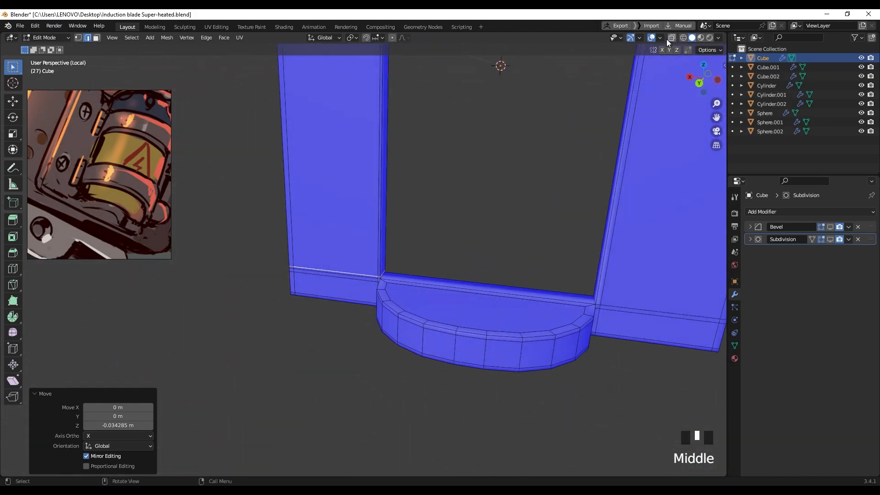
pyautogui.click(660, 38)
pyautogui.click(603, 224)
# Step: Show the Bevel and Subdivision modifiers in the viewport and examine the corner where the side plate meets the shelf
pyautogui.moveTo(471, 265)
pyautogui.keyDown('shift'); pyautogui.mouseDown(button='middle')
pyautogui.moveTo(363, 269)
pyautogui.moveTo(336, 252)
pyautogui.moveTo(277, 271)
pyautogui.moveTo(429, 350)
pyautogui.mouseUp(button='middle'); pyautogui.keyUp('shift')
pyautogui.scroll(-1, 277, 271)
pyautogui.scroll(2, 277, 272)
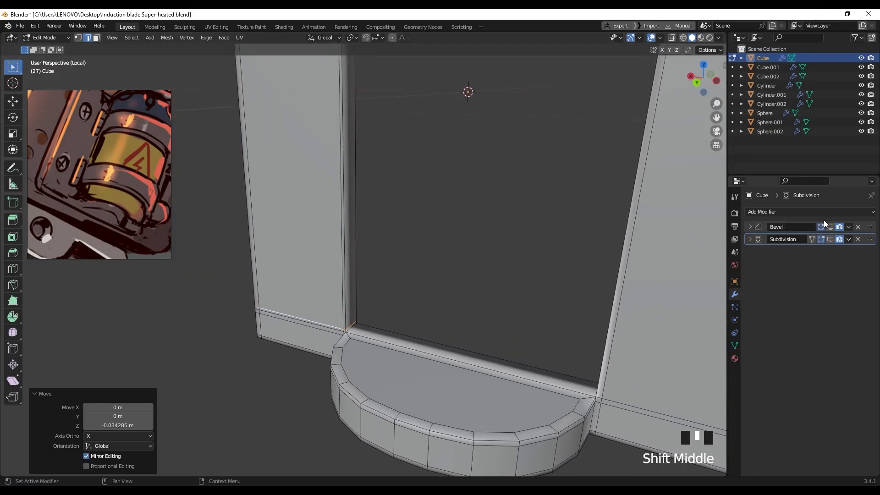
pyautogui.click(830, 227)
pyautogui.click(830, 239)
pyautogui.moveTo(537, 300); pyautogui.dragTo(414, 295, button='middle')
pyautogui.scroll(4, 345, 320)
pyautogui.scroll(3, 413, 349)
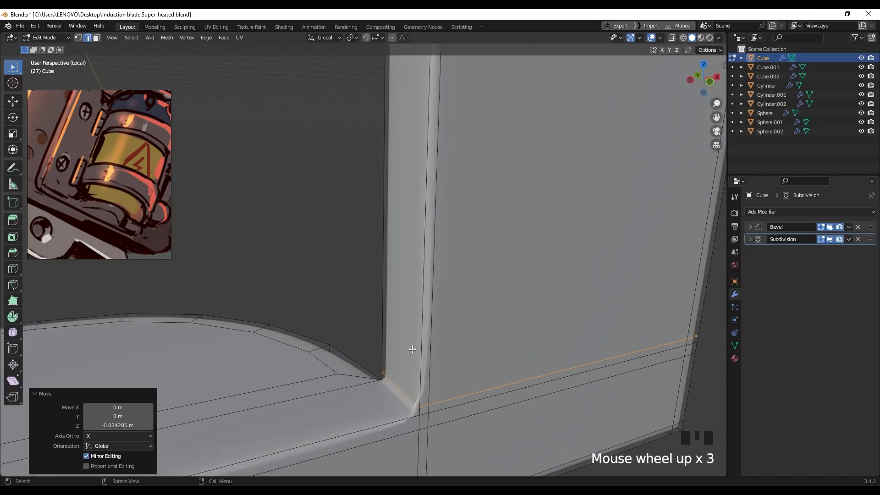
pyautogui.moveTo(428, 357); pyautogui.dragTo(413, 312, button='middle')
pyautogui.moveTo(421, 321); pyautogui.dragTo(416, 315, button='middle')
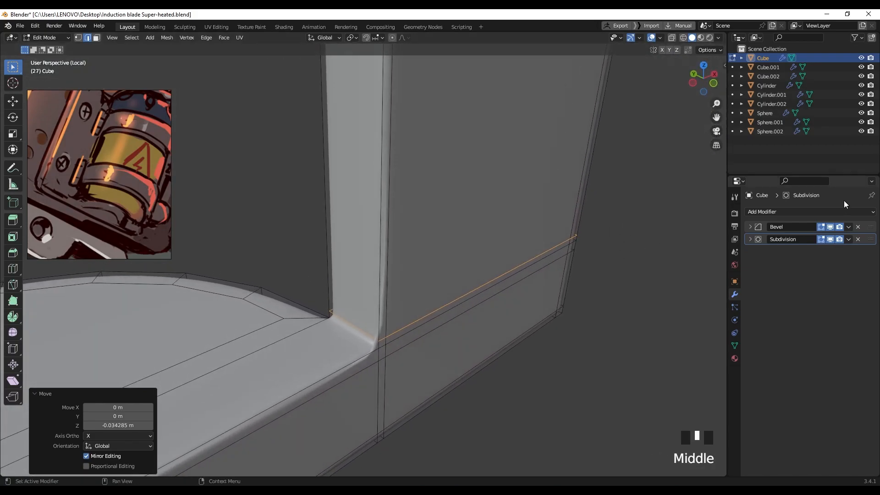
# Step: Hide both modifiers and add a loop cut across the shelf's back strip, close to the side plate
pyautogui.click(831, 226)
pyautogui.click(831, 240)
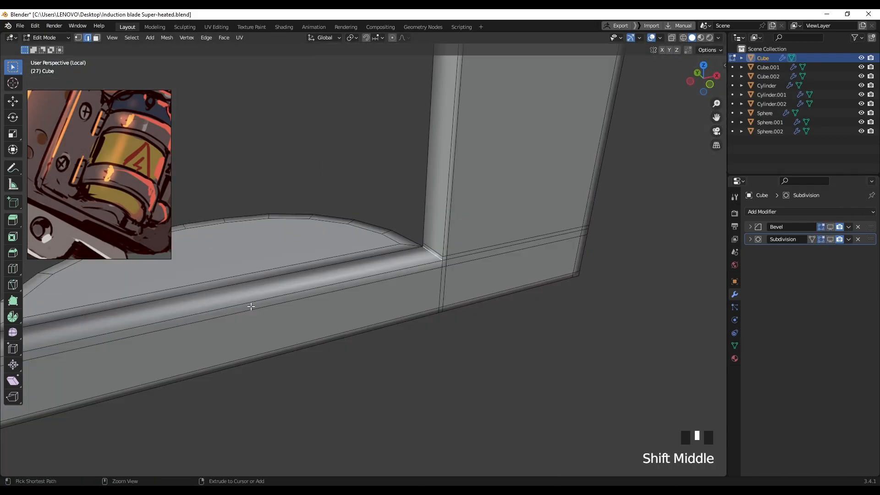
pyautogui.hotkey('ctrl', 'r')
pyautogui.click(236, 307)
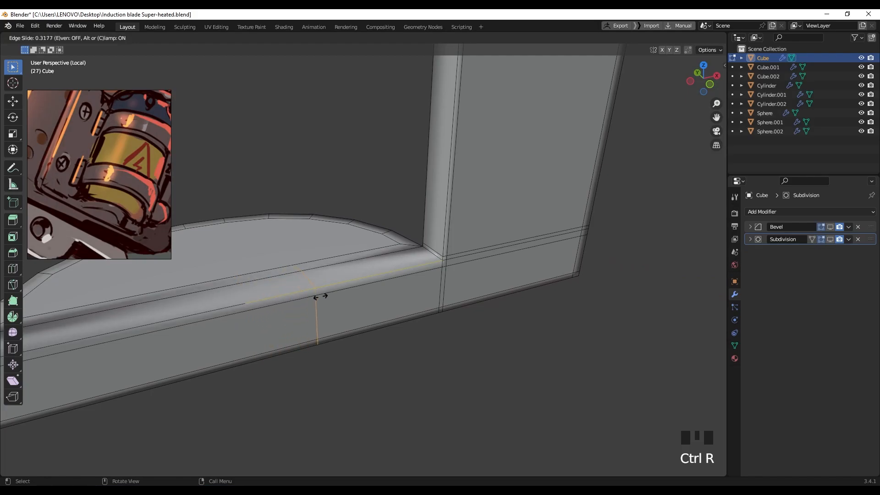
pyautogui.click(462, 272)
# Step: Connect the new loop cut to the inset corner on the shelf's upper side and dissolve the short diagonal edge beside it
pyautogui.scroll(1, 463, 273)
pyautogui.keyDown('shift'); pyautogui.moveTo(463, 272); pyautogui.dragTo(505, 313, button='middle'); pyautogui.keyUp('shift')
pyautogui.scroll(2, 258, 294)
pyautogui.click(495, 308)
pyautogui.press('1')
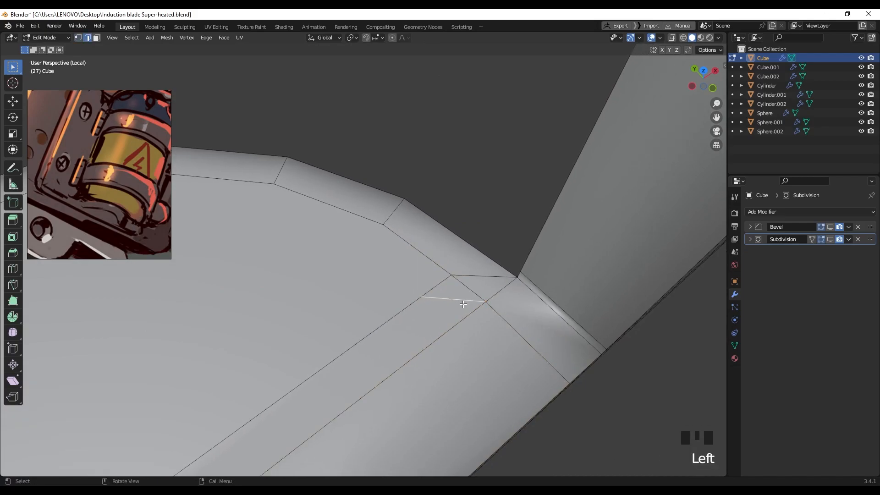
pyautogui.press('x')
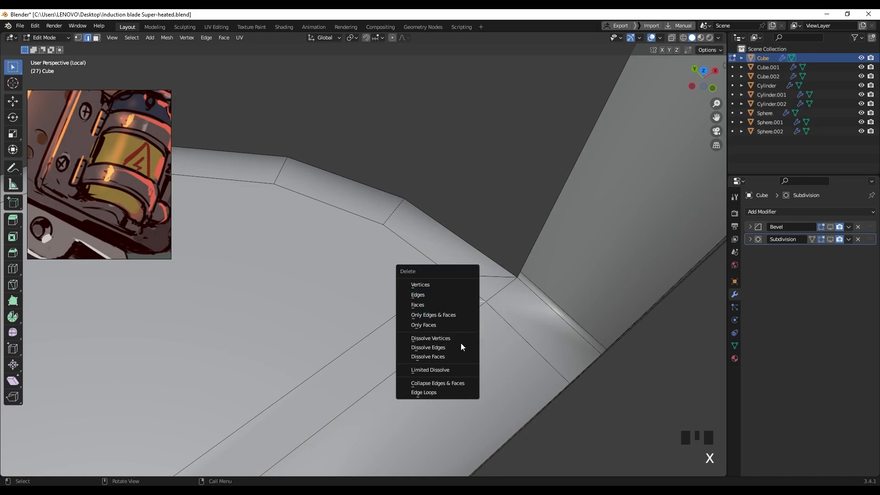
pyautogui.click(461, 343)
# Step: Show the bracket's Bevel and Subdivision modifiers in the viewport
pyautogui.moveTo(465, 332); pyautogui.dragTo(472, 284, button='middle')
pyautogui.click(830, 227)
pyautogui.click(830, 239)
pyautogui.moveTo(461, 316); pyautogui.dragTo(398, 270, button='middle')
# Step: Connect the loop cut to the inset corner on the shelf's underside, and dissolve the short diagonal edge beside it
pyautogui.press('1')
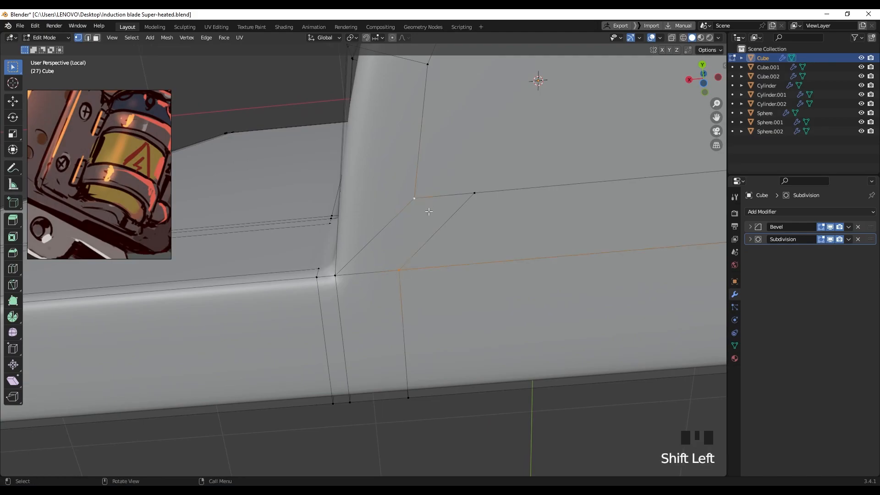
pyautogui.press('2')
pyautogui.click(435, 235)
pyautogui.press('x')
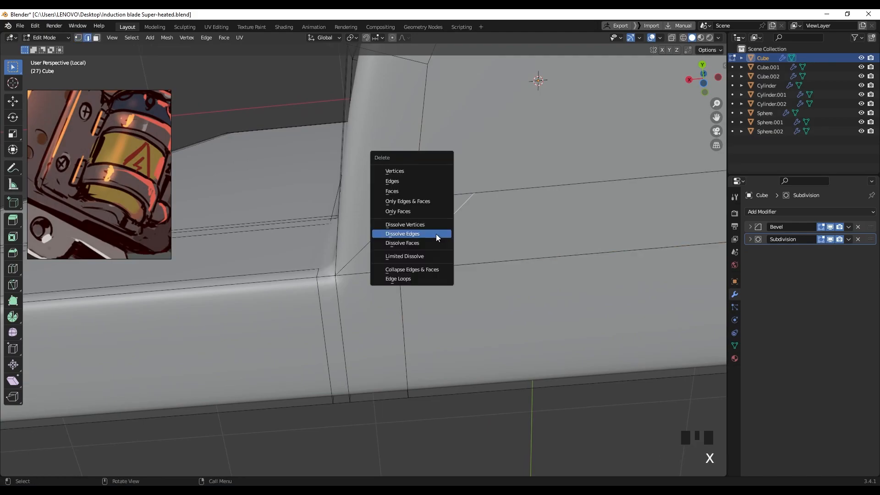
pyautogui.click(436, 235)
pyautogui.scroll(-5, 436, 234)
pyautogui.keyDown('shift'); pyautogui.moveTo(436, 234); pyautogui.dragTo(674, 245, button='middle'); pyautogui.keyUp('shift')
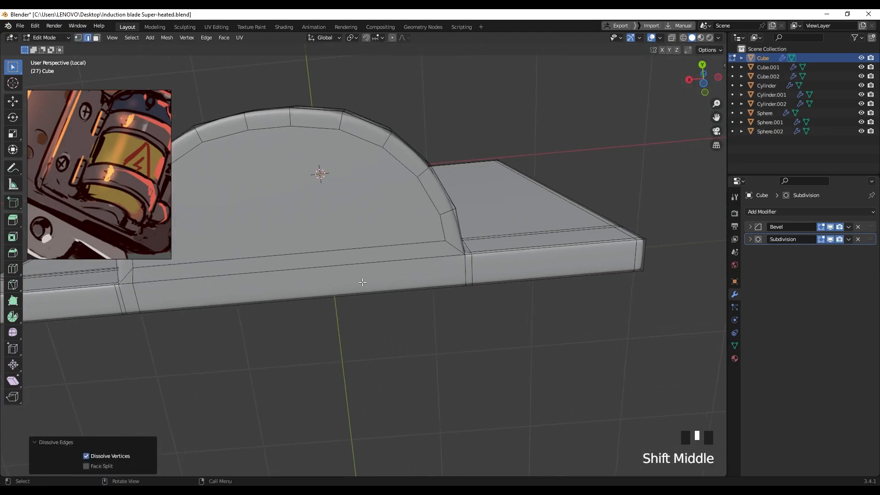
pyautogui.scroll(-3, 362, 282)
pyautogui.press('Tab')
pyautogui.scroll(-2, 315, 306)
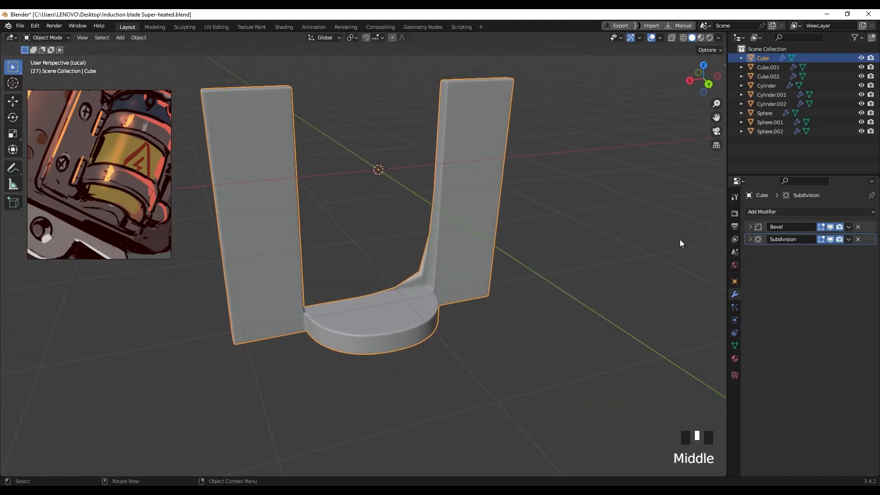
# Step: Add a Mirror modifier to the bracket on the X axis with X bisect, and apply it
pyautogui.click(751, 213)
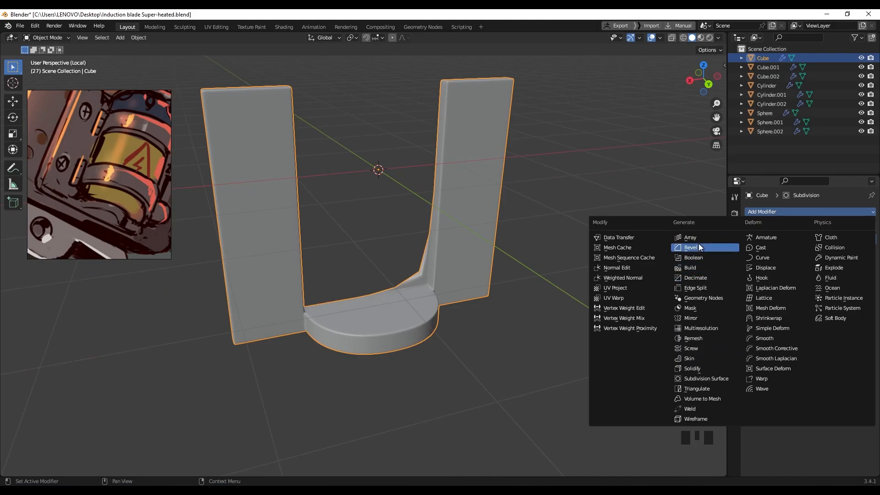
pyautogui.click(699, 318)
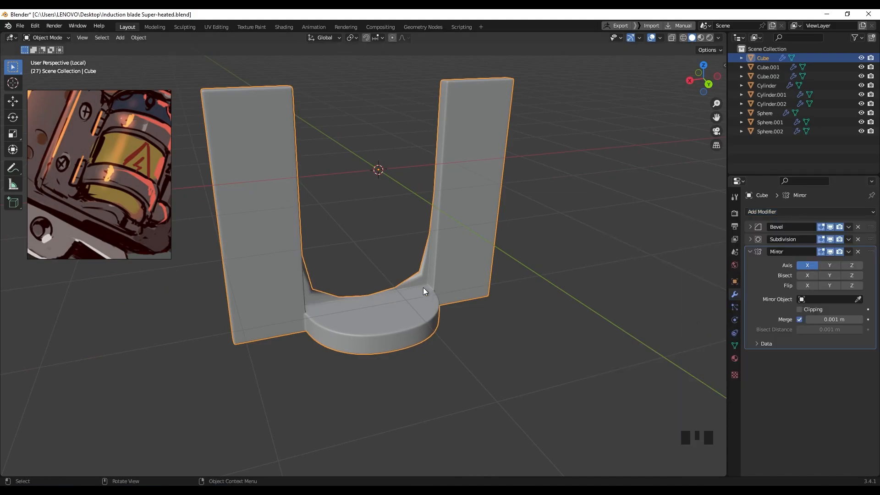
pyautogui.moveTo(426, 292); pyautogui.dragTo(437, 290, button='middle')
pyautogui.click(807, 266)
pyautogui.click(829, 266)
pyautogui.click(829, 266)
pyautogui.click(807, 266)
pyautogui.click(811, 274)
pyautogui.moveTo(388, 300); pyautogui.dragTo(429, 279, button='middle')
pyautogui.scroll(5, 425, 315)
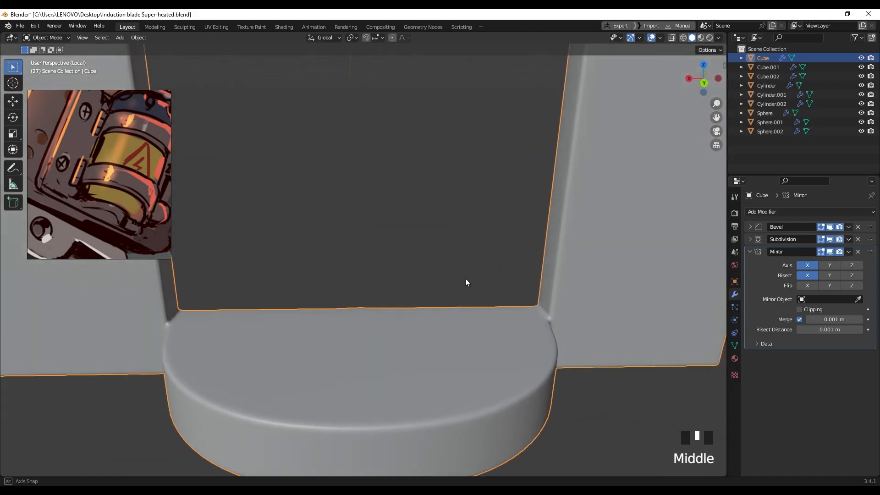
pyautogui.click(848, 252)
pyautogui.click(843, 262)
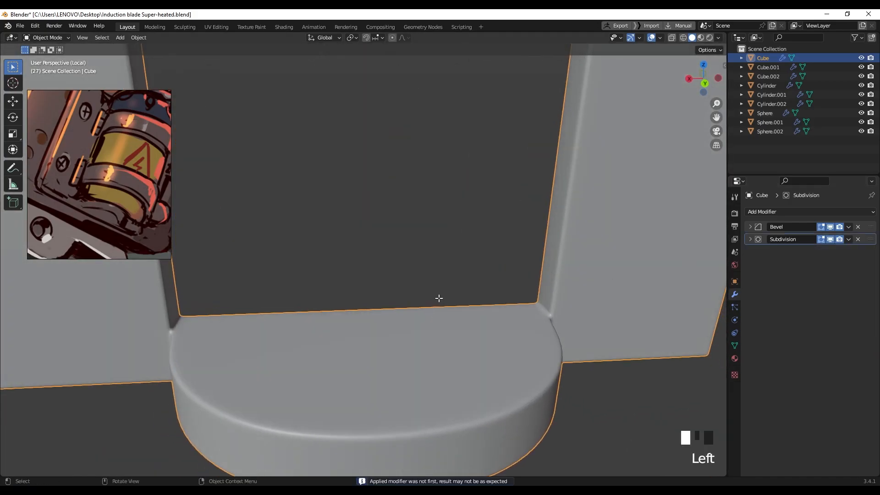
# Step: Dissolve the mirror seam's edge loop running through the middle of the bracket's shelf
pyautogui.press('Tab')
pyautogui.moveTo(451, 312); pyautogui.dragTo(466, 308, button='middle')
pyautogui.moveTo(415, 370); pyautogui.dragTo(400, 195, button='middle')
pyautogui.keyDown('alt'); pyautogui.click(403, 351); pyautogui.keyUp('alt')
pyautogui.press('x')
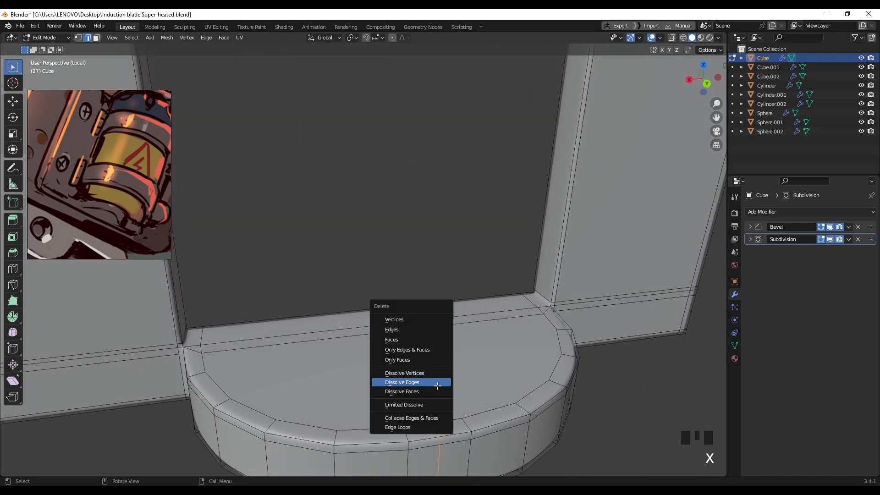
pyautogui.click(437, 385)
pyautogui.press('Tab')
pyautogui.scroll(-2, 443, 318)
# Step: Save the file and leave local view to display the whole canister from the back
pyautogui.hotkey('ctrl', 's')
pyautogui.press('/')
pyautogui.scroll(-2, 384, 267)
pyautogui.scroll(4, 400, 195)
pyautogui.keyDown('shift'); pyautogui.moveTo(416, 106); pyautogui.dragTo(419, 192, button='middle'); pyautogui.keyUp('shift')
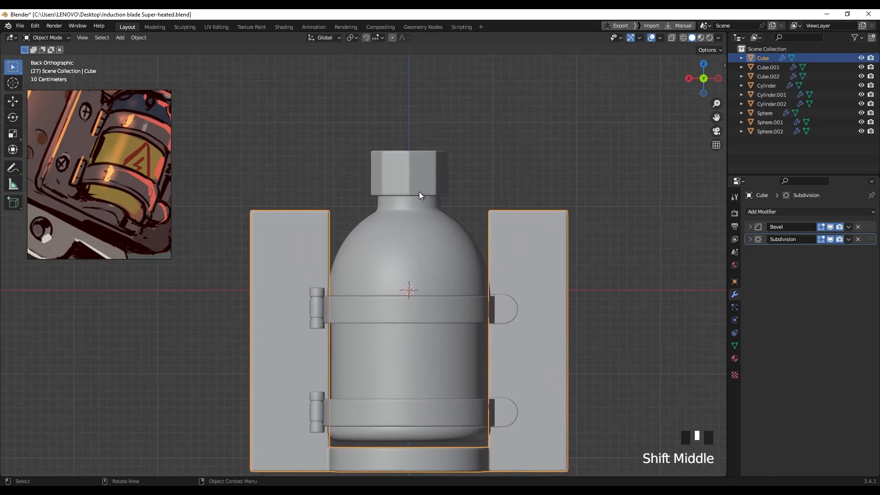
# Step: Scale the canister's faceted cap up by a factor of about 1.083
pyautogui.click(418, 191)
pyautogui.press('s')
pyautogui.click(462, 188)
pyautogui.press('g')
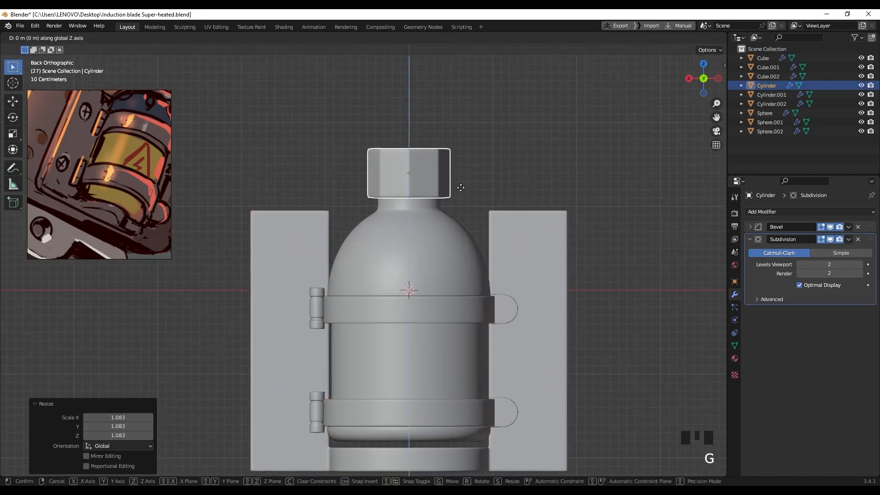
pyautogui.click(468, 191)
# Step: Examine the canister, its mounting plate and the box behind it in the enlarged reference image
pyautogui.scroll(-3, 92, 178)
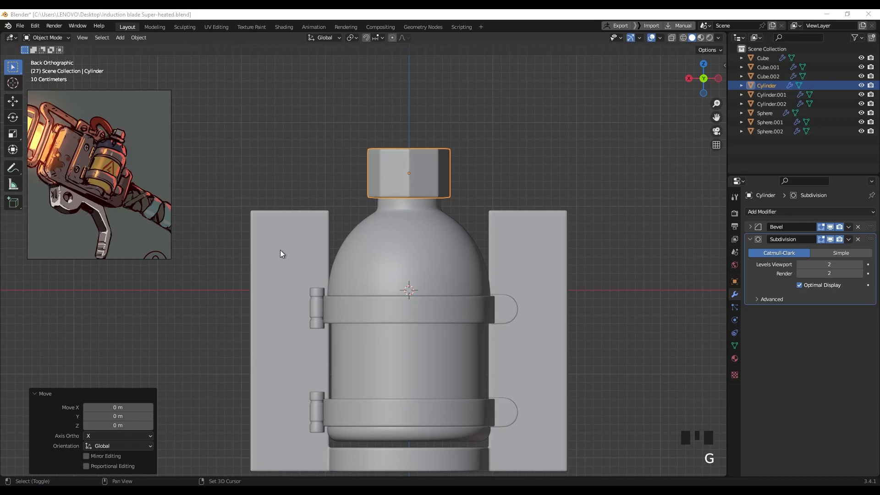
pyautogui.scroll(5, 91, 165)
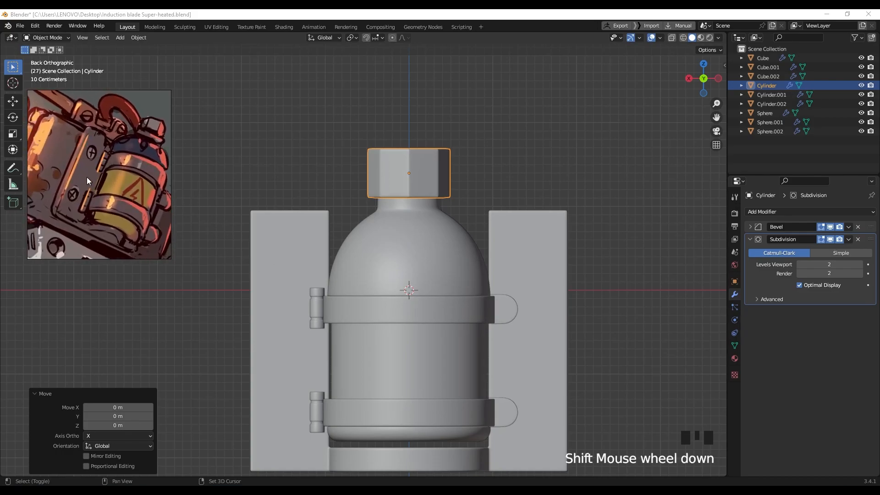
pyautogui.scroll(-2, 102, 190)
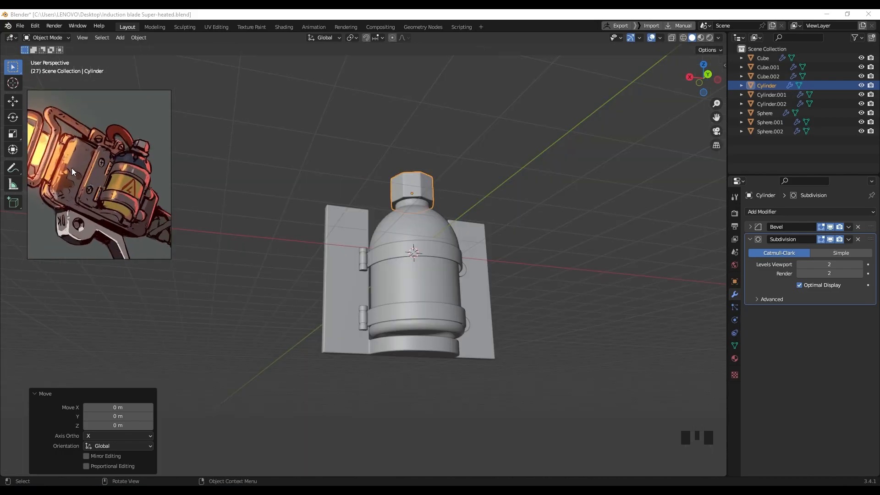
pyautogui.hotkey('ctrl', 'f')
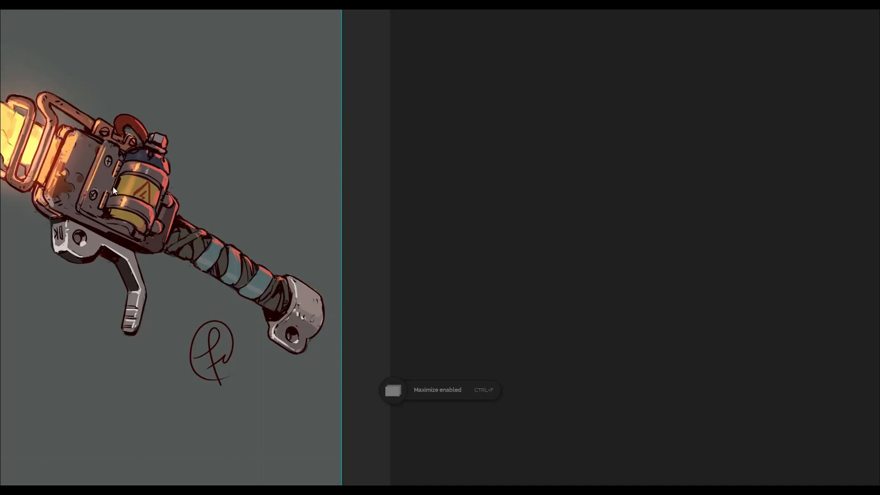
pyautogui.moveTo(185, 228); pyautogui.dragTo(550, 278, button='middle')
pyautogui.scroll(5, 446, 226)
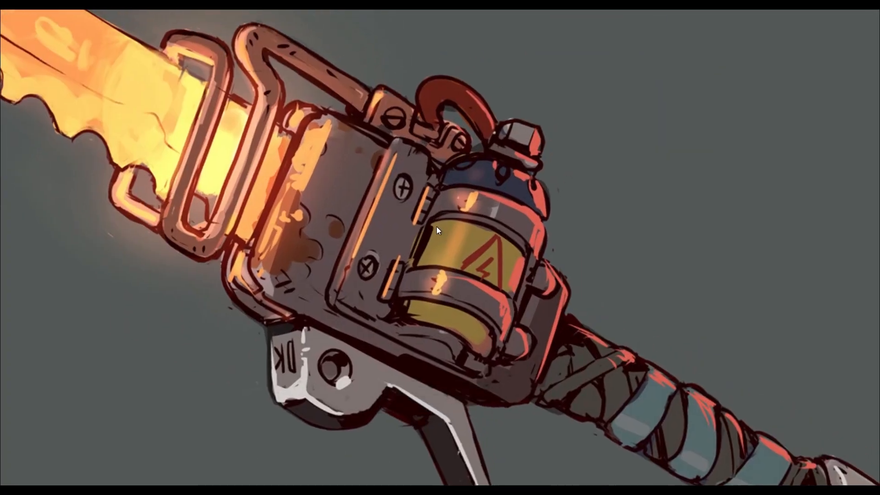
pyautogui.moveTo(417, 253); pyautogui.dragTo(404, 235, button='middle')
pyautogui.scroll(-3, 255, 268)
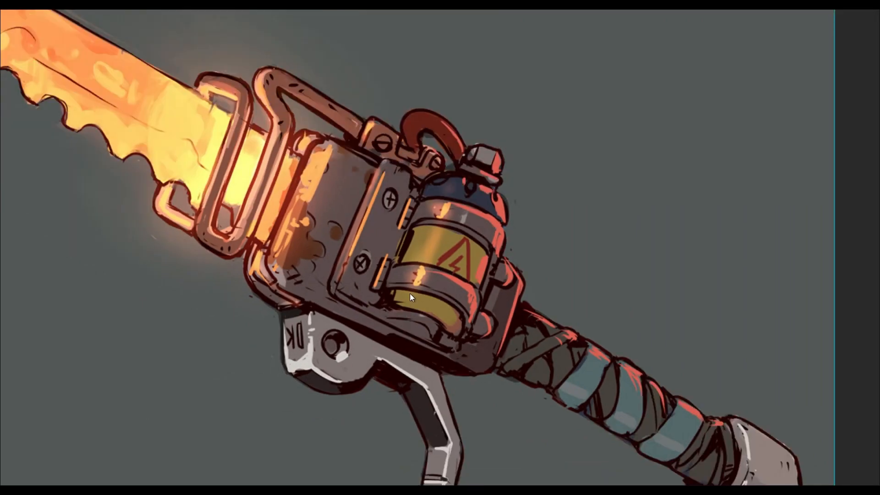
pyautogui.scroll(-2, 409, 249)
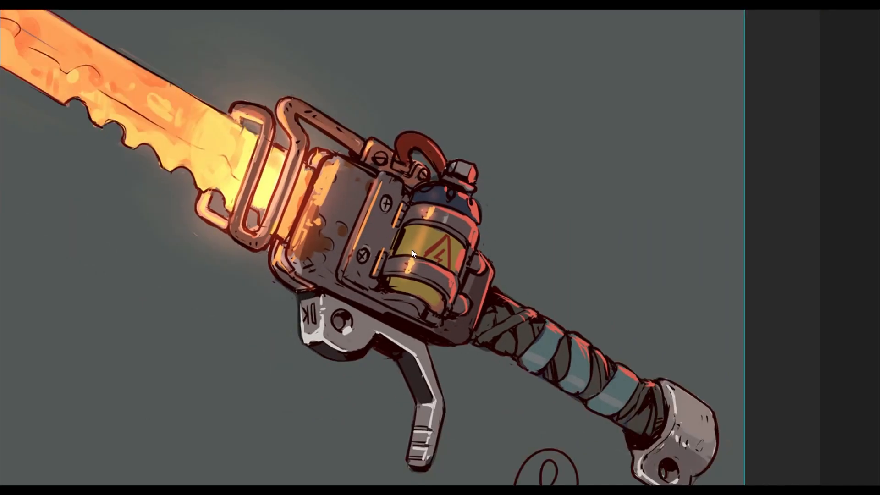
pyautogui.hotkey('ctrl', 'f')
pyautogui.moveTo(146, 157); pyautogui.dragTo(92, 165, button='middle')
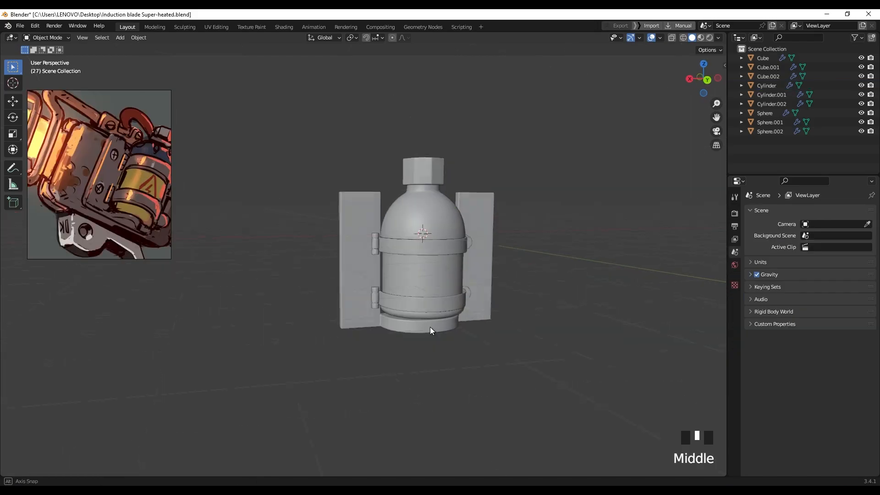
# Step: Add a cube at the canister, scale it up and stretch it along X by a factor of about 1.414
pyautogui.moveTo(430, 326); pyautogui.dragTo(446, 287, button='middle')
pyautogui.hotkey('shift', 'a')
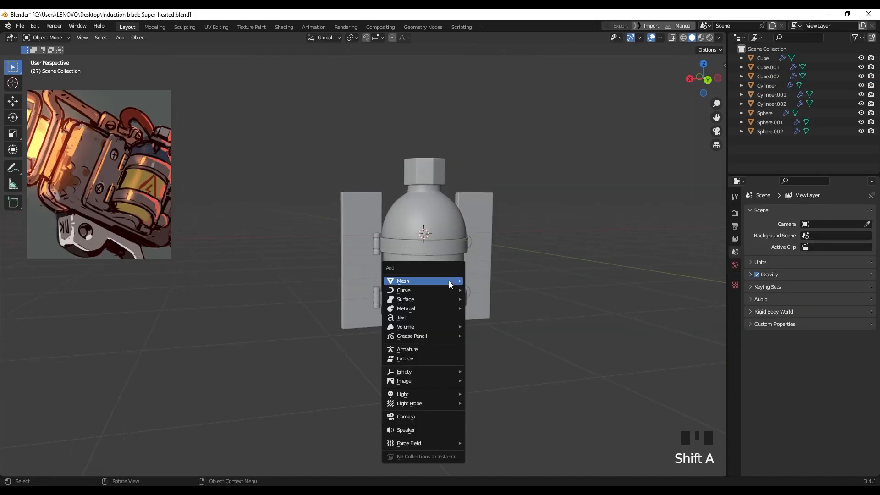
pyautogui.moveTo(455, 279)
pyautogui.click(485, 291)
pyautogui.scroll(-2, 444, 296)
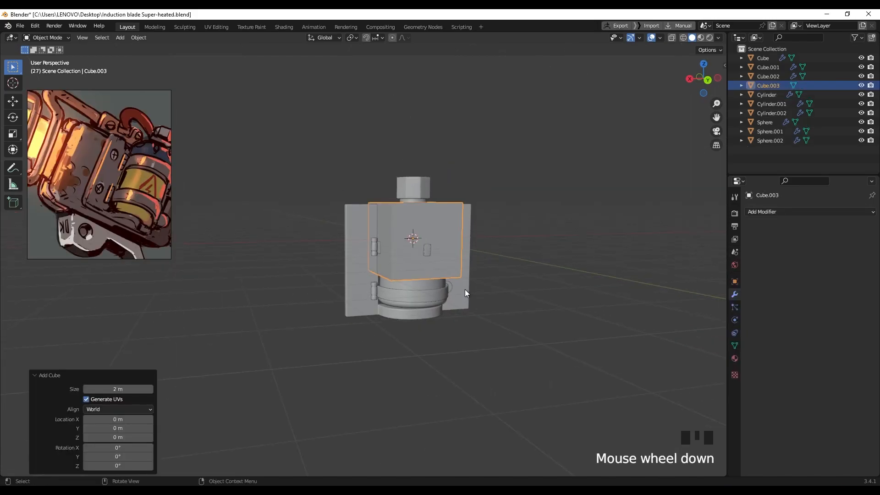
pyautogui.moveTo(466, 290); pyautogui.dragTo(441, 288, button='middle')
pyautogui.press('s')
pyautogui.click(551, 297)
pyautogui.press('s')
pyautogui.press('x')
pyautogui.click(632, 284)
# Step: Turn on X-ray display and widen the box along X by a factor of about 1.081 in back view
pyautogui.moveTo(450, 286); pyautogui.dragTo(405, 303, button='middle')
pyautogui.click(674, 39)
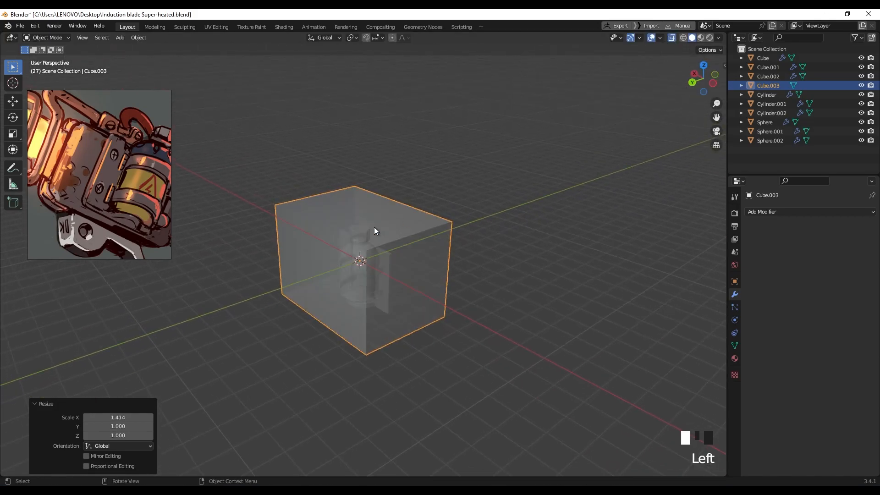
pyautogui.moveTo(378, 226); pyautogui.dragTo(444, 204, button='middle')
pyautogui.scroll(2, 453, 225)
pyautogui.press('s')
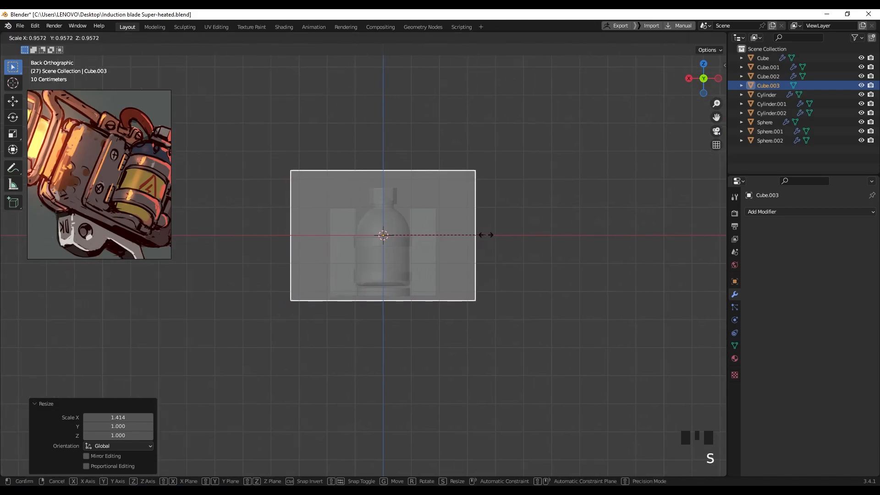
pyautogui.click(498, 236)
# Step: Scale the box along Z by about 0.637 and position it vertically around the canister's lower part
pyautogui.press('g')
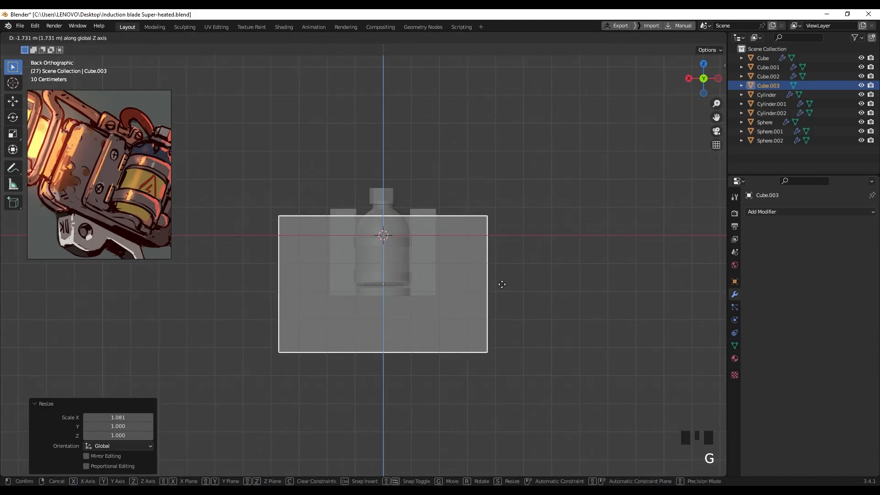
pyautogui.click(502, 280)
pyautogui.press('s')
pyautogui.click(461, 277)
pyautogui.press('g')
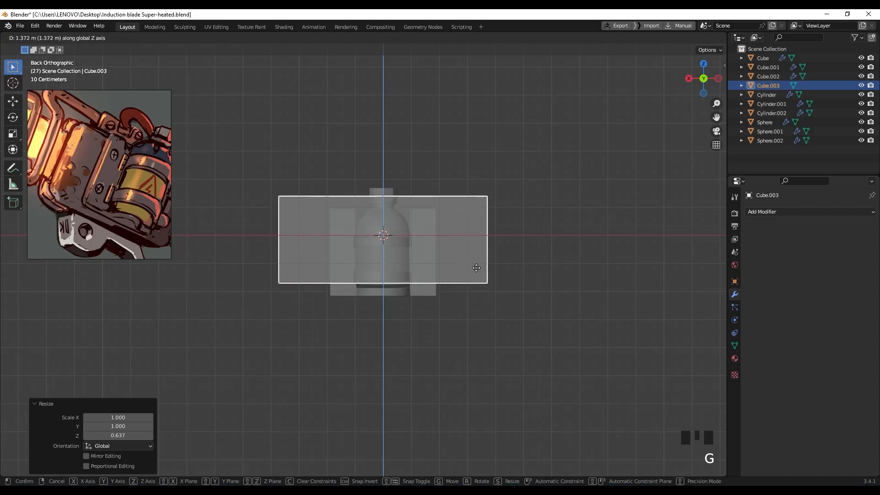
pyautogui.click(474, 285)
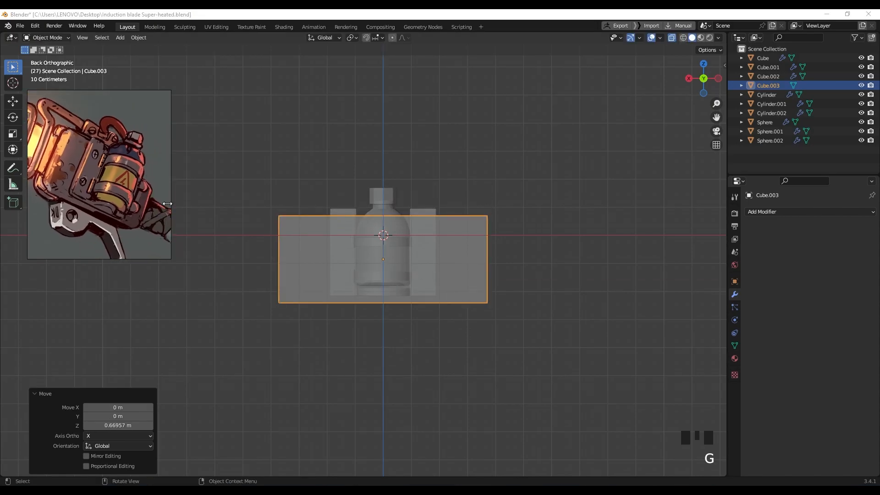
pyautogui.click(466, 248)
# Step: Thin the box along Y by a factor of about 0.193 and move it about -0.75 m along Y behind the bracket
pyautogui.moveTo(466, 248); pyautogui.dragTo(424, 274, button='middle')
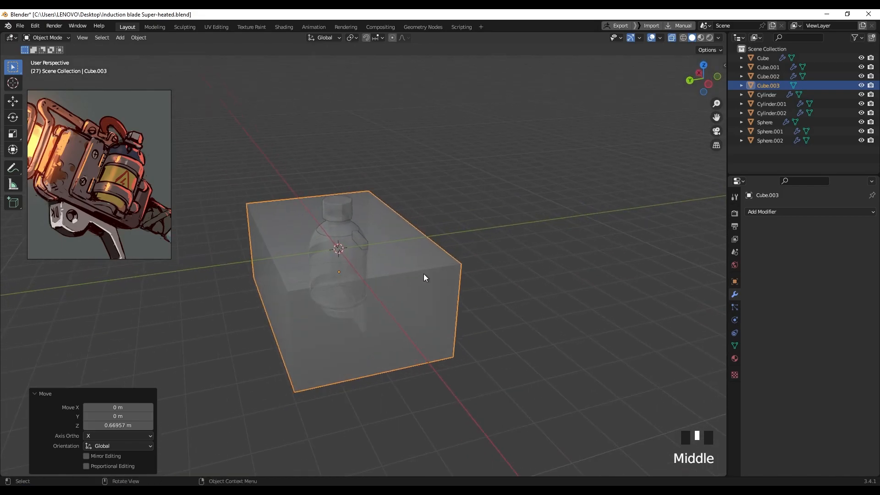
pyautogui.press('s')
pyautogui.press('y')
pyautogui.click(356, 275)
pyautogui.moveTo(355, 275); pyautogui.dragTo(351, 339, button='middle')
pyautogui.press('g')
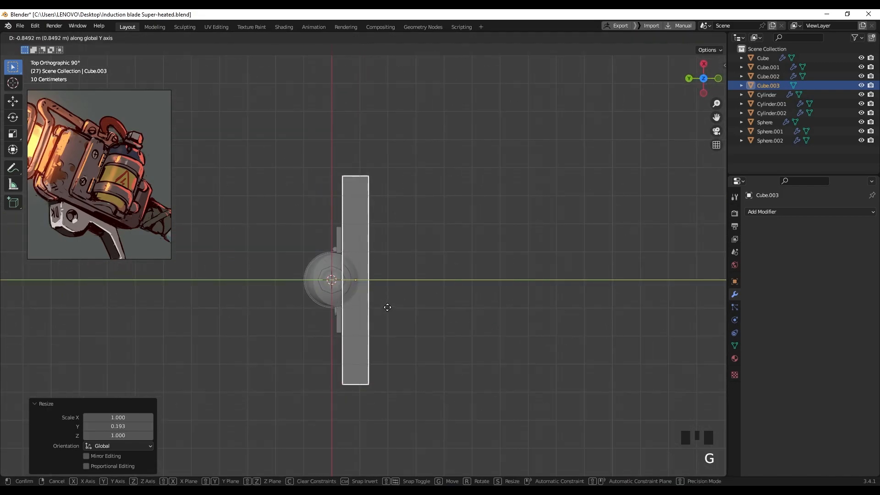
pyautogui.click(373, 307)
# Step: Narrow the box along X by a factor of about 0.818 and move it about 0.33 m along X
pyautogui.moveTo(373, 307); pyautogui.dragTo(521, 259, button='middle')
pyautogui.scroll(2, 446, 235)
pyautogui.press('s')
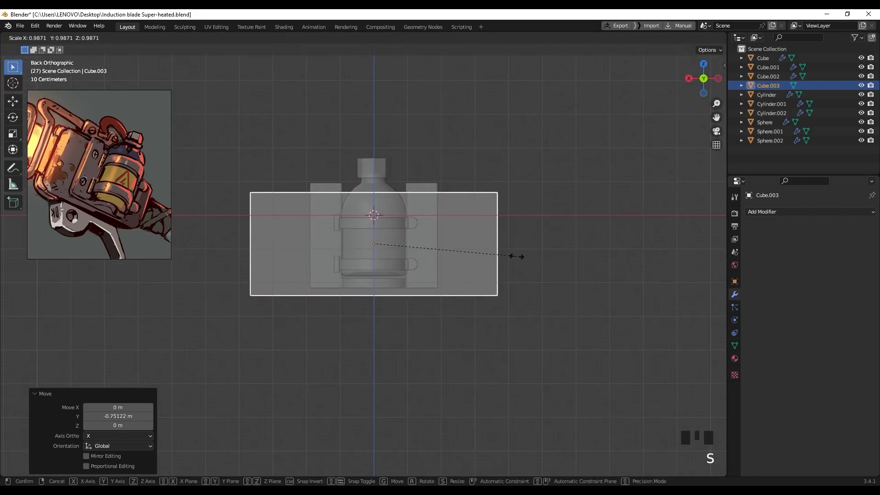
pyautogui.press('x')
pyautogui.click(492, 261)
pyautogui.press('g')
pyautogui.press('x')
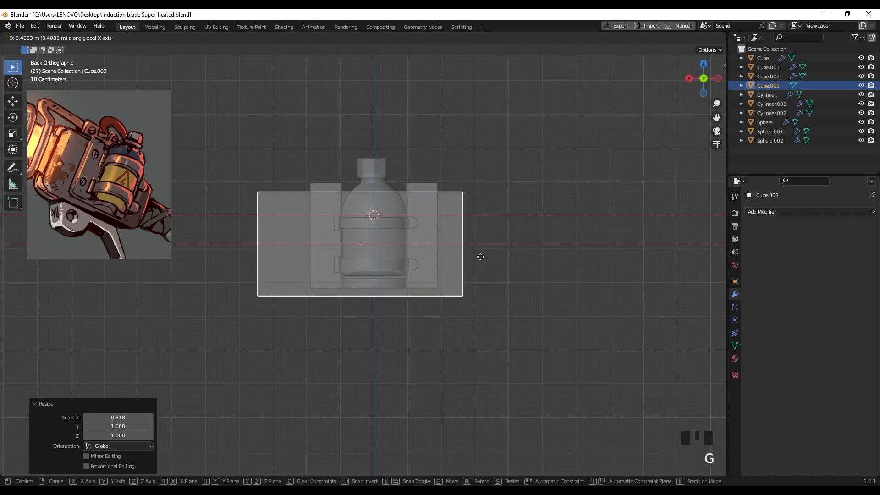
pyautogui.click(483, 257)
# Step: Widen the box along X by a factor of about 1.046, keeping its position
pyautogui.press('s')
pyautogui.press('x')
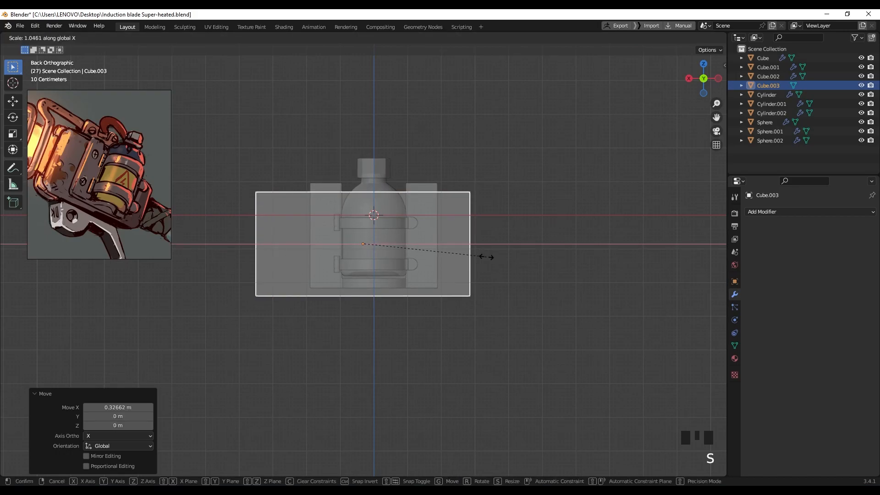
pyautogui.click(487, 257)
pyautogui.press('g')
pyautogui.press('x')
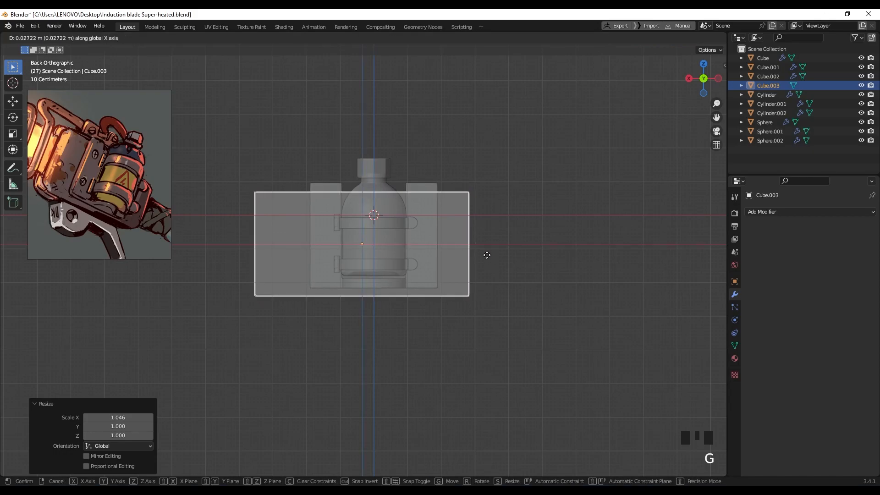
pyautogui.click(488, 255)
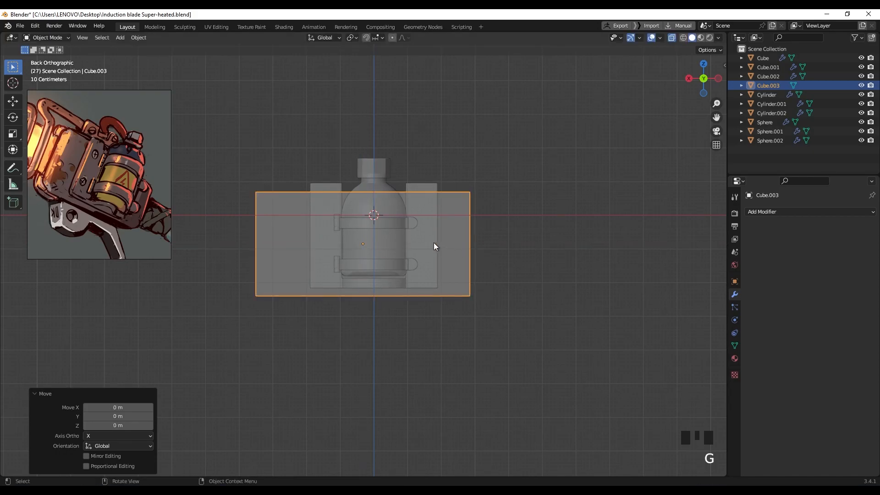
# Step: Apply the scale transform to the box behind the canister
pyautogui.moveTo(420, 243); pyautogui.dragTo(437, 245, button='middle')
pyautogui.hotkey('ctrl', 'a')
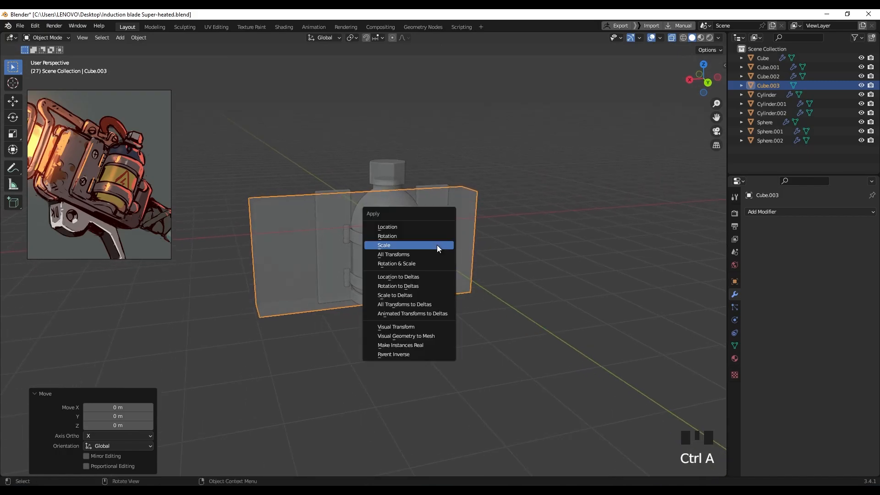
pyautogui.click(434, 246)
pyautogui.moveTo(224, 244); pyautogui.dragTo(315, 245, button='middle')
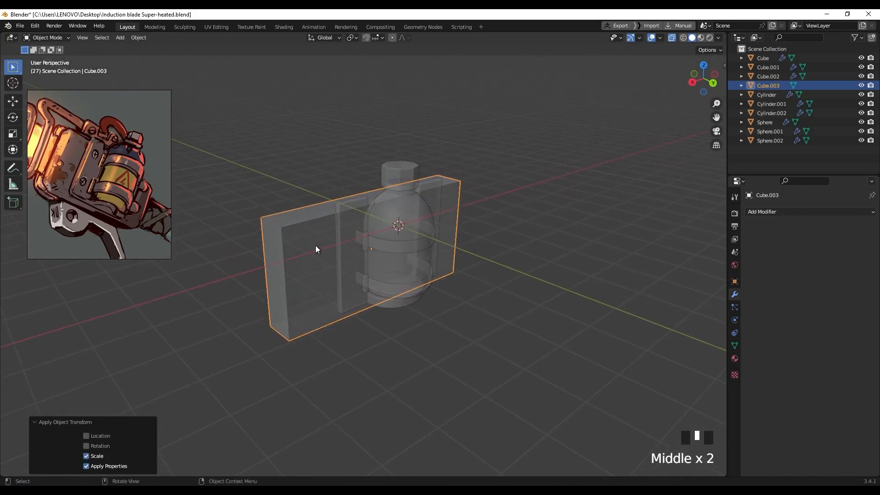
# Step: Isolate the box with X-ray off and add one vertical loop cut across it at a slide factor of about 0.348
pyautogui.press('/')
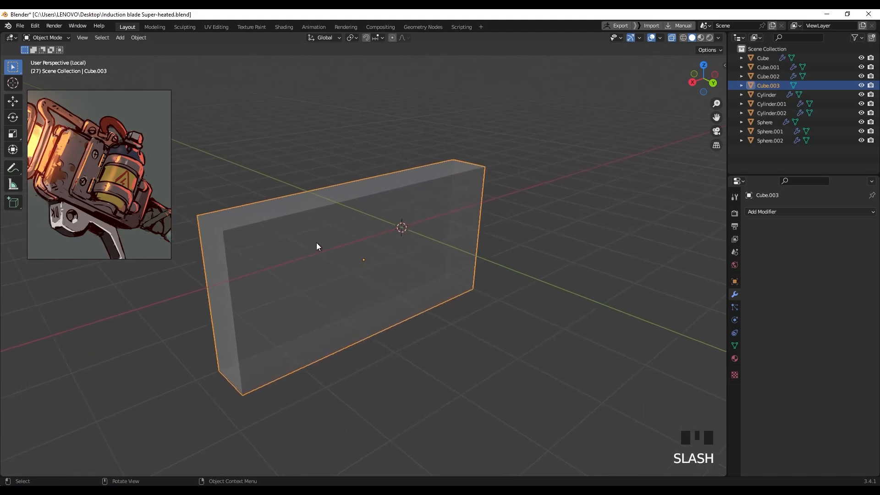
pyautogui.click(672, 38)
pyautogui.moveTo(462, 215); pyautogui.dragTo(431, 215, button='middle')
pyautogui.press('Tab')
pyautogui.hotkey('ctrl', 'r')
pyautogui.click(417, 195)
pyautogui.click(488, 193)
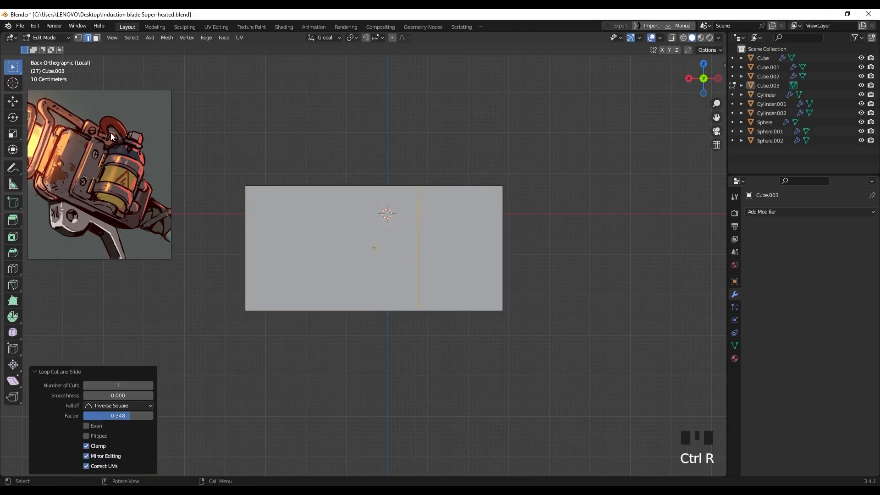
# Step: Lower the upper edge at the box's short end by about 0.407 m along Z to slope its top
pyautogui.moveTo(493, 192); pyautogui.dragTo(525, 207, button='middle')
pyautogui.click(520, 230)
pyautogui.press('g')
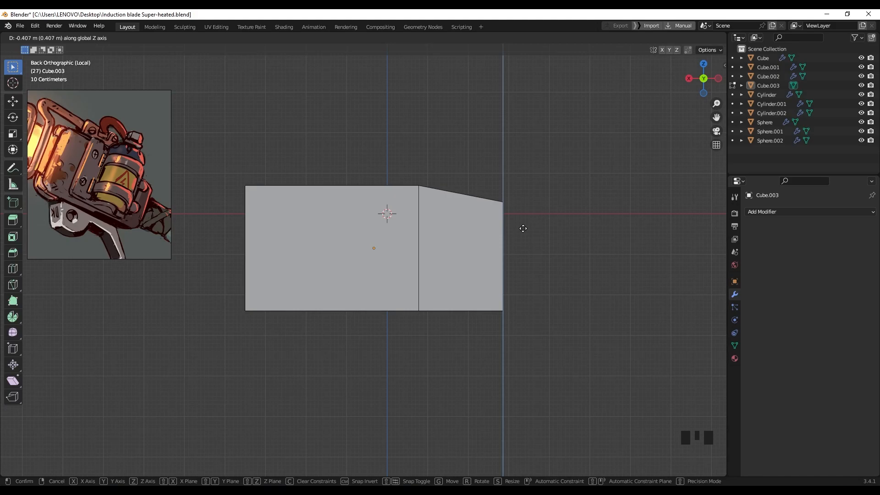
pyautogui.click(523, 228)
# Step: Select the large faces on both sides of the box and bevel them with a width of about 0.234 m and 1 segment
pyautogui.moveTo(387, 212); pyautogui.dragTo(335, 229, button='middle')
pyautogui.keyDown('alt'); pyautogui.click(328, 221); pyautogui.keyUp('alt')
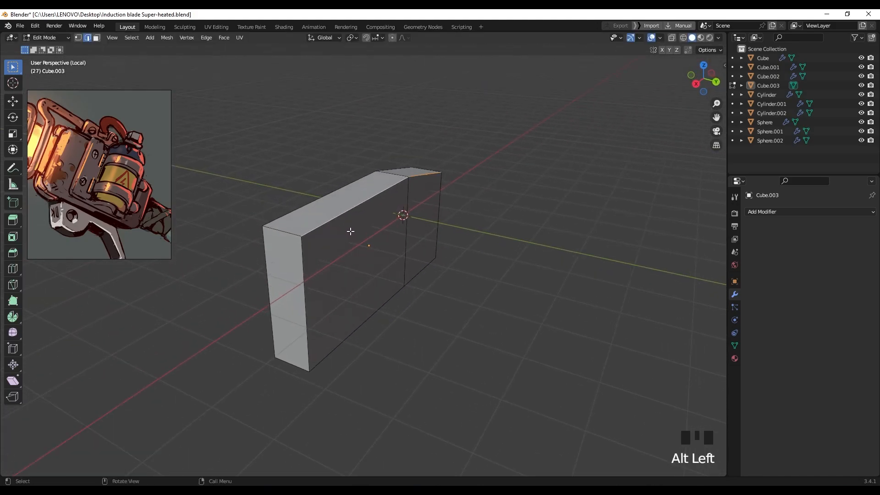
pyautogui.press('3')
pyautogui.click(398, 226)
pyautogui.moveTo(338, 238); pyautogui.dragTo(451, 225, button='middle')
pyautogui.keyDown('shift'); pyautogui.click(288, 231); pyautogui.keyUp('shift')
pyautogui.keyDown('shift'); pyautogui.click(342, 228); pyautogui.keyUp('shift')
pyautogui.moveTo(398, 229); pyautogui.dragTo(250, 240, button='middle')
pyautogui.keyDown('shift'); pyautogui.click(454, 232); pyautogui.keyUp('shift')
pyautogui.keyDown('shift'); pyautogui.moveTo(367, 221); pyautogui.dragTo(385, 223, button='middle'); pyautogui.keyUp('shift')
pyautogui.hotkey('ctrl', 'b')
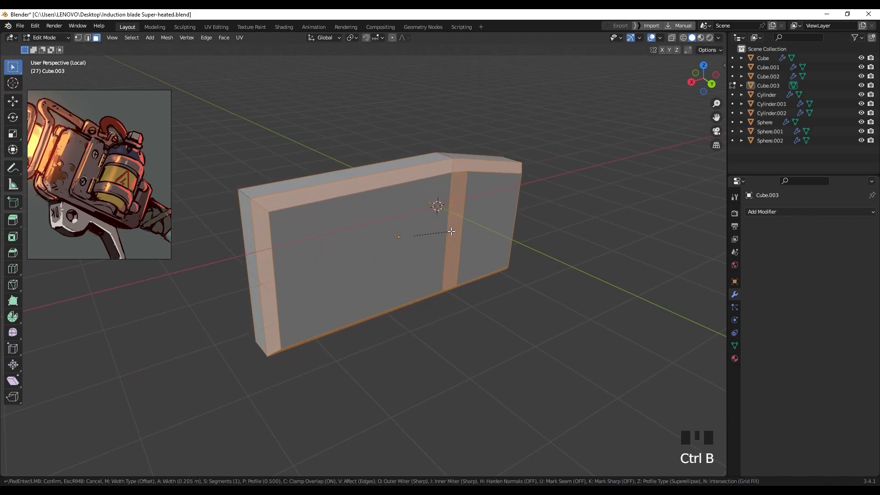
pyautogui.click(452, 231)
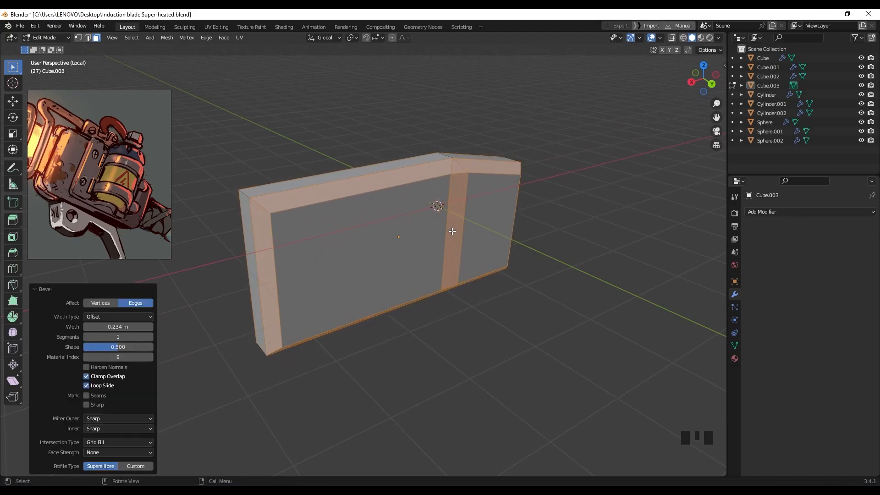
# Step: Round the box's outer corner edges with a bevel about 0.353 m wide and 4 segments
pyautogui.click(430, 250)
pyautogui.moveTo(534, 229); pyautogui.dragTo(546, 229, button='middle')
pyautogui.click(546, 230)
pyautogui.moveTo(436, 237); pyautogui.dragTo(462, 253, button='middle')
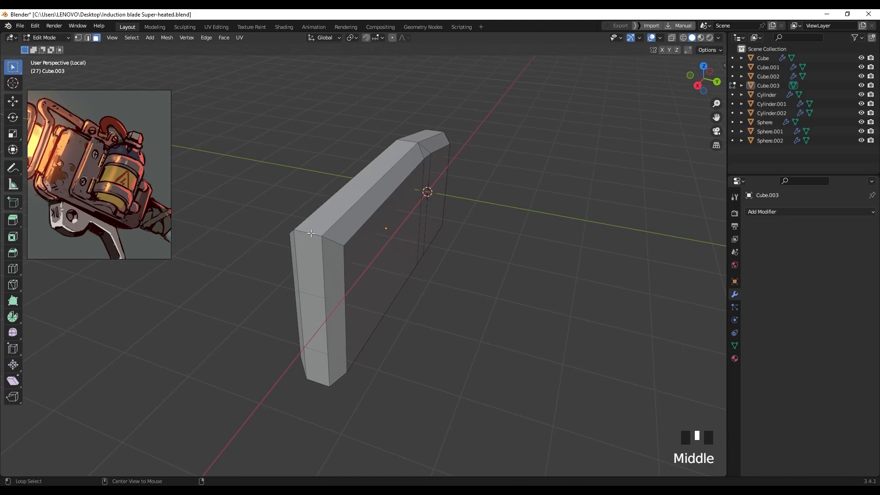
pyautogui.keyDown('alt'); pyautogui.click(339, 298); pyautogui.keyUp('alt')
pyautogui.press('2')
pyautogui.keyDown('alt'); pyautogui.click(335, 239); pyautogui.keyUp('alt')
pyautogui.moveTo(335, 240); pyautogui.dragTo(385, 216, button='middle')
pyautogui.hotkey('ctrl', 'b')
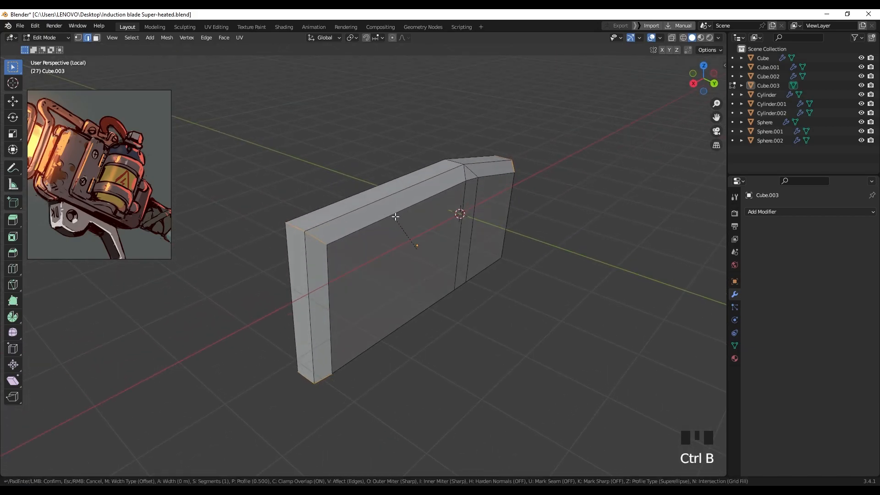
pyautogui.scroll(2, 460, 216)
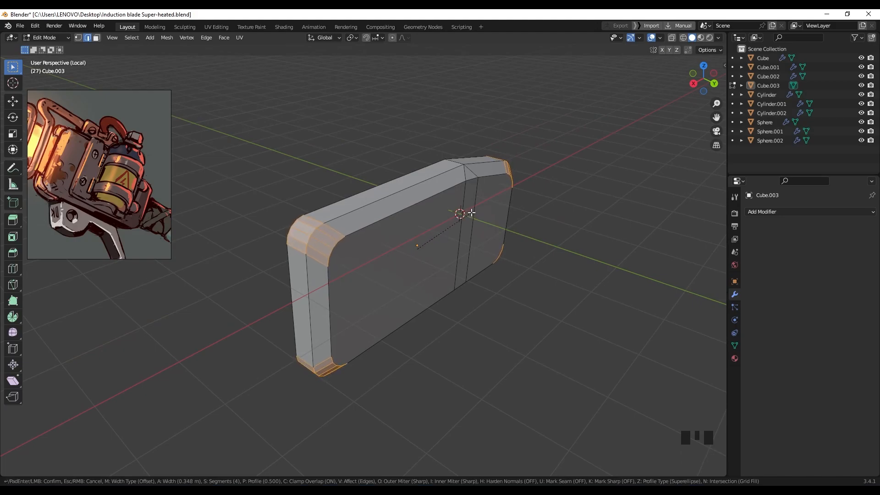
pyautogui.click(471, 212)
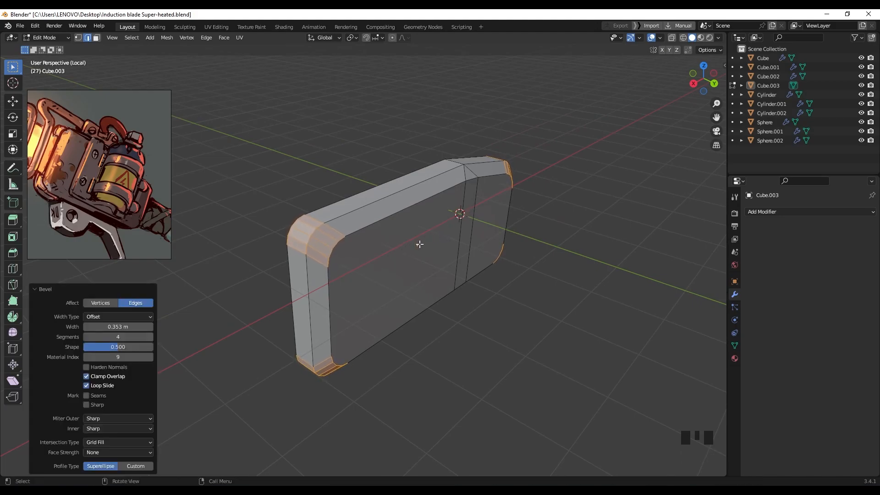
# Step: Dissolve the extra vertical edge beside the centre cut on both large sides of the box
pyautogui.moveTo(448, 254); pyautogui.dragTo(456, 220, button='middle')
pyautogui.click(477, 275)
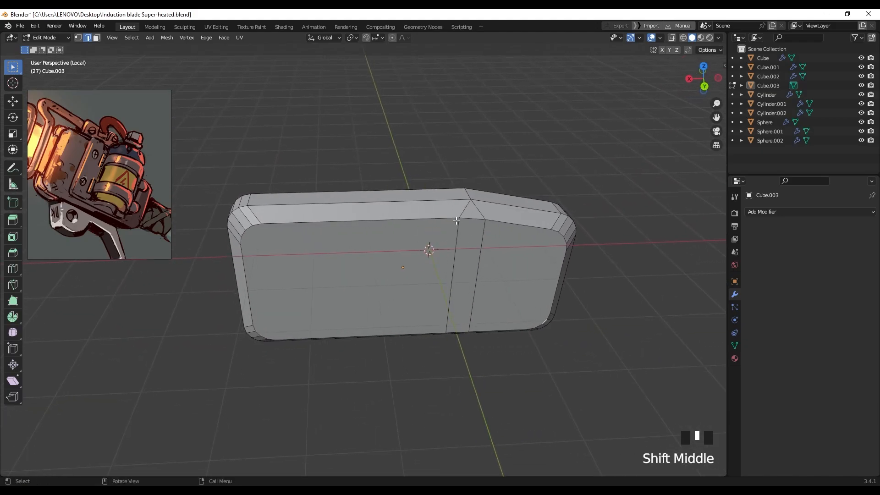
pyautogui.press('x')
pyautogui.click(485, 258)
pyautogui.moveTo(482, 257); pyautogui.dragTo(394, 204, button='middle')
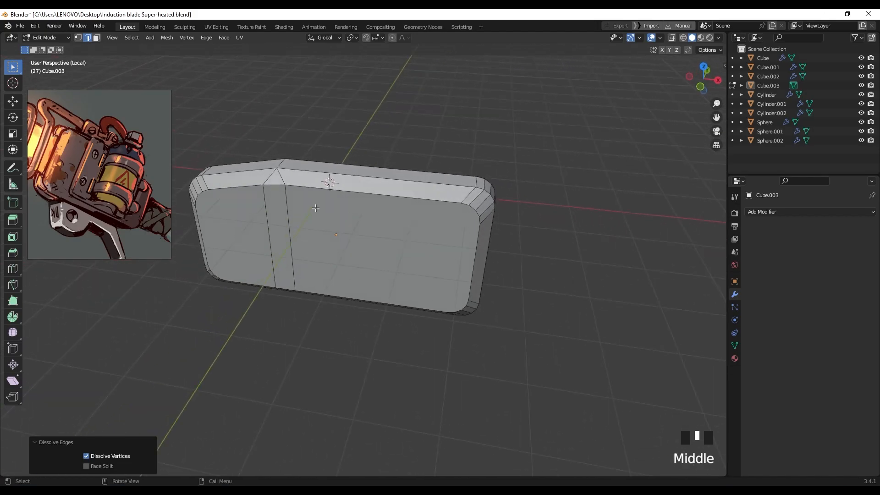
pyautogui.keyDown('alt'); pyautogui.click(286, 202); pyautogui.keyUp('alt')
pyautogui.press('x')
pyautogui.click(291, 185)
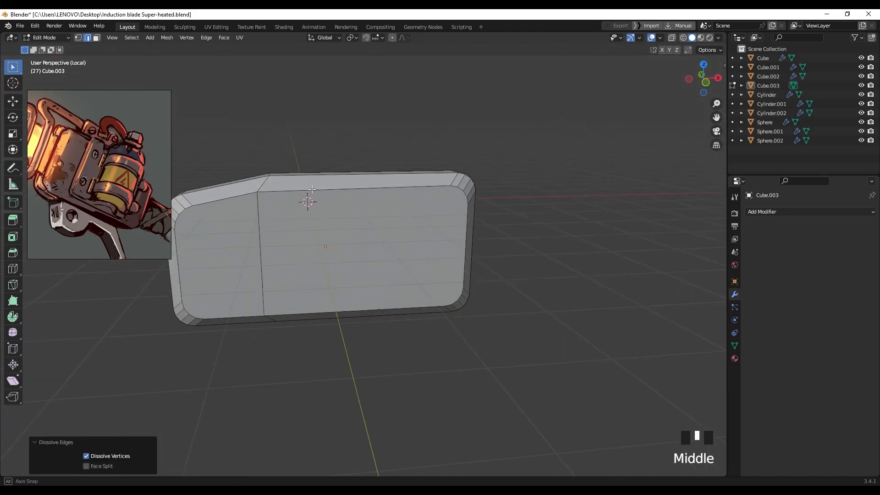
# Step: Straighten the remaining centre edge loop by scaling it to 0 along X, and move it about 0.122 m along X
pyautogui.press('z')
pyautogui.keyDown('alt'); pyautogui.click(345, 223); pyautogui.keyUp('alt')
pyautogui.moveTo(345, 224); pyautogui.dragTo(343, 204, button='middle')
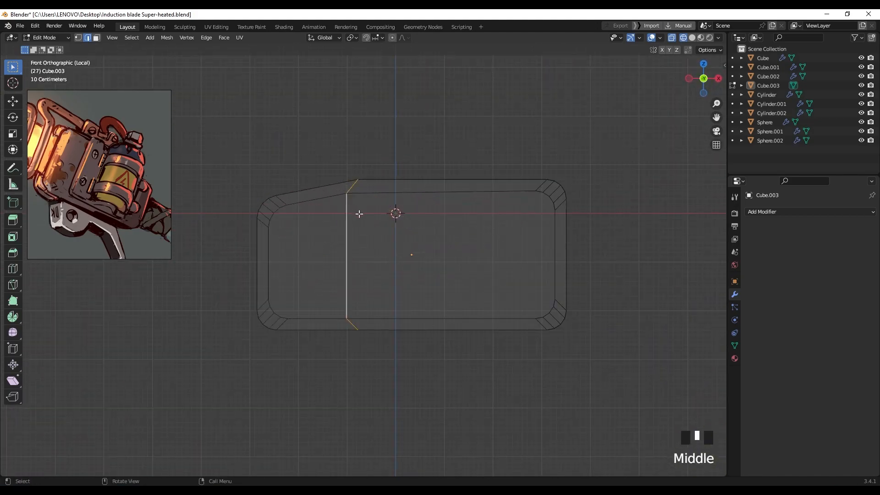
pyautogui.press('s')
pyautogui.press('x')
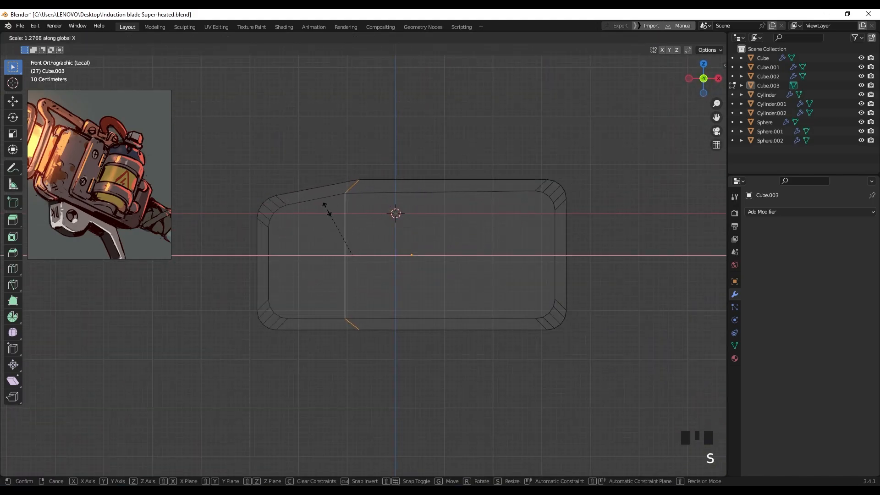
pyautogui.press('0')
pyautogui.press('Return')
pyautogui.press('g')
pyautogui.press('x')
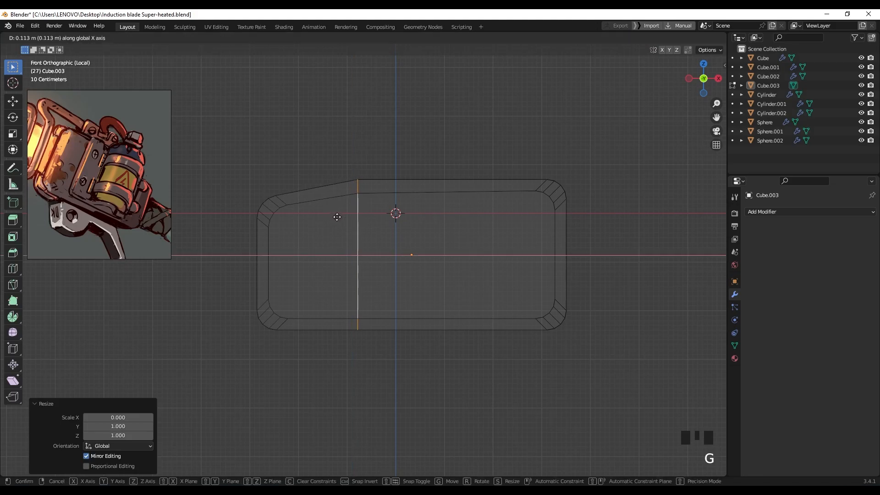
pyautogui.click(337, 217)
# Step: Add two supporting edge loops along one side's chamfer, sliding the second to a factor of about -0.701
pyautogui.scroll(-3, 345, 219)
pyautogui.press('z')
pyautogui.moveTo(381, 222)
pyautogui.mouseDown(button='middle')
pyautogui.moveTo(555, 247)
pyautogui.moveTo(586, 243)
pyautogui.mouseUp(button='middle')
pyautogui.scroll(2, 314, 237)
pyautogui.keyDown('shift'); pyautogui.moveTo(220, 239); pyautogui.dragTo(462, 222, button='middle'); pyautogui.keyUp('shift')
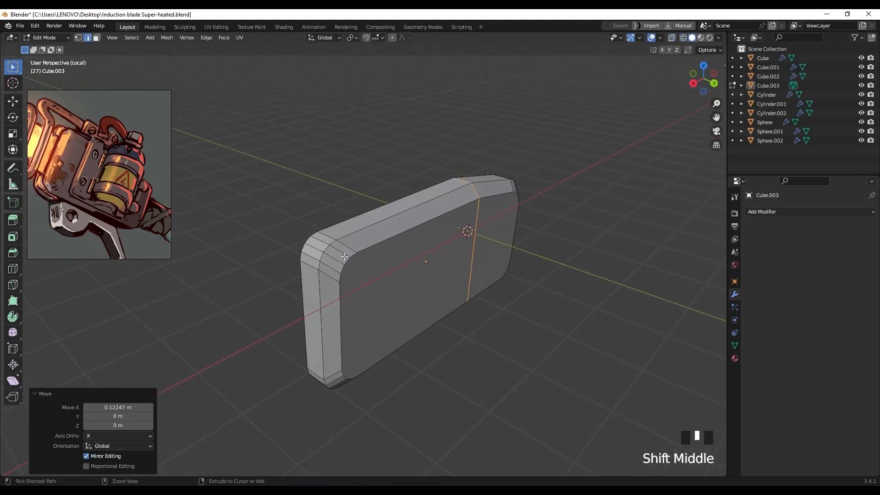
pyautogui.hotkey('ctrl', 'r')
pyautogui.click(333, 249)
pyautogui.click(334, 249)
pyautogui.scroll(4, 332, 259)
pyautogui.keyDown('shift'); pyautogui.moveTo(330, 265); pyautogui.dragTo(328, 232, button='middle'); pyautogui.keyUp('shift')
pyautogui.hotkey('ctrl', 'r')
pyautogui.click(335, 235)
pyautogui.click(347, 244)
# Step: Add two supporting edge loops near the borders of the opposite chamfer, the last at a factor of about -0.732
pyautogui.moveTo(279, 259); pyautogui.dragTo(336, 269, button='middle')
pyautogui.hotkey('ctrl', 'r')
pyautogui.click(336, 270)
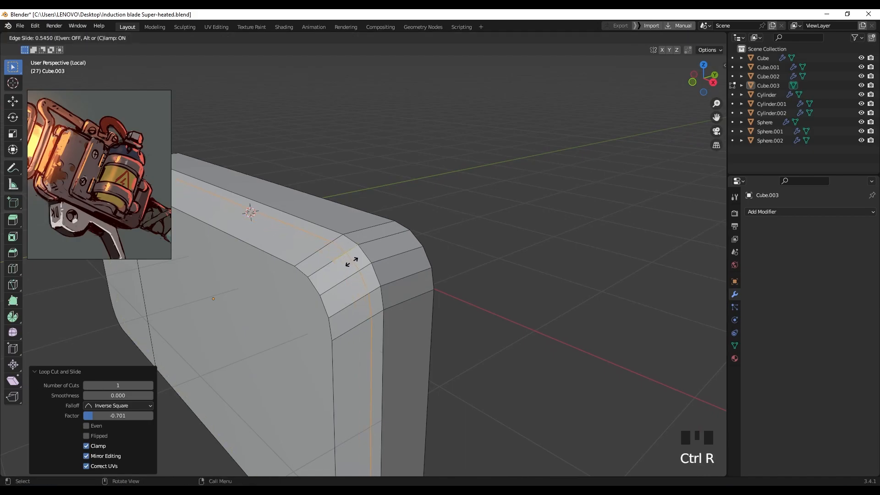
pyautogui.click(357, 260)
pyautogui.hotkey('ctrl', 'r')
pyautogui.click(328, 277)
pyautogui.click(319, 286)
# Step: Add two centred edge loops around the box's outer rim and spread them apart along Y by a factor of about 2.51
pyautogui.moveTo(319, 286); pyautogui.dragTo(332, 260, button='middle')
pyautogui.hotkey('ctrl', 'r')
pyautogui.scroll(1, 332, 260)
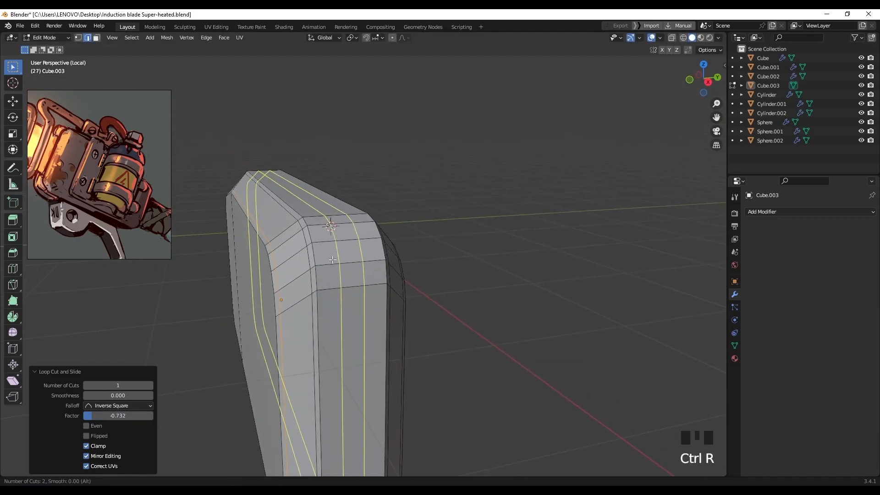
pyautogui.click(333, 260)
pyautogui.rightClick(335, 259)
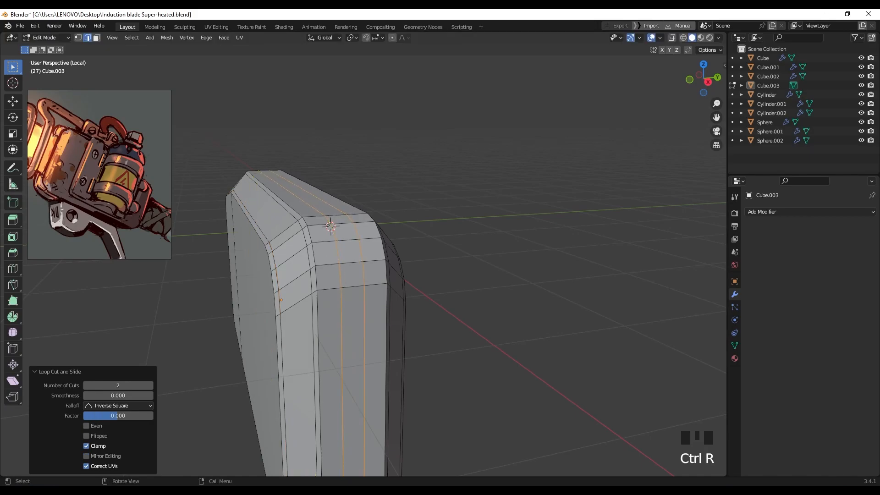
pyautogui.press('s')
pyautogui.press('y')
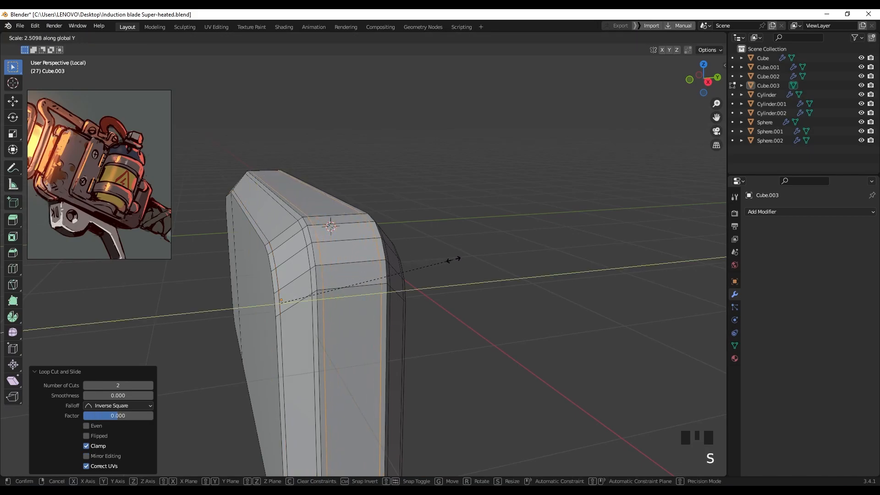
pyautogui.click(454, 260)
# Step: Add a Subdivision Surface modifier to the box with viewport levels set to 2
pyautogui.scroll(-3, 454, 260)
pyautogui.moveTo(454, 260); pyautogui.dragTo(470, 322, button='middle')
pyautogui.scroll(-2, 477, 293)
pyautogui.scroll(1, 378, 255)
pyautogui.moveTo(378, 255)
pyautogui.keyDown('shift'); pyautogui.mouseDown(button='middle')
pyautogui.moveTo(379, 264)
pyautogui.moveTo(383, 256)
pyautogui.mouseUp(button='middle'); pyautogui.keyUp('shift')
pyautogui.press('Tab')
pyautogui.press('Tab')
pyautogui.click(767, 211)
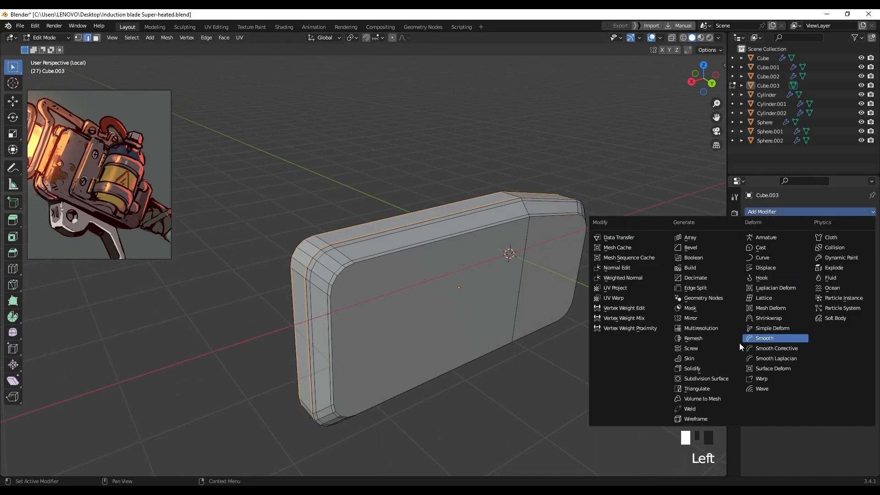
pyautogui.click(723, 379)
pyautogui.click(860, 251)
pyautogui.moveTo(420, 280); pyautogui.dragTo(456, 288, button='middle')
pyautogui.press('Tab')
pyautogui.scroll(2, 439, 305)
# Step: Select the large faces on both sides of the box and inset them with a thickness of about 0.103 m
pyautogui.press('Tab')
pyautogui.click(464, 300)
pyautogui.press('3')
pyautogui.click(468, 299)
pyautogui.click(550, 284)
pyautogui.keyDown('shift'); pyautogui.click(428, 300); pyautogui.keyUp('shift')
pyautogui.moveTo(429, 301); pyautogui.dragTo(485, 268, button='middle')
pyautogui.keyDown('shift'); pyautogui.click(235, 308); pyautogui.keyUp('shift')
pyautogui.keyDown('shift'); pyautogui.moveTo(235, 308); pyautogui.dragTo(435, 287, button='middle'); pyautogui.keyUp('shift')
pyautogui.keyDown('shift'); pyautogui.click(257, 312); pyautogui.keyUp('shift')
pyautogui.moveTo(617, 273); pyautogui.dragTo(460, 259, button='middle')
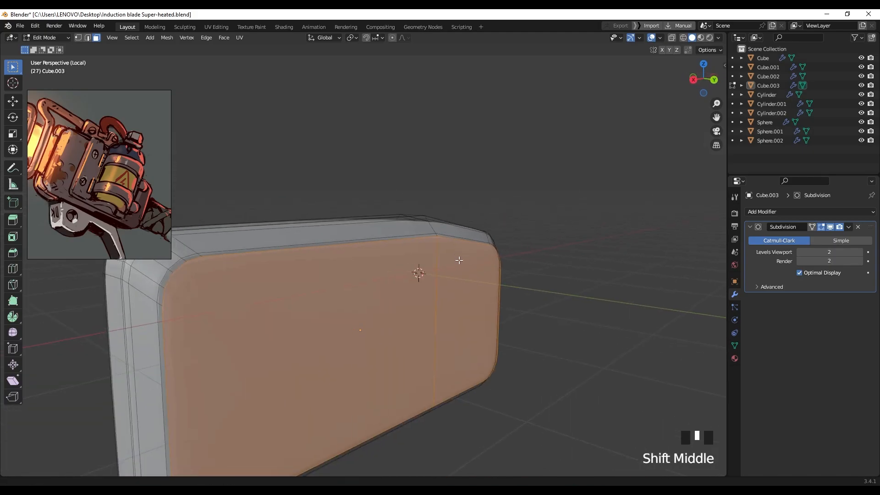
pyautogui.press('i')
pyautogui.click(456, 261)
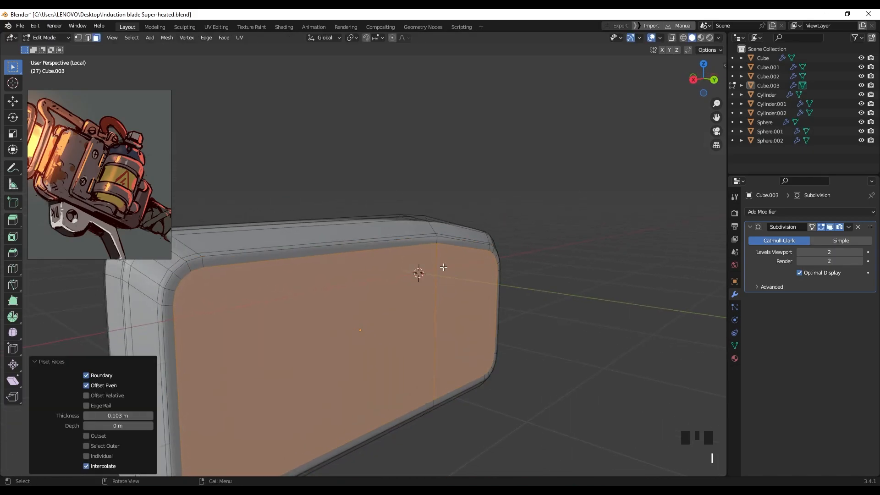
# Step: Shade the box smooth in Object Mode
pyautogui.press('Tab')
pyautogui.scroll(-2, 384, 265)
pyautogui.keyDown('shift'); pyautogui.moveTo(384, 266); pyautogui.dragTo(368, 226, button='middle'); pyautogui.keyUp('shift')
pyautogui.click(348, 244)
pyautogui.rightClick(348, 244)
pyautogui.click(345, 224)
pyautogui.scroll(-1, 337, 246)
# Step: Leave the box's isolated view to show the whole model, and save the file
pyautogui.press('/')
pyautogui.hotkey('ctrl', 's')
pyautogui.scroll(5, 248, 222)
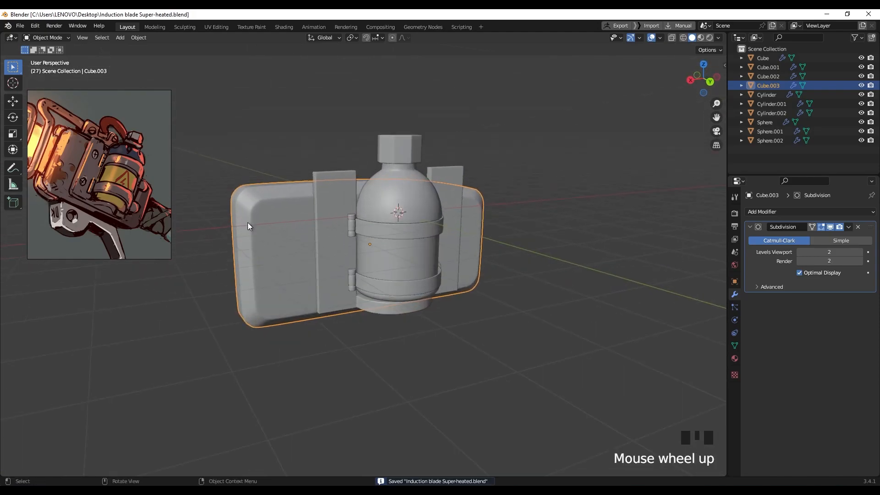
pyautogui.keyDown('shift'); pyautogui.moveTo(247, 222); pyautogui.dragTo(361, 256, button='middle'); pyautogui.keyUp('shift')
pyautogui.scroll(2, 326, 232)
pyautogui.scroll(-6, 311, 266)
# Step: Enlarge the trigger lever in the reference image and add a plane in the back view
pyautogui.click(285, 304)
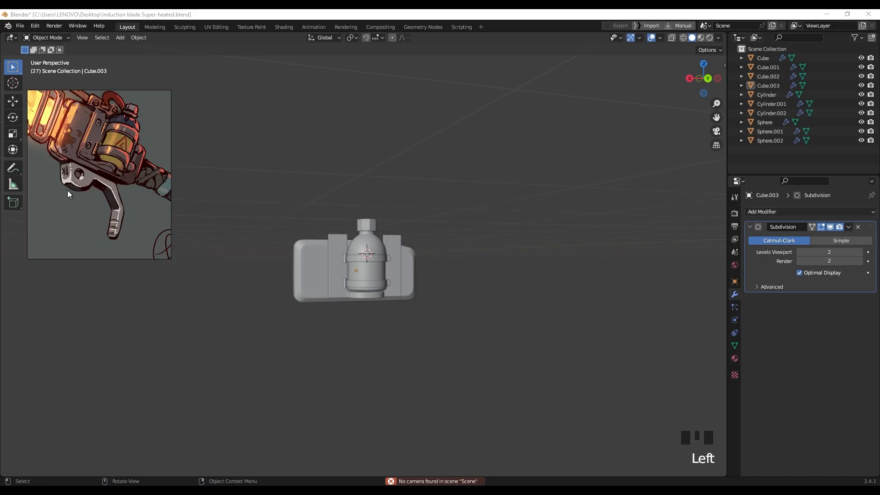
pyautogui.scroll(3, 67, 190)
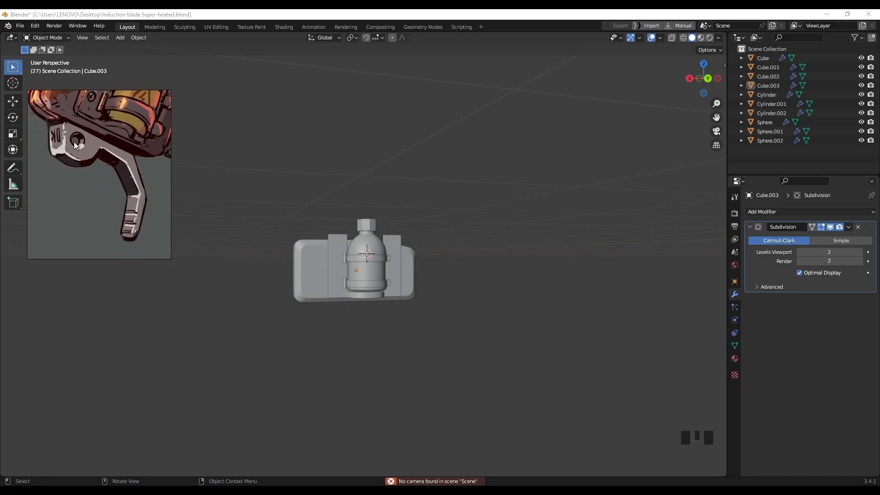
pyautogui.scroll(2, 383, 315)
pyautogui.moveTo(383, 315); pyautogui.dragTo(349, 276, button='middle')
pyautogui.scroll(1, 361, 313)
pyautogui.hotkey('shift', 'a')
pyautogui.moveTo(380, 285)
pyautogui.click(434, 287)
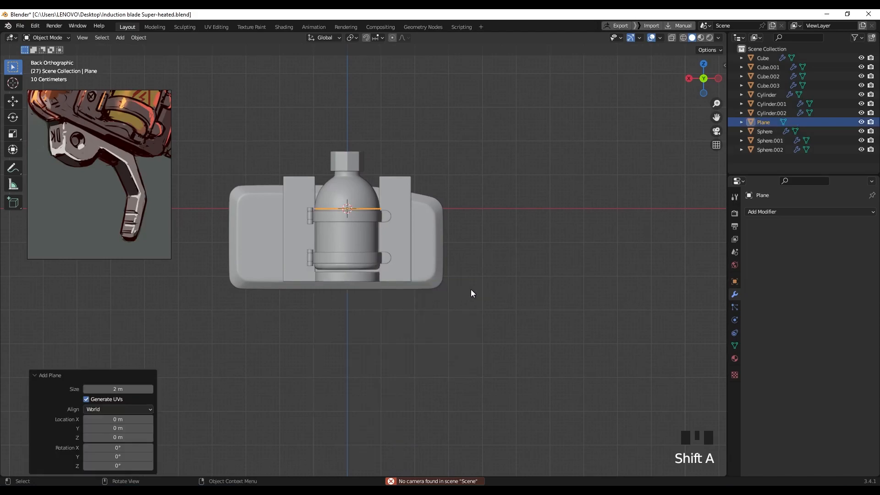
# Step: Move the plane about -2.9 m along Z below the canister and rotate it 90° about X
pyautogui.press('g')
pyautogui.click(466, 374)
pyautogui.press('r')
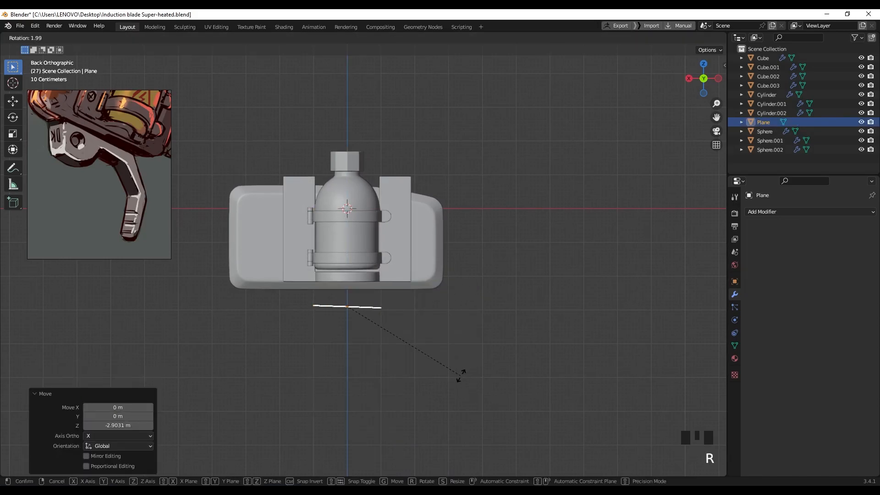
pyautogui.write('x90')
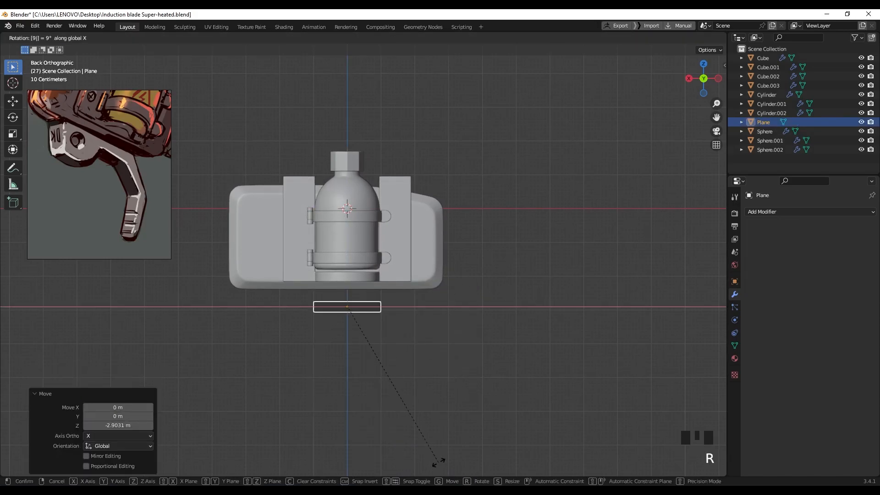
pyautogui.press('Return')
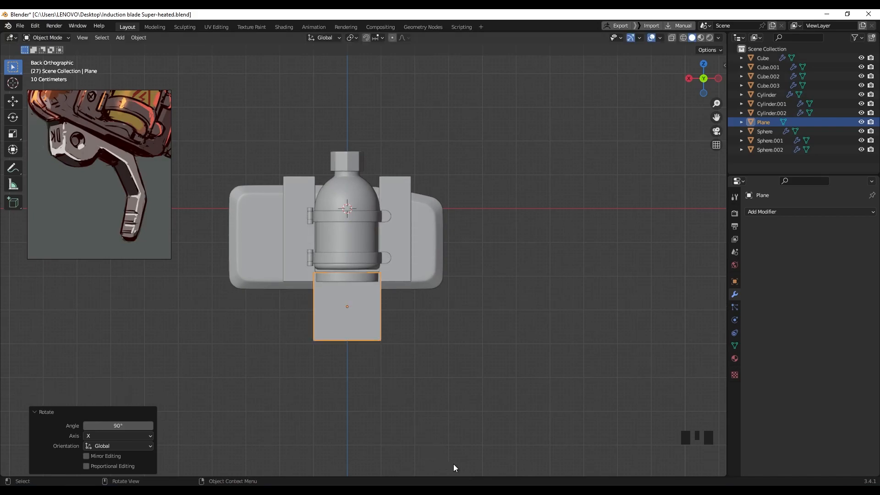
# Step: Scale the plane by a factor of about 0.618 and shift it along X under the hinged side of the canister
pyautogui.moveTo(362, 329)
pyautogui.keyDown('shift'); pyautogui.mouseDown(button='middle')
pyautogui.moveTo(378, 348)
pyautogui.moveTo(365, 320)
pyautogui.mouseUp(button='middle'); pyautogui.keyUp('shift')
pyautogui.press('s')
pyautogui.click(375, 341)
pyautogui.scroll(2, 353, 331)
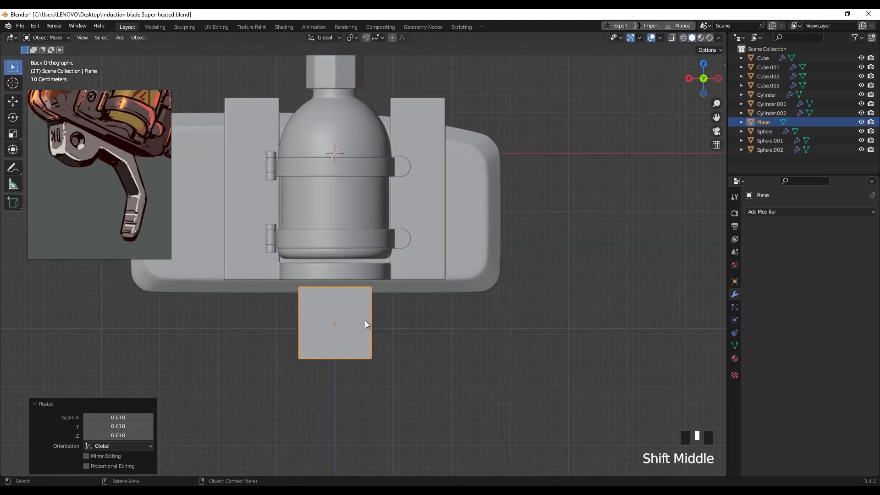
pyautogui.press('g')
pyautogui.click(316, 320)
# Step: Apply the scale transform to the plane below the canister
pyautogui.scroll(1, 308, 327)
pyautogui.keyDown('shift'); pyautogui.moveTo(301, 331); pyautogui.dragTo(329, 334, button='middle'); pyautogui.keyUp('shift')
pyautogui.hotkey('ctrl', 'a')
pyautogui.click(346, 315)
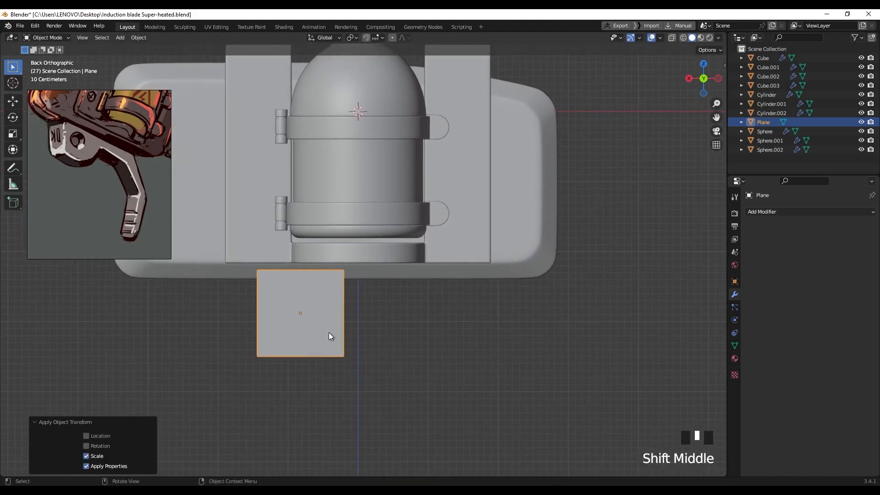
# Step: Add a horizontal loop cut across the plane, slid slightly above its middle
pyautogui.scroll(1, 336, 333)
pyautogui.press('Tab')
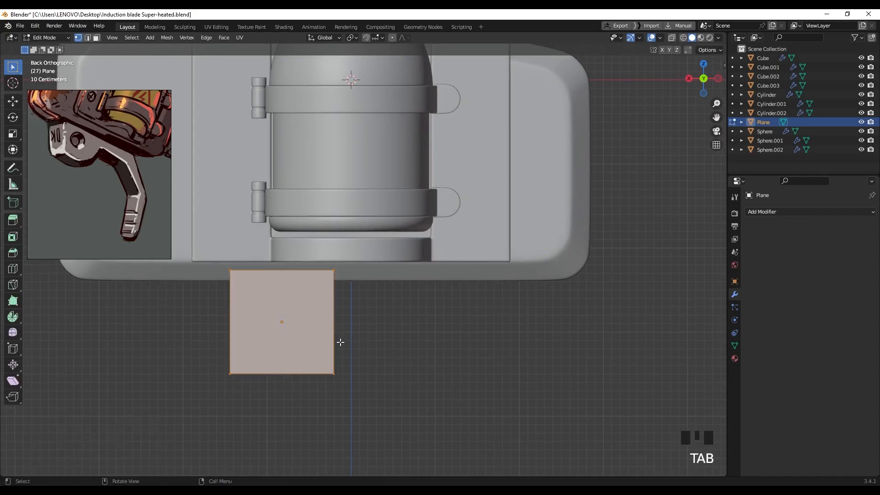
pyautogui.hotkey('ctrl', 'r')
pyautogui.click(338, 350)
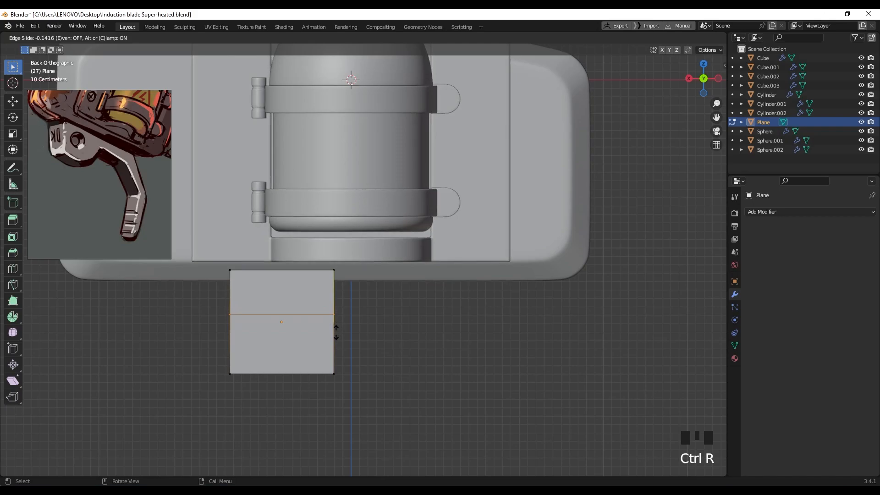
pyautogui.click(342, 262)
# Step: Extrude the plane's upper side edge about -1.43 m along X beneath the canister
pyautogui.moveTo(342, 266); pyautogui.dragTo(323, 328)
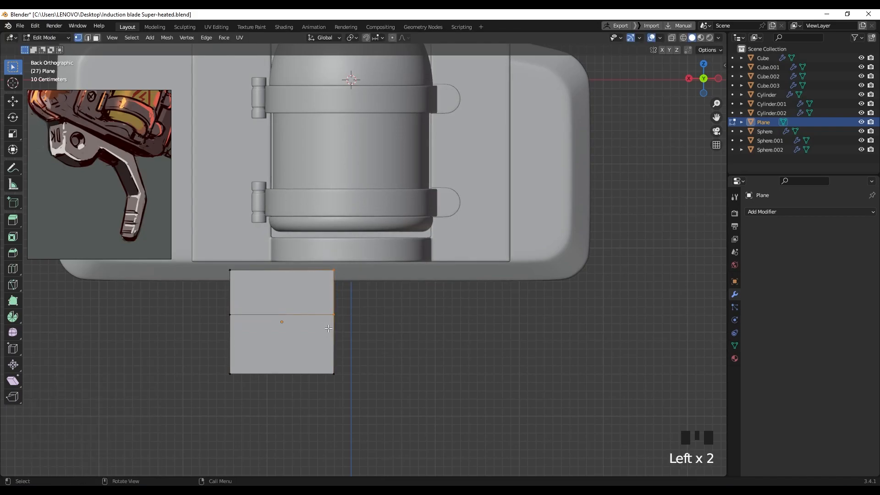
pyautogui.press('e')
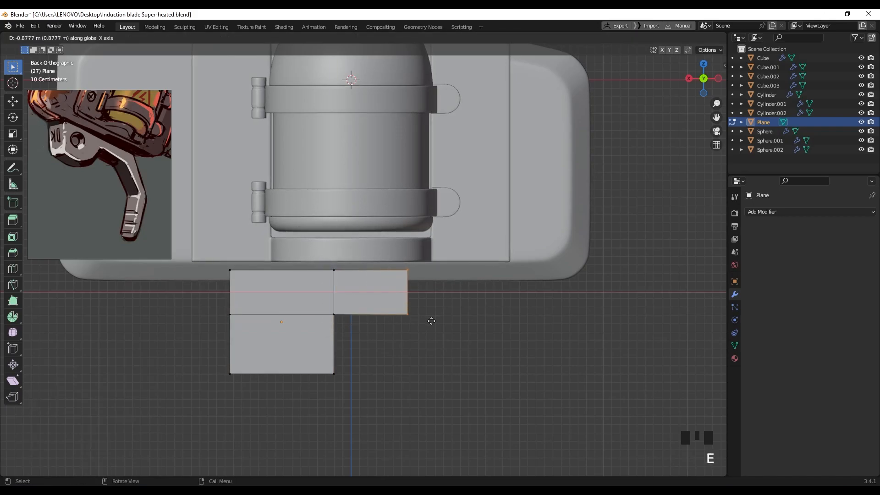
pyautogui.click(478, 324)
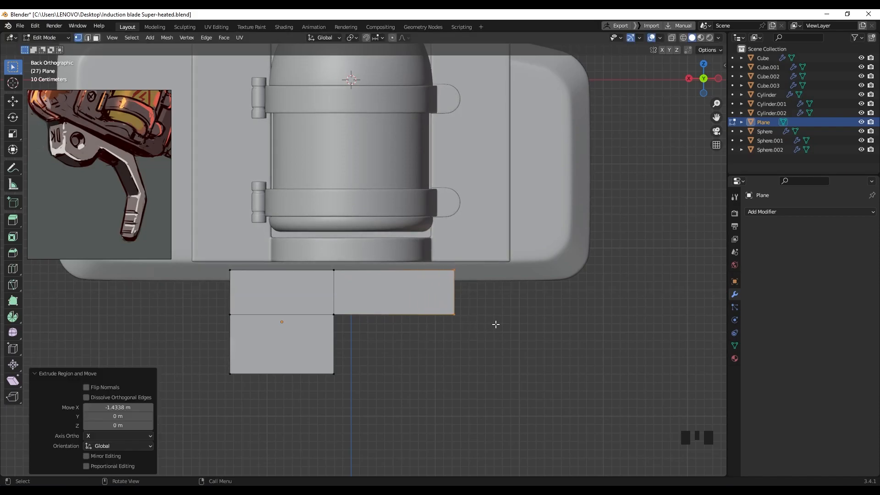
# Step: Extrude the arm's end edge diagonally by about -0.99 m in X and -0.76 m in Z, and rotate the new edge square to the slope
pyautogui.press('e')
pyautogui.click(580, 388)
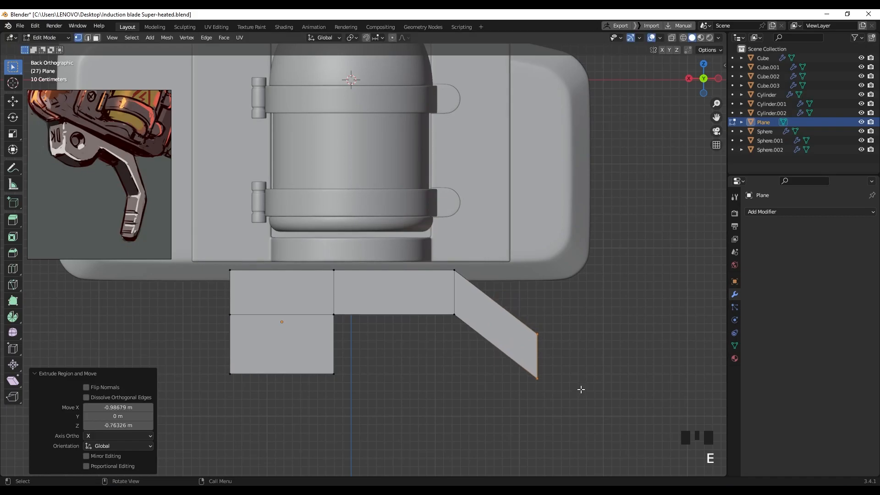
pyautogui.press('r')
pyautogui.click(572, 417)
# Step: Rotate the edge at the arm's first bend about 17° and nudge it into place
pyautogui.moveTo(485, 252); pyautogui.dragTo(425, 352)
pyautogui.press('r')
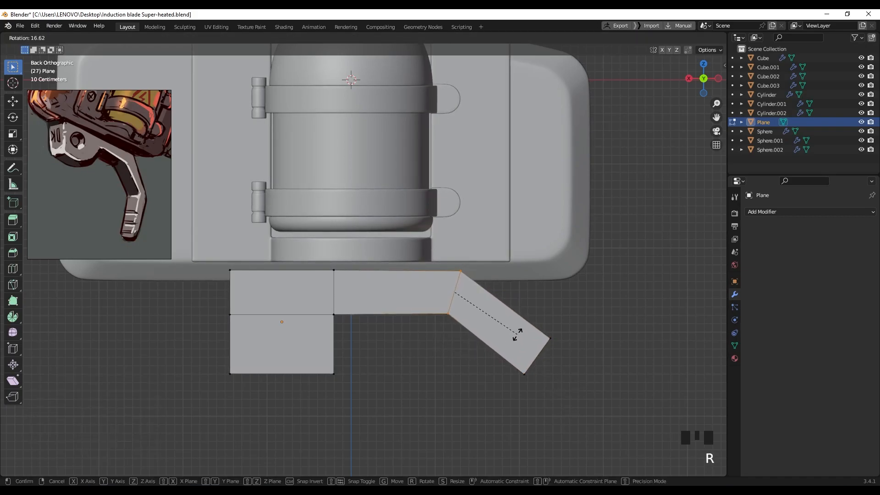
pyautogui.click(517, 334)
pyautogui.press('g')
pyautogui.click(516, 332)
# Step: Extrude the arm's end edge about -1.27 m along Z and rotate it to form the lever's lower section
pyautogui.moveTo(568, 324); pyautogui.dragTo(514, 389)
pyautogui.keyDown('shift'); pyautogui.moveTo(525, 392); pyautogui.dragTo(550, 334, button='middle'); pyautogui.keyUp('shift')
pyautogui.press('e')
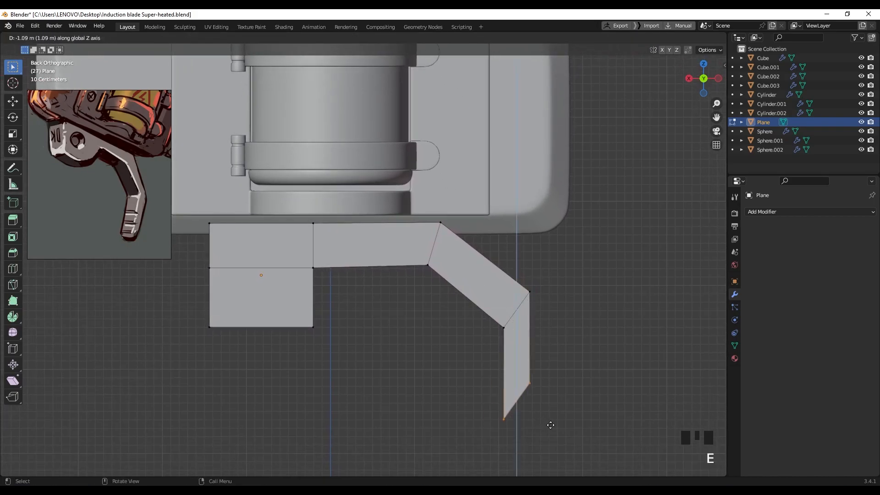
pyautogui.click(552, 440)
pyautogui.press('r')
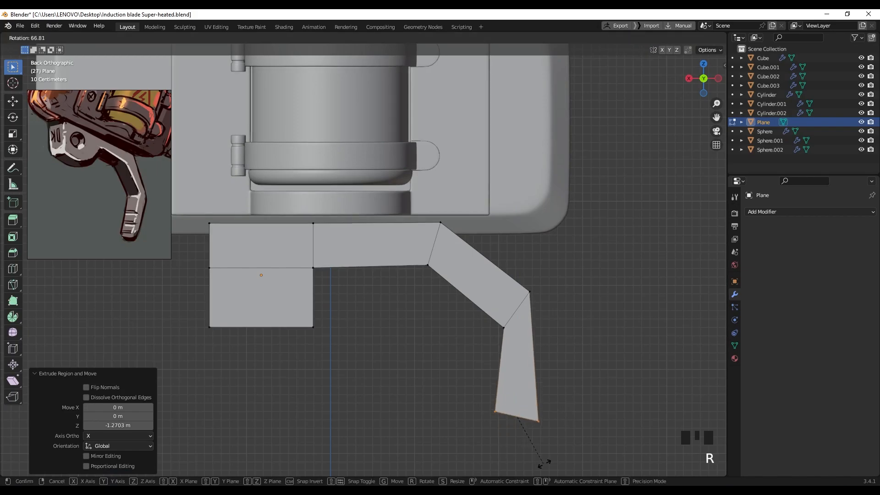
pyautogui.click(550, 445)
# Step: Rotate the edge at the lever's lower bend about 17.5° and the tip edge by -13.9°
pyautogui.moveTo(546, 273); pyautogui.dragTo(500, 339)
pyautogui.press('r')
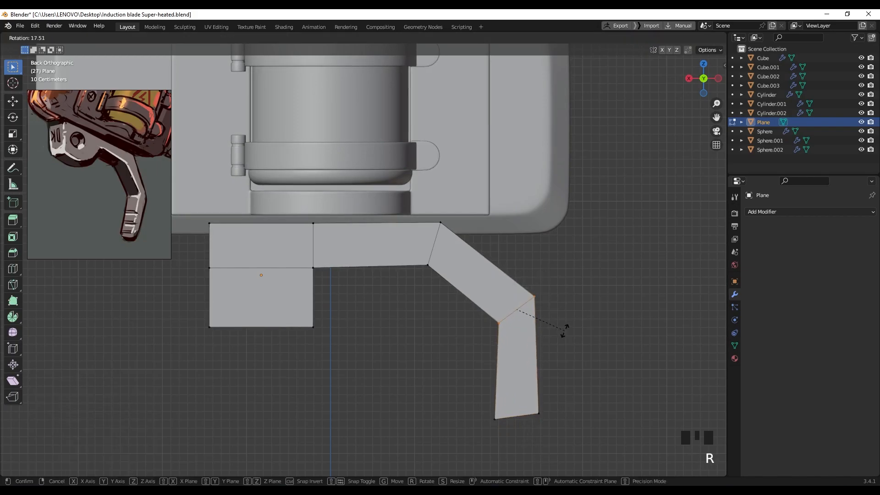
pyautogui.click(565, 331)
pyautogui.keyDown('shift'); pyautogui.moveTo(554, 408); pyautogui.dragTo(545, 384, button='middle'); pyautogui.keyUp('shift')
pyautogui.moveTo(549, 367); pyautogui.dragTo(441, 426)
pyautogui.press('r')
pyautogui.click(600, 361)
pyautogui.press('s')
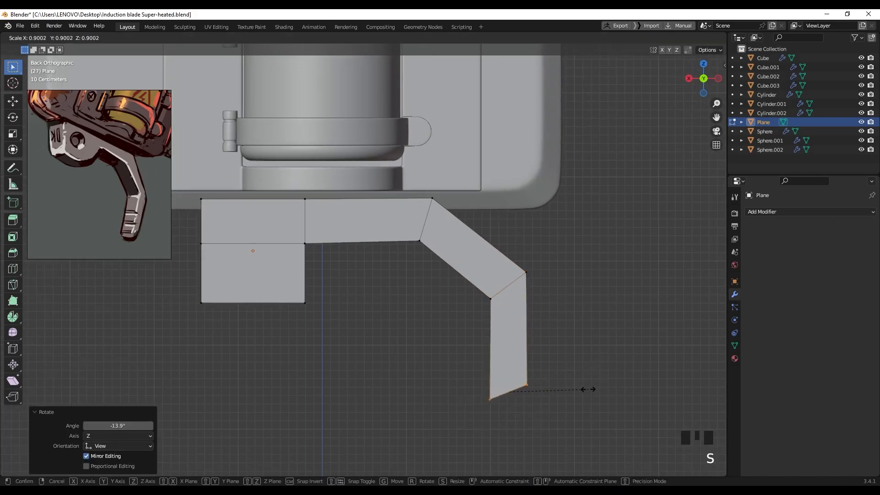
pyautogui.click(587, 389)
pyautogui.scroll(2, 145, 246)
pyautogui.moveTo(144, 245); pyautogui.dragTo(138, 244)
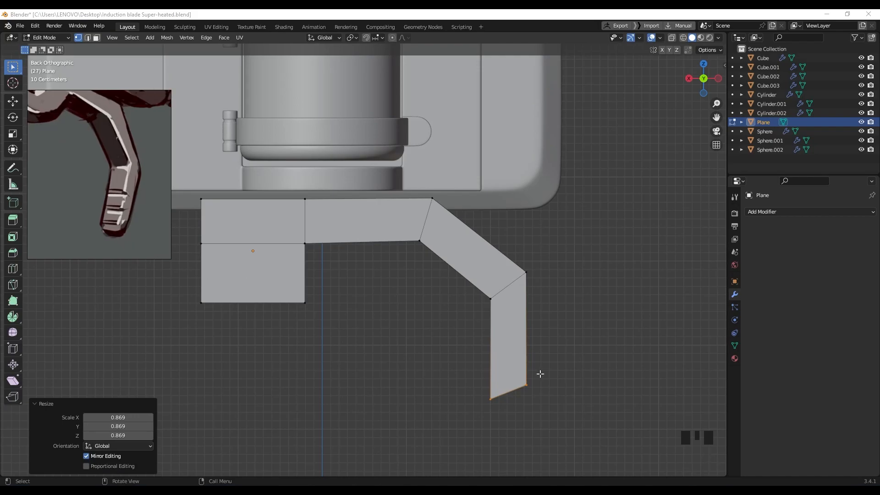
pyautogui.keyDown('shift'); pyautogui.moveTo(502, 389); pyautogui.dragTo(507, 368, button='middle'); pyautogui.keyUp('shift')
pyautogui.hotkey('ctrl', 'b')
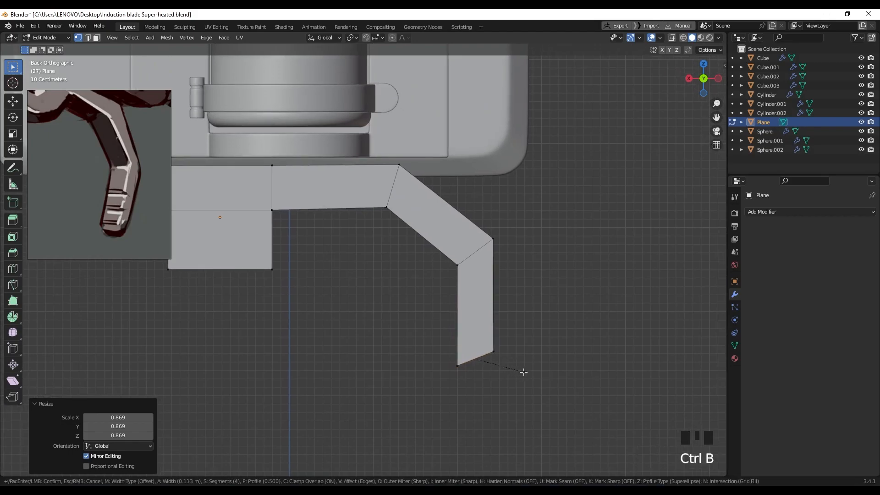
pyautogui.rightClick(558, 366)
pyautogui.hotkey('ctrl', 'z')
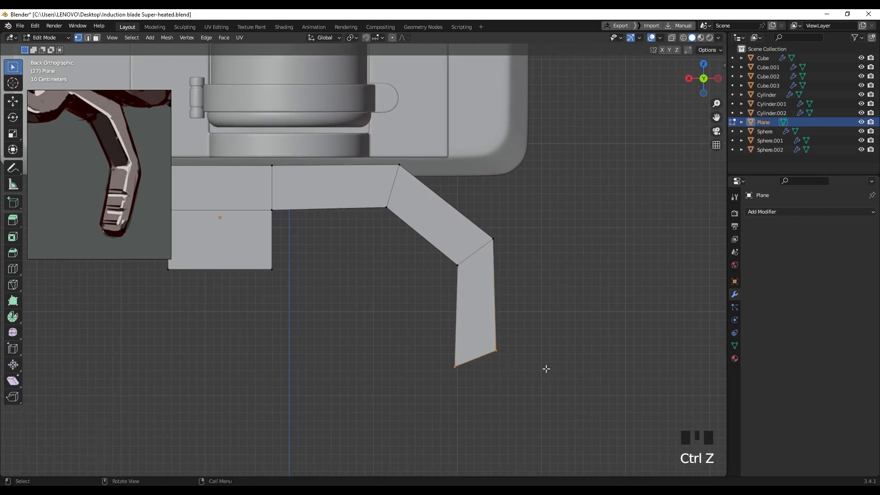
# Step: Bevel the two tip vertices of the lever by about 0.11 m with one segment and scale the tip slightly narrower
pyautogui.hotkey('ctrl', 'shift', 'b')
pyautogui.scroll(-3, 557, 370)
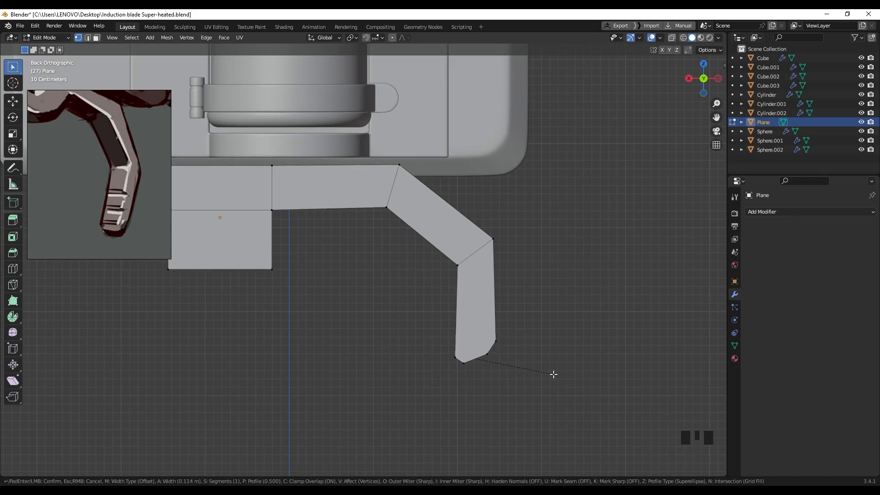
pyautogui.click(552, 374)
pyautogui.press('s')
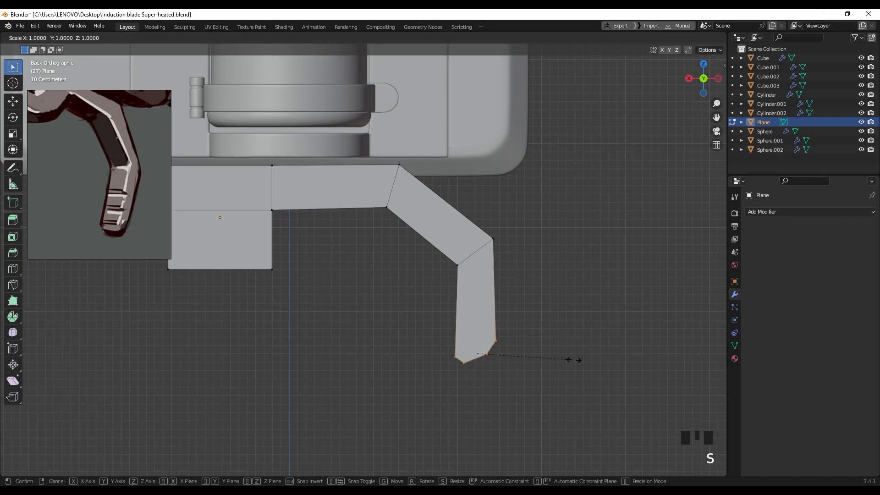
pyautogui.click(568, 359)
# Step: Nudge the outer vertex of the lever's lower bend by about 0.02 m in X and -0.02 m in Z
pyautogui.click(508, 250)
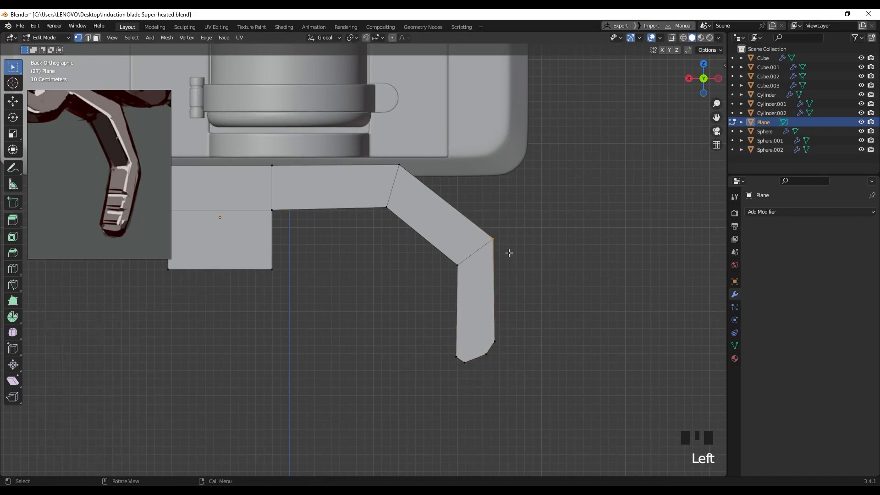
pyautogui.press('g')
pyautogui.click(513, 249)
# Step: Bevel the mounting block's lower corner vertex on the lever side with two segments
pyautogui.keyDown('shift'); pyautogui.moveTo(373, 294); pyautogui.dragTo(478, 312, button='middle'); pyautogui.keyUp('shift')
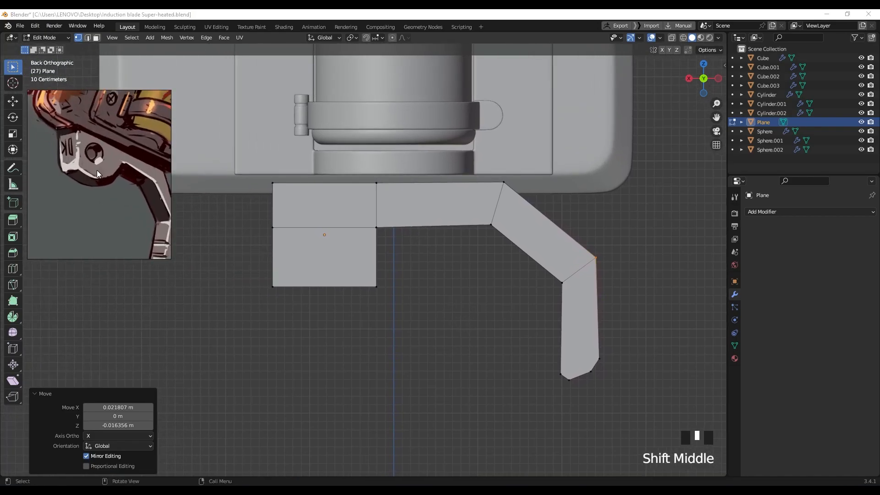
pyautogui.moveTo(388, 276); pyautogui.dragTo(358, 308)
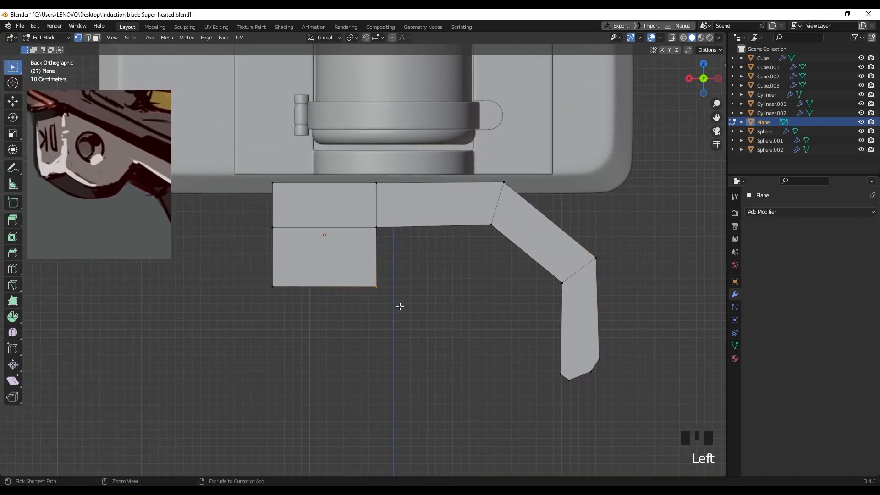
pyautogui.hotkey('ctrl', 'shift', 'b')
pyautogui.scroll(1, 472, 299)
pyautogui.click(475, 296)
# Step: Move the block's outer bottom vertex about -0.25 m along X and shift the outer middle vertex inward along X
pyautogui.moveTo(250, 276); pyautogui.dragTo(298, 300)
pyautogui.press('g')
pyautogui.press('x')
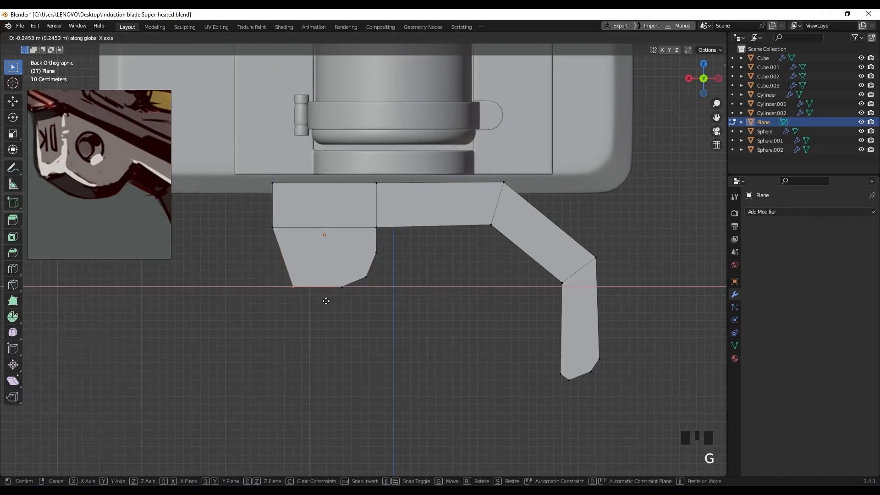
pyautogui.click(326, 301)
pyautogui.moveTo(263, 219); pyautogui.dragTo(278, 233)
pyautogui.press('g')
pyautogui.press('x')
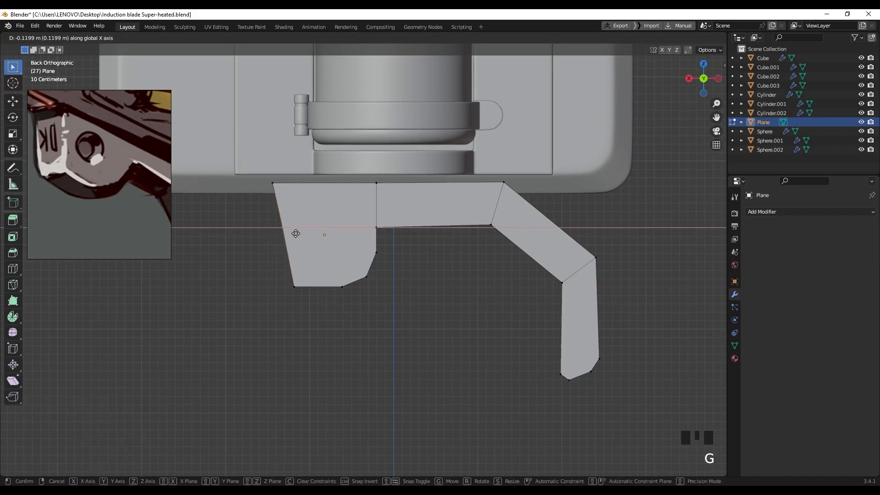
pyautogui.click(286, 232)
# Step: Move the block's two upper outer vertices about 0.1 m along X, and the middle one about -0.05 m back to straighten the slanted edge
pyautogui.moveTo(256, 183); pyautogui.dragTo(293, 233)
pyautogui.press('g')
pyautogui.press('x')
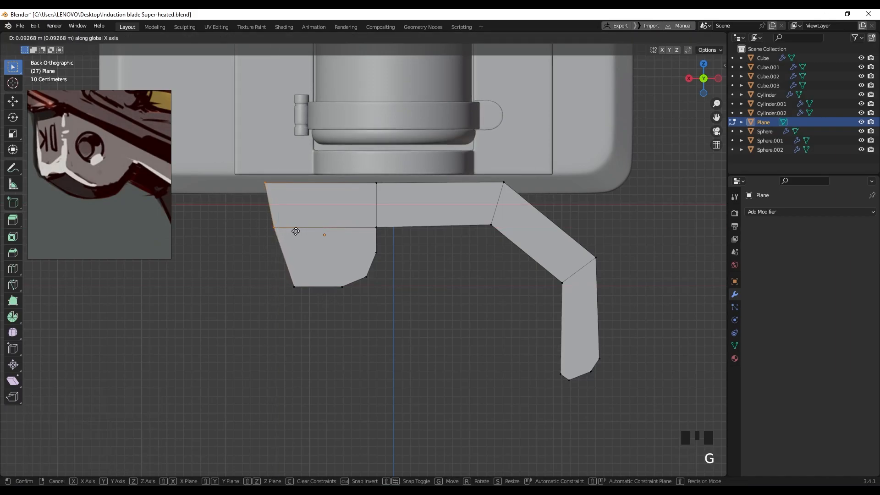
pyautogui.click(295, 230)
pyautogui.click(295, 230)
pyautogui.press('g')
pyautogui.press('z')
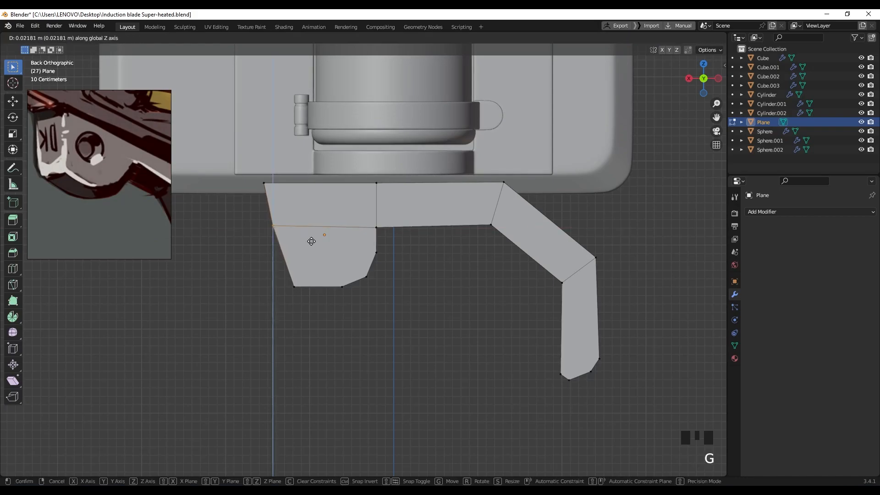
pyautogui.press('x')
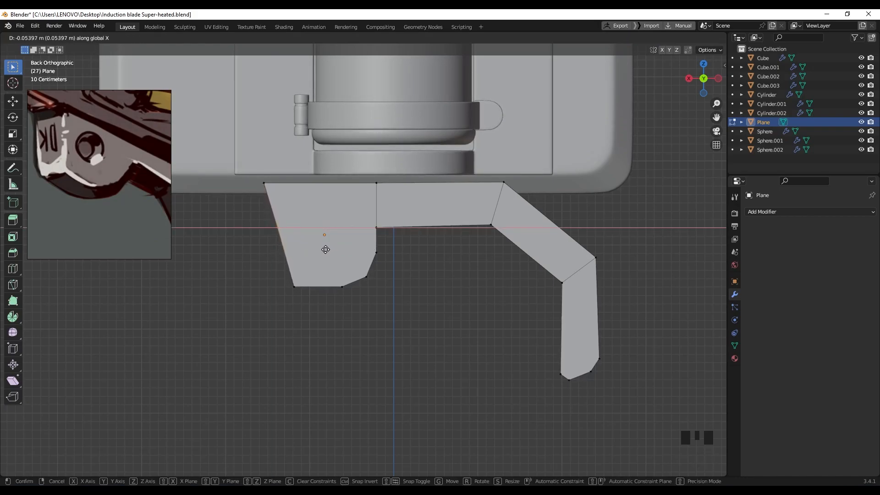
pyautogui.click(326, 249)
# Step: Bevel the block's outer bottom vertex 0.124 m with one segment and shift all outer-side vertices about 0.15 m along X
pyautogui.moveTo(283, 276); pyautogui.dragTo(311, 302)
pyautogui.hotkey('ctrl', 'shift', 'b')
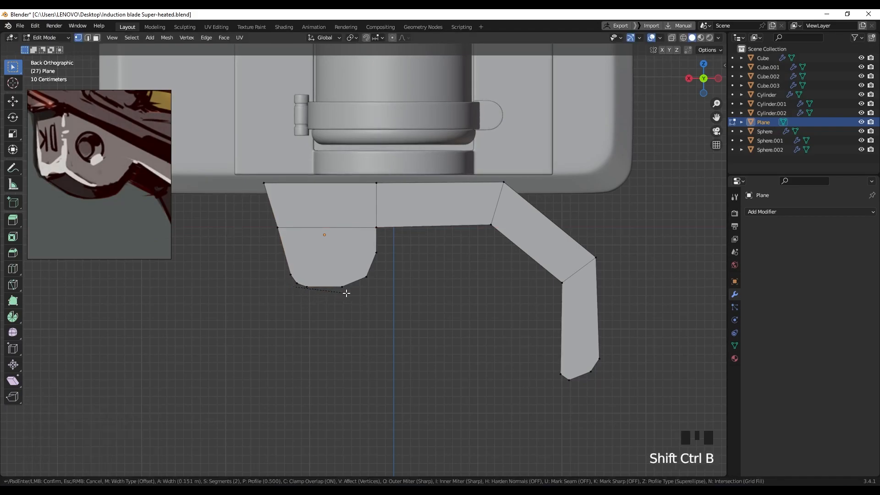
pyautogui.click(293, 216)
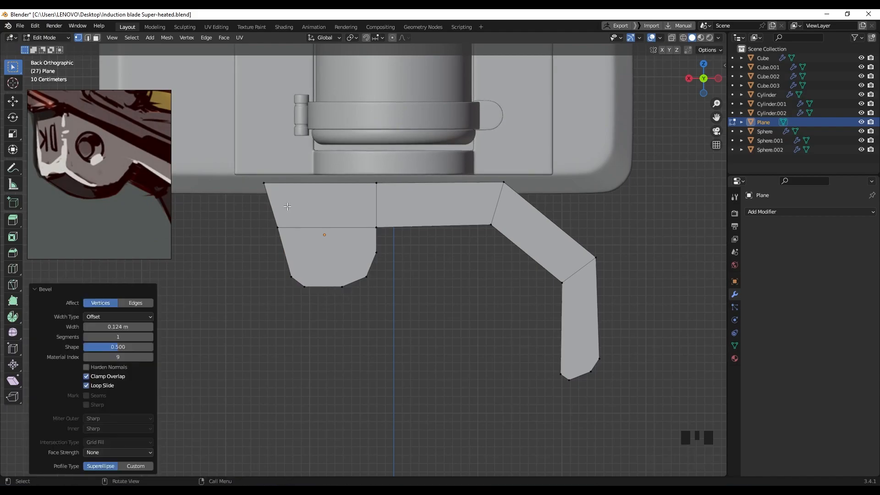
pyautogui.moveTo(249, 169); pyautogui.dragTo(321, 316)
pyautogui.press('g')
pyautogui.press('x')
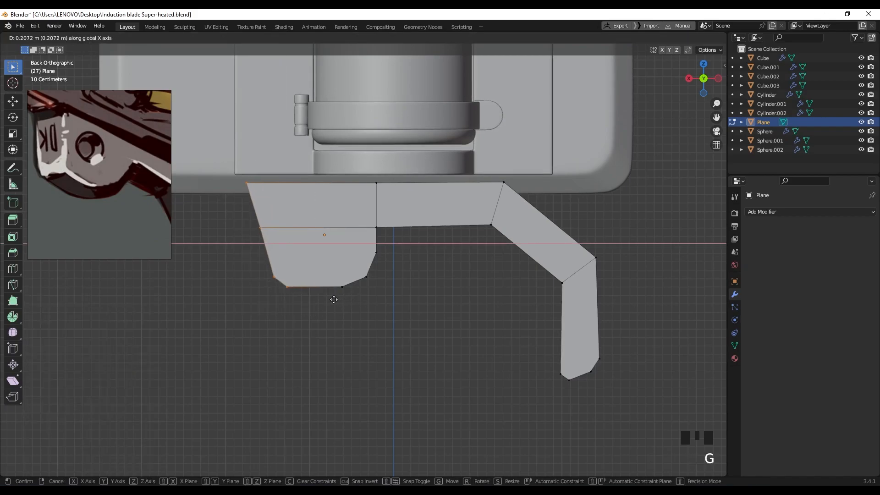
pyautogui.click(335, 299)
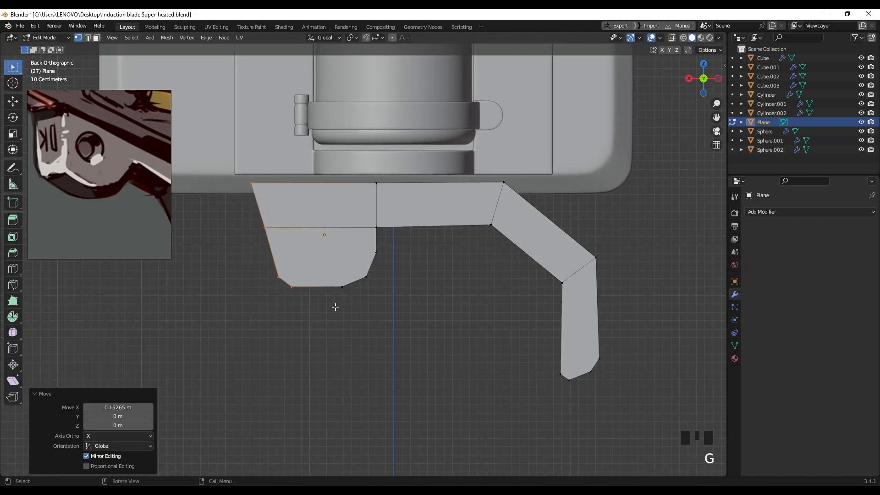
# Step: Extrude the whole lever outline about -1 m along Y to give it thickness
pyautogui.scroll(-2, 90, 196)
pyautogui.moveTo(113, 203); pyautogui.dragTo(111, 188, button='middle')
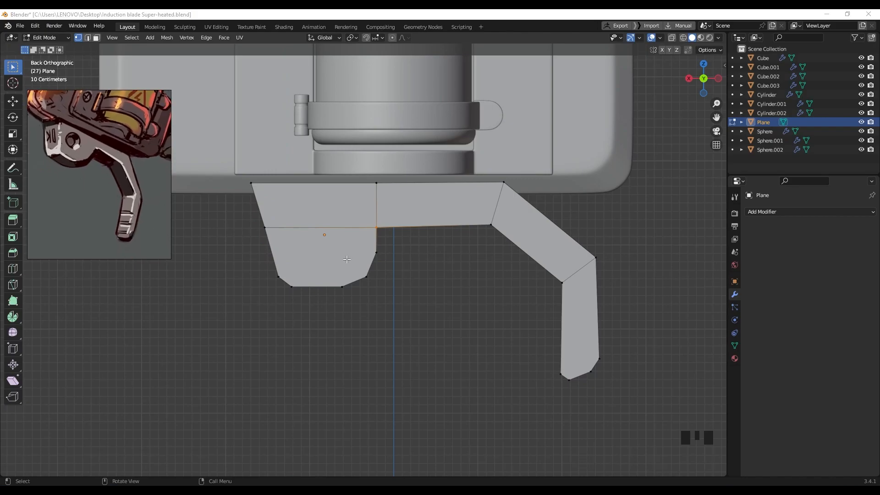
pyautogui.moveTo(344, 253); pyautogui.dragTo(394, 255, button='middle')
pyautogui.press('a')
pyautogui.press('e')
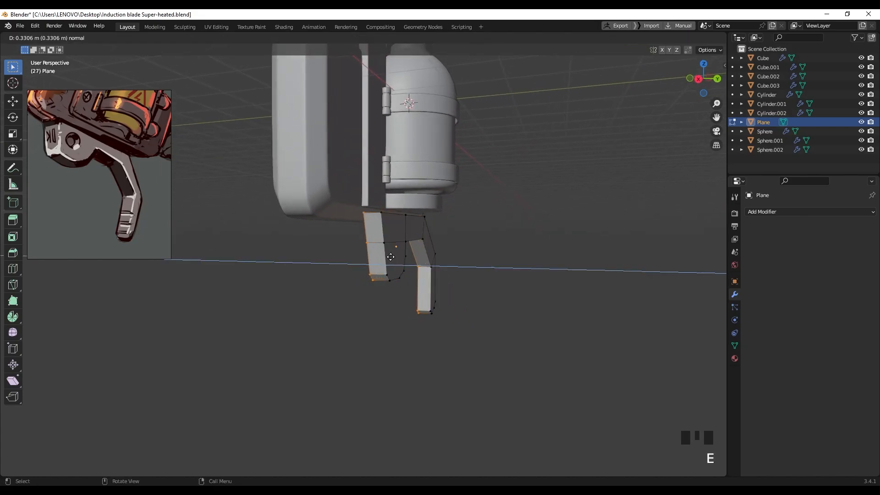
pyautogui.press('y')
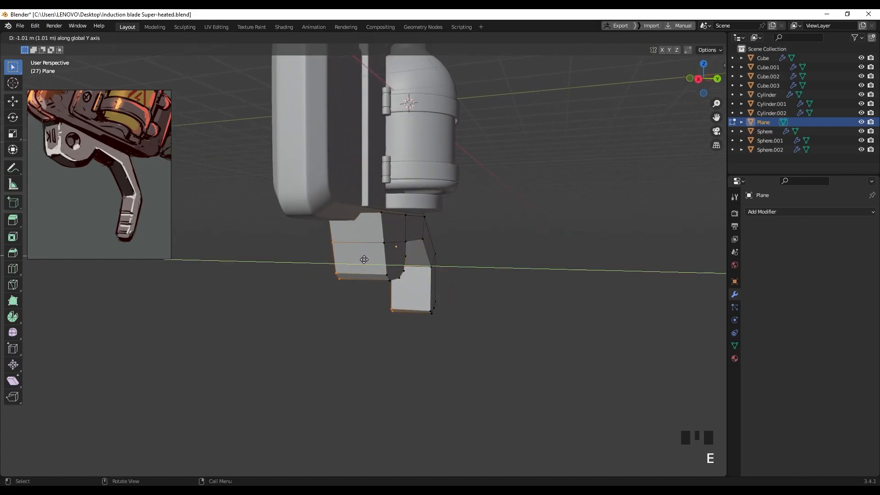
pyautogui.click(365, 258)
# Step: Move the lever object about -0.24 m along Y beneath the sword body, as seen in the right view
pyautogui.moveTo(364, 258); pyautogui.dragTo(426, 267, button='middle')
pyautogui.scroll(1, 338, 263)
pyautogui.press('Tab')
pyautogui.press('g')
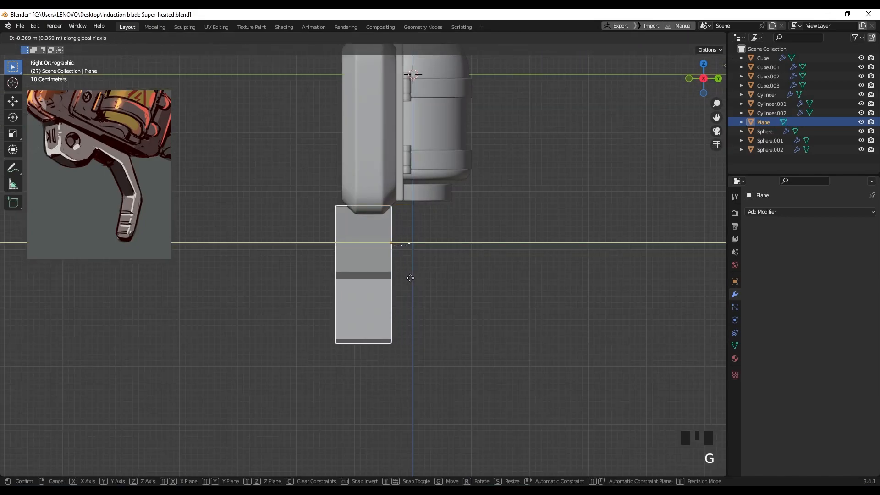
pyautogui.click(419, 277)
pyautogui.press('s')
pyautogui.rightClick(412, 276)
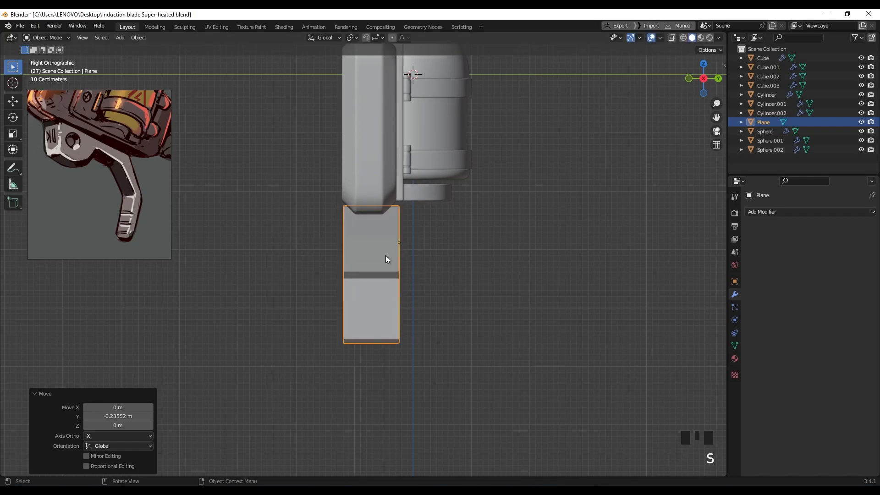
# Step: Set the lever's origin to its geometry and apply its scale
pyautogui.rightClick(377, 242)
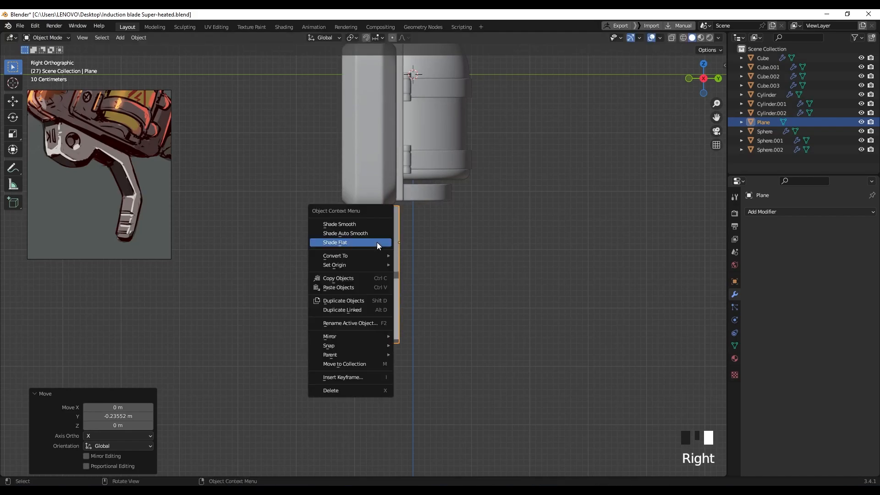
pyautogui.moveTo(370, 265)
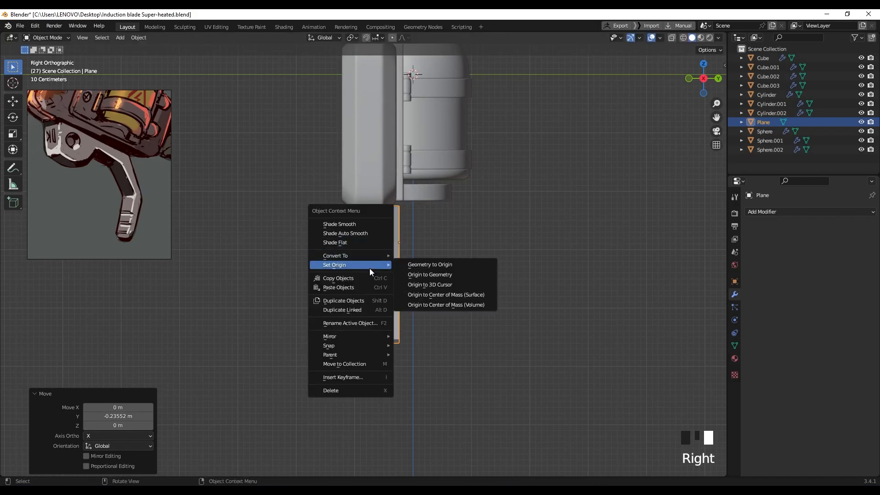
pyautogui.click(441, 274)
pyautogui.hotkey('ctrl', 'a')
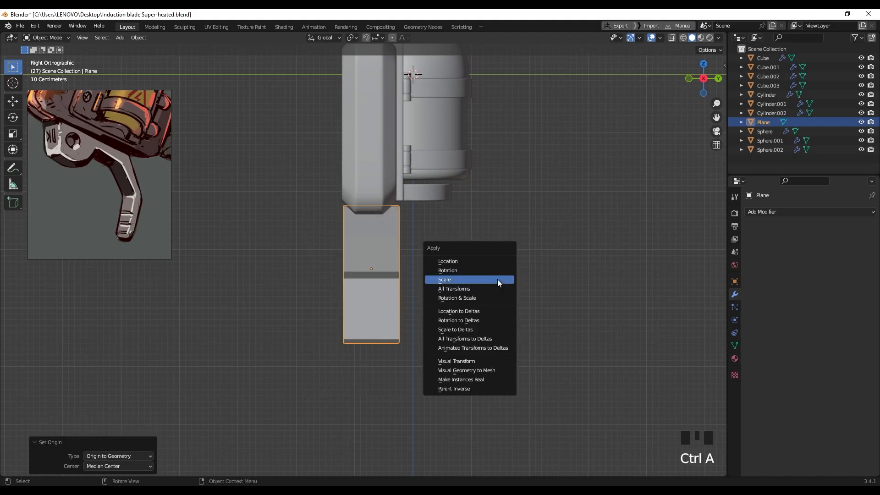
pyautogui.click(499, 280)
# Step: Scale the lever along Y by a factor of about 0.522
pyautogui.scroll(1, 457, 276)
pyautogui.press('s')
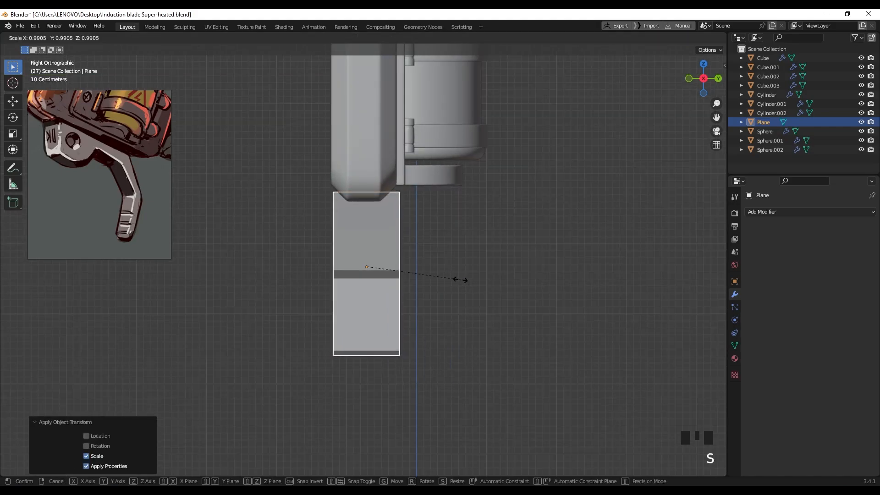
pyautogui.press('y')
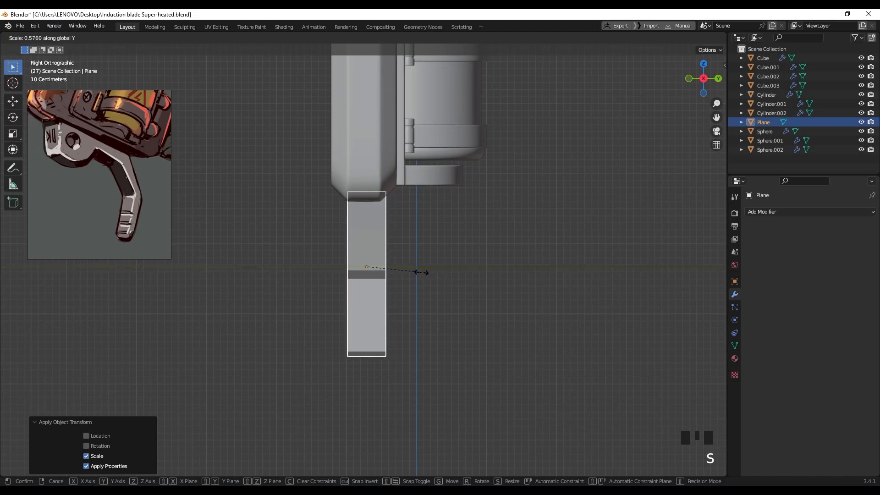
pyautogui.click(414, 275)
# Step: Move the lever about 1.07 m along X towards the hinged side of the canister in the back view
pyautogui.moveTo(415, 275); pyautogui.dragTo(318, 293, button='middle')
pyautogui.scroll(1, 412, 283)
pyautogui.scroll(-2, 426, 281)
pyautogui.keyDown('shift'); pyautogui.moveTo(432, 279); pyautogui.dragTo(443, 283, button='middle'); pyautogui.keyUp('shift')
pyautogui.press('g')
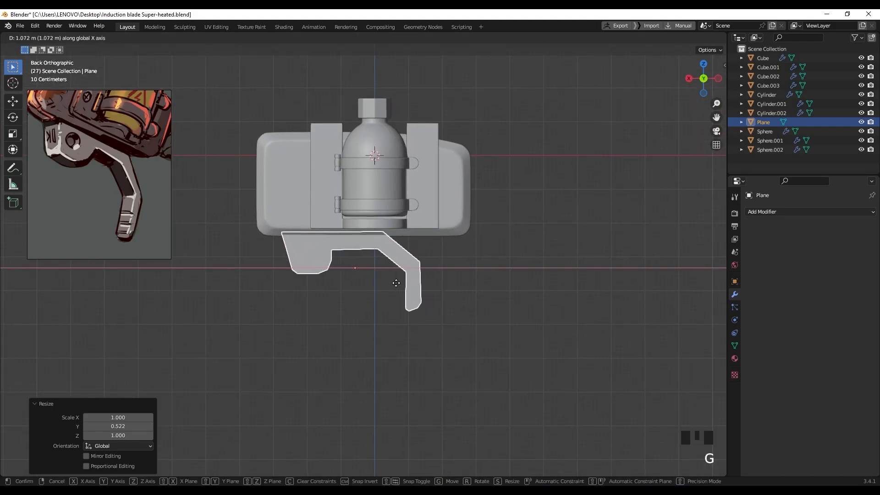
# Step: Move the lever plate about 0.96 m along X beneath the body and open it in Edit Mode
pyautogui.click(351, 289)
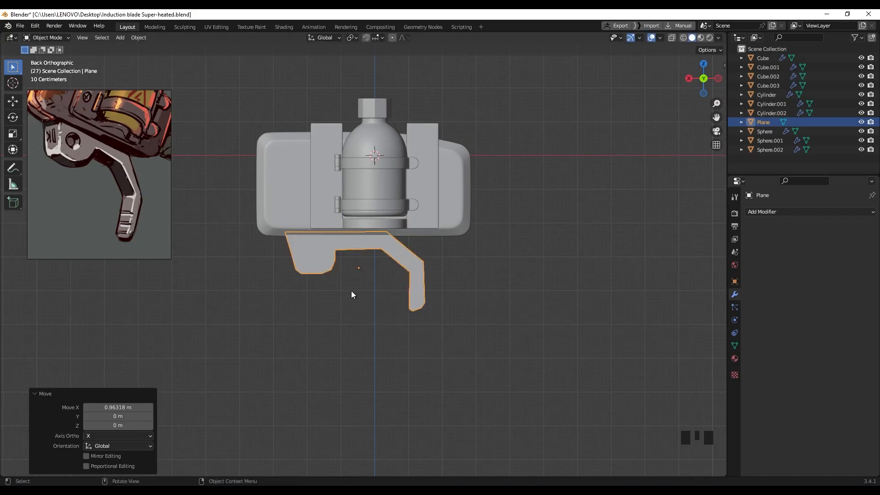
pyautogui.scroll(5, 353, 278)
pyautogui.press('Tab')
pyautogui.moveTo(353, 279); pyautogui.dragTo(403, 290, button='middle')
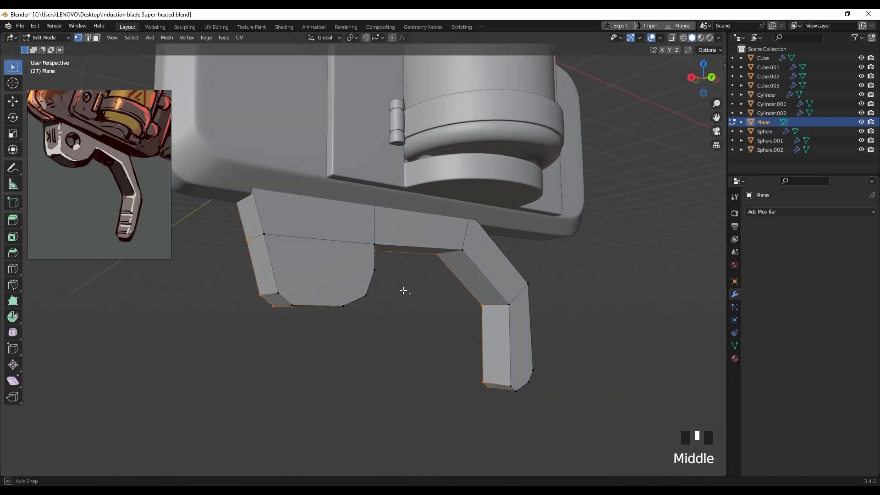
# Step: Add a Bevel modifier to the lever with an Arc outer miter, a 0.042 m amount and 2 segments
pyautogui.scroll(1, 363, 286)
pyautogui.click(750, 213)
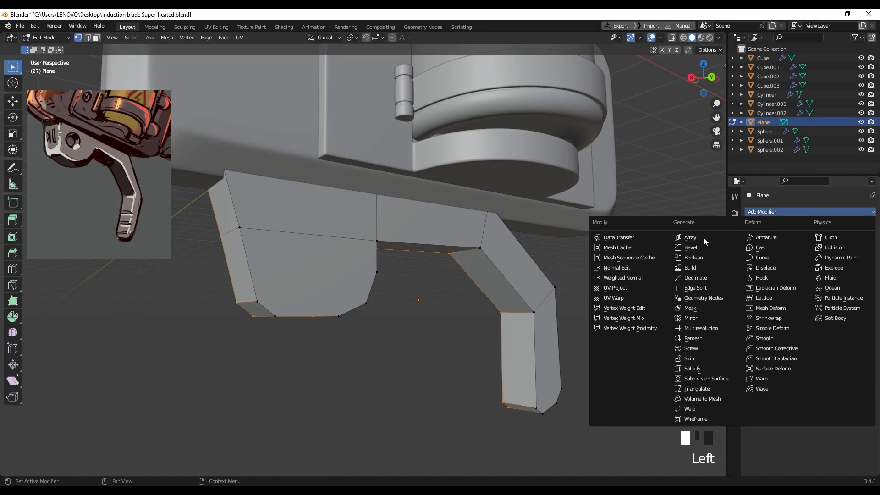
pyautogui.click(692, 248)
pyautogui.scroll(1, 392, 264)
pyautogui.keyDown('shift'); pyautogui.moveTo(392, 264); pyautogui.dragTo(701, 263, button='middle'); pyautogui.keyUp('shift')
pyautogui.scroll(4, 415, 279)
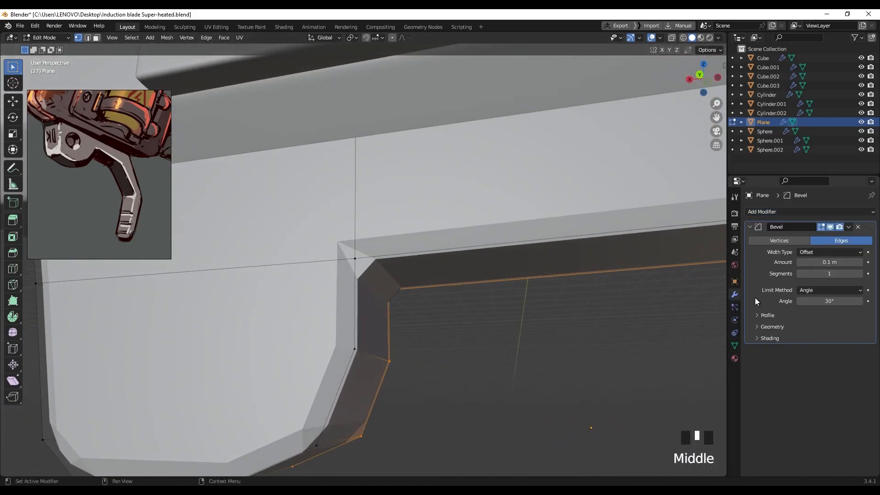
pyautogui.click(758, 327)
pyautogui.moveTo(806, 342); pyautogui.dragTo(808, 368)
pyautogui.keyDown('shift'); pyautogui.moveTo(827, 269); pyautogui.dragTo(809, 262); pyautogui.keyUp('shift')
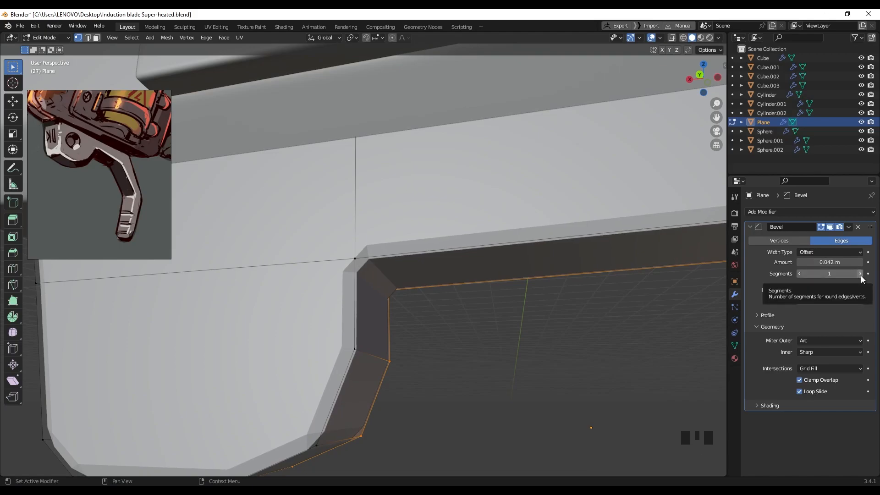
pyautogui.click(860, 274)
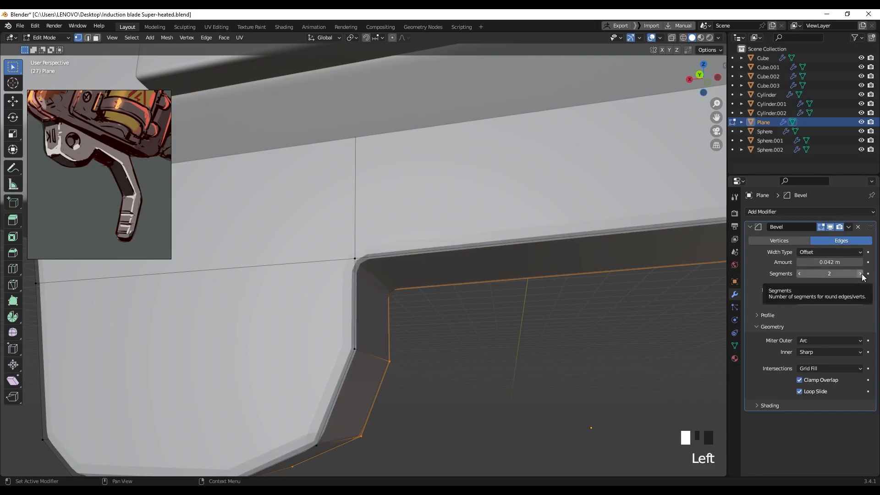
# Step: Add a Subdivision Surface modifier to the lever with 2 viewport levels
pyautogui.click(766, 210)
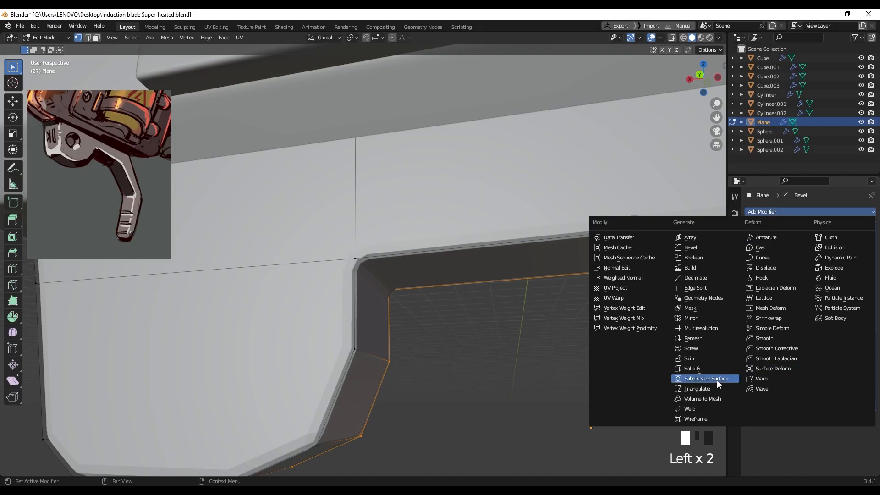
pyautogui.click(716, 380)
pyautogui.scroll(-4, 485, 288)
pyautogui.moveTo(484, 288); pyautogui.dragTo(515, 301, button='middle')
pyautogui.moveTo(850, 441); pyautogui.dragTo(857, 441)
# Step: Bevel the edge at the inner side of the lever's lower bend with a single segment
pyautogui.moveTo(512, 310); pyautogui.dragTo(417, 272, button='middle')
pyautogui.scroll(3, 577, 288)
pyautogui.scroll(2, 477, 289)
pyautogui.keyDown('shift'); pyautogui.moveTo(545, 291); pyautogui.dragTo(514, 278, button='middle'); pyautogui.keyUp('shift')
pyautogui.scroll(-2, 466, 290)
pyautogui.keyDown('alt'); pyautogui.click(514, 278); pyautogui.keyUp('alt')
pyautogui.press('2')
pyautogui.click(518, 282)
pyautogui.hotkey('ctrl', 'b')
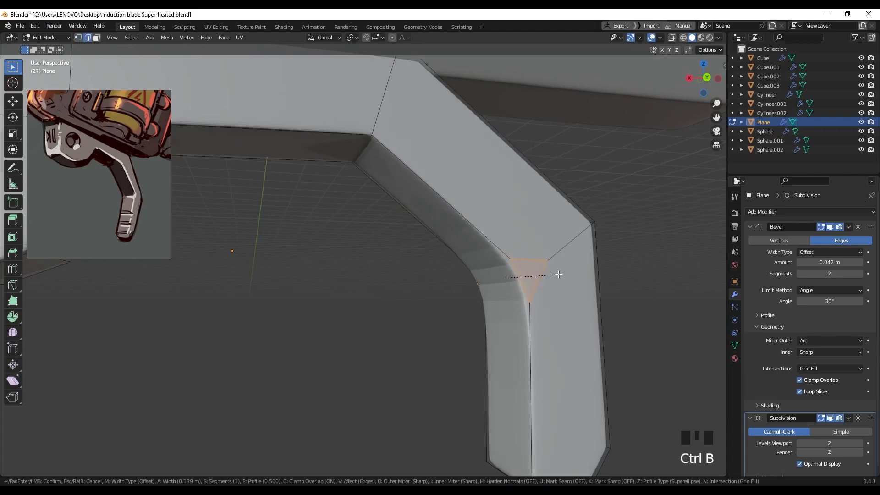
pyautogui.click(527, 287)
pyautogui.scroll(-1, 528, 287)
pyautogui.click(580, 279)
pyautogui.moveTo(517, 290); pyautogui.dragTo(487, 304, button='middle')
# Step: Leave Edit Mode and thicken the whole lever by scaling it about 1.32 along Y
pyautogui.press('Tab')
pyautogui.scroll(-4, 485, 307)
pyautogui.moveTo(385, 261); pyautogui.dragTo(452, 261, button='middle')
pyautogui.press('s')
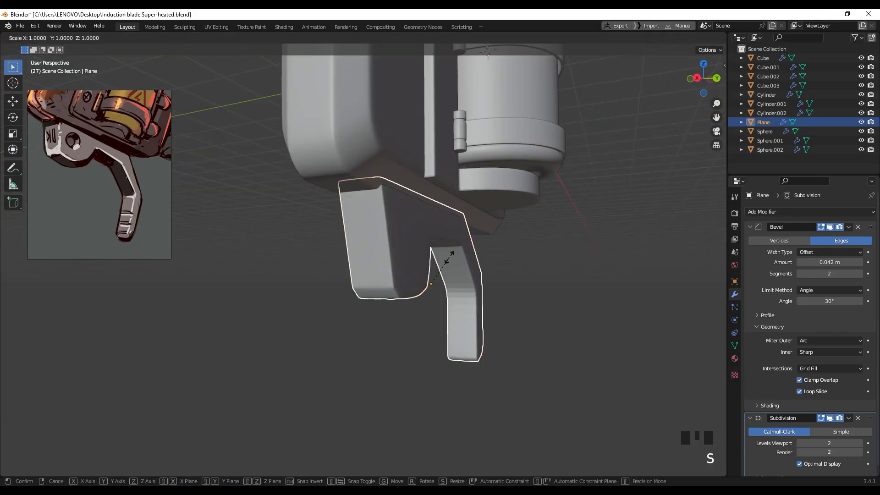
pyautogui.press('y')
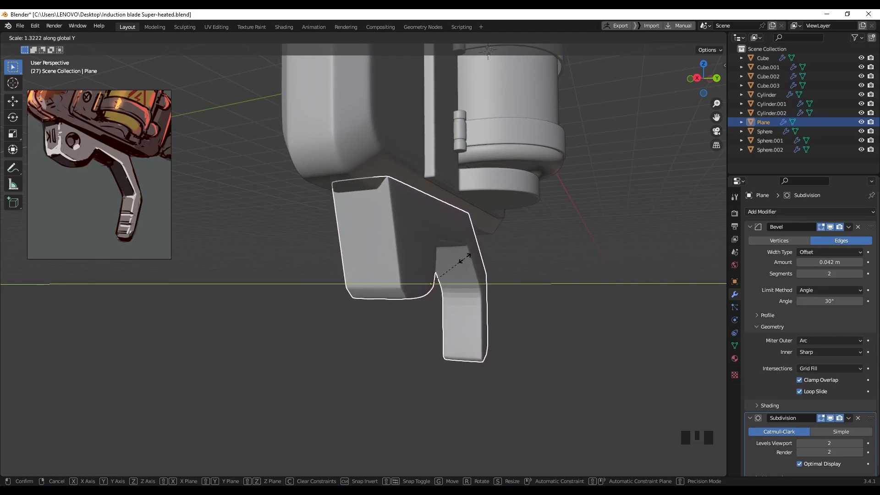
pyautogui.click(465, 259)
pyautogui.click(554, 238)
pyautogui.moveTo(554, 238); pyautogui.dragTo(497, 227, button='middle')
pyautogui.scroll(1, 497, 228)
# Step: Hide the lever's Bevel and Subdivision modifiers in the viewport and select its lower-end vertices in wireframe display
pyautogui.click(439, 275)
pyautogui.press('Tab')
pyautogui.keyDown('shift'); pyautogui.moveTo(453, 332); pyautogui.dragTo(454, 281, button='middle'); pyautogui.keyUp('shift')
pyautogui.moveTo(468, 307); pyautogui.dragTo(380, 364)
pyautogui.moveTo(539, 327)
pyautogui.mouseDown(button='middle')
pyautogui.moveTo(483, 326)
pyautogui.moveTo(515, 302)
pyautogui.mouseUp(button='middle')
pyautogui.hotkey('shift', 'z')
pyautogui.moveTo(492, 305); pyautogui.dragTo(315, 358)
# Step: Try to narrow the lever's lower end to 0.569 along Y and undo the scaling
pyautogui.press('s')
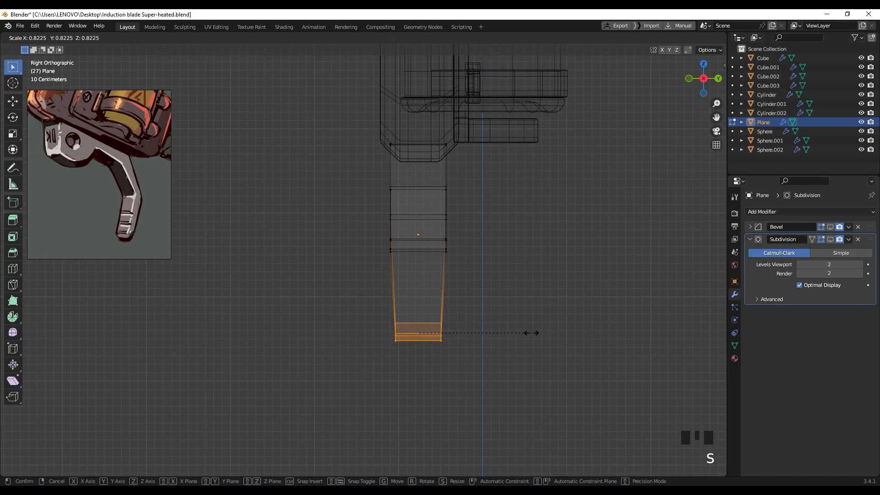
pyautogui.press('y')
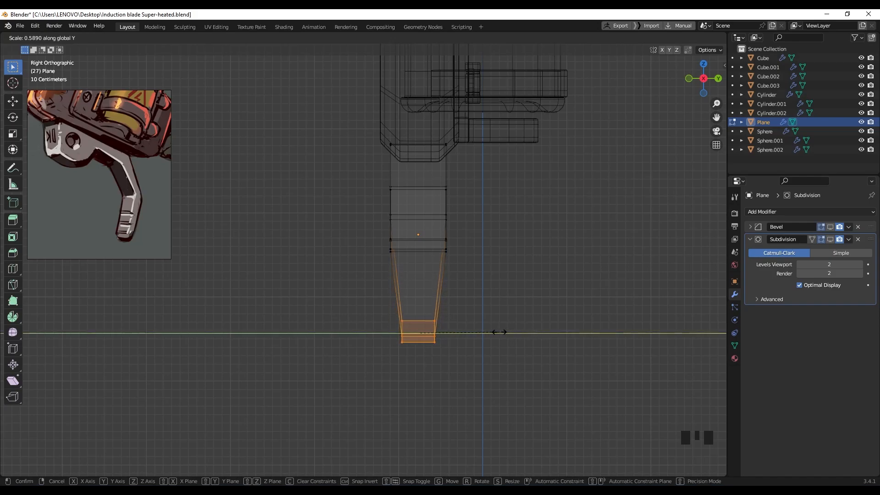
pyautogui.click(496, 331)
pyautogui.moveTo(497, 331); pyautogui.dragTo(526, 285, button='middle')
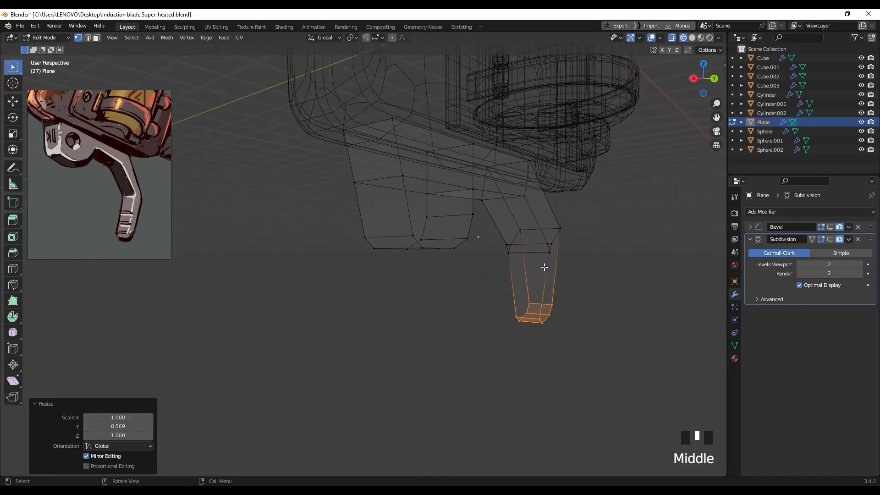
pyautogui.hotkey('ctrl', 'z')
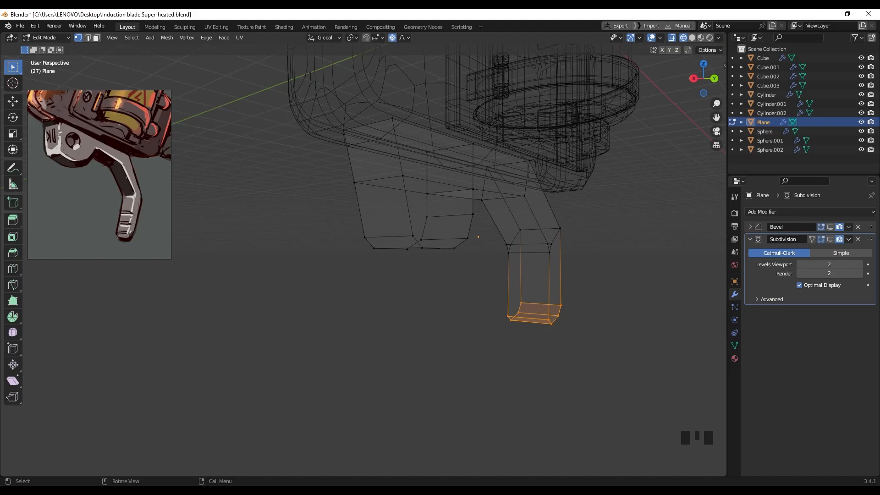
# Step: Scale the lever's lower end to 0.554 along Y using smooth proportional editing with a size of about 2.14
pyautogui.press('s')
pyautogui.scroll(-5, 580, 271)
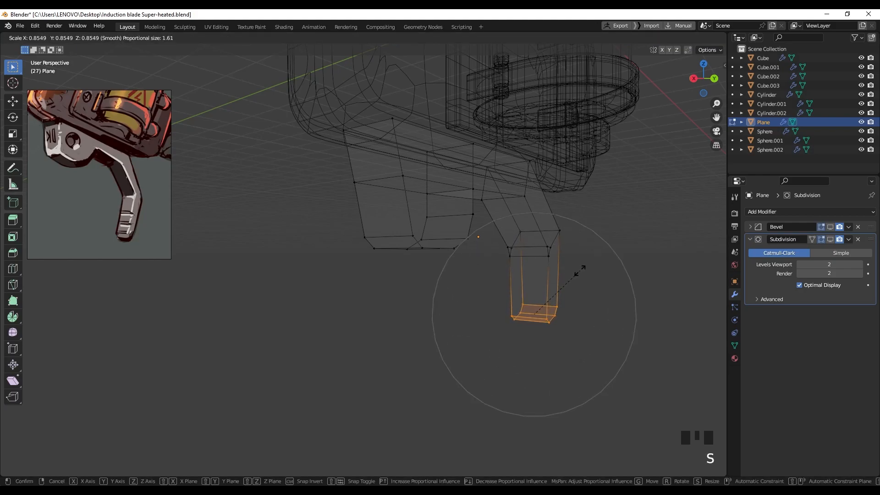
pyautogui.press('y')
pyautogui.scroll(1, 545, 264)
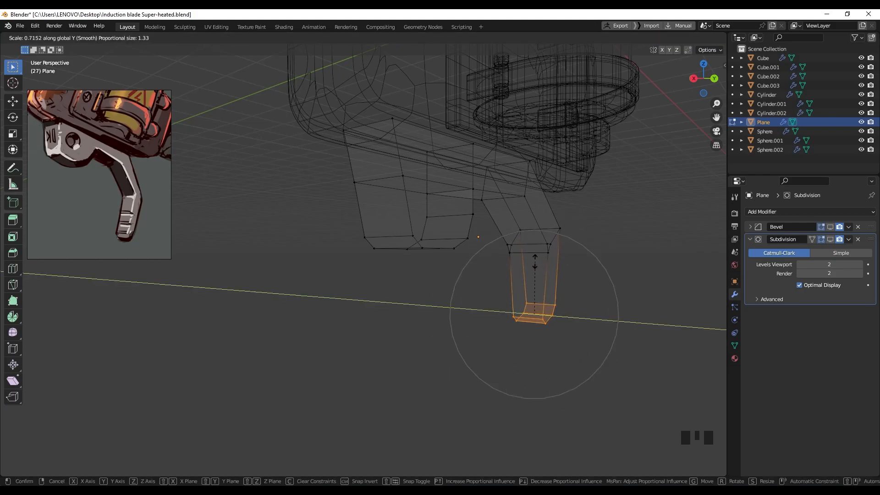
pyautogui.scroll(-3, 544, 280)
pyautogui.scroll(-2, 541, 278)
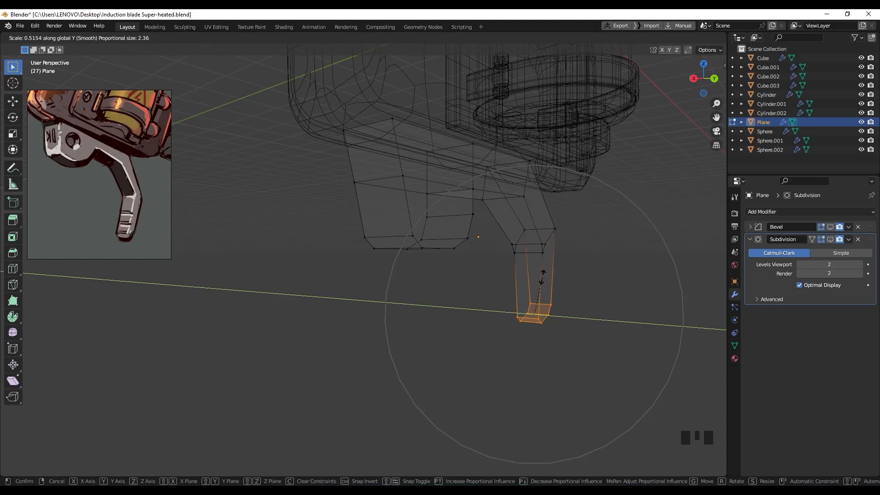
pyautogui.scroll(1, 543, 274)
pyautogui.click(544, 274)
pyautogui.moveTo(543, 274)
pyautogui.mouseDown(button='middle')
pyautogui.moveTo(614, 288)
pyautogui.moveTo(518, 287)
pyautogui.mouseUp(button='middle')
# Step: With proportional editing off, shift the lever's lower tip along X and rotate it so the lower arm slants inward
pyautogui.press('z')
pyautogui.keyDown('shift'); pyautogui.moveTo(517, 303); pyautogui.dragTo(512, 288, button='middle'); pyautogui.keyUp('shift')
pyautogui.press('g')
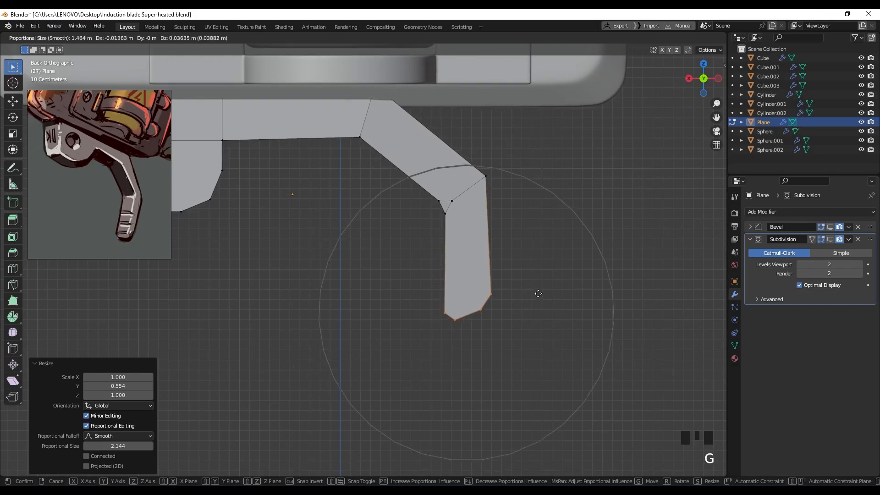
pyautogui.rightClick(535, 294)
pyautogui.press('g')
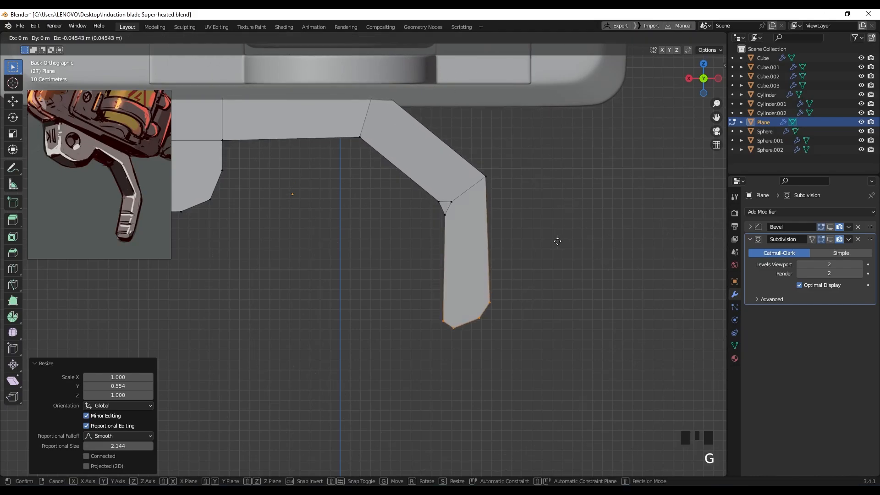
pyautogui.press('x')
pyautogui.click(544, 238)
pyautogui.press('r')
pyautogui.click(560, 277)
pyautogui.press('g')
pyautogui.press('x')
pyautogui.click(558, 274)
# Step: Move the beveled vertices at the inner side of the lever's bend along X
pyautogui.keyDown('shift'); pyautogui.moveTo(451, 202); pyautogui.dragTo(458, 194, button='middle'); pyautogui.keyUp('shift')
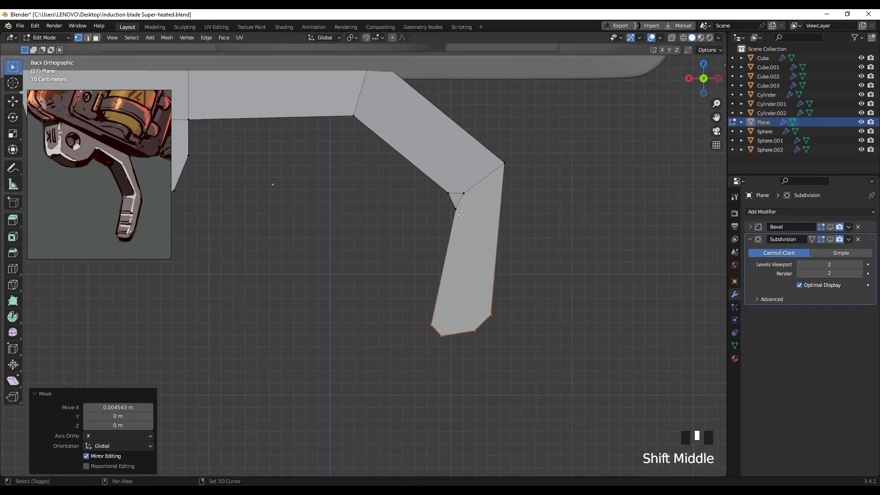
pyautogui.press('z')
pyautogui.moveTo(436, 226)
pyautogui.mouseDown()
pyautogui.moveTo(482, 190)
pyautogui.moveTo(485, 197)
pyautogui.mouseUp()
pyautogui.press('g')
pyautogui.press('x')
pyautogui.click(476, 203)
# Step: Reposition the outer corner of the lever's bend and readjust the inner bend vertices to match
pyautogui.moveTo(517, 163); pyautogui.dragTo(493, 189)
pyautogui.press('g')
pyautogui.click(517, 201)
pyautogui.moveTo(425, 232); pyautogui.dragTo(471, 193)
pyautogui.press('g')
pyautogui.click(452, 220)
# Step: Shift the bend's outer corner along X and pull the tip's outer vertices inward to slim the lower arm
pyautogui.scroll(-1, 452, 220)
pyautogui.press('z')
pyautogui.scroll(1, 477, 230)
pyautogui.scroll(-1, 477, 229)
pyautogui.press('z')
pyautogui.keyDown('shift'); pyautogui.moveTo(494, 200); pyautogui.dragTo(492, 206, button='middle'); pyautogui.keyUp('shift')
pyautogui.click(492, 207)
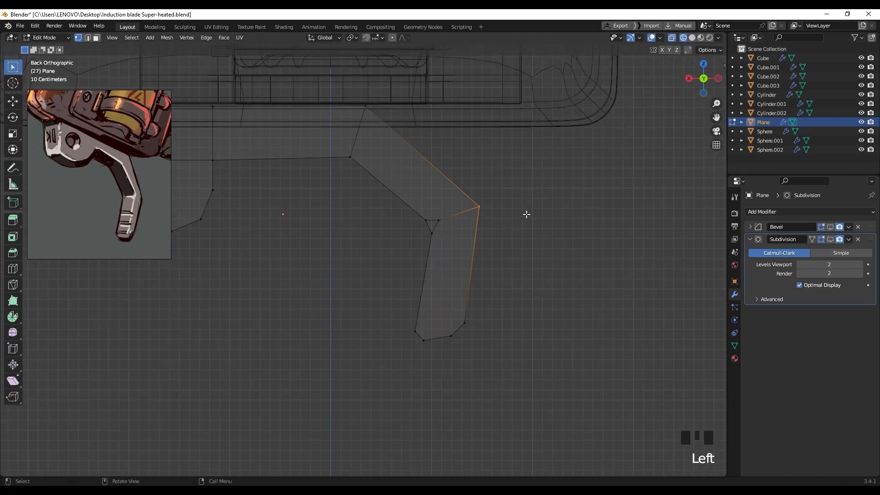
pyautogui.press('g')
pyautogui.press('x')
pyautogui.click(495, 271)
pyautogui.moveTo(484, 294); pyautogui.dragTo(442, 344)
pyautogui.press('g')
pyautogui.click(502, 324)
# Step: Nudge the bend's outer corner slightly outward and up, and move the tip's inner vertices to narrow the lower arm
pyautogui.click(473, 205)
pyautogui.press('g')
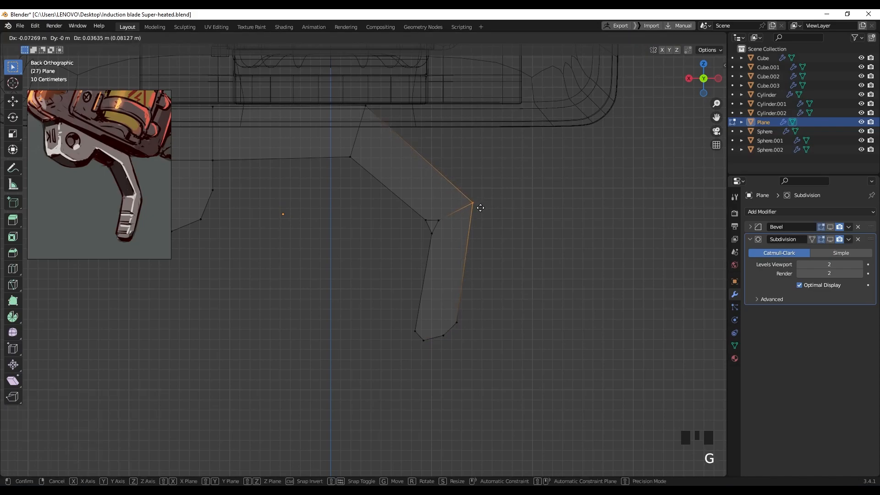
pyautogui.click(480, 208)
pyautogui.moveTo(399, 320); pyautogui.dragTo(429, 352)
pyautogui.press('g')
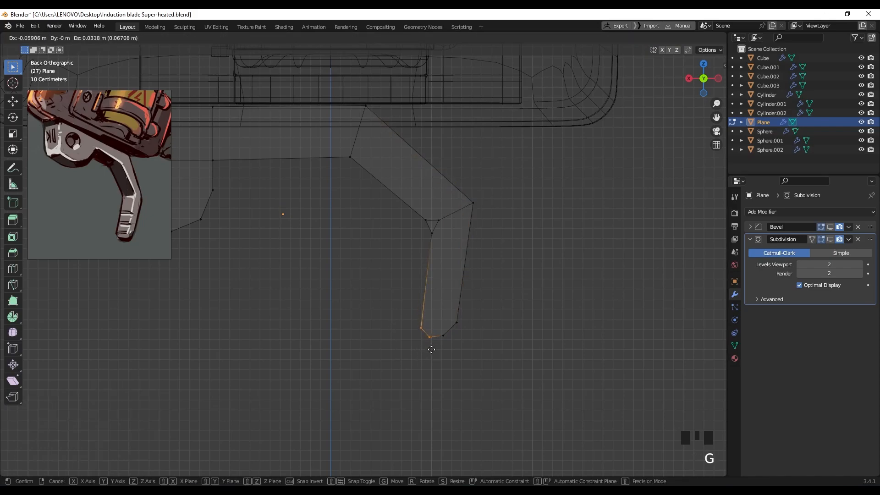
pyautogui.click(430, 352)
# Step: Move the inner bend vertices about -0.055 m in X and 0.045 m in Z, and raise the upper inner corner about 0.032 m
pyautogui.click(434, 227)
pyautogui.press('g')
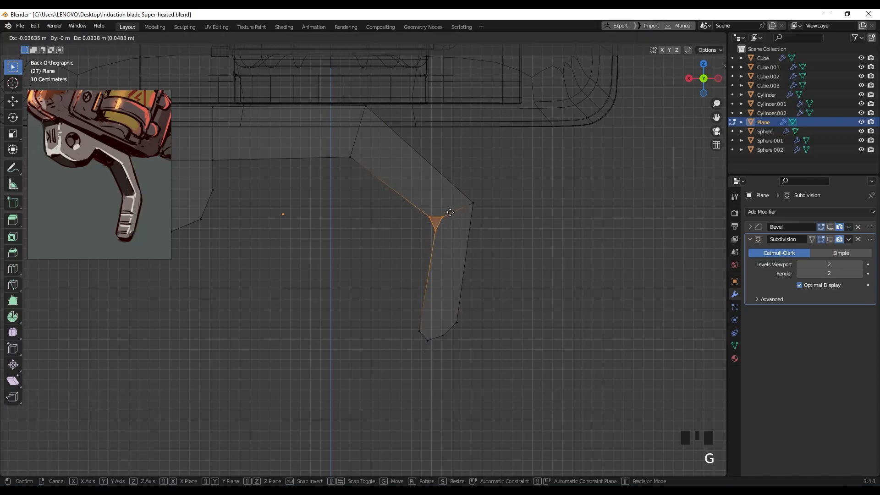
pyautogui.click(452, 212)
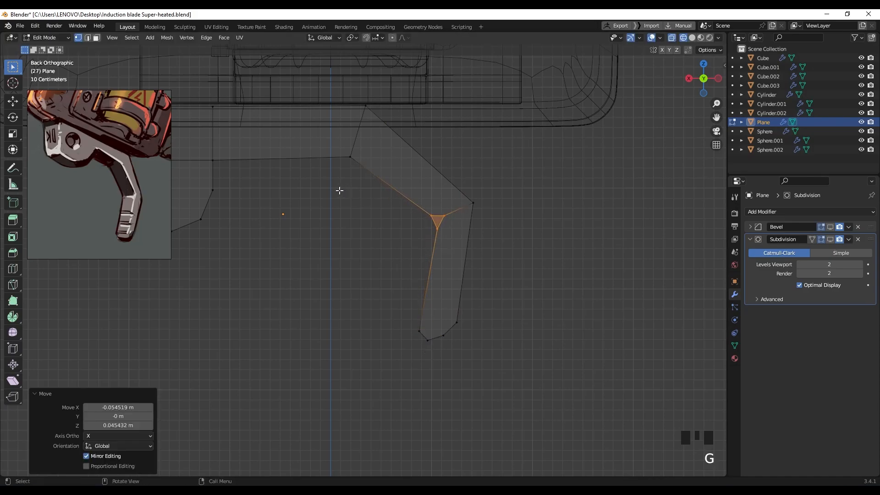
pyautogui.click(351, 157)
pyautogui.press('g')
pyautogui.click(359, 144)
# Step: Raise the two lower corner vertices on the outer side of the mounting block to soften its rounded profile
pyautogui.scroll(-2, 402, 210)
pyautogui.keyDown('shift'); pyautogui.moveTo(402, 210); pyautogui.dragTo(481, 224, button='middle'); pyautogui.keyUp('shift')
pyautogui.scroll(2, 277, 255)
pyautogui.keyDown('shift'); pyautogui.moveTo(287, 255); pyautogui.dragTo(305, 277, button='middle'); pyautogui.keyUp('shift')
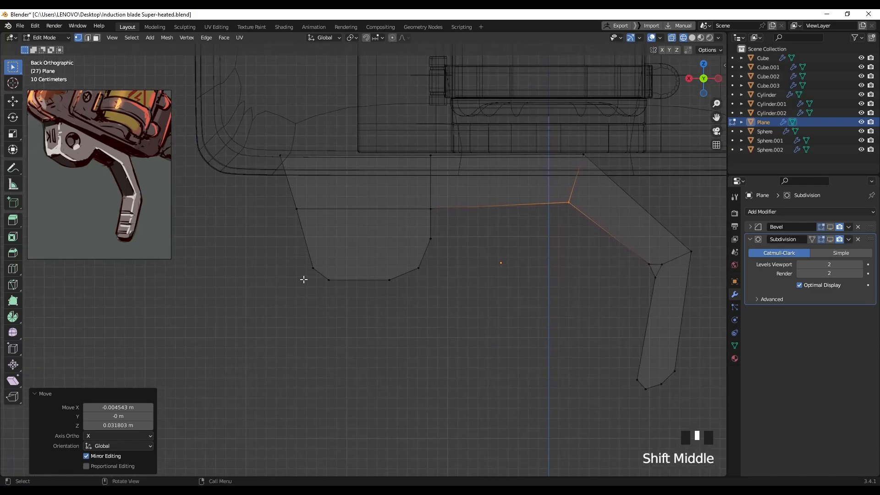
pyautogui.click(322, 258)
pyautogui.press('g')
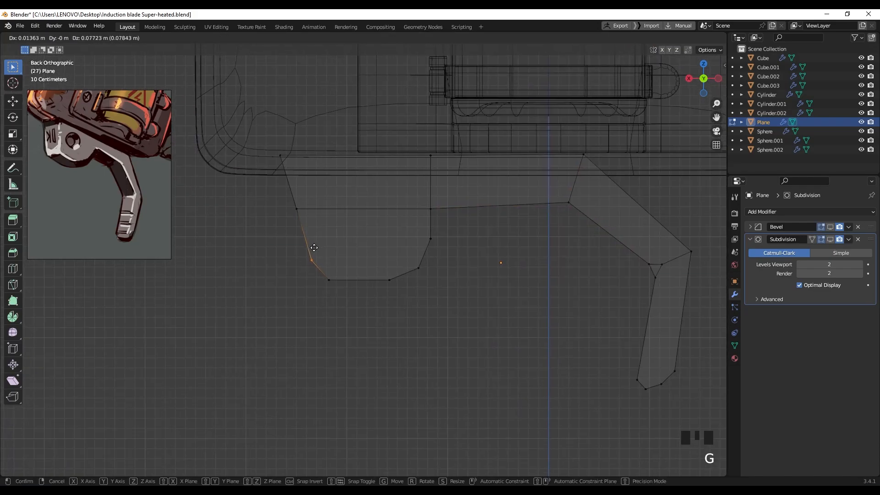
pyautogui.click(314, 249)
pyautogui.moveTo(315, 290); pyautogui.dragTo(337, 274)
pyautogui.press('g')
pyautogui.click(335, 268)
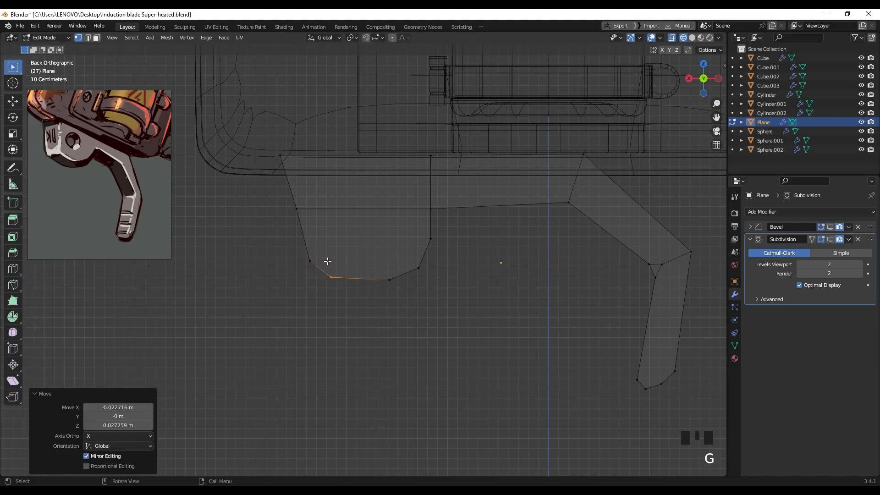
pyautogui.click(293, 213)
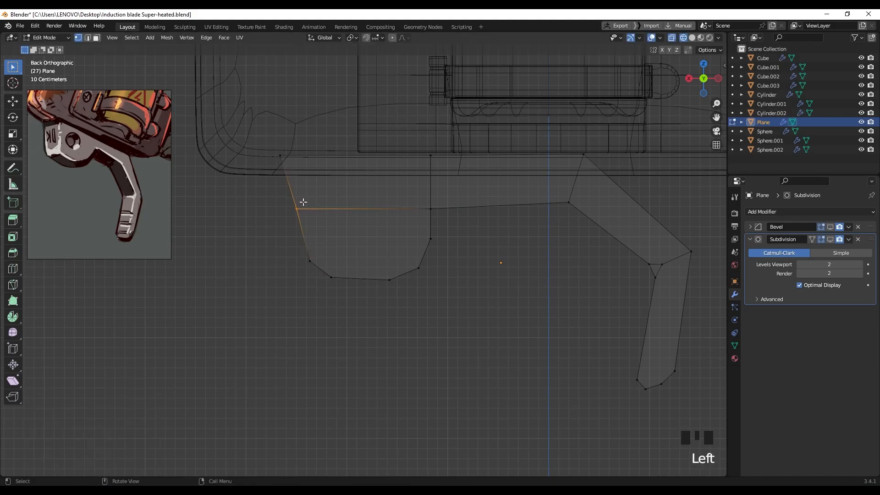
pyautogui.click(365, 222)
# Step: Return to solid shading, re-enable the Bevel and Subdivision modifiers in the viewport and check the lever in Object Mode
pyautogui.scroll(-1, 466, 251)
pyautogui.press('z')
pyautogui.scroll(-2, 426, 257)
pyautogui.moveTo(427, 257); pyautogui.dragTo(476, 293, button='middle')
pyautogui.scroll(2, 454, 275)
pyautogui.click(830, 227)
pyautogui.scroll(2, 540, 293)
pyautogui.keyDown('shift'); pyautogui.moveTo(538, 296); pyautogui.dragTo(474, 280, button='middle'); pyautogui.keyUp('shift')
pyautogui.click(829, 240)
pyautogui.press('Tab')
pyautogui.scroll(2, 410, 255)
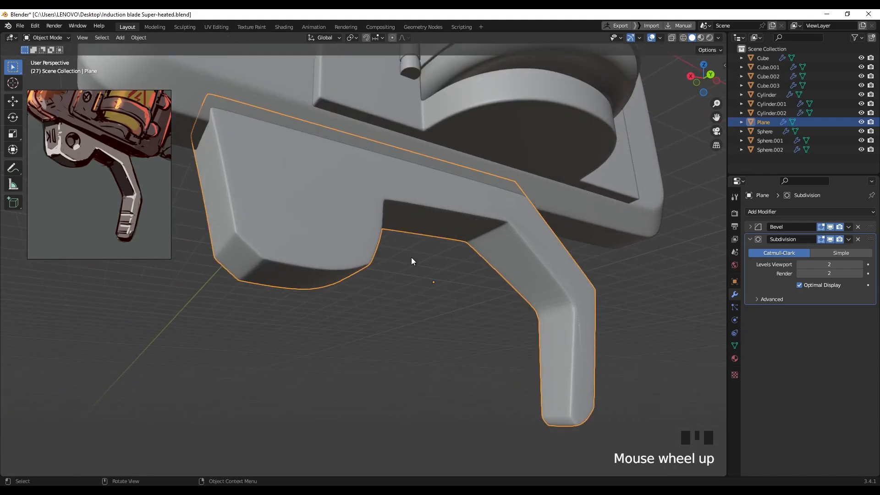
# Step: Set the lever's Bevel modifier amount to 0.141 m and hide the Subdivision modifier in the viewport
pyautogui.press('Tab')
pyautogui.click(770, 231)
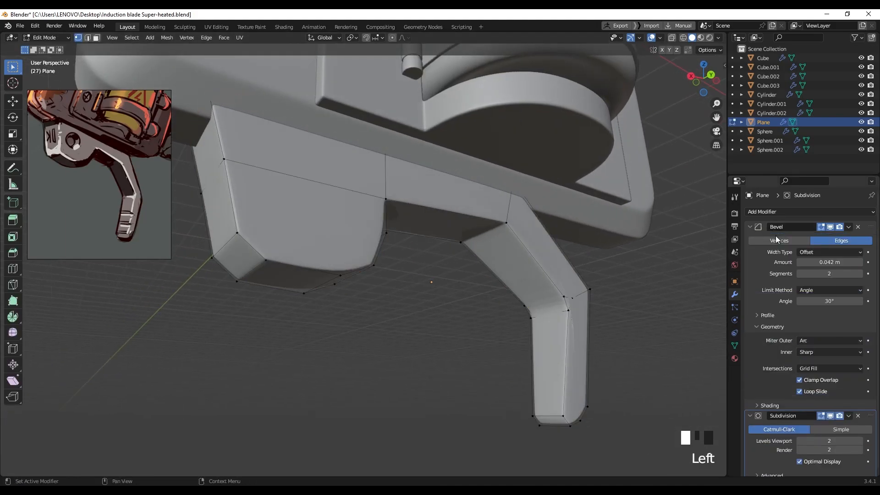
pyautogui.moveTo(823, 262)
pyautogui.keyDown('shift'); pyautogui.mouseDown()
pyautogui.moveTo(832, 262)
pyautogui.moveTo(824, 262)
pyautogui.mouseUp(); pyautogui.keyUp('shift')
# Step: Bevel the edge at the outer side of the lever's bend with a width of 0.0684 m and one segment
pyautogui.scroll(2, 524, 238)
pyautogui.keyDown('shift'); pyautogui.moveTo(524, 239); pyautogui.dragTo(345, 216, button='middle'); pyautogui.keyUp('shift')
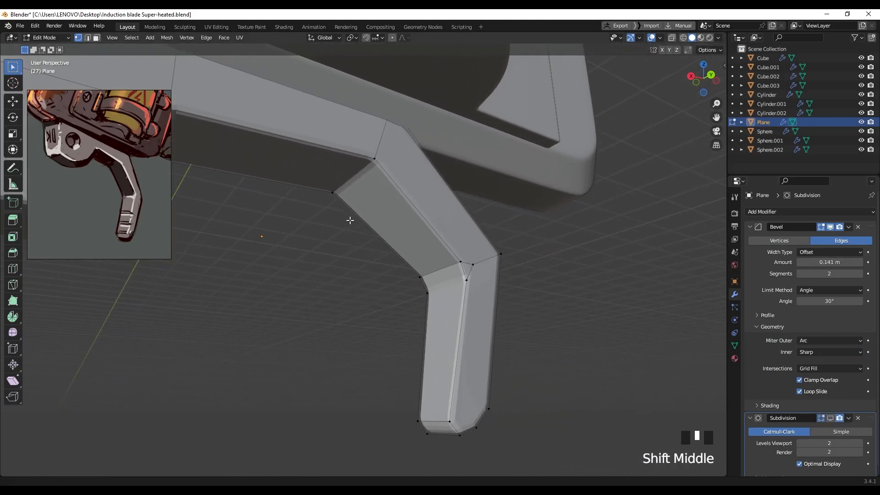
pyautogui.scroll(4, 473, 257)
pyautogui.keyDown('shift'); pyautogui.moveTo(473, 257); pyautogui.dragTo(498, 273, button='middle'); pyautogui.keyUp('shift')
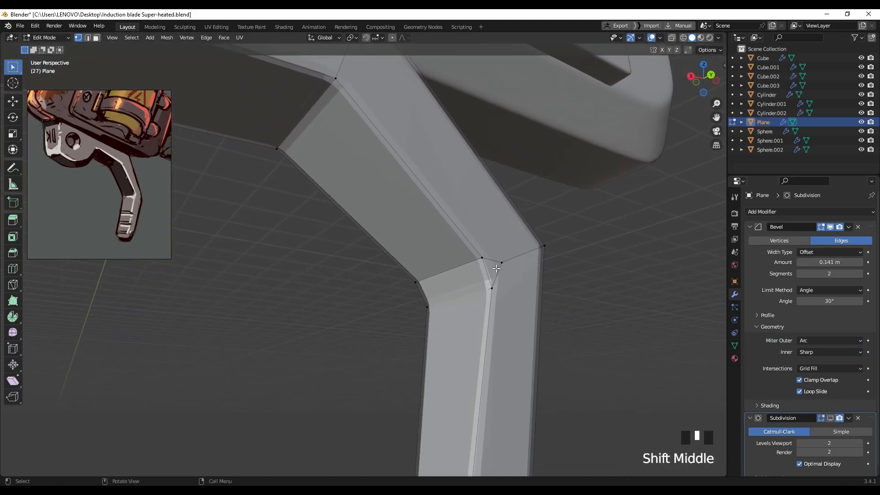
pyautogui.moveTo(546, 244); pyautogui.dragTo(512, 230, button='middle')
pyautogui.scroll(-4, 479, 269)
pyautogui.click(529, 227)
pyautogui.press('2')
pyautogui.hotkey('ctrl', 'b')
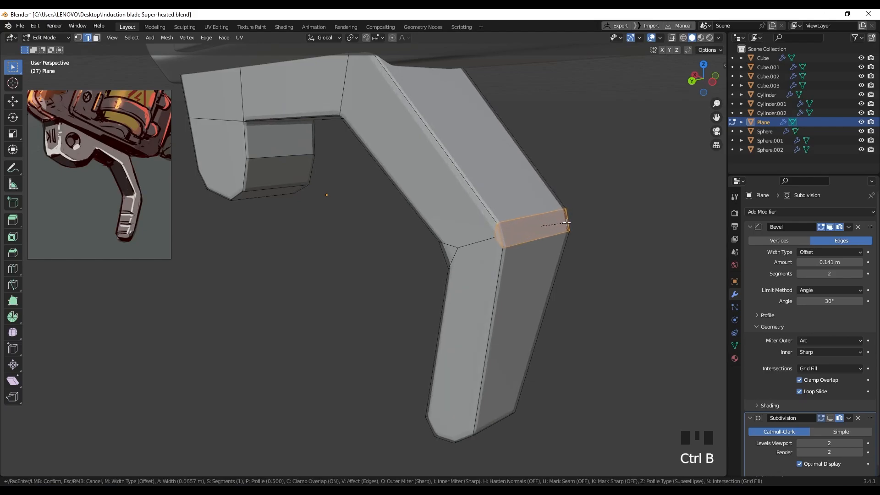
pyautogui.click(568, 222)
pyautogui.scroll(2, 482, 231)
pyautogui.moveTo(482, 231)
pyautogui.keyDown('shift'); pyautogui.mouseDown(button='middle')
pyautogui.moveTo(454, 228)
pyautogui.moveTo(492, 224)
pyautogui.moveTo(471, 241)
pyautogui.mouseUp(button='middle'); pyautogui.keyUp('shift')
pyautogui.scroll(2, 493, 224)
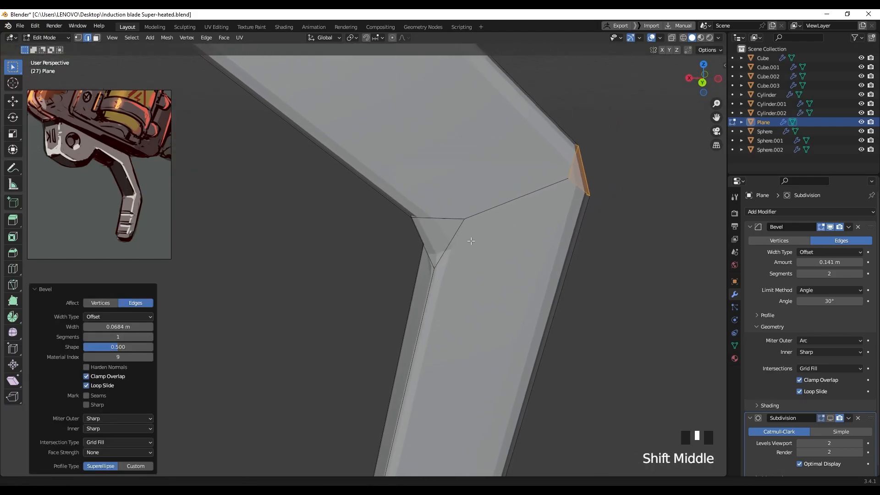
# Step: Dissolve the leftover edges across the near face of the lever's bend and hide the Bevel modifier in the viewport
pyautogui.click(493, 211)
pyautogui.press('x')
pyautogui.click(493, 211)
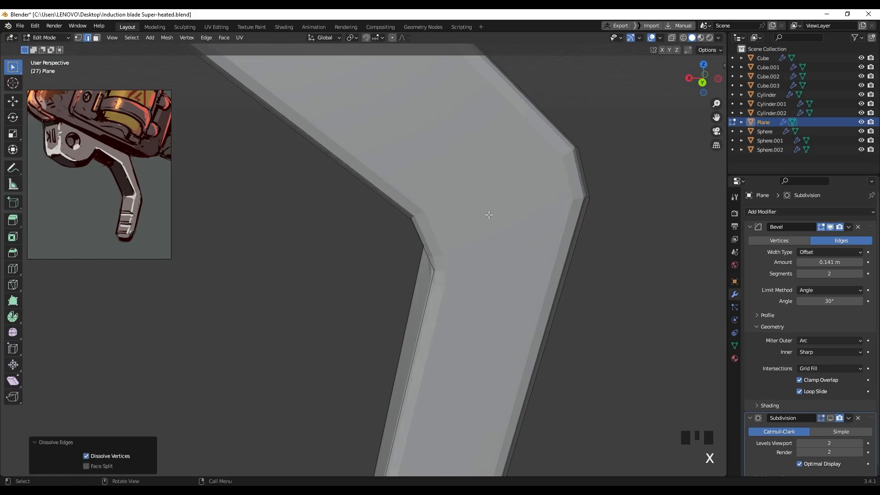
pyautogui.moveTo(488, 217); pyautogui.dragTo(500, 219, button='middle')
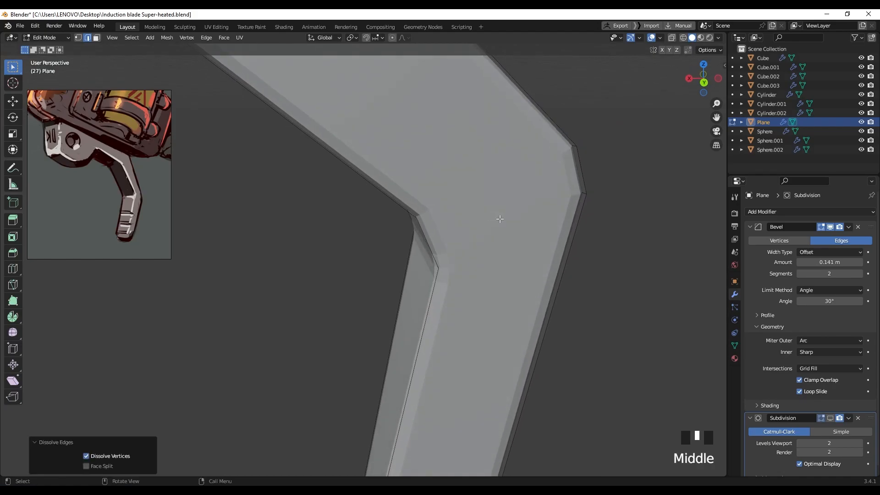
pyautogui.click(830, 227)
pyautogui.moveTo(568, 229); pyautogui.dragTo(520, 200, button='middle')
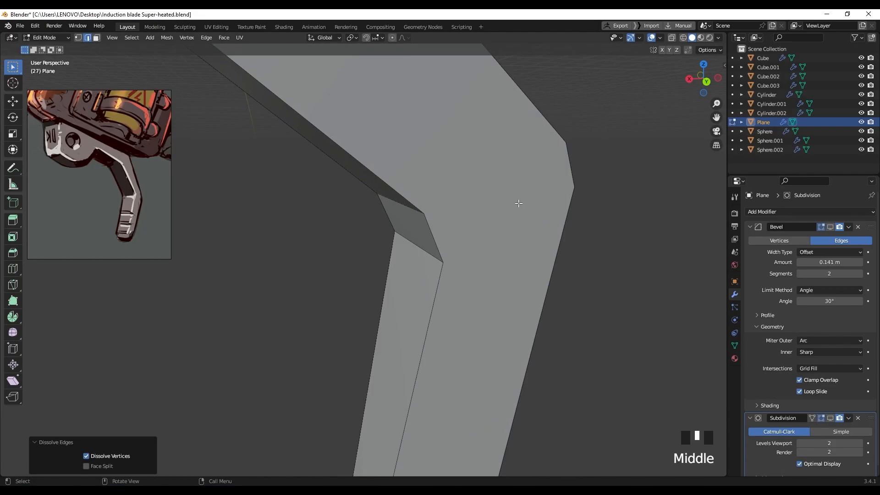
# Step: Connect the inner and outer corner vertices across the near face of the lever's bend with two straight edges
pyautogui.press('Tab')
pyautogui.press('Tab')
pyautogui.press('1')
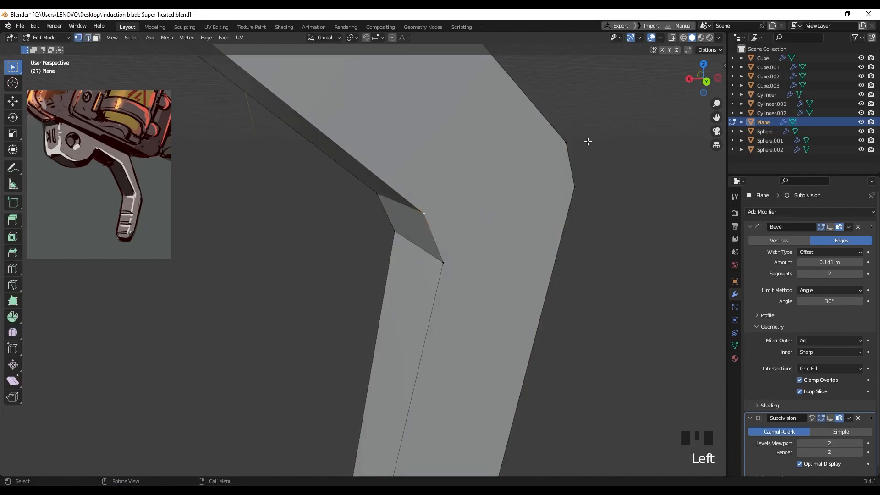
pyautogui.keyDown('shift'); pyautogui.click(568, 143); pyautogui.keyUp('shift')
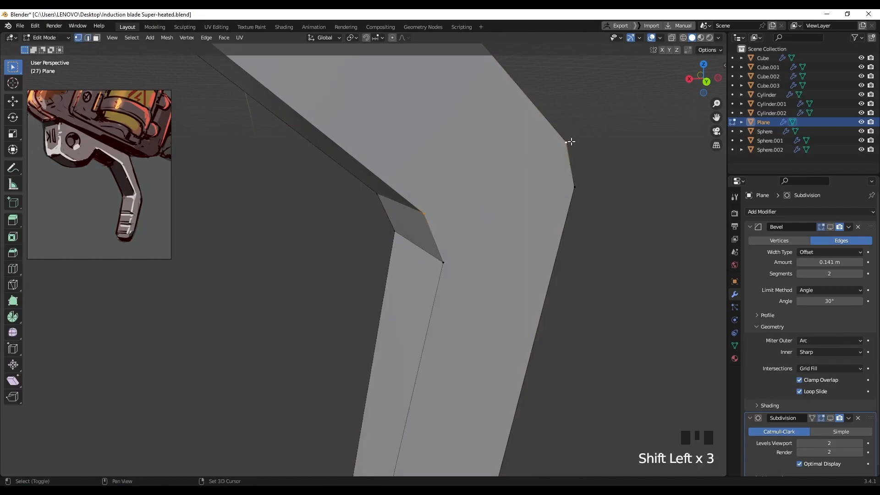
pyautogui.press('j')
pyautogui.click(577, 184)
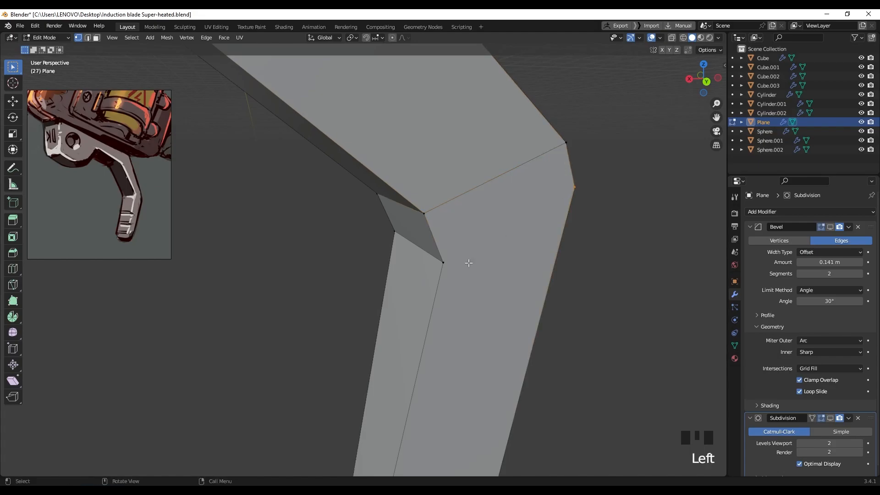
pyautogui.keyDown('shift'); pyautogui.click(441, 262); pyautogui.keyUp('shift')
pyautogui.scroll(-2, 427, 227)
# Step: Dissolve the leftover edges across the opposite face of the lever's bend
pyautogui.moveTo(428, 227); pyautogui.dragTo(377, 232, button='middle')
pyautogui.click(389, 184)
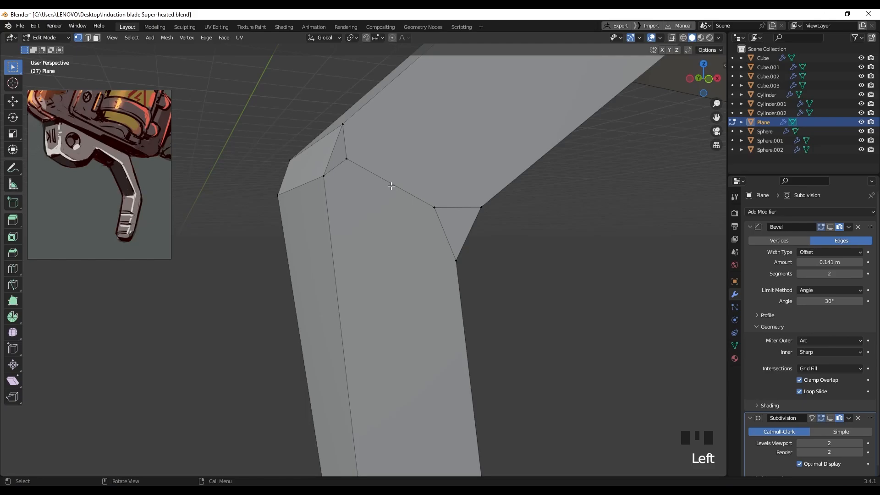
pyautogui.press('x')
pyautogui.click(400, 189)
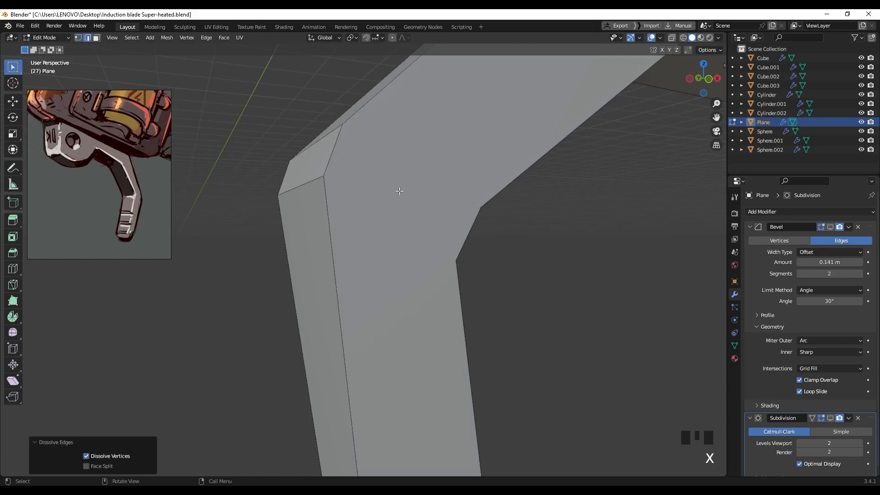
pyautogui.moveTo(401, 190); pyautogui.dragTo(403, 198, button='middle')
# Step: Join the paired corner vertices across the opposite face of the lever's bend with two parallel edges
pyautogui.press('1')
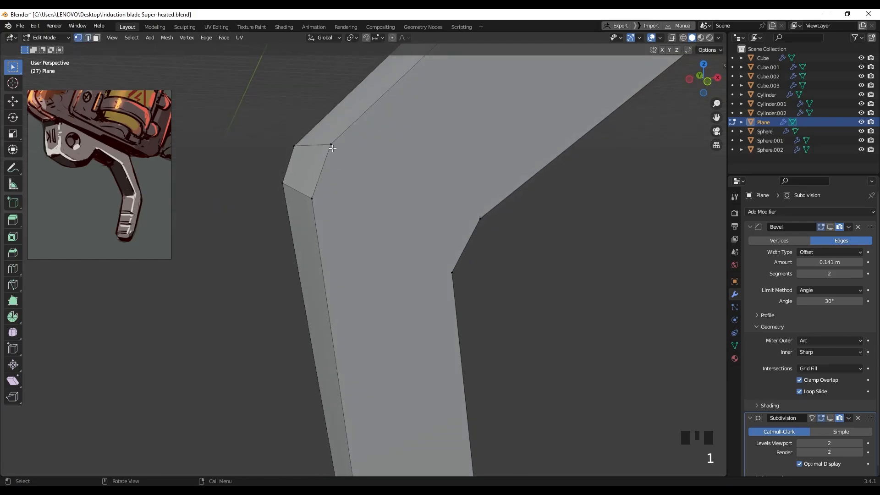
pyautogui.click(332, 148)
pyautogui.keyDown('shift'); pyautogui.click(493, 222); pyautogui.keyUp('shift')
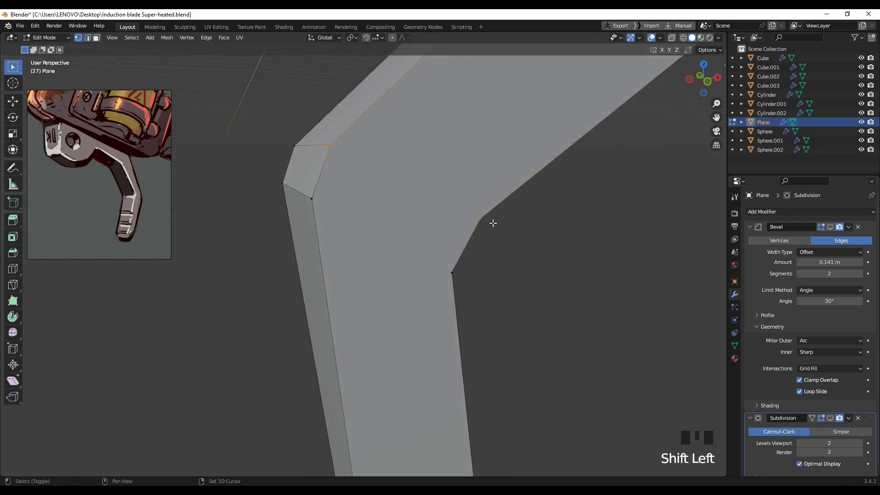
pyautogui.press('j')
pyautogui.click(316, 198)
pyautogui.keyDown('shift'); pyautogui.click(454, 274); pyautogui.keyUp('shift')
pyautogui.scroll(-4, 480, 279)
pyautogui.moveTo(479, 279); pyautogui.dragTo(414, 210, button='middle')
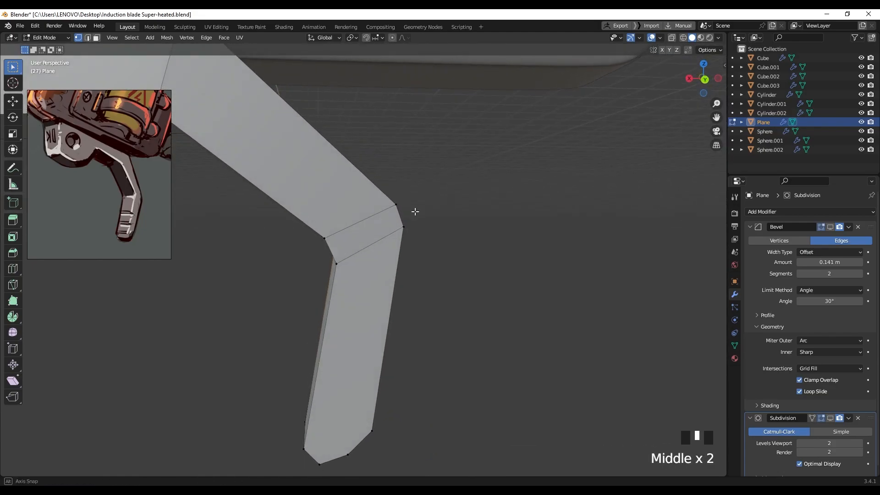
pyautogui.scroll(1, 358, 222)
pyautogui.moveTo(359, 222); pyautogui.dragTo(375, 220, button='middle')
# Step: Show the Bevel modifier in the viewport and set it to an amount of 0.054 m with 1 segment
pyautogui.click(830, 227)
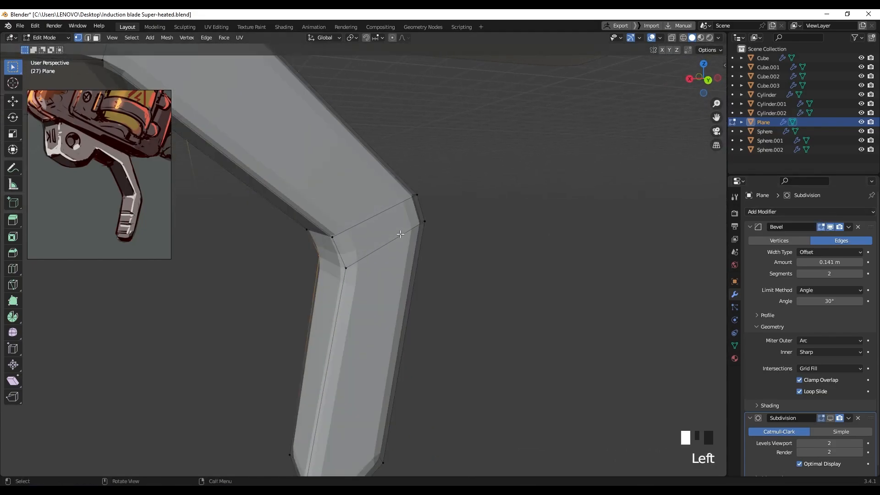
pyautogui.scroll(-2, 256, 186)
pyautogui.keyDown('shift'); pyautogui.moveTo(256, 186); pyautogui.dragTo(177, 190, button='middle'); pyautogui.keyUp('shift')
pyautogui.scroll(3, 385, 274)
pyautogui.keyDown('shift'); pyautogui.moveTo(385, 274); pyautogui.dragTo(392, 260, button='middle'); pyautogui.keyUp('shift')
pyautogui.keyDown('shift'); pyautogui.moveTo(837, 261); pyautogui.dragTo(838, 261); pyautogui.keyUp('shift')
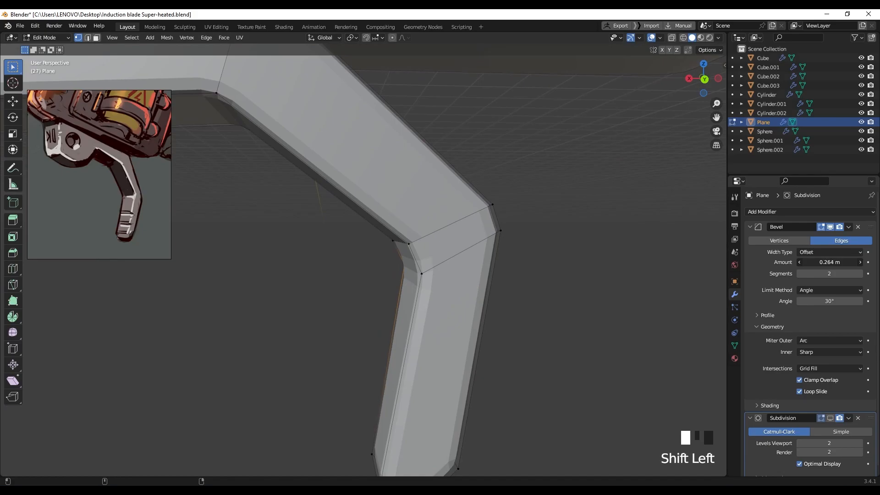
pyautogui.click(799, 273)
pyautogui.keyDown('shift'); pyautogui.moveTo(820, 262); pyautogui.dragTo(819, 262); pyautogui.keyUp('shift')
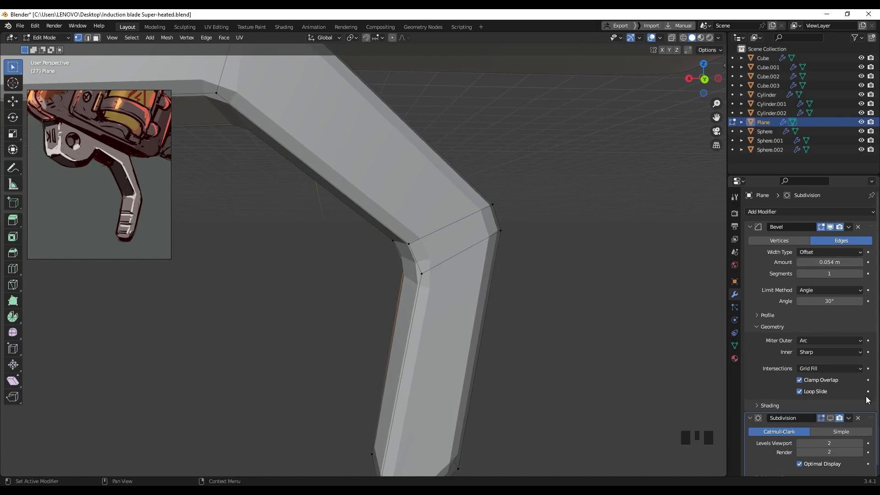
# Step: Show the Subdivision modifier in the viewport and set the Bevel modifier to 2 segments
pyautogui.click(821, 417)
pyautogui.click(830, 417)
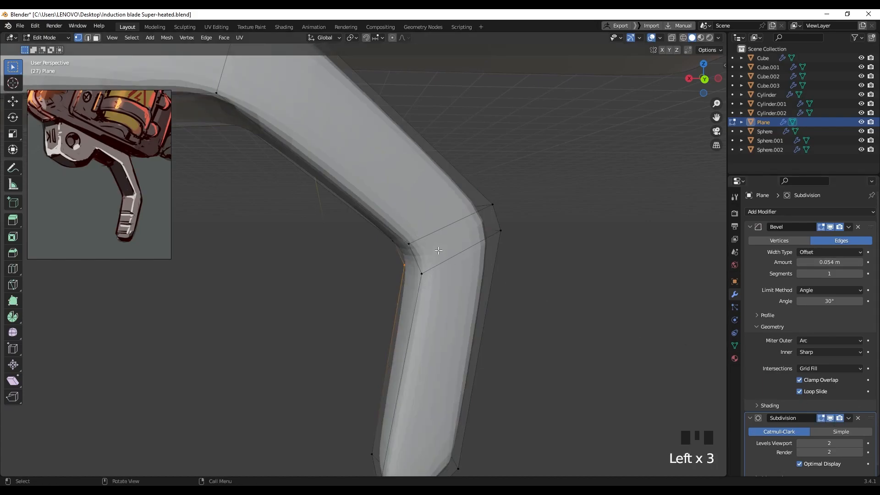
pyautogui.scroll(-3, 434, 217)
pyautogui.keyDown('shift'); pyautogui.moveTo(428, 241); pyautogui.dragTo(428, 241, button='middle'); pyautogui.keyUp('shift')
pyautogui.click(751, 227)
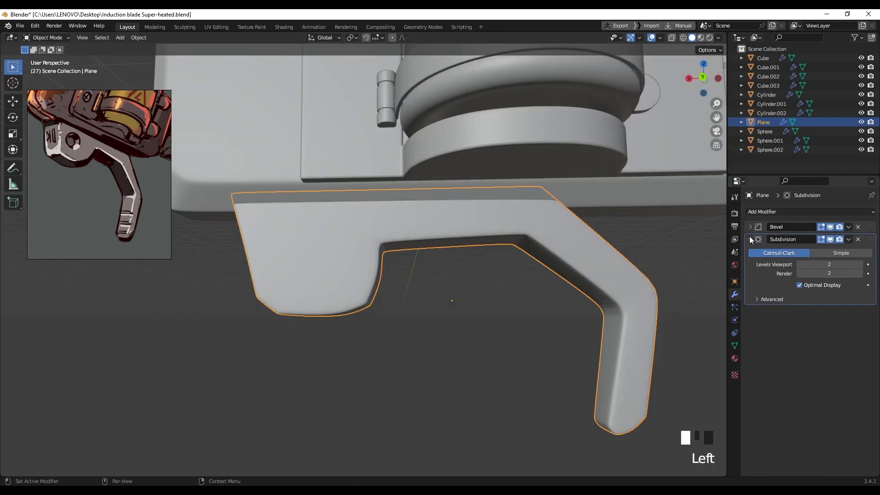
pyautogui.click(750, 239)
# Step: Shade the lever bracket smooth in Object Mode and check the rounded mounting block from below
pyautogui.click(541, 252)
pyautogui.rightClick(542, 251)
pyautogui.click(534, 213)
pyautogui.moveTo(560, 257); pyautogui.dragTo(560, 244, button='middle')
pyautogui.scroll(3, 339, 255)
pyautogui.moveTo(339, 255); pyautogui.dragTo(418, 277, button='middle')
pyautogui.scroll(1, 377, 267)
# Step: Raise the Bevel modifier's angle limit to 47° so the mounting block's shallow corners round off
pyautogui.press('Tab')
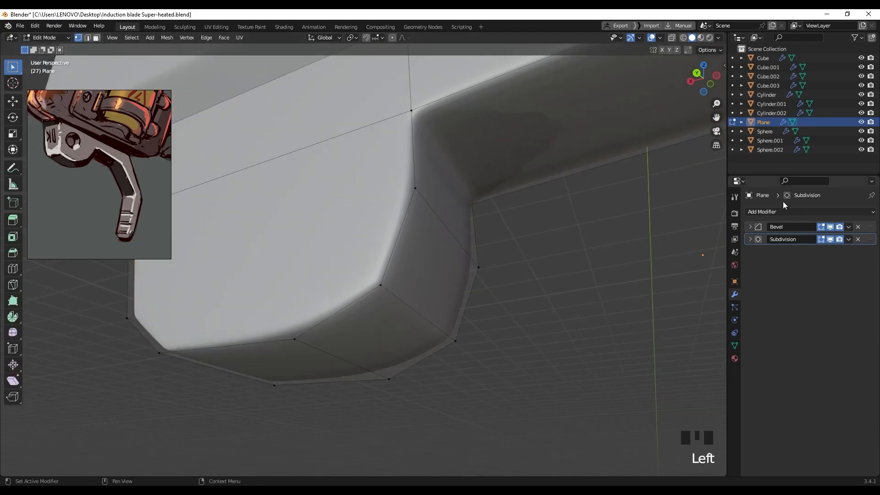
pyautogui.click(757, 228)
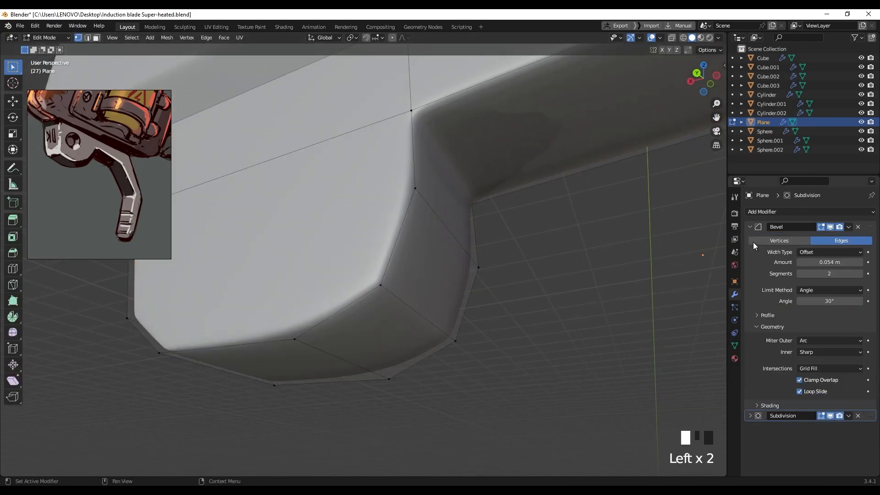
pyautogui.keyDown('shift'); pyautogui.click(837, 301); pyautogui.keyUp('shift')
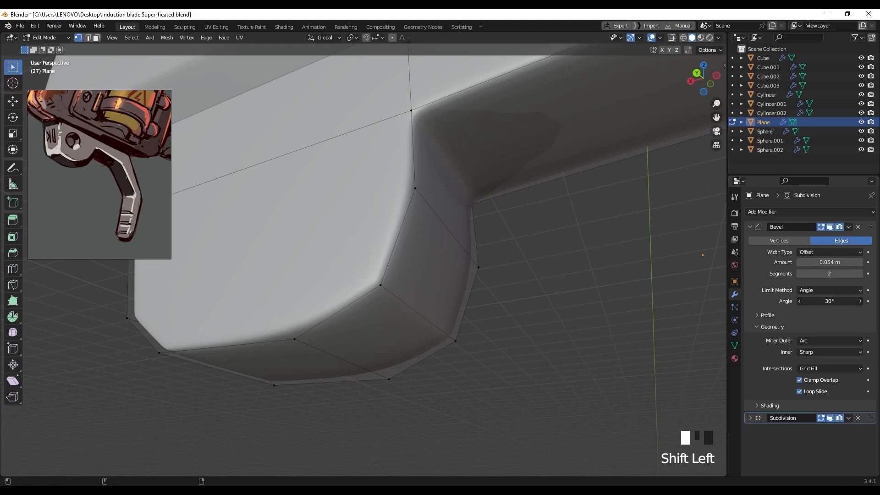
pyautogui.keyDown('shift'); pyautogui.moveTo(837, 301); pyautogui.dragTo(828, 301); pyautogui.keyUp('shift')
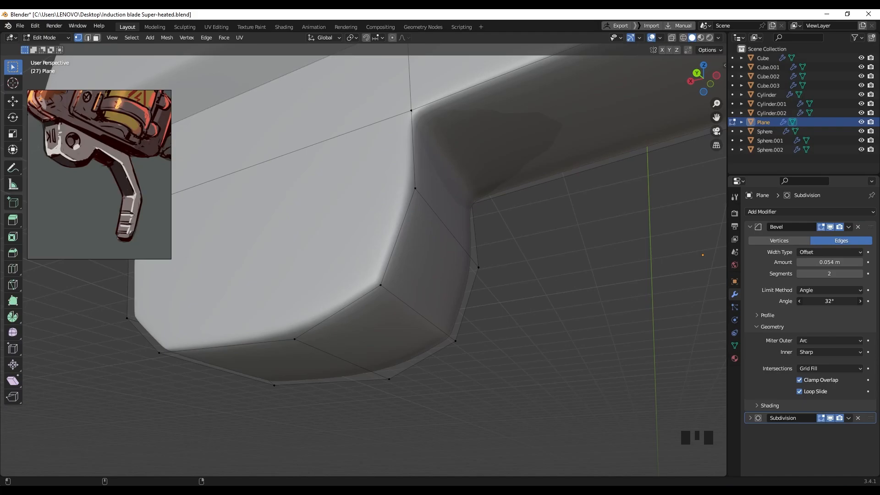
pyautogui.moveTo(830, 301); pyautogui.dragTo(832, 301)
pyautogui.moveTo(829, 301); pyautogui.dragTo(819, 301)
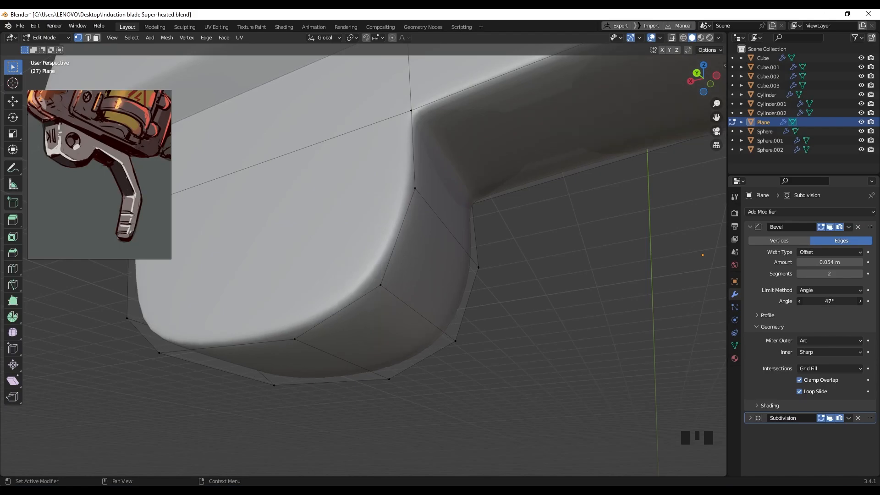
# Step: Examine the bracket from several angles and compare its mounting block and bend with the concept art reference
pyautogui.scroll(-4, 410, 281)
pyautogui.keyDown('shift'); pyautogui.moveTo(510, 245); pyautogui.dragTo(399, 262, button='middle'); pyautogui.keyUp('shift')
pyautogui.keyDown('shift'); pyautogui.moveTo(398, 320); pyautogui.dragTo(463, 302, button='middle'); pyautogui.keyUp('shift')
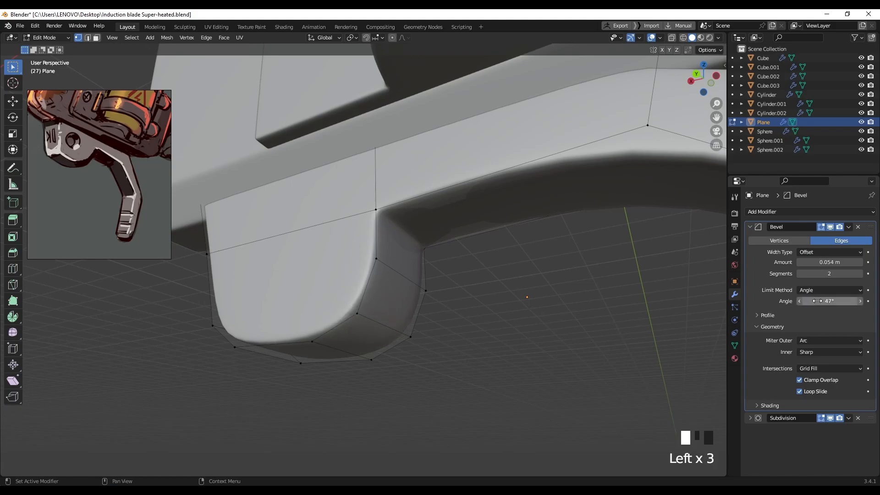
pyautogui.moveTo(344, 307); pyautogui.dragTo(316, 311, button='middle')
pyautogui.scroll(2, 344, 307)
pyautogui.moveTo(65, 135); pyautogui.dragTo(68, 147, button='middle')
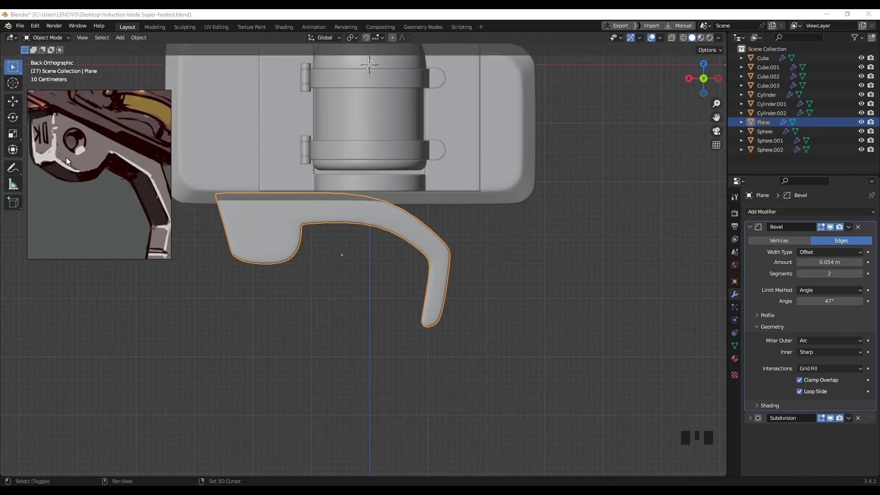
pyautogui.scroll(2, 69, 156)
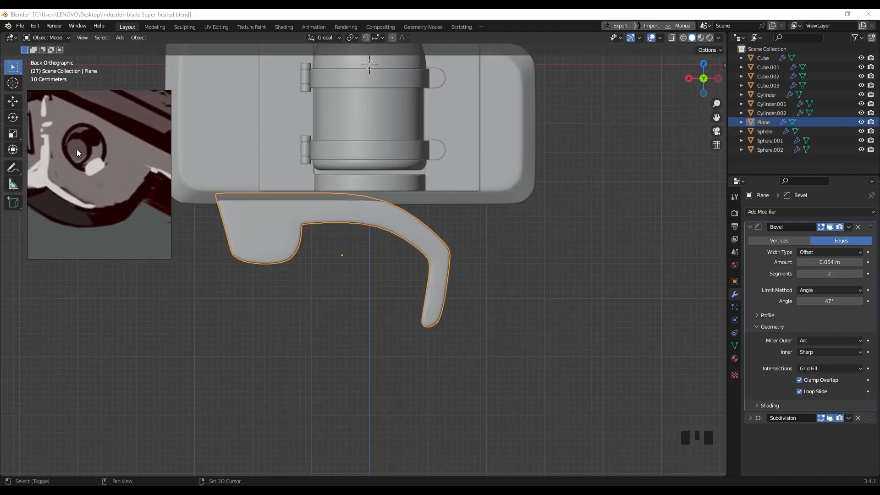
pyautogui.scroll(-3, 77, 149)
pyautogui.moveTo(36, 163); pyautogui.dragTo(311, 247, button='middle')
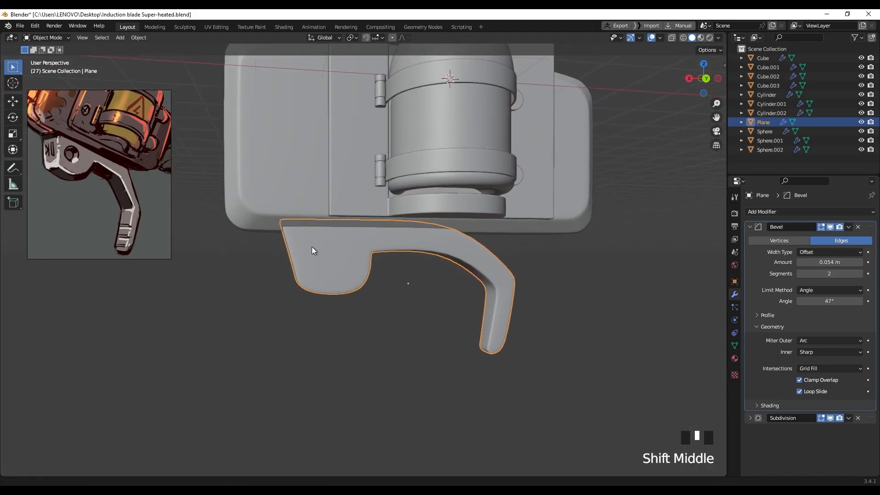
# Step: Add two centred loop cuts around the outer rim of the rounded box body in Edit Mode
pyautogui.click(373, 216)
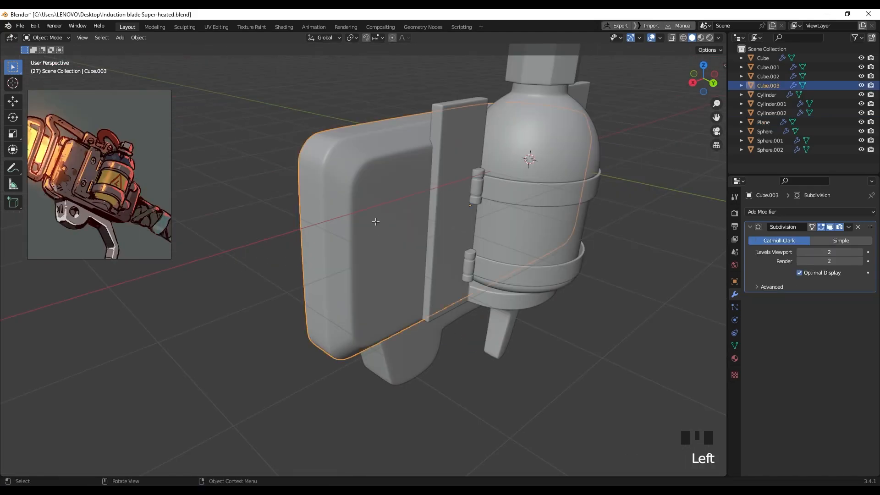
pyautogui.press('Tab')
pyautogui.moveTo(385, 201); pyautogui.dragTo(368, 243, button='middle')
pyautogui.scroll(2, 394, 197)
pyautogui.hotkey('ctrl', 'r')
pyautogui.scroll(1, 406, 193)
pyautogui.click(406, 192)
pyautogui.rightClick(407, 203)
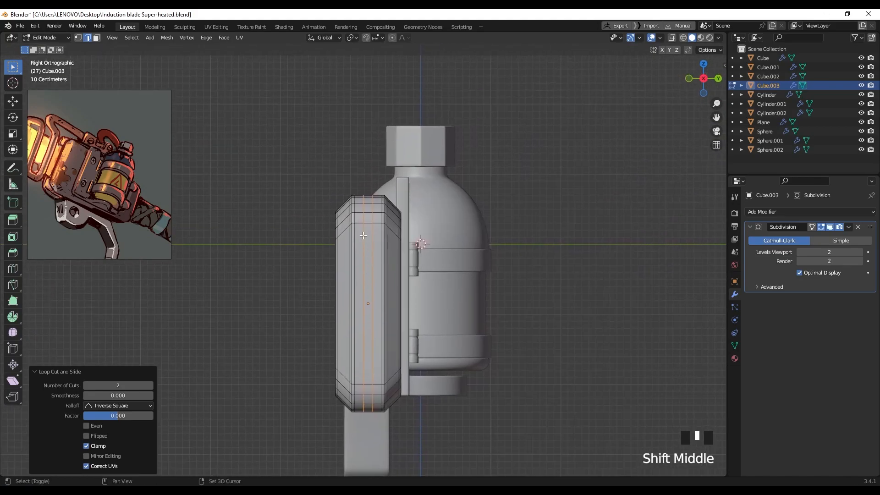
# Step: Spread the two new rim loops apart by scaling them 1.712 along the Y axis
pyautogui.scroll(3, 367, 244)
pyautogui.press('s')
pyautogui.press('x')
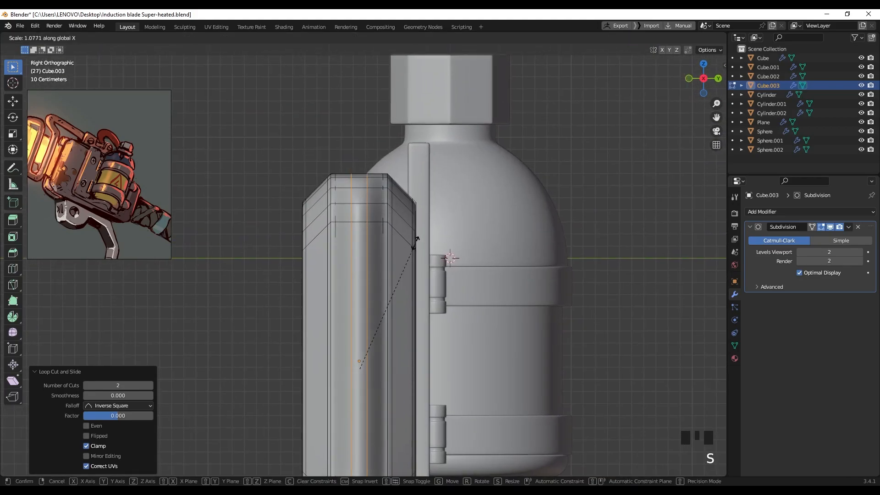
pyautogui.press('y')
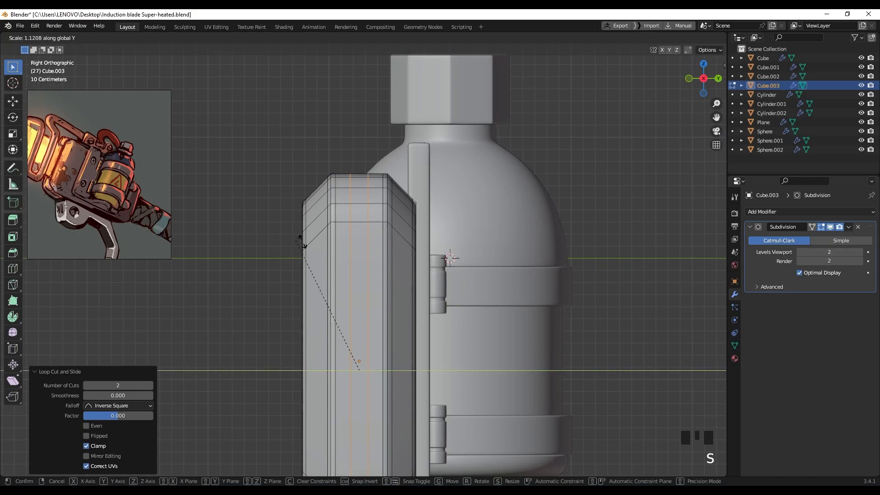
pyautogui.click(539, 242)
pyautogui.moveTo(539, 242); pyautogui.dragTo(362, 253, button='middle')
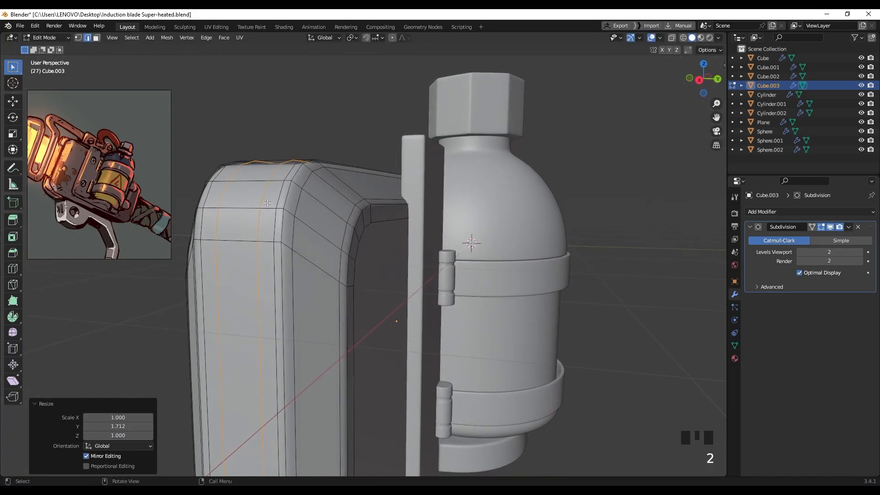
# Step: Extrude the band of faces between the rim loops inward along their normals by about 0.08 m to form a groove
pyautogui.hotkey('alt', 'a')
pyautogui.scroll(-4, 268, 192)
pyautogui.moveTo(268, 193); pyautogui.dragTo(298, 215, button='middle')
pyautogui.scroll(4, 297, 216)
pyautogui.keyDown('shift'); pyautogui.moveTo(344, 238); pyautogui.dragTo(468, 260, button='middle'); pyautogui.keyUp('shift')
pyautogui.rightClick(403, 238)
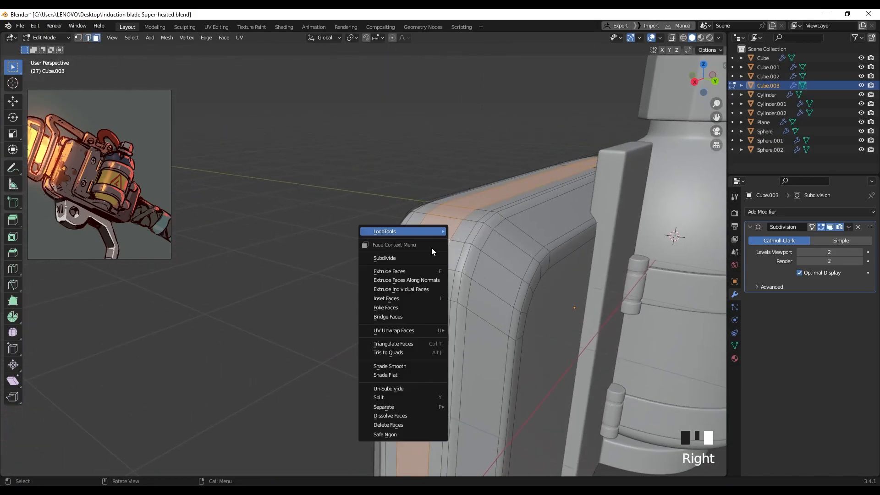
pyautogui.click(428, 284)
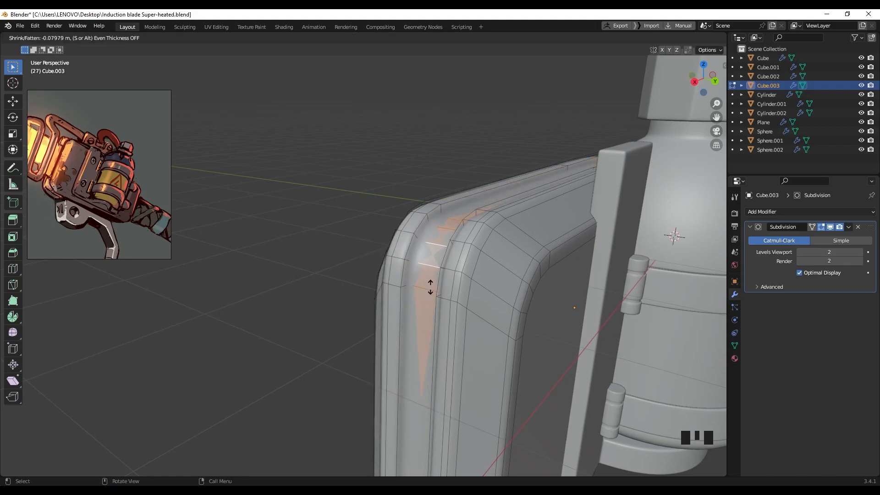
pyautogui.click(433, 291)
# Step: Hide the Subdivision modifier in the viewport and bevel the groove's bottom edge loop with a width of 0.0114 m and two segments
pyautogui.keyDown('shift'); pyautogui.moveTo(433, 290); pyautogui.dragTo(465, 253, button='middle'); pyautogui.keyUp('shift')
pyautogui.moveTo(527, 238); pyautogui.dragTo(429, 211, button='middle')
pyautogui.hotkey('ctrl', 'b')
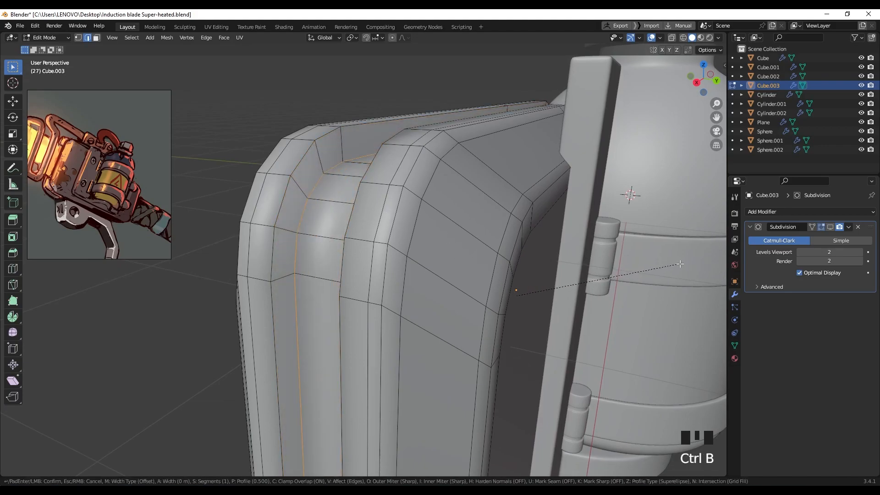
pyautogui.scroll(1, 683, 261)
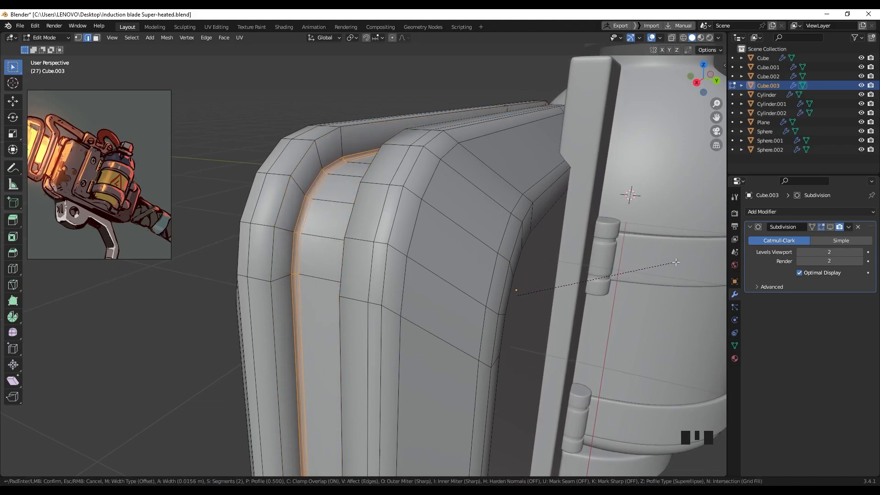
pyautogui.click(620, 263)
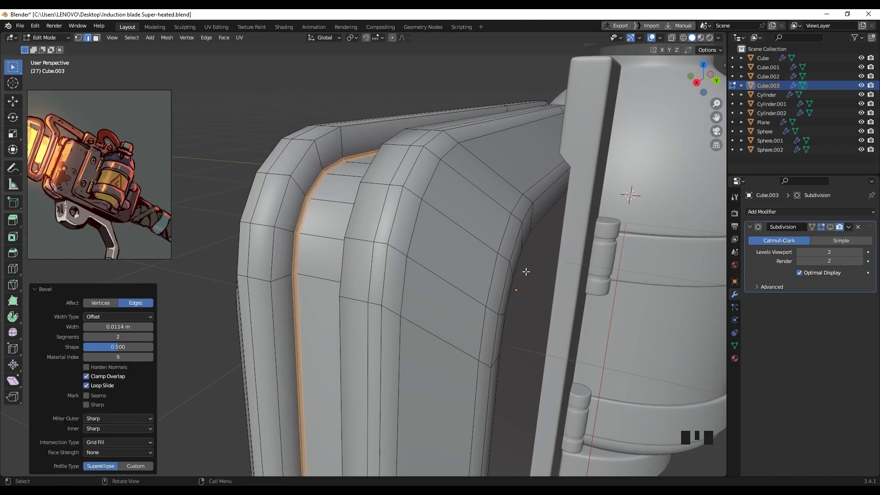
# Step: Show the Subdivision modifier in the viewport again and return the grooved box body to Object Mode
pyautogui.click(830, 227)
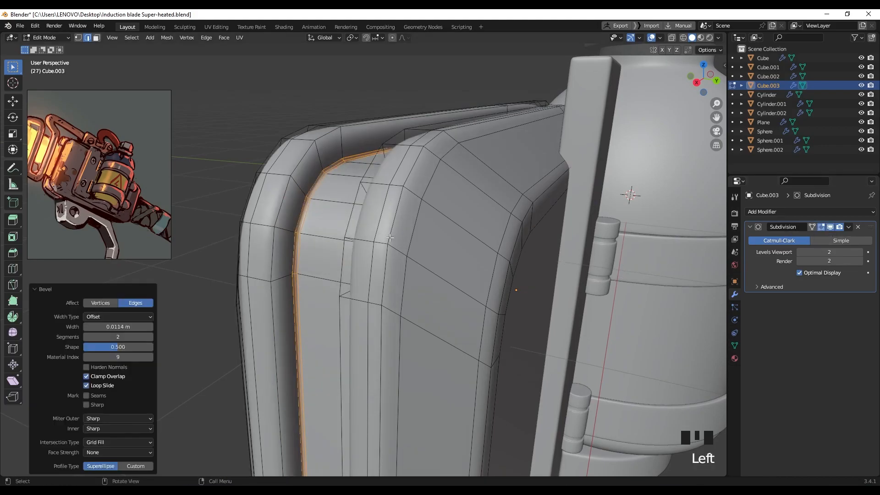
pyautogui.scroll(-6, 390, 242)
pyautogui.press('Tab')
pyautogui.moveTo(390, 242); pyautogui.dragTo(546, 335, button='middle')
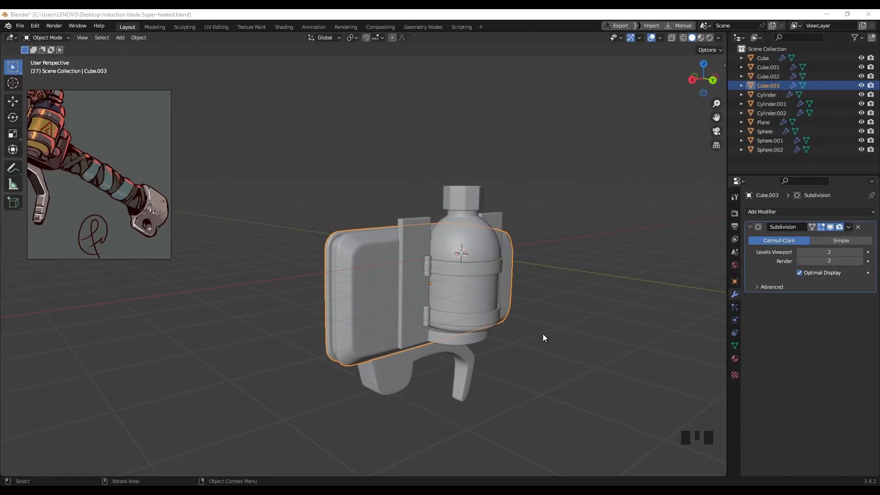
# Step: Add a mesh cylinder with 16 vertices in the back orthographic view
pyautogui.moveTo(375, 307); pyautogui.dragTo(439, 259, button='middle')
pyautogui.hotkey('shift', 'a')
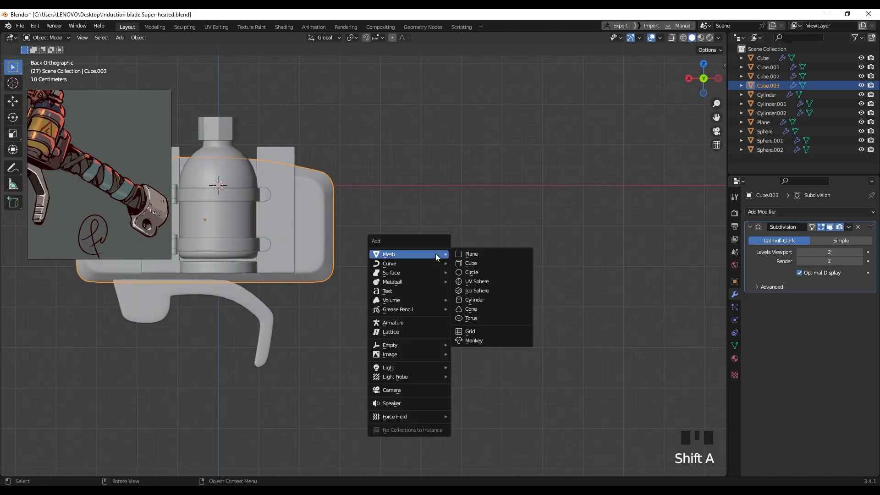
pyautogui.click(479, 301)
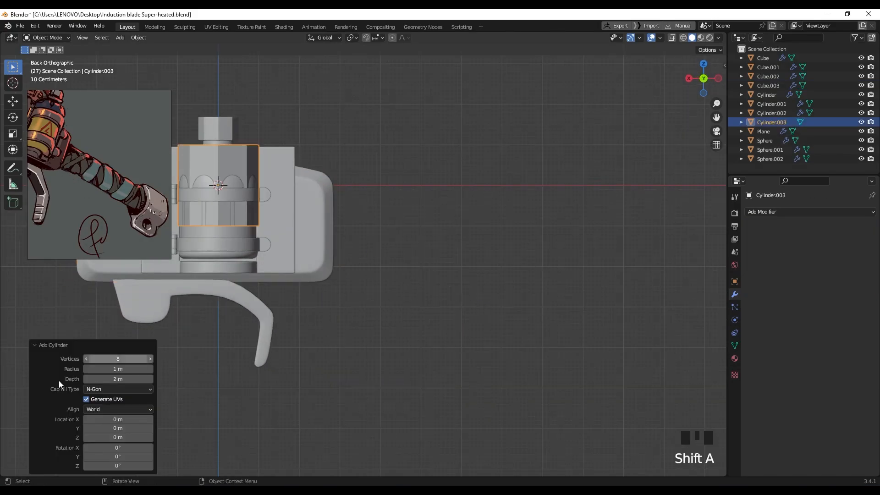
pyautogui.click(100, 360)
pyautogui.write('16')
pyautogui.press('Return')
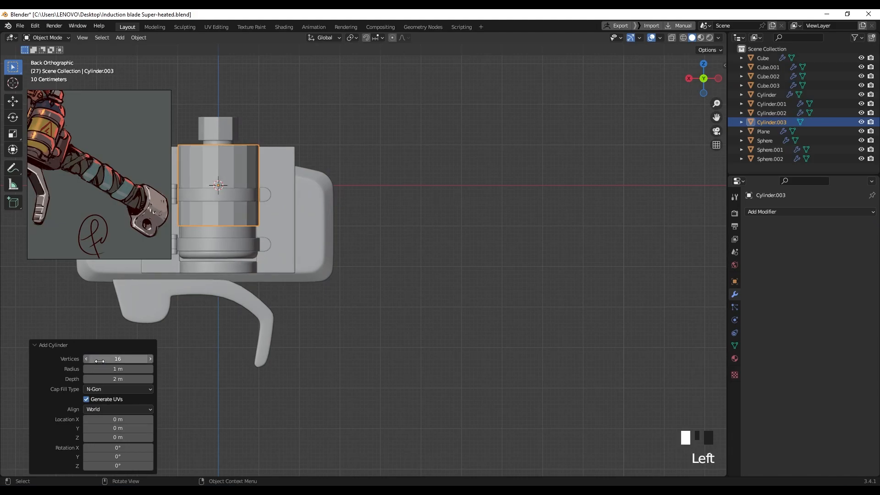
# Step: Move the new cylinder about -6.16 m along X, clear of the weapon, and rotate it 90° to lie horizontally
pyautogui.press('g')
pyautogui.click(540, 299)
pyautogui.write('r')
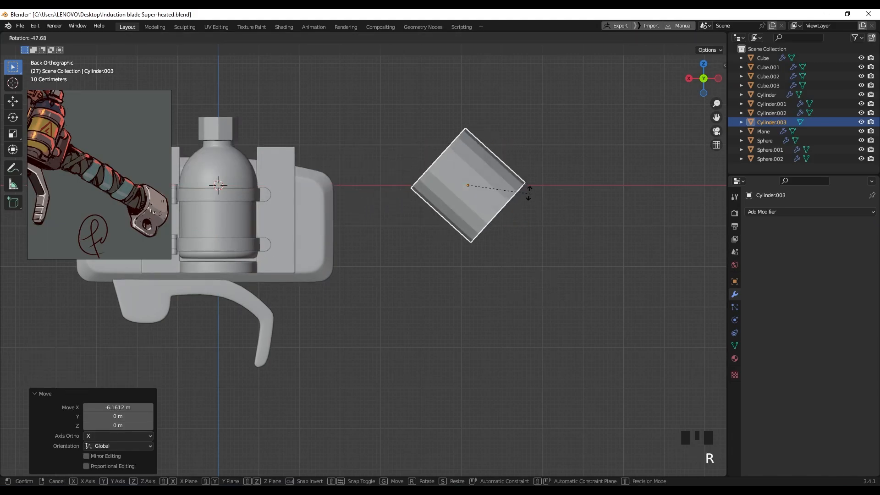
pyautogui.write('90')
pyautogui.press('Return')
# Step: Bring the horizontal cylinder next to the box body's side and scale it uniformly to 0.496
pyautogui.press('g')
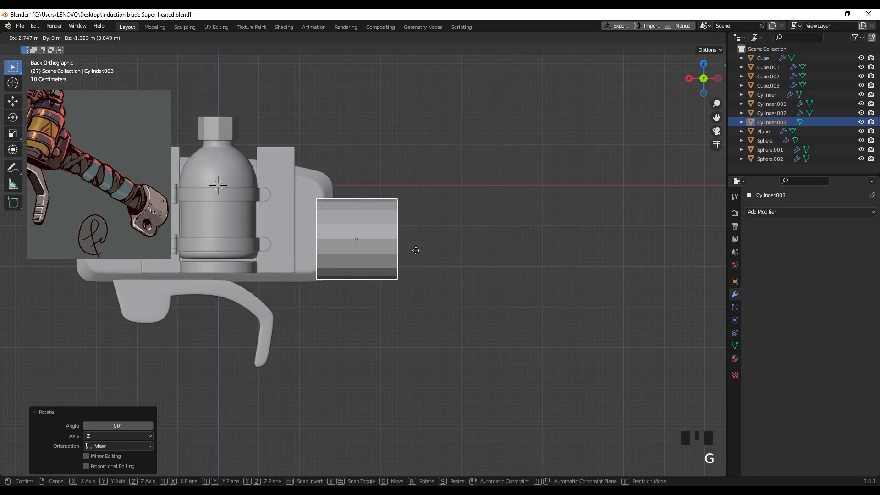
pyautogui.click(408, 252)
pyautogui.press('s')
pyautogui.click(408, 259)
# Step: Stretch the cylinder by a factor of 6.411 along the X axis into a long handle
pyautogui.press('s')
pyautogui.press('z')
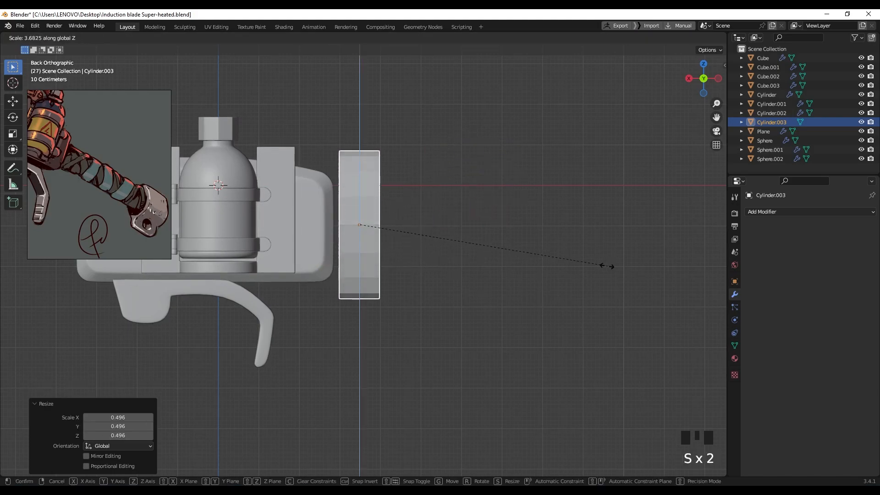
pyautogui.press('y')
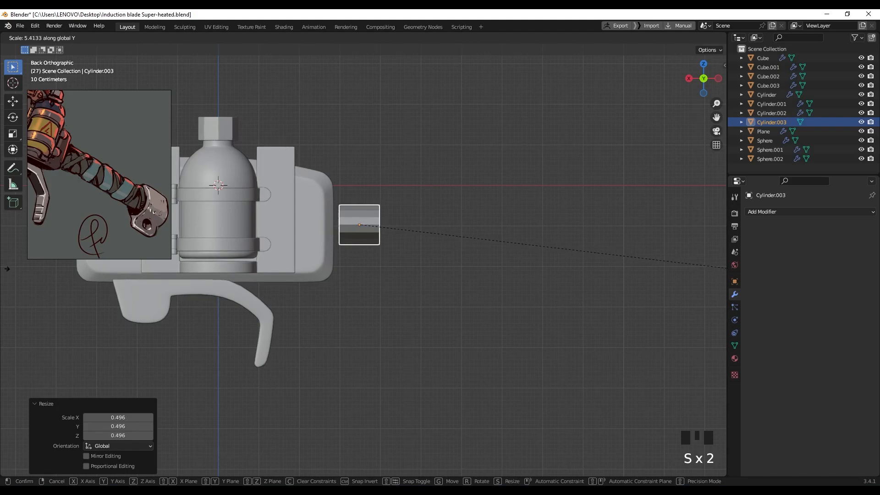
pyautogui.press('x')
pyautogui.click(58, 265)
# Step: Move the handle cylinder about -2.34 m along X to meet the body's side and lower it about 0.1 m
pyautogui.press('g')
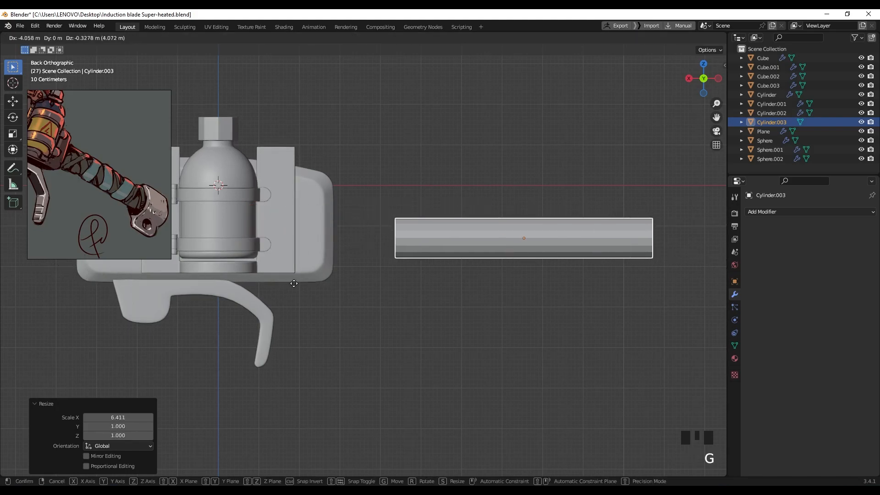
pyautogui.press('x')
pyautogui.click(264, 281)
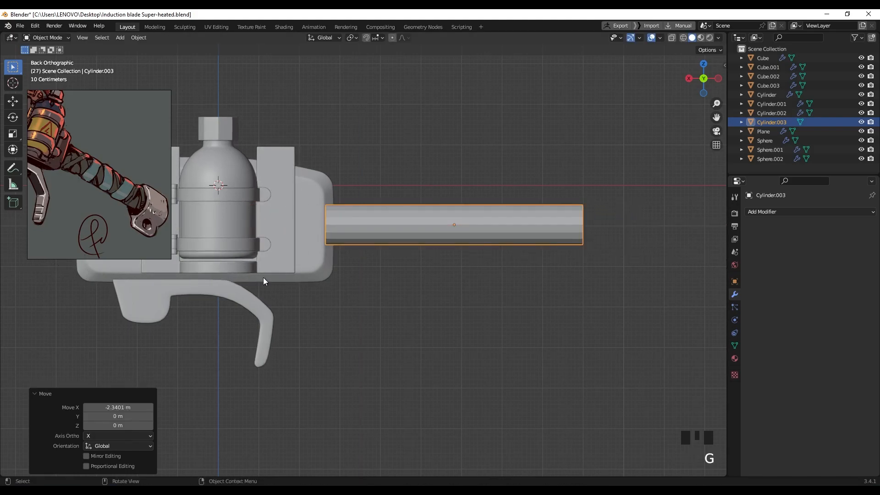
pyautogui.press('g')
pyautogui.click(426, 264)
# Step: Move the handle cylinder about -0.8 m along the Y axis to line it up with the body in top view
pyautogui.moveTo(426, 265); pyautogui.dragTo(329, 306, button='middle')
pyautogui.press('g')
pyautogui.press('y')
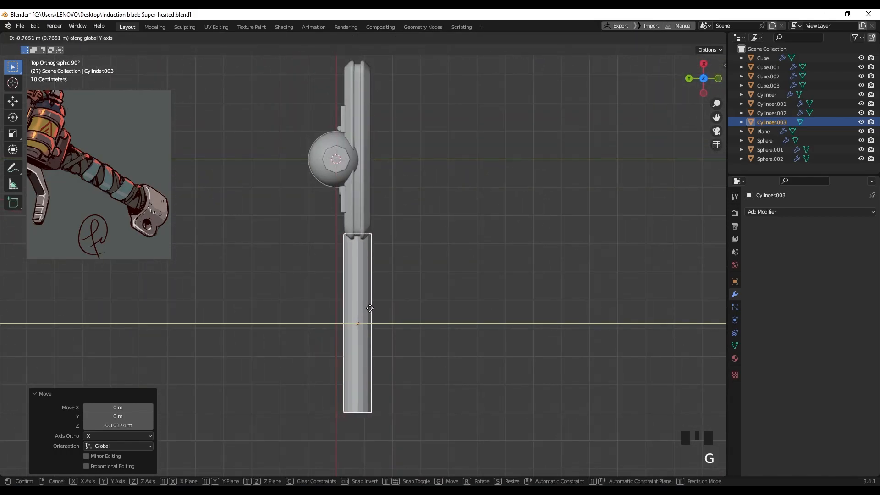
pyautogui.click(369, 308)
# Step: Scale the handle uniformly to about 0.76 and shift it about 0.81 m along X and 0.04 m along Y against the body
pyautogui.scroll(2, 361, 281)
pyautogui.keyDown('shift'); pyautogui.moveTo(361, 282); pyautogui.dragTo(430, 314, button='middle'); pyautogui.keyUp('shift')
pyautogui.press('s')
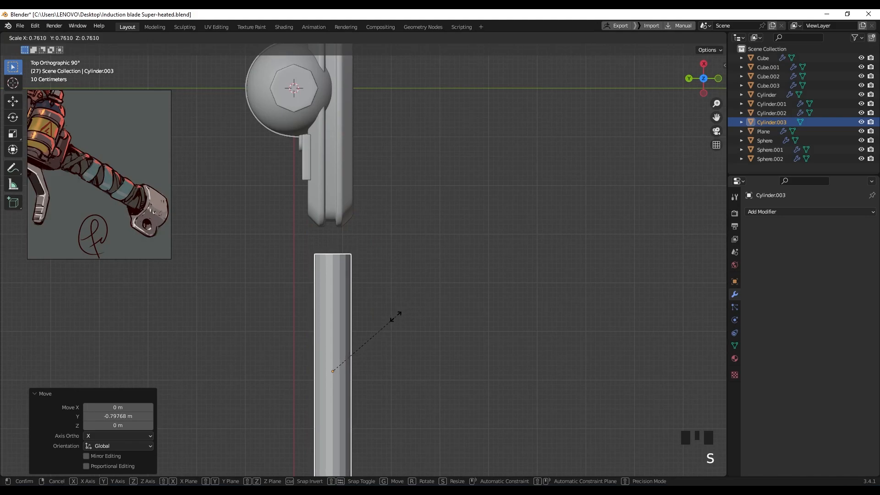
pyautogui.click(396, 316)
pyautogui.press('g')
pyautogui.click(382, 305)
pyautogui.press('g')
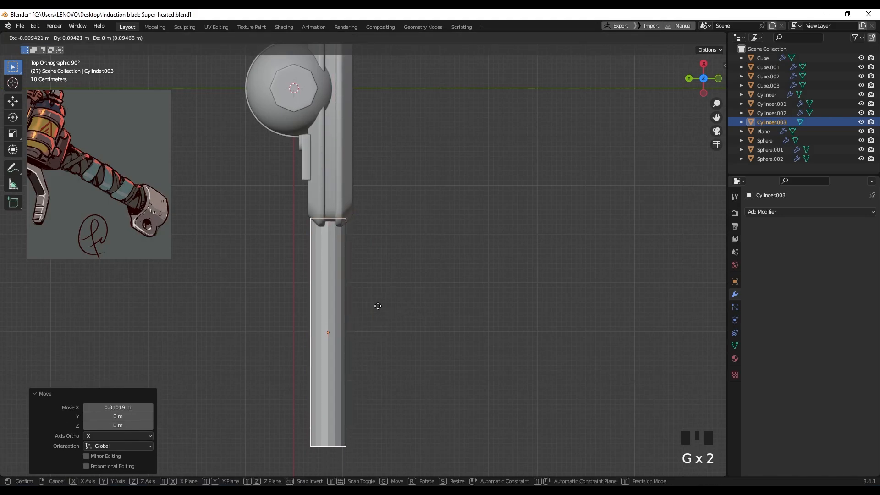
pyautogui.click(380, 305)
# Step: Lengthen the handle cylinder by a factor of 1.122 along the X axis so its end sinks into the body
pyautogui.press('s')
pyautogui.press('z')
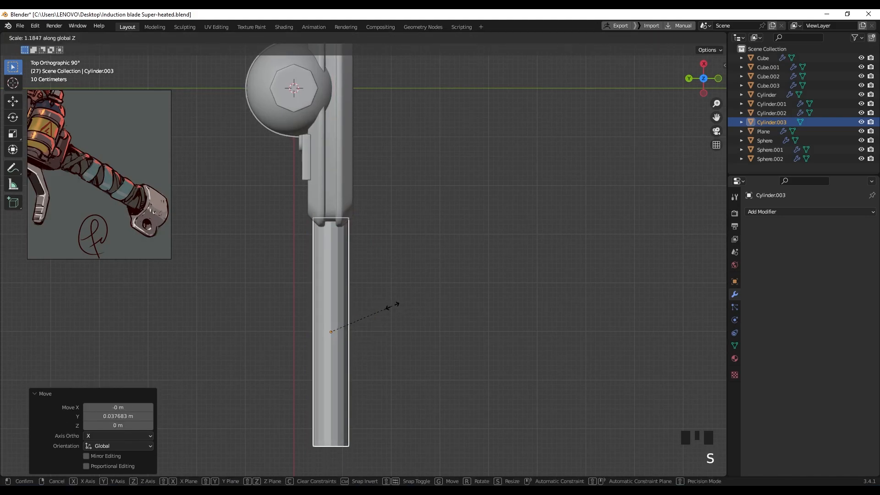
pyautogui.press('x')
pyautogui.click(389, 306)
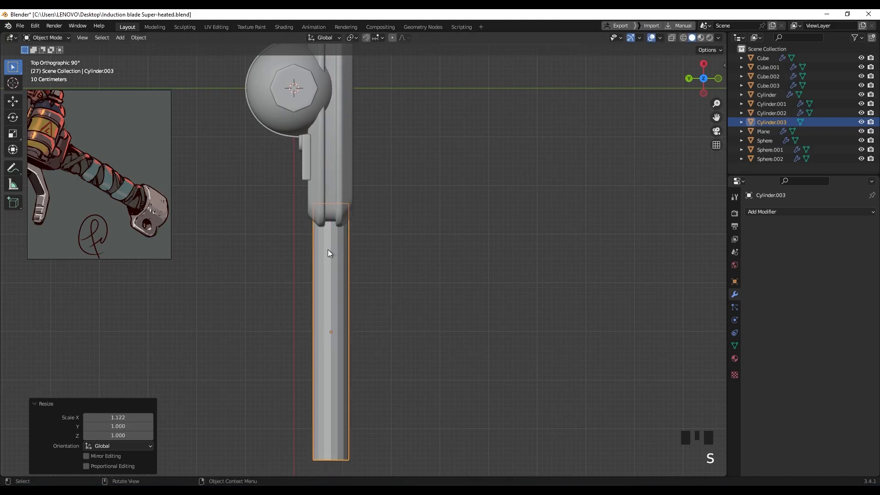
pyautogui.scroll(5, 337, 255)
pyautogui.keyDown('shift'); pyautogui.moveTo(353, 255); pyautogui.dragTo(426, 239, button='middle'); pyautogui.keyUp('shift')
pyautogui.press('g')
pyautogui.press('y')
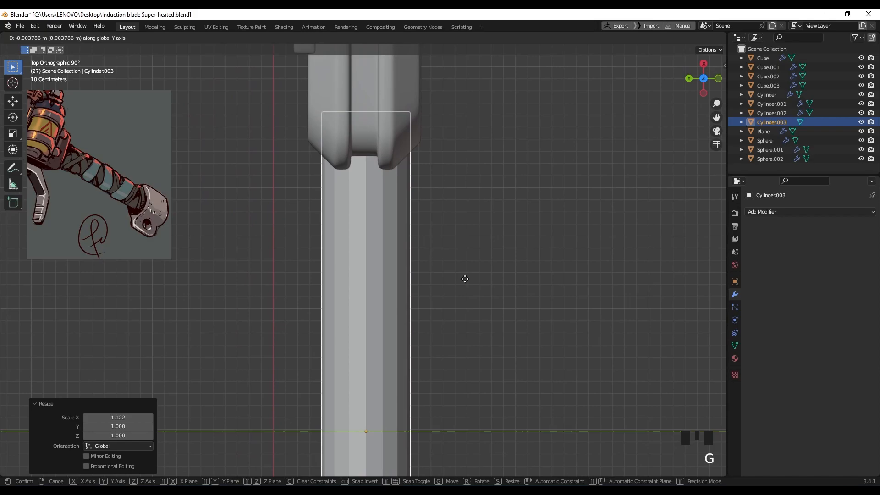
pyautogui.rightClick(464, 279)
# Step: Open the rounded box body in Edit Mode from the back orthographic view with wireframe shading
pyautogui.scroll(-9, 366, 307)
pyautogui.moveTo(352, 317); pyautogui.dragTo(478, 215, button='middle')
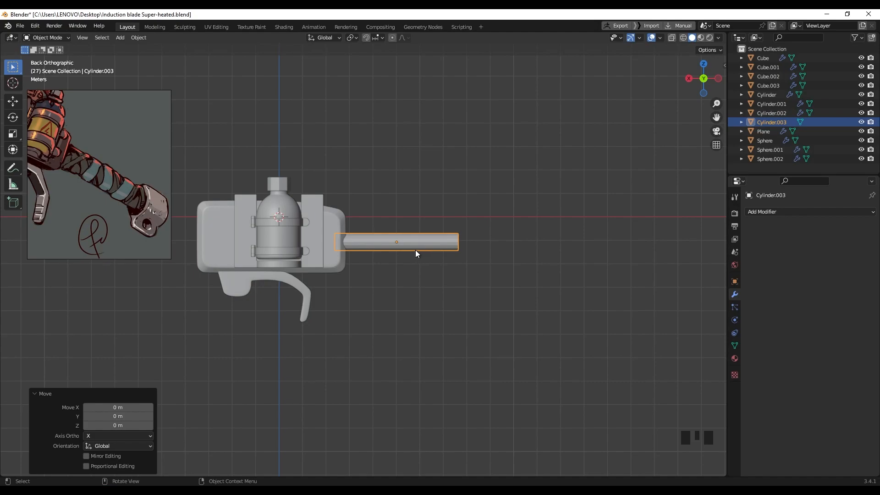
pyautogui.scroll(2, 323, 220)
pyautogui.click(323, 212)
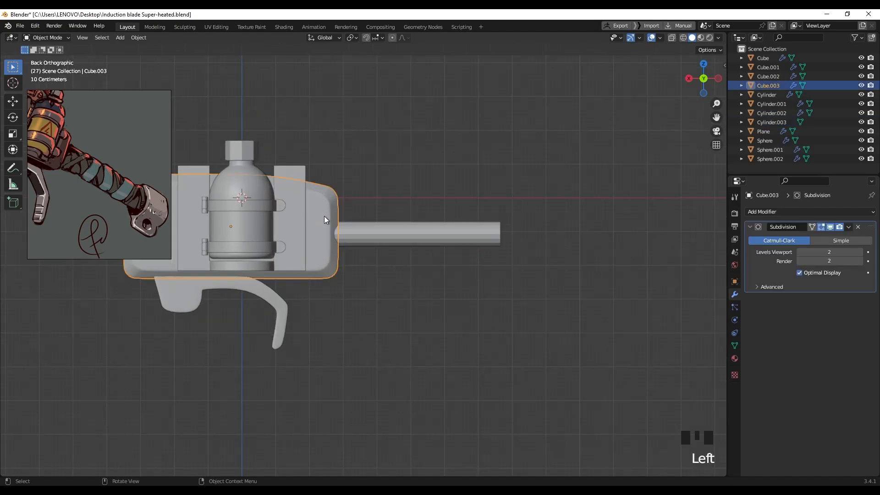
pyautogui.press('Tab')
pyautogui.scroll(2, 324, 213)
pyautogui.moveTo(324, 213)
pyautogui.keyDown('shift'); pyautogui.mouseDown(button='middle')
pyautogui.moveTo(354, 216)
pyautogui.moveTo(358, 243)
pyautogui.mouseUp(button='middle'); pyautogui.keyUp('shift')
pyautogui.press('z')
pyautogui.scroll(3, 350, 234)
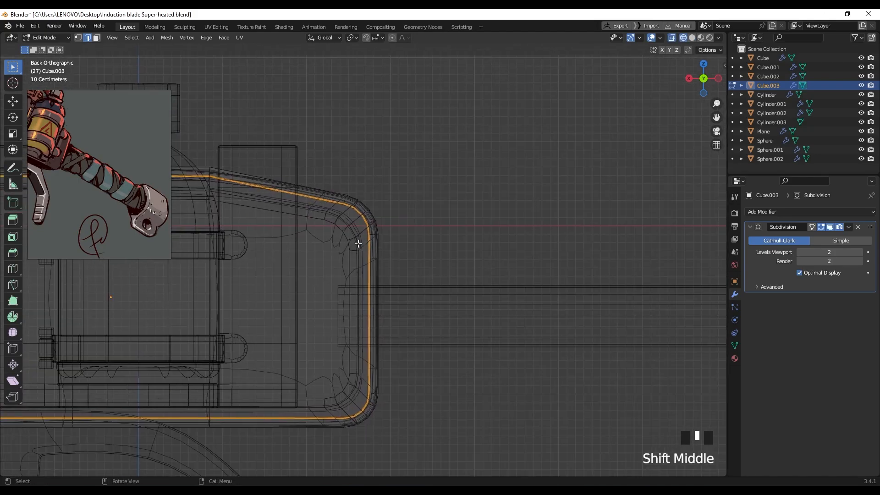
# Step: Lower the body's upper corner vertices on the handle side by about 0.27 m along Z and return to solid Object Mode
pyautogui.moveTo(316, 178); pyautogui.dragTo(403, 257)
pyautogui.press('g')
pyautogui.press('z')
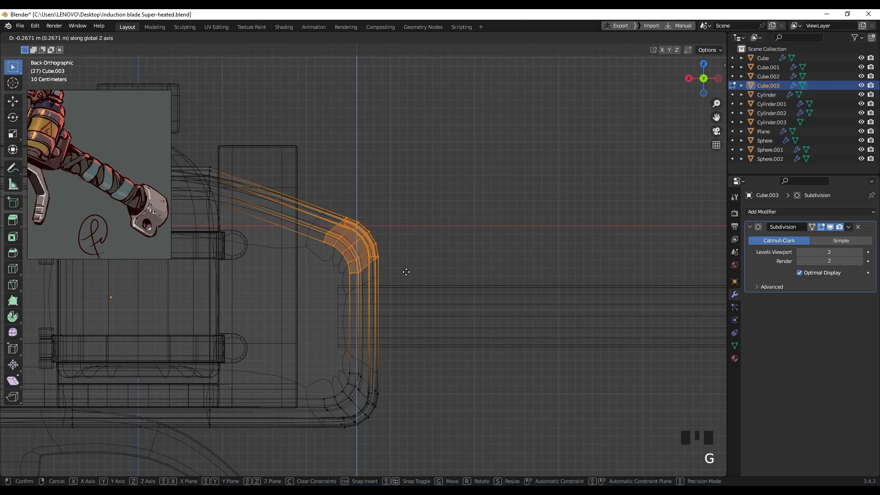
pyautogui.click(406, 271)
pyautogui.hotkey('shift', 'z')
pyautogui.press('Tab')
pyautogui.scroll(-3, 406, 272)
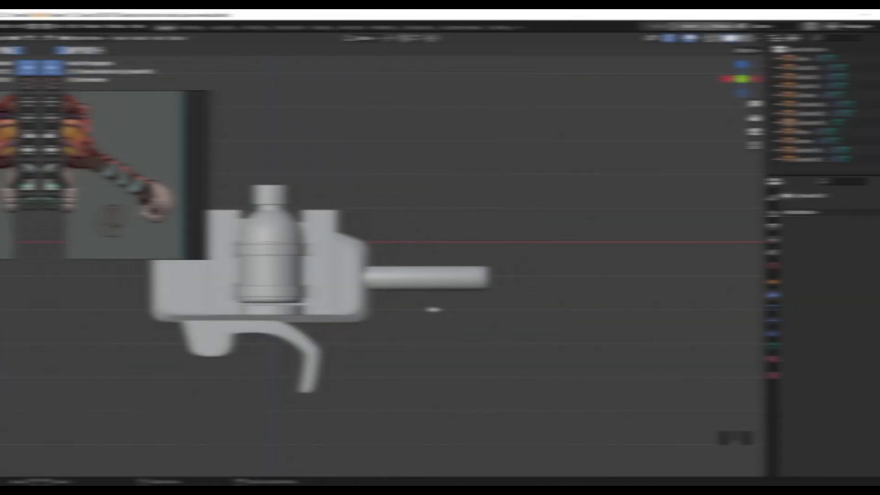
# Step: Lower the handle cylinder about 0.16 m along the Z axis, comparing its placement with the reference image
pyautogui.click(288, 259)
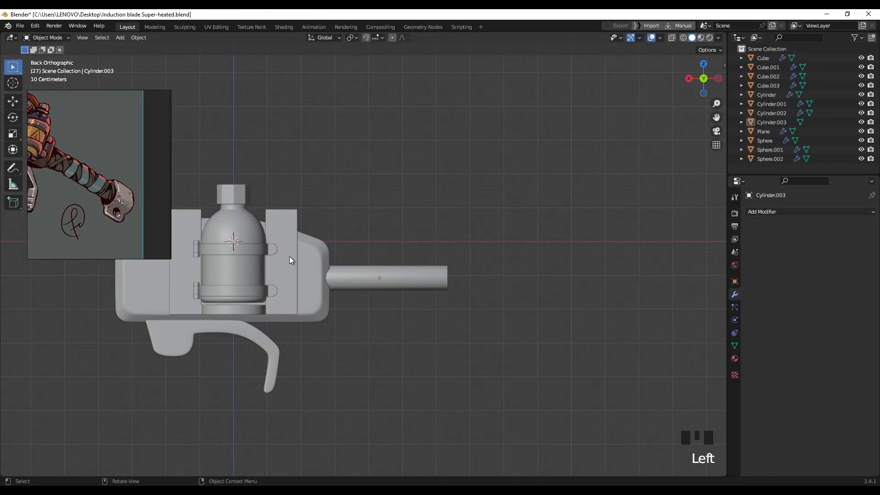
pyautogui.scroll(3, 121, 192)
pyautogui.scroll(-4, 114, 195)
pyautogui.scroll(2, 87, 194)
pyautogui.scroll(-2, 100, 195)
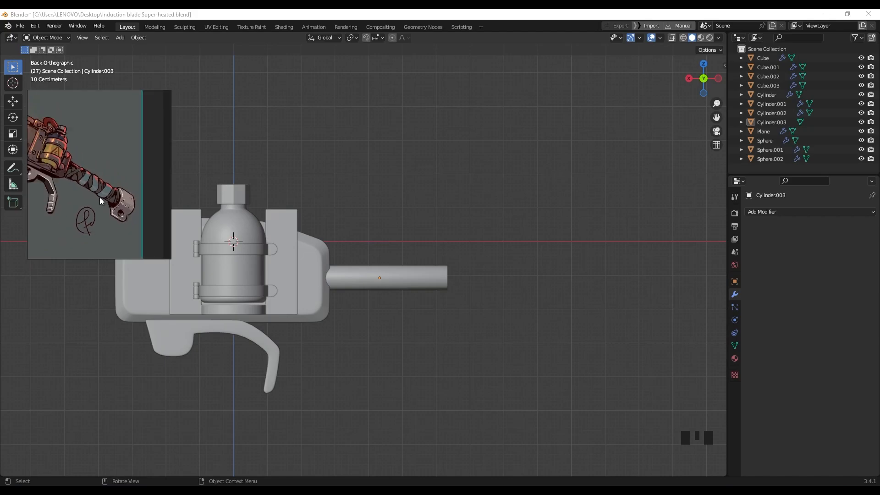
pyautogui.scroll(1, 385, 272)
pyautogui.click(409, 287)
pyautogui.press('g')
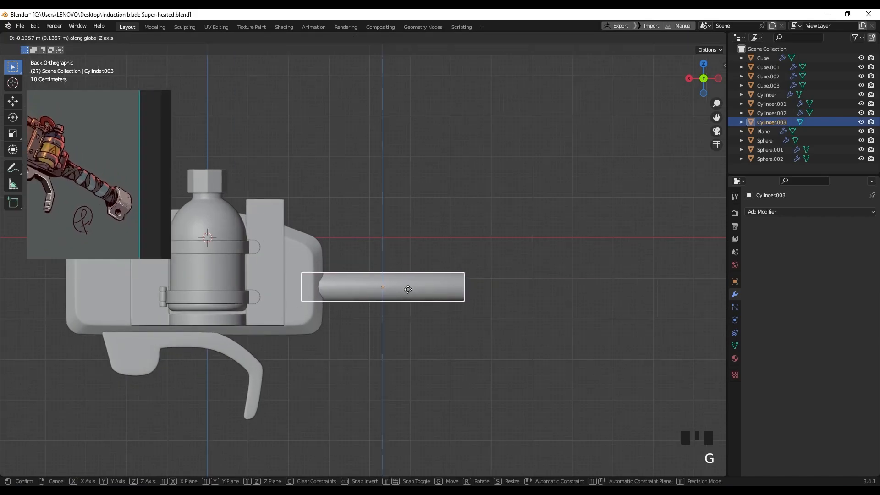
pyautogui.click(407, 289)
# Step: Open the handle cylinder in Edit Mode with its free end in view
pyautogui.scroll(2, 369, 291)
pyautogui.moveTo(369, 291); pyautogui.dragTo(293, 295, button='middle')
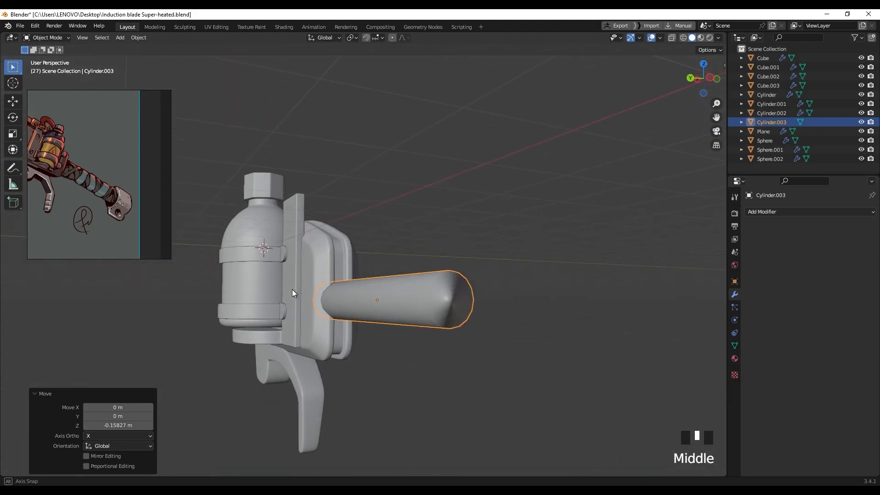
pyautogui.click(433, 312)
pyautogui.press('Tab')
pyautogui.keyDown('shift'); pyautogui.moveTo(433, 308); pyautogui.dragTo(440, 307, button='middle'); pyautogui.keyUp('shift')
pyautogui.scroll(2, 458, 310)
# Step: Delete both end-cap faces of the handle cylinder using local view, then return to the full scene in Object Mode
pyautogui.click(454, 316)
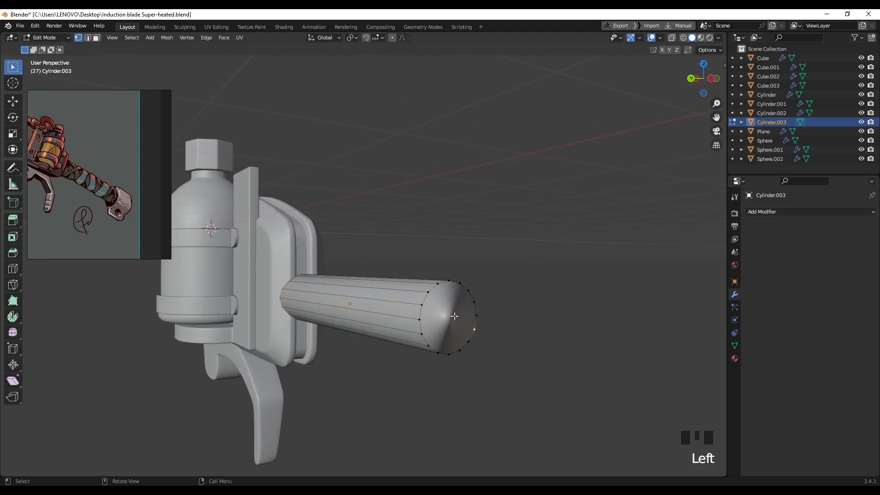
pyautogui.press('3')
pyautogui.click(448, 317)
pyautogui.moveTo(322, 251); pyautogui.dragTo(178, 306, button='middle')
pyautogui.press('/')
pyautogui.keyDown('shift'); pyautogui.click(193, 299); pyautogui.keyUp('shift')
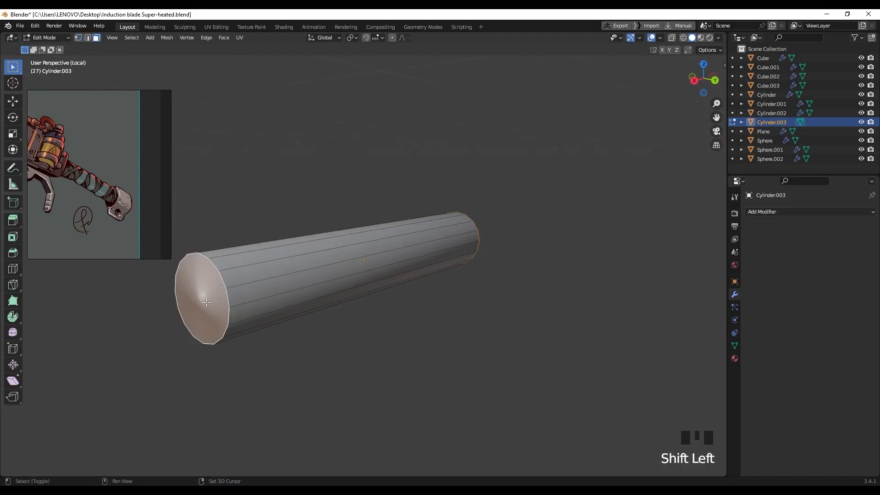
pyautogui.press('x')
pyautogui.click(199, 265)
pyautogui.scroll(-2, 289, 299)
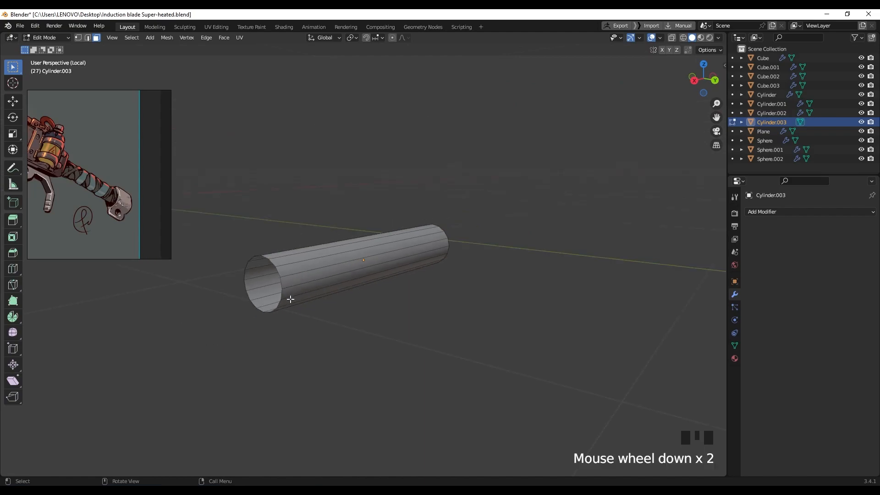
pyautogui.press('/')
pyautogui.press('Tab')
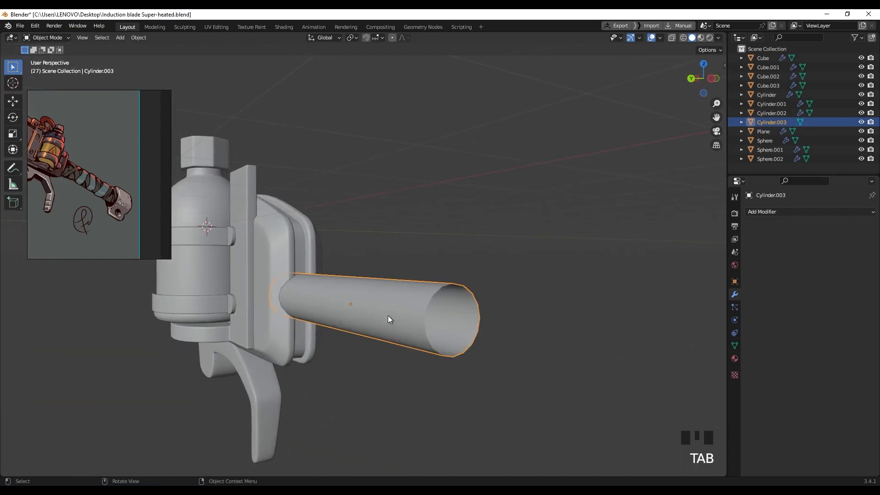
# Step: Duplicate the handle cylinder in the back view and offset the copy about -3.24 m along the X axis
pyautogui.scroll(-2, 354, 306)
pyautogui.keyDown('shift'); pyautogui.moveTo(354, 306); pyautogui.dragTo(337, 302, button='middle'); pyautogui.keyUp('shift')
pyautogui.scroll(2, 133, 210)
pyautogui.moveTo(110, 209); pyautogui.dragTo(97, 207, button='middle')
pyautogui.scroll(-2, 415, 284)
pyautogui.keyDown('alt'); pyautogui.moveTo(414, 284); pyautogui.dragTo(359, 278, button='middle'); pyautogui.keyUp('alt')
pyautogui.scroll(2, 416, 281)
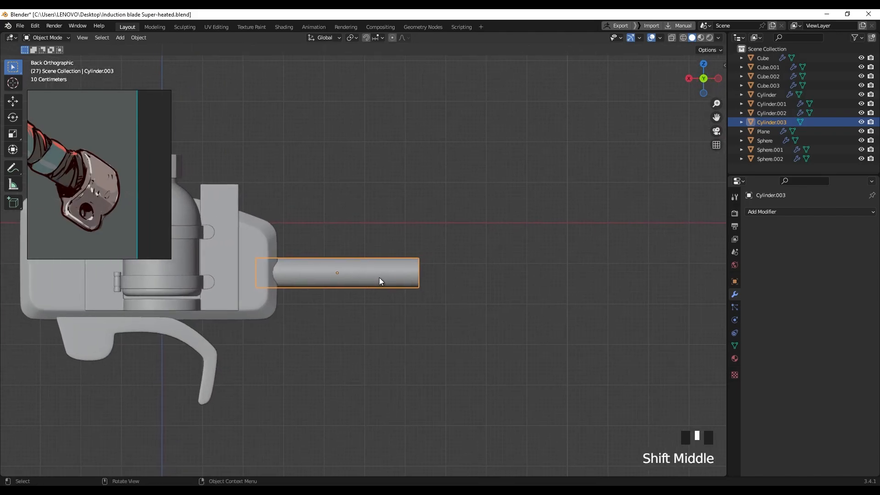
pyautogui.hotkey('shift', 'a')
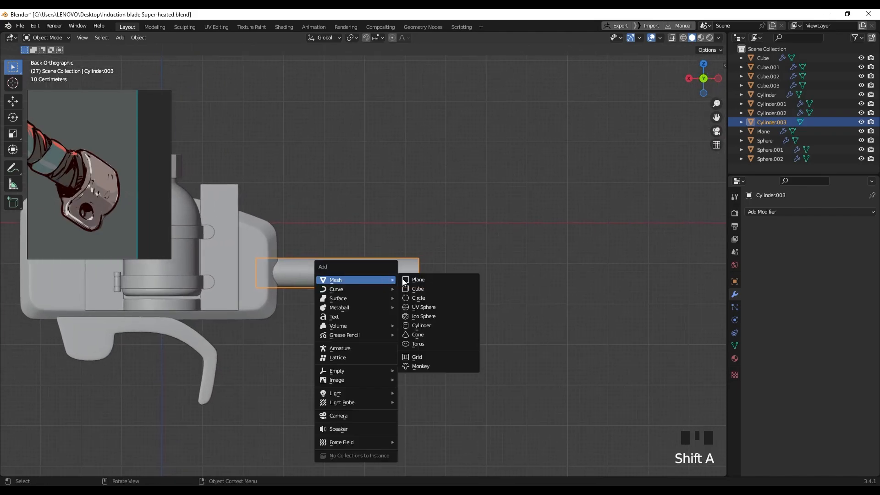
pyautogui.click(352, 274)
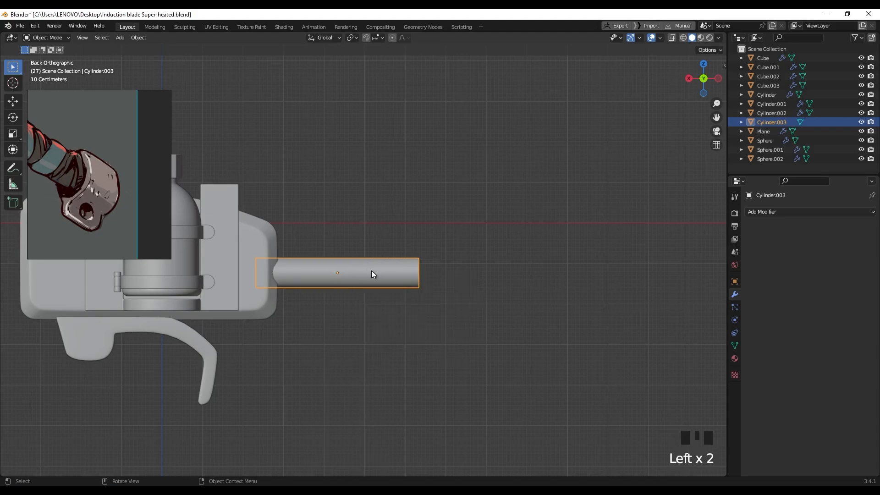
pyautogui.hotkey('shift', 'd')
pyautogui.click(503, 274)
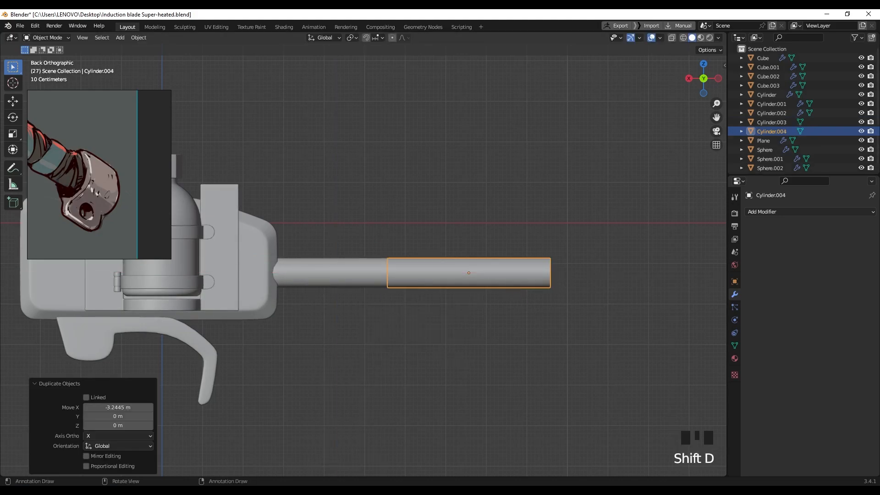
# Step: Scale the duplicated cylinder up to about 1.27, and scale it along X by about -0.233 to form a short end piece
pyautogui.press('s')
pyautogui.click(545, 304)
pyautogui.scroll(2, 530, 295)
pyautogui.press('s')
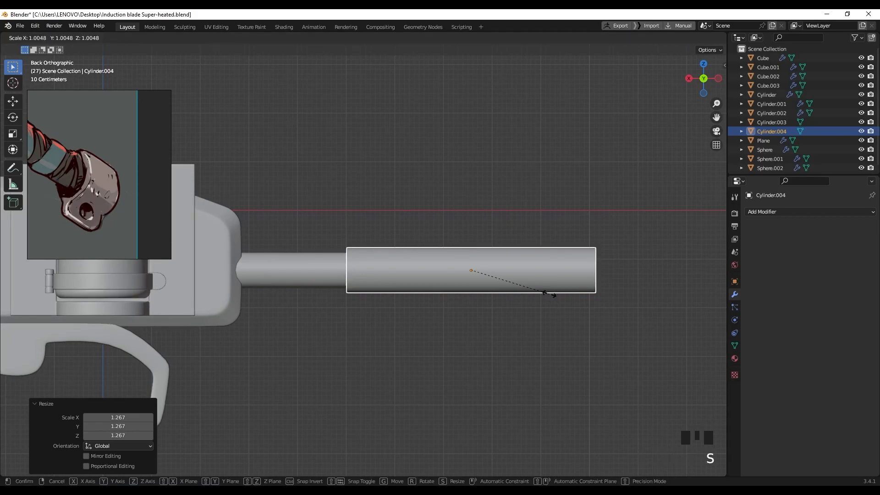
pyautogui.press('x')
pyautogui.click(468, 286)
# Step: Move the short end piece about 0.74 m along X so it overlaps the free end of the handle
pyautogui.scroll(3, 469, 287)
pyautogui.keyDown('shift'); pyautogui.moveTo(468, 286); pyautogui.dragTo(479, 292, button='middle'); pyautogui.keyUp('shift')
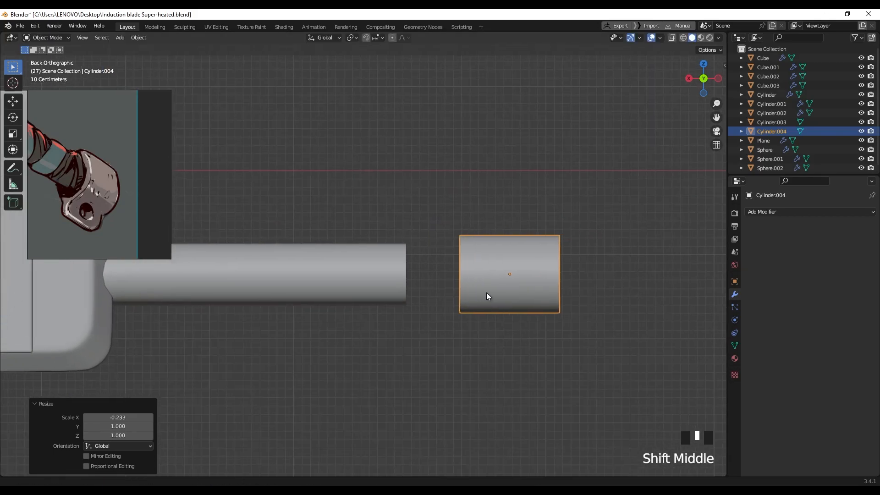
pyautogui.press('g')
pyautogui.press('x')
pyautogui.click(454, 295)
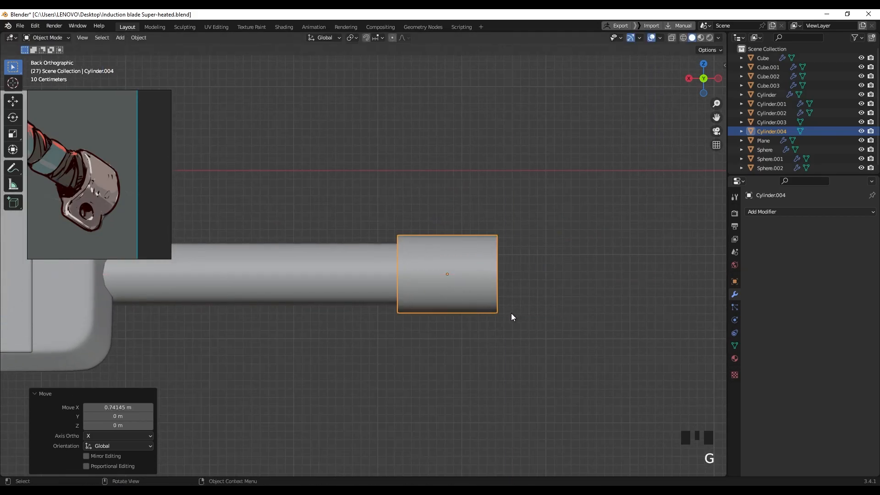
# Step: Scale the end piece along X to about 0.82 and shift it about 0.11 m along X back over the handle's end
pyautogui.moveTo(406, 264); pyautogui.dragTo(554, 289, button='middle')
pyautogui.press('s')
pyautogui.press('x')
pyautogui.click(536, 287)
pyautogui.press('g')
pyautogui.press('x')
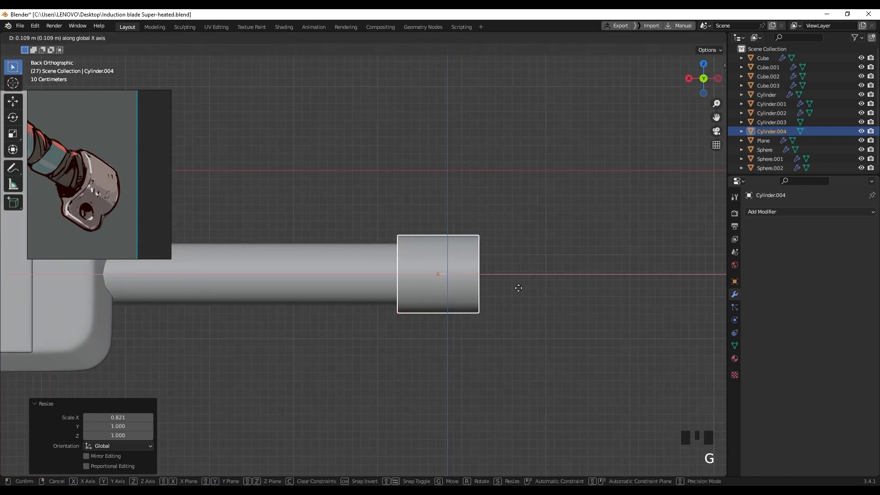
pyautogui.click(513, 293)
# Step: Inspect the open end of the end piece and apply its scale in Object Mode
pyautogui.moveTo(513, 292); pyautogui.dragTo(390, 290, button='middle')
pyautogui.press('Tab')
pyautogui.moveTo(406, 253); pyautogui.dragTo(408, 250, button='middle')
pyautogui.press('Tab')
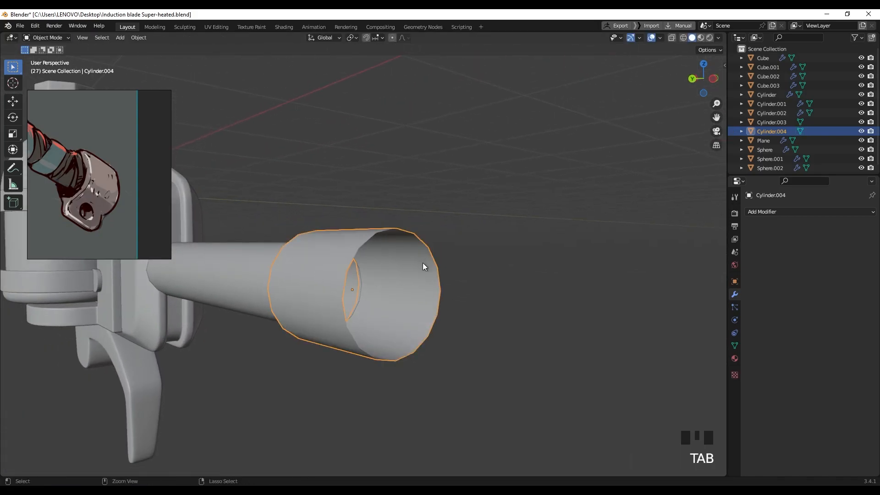
pyautogui.hotkey('ctrl', 'a')
pyautogui.click(421, 263)
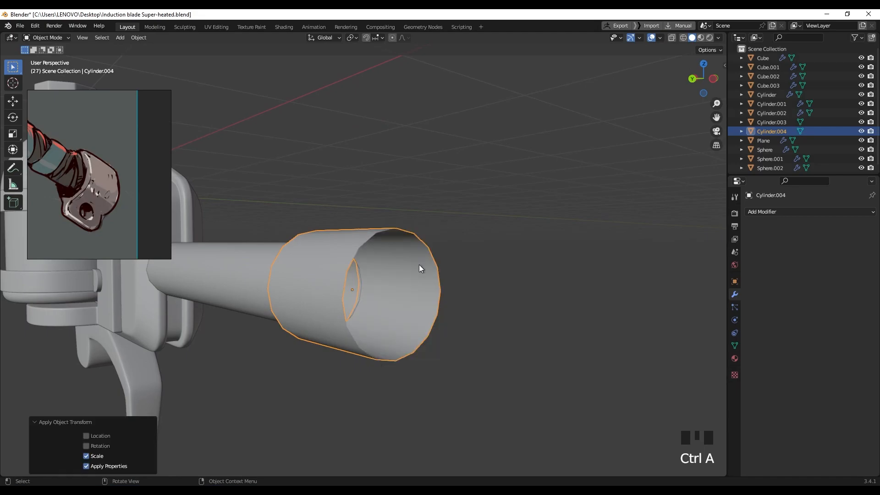
# Step: Fill the outer open rim of the end piece with a face and inset it about 0.12 m
pyautogui.press('Tab')
pyautogui.scroll(2, 418, 262)
pyautogui.moveTo(413, 246)
pyautogui.mouseDown(button='middle')
pyautogui.moveTo(407, 251)
pyautogui.moveTo(413, 237)
pyautogui.mouseUp(button='middle')
pyautogui.keyDown('alt'); pyautogui.click(414, 238); pyautogui.keyUp('alt')
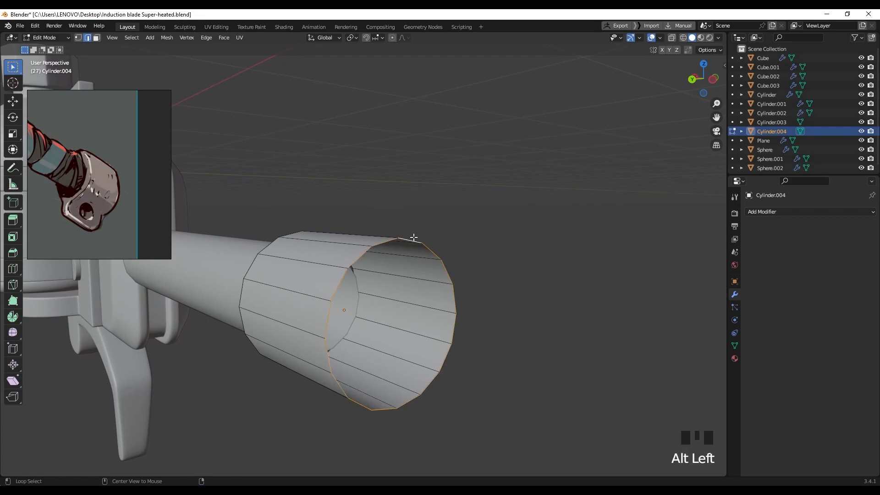
pyautogui.press('f')
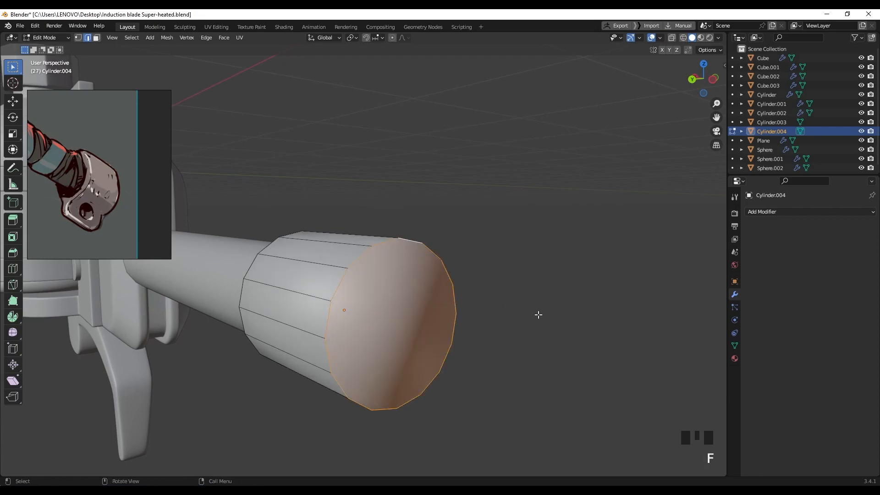
pyautogui.press('i')
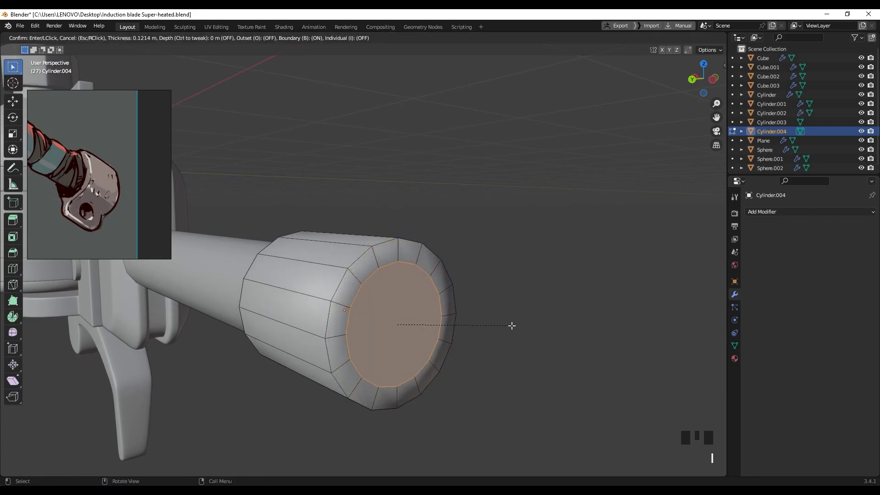
pyautogui.click(512, 325)
# Step: Recalculate the end piece's normals outward, checking them with the Face Orientation overlay and turning the overlay off again
pyautogui.moveTo(391, 307); pyautogui.dragTo(390, 303, button='middle')
pyautogui.click(660, 37)
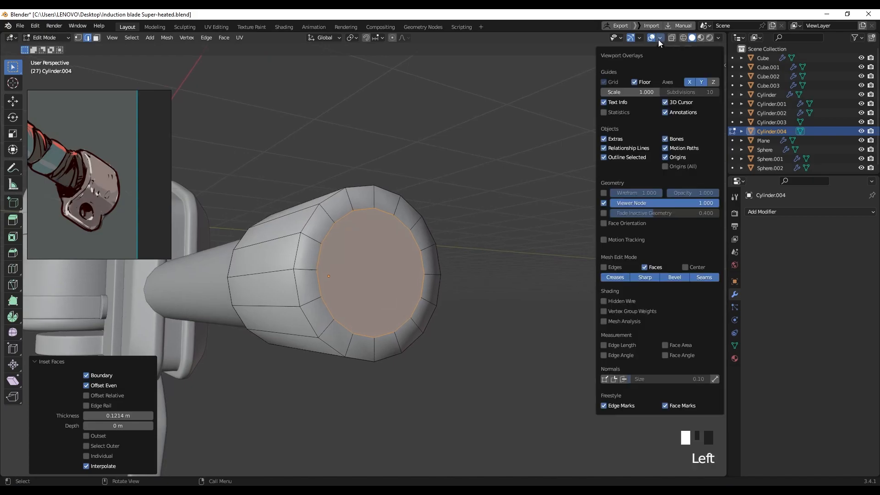
pyautogui.click(611, 223)
pyautogui.moveTo(397, 229); pyautogui.dragTo(396, 264, button='middle')
pyautogui.scroll(2, 487, 274)
pyautogui.click(484, 260)
pyautogui.scroll(1, 485, 259)
pyautogui.press('3')
pyautogui.keyDown('alt'); pyautogui.click(465, 252); pyautogui.keyUp('alt')
pyautogui.hotkey('shift', 'n')
pyautogui.click(660, 38)
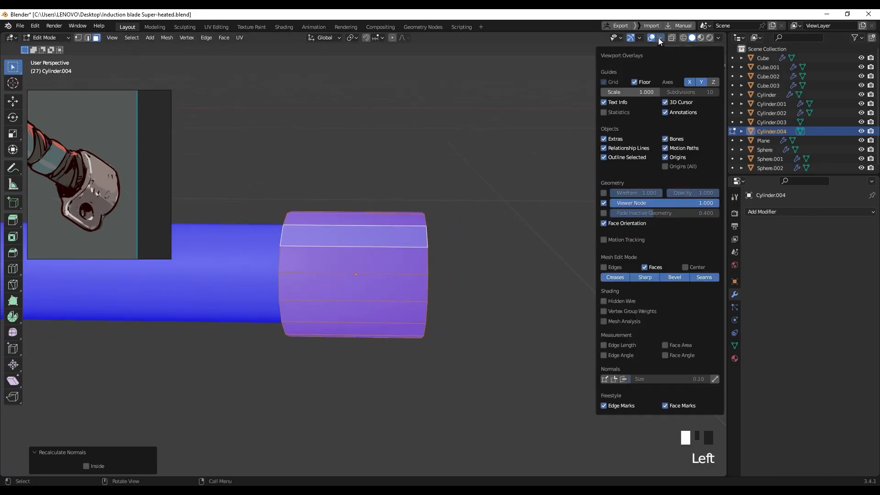
pyautogui.click(610, 222)
# Step: Set the end piece to flat shading in Object Mode with its handle-side opening in view
pyautogui.moveTo(481, 238); pyautogui.dragTo(414, 222, button='middle')
pyautogui.scroll(2, 330, 260)
pyautogui.press('Tab')
pyautogui.rightClick(361, 261)
pyautogui.click(361, 267)
pyautogui.click(416, 208)
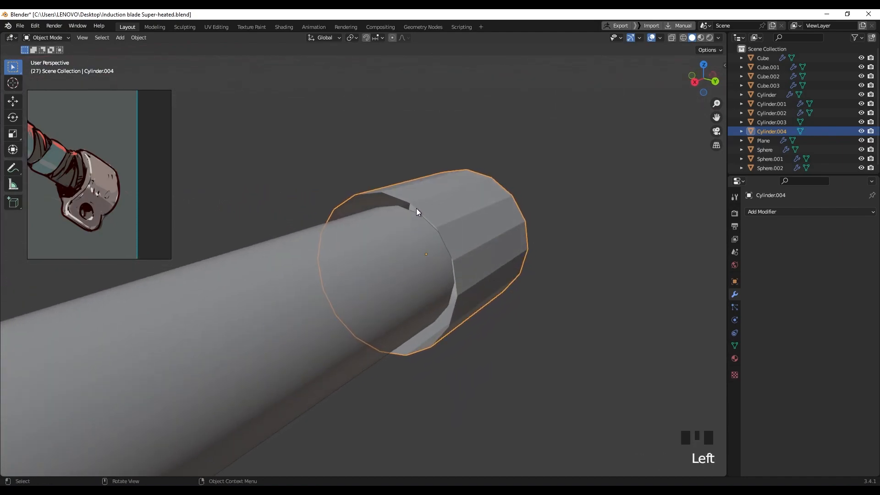
# Step: Fill the end piece's open rim on the handle side and inset the new face about 0.14 m
pyautogui.press('Tab')
pyautogui.click(401, 198)
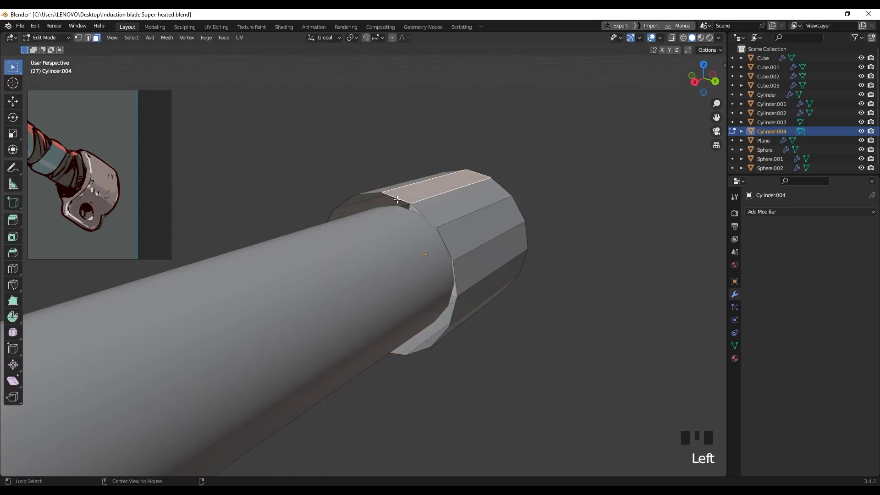
pyautogui.keyDown('alt'); pyautogui.click(397, 200); pyautogui.keyUp('alt')
pyautogui.keyDown('alt'); pyautogui.click(397, 199); pyautogui.keyUp('alt')
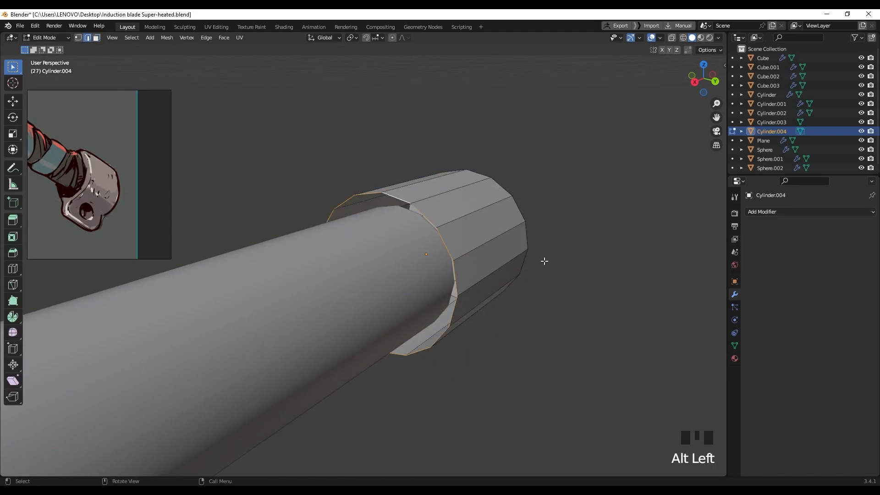
pyautogui.press('f')
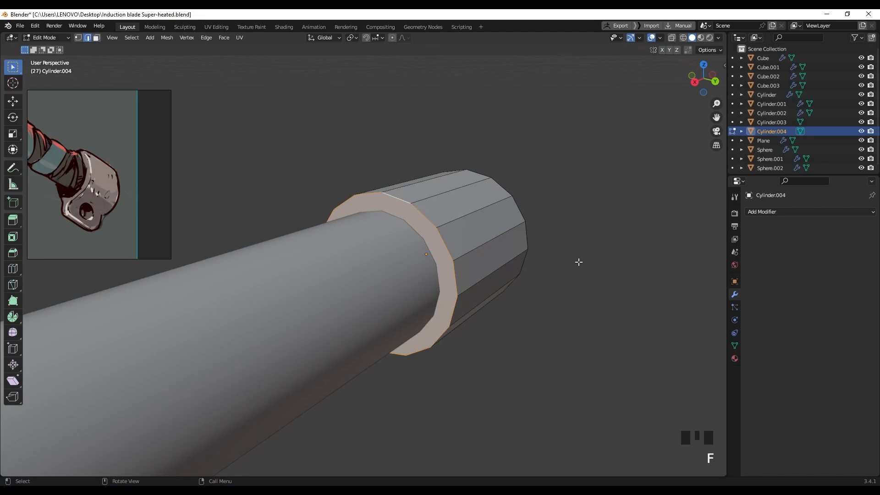
pyautogui.press('i')
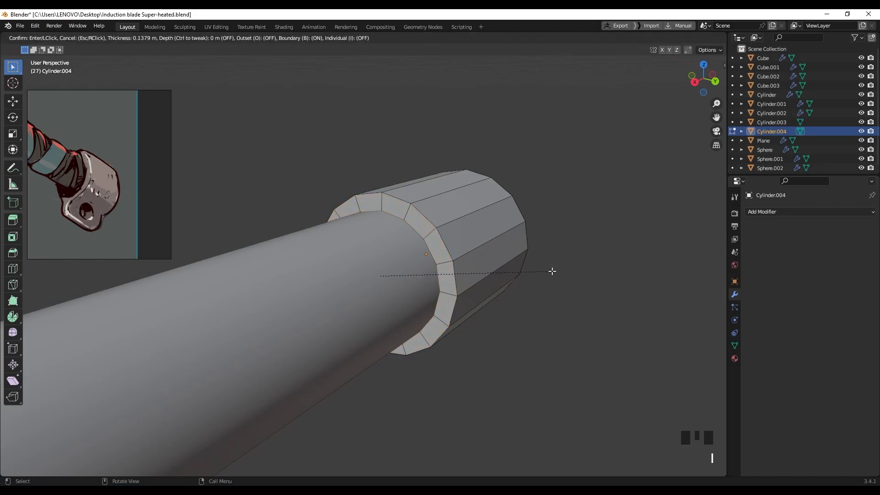
pyautogui.click(545, 274)
# Step: Delete the inset inner face on the handle side in local view, then return to the full scene
pyautogui.middleClick(491, 289)
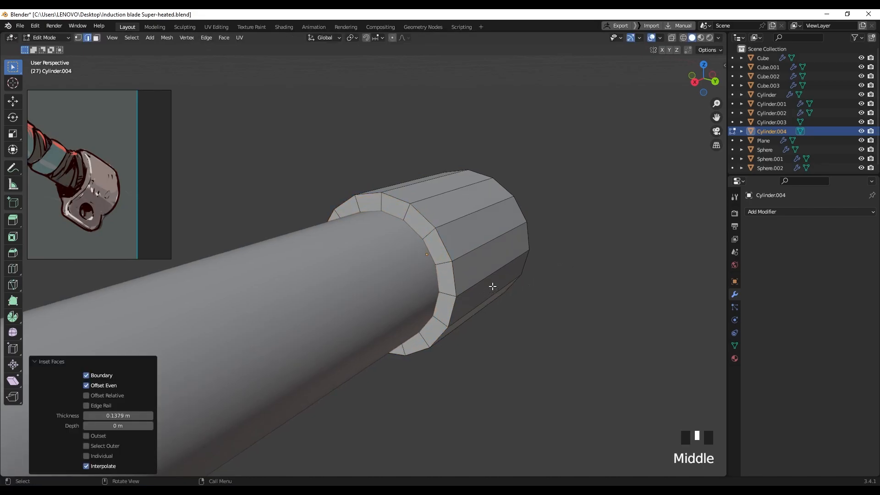
pyautogui.press('/')
pyautogui.moveTo(492, 285); pyautogui.dragTo(480, 287, button='middle')
pyautogui.press('x')
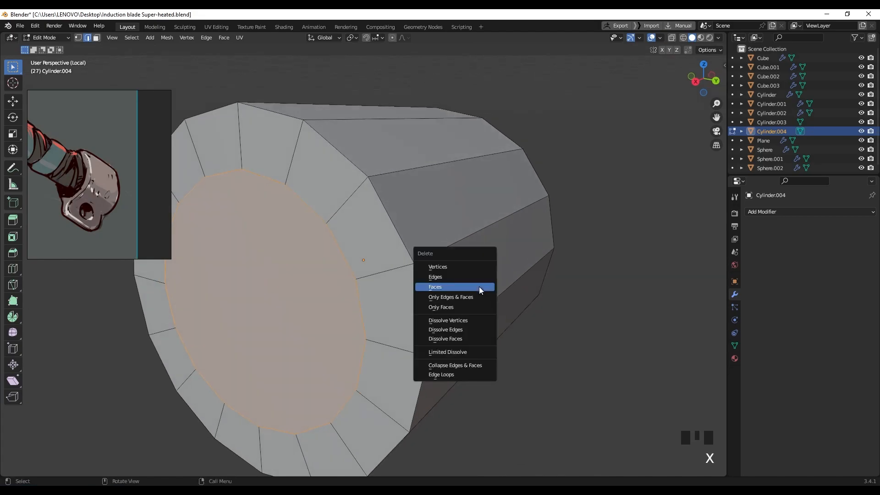
pyautogui.click(479, 287)
pyautogui.scroll(-2, 390, 273)
pyautogui.scroll(-2, 390, 272)
pyautogui.middleClick(385, 275)
pyautogui.press('/')
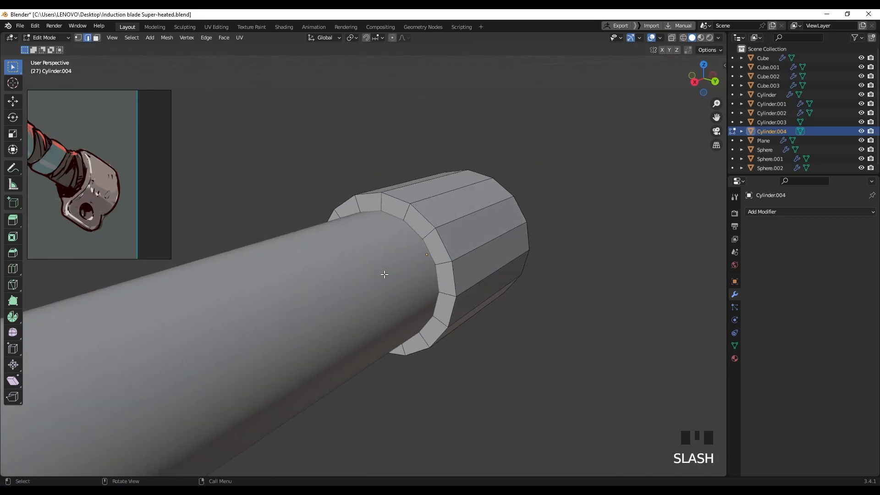
# Step: Try extruding the end piece's lowest faces about 0.3 m down along Z, then undo the extrusion
pyautogui.keyDown('alt'); pyautogui.moveTo(471, 280); pyautogui.dragTo(439, 280, button='middle'); pyautogui.keyUp('alt')
pyautogui.press('z')
pyautogui.scroll(2, 385, 307)
pyautogui.press('3')
pyautogui.moveTo(406, 310); pyautogui.dragTo(371, 326)
pyautogui.scroll(-4, 428, 289)
pyautogui.hotkey('shift', 'z')
pyautogui.moveTo(413, 284)
pyautogui.mouseDown(button='middle')
pyautogui.moveTo(481, 267)
pyautogui.moveTo(407, 284)
pyautogui.mouseUp(button='middle')
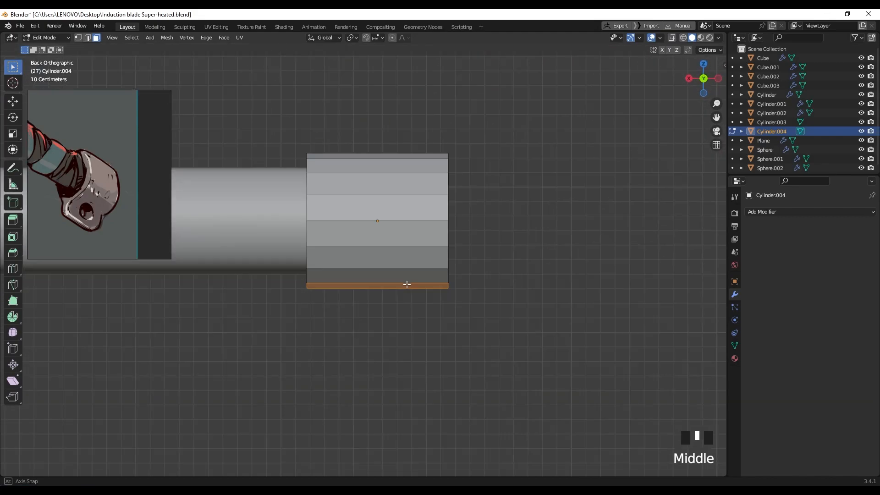
pyautogui.press('e')
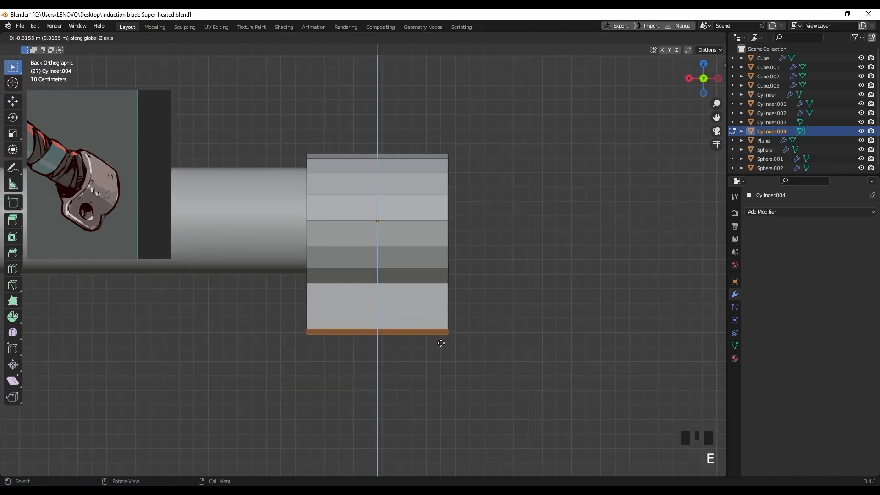
pyautogui.click(440, 339)
pyautogui.moveTo(440, 339)
pyautogui.mouseDown(button='middle')
pyautogui.moveTo(430, 321)
pyautogui.moveTo(444, 323)
pyautogui.mouseUp(button='middle')
pyautogui.hotkey('ctrl', 'z')
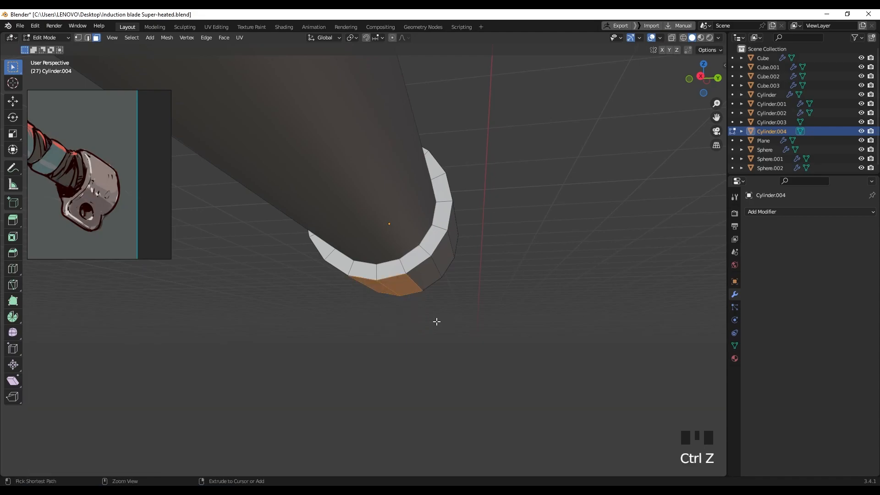
# Step: Try adding an off-centre loop cut along one of the lowest faces of the end piece, then undo it
pyautogui.scroll(2, 402, 289)
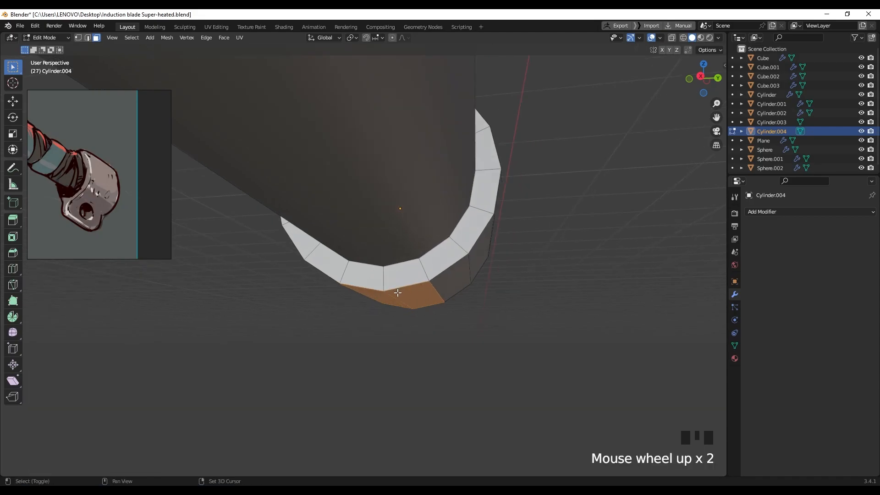
pyautogui.hotkey('shift', 'r')
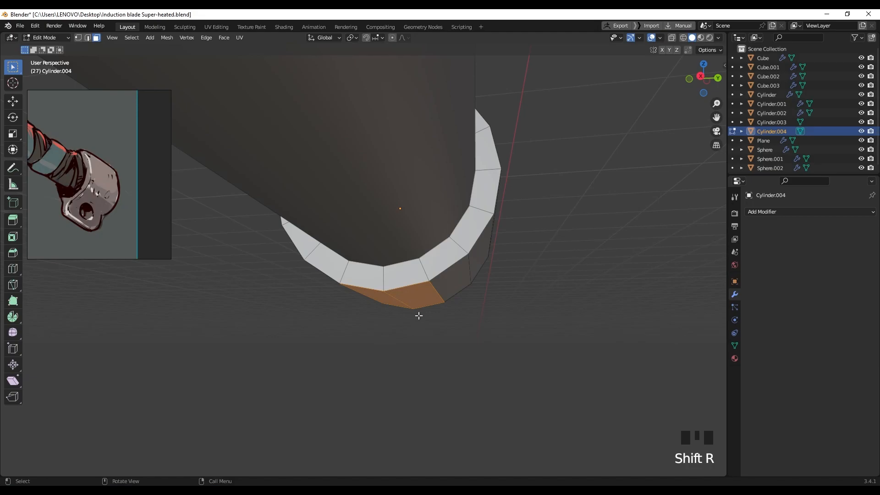
pyautogui.hotkey('ctrl', 'r')
pyautogui.click(402, 284)
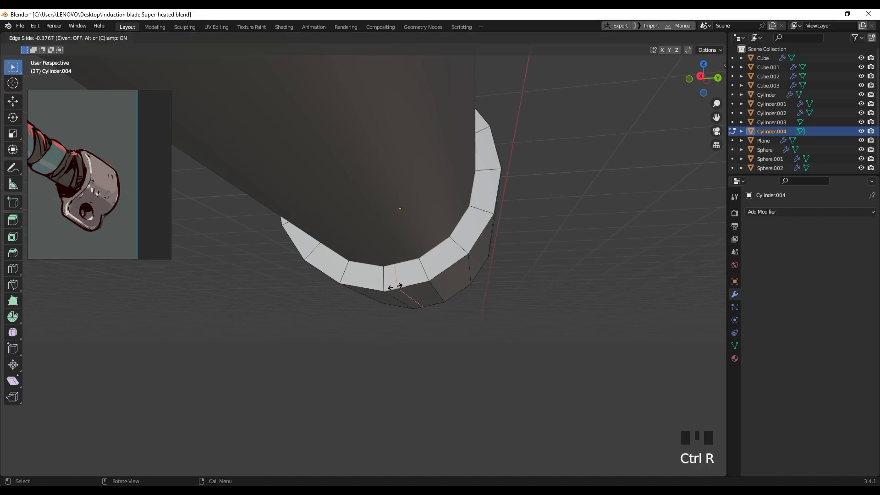
pyautogui.click(397, 298)
pyautogui.moveTo(444, 296)
pyautogui.mouseDown(button='middle')
pyautogui.moveTo(459, 293)
pyautogui.moveTo(412, 295)
pyautogui.moveTo(430, 306)
pyautogui.mouseUp(button='middle')
pyautogui.scroll(1, 412, 295)
pyautogui.hotkey('ctrl', 'z')
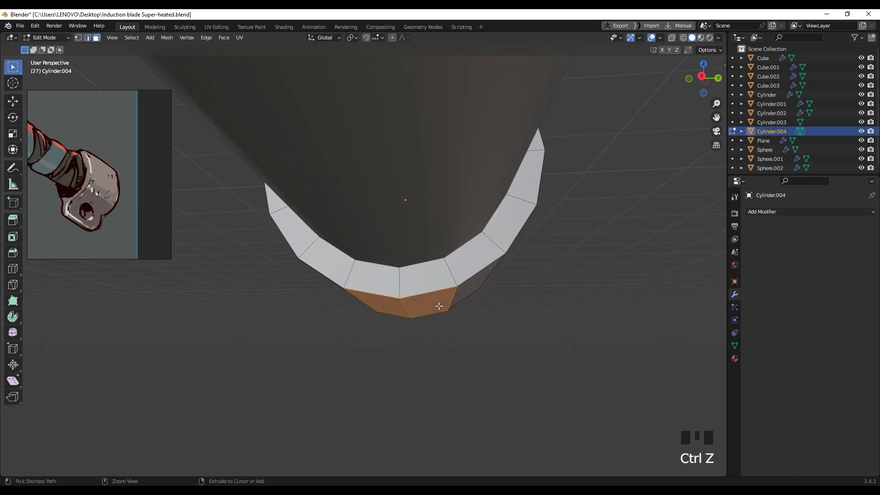
# Step: Add a centred lengthwise loop cut to each of the two lowest faces of the end piece
pyautogui.hotkey('ctrl', 'r')
pyautogui.click(426, 301)
pyautogui.rightClick(427, 301)
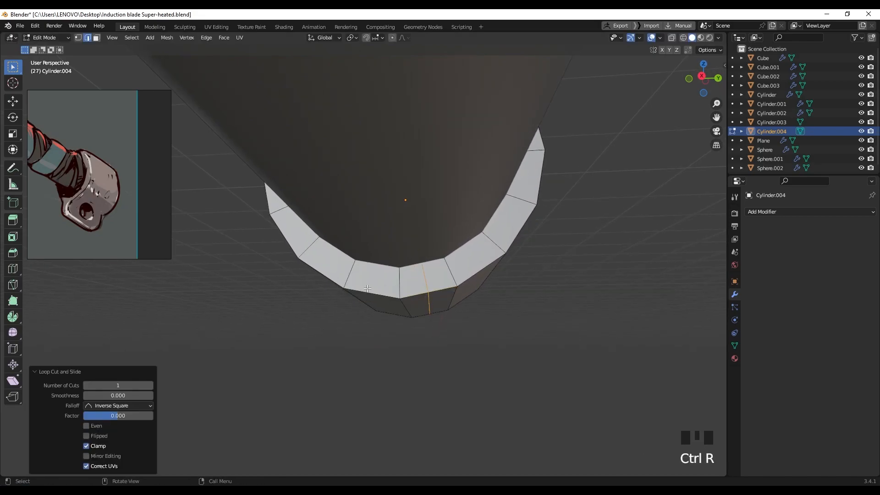
pyautogui.hotkey('ctrl', 'r')
pyautogui.click(398, 302)
pyautogui.rightClick(398, 303)
pyautogui.moveTo(407, 323); pyautogui.dragTo(417, 310, button='middle')
# Step: Select the two narrow faces at the bottom centre of the end piece and extrude them about 0.3 m down along Z
pyautogui.click(416, 310)
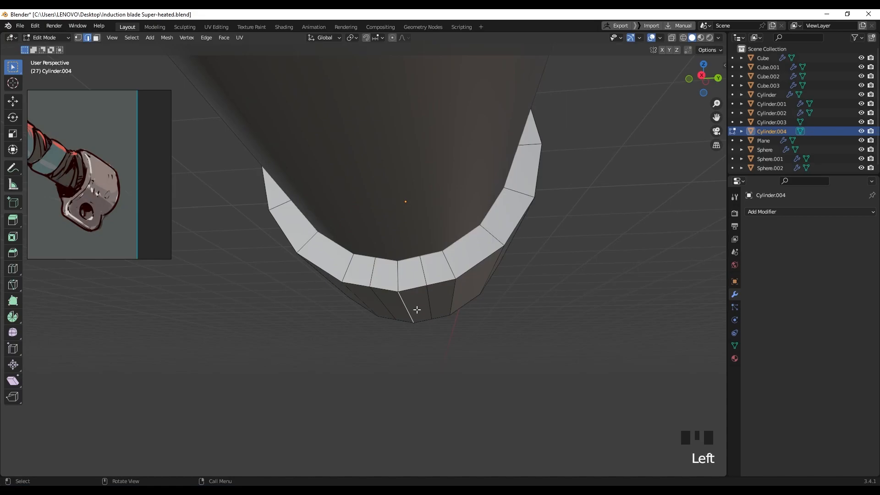
pyautogui.press('3')
pyautogui.click(413, 310)
pyautogui.keyDown('alt'); pyautogui.click(413, 310); pyautogui.keyUp('alt')
pyautogui.click(413, 310)
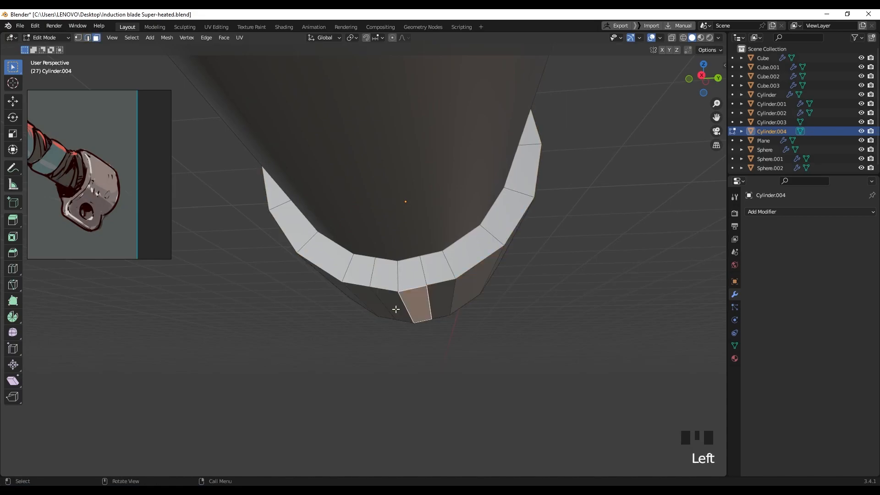
pyautogui.scroll(-3, 446, 311)
pyautogui.moveTo(447, 310); pyautogui.dragTo(427, 300, button='middle')
pyautogui.press('e')
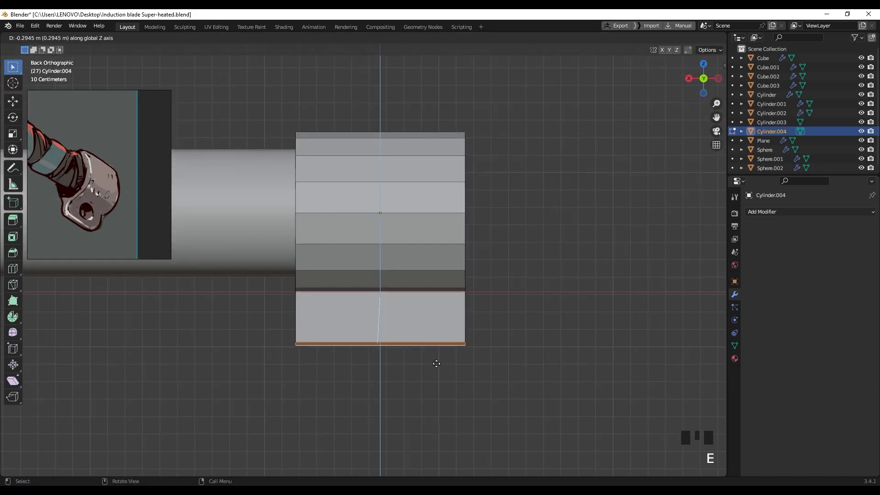
pyautogui.click(432, 355)
# Step: Move the extruded tab's bottom faces along Z and flatten them by scaling Z to 0
pyautogui.moveTo(355, 306); pyautogui.dragTo(436, 330, button='middle')
pyautogui.press('g')
pyautogui.press('z')
pyautogui.click(416, 315)
pyautogui.press('s')
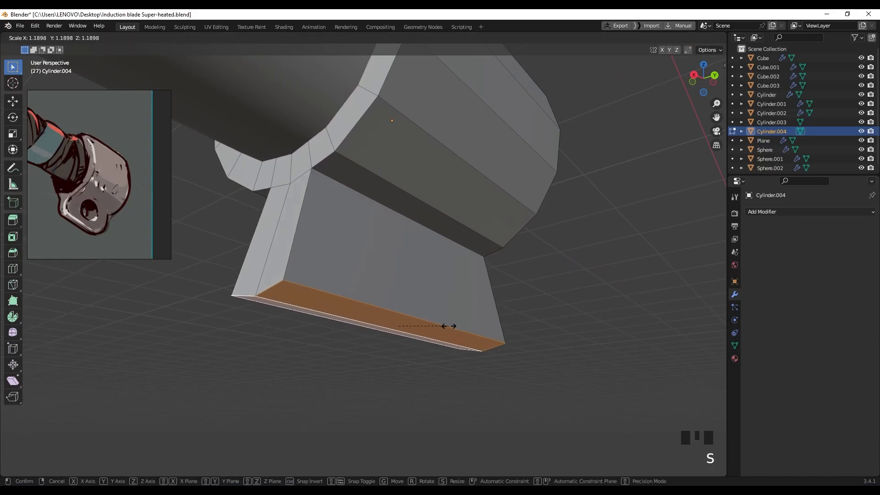
pyautogui.press('z')
pyautogui.press('0')
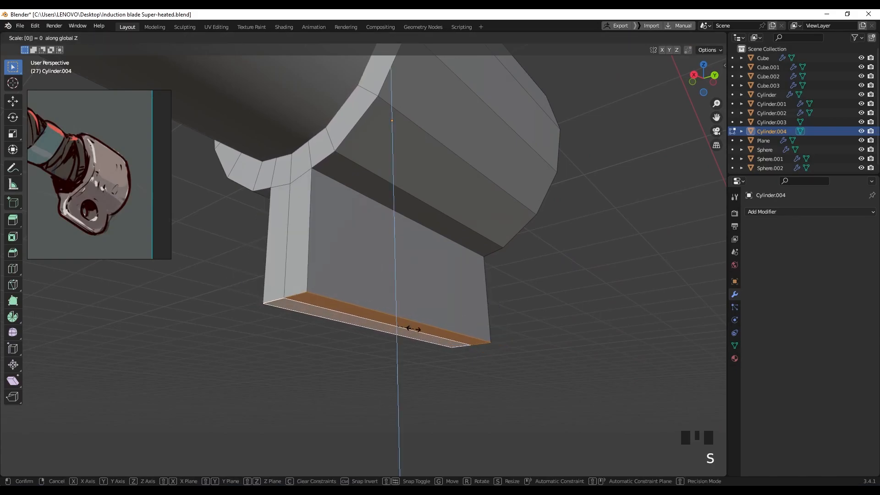
pyautogui.click(413, 328)
# Step: Add three evenly spaced, unslid loop cuts around the end piece and its lower tab
pyautogui.moveTo(301, 299); pyautogui.dragTo(391, 260, button='middle')
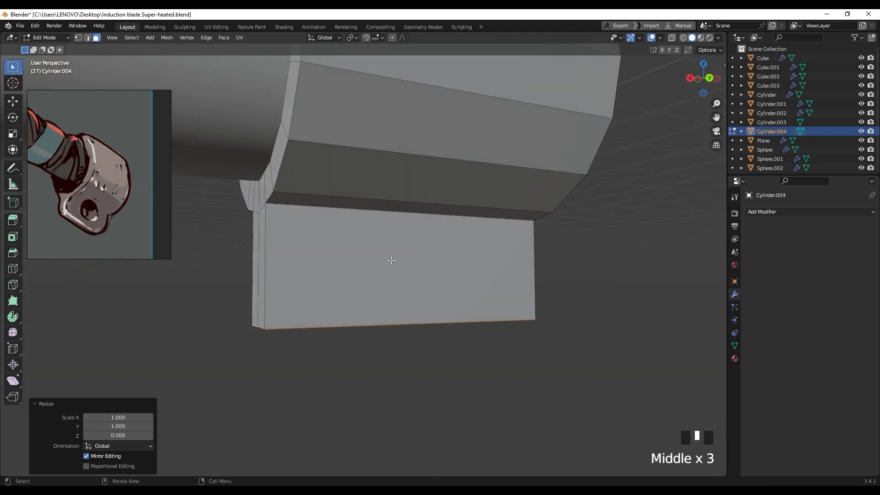
pyautogui.hotkey('ctrl', 'r')
pyautogui.scroll(2, 417, 195)
pyautogui.click(444, 233)
pyautogui.rightClick(443, 232)
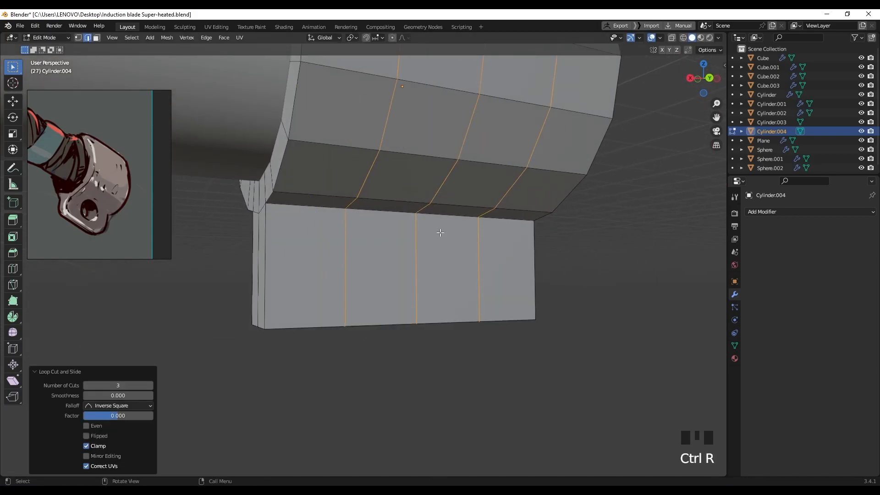
# Step: Select the two outer loop cuts of the end piece and scale them along X to about 0.795
pyautogui.moveTo(443, 232); pyautogui.dragTo(420, 235, button='middle')
pyautogui.click(475, 260)
pyautogui.keyDown('alt'); pyautogui.click(475, 260); pyautogui.keyUp('alt')
pyautogui.keyDown('alt'); pyautogui.keyDown('shift'); pyautogui.click(329, 259); pyautogui.keyUp('shift'); pyautogui.keyUp('alt')
pyautogui.press('s')
pyautogui.press('x')
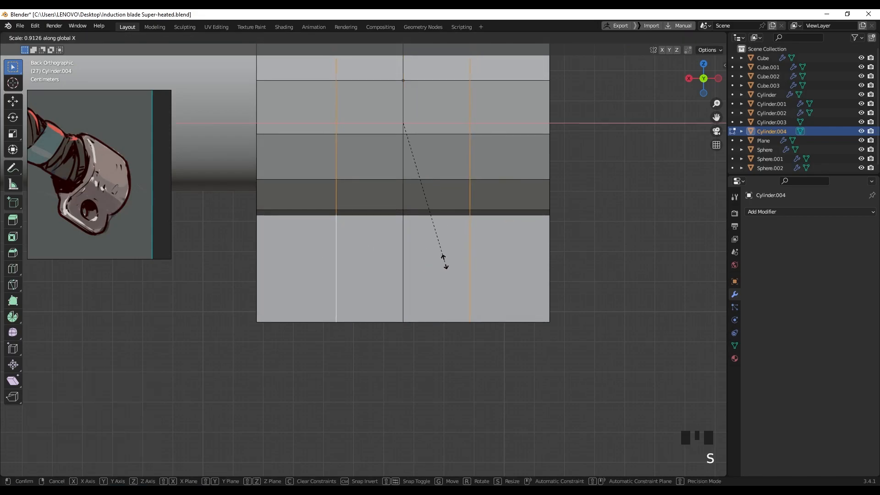
pyautogui.click(385, 245)
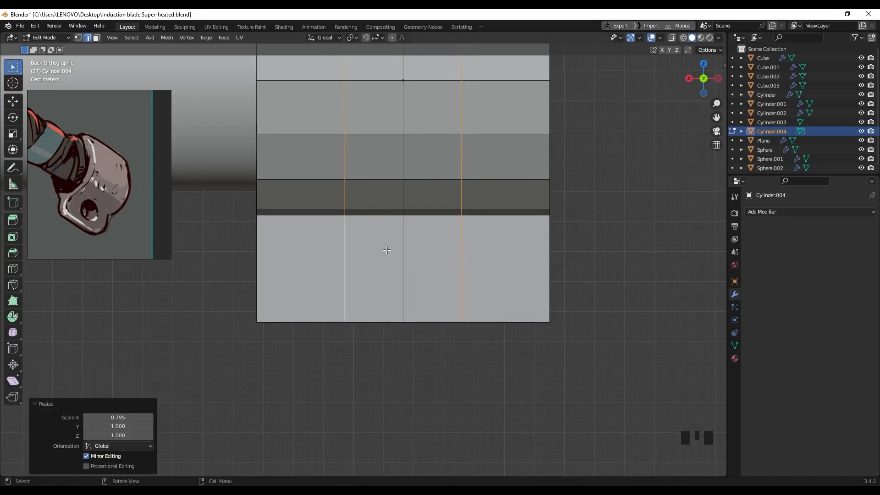
# Step: Select both end outlines of the end piece and tab and scale them inward along X to shorten the piece
pyautogui.scroll(-3, 466, 287)
pyautogui.keyDown('shift'); pyautogui.moveTo(466, 286); pyautogui.dragTo(479, 280, button='middle'); pyautogui.keyUp('shift')
pyautogui.hotkey('alt', 'z')
pyautogui.click(445, 290)
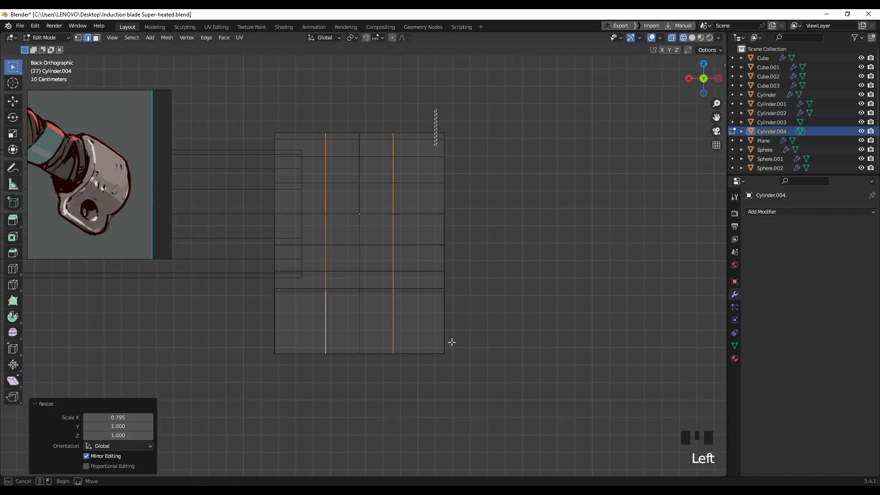
pyautogui.keyDown('shift'); pyautogui.moveTo(253, 119); pyautogui.dragTo(312, 362); pyautogui.keyUp('shift')
pyautogui.press('s')
pyautogui.press('x')
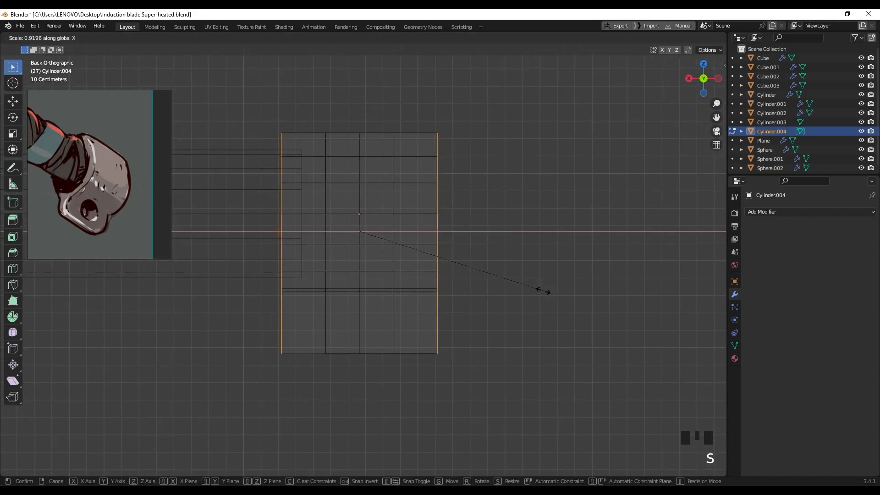
pyautogui.click(420, 290)
pyautogui.hotkey('alt', 'z')
pyautogui.moveTo(394, 299); pyautogui.dragTo(400, 344, button='middle')
pyautogui.hotkey('ctrl', 'r')
pyautogui.click(386, 311)
pyautogui.rightClick(386, 311)
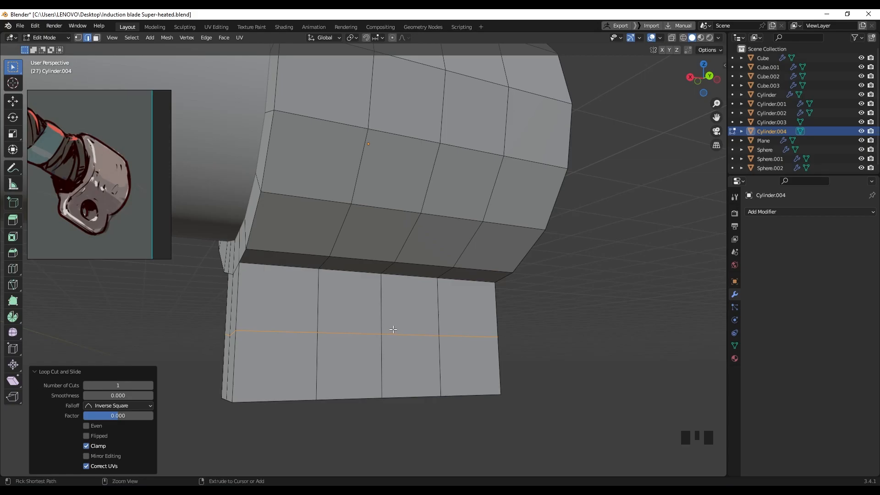
pyautogui.hotkey('ctrl', 'z')
# Step: Add three evenly spaced, unslid horizontal loop cuts around the lower tab
pyautogui.hotkey('ctrl', 'r')
pyautogui.scroll(2, 385, 333)
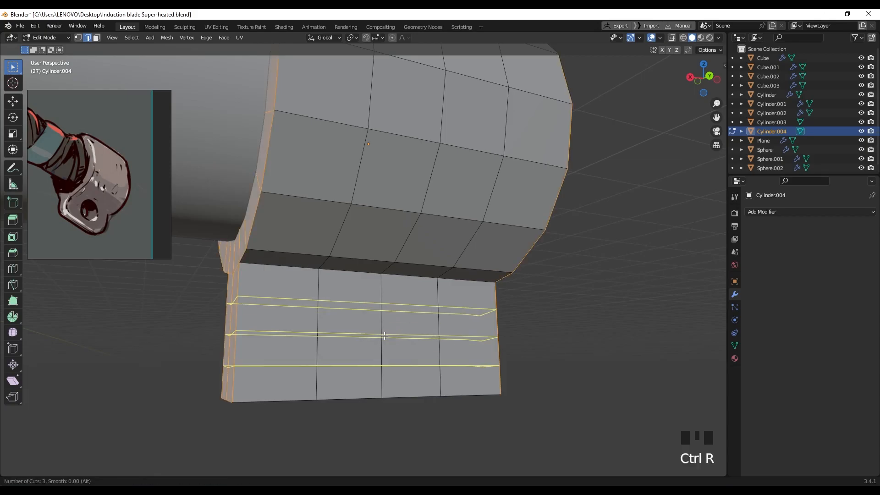
pyautogui.click(384, 335)
pyautogui.moveTo(385, 338); pyautogui.dragTo(359, 304, button='middle')
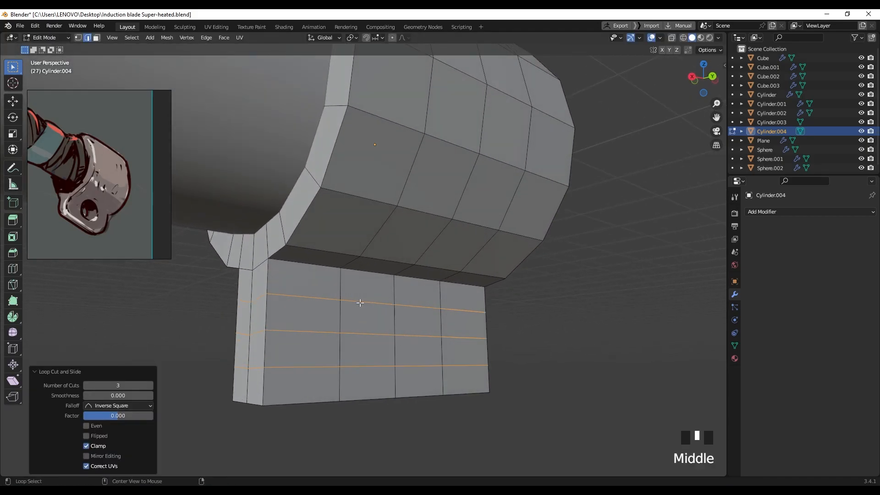
# Step: Flatten each of the tab's three horizontal edge loops along Z, one after another
pyautogui.keyDown('alt'); pyautogui.click(384, 313); pyautogui.keyUp('alt')
pyautogui.press('s')
pyautogui.press('z')
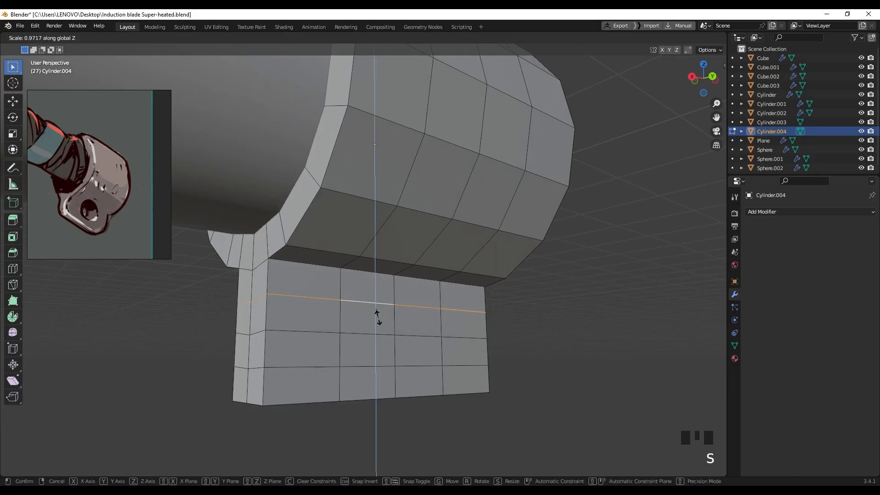
pyautogui.click(377, 316)
pyautogui.keyDown('alt'); pyautogui.click(374, 332); pyautogui.keyUp('alt')
pyautogui.hotkey('shift', 'r')
pyautogui.keyDown('alt'); pyautogui.click(378, 366); pyautogui.keyUp('alt')
pyautogui.hotkey('shift', 'r')
# Step: Vertex-bevel the centre vertices on both sides of the tab with width 0.0723 m, 2 segments and shape 0.110
pyautogui.moveTo(388, 356); pyautogui.dragTo(393, 321, button='middle')
pyautogui.press('1')
pyautogui.keyDown('alt'); pyautogui.click(397, 341); pyautogui.keyUp('alt')
pyautogui.click(397, 341)
pyautogui.moveTo(297, 328); pyautogui.dragTo(404, 327, button='middle')
pyautogui.keyDown('shift'); pyautogui.click(373, 344); pyautogui.keyUp('shift')
pyautogui.moveTo(482, 334); pyautogui.dragTo(403, 343, button='middle')
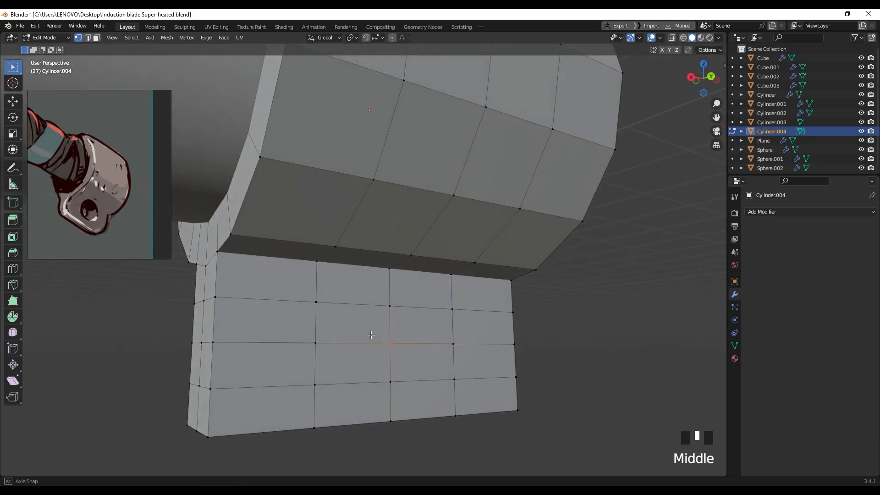
pyautogui.scroll(2, 402, 345)
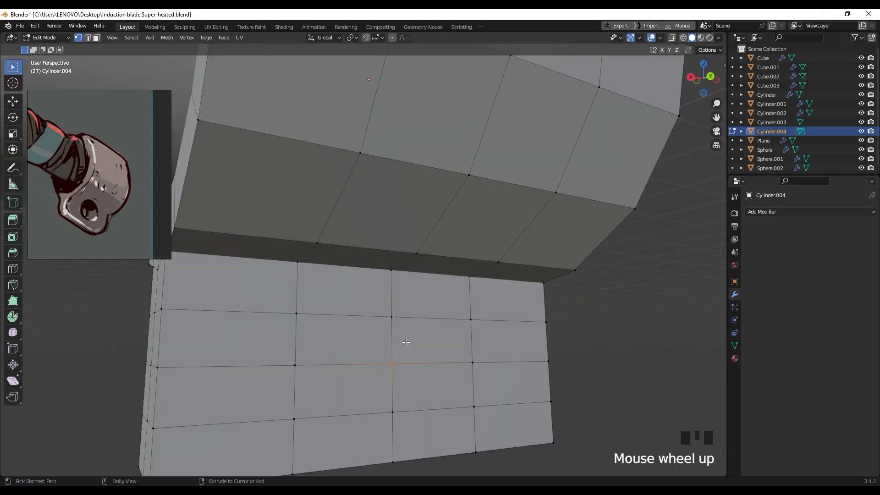
pyautogui.hotkey('shift', 'ctrl', 'b')
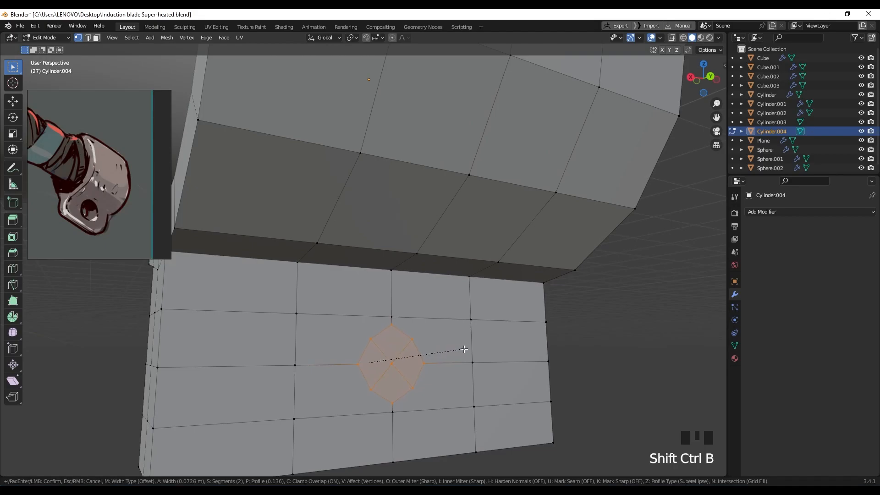
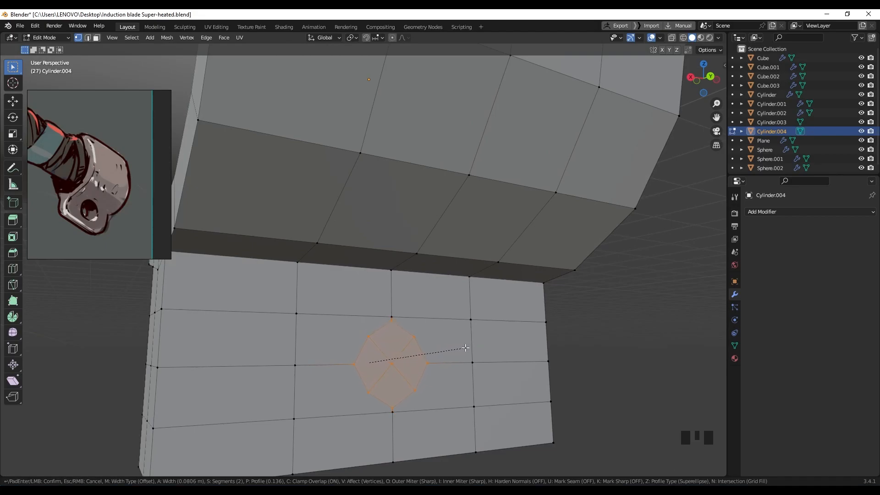
pyautogui.click(462, 348)
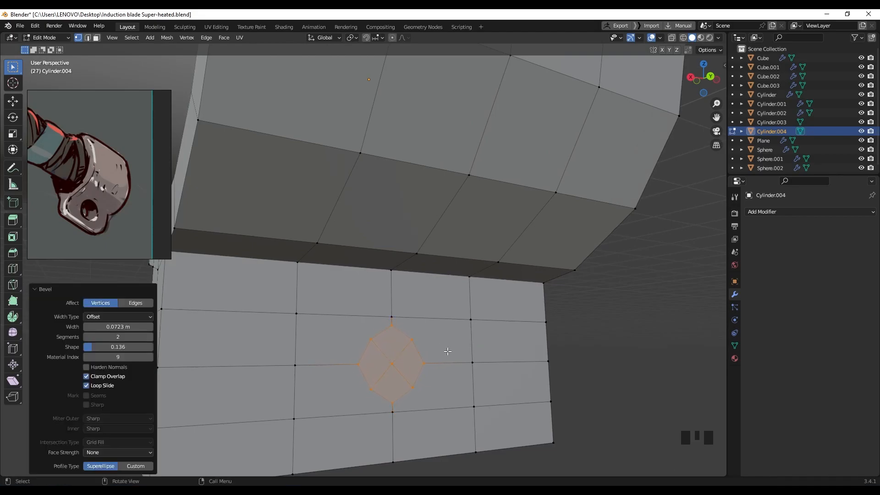
pyautogui.moveTo(92, 347); pyautogui.dragTo(93, 347)
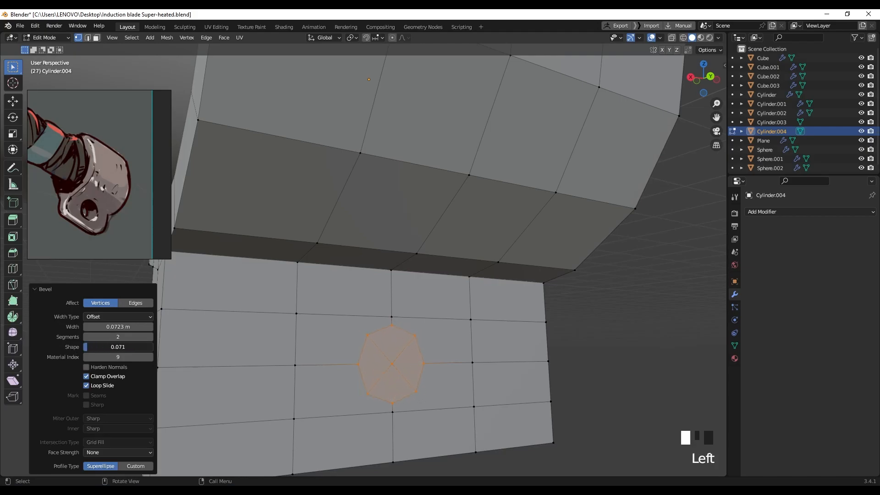
pyautogui.click(100, 346)
pyautogui.moveTo(356, 329); pyautogui.dragTo(397, 350, button='middle')
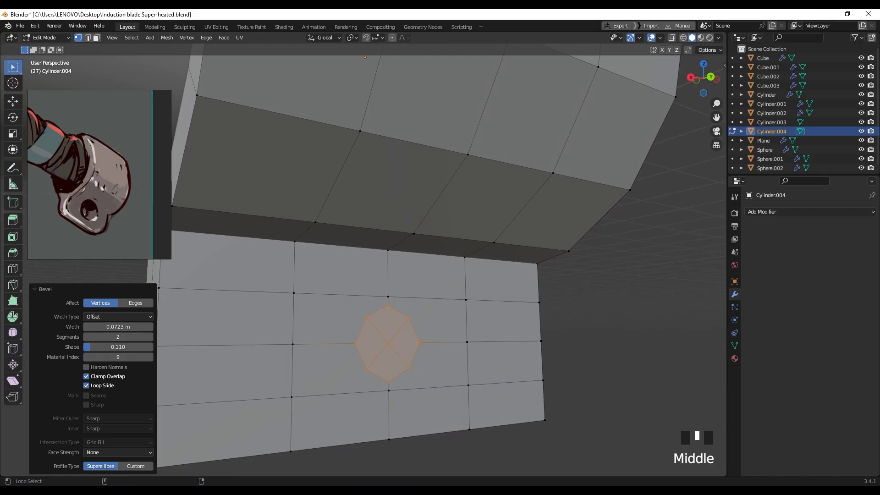
pyautogui.hotkey('shift', 'alt', 's')
pyautogui.click(521, 370)
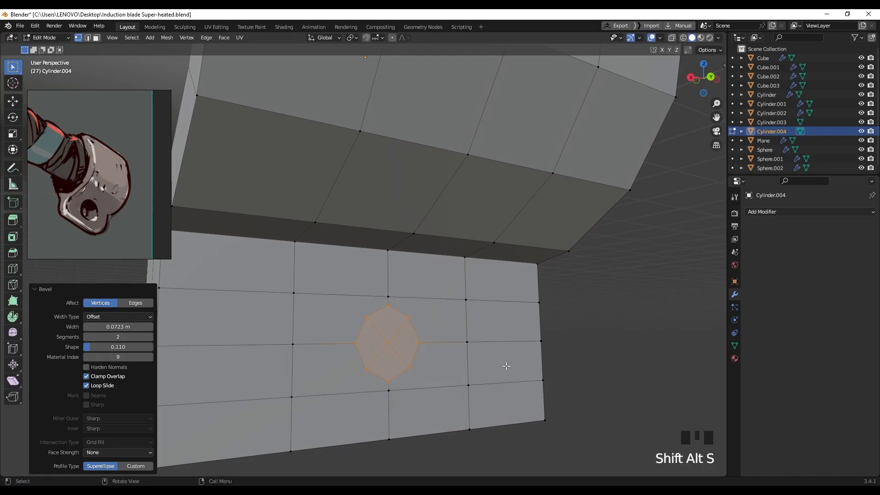
# Step: Select the octagonal edge outlines on both sides of the tab and round them with To Sphere at factor 0.935
pyautogui.scroll(2, 407, 347)
pyautogui.press('2')
pyautogui.keyDown('alt'); pyautogui.click(411, 326); pyautogui.keyUp('alt')
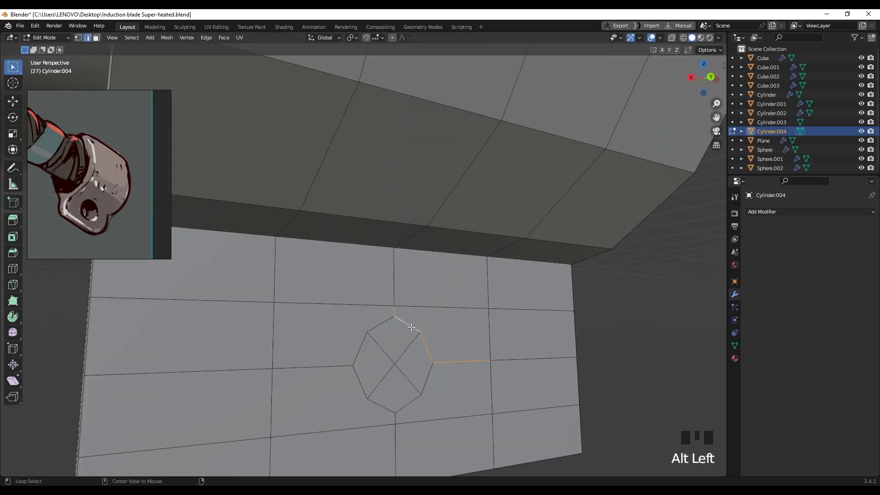
pyautogui.keyDown('shift'); pyautogui.click(384, 324); pyautogui.keyUp('shift')
pyautogui.keyDown('shift'); pyautogui.click(358, 377); pyautogui.keyUp('shift')
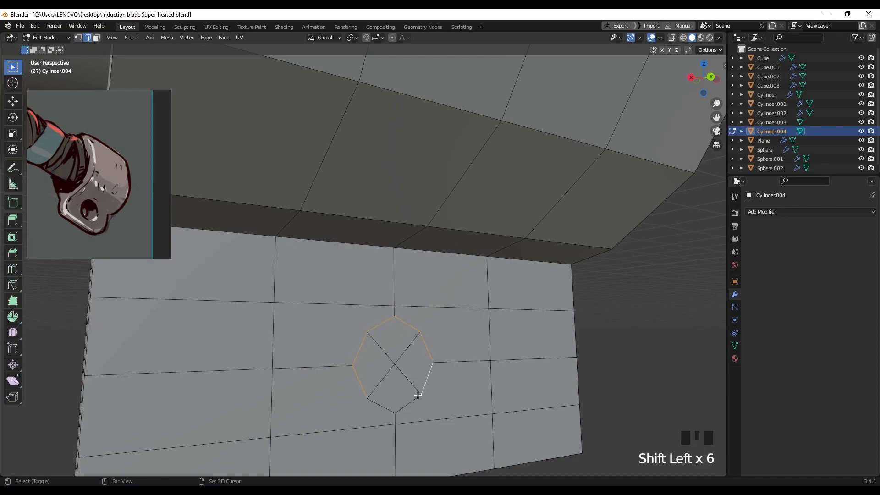
pyautogui.moveTo(205, 323); pyautogui.dragTo(326, 326, button='middle')
pyautogui.keyDown('shift'); pyautogui.click(390, 326); pyautogui.keyUp('shift')
pyautogui.keyDown('shift'); pyautogui.click(373, 326); pyautogui.keyUp('shift')
pyautogui.keyDown('shift'); pyautogui.click(360, 340); pyautogui.keyUp('shift')
pyautogui.keyDown('shift'); pyautogui.click(372, 391); pyautogui.keyUp('shift')
pyautogui.moveTo(373, 390); pyautogui.dragTo(401, 313, button='middle')
pyautogui.hotkey('shift', 'z')
pyautogui.scroll(3, 414, 367)
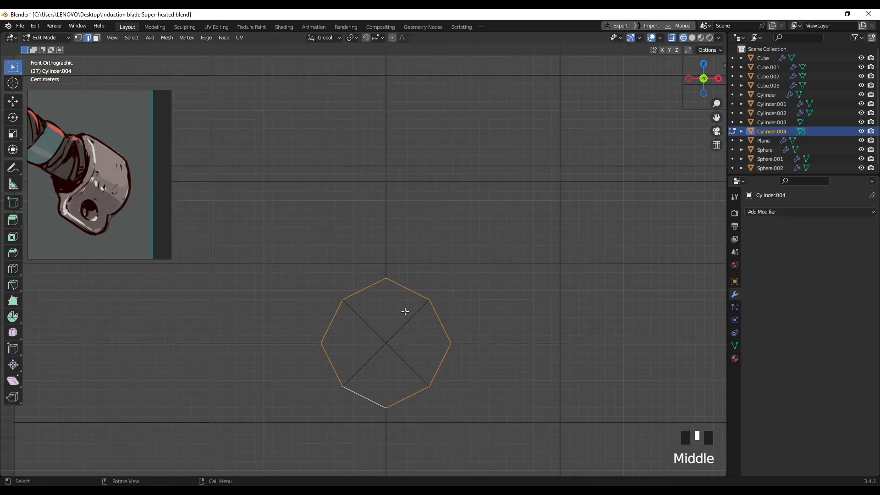
pyautogui.hotkey('shift', 'alt', 's')
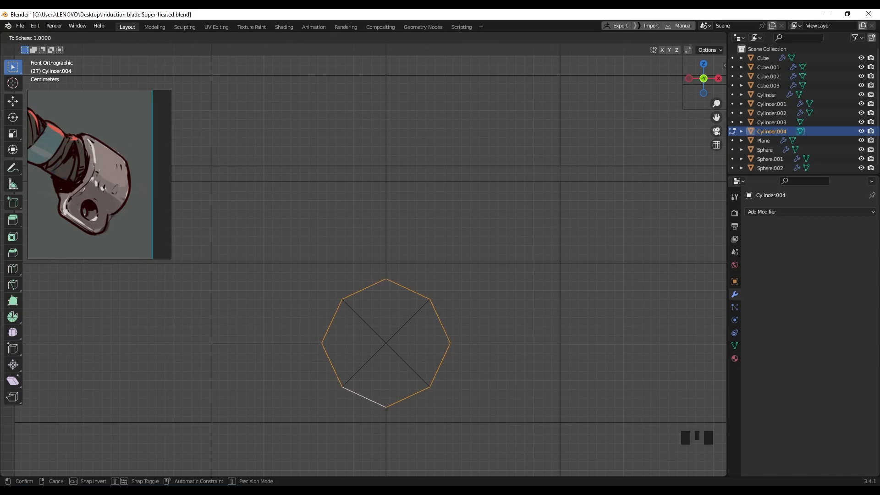
pyautogui.click(468, 103)
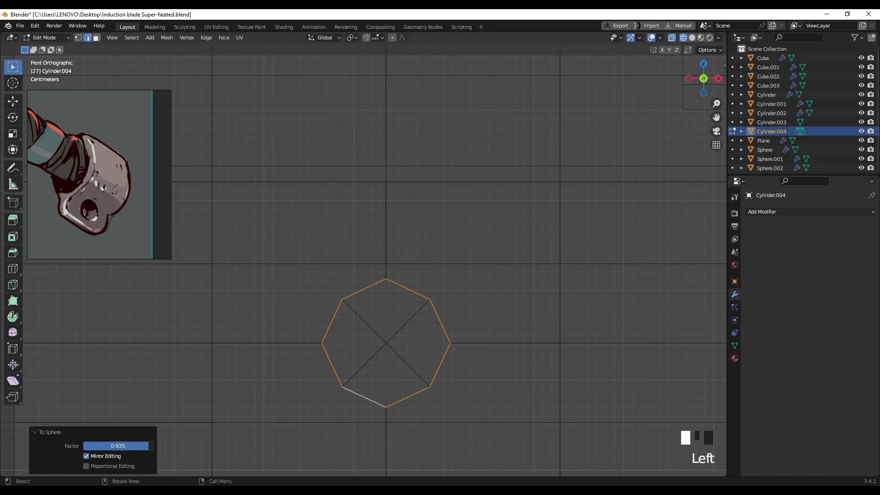
# Step: Select all faces inside the octagons on both sides of the tab and bridge them into a through hole
pyautogui.moveTo(285, 343)
pyautogui.mouseDown(button='middle')
pyautogui.moveTo(416, 310)
pyautogui.moveTo(375, 312)
pyautogui.moveTo(389, 306)
pyautogui.moveTo(365, 287)
pyautogui.mouseUp(button='middle')
pyautogui.scroll(3, 370, 319)
pyautogui.press('3')
pyautogui.moveTo(366, 287); pyautogui.dragTo(340, 316)
pyautogui.press('z')
pyautogui.scroll(2, 365, 304)
pyautogui.click(364, 295)
pyautogui.keyDown('shift'); pyautogui.click(381, 309); pyautogui.keyUp('shift')
pyautogui.keyDown('shift'); pyautogui.click(348, 347); pyautogui.keyUp('shift')
pyautogui.keyDown('shift'); pyautogui.click(324, 312); pyautogui.keyUp('shift')
pyautogui.scroll(-3, 344, 328)
pyautogui.moveTo(344, 328); pyautogui.dragTo(381, 316, button='middle')
pyautogui.scroll(2, 348, 314)
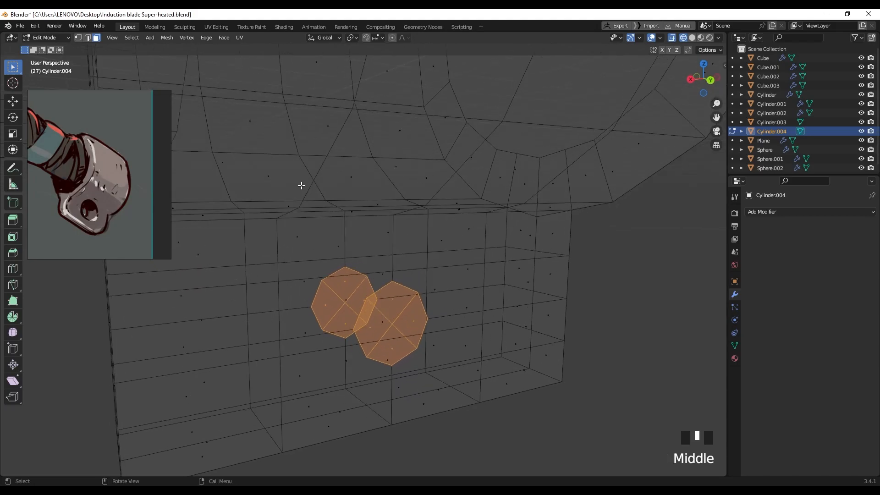
pyautogui.click(208, 37)
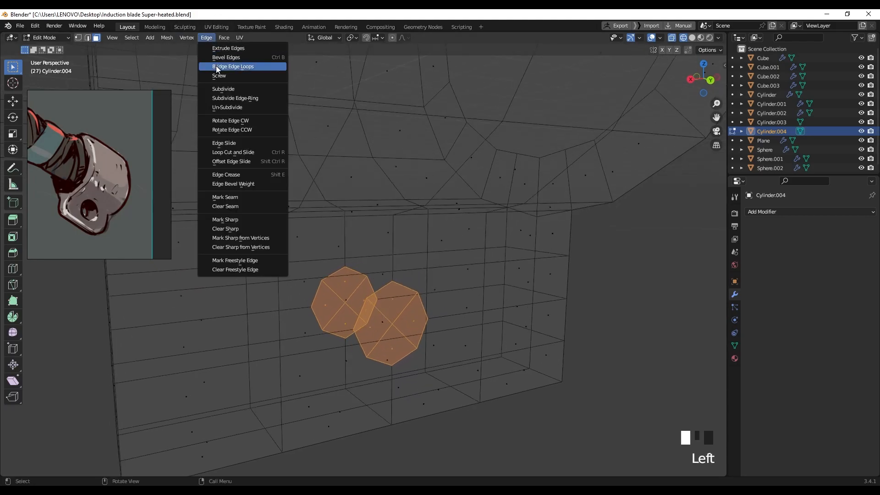
pyautogui.click(232, 65)
# Step: Connect the hole's two upper diagonal corner vertices to the nearest grid vertices on the tab face
pyautogui.moveTo(439, 292); pyautogui.dragTo(454, 291, button='middle')
pyautogui.press('z')
pyautogui.moveTo(344, 299)
pyautogui.mouseDown(button='middle')
pyautogui.moveTo(289, 299)
pyautogui.moveTo(351, 293)
pyautogui.moveTo(365, 311)
pyautogui.mouseUp(button='middle')
pyautogui.press('1')
pyautogui.click(291, 294)
pyautogui.keyDown('shift'); pyautogui.click(237, 268); pyautogui.keyUp('shift')
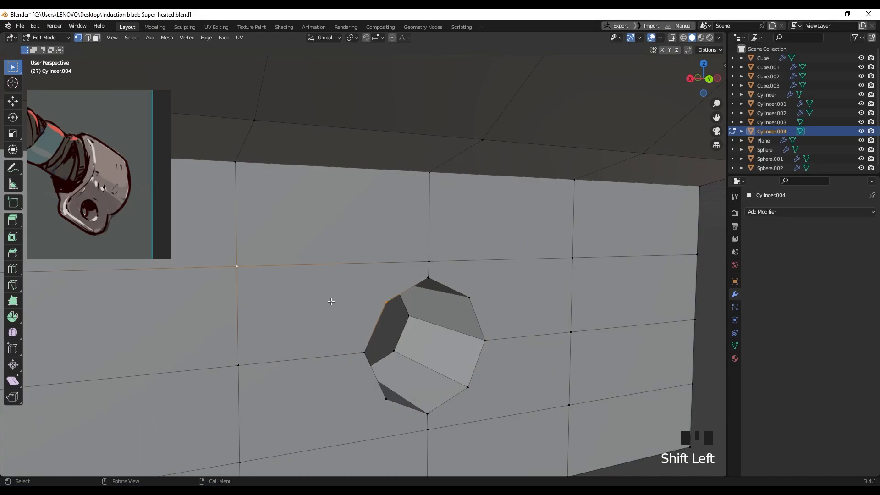
pyautogui.moveTo(436, 330); pyautogui.dragTo(422, 292, button='middle')
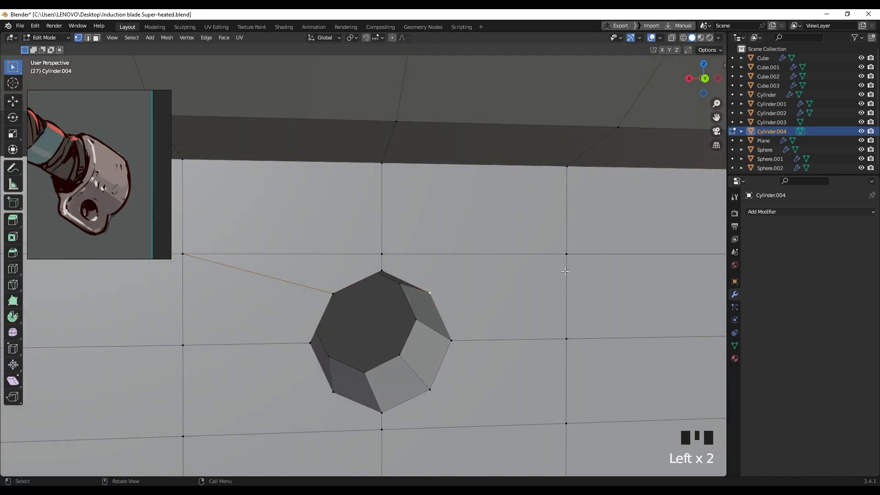
pyautogui.keyDown('shift'); pyautogui.click(565, 256); pyautogui.keyUp('shift')
pyautogui.keyDown('shift'); pyautogui.click(568, 253); pyautogui.keyUp('shift')
pyautogui.press('j')
# Step: Connect the hole's remaining diagonal corner vertices to their neighbouring grid vertices with new edges
pyautogui.keyDown('shift'); pyautogui.scroll(-6, 445, 313); pyautogui.keyUp('shift')
pyautogui.click(444, 312)
pyautogui.keyDown('shift'); pyautogui.click(185, 345); pyautogui.keyUp('shift')
pyautogui.press('j')
pyautogui.moveTo(275, 321); pyautogui.dragTo(495, 280, button='middle')
pyautogui.keyDown('shift'); pyautogui.click(271, 210); pyautogui.keyUp('shift')
pyautogui.press('j')
pyautogui.keyDown('shift'); pyautogui.click(462, 311); pyautogui.keyUp('shift')
pyautogui.press('j')
# Step: Add a Bevel modifier to the end piece with an amount of 0.01 m and 1 segment
pyautogui.moveTo(321, 280); pyautogui.dragTo(699, 195, button='middle')
pyautogui.scroll(-2, 412, 238)
pyautogui.click(763, 212)
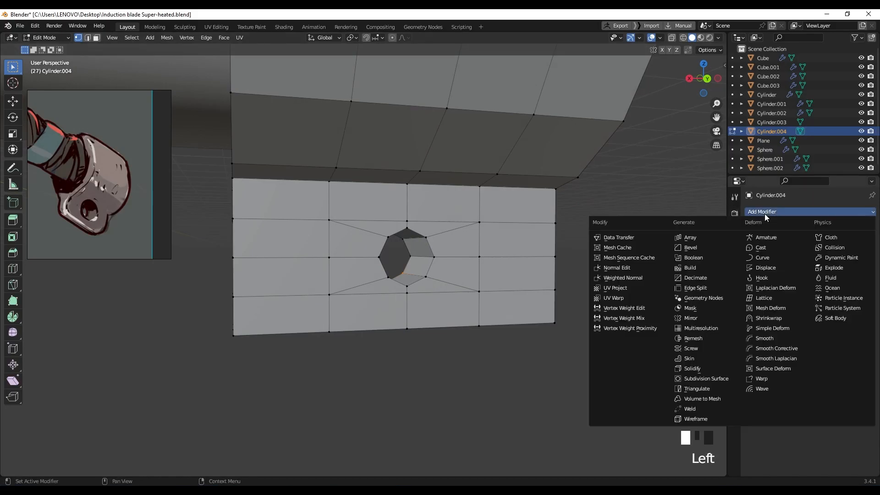
pyautogui.click(687, 247)
pyautogui.keyDown('shift'); pyautogui.moveTo(381, 269); pyautogui.dragTo(570, 271, button='middle'); pyautogui.keyUp('shift')
pyautogui.moveTo(386, 303); pyautogui.dragTo(340, 271, button='middle')
pyautogui.scroll(2, 280, 278)
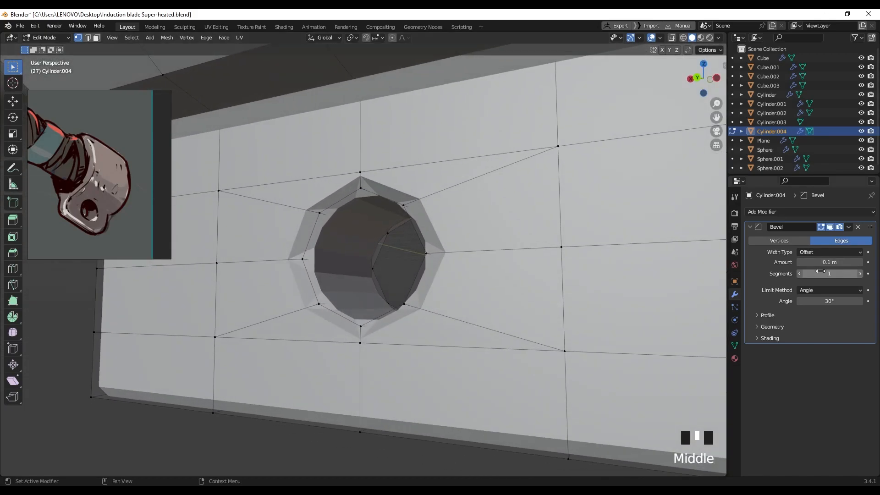
pyautogui.click(861, 274)
pyautogui.click(799, 275)
pyautogui.keyDown('shift'); pyautogui.moveTo(829, 262); pyautogui.dragTo(806, 262); pyautogui.keyUp('shift')
pyautogui.keyDown('shift'); pyautogui.moveTo(828, 262); pyautogui.dragTo(847, 262); pyautogui.keyUp('shift')
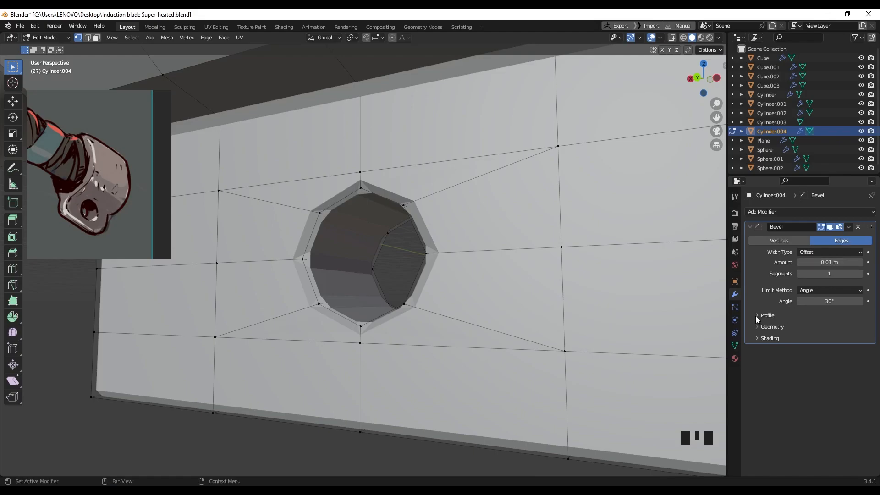
# Step: Set the Bevel modifier's outer miter to Arc and collapse its settings
pyautogui.click(758, 327)
pyautogui.click(811, 341)
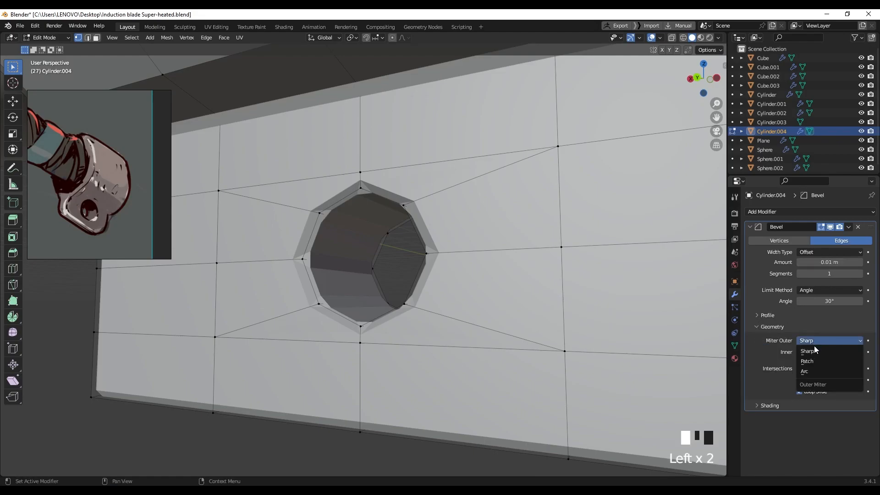
pyautogui.click(812, 371)
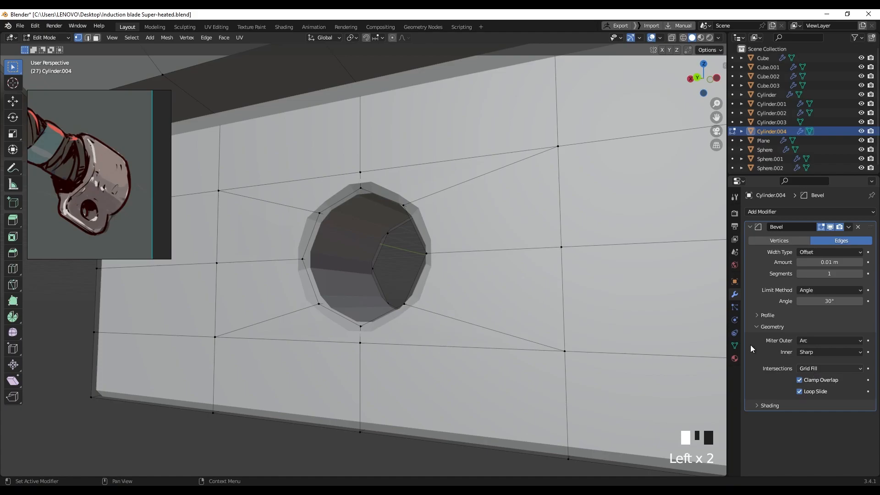
pyautogui.moveTo(401, 245); pyautogui.dragTo(715, 241, button='middle')
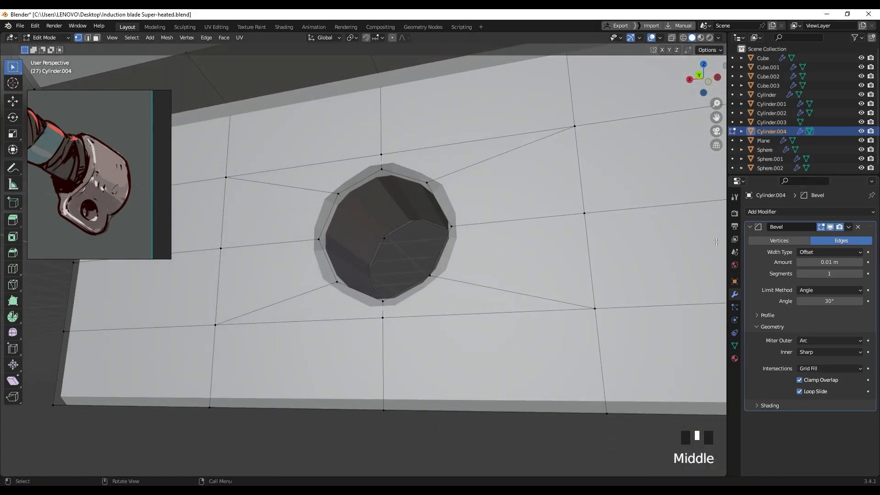
pyautogui.click(749, 228)
# Step: Add a Subdivision Surface modifier to the end piece with 2 viewport levels
pyautogui.click(759, 212)
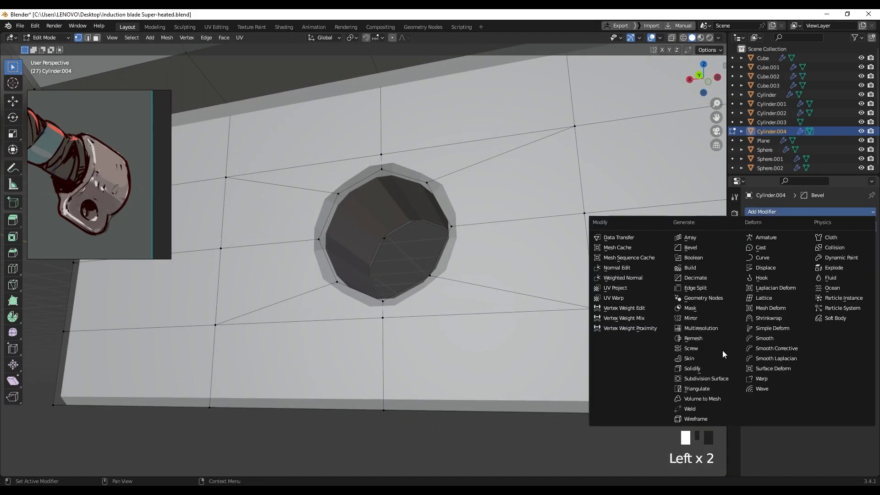
pyautogui.click(708, 379)
pyautogui.moveTo(412, 245)
pyautogui.mouseDown(button='middle')
pyautogui.moveTo(403, 253)
pyautogui.moveTo(413, 247)
pyautogui.mouseUp(button='middle')
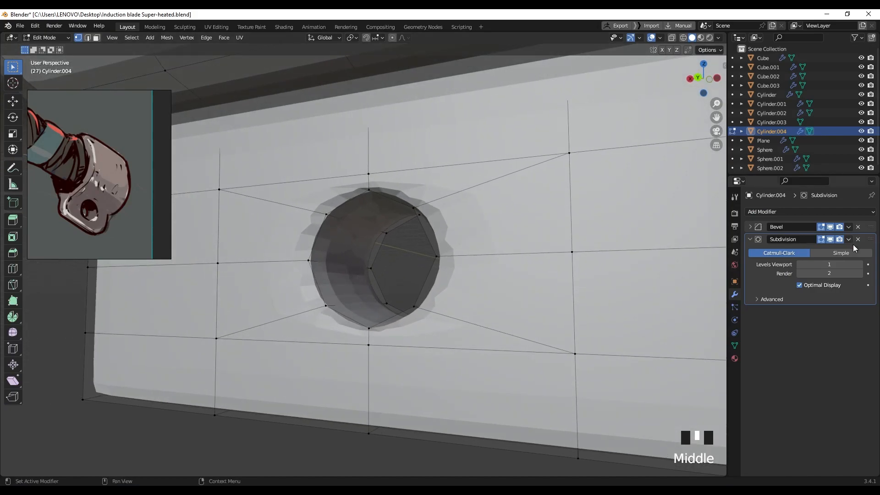
pyautogui.click(860, 265)
# Step: Return to Object Mode and apply smooth shading to the end piece
pyautogui.press('Tab')
pyautogui.rightClick(480, 227)
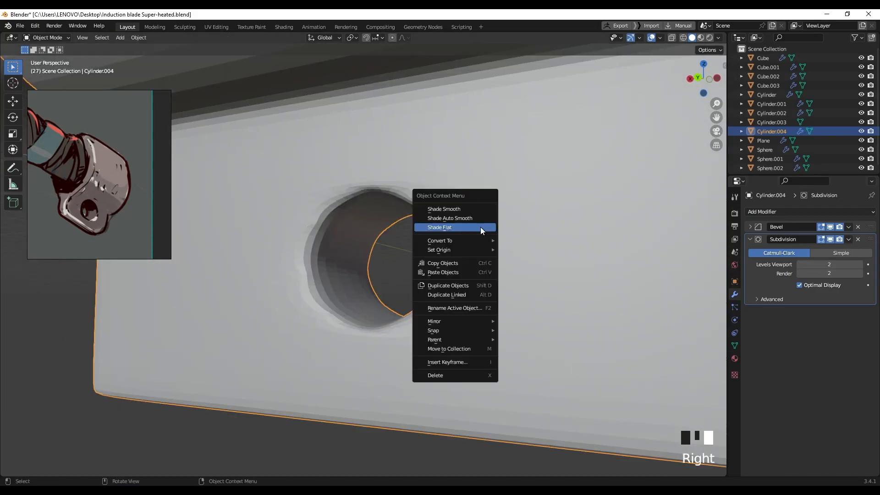
pyautogui.click(472, 208)
pyautogui.scroll(-3, 461, 252)
pyautogui.moveTo(460, 252); pyautogui.dragTo(447, 264, button='middle')
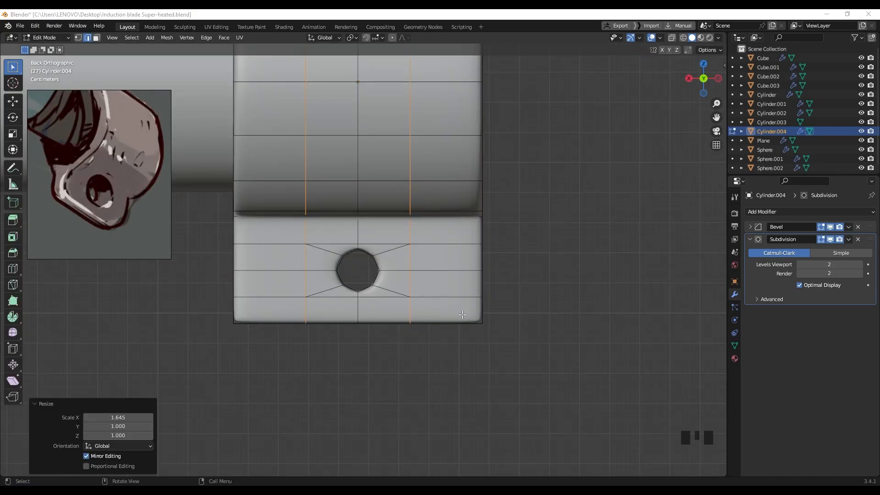
# Step: Scale the two vertical edge loops beside the tab's hole inward along X, by factors of 0.6 and 0.925
pyautogui.middleClick(462, 315)
pyautogui.press('s')
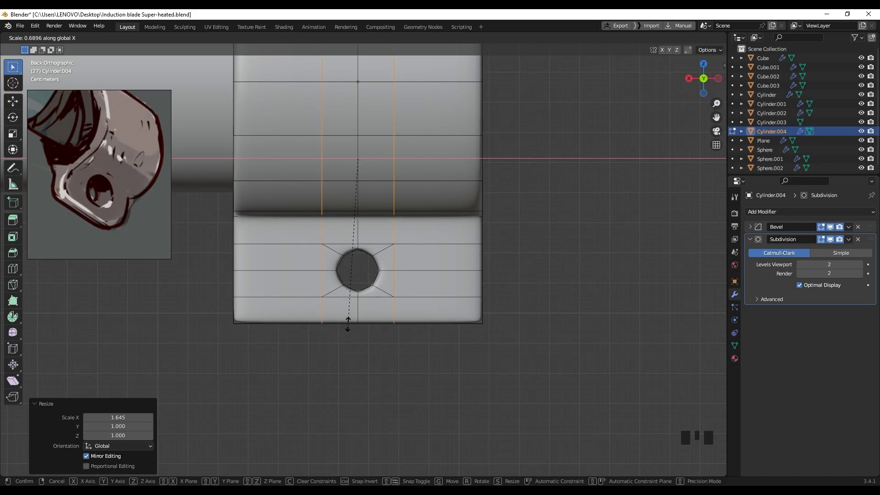
pyautogui.click(355, 303)
pyautogui.scroll(3, 356, 303)
pyautogui.keyDown('shift'); pyautogui.moveTo(355, 303); pyautogui.dragTo(404, 332, button='middle'); pyautogui.keyUp('shift')
pyautogui.press('s')
pyautogui.press('x')
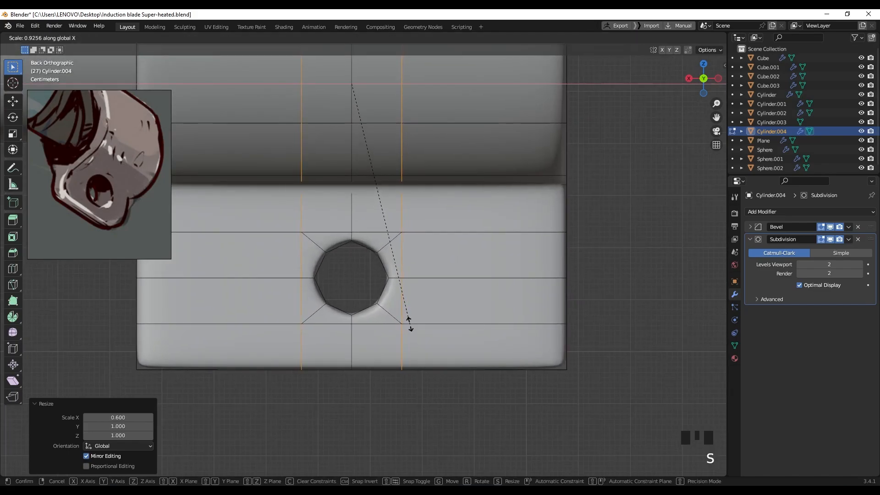
pyautogui.click(409, 323)
# Step: Hide the end piece's Bevel and Subdivision modifiers in the viewport and apply flat shading, returning to Edit Mode
pyautogui.click(829, 226)
pyautogui.click(830, 240)
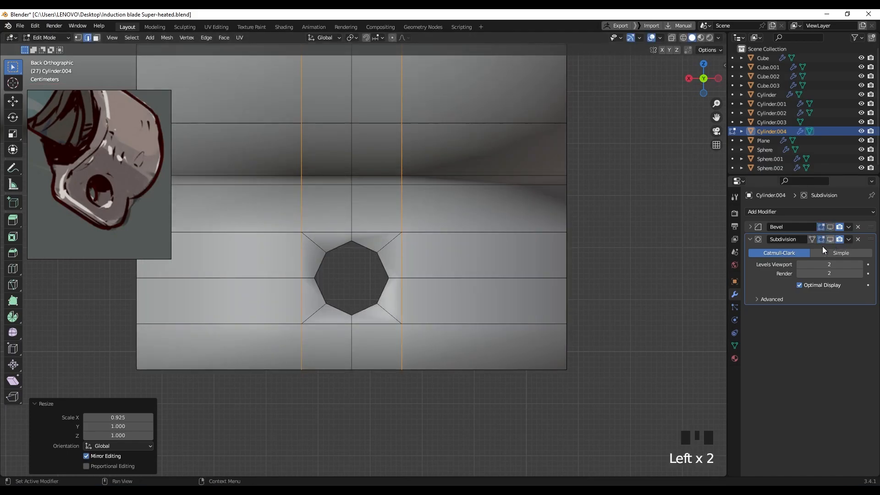
pyautogui.moveTo(440, 254)
pyautogui.mouseDown(button='middle')
pyautogui.moveTo(413, 275)
pyautogui.moveTo(467, 260)
pyautogui.moveTo(454, 244)
pyautogui.mouseUp(button='middle')
pyautogui.press('Tab')
pyautogui.moveTo(452, 236); pyautogui.dragTo(449, 256, button='right')
pyautogui.press('Tab')
# Step: Select the tab's hole with its surrounding faces on both sides and enlarge it by about 1.5, excluding the Y axis
pyautogui.moveTo(449, 255); pyautogui.dragTo(376, 261, button='middle')
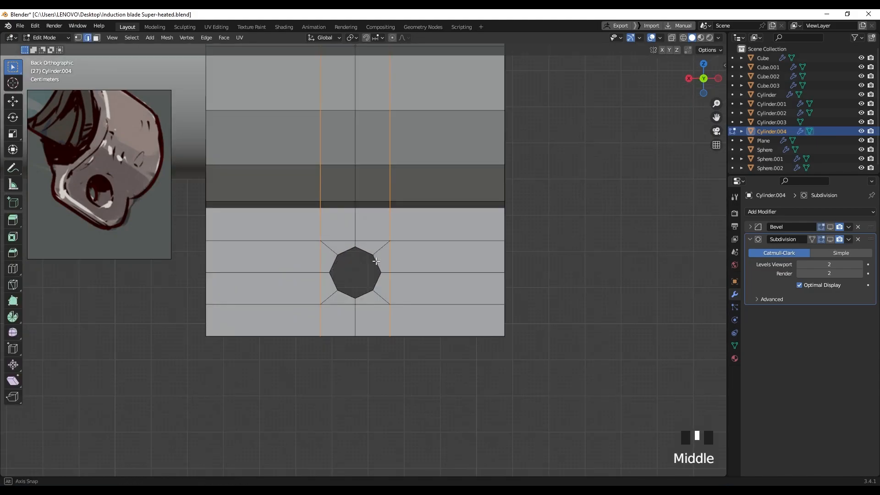
pyautogui.scroll(-3, 102, 203)
pyautogui.scroll(3, 87, 209)
pyautogui.moveTo(102, 203)
pyautogui.mouseDown(button='middle')
pyautogui.moveTo(87, 212)
pyautogui.moveTo(103, 204)
pyautogui.mouseUp(button='middle')
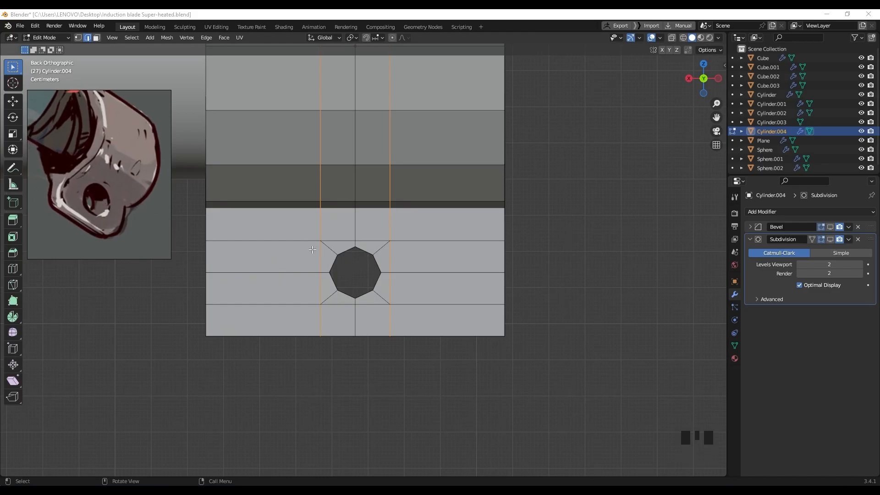
pyautogui.middleClick(345, 259)
pyautogui.press('z')
pyautogui.press('z')
pyautogui.moveTo(295, 223); pyautogui.dragTo(401, 315)
pyautogui.moveTo(405, 308); pyautogui.dragTo(389, 286, button='middle')
pyautogui.press('s')
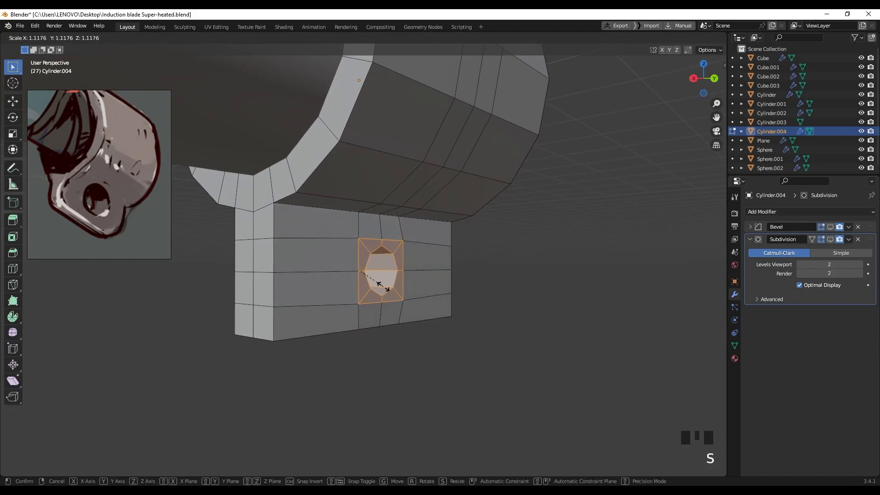
pyautogui.hotkey('shift', 'y')
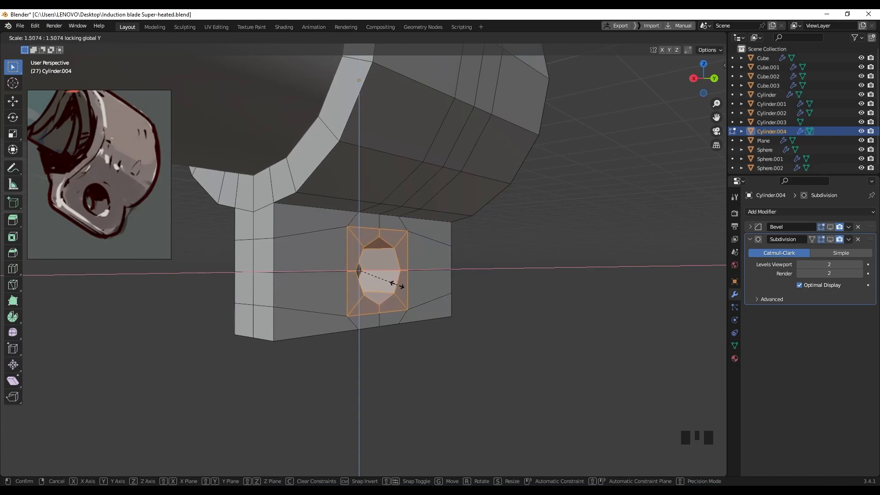
pyautogui.click(393, 284)
# Step: Add two loop cuts inside the hole and scale them along Y by about 2.3 toward the hole's rims
pyautogui.moveTo(393, 284); pyautogui.dragTo(298, 267, button='middle')
pyautogui.hotkey('ctrl', 'r')
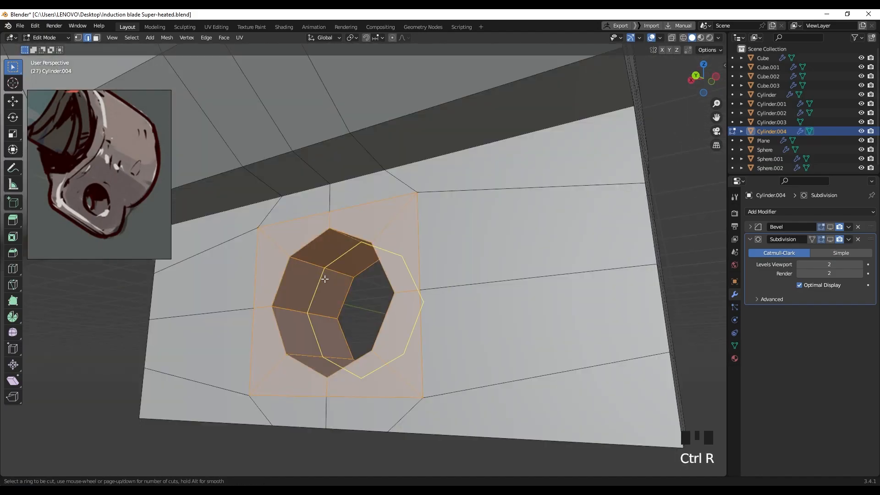
pyautogui.scroll(1, 323, 279)
pyautogui.click(323, 279)
pyautogui.rightClick(323, 279)
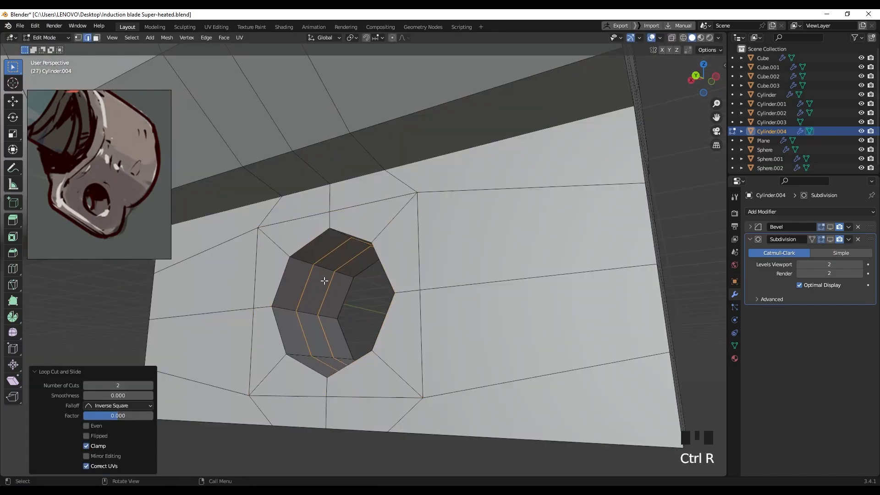
pyautogui.press('s')
pyautogui.press('y')
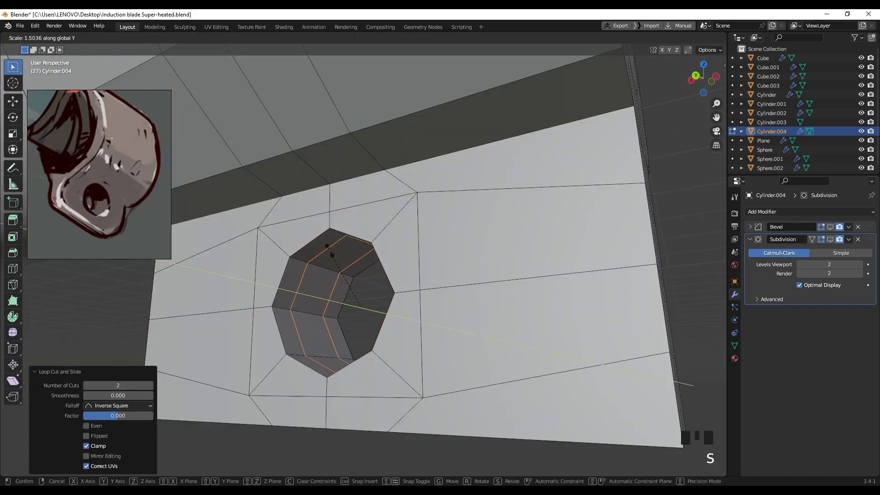
pyautogui.click(326, 219)
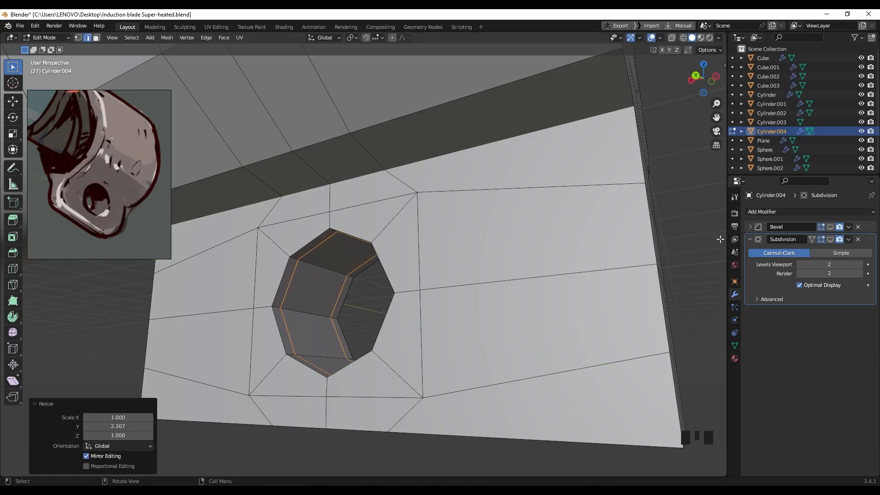
# Step: Show the Bevel and Subdivision modifiers to preview the hole, and hide both again for editing the mesh
pyautogui.click(829, 226)
pyautogui.click(829, 238)
pyautogui.press('Tab')
pyautogui.press('Tab')
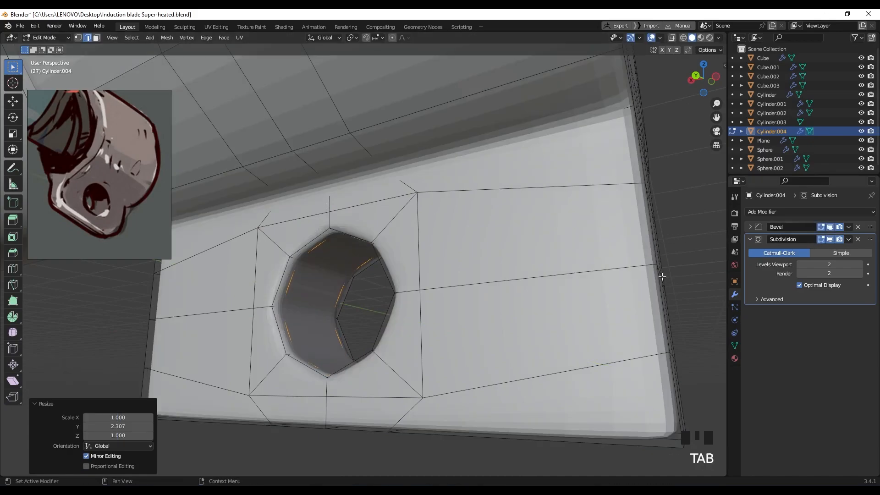
pyautogui.press('Tab')
pyautogui.click(829, 227)
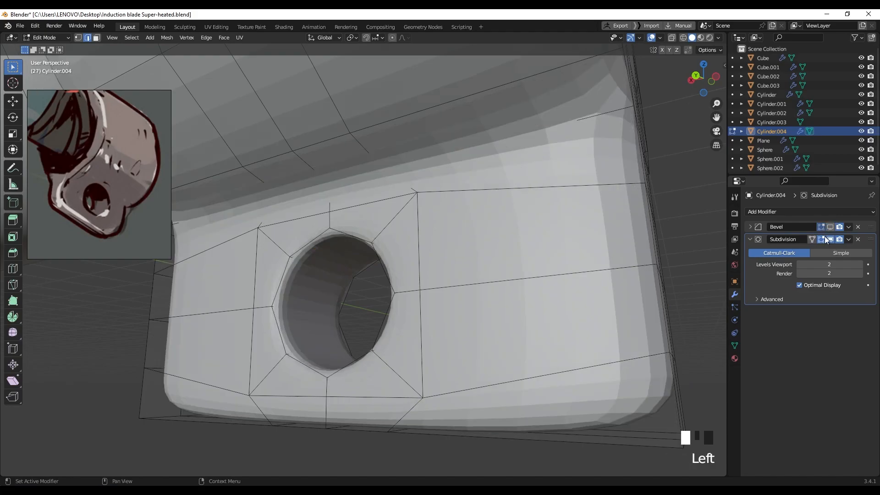
pyautogui.click(820, 240)
# Step: Bevel the tab's lower corner edges at both of its ends
pyautogui.scroll(-2, 270, 293)
pyautogui.moveTo(271, 293); pyautogui.dragTo(250, 295, button='middle')
pyautogui.keyDown('alt'); pyautogui.click(250, 295); pyautogui.keyUp('alt')
pyautogui.scroll(-2, 435, 322)
pyautogui.moveTo(434, 322); pyautogui.dragTo(412, 317, button='middle')
pyautogui.keyDown('alt'); pyautogui.keyDown('shift'); pyautogui.click(460, 307); pyautogui.keyUp('shift'); pyautogui.keyUp('alt')
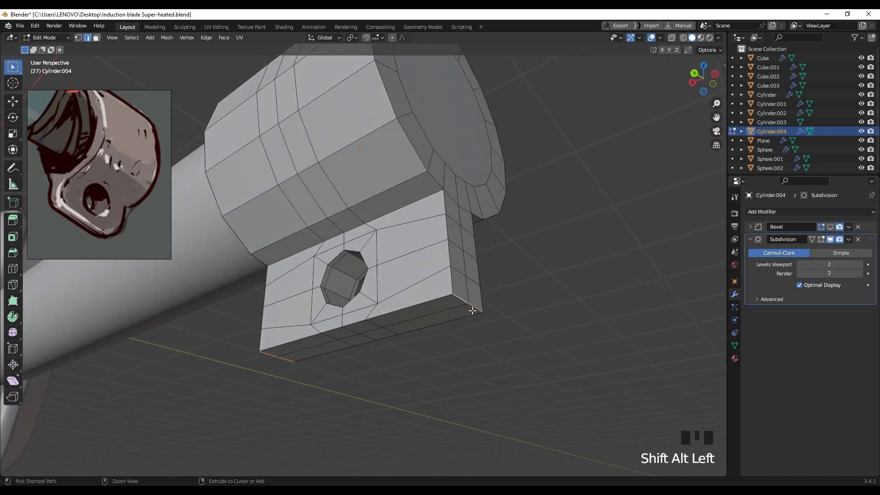
pyautogui.hotkey('ctrl', 'b')
pyautogui.click(492, 311)
# Step: Select the end piece's outer cap with its rim faces and extrude it about 0.13 m outward along X
pyautogui.moveTo(490, 310); pyautogui.dragTo(419, 254, button='middle')
pyautogui.click(422, 255)
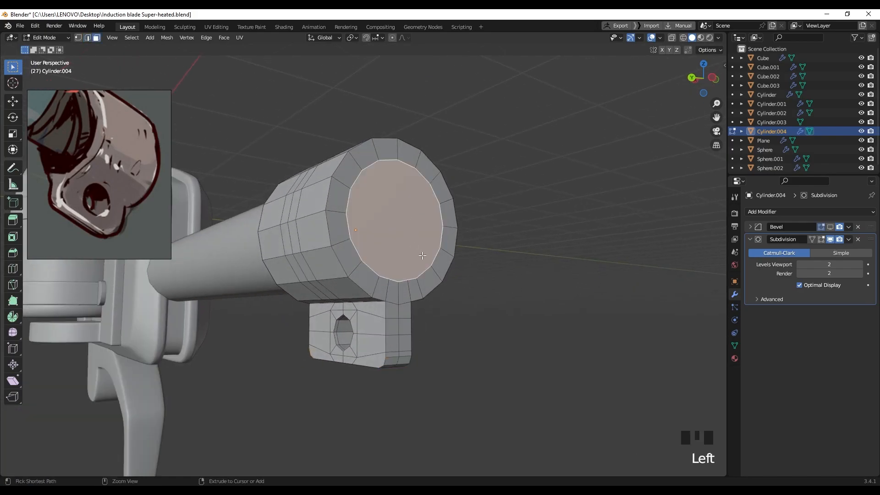
pyautogui.press('ctrl+KP_Add')
pyautogui.moveTo(485, 269); pyautogui.dragTo(459, 246, button='middle')
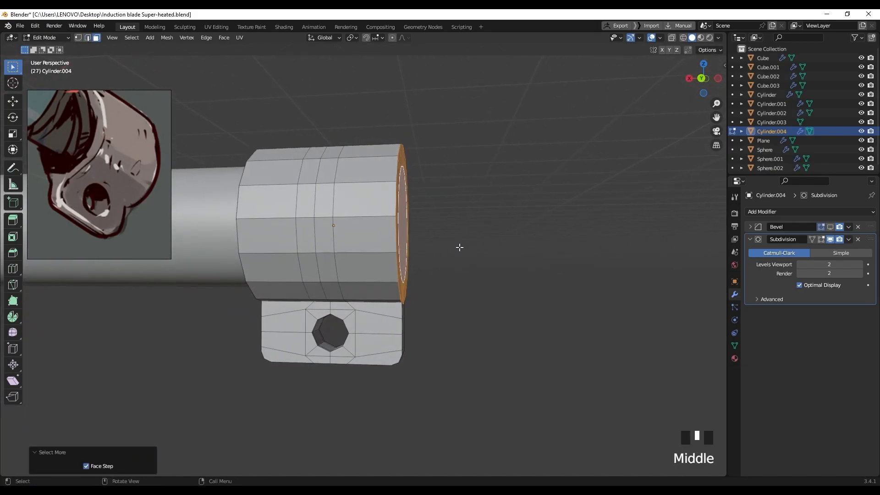
pyautogui.press('e')
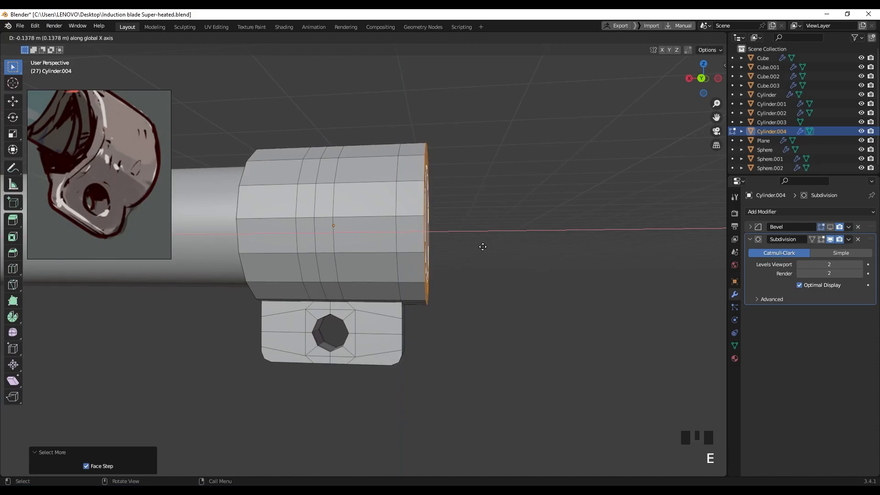
pyautogui.click(481, 248)
# Step: Show the modifiers again, return to Object Mode and apply smooth shading to the end piece
pyautogui.moveTo(479, 250); pyautogui.dragTo(458, 267, button='middle')
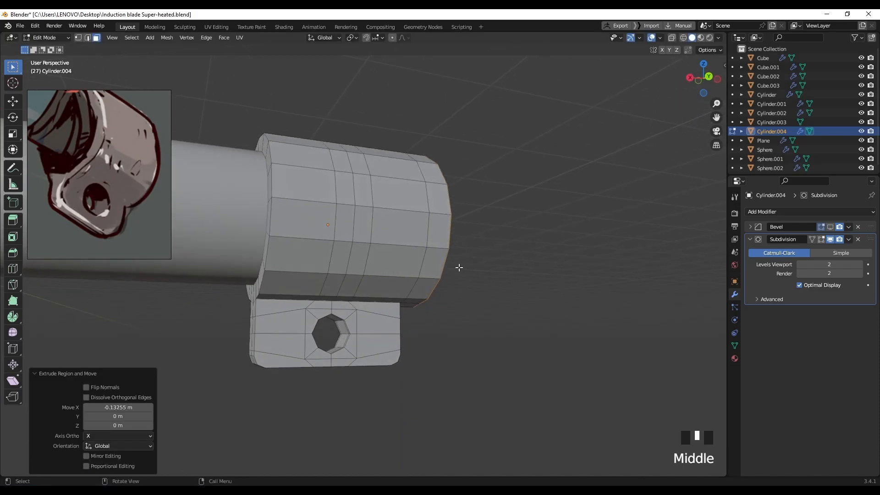
pyautogui.click(820, 239)
pyautogui.press('Tab')
pyautogui.moveTo(354, 306); pyautogui.dragTo(440, 338, button='middle')
pyautogui.click(439, 338)
pyautogui.scroll(3, 337, 333)
pyautogui.keyDown('shift'); pyautogui.moveTo(336, 333); pyautogui.dragTo(642, 291, button='middle'); pyautogui.keyUp('shift')
pyautogui.click(389, 318)
pyautogui.rightClick(386, 320)
pyautogui.click(381, 303)
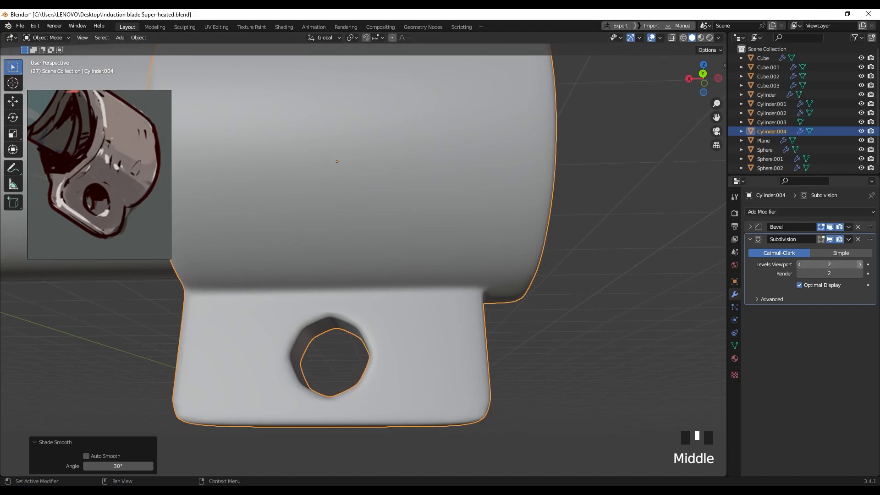
# Step: Set the Bevel modifier's limit angle to 50° to smooth the hole's outline
pyautogui.click(800, 265)
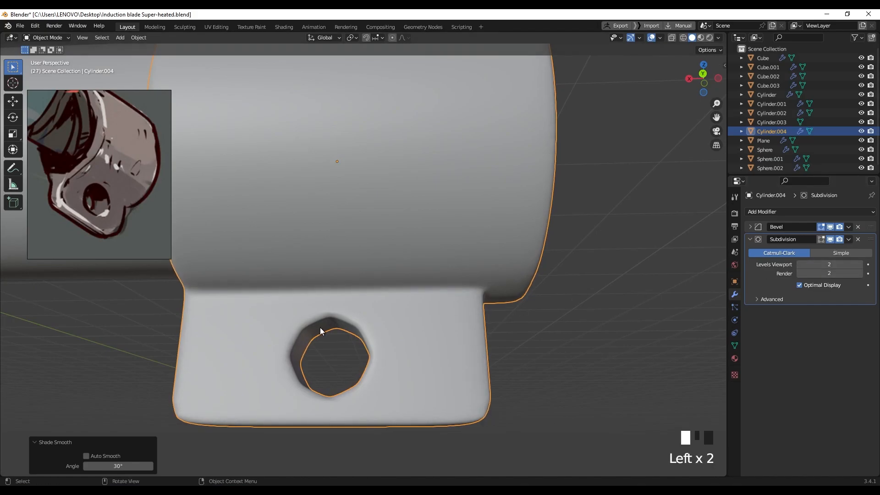
pyautogui.keyDown('shift'); pyautogui.moveTo(322, 328); pyautogui.dragTo(343, 278, button='middle'); pyautogui.keyUp('shift')
pyautogui.scroll(4, 344, 281)
pyautogui.scroll(-3, 335, 288)
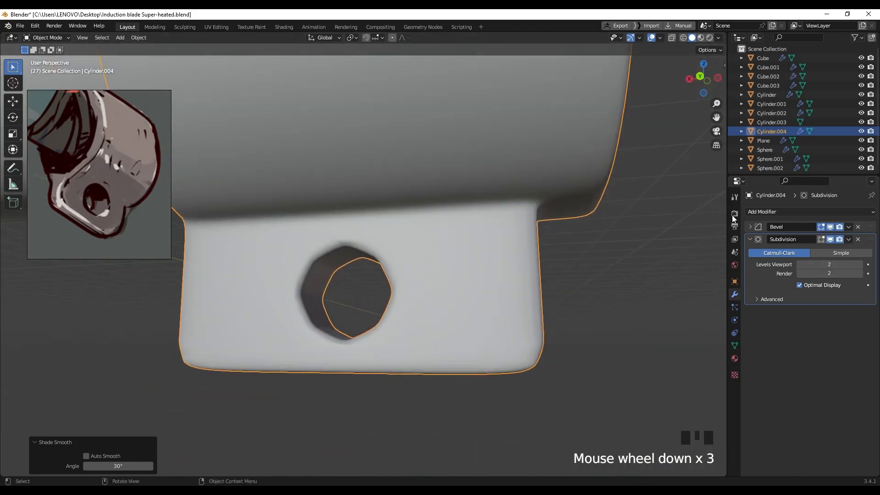
pyautogui.click(750, 227)
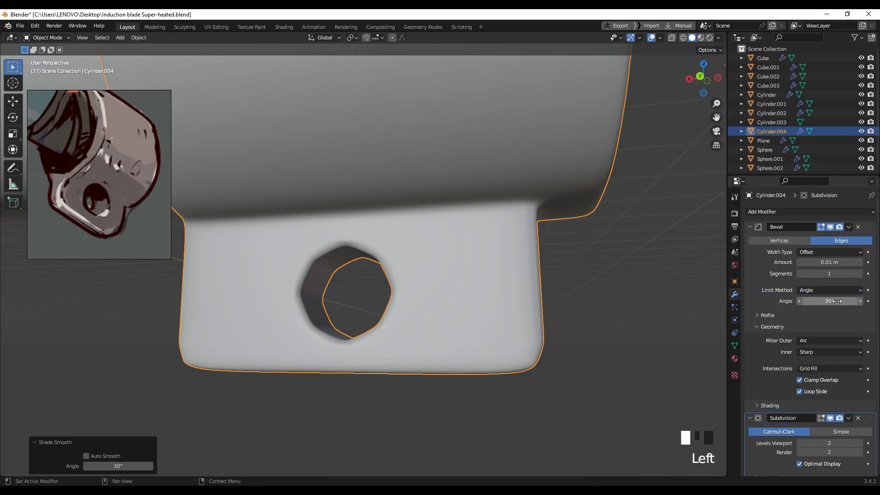
pyautogui.moveTo(836, 301); pyautogui.dragTo(864, 301)
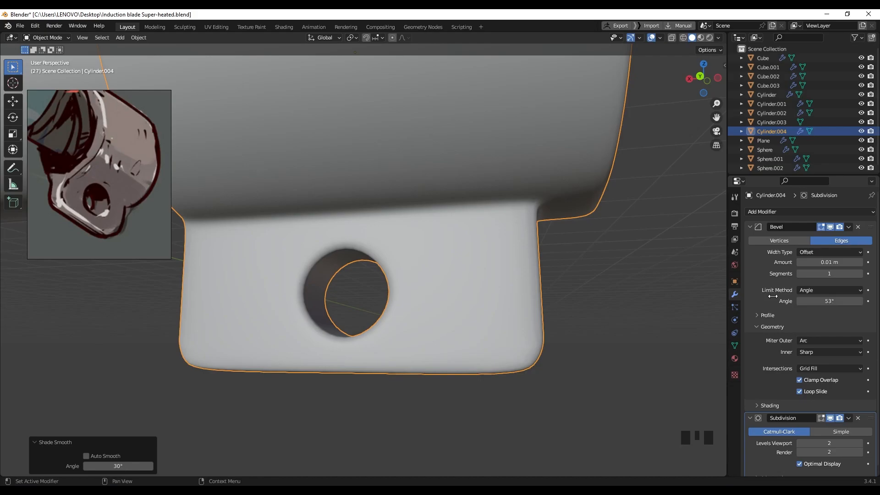
pyautogui.scroll(2, 318, 302)
pyautogui.moveTo(318, 302); pyautogui.dragTo(339, 291, button='middle')
pyautogui.scroll(1, 319, 309)
pyautogui.click(819, 299)
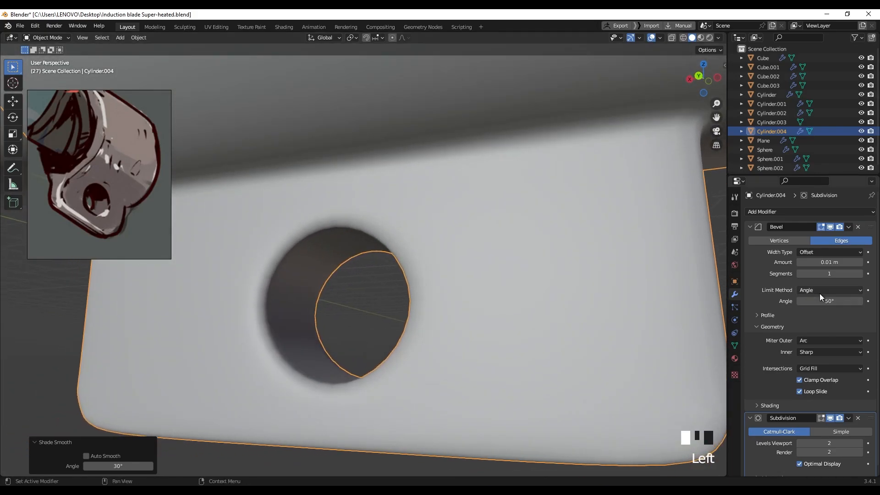
# Step: Add a mesh plane and move it along X to the handle's position
pyautogui.scroll(-5, 529, 273)
pyautogui.keyDown('shift'); pyautogui.moveTo(530, 273); pyautogui.dragTo(345, 275, button='middle'); pyautogui.keyUp('shift')
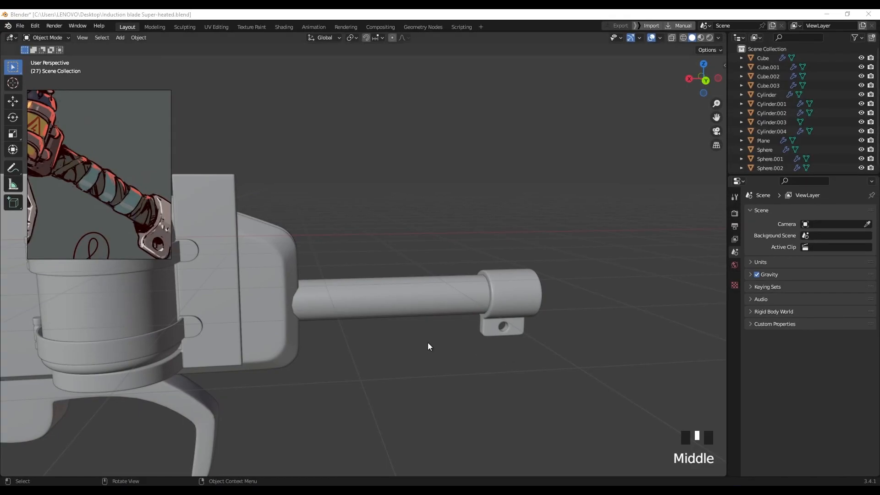
pyautogui.moveTo(429, 347); pyautogui.dragTo(384, 324, button='middle')
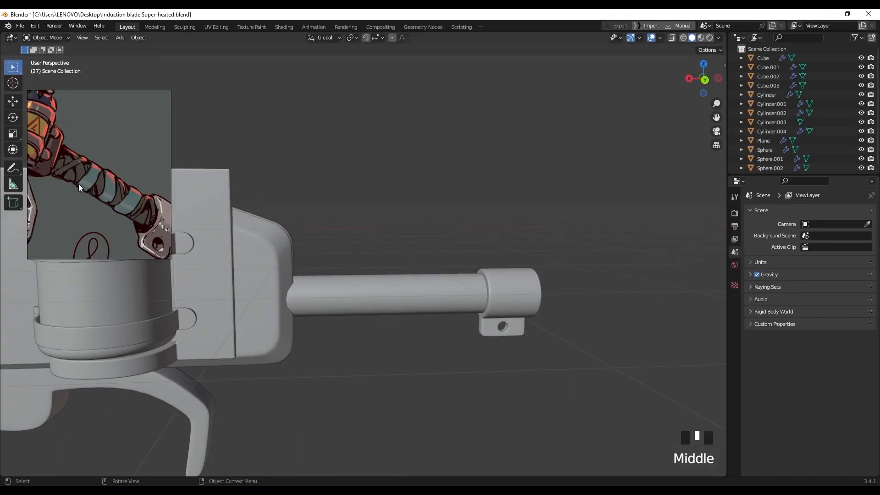
pyautogui.keyDown('shift'); pyautogui.moveTo(310, 276); pyautogui.dragTo(402, 270, button='middle'); pyautogui.keyUp('shift')
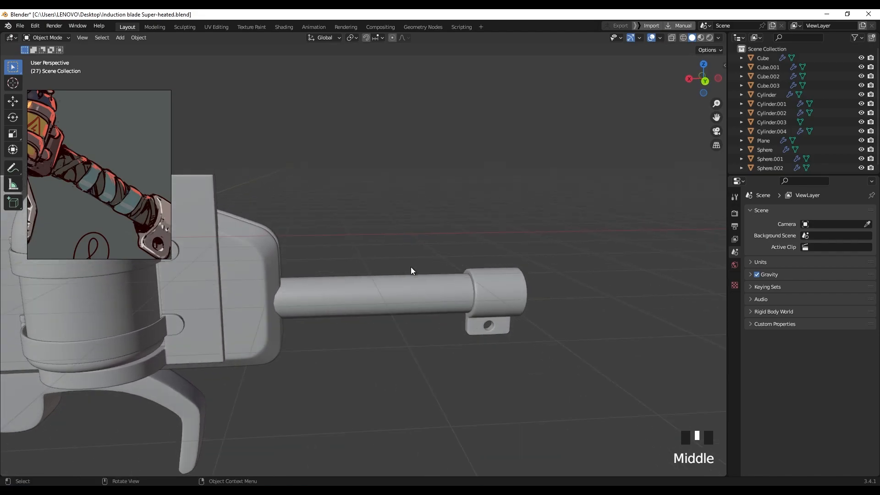
pyautogui.hotkey('shift', 'a')
pyautogui.moveTo(402, 270)
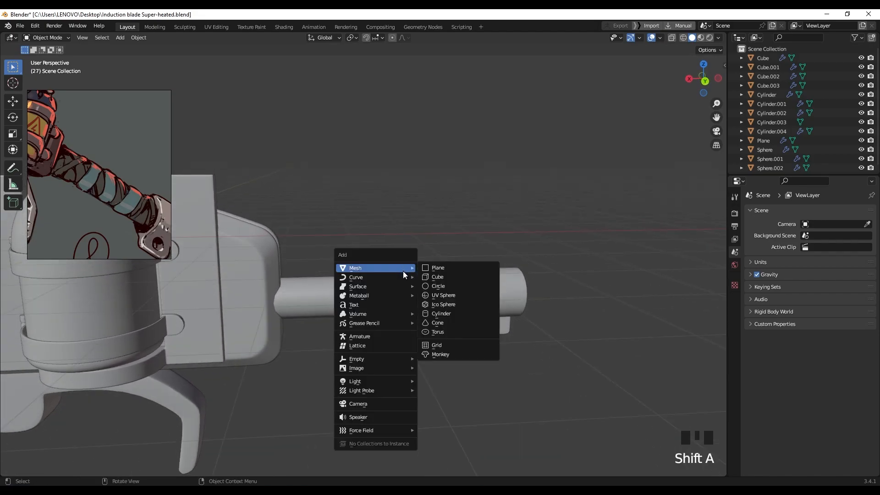
pyautogui.click(459, 268)
pyautogui.scroll(-3, 362, 282)
pyautogui.moveTo(339, 281); pyautogui.dragTo(333, 279, button='middle')
pyautogui.press('g')
pyautogui.click(479, 291)
# Step: Delete the plane's two vertices farthest from the handle in top view, leaving a single edge
pyautogui.moveTo(479, 290); pyautogui.dragTo(405, 334, button='middle')
pyautogui.scroll(2, 403, 294)
pyautogui.press('Tab')
pyautogui.moveTo(331, 355); pyautogui.dragTo(476, 375)
pyautogui.press('x')
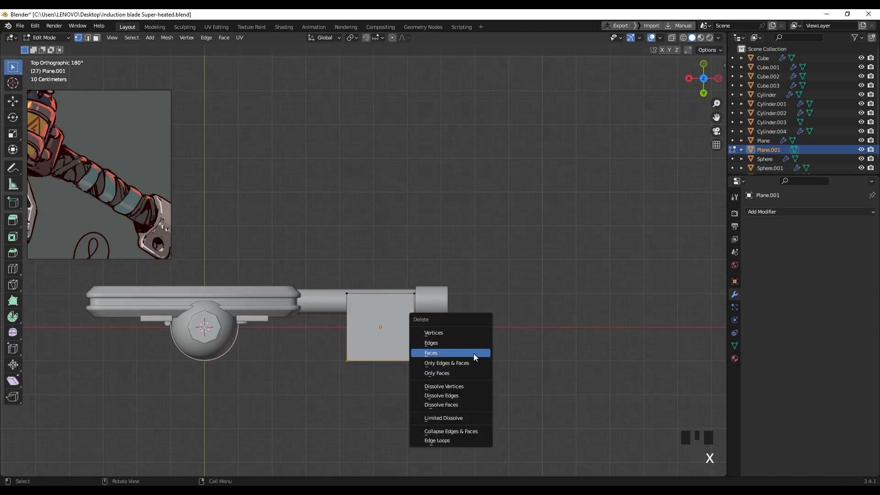
pyautogui.click(467, 334)
# Step: Shorten the edge by moving its vertex nearer the weapon body about 1.45 m along X
pyautogui.moveTo(376, 341); pyautogui.dragTo(380, 242, button='middle')
pyautogui.scroll(3, 330, 212)
pyautogui.keyDown('shift'); pyautogui.moveTo(329, 212); pyautogui.dragTo(286, 214, button='middle'); pyautogui.keyUp('shift')
pyautogui.moveTo(287, 214); pyautogui.dragTo(339, 251)
pyautogui.press('g')
pyautogui.press('x')
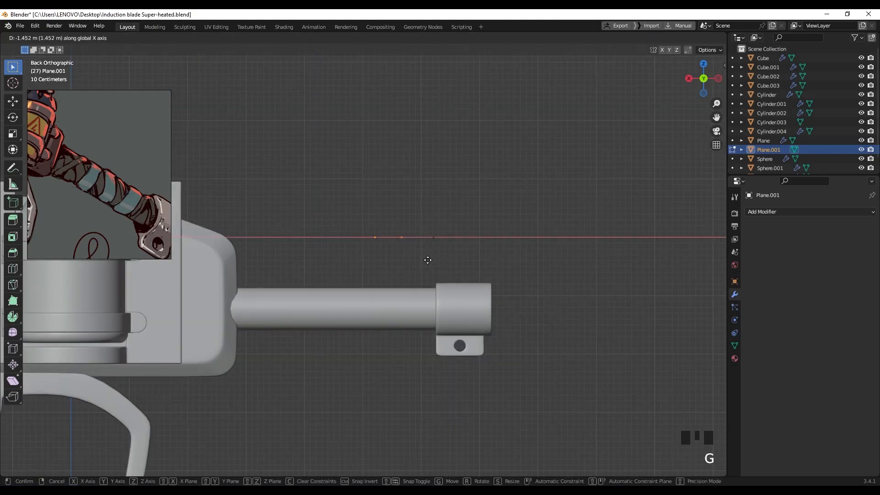
pyautogui.click(428, 259)
# Step: Return to Object Mode and set the edge object's origin to its geometry
pyautogui.moveTo(418, 261); pyautogui.dragTo(419, 290, button='middle')
pyautogui.moveTo(361, 306); pyautogui.dragTo(388, 326)
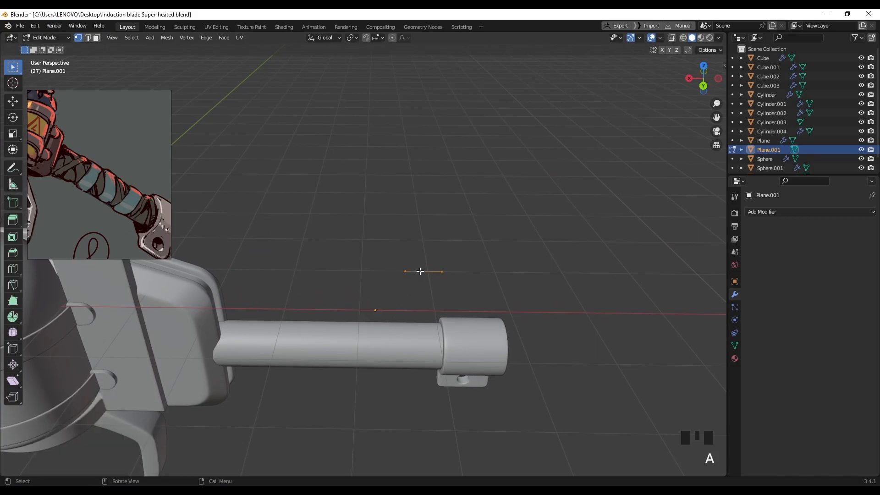
pyautogui.press('Tab')
pyautogui.rightClick(420, 272)
pyautogui.moveTo(419, 314)
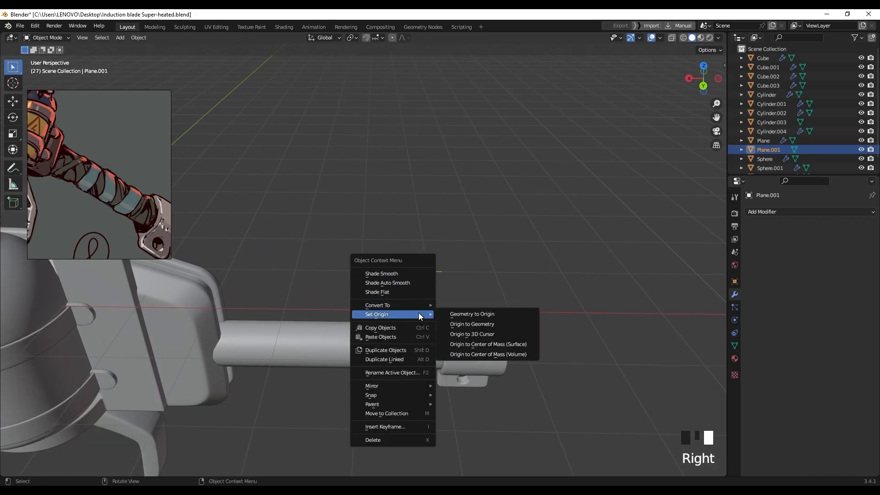
pyautogui.click(475, 325)
# Step: Apply all transforms to the edge object
pyautogui.keyDown('shift'); pyautogui.moveTo(406, 306); pyautogui.dragTo(418, 274, button='middle'); pyautogui.keyUp('shift')
pyautogui.scroll(-2, 416, 289)
pyautogui.hotkey('ctrl', 'a')
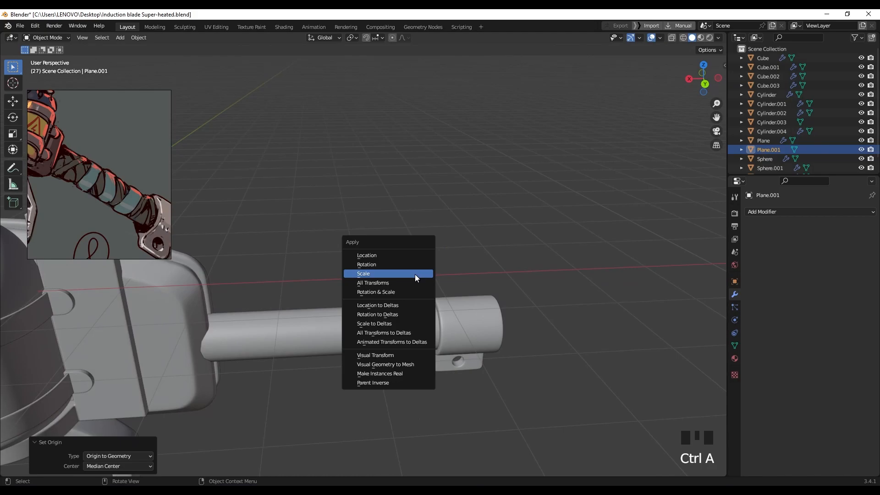
pyautogui.click(413, 285)
pyautogui.moveTo(421, 302); pyautogui.dragTo(416, 288, button='middle')
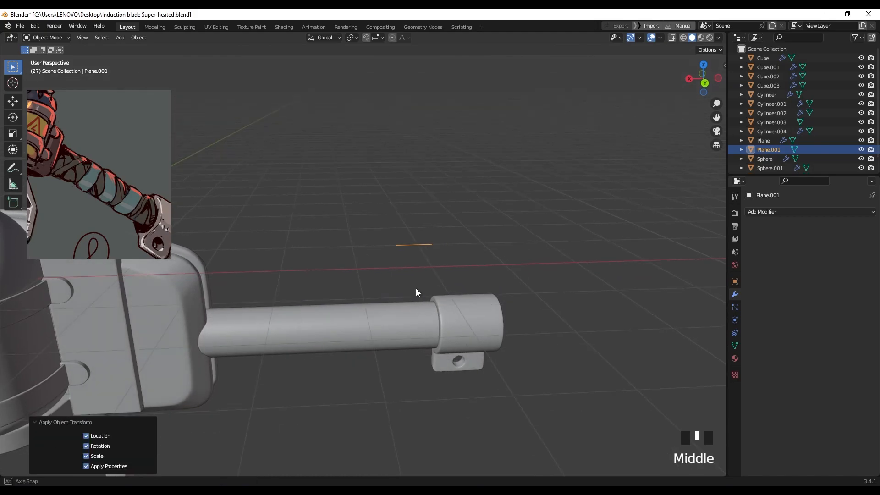
# Step: Add a Screw modifier to the edge object with X as its axis and a Screw offset of 0.76 m
pyautogui.click(762, 212)
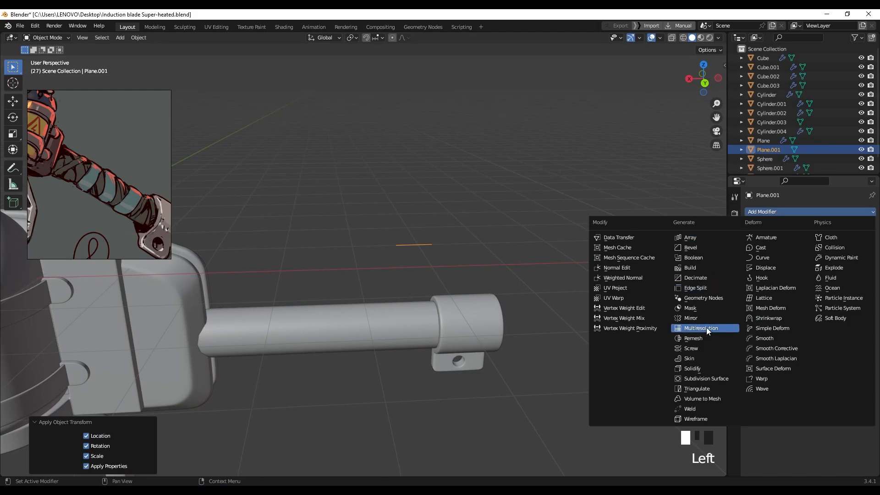
pyautogui.click(705, 349)
pyautogui.scroll(-2, 510, 288)
pyautogui.scroll(-2, 439, 284)
pyautogui.moveTo(439, 284); pyautogui.dragTo(449, 277, button='middle')
pyautogui.scroll(2, 439, 291)
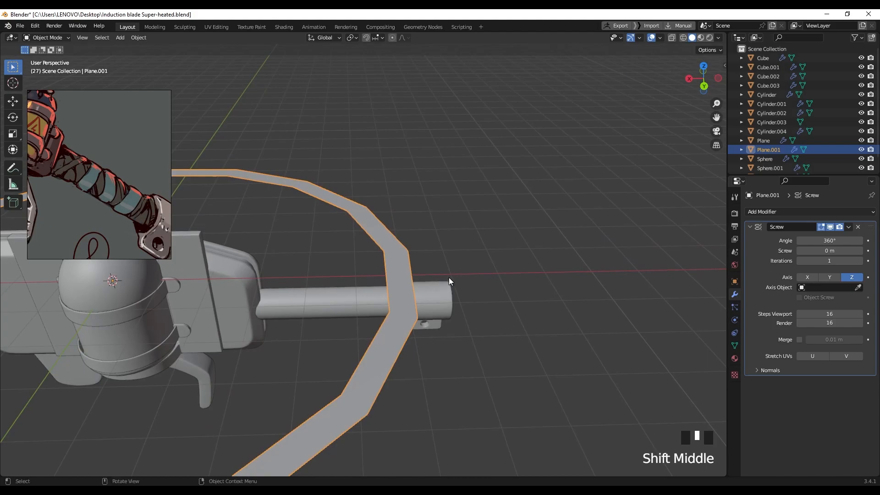
pyautogui.click(829, 276)
pyautogui.click(806, 277)
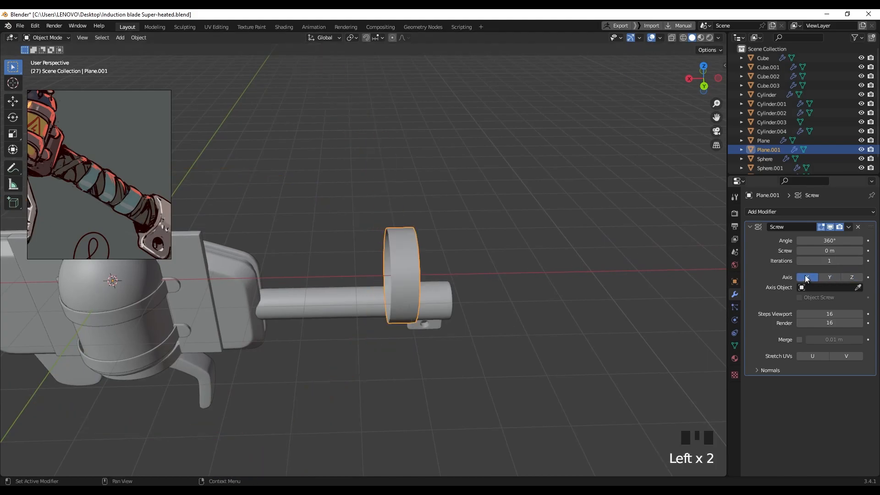
pyautogui.moveTo(665, 312); pyautogui.dragTo(463, 293, button='middle')
pyautogui.moveTo(799, 251); pyautogui.dragTo(823, 251)
# Step: In side view, move the edge object about -0.76 m along Y and -1.26 m along Z onto the handle's axis
pyautogui.moveTo(463, 281); pyautogui.dragTo(360, 283, button='middle')
pyautogui.scroll(2, 324, 249)
pyautogui.press('g')
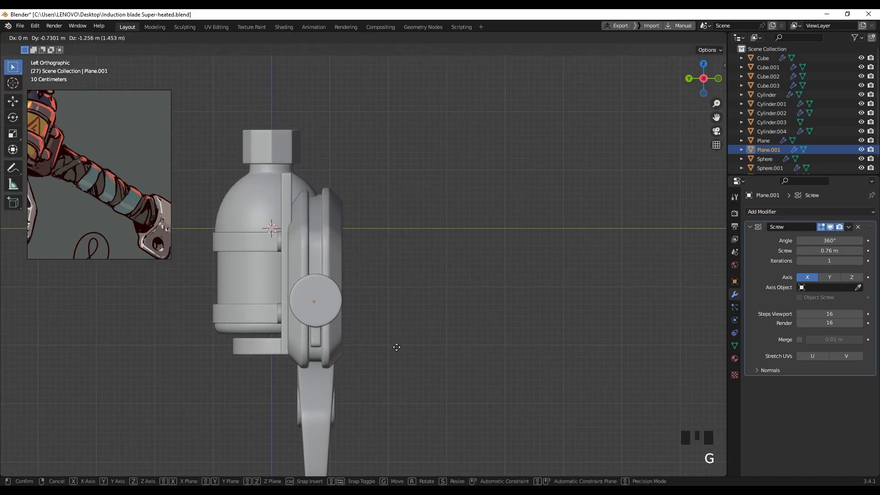
pyautogui.click(397, 347)
# Step: Set the Screw modifier's iterations to 3
pyautogui.moveTo(398, 347); pyautogui.dragTo(634, 286, button='middle')
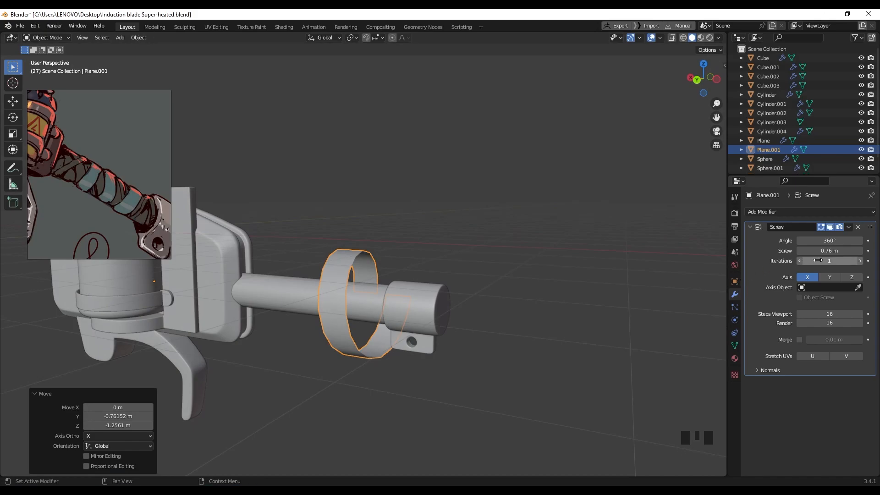
pyautogui.click(865, 261)
pyautogui.click(865, 260)
# Step: Scale the coil down to about 0.68 in back view and slide it along X toward the handle's end piece
pyautogui.moveTo(680, 307); pyautogui.dragTo(465, 332, button='middle')
pyautogui.scroll(1, 430, 305)
pyautogui.press('s')
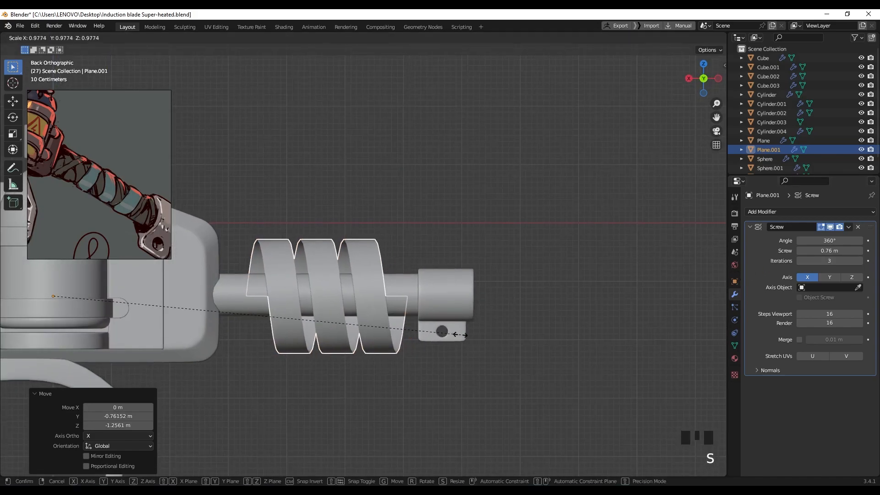
pyautogui.click(426, 316)
pyautogui.press('s')
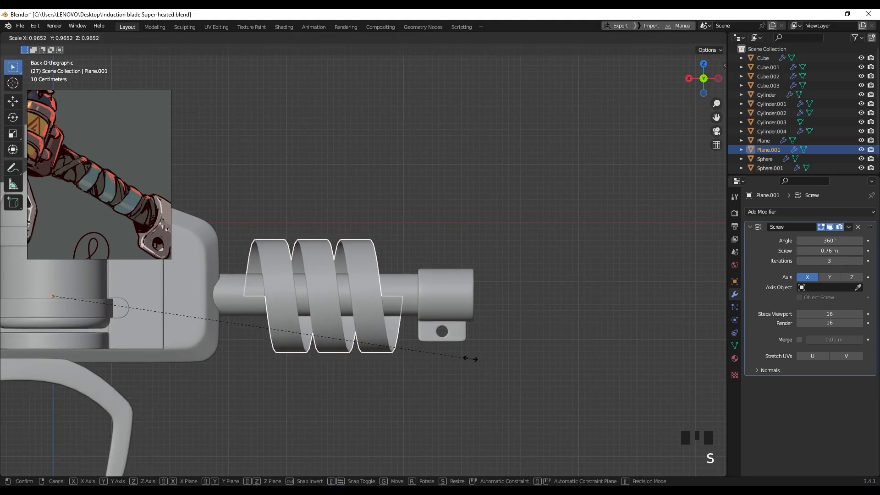
pyautogui.click(349, 330)
pyautogui.press('g')
pyautogui.press('x')
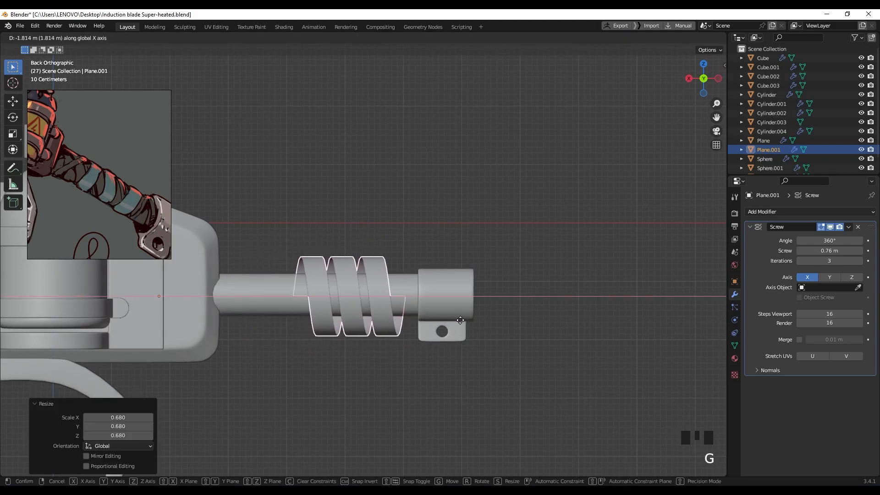
pyautogui.click(443, 333)
# Step: Scale the coil down by a further factor of about 0.784 and move it about -1.04 m along X
pyautogui.scroll(1, 443, 333)
pyautogui.keyDown('shift'); pyautogui.moveTo(444, 334); pyautogui.dragTo(472, 364, button='middle'); pyautogui.keyUp('shift')
pyautogui.press('s')
pyautogui.click(403, 334)
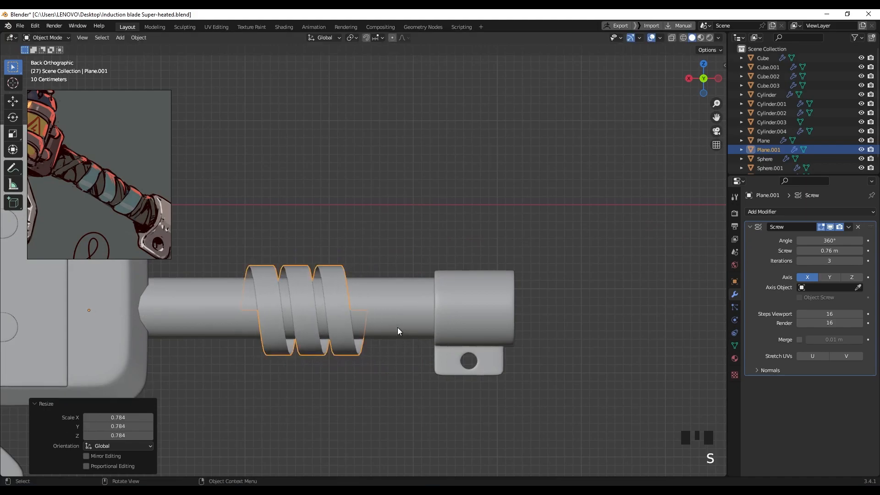
pyautogui.press('g')
pyautogui.press('x')
pyautogui.click(479, 356)
# Step: Shrink the coil close to the handle's diameter and slide it along X up against the end piece
pyautogui.press('s')
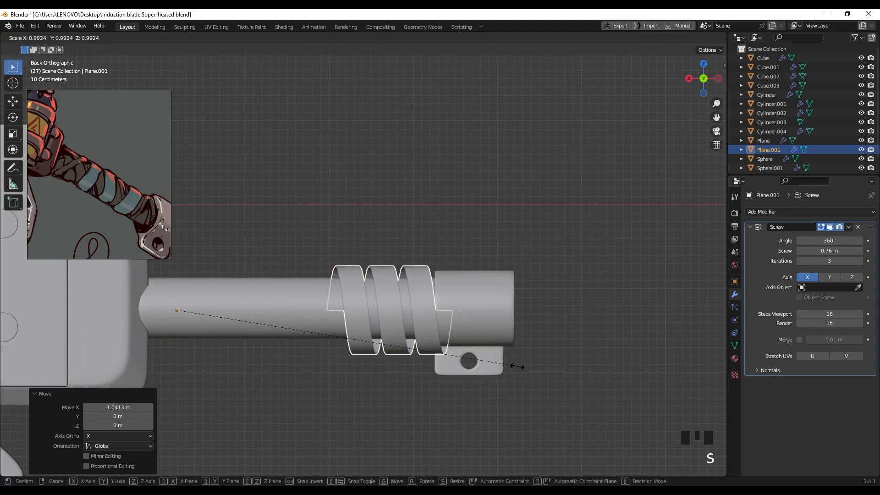
pyautogui.click(430, 349)
pyautogui.press('g')
pyautogui.press('x')
pyautogui.click(523, 350)
pyautogui.moveTo(522, 350); pyautogui.dragTo(426, 296, button='middle')
pyautogui.scroll(3, 432, 335)
pyautogui.press('s')
pyautogui.click(454, 324)
# Step: Add a Shrinkwrap modifier to the coil targeting the handle cylinder (Cylinder.003), with an offset of 0.025 m
pyautogui.click(761, 210)
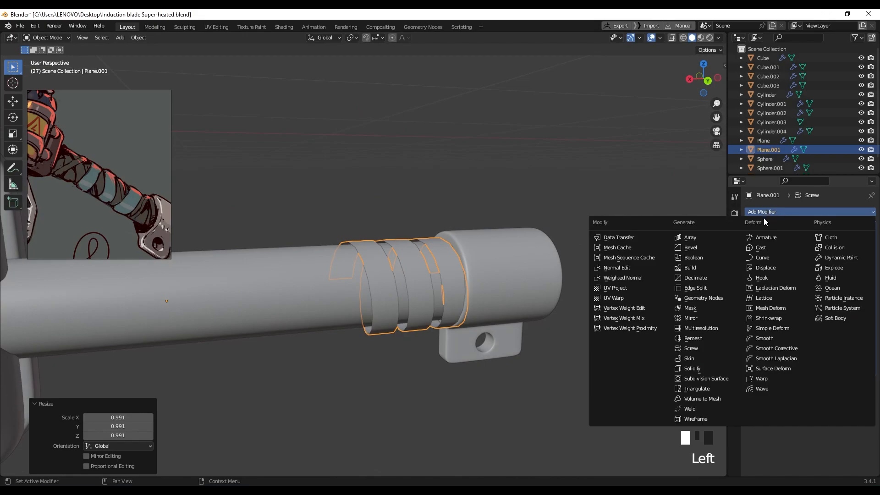
pyautogui.click(770, 318)
pyautogui.click(858, 419)
pyautogui.click(318, 282)
pyautogui.moveTo(378, 279); pyautogui.dragTo(381, 249, button='middle')
pyautogui.scroll(3, 380, 249)
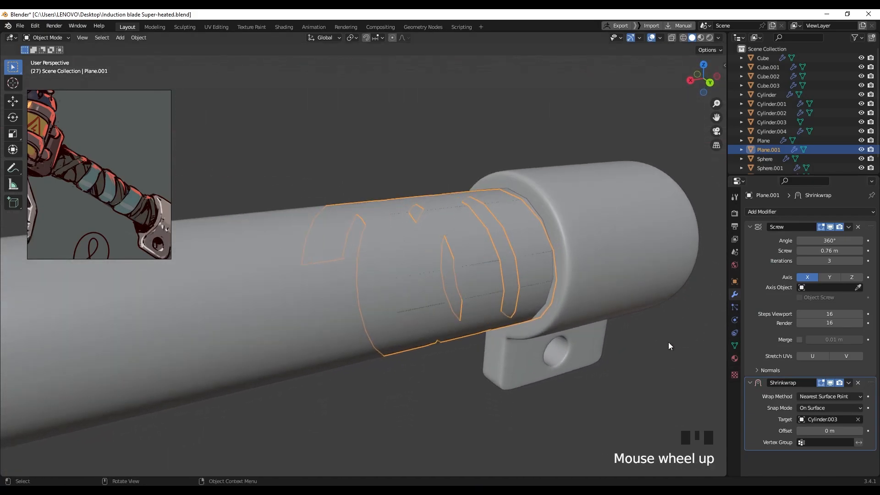
pyautogui.keyDown('shift'); pyautogui.moveTo(823, 428); pyautogui.dragTo(823, 431); pyautogui.keyUp('shift')
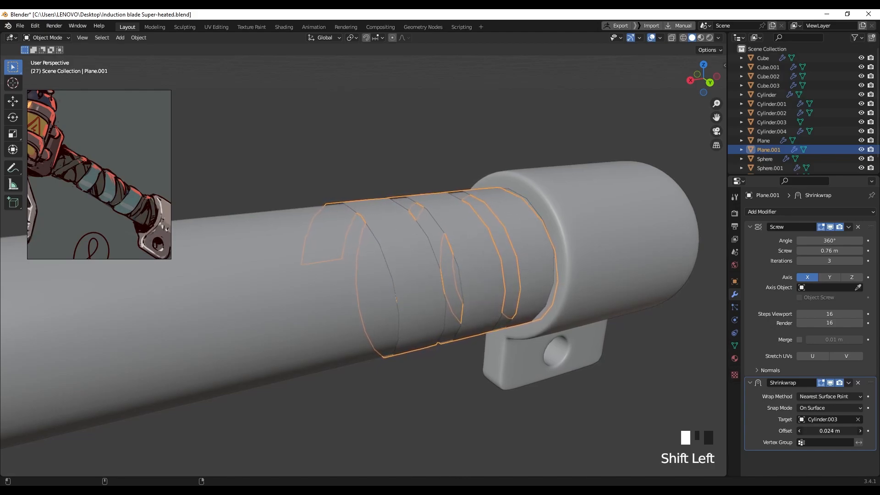
pyautogui.moveTo(403, 300); pyautogui.dragTo(364, 285, button='middle')
pyautogui.scroll(-4, 409, 274)
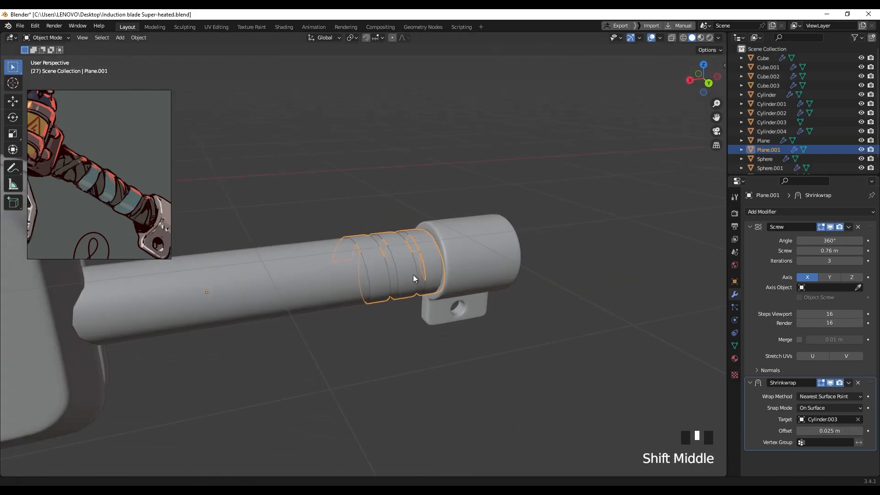
pyautogui.scroll(2, 427, 255)
# Step: Add a Solidify modifier to the coil and set its thickness to 0.094 m
pyautogui.click(750, 227)
pyautogui.click(749, 236)
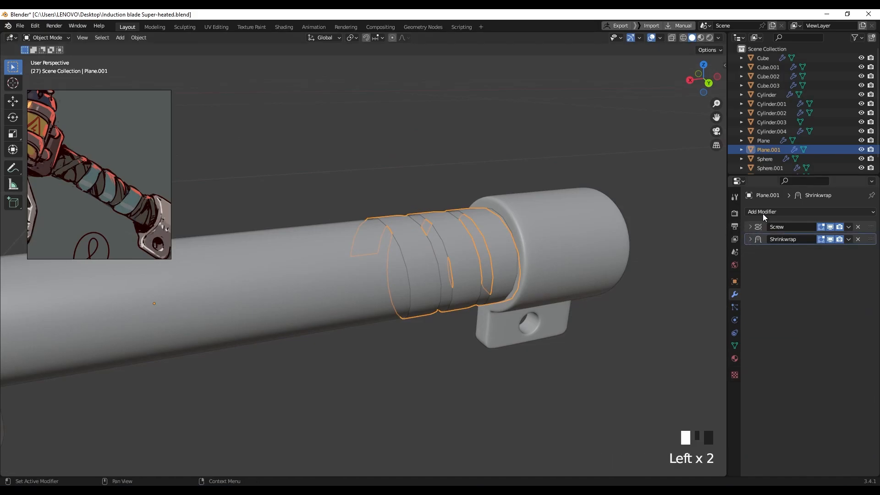
pyautogui.click(761, 211)
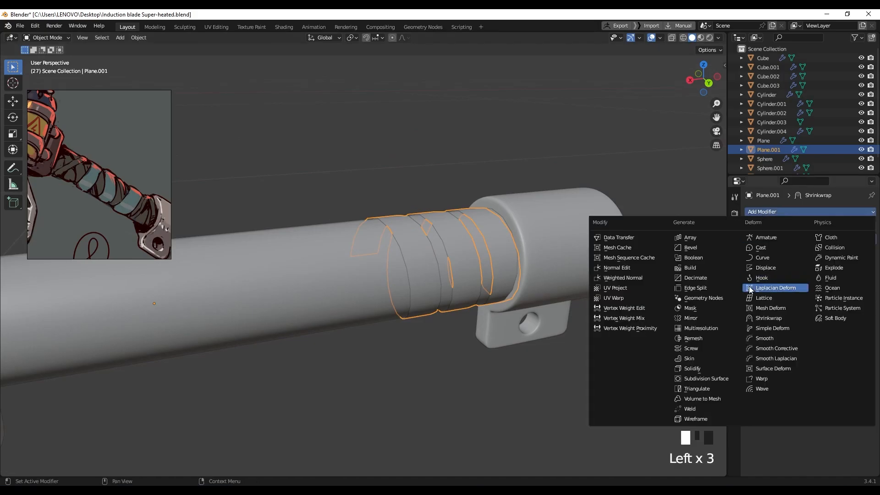
pyautogui.click(692, 368)
pyautogui.scroll(2, 435, 266)
pyautogui.keyDown('shift'); pyautogui.moveTo(438, 260); pyautogui.dragTo(421, 289, button='middle'); pyautogui.keyUp('shift')
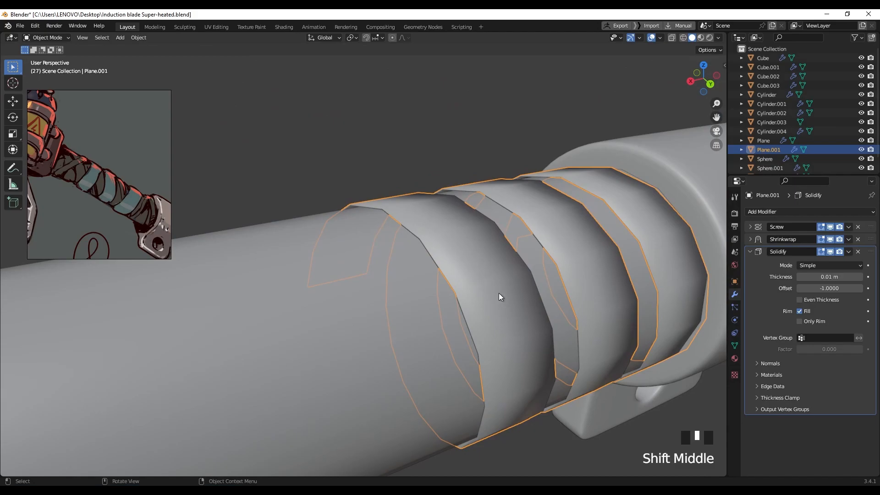
pyautogui.keyDown('shift'); pyautogui.moveTo(493, 290); pyautogui.dragTo(472, 286, button='middle'); pyautogui.keyUp('shift')
pyautogui.moveTo(820, 288); pyautogui.dragTo(848, 276)
# Step: Shade the coil smooth and collapse the Solidify settings
pyautogui.click(453, 254)
pyautogui.rightClick(452, 255)
pyautogui.click(451, 232)
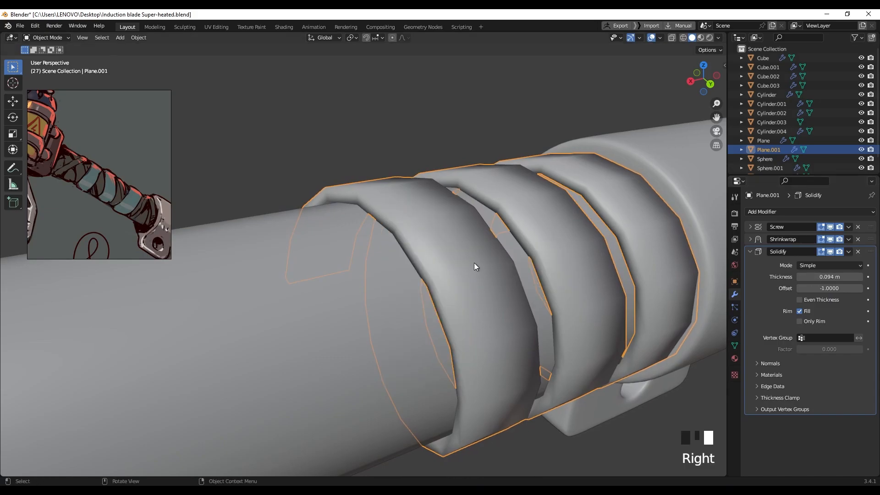
pyautogui.scroll(-3, 513, 271)
pyautogui.keyDown('shift'); pyautogui.moveTo(531, 279); pyautogui.dragTo(703, 271, button='middle'); pyautogui.keyUp('shift')
pyautogui.click(749, 251)
# Step: Isolate the coil in Edit Mode and move the source edge's outer vertex about 0.009 m along X in front view
pyautogui.moveTo(501, 310); pyautogui.dragTo(426, 304, button='middle')
pyautogui.press('Tab')
pyautogui.press('/')
pyautogui.moveTo(242, 378); pyautogui.dragTo(356, 304, button='middle')
pyautogui.scroll(3, 302, 321)
pyautogui.moveTo(295, 265); pyautogui.dragTo(356, 322)
pyautogui.press('g')
pyautogui.press('x')
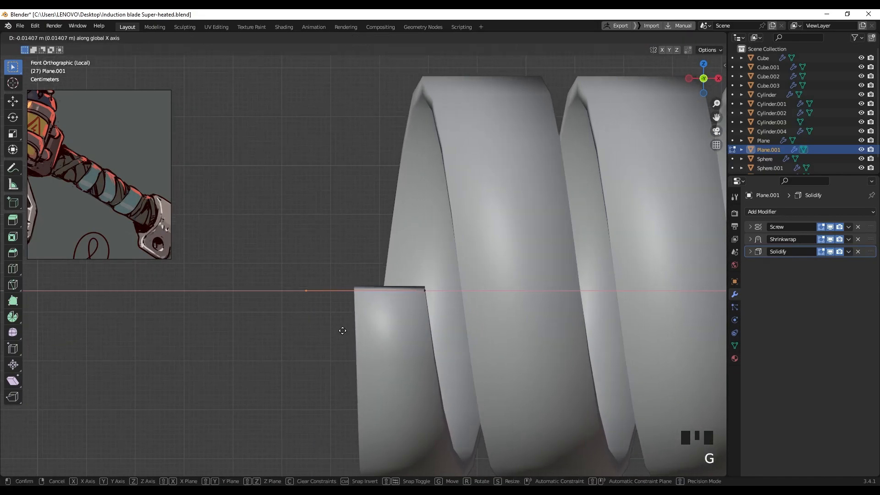
pyautogui.click(355, 322)
pyautogui.scroll(-4, 376, 321)
pyautogui.keyDown('shift'); pyautogui.moveTo(402, 320); pyautogui.dragTo(391, 320, button='middle'); pyautogui.keyUp('shift')
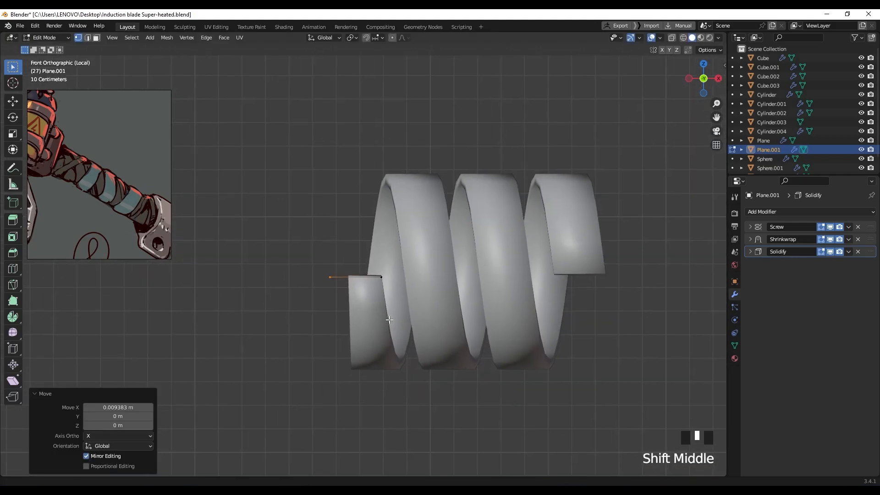
# Step: Select the source edge's other end vertex and move it about 0.014 m along X
pyautogui.scroll(3, 391, 320)
pyautogui.click(415, 317)
pyautogui.moveTo(414, 319); pyautogui.dragTo(394, 317)
pyautogui.press('g')
pyautogui.press('x')
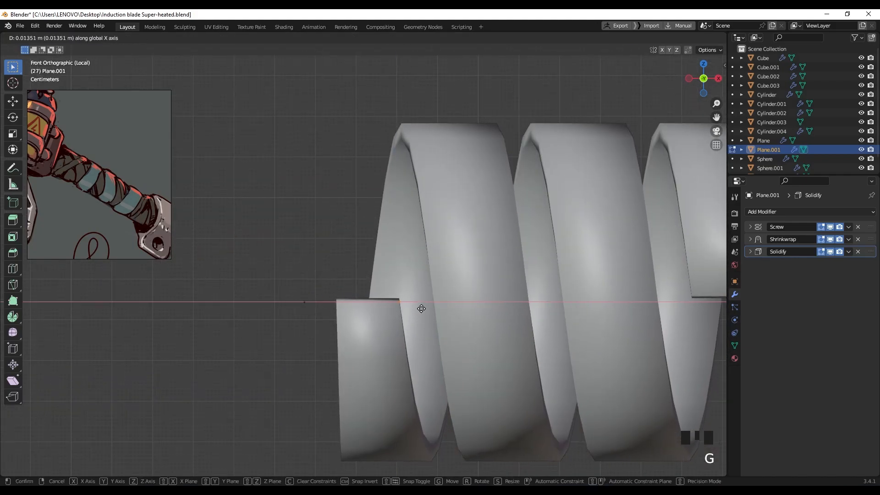
pyautogui.click(418, 306)
pyautogui.scroll(-4, 420, 308)
pyautogui.keyDown('shift'); pyautogui.moveTo(435, 309); pyautogui.dragTo(405, 320, button='middle'); pyautogui.keyUp('shift')
pyautogui.scroll(4, 411, 303)
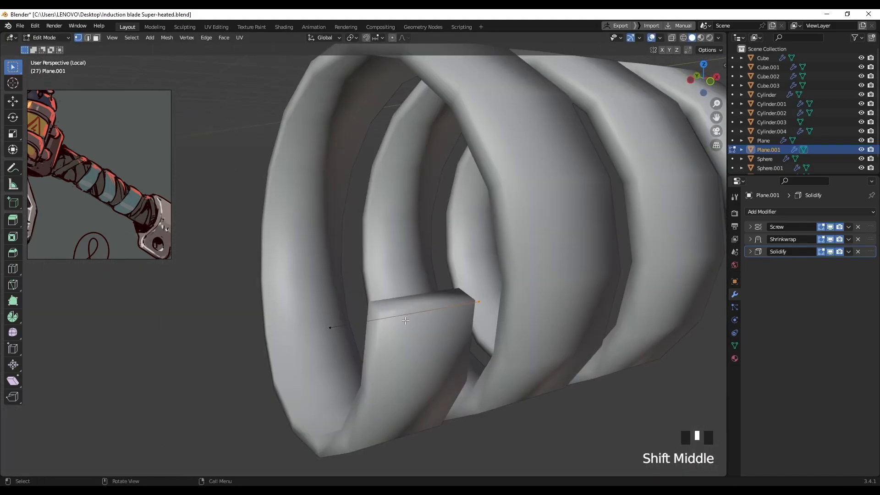
# Step: Subdivide the source edge twice with one cut each time
pyautogui.rightClick(400, 314)
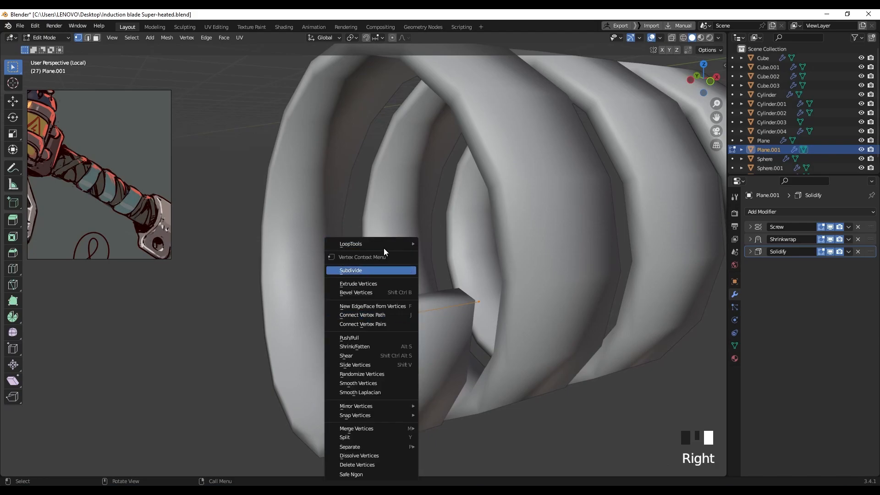
pyautogui.click(381, 270)
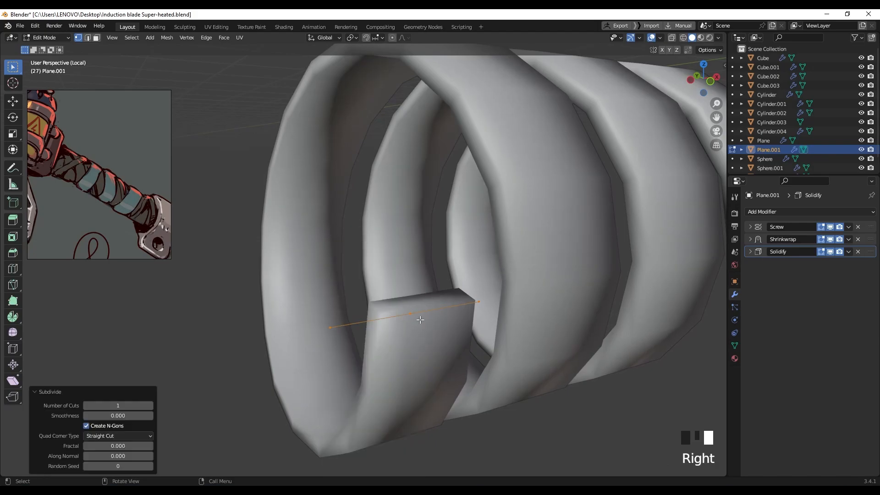
pyautogui.hotkey('shift', 'r')
pyautogui.moveTo(422, 313); pyautogui.dragTo(385, 331, button='middle')
# Step: Move two inner vertices of the source edge apart along X, toward opposite sides of the strip
pyautogui.click(386, 330)
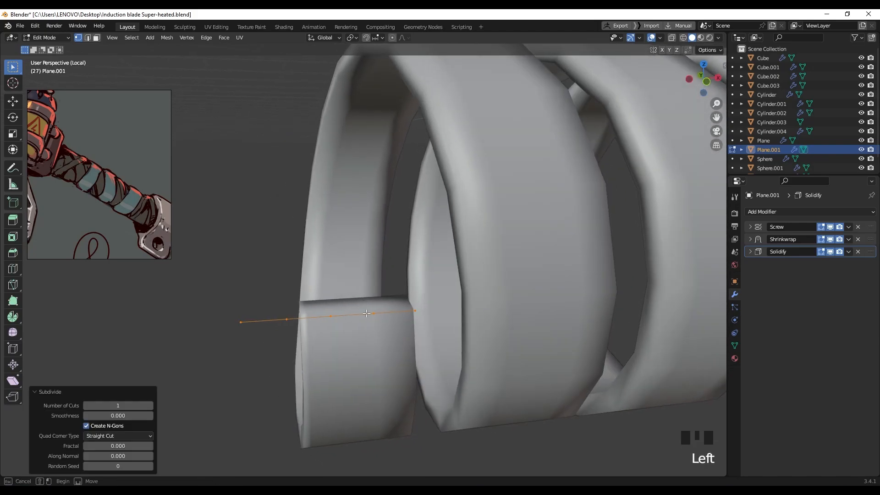
pyautogui.press('g')
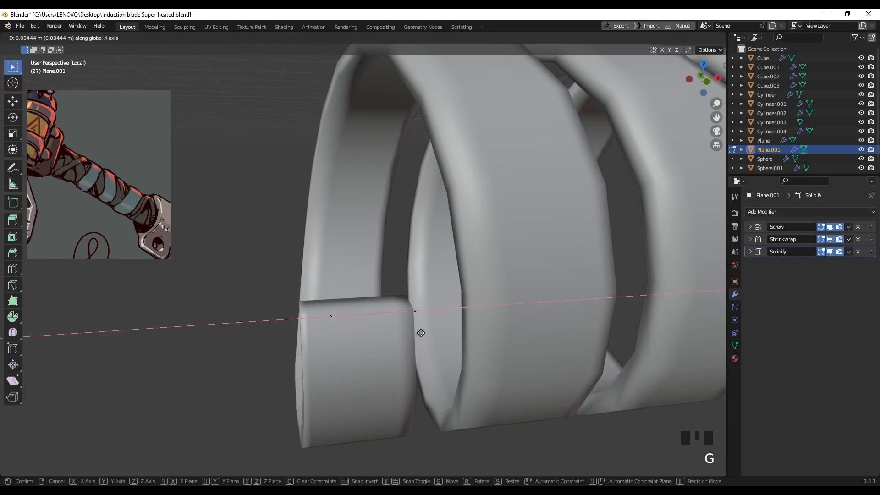
pyautogui.click(386, 323)
pyautogui.moveTo(313, 324); pyautogui.dragTo(313, 325)
pyautogui.press('g')
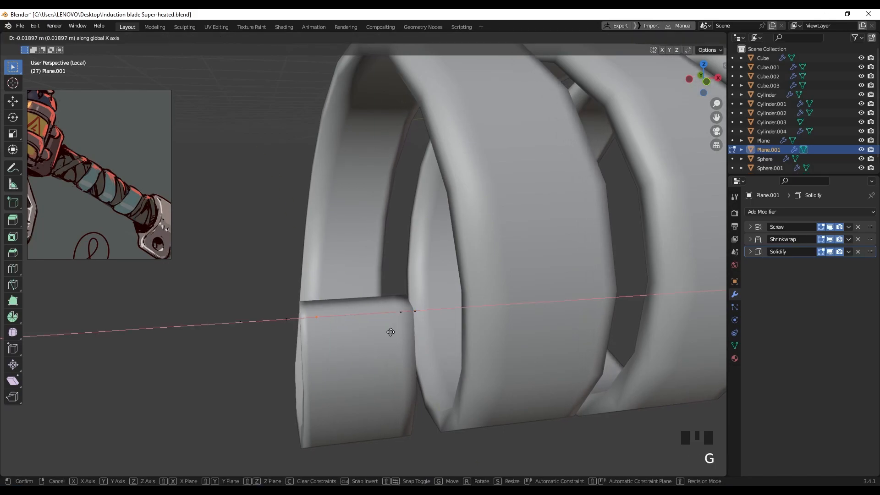
pyautogui.click(387, 331)
# Step: Nudge the same two inner vertices along X even closer to the strip's borders
pyautogui.scroll(-2, 387, 331)
pyautogui.moveTo(387, 331); pyautogui.dragTo(344, 299, button='middle')
pyautogui.scroll(4, 408, 305)
pyautogui.keyDown('shift'); pyautogui.moveTo(406, 293); pyautogui.dragTo(377, 299, button='middle'); pyautogui.keyUp('shift')
pyautogui.moveTo(377, 299); pyautogui.dragTo(384, 308)
pyautogui.press('g')
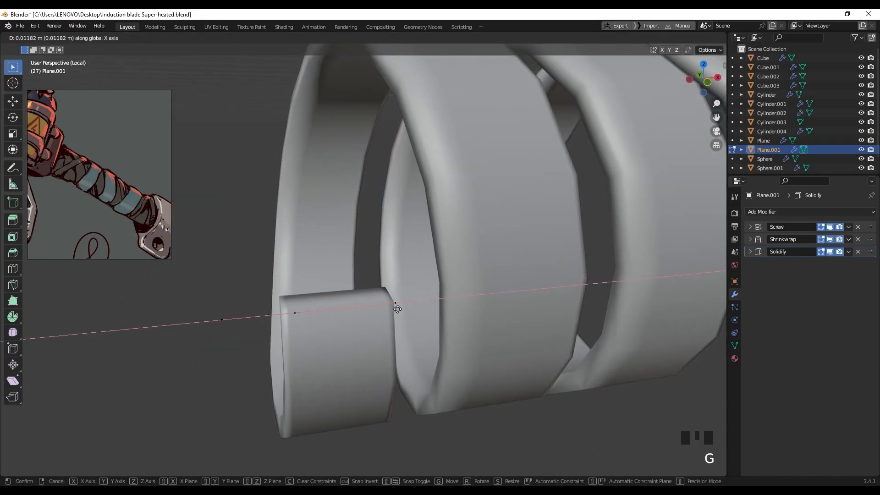
pyautogui.click(306, 307)
pyautogui.click(295, 313)
pyautogui.press('g')
pyautogui.press('x')
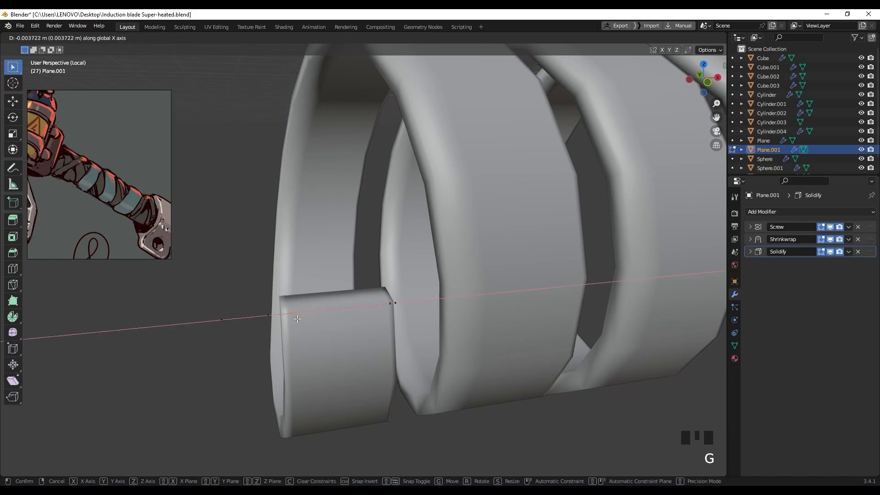
pyautogui.click(297, 319)
# Step: Return to Object Mode and leave the isolated view of the coil
pyautogui.scroll(-4, 297, 318)
pyautogui.press('Tab')
pyautogui.scroll(-3, 348, 267)
pyautogui.moveTo(348, 267); pyautogui.dragTo(367, 221, button='middle')
pyautogui.scroll(-2, 458, 275)
pyautogui.press('/')
pyautogui.scroll(-1, 460, 280)
# Step: Raise the Screw modifier's iterations to 12 so the wrapping covers the whole handle
pyautogui.click(758, 227)
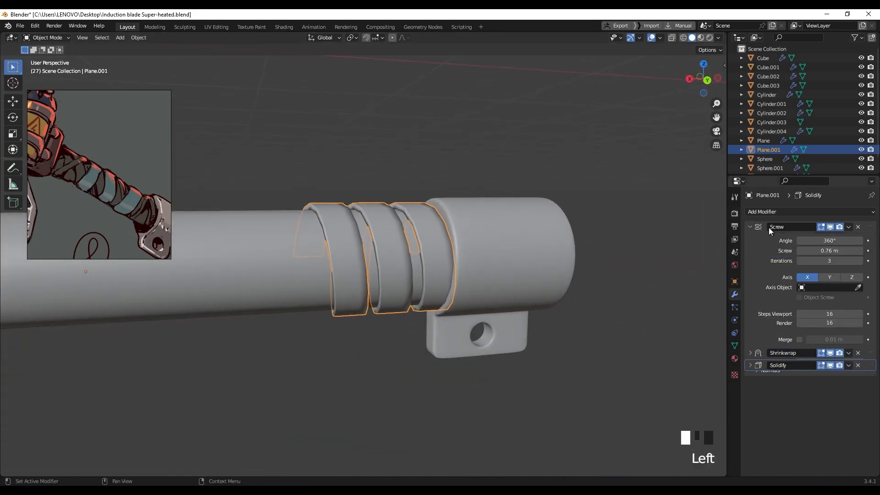
pyautogui.click(860, 261)
pyautogui.click(861, 261)
pyautogui.click(861, 261)
pyautogui.click(860, 261)
pyautogui.scroll(-2, 411, 247)
pyautogui.keyDown('shift'); pyautogui.moveTo(411, 246); pyautogui.dragTo(517, 244, button='middle'); pyautogui.keyUp('shift')
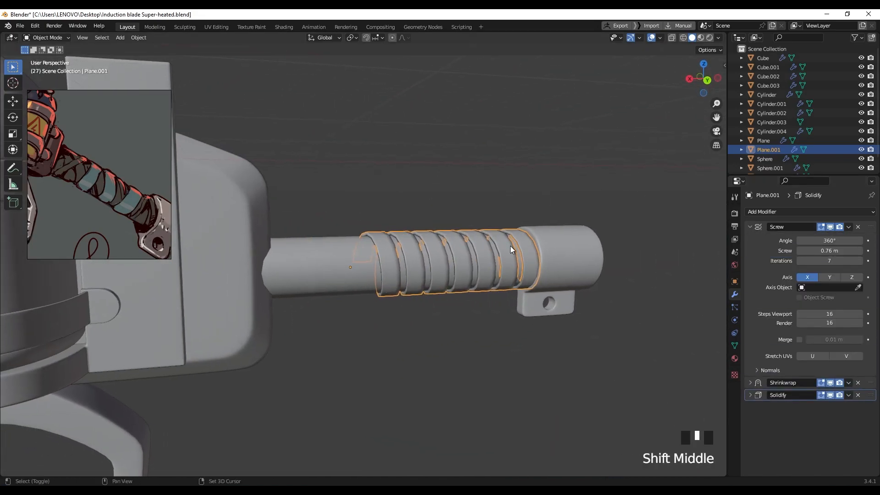
pyautogui.click(861, 261)
pyautogui.click(861, 260)
pyautogui.click(860, 261)
pyautogui.click(861, 261)
pyautogui.moveTo(392, 247); pyautogui.dragTo(374, 243, button='middle')
pyautogui.scroll(2, 394, 239)
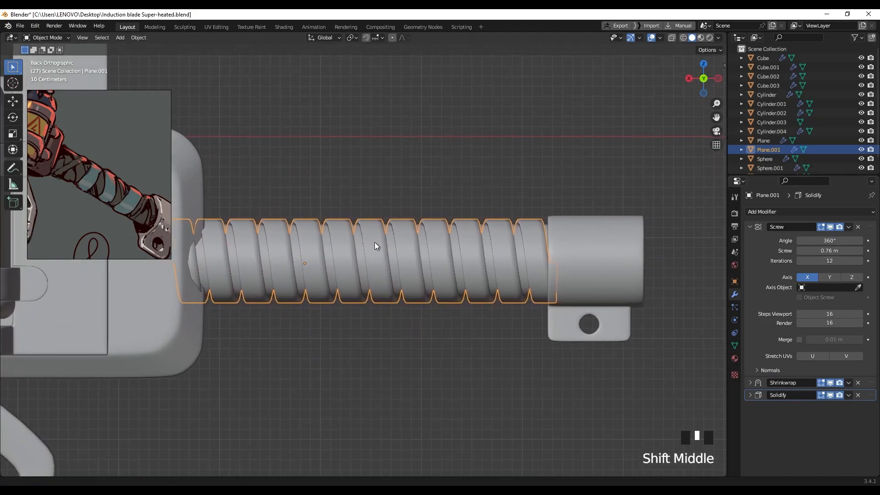
pyautogui.keyDown('shift'); pyautogui.click(836, 312); pyautogui.keyUp('shift')
pyautogui.hotkey('ctrl', 'z')
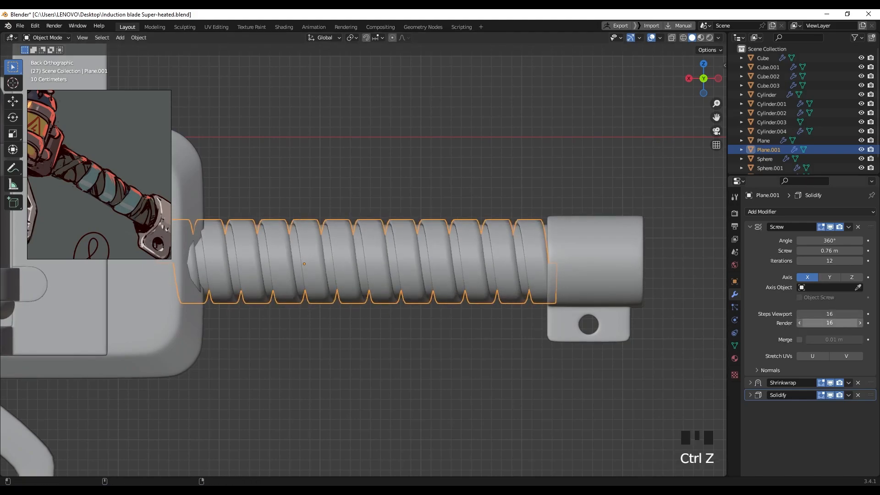
pyautogui.hotkey('ctrl', 'z')
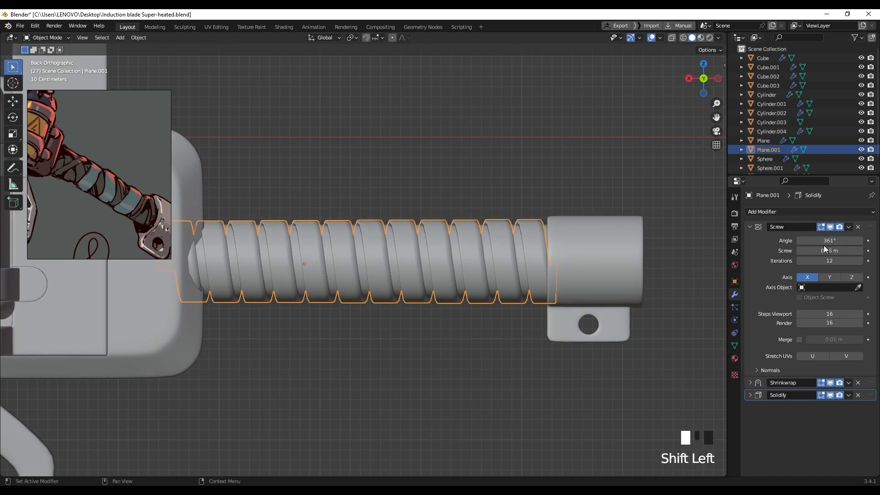
pyautogui.hotkey('ctrl', 'z')
# Step: Set the Solidify modifier's thickness on the handle wrapping to 0.037 m
pyautogui.scroll(5, 471, 251)
pyautogui.keyDown('shift'); pyautogui.moveTo(389, 244); pyautogui.dragTo(399, 260, button='middle'); pyautogui.keyUp('shift')
pyautogui.scroll(4, 372, 249)
pyautogui.click(755, 226)
pyautogui.click(755, 239)
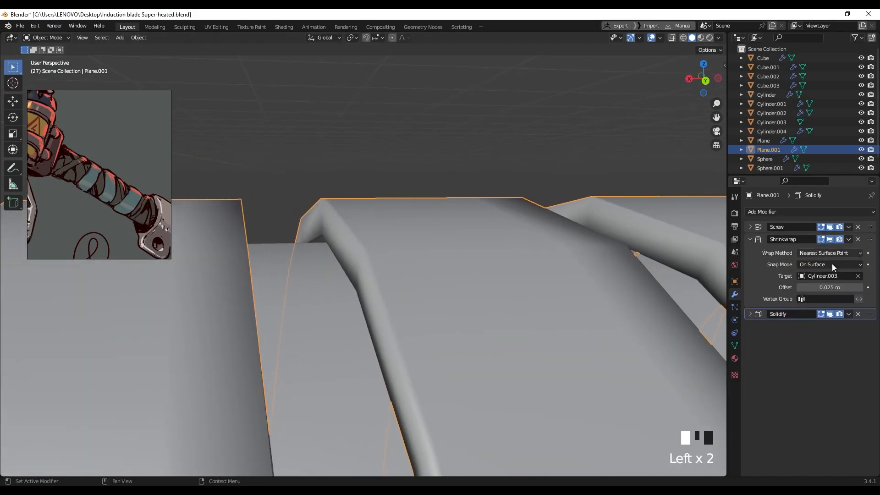
pyautogui.click(754, 266)
pyautogui.click(747, 238)
pyautogui.click(749, 251)
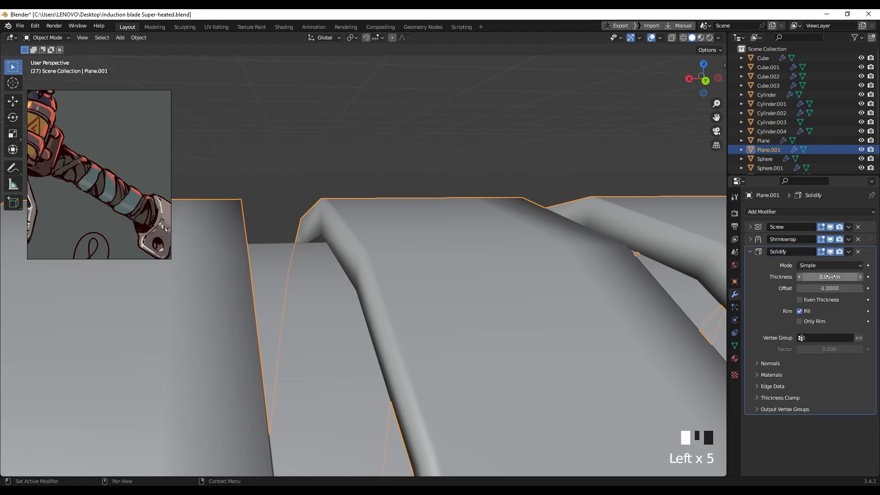
pyautogui.keyDown('shift'); pyautogui.moveTo(830, 277); pyautogui.dragTo(806, 276); pyautogui.keyUp('shift')
pyautogui.scroll(-12, 513, 229)
pyautogui.moveTo(506, 247); pyautogui.dragTo(498, 247, button='middle')
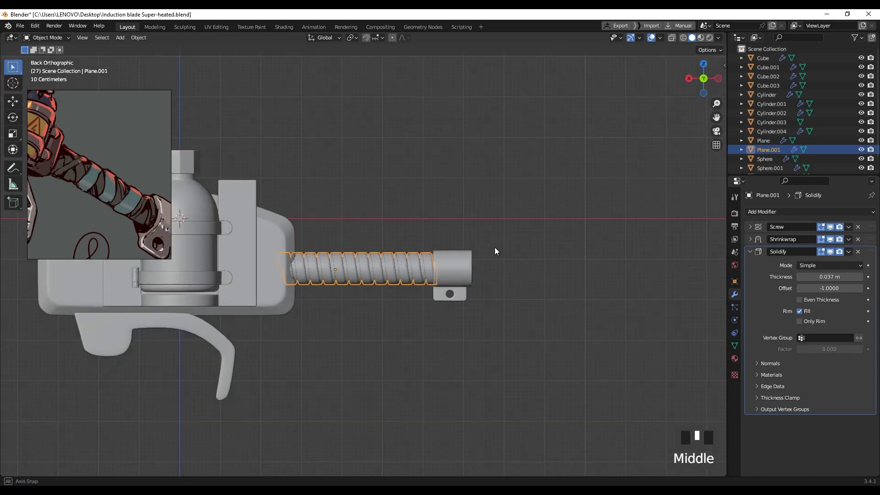
# Step: Close the gaps in the coil by setting the Screw modifier's screw distance to 0.59 m and its iterations to 15
pyautogui.scroll(6, 359, 281)
pyautogui.keyDown('shift'); pyautogui.moveTo(359, 282); pyautogui.dragTo(608, 260, button='middle'); pyautogui.keyUp('shift')
pyautogui.scroll(-3, 425, 269)
pyautogui.scroll(2, 403, 273)
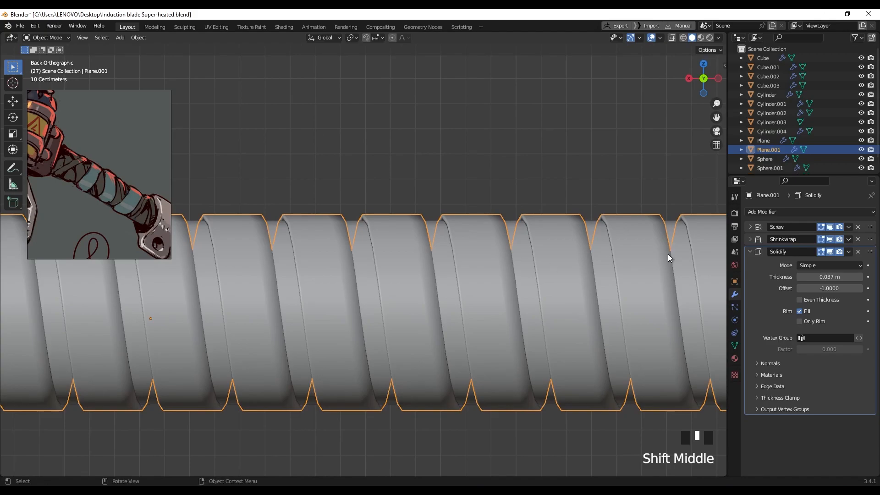
pyautogui.click(750, 226)
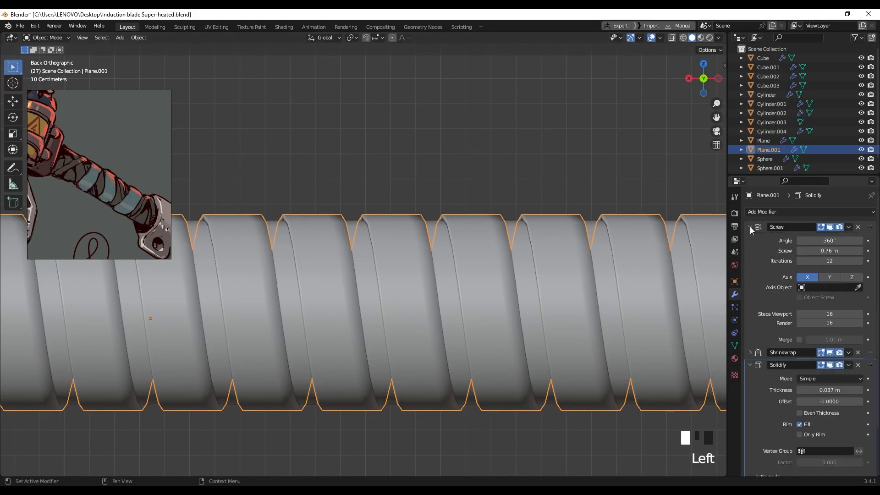
pyautogui.keyDown('shift'); pyautogui.moveTo(829, 251); pyautogui.dragTo(815, 251); pyautogui.keyUp('shift')
pyautogui.scroll(-3, 463, 260)
pyautogui.keyDown('shift'); pyautogui.moveTo(463, 260); pyautogui.dragTo(492, 264, button='middle'); pyautogui.keyUp('shift')
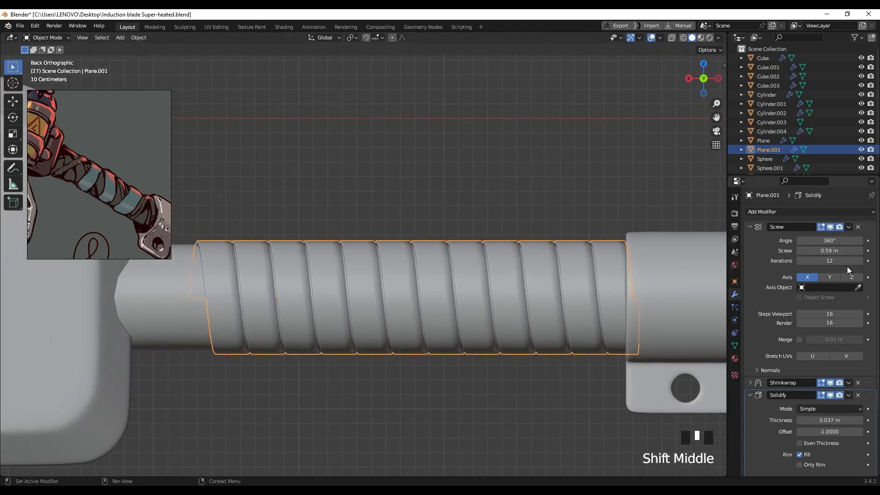
pyautogui.click(860, 260)
pyautogui.click(860, 261)
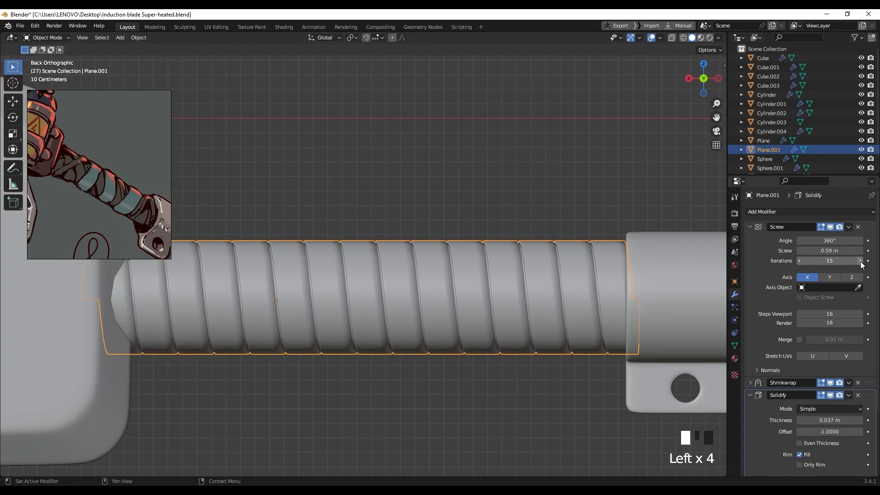
pyautogui.click(456, 206)
# Step: Examine the wrapped handle from several distances and compare its bands with the concept art
pyautogui.scroll(-4, 468, 196)
pyautogui.moveTo(445, 228); pyautogui.dragTo(460, 322, button='middle')
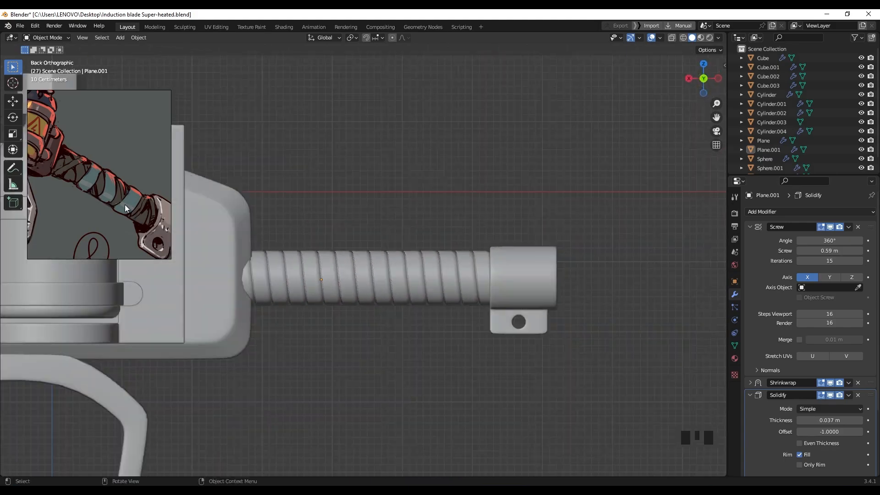
pyautogui.scroll(-4, 370, 258)
pyautogui.moveTo(369, 257); pyautogui.dragTo(357, 287, button='middle')
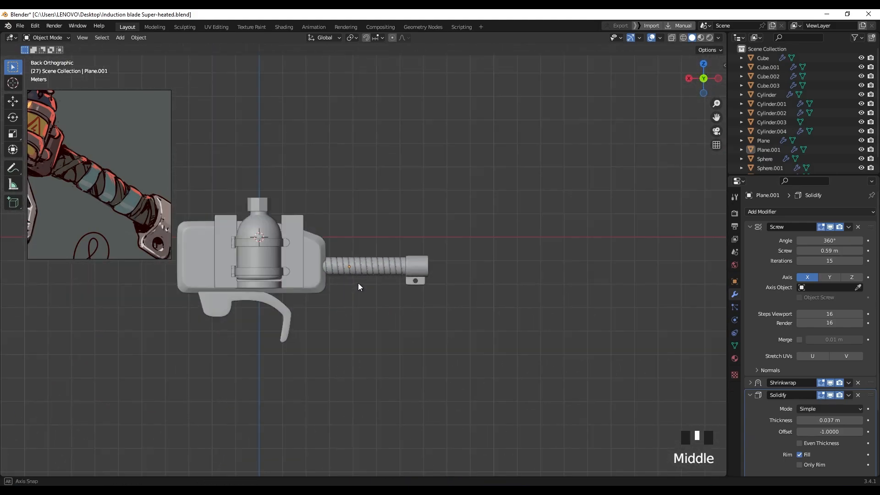
pyautogui.scroll(6, 344, 251)
pyautogui.keyDown('shift'); pyautogui.moveTo(344, 251); pyautogui.dragTo(305, 261, button='middle'); pyautogui.keyUp('shift')
pyautogui.scroll(3, 285, 278)
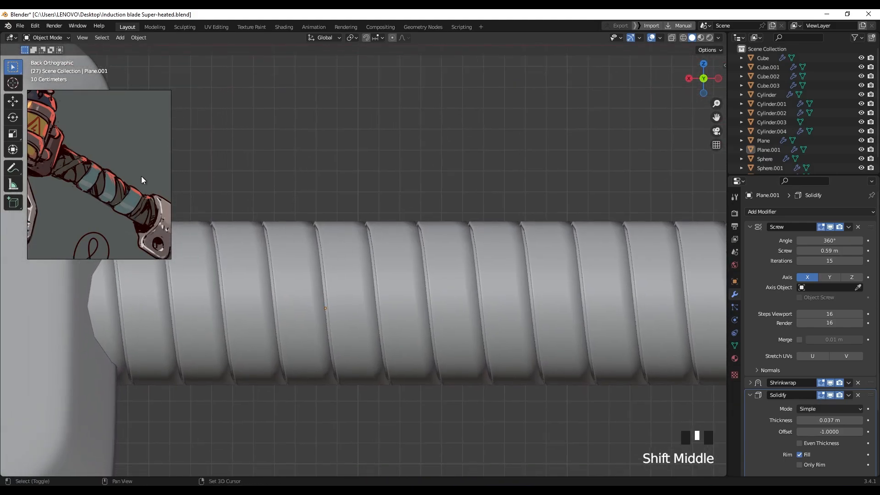
pyautogui.scroll(-3, 298, 255)
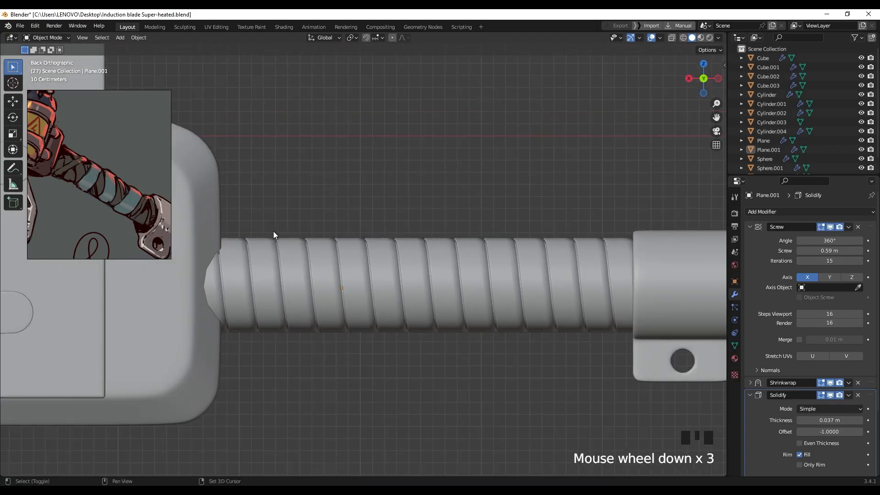
pyautogui.keyDown('shift'); pyautogui.moveTo(270, 232); pyautogui.dragTo(240, 230, button='middle'); pyautogui.keyUp('shift')
pyautogui.moveTo(367, 297); pyautogui.dragTo(367, 295, button='middle')
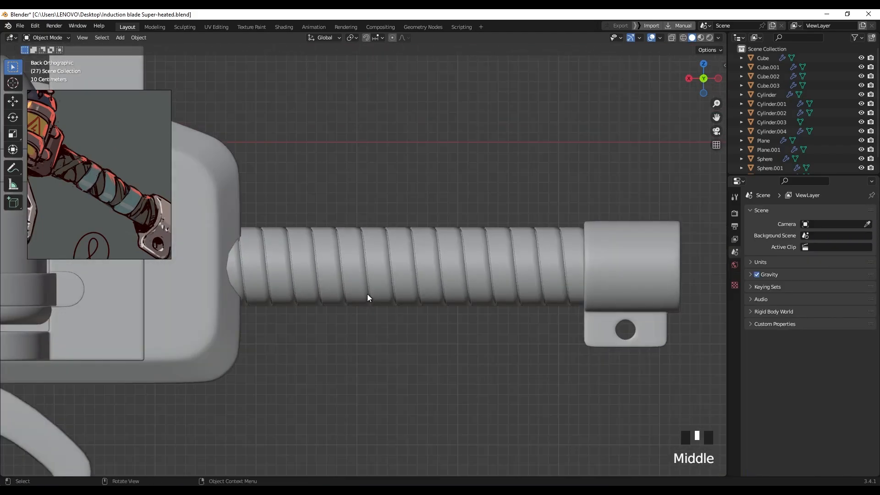
# Step: Add a cylinder over the middle of the wrapped handle and rotate it 90° to lie along the grip
pyautogui.hotkey('shift', 'a')
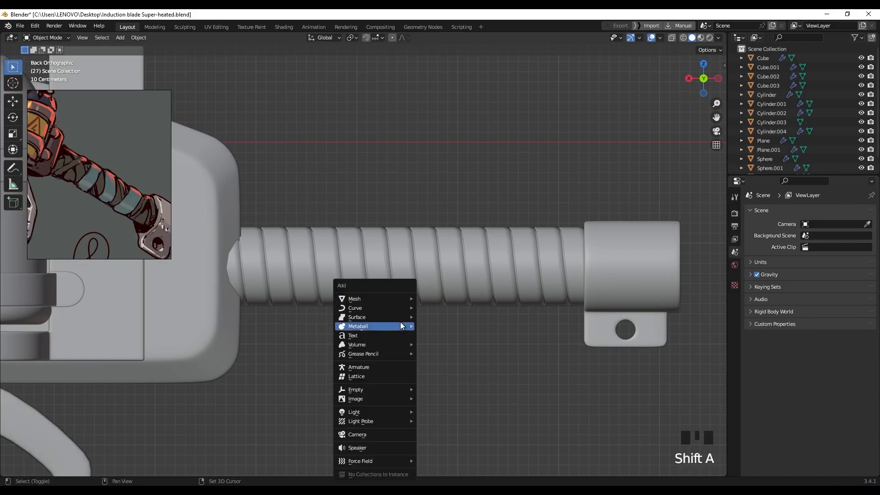
pyautogui.moveTo(397, 299)
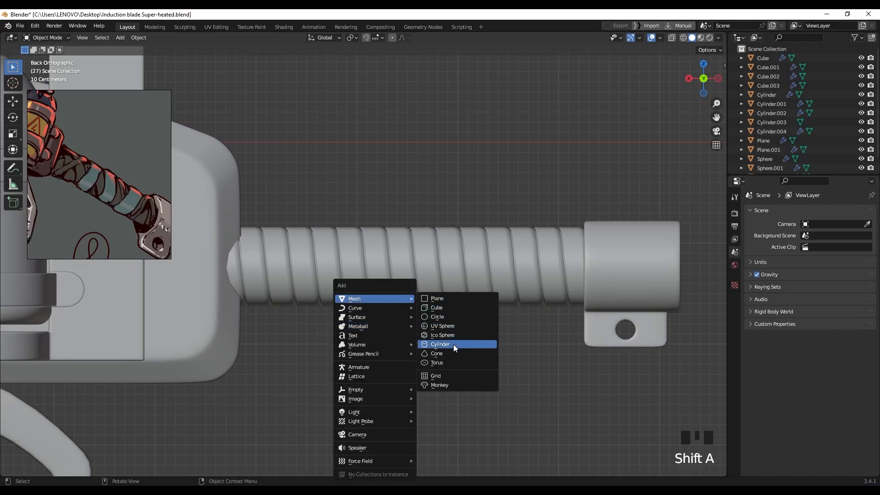
pyautogui.click(453, 344)
pyautogui.scroll(-3, 421, 314)
pyautogui.press('g')
pyautogui.click(458, 314)
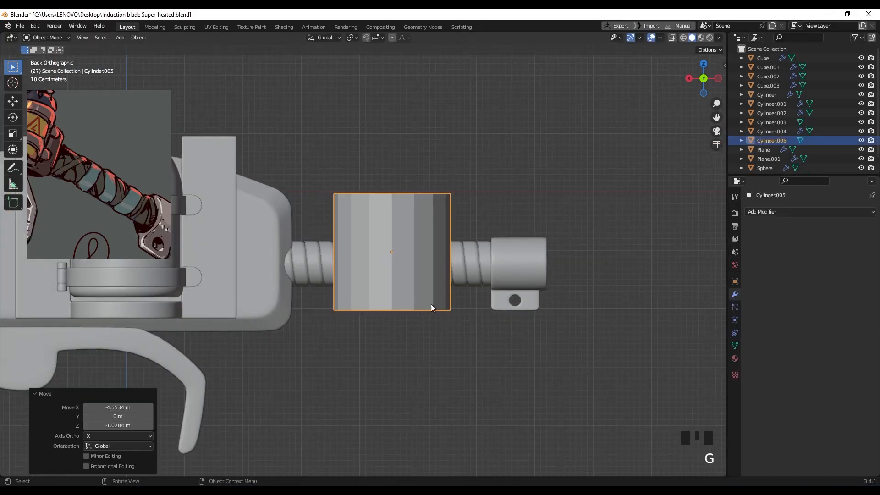
pyautogui.scroll(2, 486, 308)
pyautogui.write('r90')
pyautogui.click(446, 208)
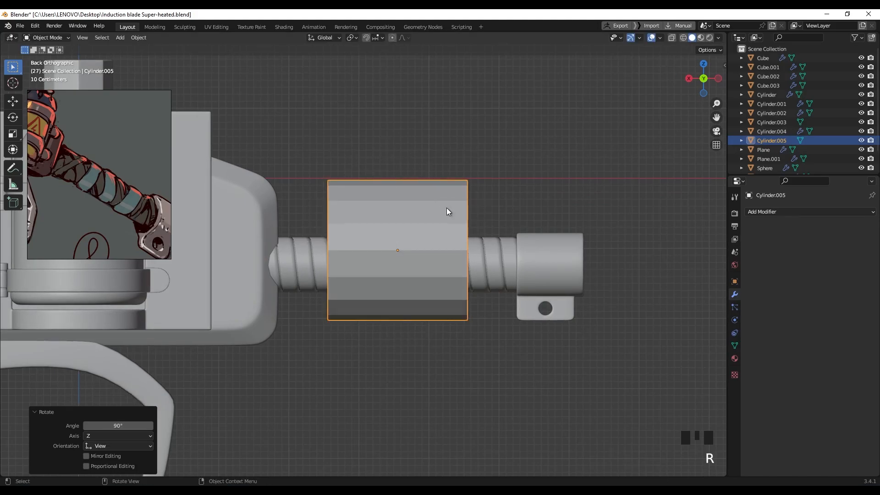
# Step: Scale the cylinder down to slightly wider than the grip and move it roughly onto the handle
pyautogui.press('s')
pyautogui.click(416, 266)
pyautogui.moveTo(416, 265); pyautogui.dragTo(331, 344, button='middle')
pyautogui.press('g')
pyautogui.click(425, 345)
pyautogui.press('s')
pyautogui.click(444, 346)
# Step: Centre the cylinder on the handle's axis, moving it about 0.065 m along Y and -0.174 m along Z
pyautogui.press('g')
pyautogui.press('y')
pyautogui.click(428, 336)
pyautogui.moveTo(428, 337); pyautogui.dragTo(444, 249, button='middle')
pyautogui.scroll(3, 444, 249)
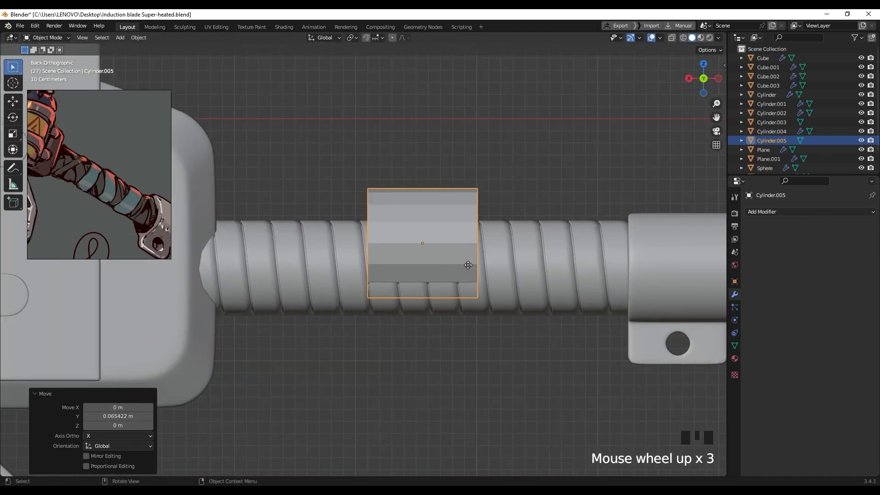
pyautogui.press('g')
pyautogui.press('z')
pyautogui.click(469, 281)
pyautogui.moveTo(469, 281); pyautogui.dragTo(430, 301, button='middle')
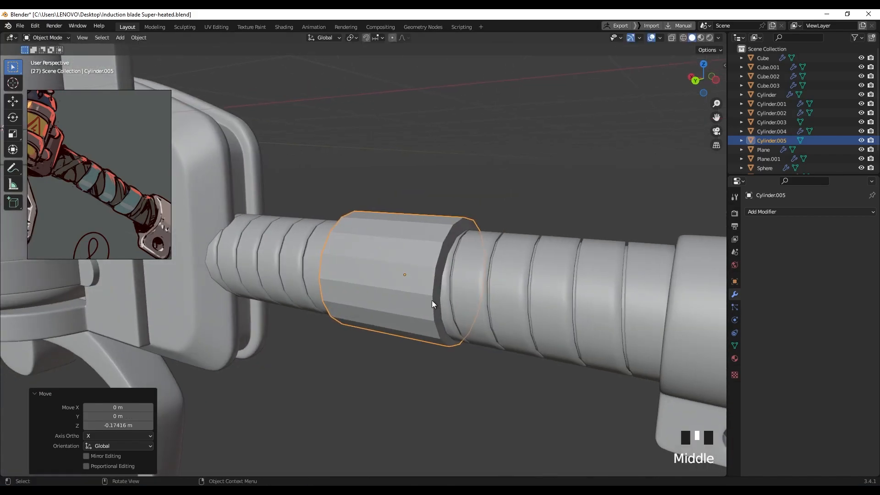
# Step: Delete the two end-cap faces of the cylinder to leave an open tube around the grip
pyautogui.press('Tab')
pyautogui.click(440, 257)
pyautogui.moveTo(440, 257); pyautogui.dragTo(469, 259, button='middle')
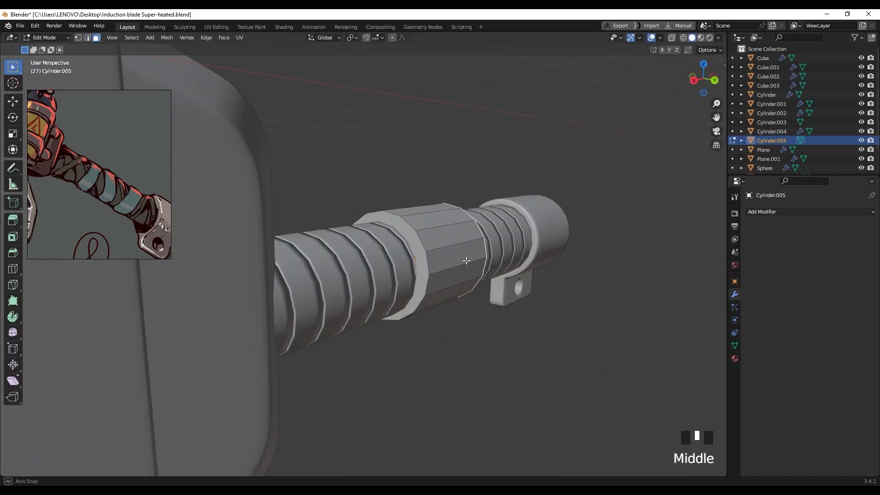
pyautogui.keyDown('shift'); pyautogui.click(417, 261); pyautogui.keyUp('shift')
pyautogui.press('x')
pyautogui.click(417, 261)
pyautogui.moveTo(434, 285); pyautogui.dragTo(410, 281, button='middle')
# Step: Return to Object Mode and apply all transforms to the open tube
pyautogui.press('Tab')
pyautogui.hotkey('ctrl', 'a')
pyautogui.click(417, 270)
pyautogui.press('s')
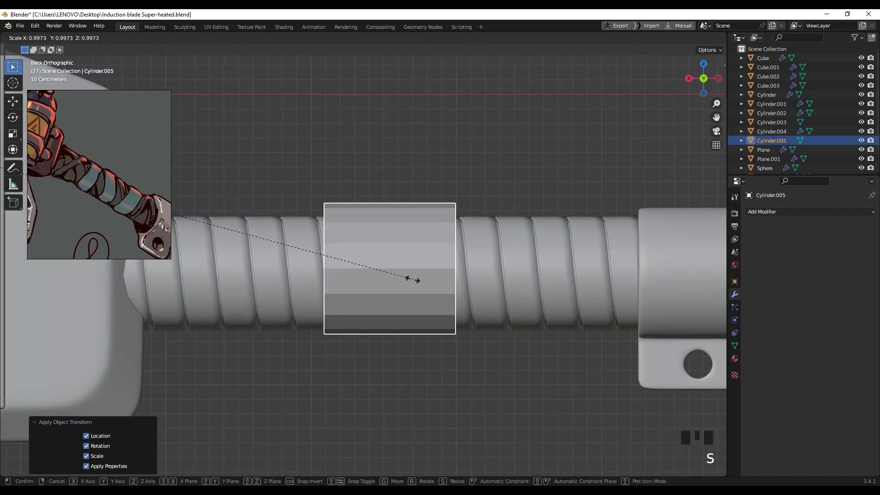
pyautogui.click(398, 277)
# Step: Move one end ring of the tube's vertices along X toward the other end to narrow it into a short band
pyautogui.press('Tab')
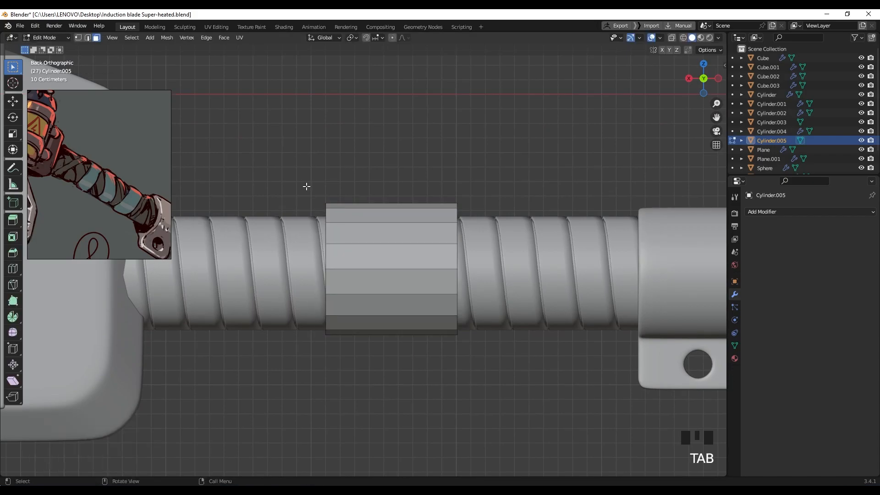
pyautogui.press('z')
pyautogui.moveTo(283, 178); pyautogui.dragTo(338, 344)
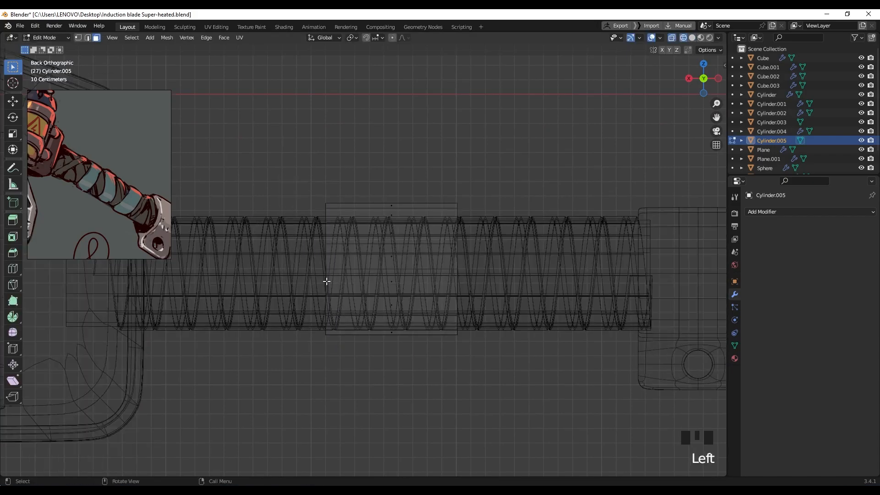
pyautogui.moveTo(311, 191); pyautogui.dragTo(344, 362)
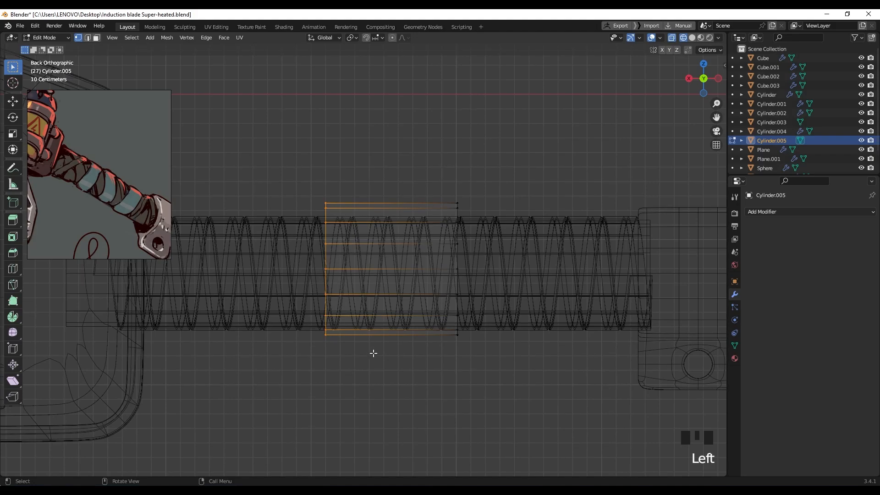
pyautogui.press('g')
pyautogui.press('x')
pyautogui.click(462, 361)
pyautogui.press('Tab')
pyautogui.scroll(3, 461, 338)
pyautogui.keyDown('shift'); pyautogui.moveTo(461, 337); pyautogui.dragTo(384, 340, button='middle'); pyautogui.keyUp('shift')
pyautogui.press('z')
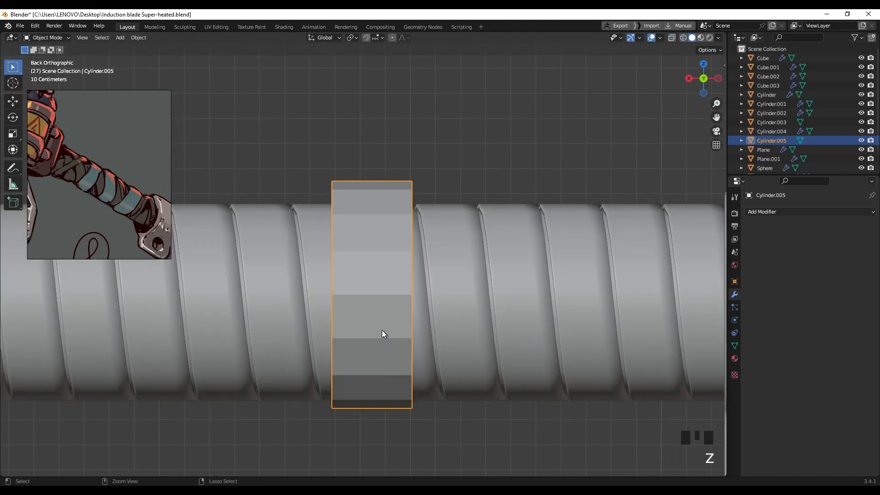
# Step: Add two loop cuts around the band and spread them apart along X toward its borders
pyautogui.press('Tab')
pyautogui.hotkey('ctrl', 'r')
pyautogui.scroll(1, 375, 292)
pyautogui.click(375, 292)
pyautogui.rightClick(374, 292)
pyautogui.press('s')
pyautogui.press('x')
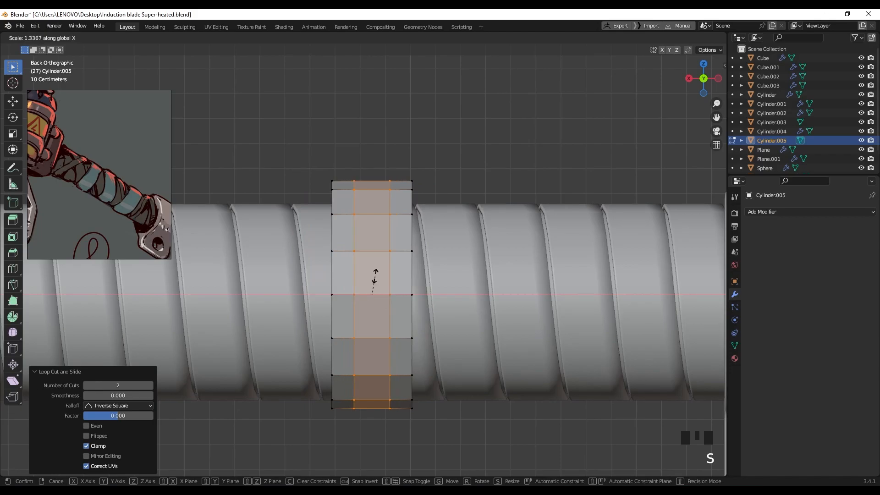
pyautogui.click(378, 321)
pyautogui.moveTo(378, 321); pyautogui.dragTo(366, 339, button='middle')
pyautogui.scroll(-2, 369, 339)
pyautogui.press('Tab')
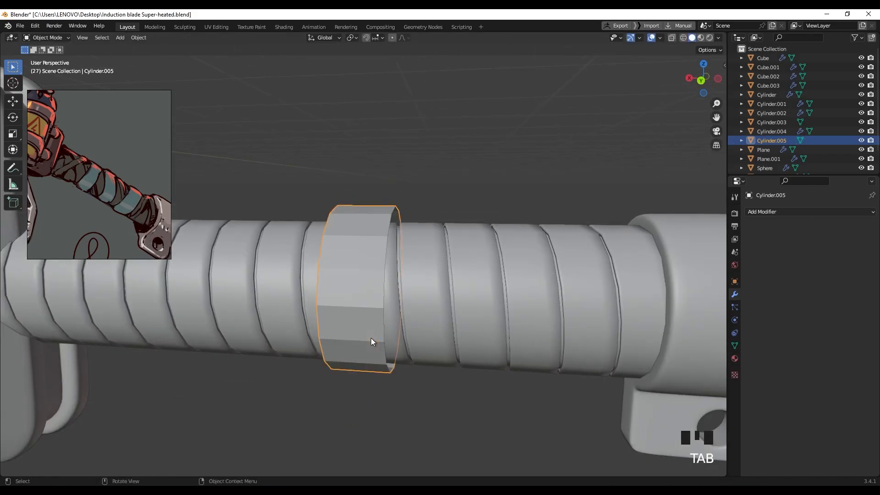
# Step: Apply all transforms to the band and set its origin to geometry
pyautogui.hotkey('ctrl', 'a')
pyautogui.click(373, 336)
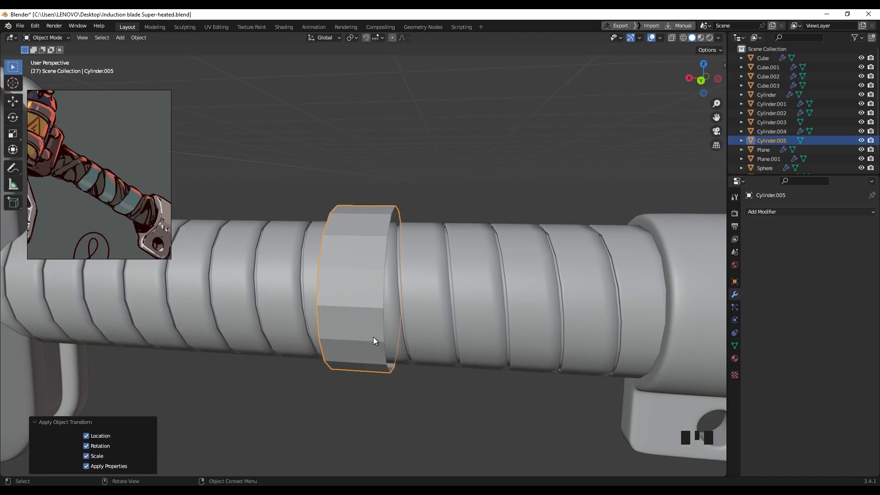
pyautogui.rightClick(358, 284)
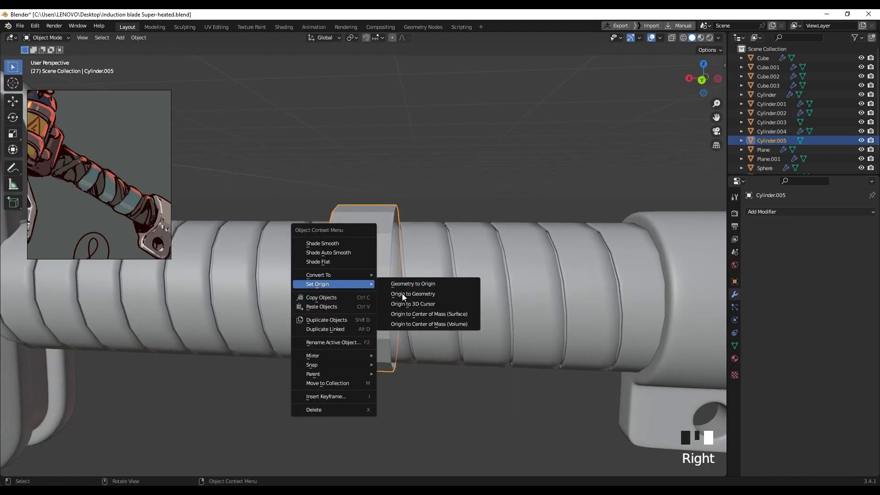
pyautogui.click(402, 294)
# Step: Move the band about 0.27 m along X on the handle
pyautogui.moveTo(353, 322)
pyautogui.keyDown('alt'); pyautogui.mouseDown(button='middle')
pyautogui.moveTo(346, 312)
pyautogui.moveTo(375, 332)
pyautogui.moveTo(336, 342)
pyautogui.moveTo(343, 329)
pyautogui.mouseUp(button='middle'); pyautogui.keyUp('alt')
pyautogui.press('g')
pyautogui.click(372, 303)
pyautogui.scroll(1, 322, 296)
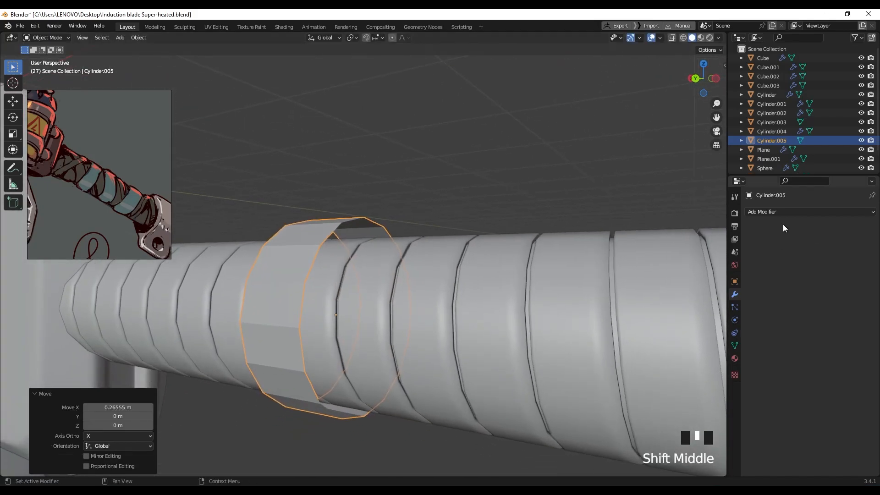
# Step: Add a Shrinkwrap modifier to the band targeting the coiled wrapping Plane.001, with an offset of 0.032 m
pyautogui.click(757, 210)
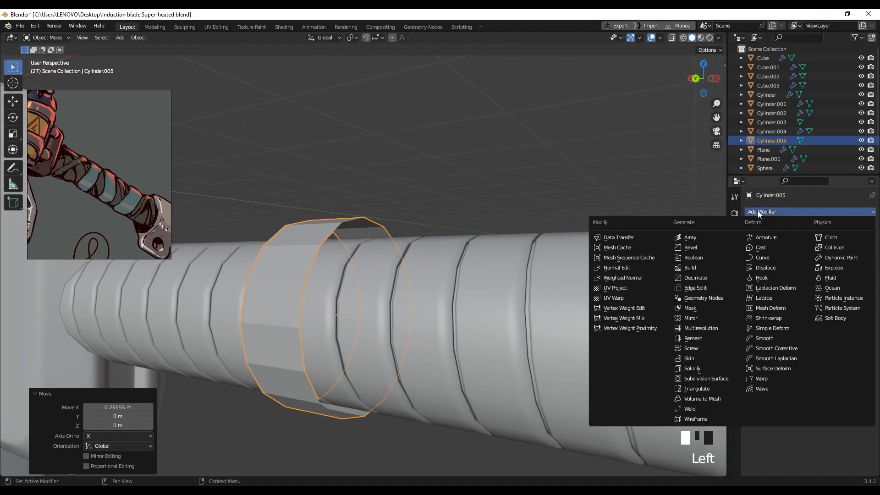
pyautogui.click(772, 319)
pyautogui.click(856, 264)
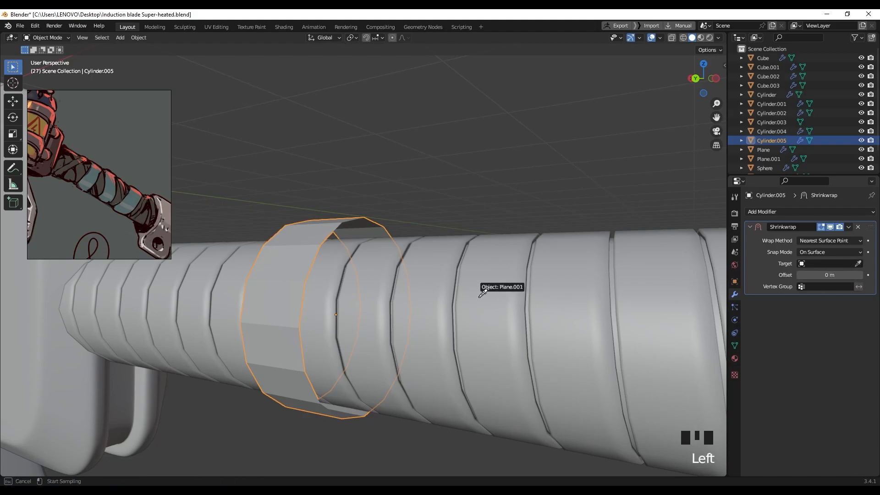
pyautogui.click(434, 292)
pyautogui.moveTo(373, 304); pyautogui.dragTo(492, 292, button='middle')
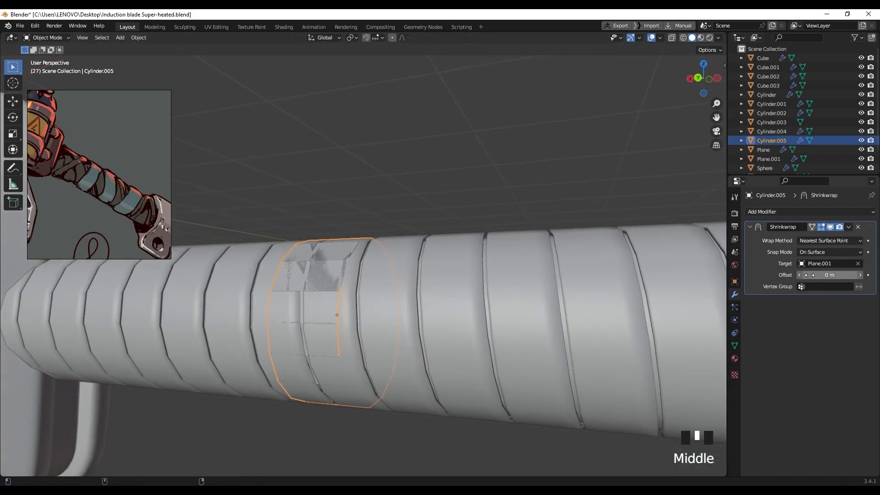
pyautogui.keyDown('shift'); pyautogui.moveTo(809, 274); pyautogui.dragTo(815, 275); pyautogui.keyUp('shift')
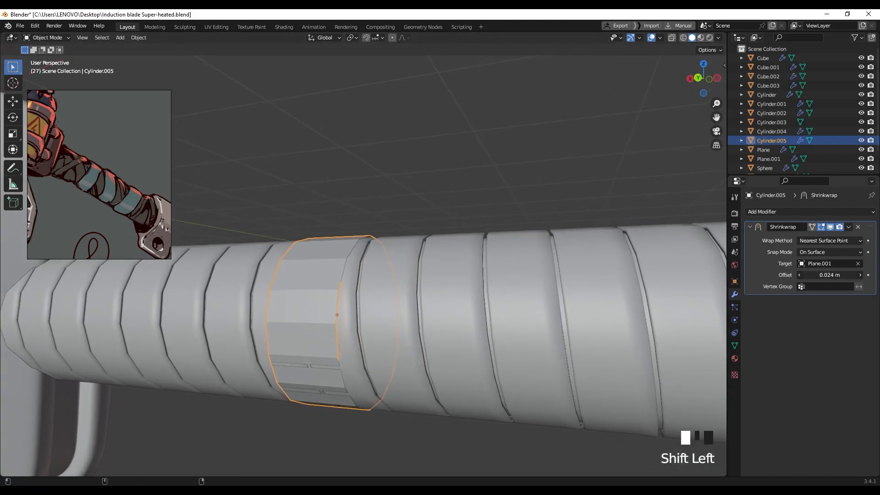
# Step: Add a Solidify modifier to the shrinkwrapped band
pyautogui.click(762, 211)
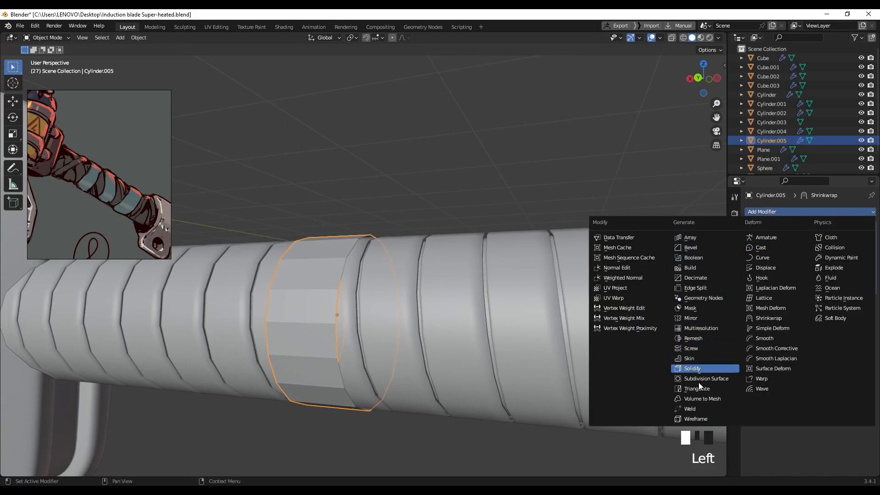
pyautogui.click(695, 368)
pyautogui.keyDown('shift'); pyautogui.moveTo(504, 321); pyautogui.dragTo(458, 266, button='middle'); pyautogui.keyUp('shift')
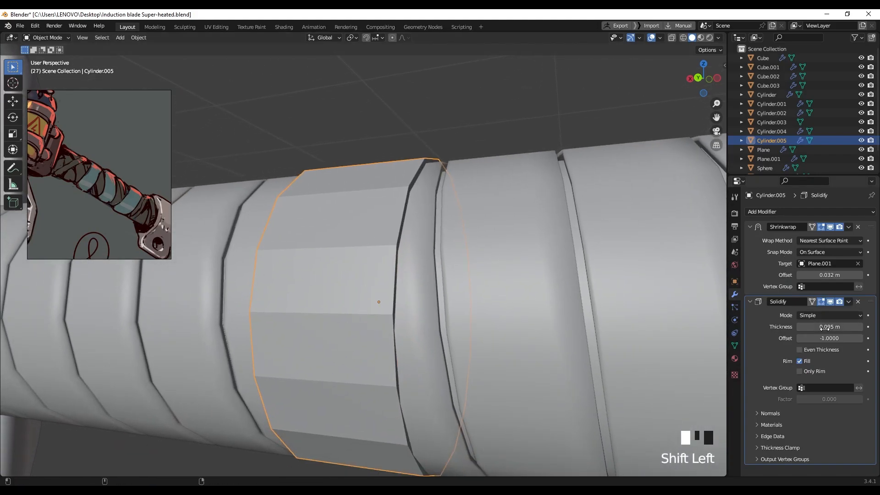
# Step: Set the band's Solidify thickness to -0.026 m and add a Bevel modifier with an amount of 0.003 m
pyautogui.moveTo(829, 327)
pyautogui.keyDown('shift'); pyautogui.mouseDown()
pyautogui.moveTo(800, 326)
pyautogui.moveTo(816, 327)
pyautogui.mouseUp(); pyautogui.keyUp('shift')
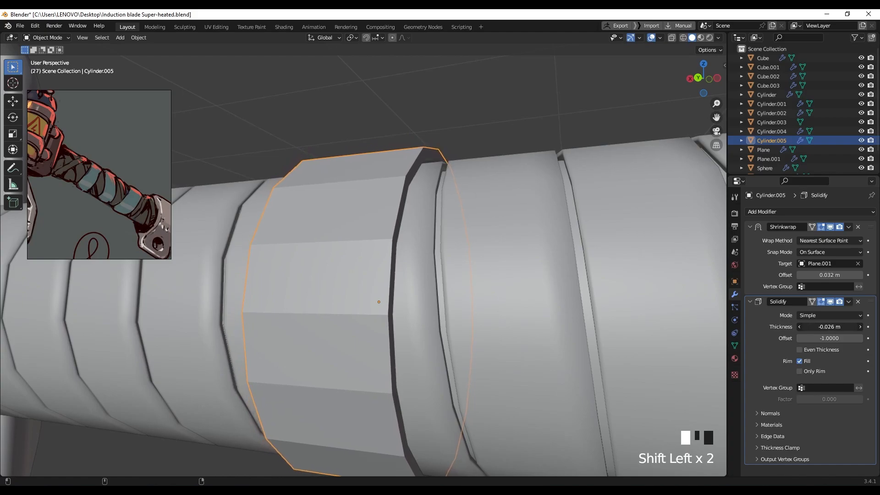
pyautogui.click(753, 227)
pyautogui.click(750, 240)
pyautogui.click(757, 211)
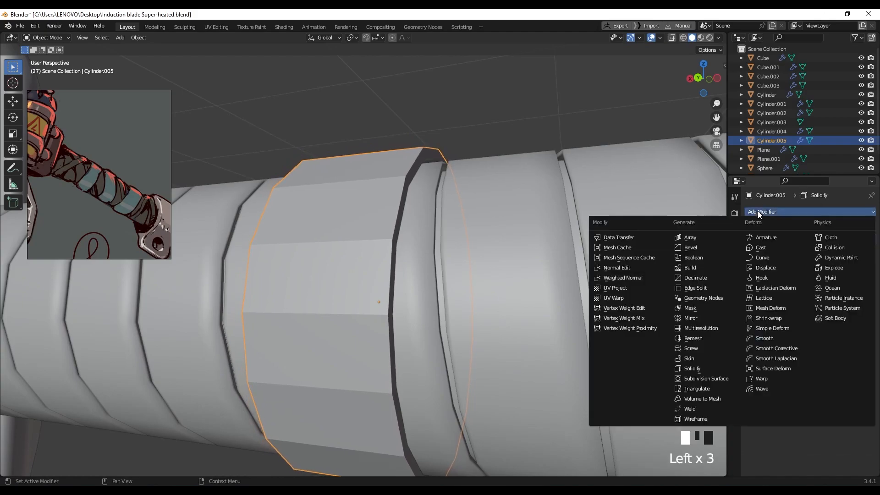
pyautogui.click(709, 246)
pyautogui.keyDown('shift'); pyautogui.moveTo(379, 246); pyautogui.dragTo(458, 285, button='middle'); pyautogui.keyUp('shift')
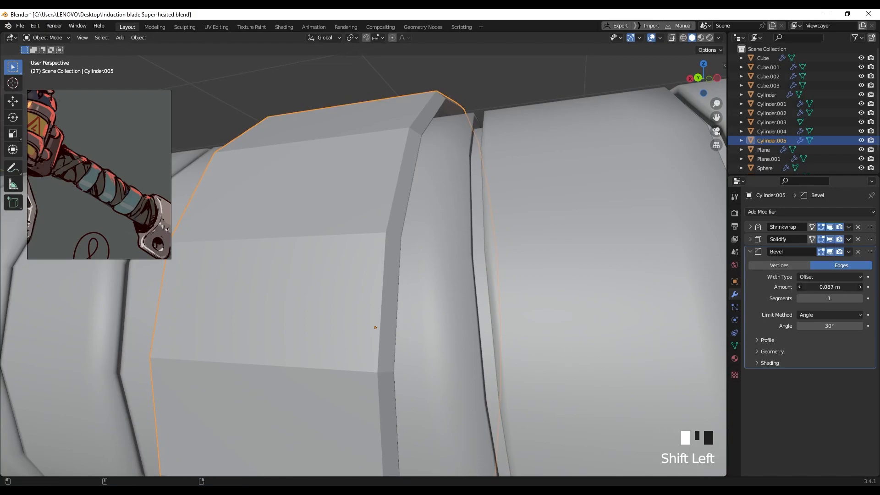
pyautogui.keyDown('shift'); pyautogui.moveTo(829, 287); pyautogui.dragTo(811, 286); pyautogui.keyUp('shift')
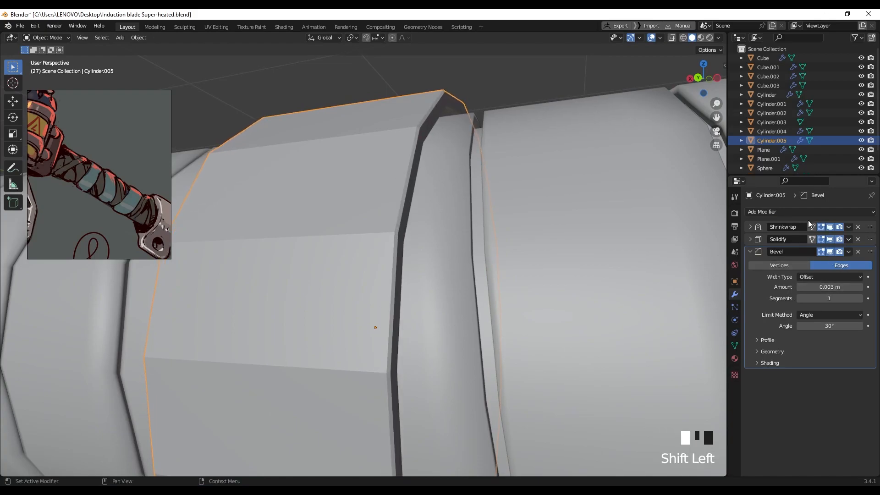
# Step: Add a Subdivision Surface modifier with viewport level 2 to the band and shade it smooth
pyautogui.click(762, 211)
pyautogui.click(707, 377)
pyautogui.scroll(-4, 493, 280)
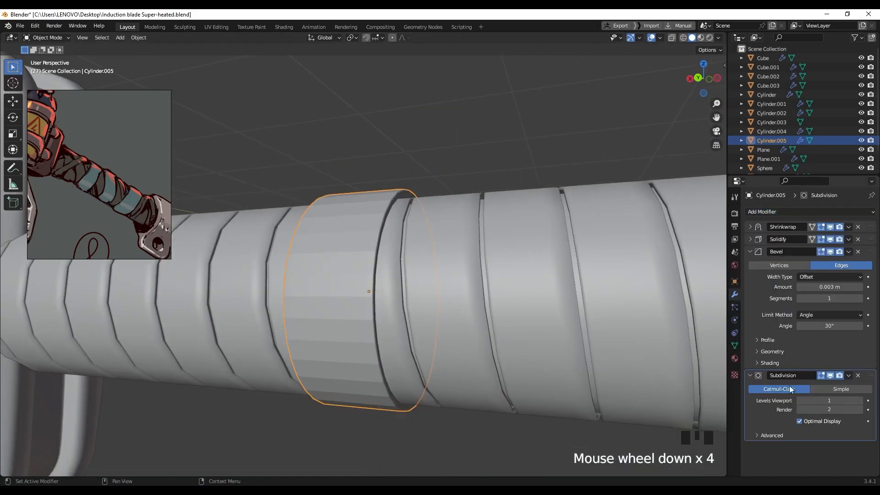
pyautogui.moveTo(567, 363); pyautogui.dragTo(388, 289, button='middle')
pyautogui.rightClick(364, 260)
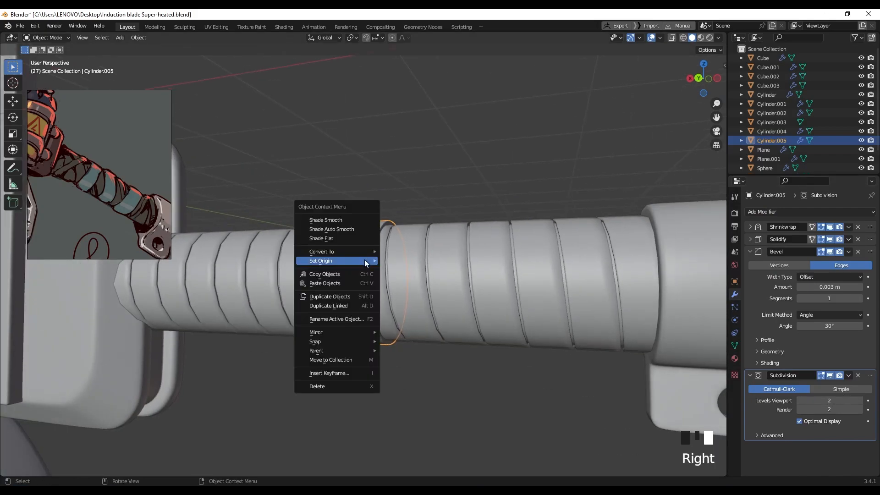
pyautogui.click(362, 218)
# Step: Narrow the band to about 0.5 of its width along X
pyautogui.moveTo(361, 217); pyautogui.dragTo(444, 277, button='middle')
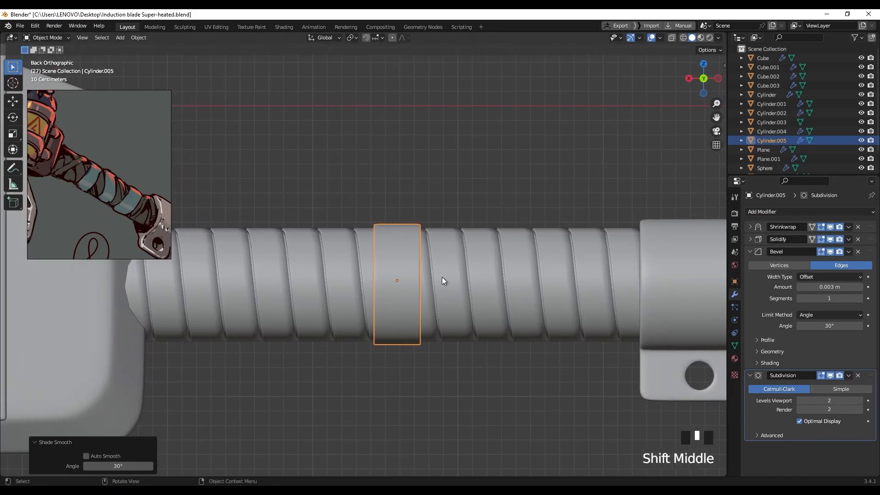
pyautogui.press('s')
pyautogui.press('x')
pyautogui.click(473, 284)
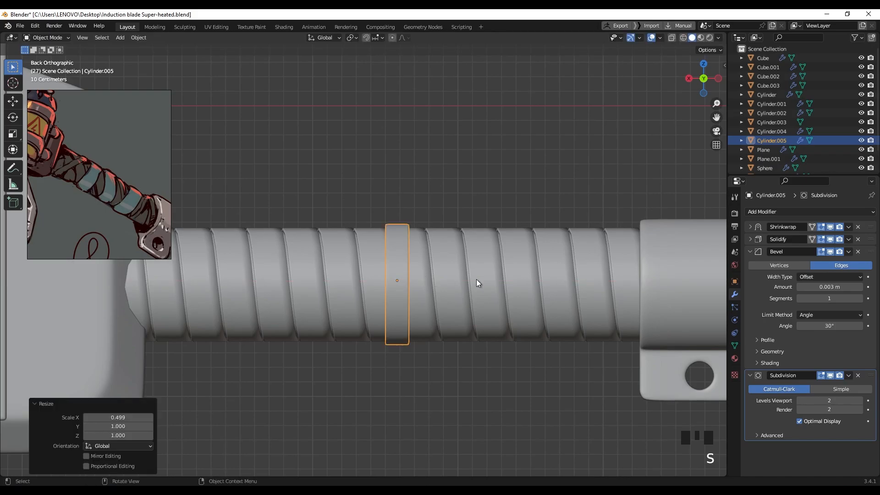
# Step: Move the narrow band about 0.74 m along X toward the guard and rotate it about 17° in the back view
pyautogui.press('g')
pyautogui.press('x')
pyautogui.click(360, 269)
pyautogui.press('r')
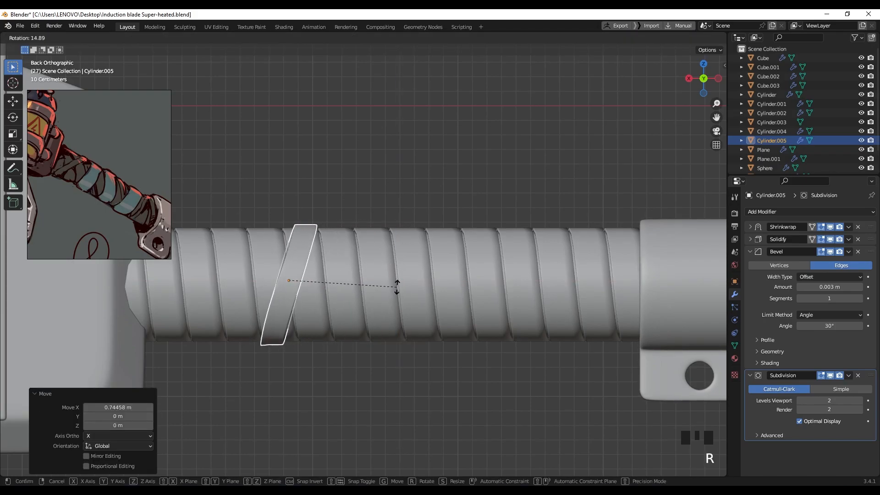
pyautogui.click(396, 293)
# Step: Duplicate the narrow band about 0.86 m toward negative X and rotate the copy about -20.5°
pyautogui.moveTo(397, 293); pyautogui.dragTo(292, 281, button='middle')
pyautogui.scroll(-2, 375, 285)
pyautogui.keyDown('shift'); pyautogui.moveTo(375, 285); pyautogui.dragTo(370, 284, button='middle'); pyautogui.keyUp('shift')
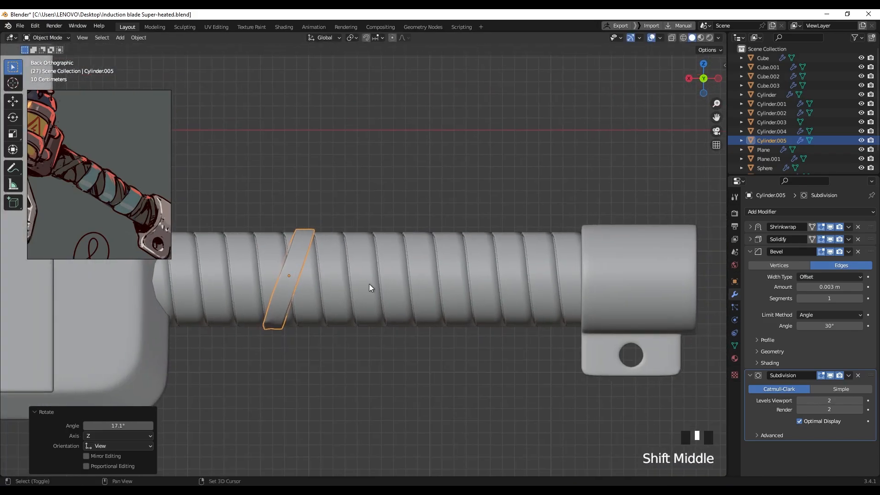
pyautogui.hotkey('shift', 'd')
pyautogui.click(477, 290)
pyautogui.press('r')
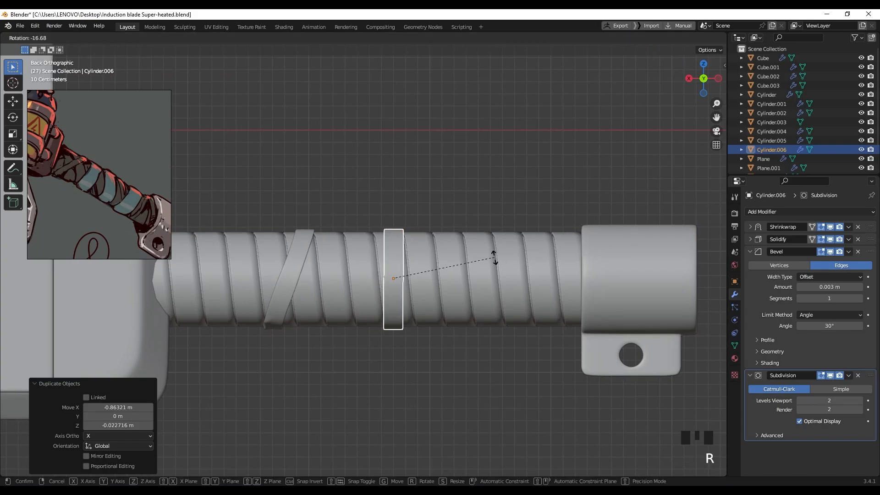
pyautogui.click(488, 256)
# Step: Widen the copied band about 1.6 times along X, then tilt it parallel to the first band and shift it about 0.2 m along X
pyautogui.press('s')
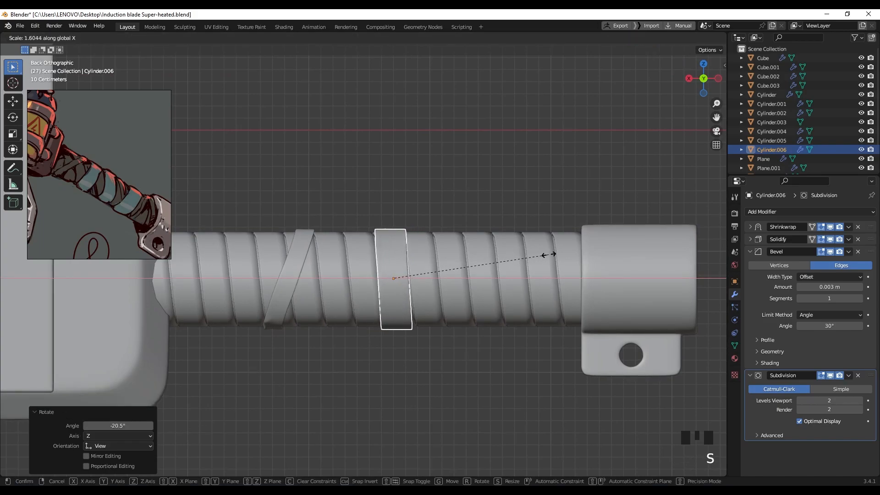
pyautogui.click(549, 254)
pyautogui.press('r')
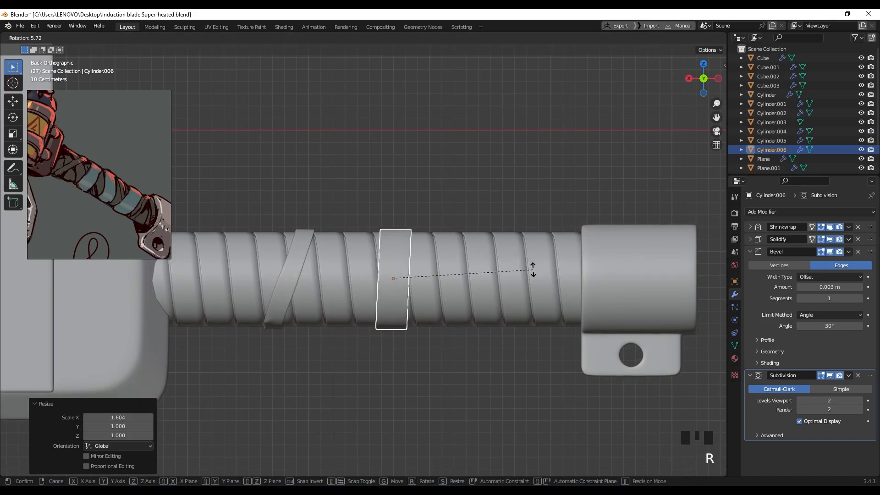
pyautogui.click(458, 293)
pyautogui.press('g')
pyautogui.click(345, 255)
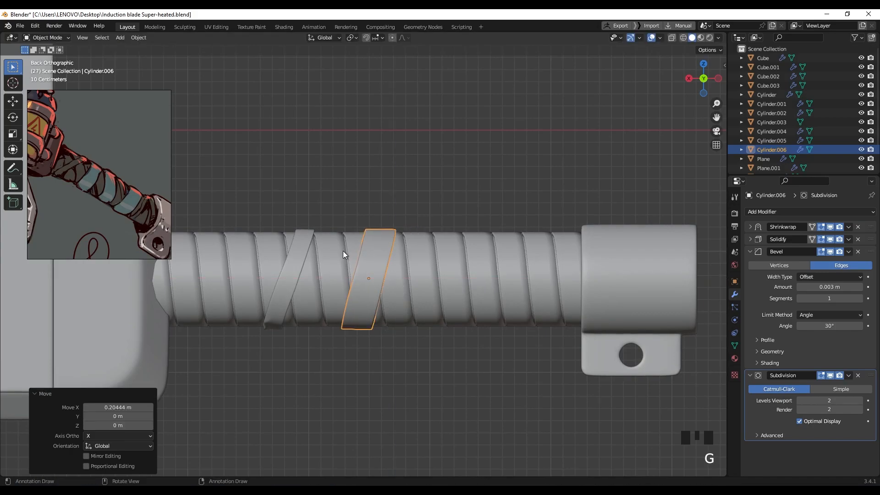
# Step: Move the narrow band about 0.51 m along X toward the guard and rotate it a further 13°
pyautogui.click(306, 248)
pyautogui.press('g')
pyautogui.click(275, 253)
pyautogui.press('r')
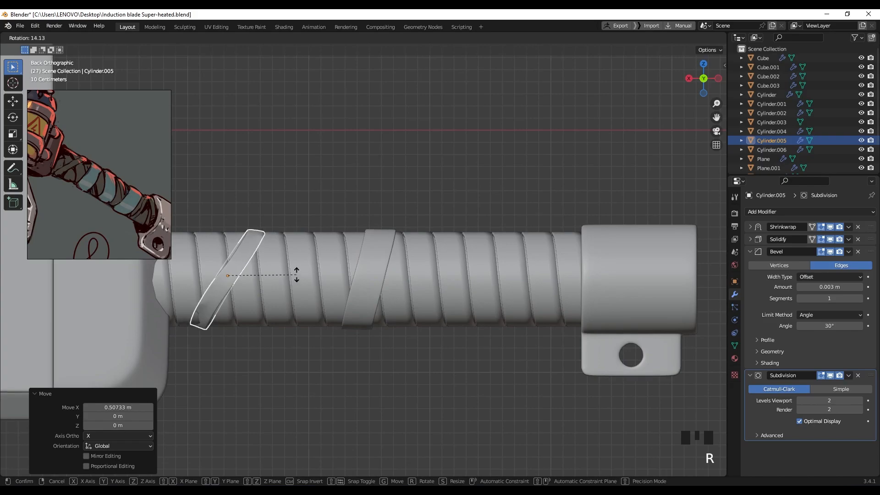
pyautogui.click(297, 273)
# Step: Set the narrow band's Shrinkwrap offset to 0.003 m and its Solidify thickness to -0.046 m
pyautogui.moveTo(254, 263); pyautogui.dragTo(541, 222, button='middle')
pyautogui.scroll(4, 313, 275)
pyautogui.click(756, 229)
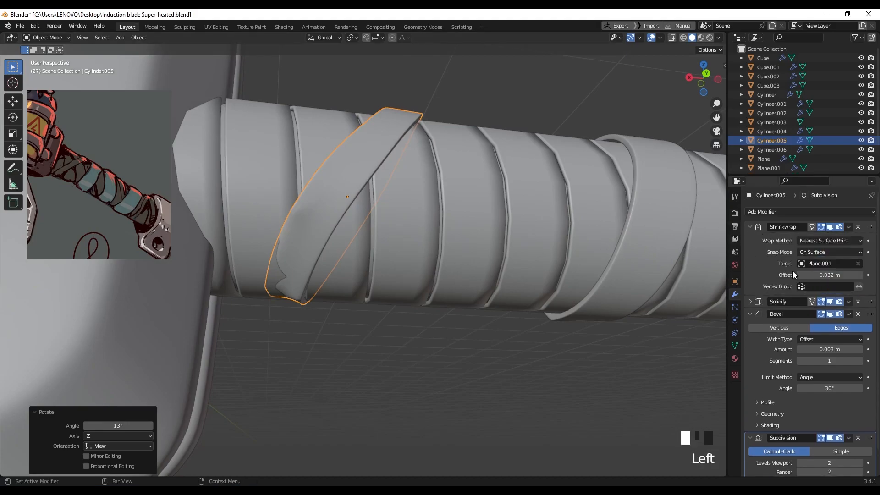
pyautogui.keyDown('shift'); pyautogui.moveTo(829, 275); pyautogui.dragTo(802, 275); pyautogui.keyUp('shift')
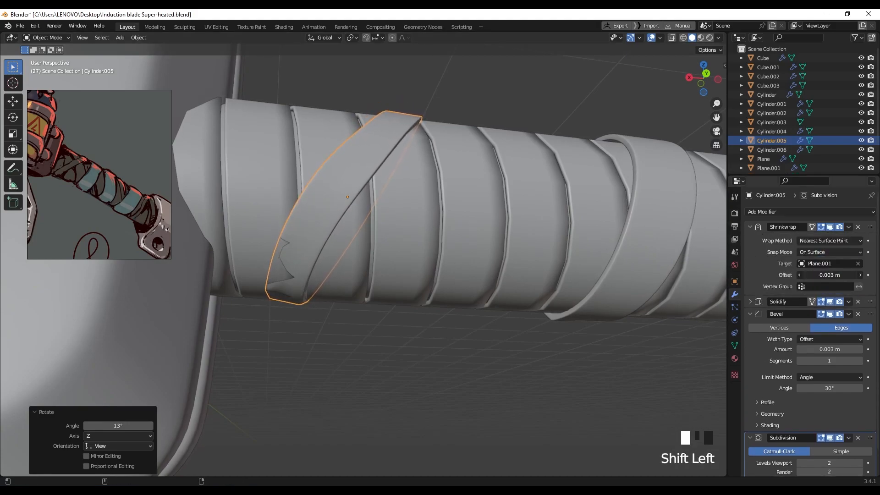
pyautogui.click(766, 301)
pyautogui.keyDown('shift'); pyautogui.moveTo(823, 327); pyautogui.dragTo(811, 327); pyautogui.keyUp('shift')
pyautogui.moveTo(440, 239); pyautogui.dragTo(486, 188, button='middle')
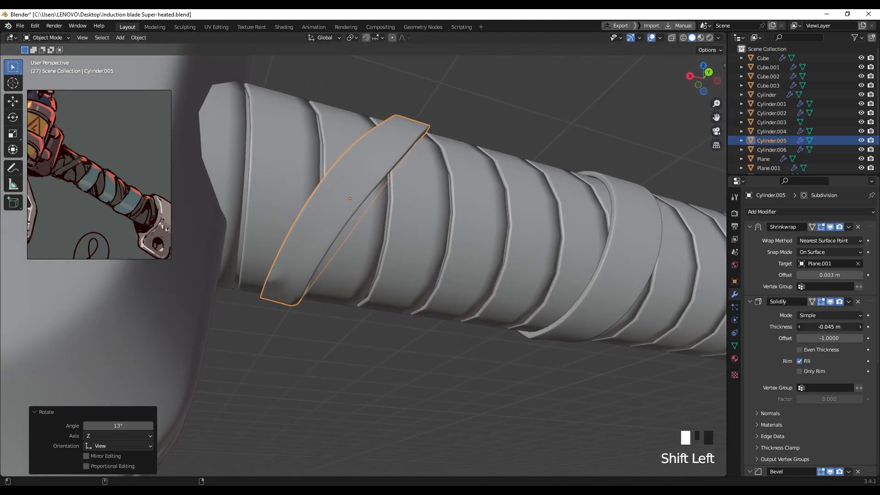
# Step: Tilt the narrow band slightly further around the global Y axis
pyautogui.moveTo(633, 323); pyautogui.dragTo(392, 244, button='middle')
pyautogui.press('r')
pyautogui.press('x')
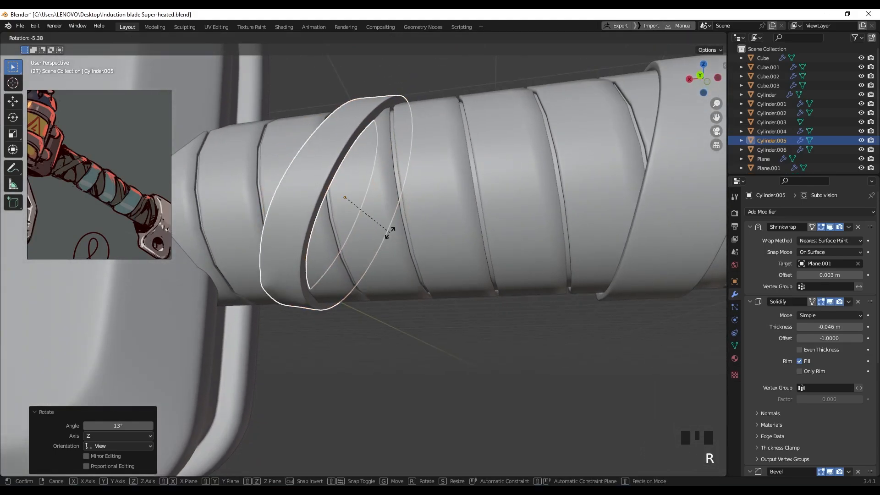
pyautogui.press('y')
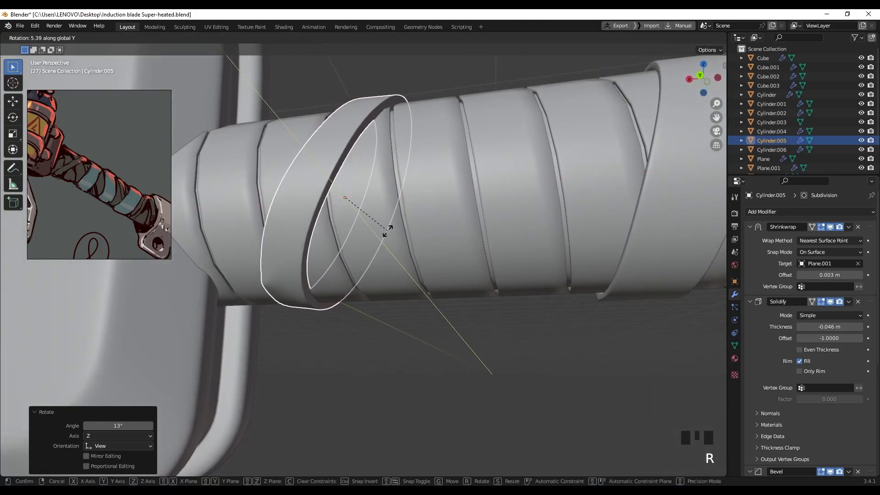
pyautogui.click(376, 225)
pyautogui.moveTo(348, 205); pyautogui.dragTo(444, 205, button='middle')
pyautogui.scroll(-4, 461, 180)
pyautogui.scroll(3, 394, 232)
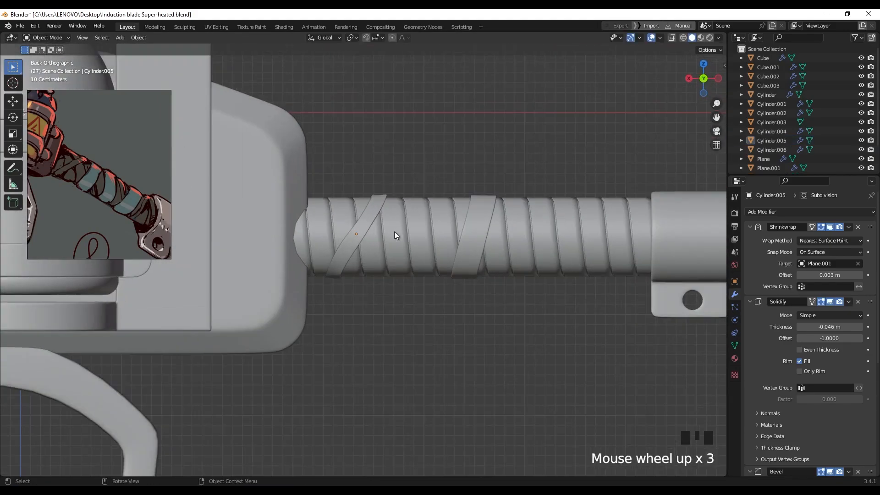
# Step: Nudge the wider middle band about 0.018 m along X
pyautogui.keyDown('shift'); pyautogui.moveTo(394, 232); pyautogui.dragTo(402, 227, button='middle'); pyautogui.keyUp('shift')
pyautogui.click(471, 237)
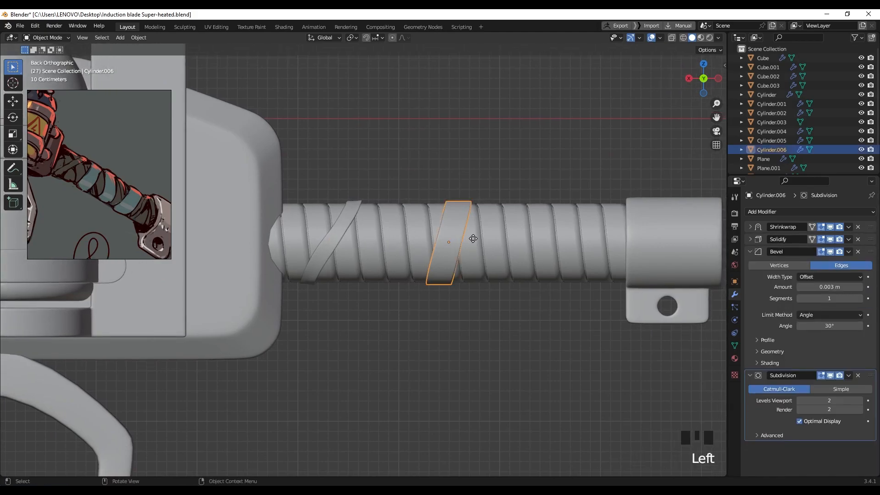
pyautogui.press('g')
pyautogui.press('x')
pyautogui.click(471, 233)
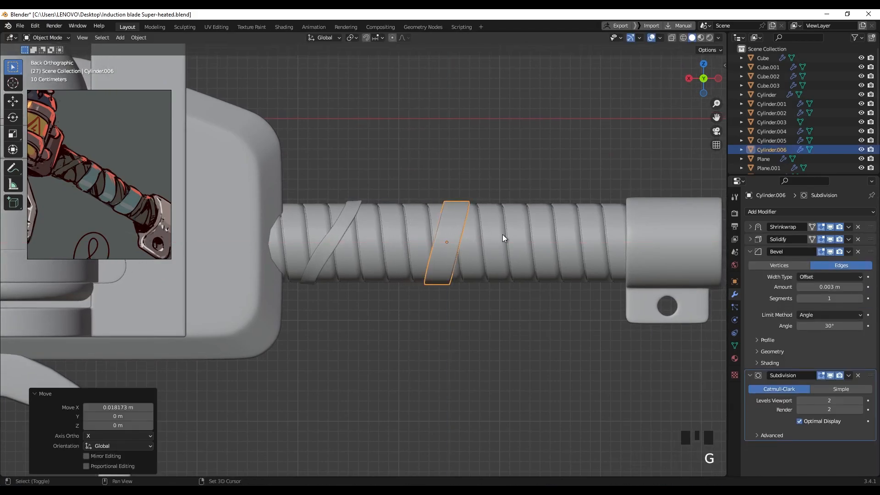
# Step: Duplicate the middle band about 0.61 m toward negative X, rotate the copy about -25.6° and move it closer to the middle band
pyautogui.hotkey('shift', 'd')
pyautogui.click(562, 231)
pyautogui.press('r')
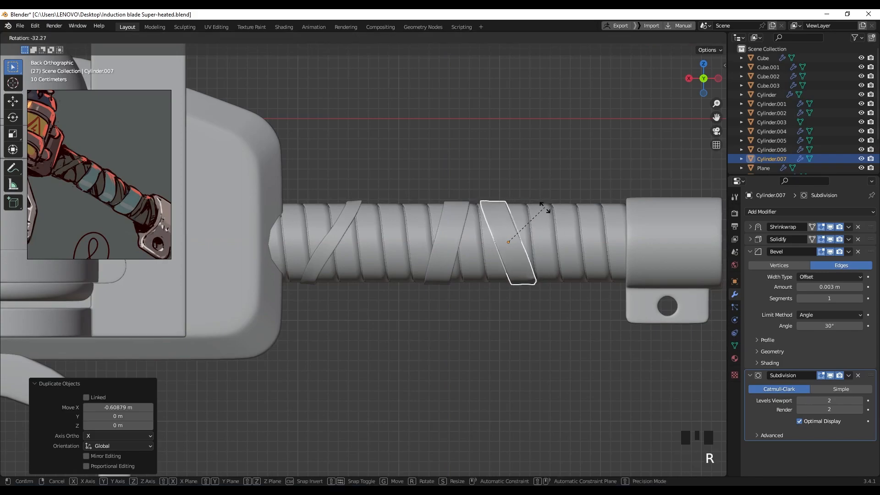
pyautogui.click(547, 212)
pyautogui.press('g')
pyautogui.press('x')
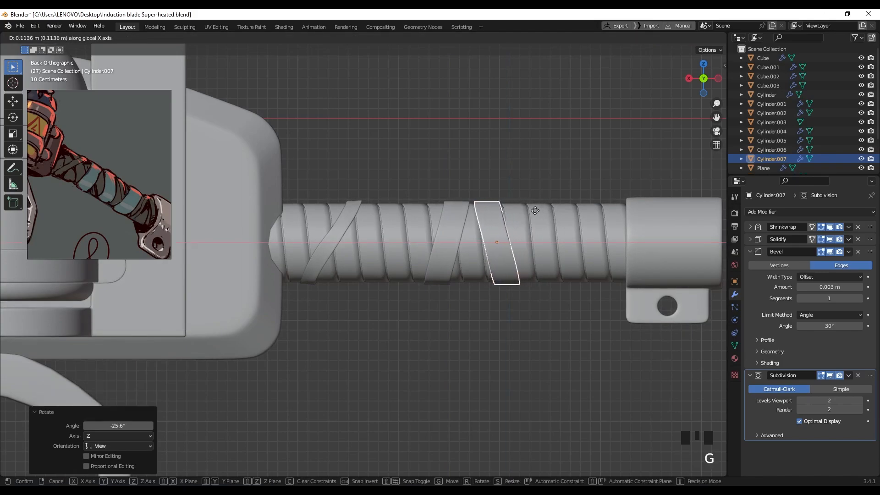
pyautogui.click(518, 227)
# Step: Duplicate the oppositely tilted band toward the pommel end of the handle and rotate the copy
pyautogui.scroll(2, 547, 149)
pyautogui.keyDown('shift'); pyautogui.moveTo(547, 149); pyautogui.dragTo(378, 269, button='middle'); pyautogui.keyUp('shift')
pyautogui.scroll(-2, 416, 257)
pyautogui.click(392, 269)
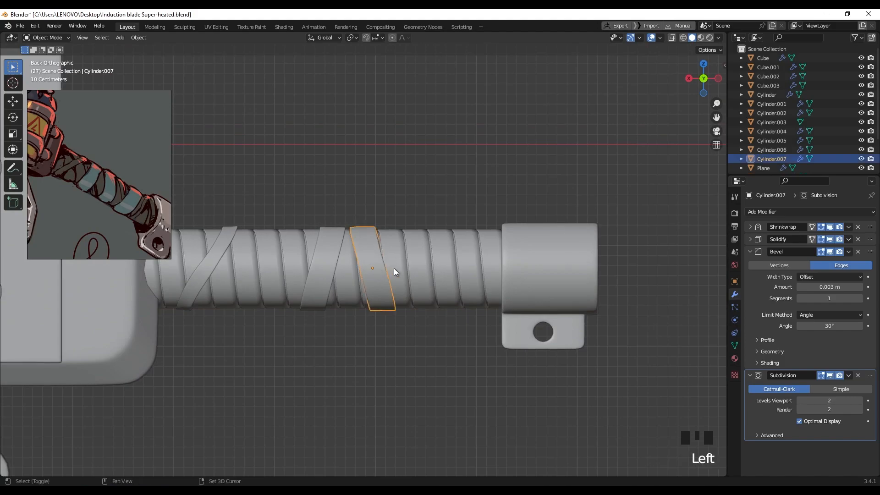
pyautogui.hotkey('shift', 'd')
pyautogui.click(463, 265)
pyautogui.press('r')
pyautogui.click(475, 276)
# Step: Widen the new end band 1.27 times along X, then tilt it opposite to its neighbour and adjust its position along X
pyautogui.press('s')
pyautogui.press('x')
pyautogui.click(491, 278)
pyautogui.press('r')
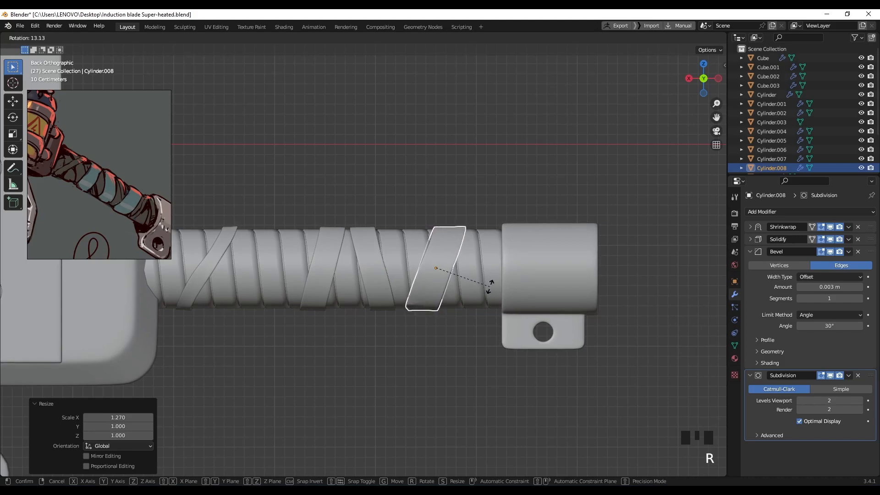
pyautogui.click(489, 286)
pyautogui.press('g')
pyautogui.press('x')
pyautogui.click(497, 288)
# Step: Move the end band about 0.058 m along X, away from the pommel
pyautogui.scroll(4, 454, 282)
pyautogui.moveTo(461, 290); pyautogui.dragTo(479, 218, button='middle')
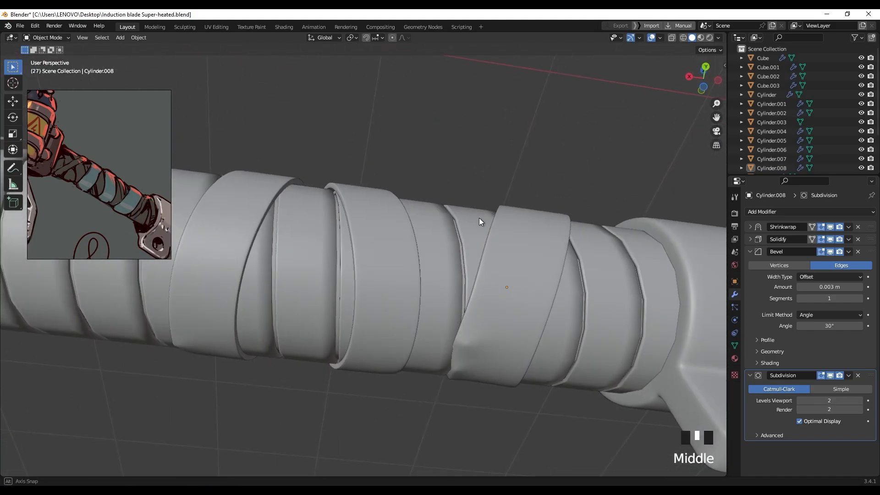
pyautogui.click(525, 251)
pyautogui.press('g')
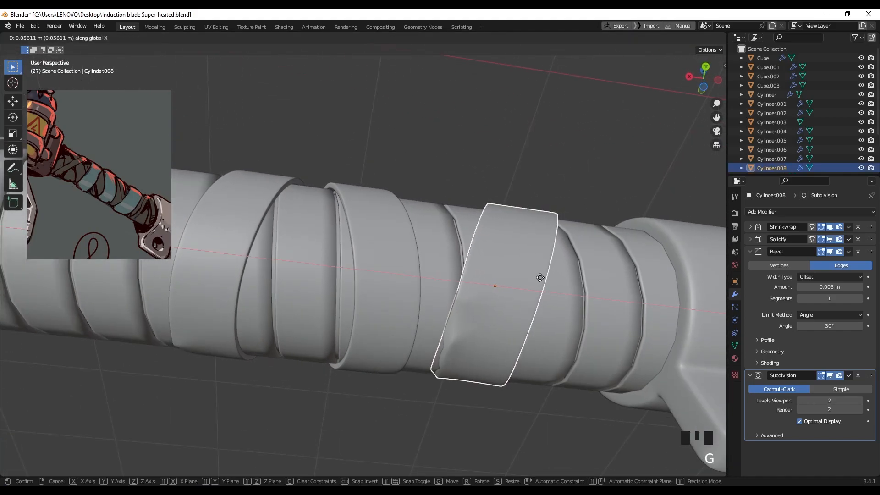
pyautogui.click(539, 281)
pyautogui.moveTo(539, 280); pyautogui.dragTo(453, 261, button='middle')
pyautogui.scroll(1, 477, 294)
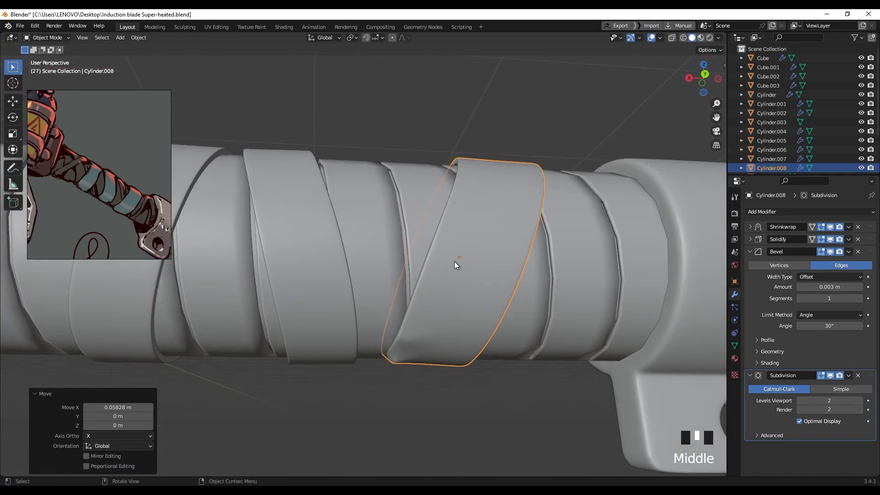
# Step: Try rescaling the end band along X and changing its Solidify thickness, then undo these changes
pyautogui.press('s')
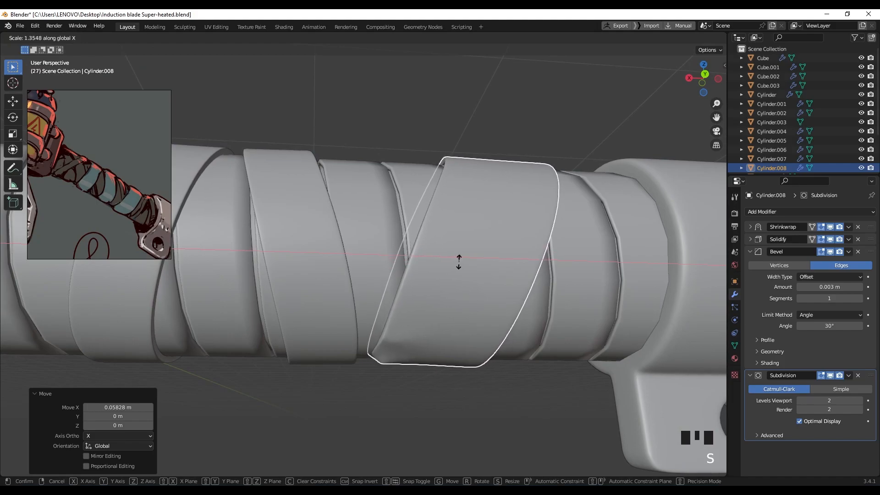
pyautogui.click(529, 270)
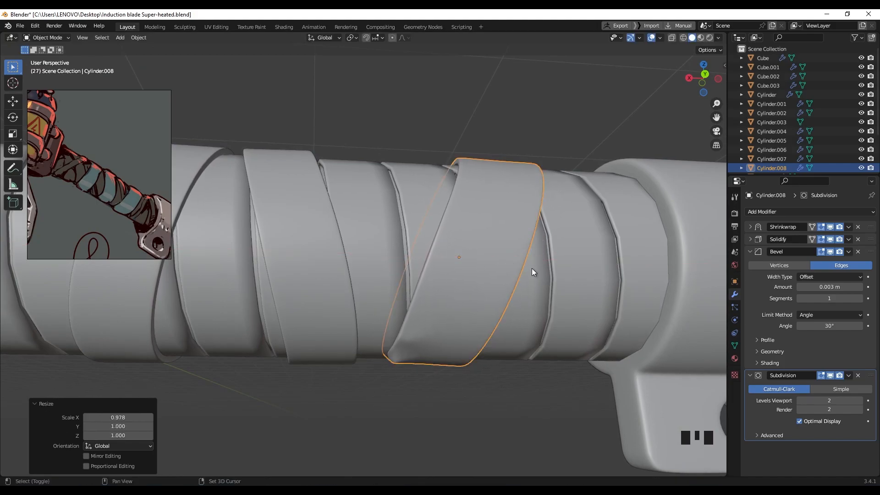
pyautogui.click(751, 240)
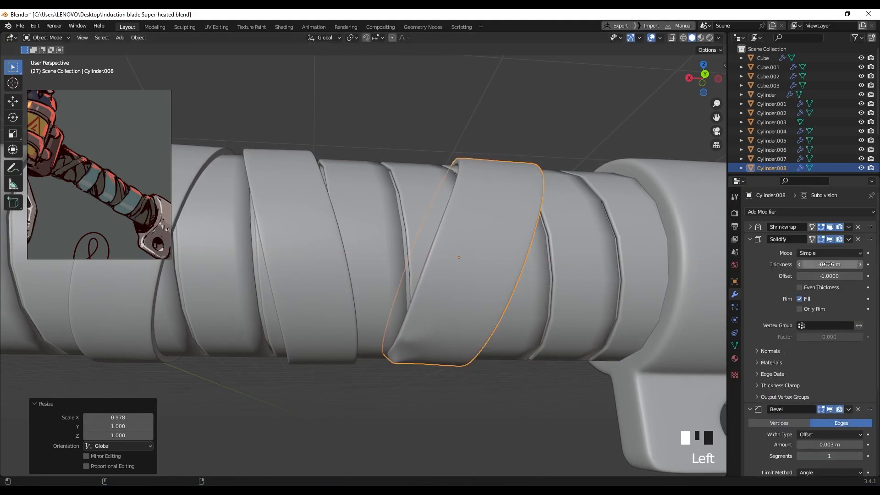
pyautogui.keyDown('shift'); pyautogui.moveTo(827, 264); pyautogui.dragTo(820, 265); pyautogui.keyUp('shift')
pyautogui.hotkey('ctrl', 'z')
pyautogui.hotkey('ctrl', 'z')
pyautogui.hotkey('ctrl', 'z')
# Step: Set the end band's Shrinkwrap offset to 0.004 m
pyautogui.click(750, 227)
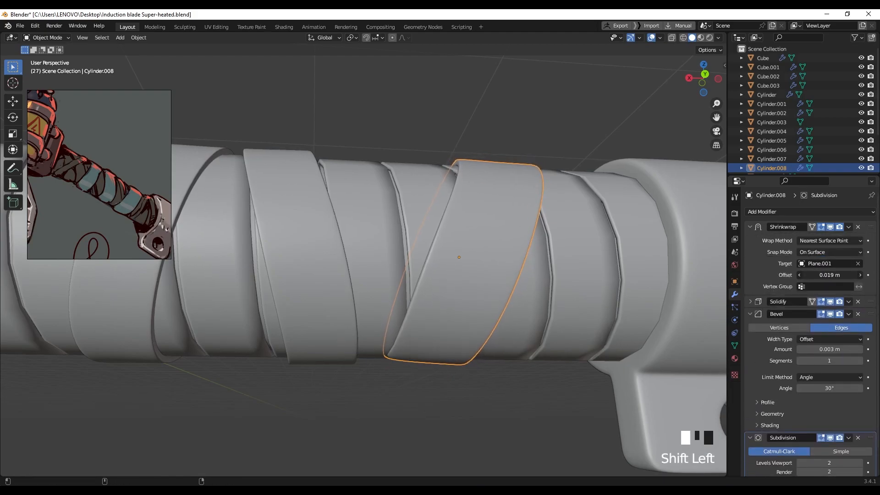
pyautogui.scroll(-4, 499, 188)
pyautogui.moveTo(499, 189); pyautogui.dragTo(345, 280, button='middle')
pyautogui.scroll(-2, 466, 208)
pyautogui.scroll(5, 427, 250)
pyautogui.keyDown('shift'); pyautogui.moveTo(427, 250); pyautogui.dragTo(482, 256, button='middle'); pyautogui.keyUp('shift')
pyautogui.click(453, 241)
pyautogui.keyDown('shift'); pyautogui.moveTo(829, 275); pyautogui.dragTo(815, 275); pyautogui.keyUp('shift')
# Step: Scale the end band uniformly to about 1.043
pyautogui.moveTo(527, 275); pyautogui.dragTo(387, 271, button='middle')
pyautogui.press('s')
pyautogui.click(511, 286)
pyautogui.scroll(1, 471, 298)
pyautogui.scroll(-2, 467, 309)
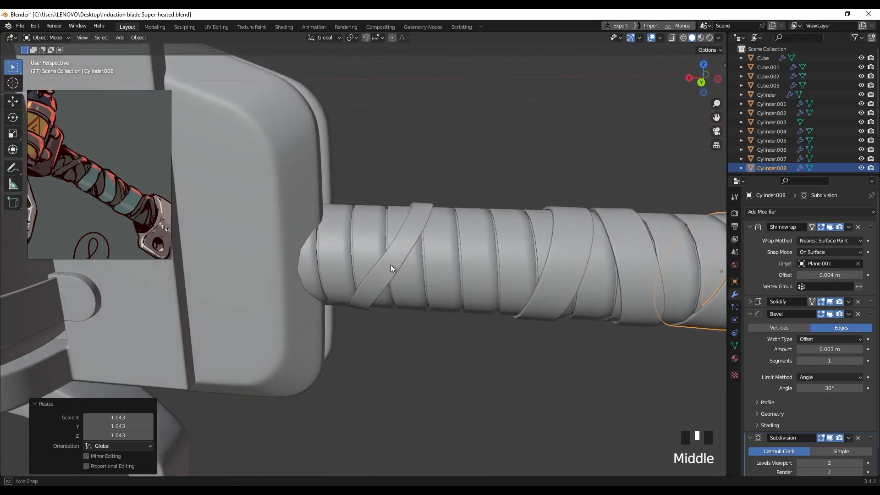
# Step: Fine-tune the uniform scale of the narrow tilted band nearest the weapon body, starting with a slight reduction to about 0.98
pyautogui.scroll(3, 385, 274)
pyautogui.click(390, 297)
pyautogui.keyDown('alt'); pyautogui.moveTo(389, 301); pyautogui.dragTo(388, 299, button='middle'); pyautogui.keyUp('alt')
pyautogui.press('s')
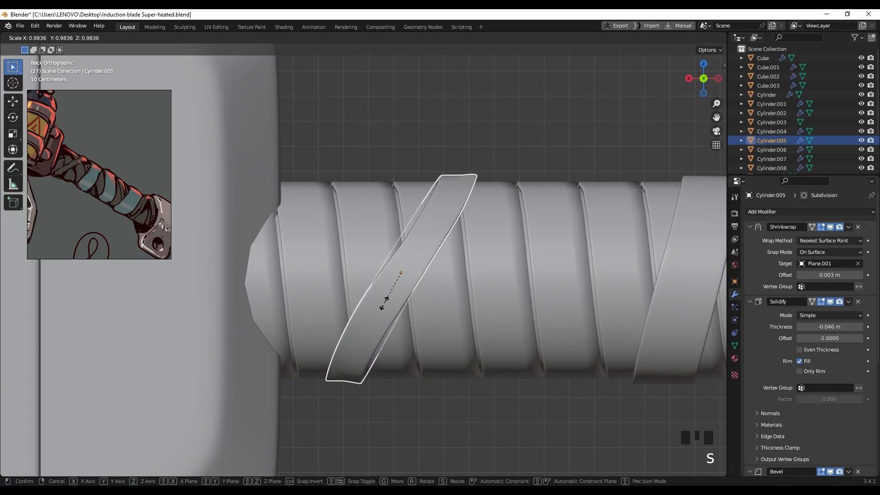
pyautogui.click(386, 298)
pyautogui.moveTo(373, 207); pyautogui.dragTo(394, 276, button='middle')
pyautogui.press('s')
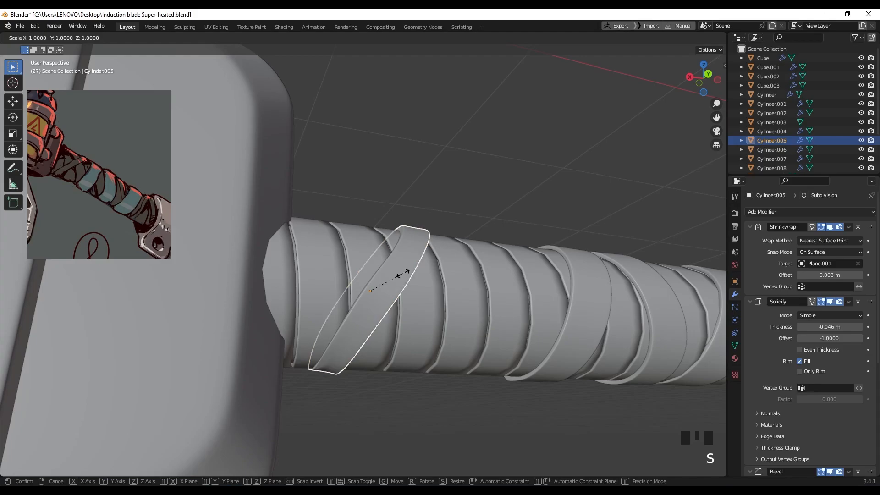
pyautogui.click(408, 262)
# Step: Duplicate the narrow tilted band nearest the weapon body and move the copy about 2.58 m along X toward the pommel
pyautogui.moveTo(393, 239); pyautogui.dragTo(507, 179, button='middle')
pyautogui.scroll(-3, 542, 189)
pyautogui.scroll(-2, 444, 206)
pyautogui.moveTo(444, 206); pyautogui.dragTo(394, 262, button='middle')
pyautogui.scroll(6, 394, 262)
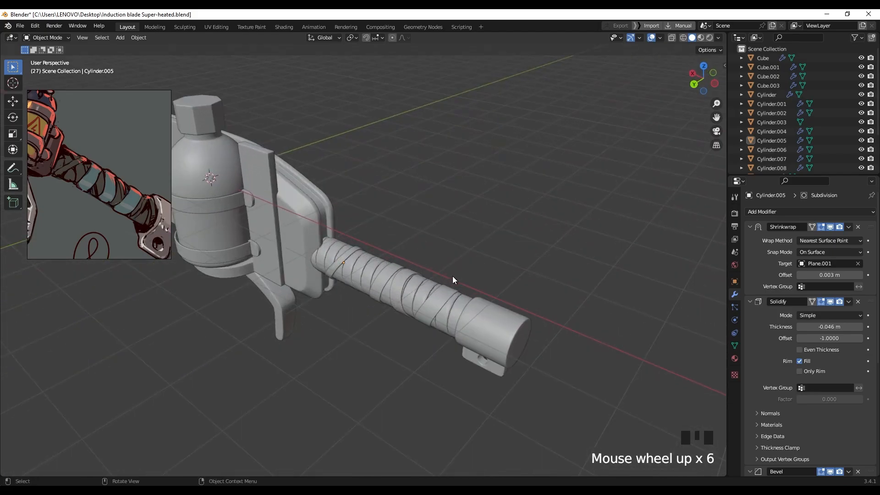
pyautogui.moveTo(472, 299); pyautogui.dragTo(515, 275, button='middle')
pyautogui.scroll(4, 467, 289)
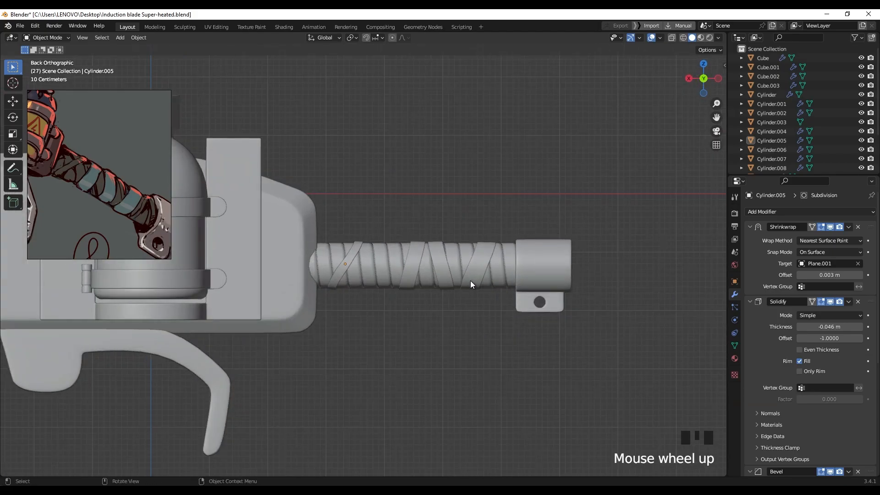
pyautogui.click(321, 261)
pyautogui.hotkey('shift', 'd')
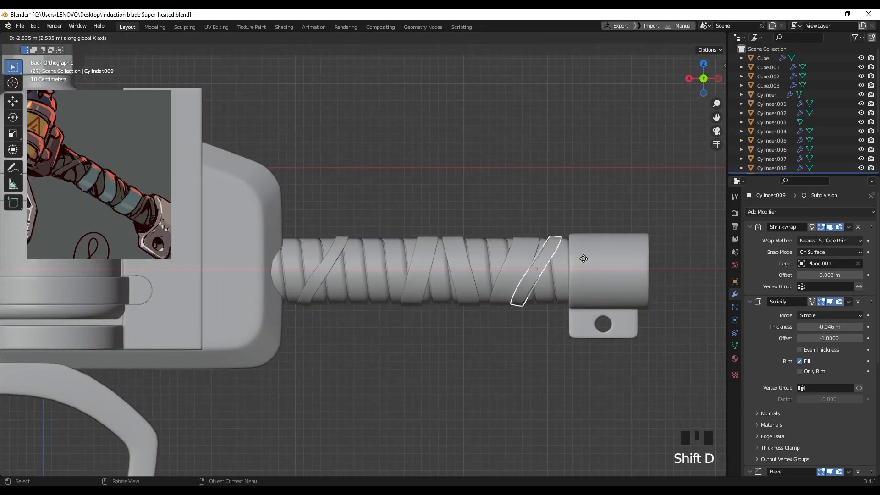
pyautogui.click(578, 263)
# Step: Narrow the copied band to about 0.486 along X and rotate it slightly in the back view
pyautogui.keyDown('shift'); pyautogui.moveTo(598, 263); pyautogui.dragTo(333, 262, button='middle'); pyautogui.keyUp('shift')
pyautogui.press('s')
pyautogui.press('x')
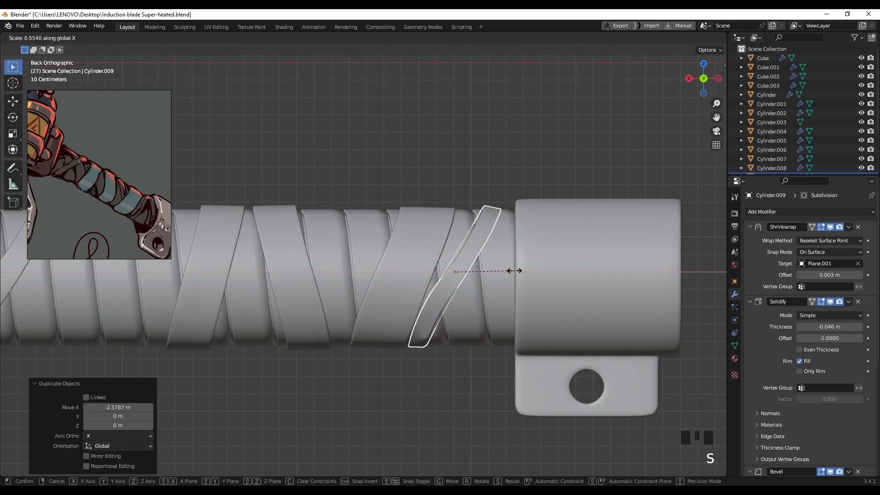
pyautogui.click(507, 271)
pyautogui.press('r')
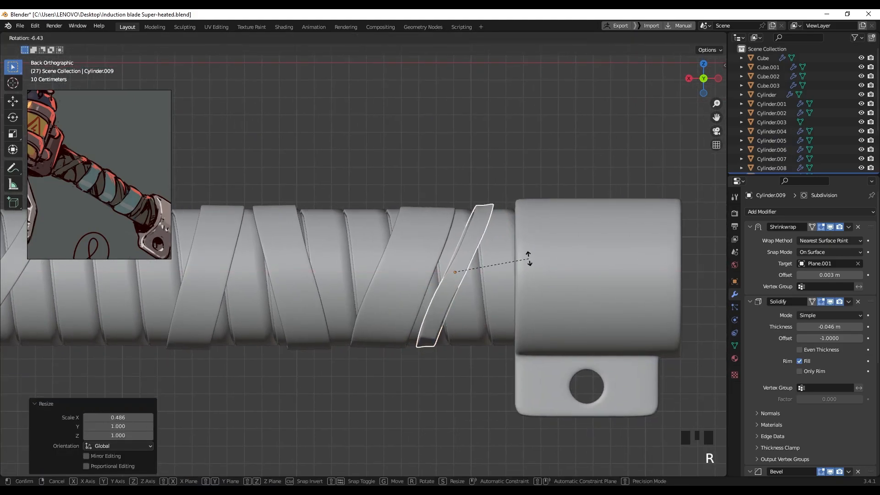
pyautogui.click(482, 236)
# Step: Rescale the copied band uniformly and move it about 0.12 m along X toward the pommel
pyautogui.scroll(3, 483, 237)
pyautogui.keyDown('shift'); pyautogui.moveTo(483, 236); pyautogui.dragTo(515, 229, button='middle'); pyautogui.keyUp('shift')
pyautogui.press('s')
pyautogui.click(511, 236)
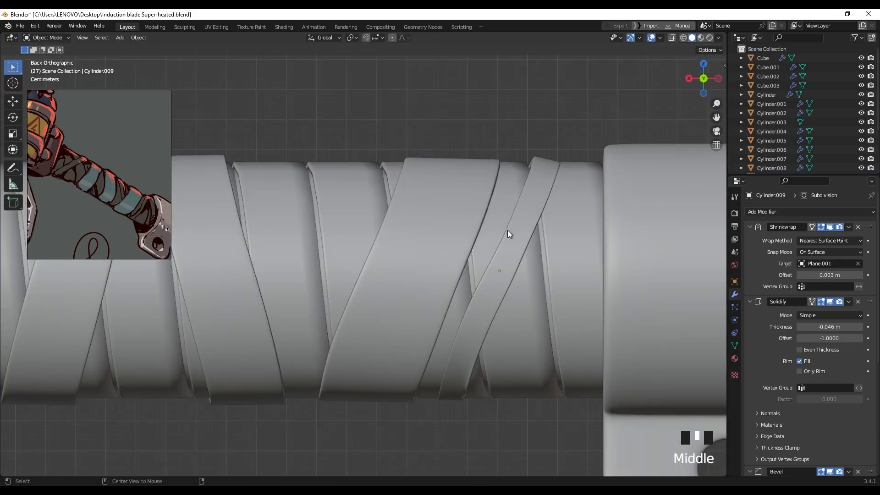
pyautogui.scroll(-4, 508, 235)
pyautogui.scroll(2, 492, 237)
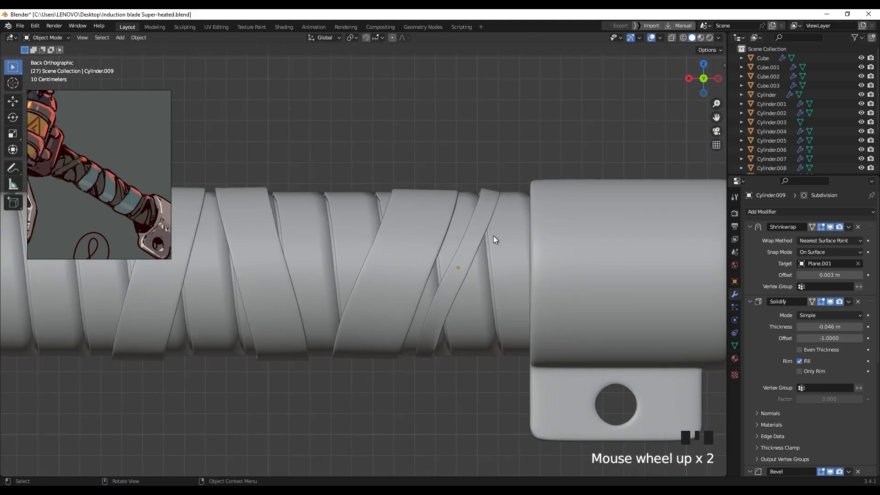
pyautogui.press('g')
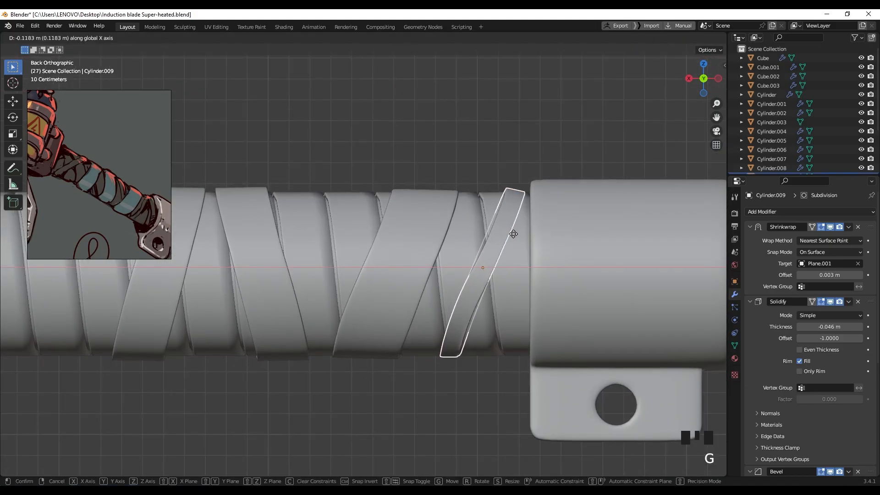
pyautogui.click(510, 233)
pyautogui.click(493, 251)
# Step: Set the copied band's Shrinkwrap offset to -0.01 m
pyautogui.keyDown('shift'); pyautogui.moveTo(493, 251); pyautogui.dragTo(440, 261, button='middle'); pyautogui.keyUp('shift')
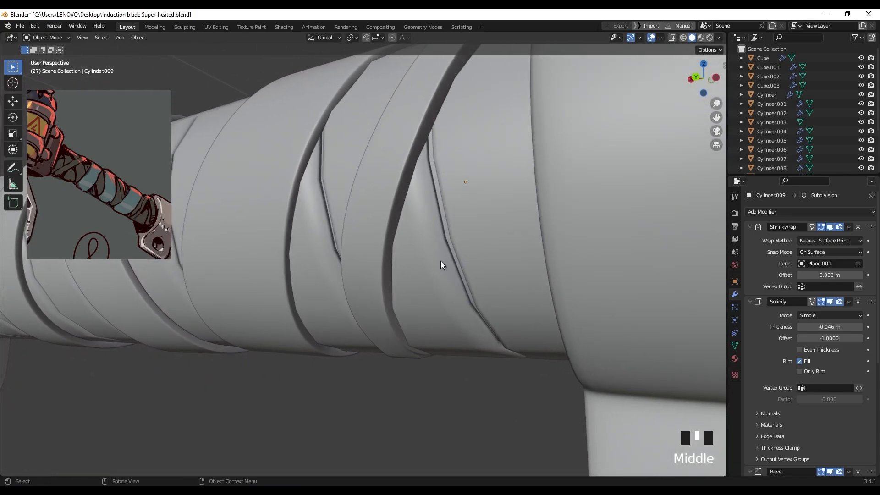
pyautogui.scroll(-2, 439, 260)
pyautogui.scroll(-1, 439, 262)
pyautogui.keyDown('shift'); pyautogui.moveTo(813, 276); pyautogui.dragTo(820, 276); pyautogui.keyUp('shift')
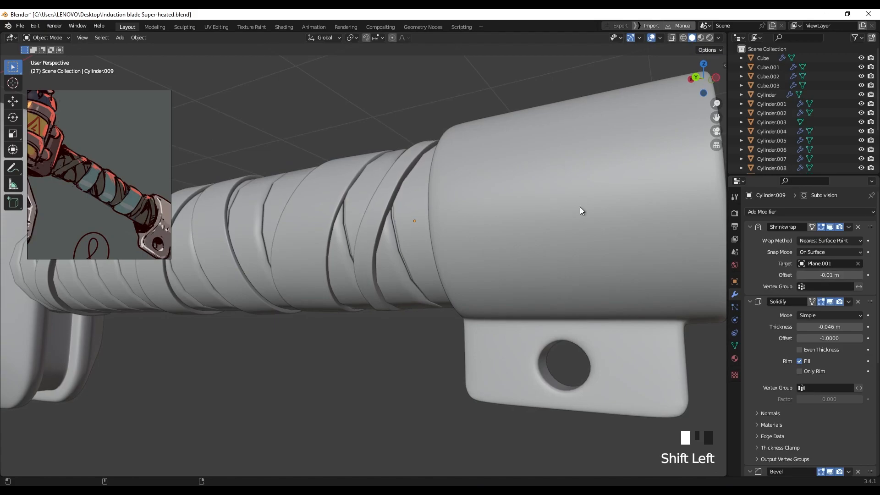
# Step: Scale the thin band beside the pommel uniformly to about 1.003
pyautogui.moveTo(387, 117); pyautogui.dragTo(399, 239, button='middle')
pyautogui.click(400, 239)
pyautogui.scroll(2, 428, 245)
pyautogui.press('s')
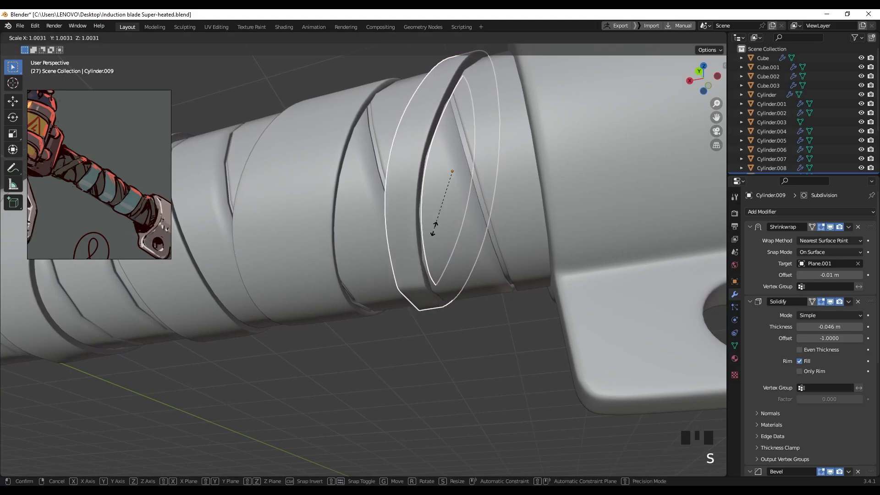
pyautogui.click(420, 240)
# Step: Try a Solidify thickness of about -0.054 m on the thin band, then undo the change
pyautogui.moveTo(421, 240); pyautogui.dragTo(412, 218, button='middle')
pyautogui.keyDown('shift'); pyautogui.moveTo(822, 326); pyautogui.dragTo(804, 326); pyautogui.keyUp('shift')
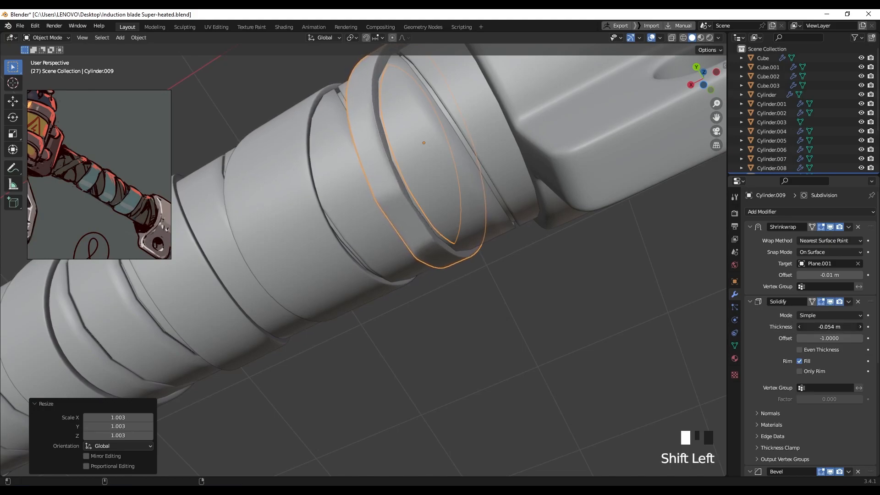
pyautogui.hotkey('ctrl', 'z')
# Step: Raise the thin band's Bevel angle limit to 40°
pyautogui.scroll(-6, 836, 408)
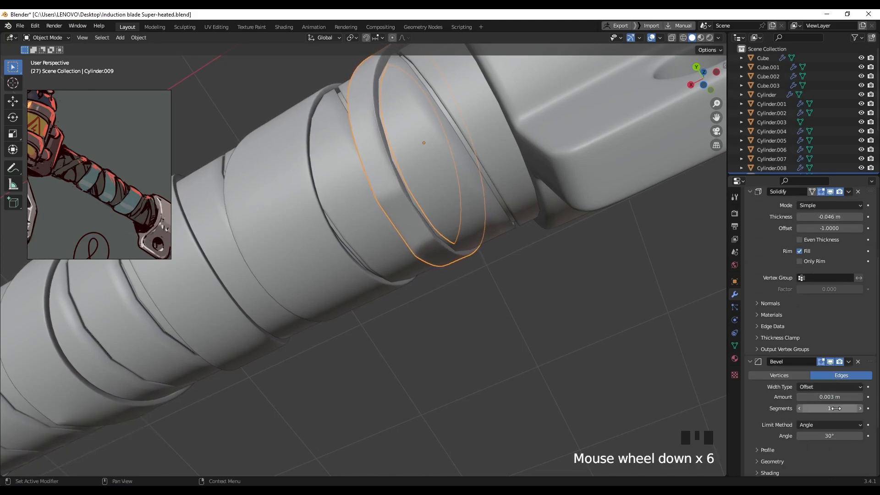
pyautogui.moveTo(833, 396)
pyautogui.keyDown('shift'); pyautogui.mouseDown()
pyautogui.moveTo(844, 396)
pyautogui.moveTo(833, 397)
pyautogui.mouseUp(); pyautogui.keyUp('shift')
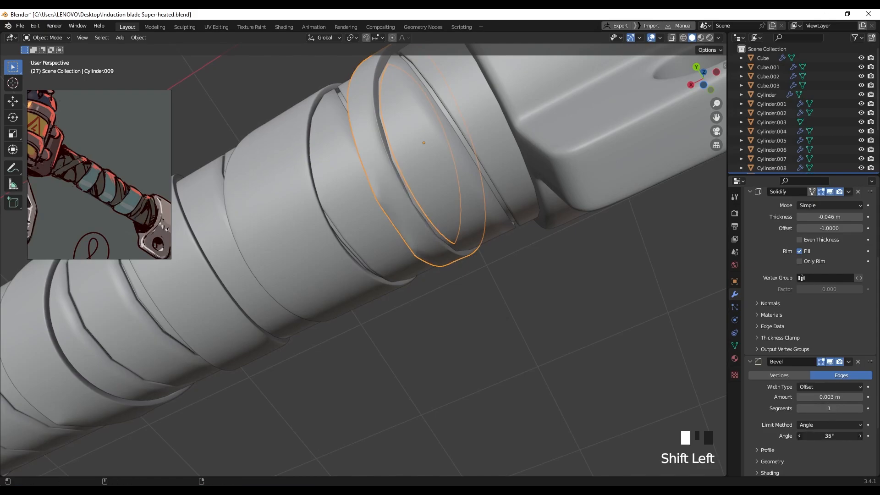
pyautogui.scroll(-4, 430, 359)
pyautogui.moveTo(431, 358); pyautogui.dragTo(403, 205, button='middle')
pyautogui.click(403, 204)
# Step: Reposition the thin band along X, about 0.057 m away from the pommel and about 0.019 m back toward it
pyautogui.scroll(-7, 403, 204)
pyautogui.keyDown('alt'); pyautogui.moveTo(313, 251); pyautogui.dragTo(439, 254, button='middle'); pyautogui.keyUp('alt')
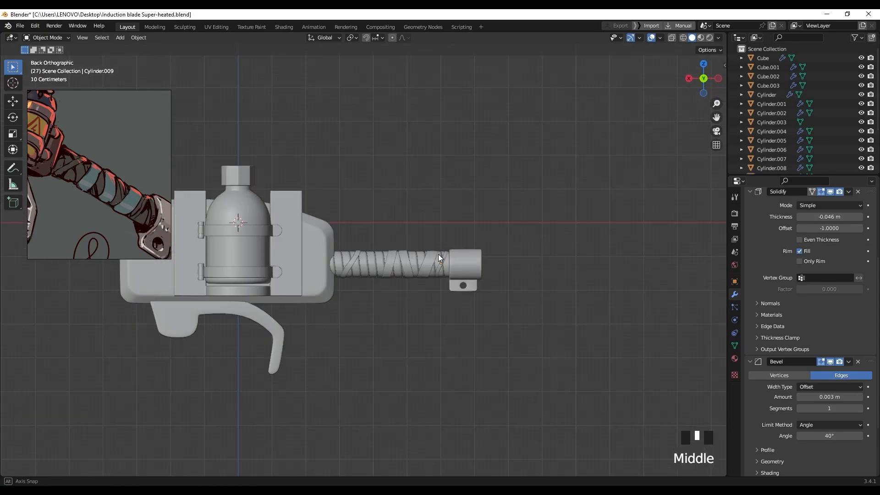
pyautogui.scroll(3, 504, 268)
pyautogui.scroll(4, 504, 268)
pyautogui.keyDown('shift'); pyautogui.moveTo(504, 268); pyautogui.dragTo(422, 298, button='middle'); pyautogui.keyUp('shift')
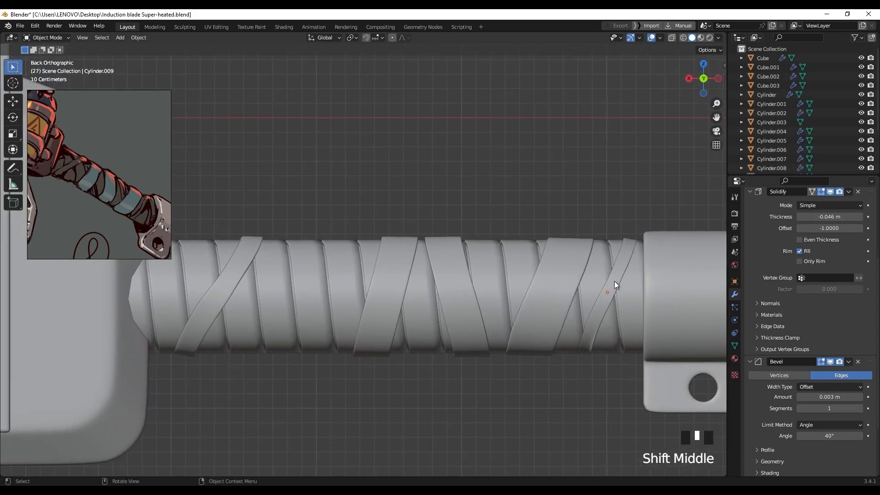
pyautogui.click(617, 284)
pyautogui.press('g')
pyautogui.click(609, 282)
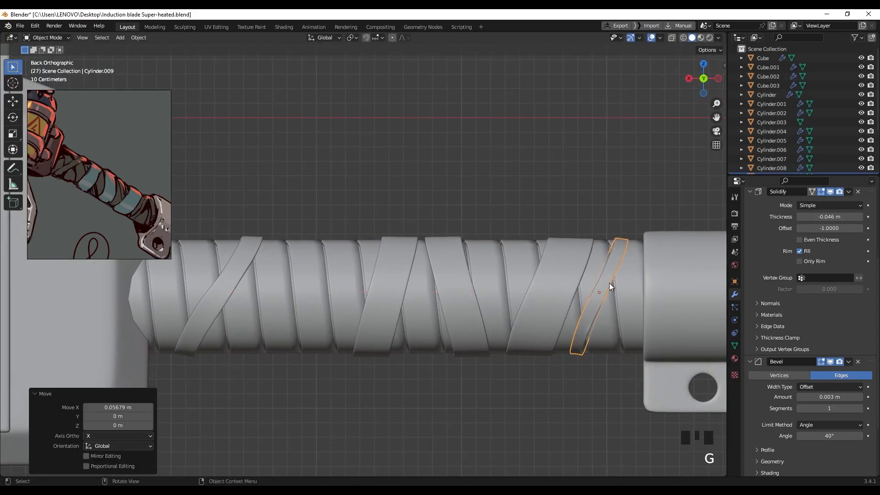
pyautogui.press('g')
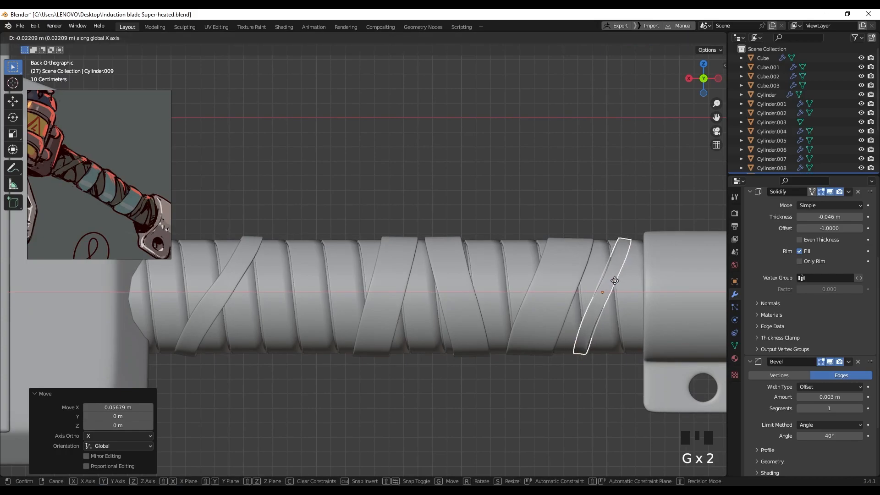
pyautogui.click(614, 281)
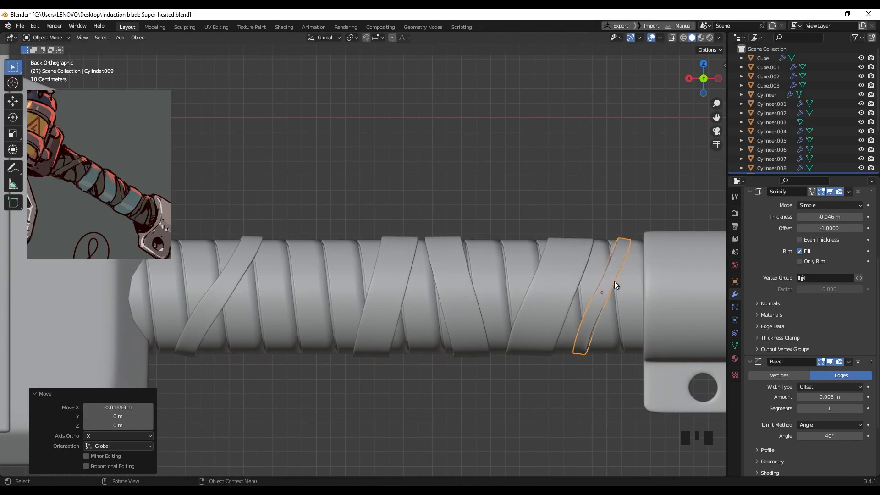
# Step: Thicken the weapon's main body by scaling it to about 1.467 along Y
pyautogui.click(541, 217)
pyautogui.scroll(-8, 422, 242)
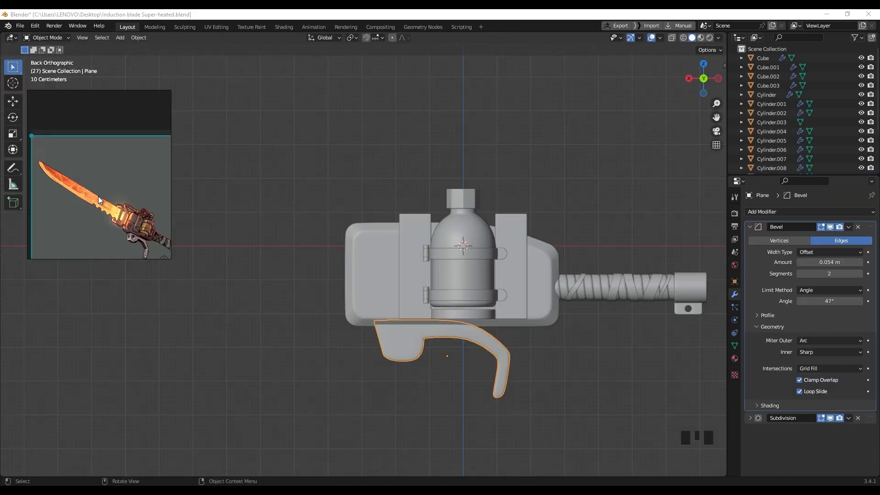
pyautogui.scroll(4, 99, 199)
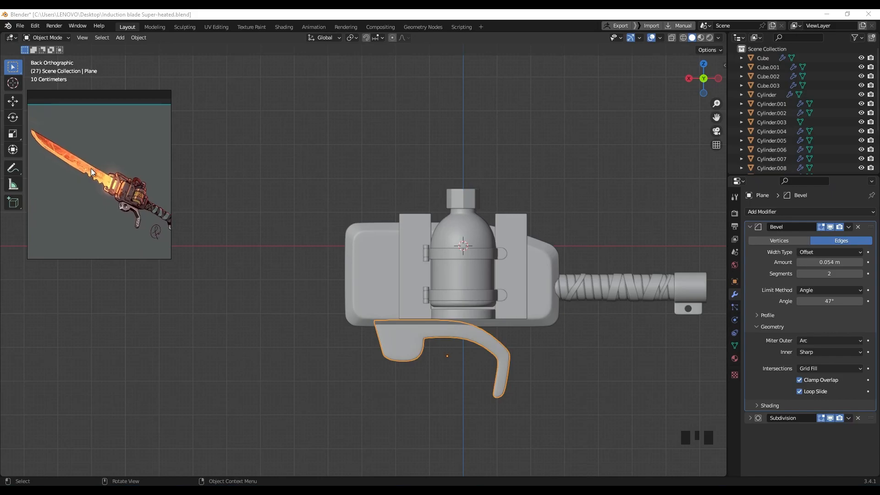
pyautogui.click(362, 287)
pyautogui.moveTo(362, 287); pyautogui.dragTo(354, 176, button='middle')
pyautogui.keyDown('shift'); pyautogui.scroll(4, 353, 176); pyautogui.keyUp('shift')
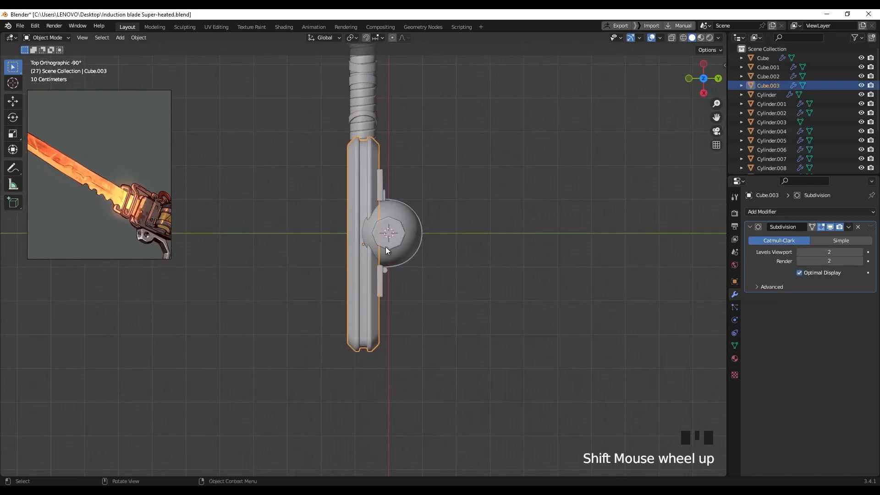
pyautogui.press('s')
pyautogui.press('x')
pyautogui.press('y')
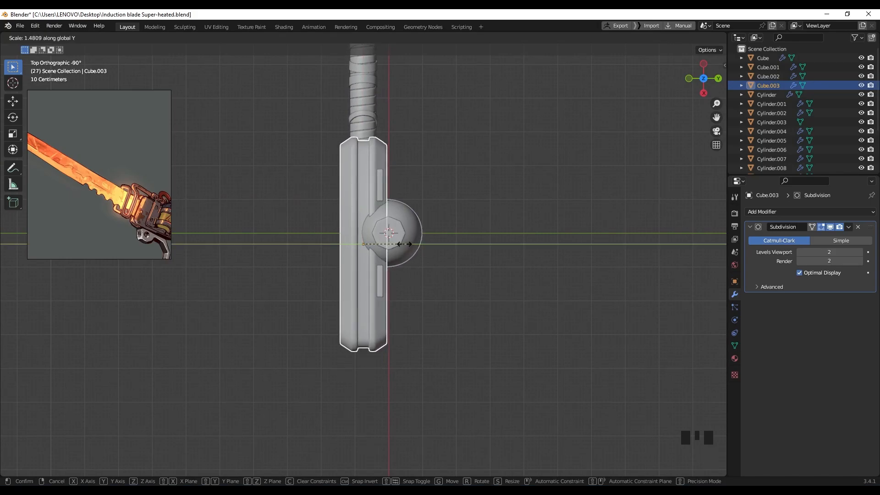
pyautogui.click(401, 244)
# Step: Slim the main body by scaling it to about 0.785 along Y
pyautogui.scroll(-2, 392, 245)
pyautogui.moveTo(392, 246); pyautogui.dragTo(393, 285, button='middle')
pyautogui.scroll(2, 393, 284)
pyautogui.press('s')
pyautogui.press('x')
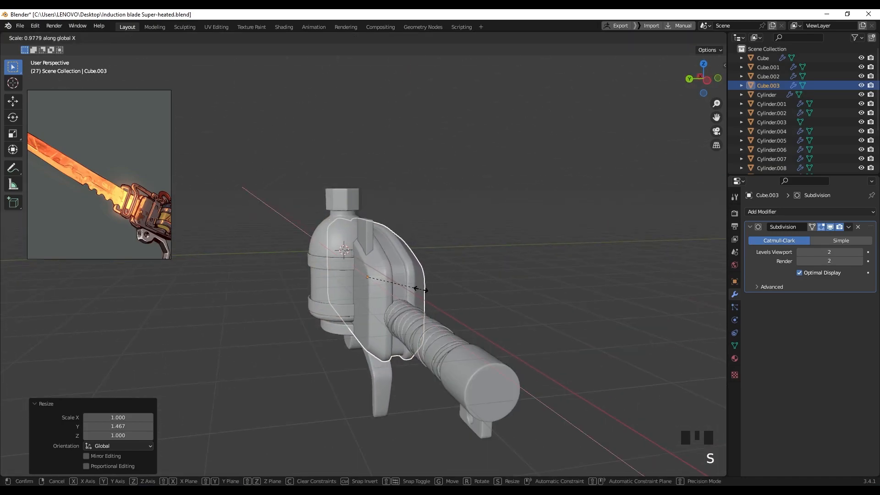
pyautogui.press('y')
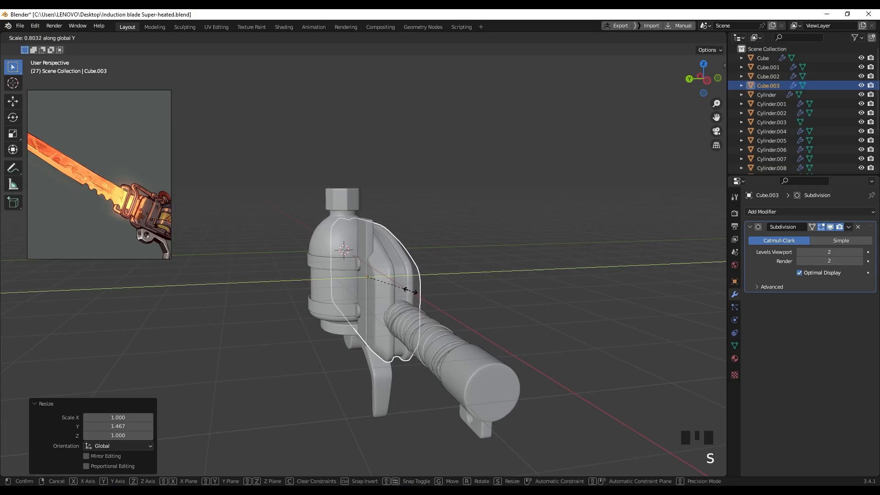
pyautogui.click(405, 288)
# Step: Select the main body, handle parts and trigger together and shift them slightly in the top view, using wireframe display
pyautogui.moveTo(405, 288); pyautogui.dragTo(524, 310, button='middle')
pyautogui.scroll(6, 408, 168)
pyautogui.keyDown('shift'); pyautogui.moveTo(408, 168); pyautogui.dragTo(399, 291, button='middle'); pyautogui.keyUp('shift')
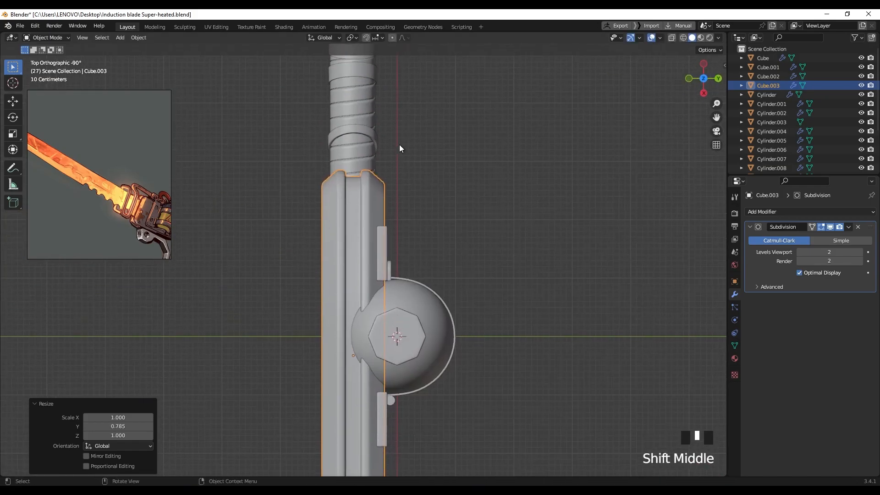
pyautogui.keyDown('shift'); pyautogui.moveTo(400, 141); pyautogui.dragTo(405, 215, button='middle'); pyautogui.keyUp('shift')
pyautogui.keyDown('shift'); pyautogui.moveTo(403, 118); pyautogui.dragTo(316, 255); pyautogui.keyUp('shift')
pyautogui.moveTo(402, 248); pyautogui.dragTo(395, 293, button='middle')
pyautogui.keyDown('shift'); pyautogui.click(510, 315); pyautogui.keyUp('shift')
pyautogui.scroll(2, 408, 244)
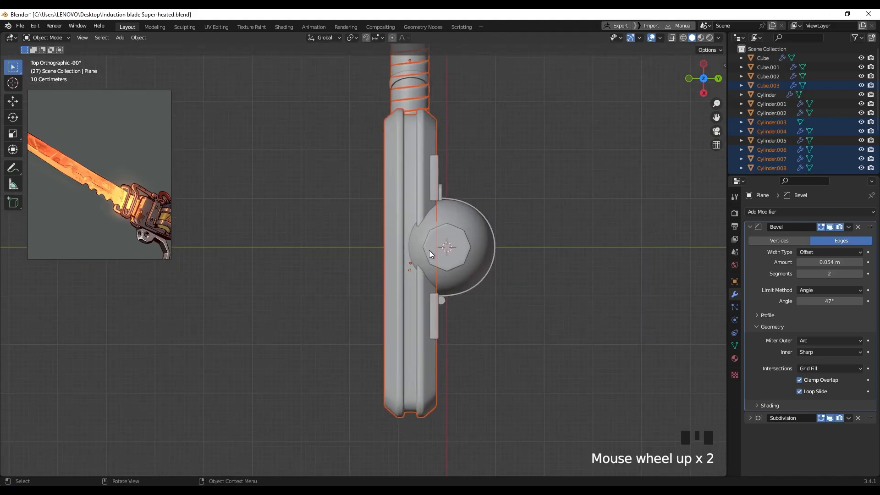
pyautogui.keyDown('shift'); pyautogui.moveTo(428, 252); pyautogui.dragTo(383, 252, button='middle'); pyautogui.keyUp('shift')
pyautogui.press('z')
pyautogui.click(362, 260)
pyautogui.press('g')
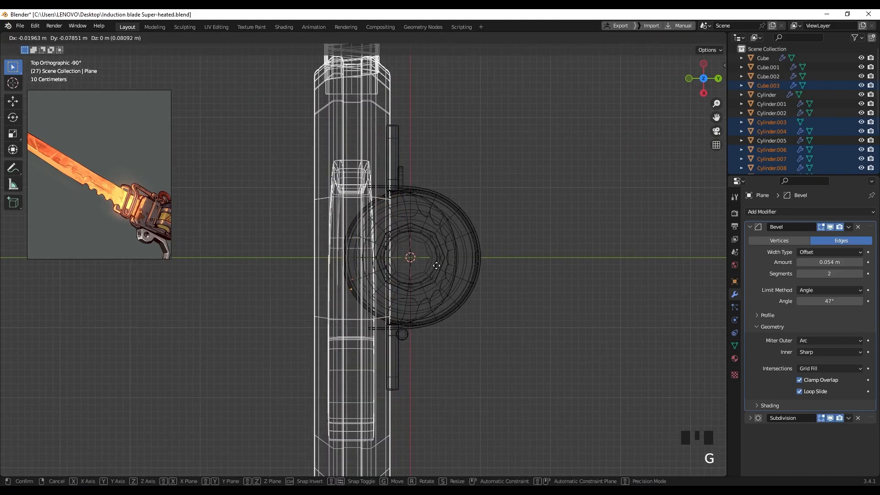
pyautogui.click(447, 265)
# Step: Save the Blender file
pyautogui.scroll(-2, 403, 274)
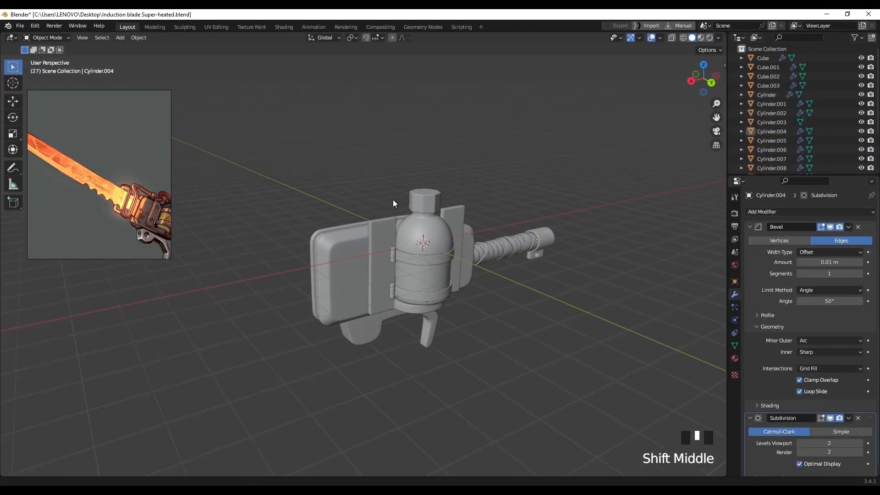
pyautogui.moveTo(392, 200); pyautogui.dragTo(410, 215, button='middle')
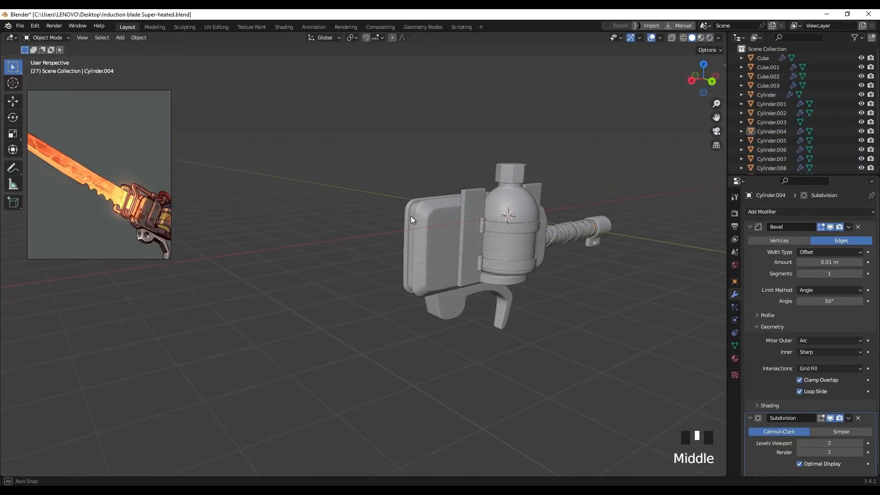
pyautogui.hotkey('ctrl', 's')
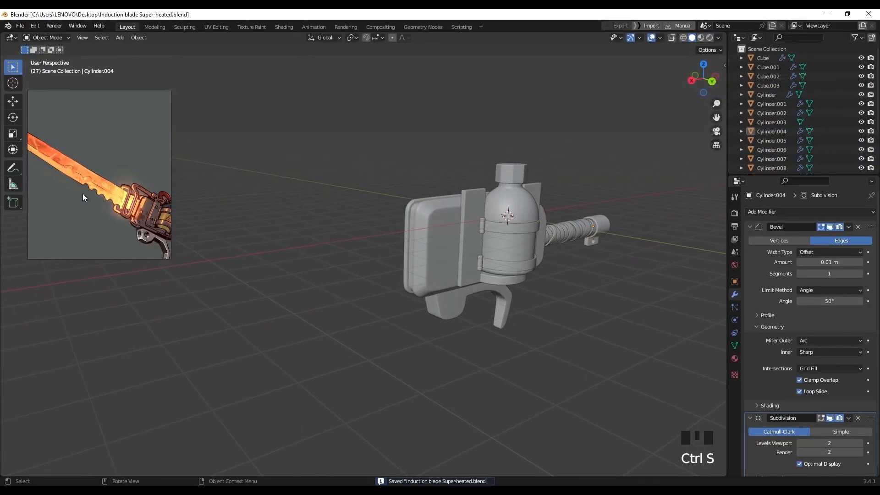
# Step: Add a cube and move it to the blade end of the main body in the back view
pyautogui.moveTo(403, 271); pyautogui.dragTo(384, 260, button='middle')
pyautogui.hotkey('shift', 'a')
pyautogui.moveTo(384, 259)
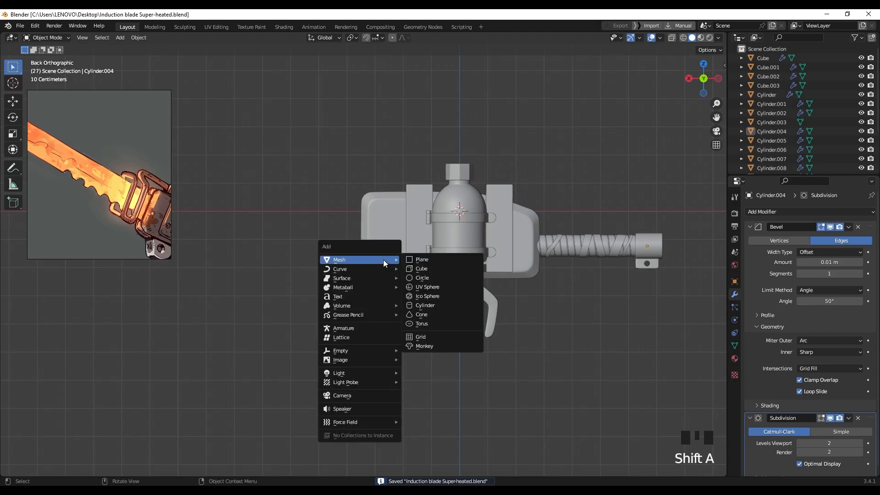
pyautogui.click(435, 268)
pyautogui.press('g')
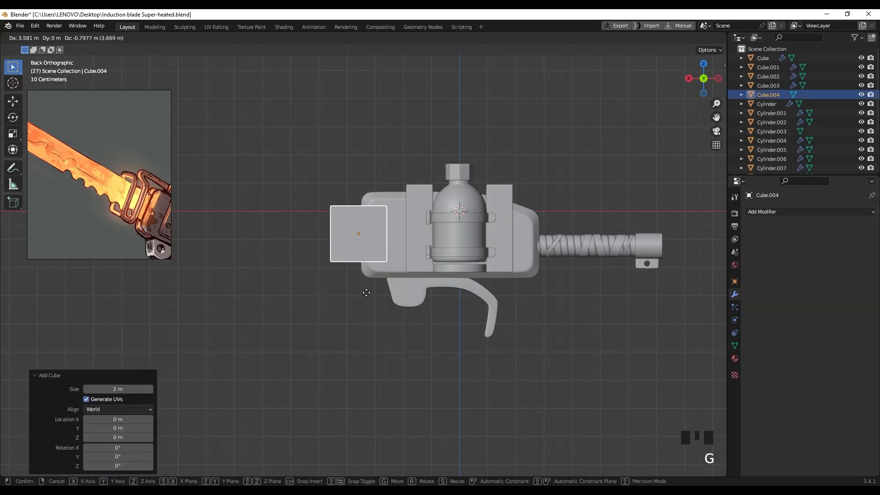
pyautogui.click(366, 292)
# Step: Move the cube about -0.83 m along Y in the top view to align it with the main body
pyautogui.scroll(-3, 405, 280)
pyautogui.keyDown('shift'); pyautogui.moveTo(405, 281); pyautogui.dragTo(561, 314, button='middle'); pyautogui.keyUp('shift')
pyautogui.keyDown('shift'); pyautogui.moveTo(504, 224); pyautogui.dragTo(500, 305, button='middle'); pyautogui.keyUp('shift')
pyautogui.scroll(3, 499, 305)
pyautogui.keyDown('shift'); pyautogui.moveTo(499, 305); pyautogui.dragTo(558, 275, button='middle'); pyautogui.keyUp('shift')
pyautogui.press('g')
pyautogui.click(522, 275)
pyautogui.scroll(2, 477, 271)
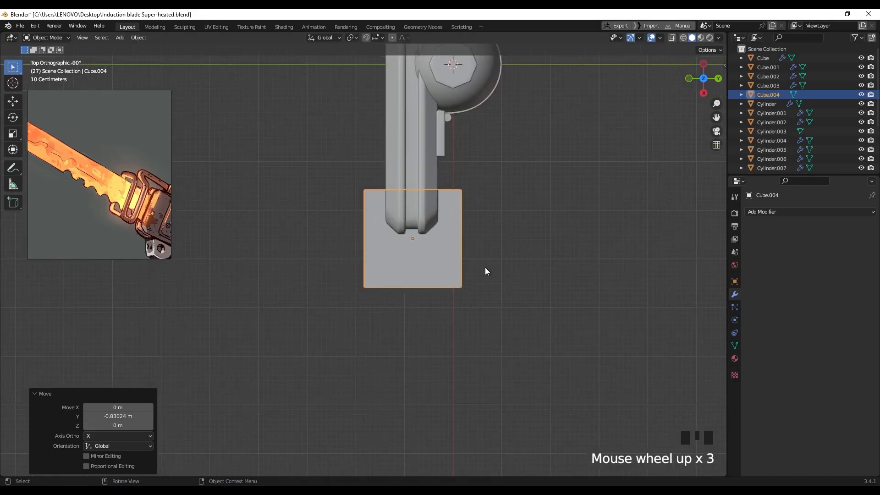
# Step: Thin the cube by scaling it to 0.110 along Y and shift it slightly along Y into the body's central gap
pyautogui.press('s')
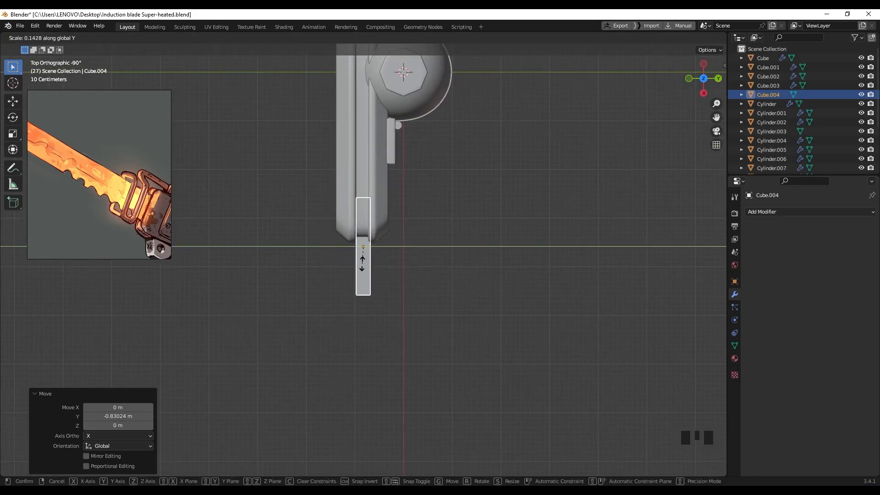
pyautogui.click(366, 261)
pyautogui.scroll(8, 385, 255)
pyautogui.keyDown('shift'); pyautogui.moveTo(397, 256); pyautogui.dragTo(440, 296, button='middle'); pyautogui.keyUp('shift')
pyautogui.press('g')
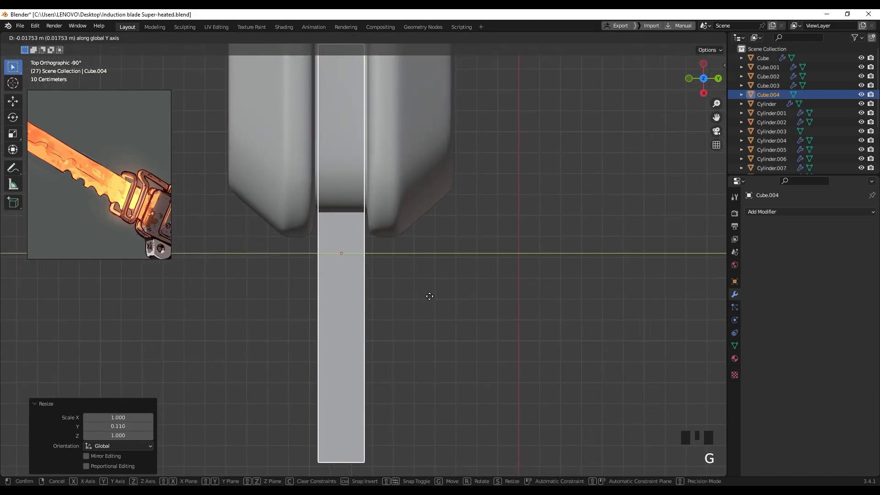
pyautogui.click(429, 299)
# Step: Apply the cube's scale and switch to wireframe display
pyautogui.scroll(-10, 431, 287)
pyautogui.moveTo(426, 280); pyautogui.dragTo(359, 209, button='middle')
pyautogui.hotkey('ctrl', 'a')
pyautogui.click(354, 192)
pyautogui.scroll(-4, 387, 228)
pyautogui.press('z')
pyautogui.click(339, 214)
# Step: Widen the reference window to show the whole sword, and extend the cube's outer end vertices about 15 m along X for the blade length
pyautogui.keyDown('shift'); pyautogui.moveTo(410, 224); pyautogui.dragTo(400, 232, button='middle'); pyautogui.keyUp('shift')
pyautogui.press('1')
pyautogui.moveTo(438, 199); pyautogui.dragTo(455, 269)
pyautogui.press('Tab')
pyautogui.moveTo(438, 211); pyautogui.dragTo(460, 274)
pyautogui.scroll(-3, 112, 168)
pyautogui.moveTo(89, 173); pyautogui.dragTo(137, 196, button='middle')
pyautogui.scroll(-4, 133, 197)
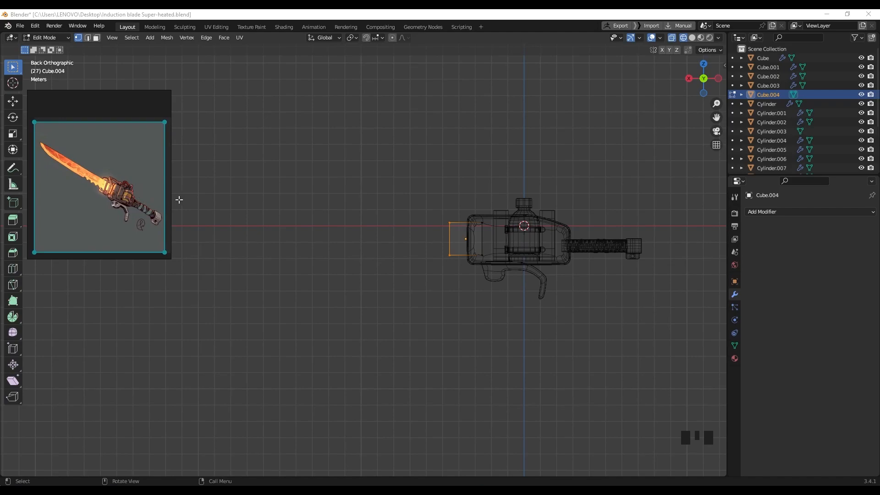
pyautogui.moveTo(171, 199); pyautogui.dragTo(219, 202)
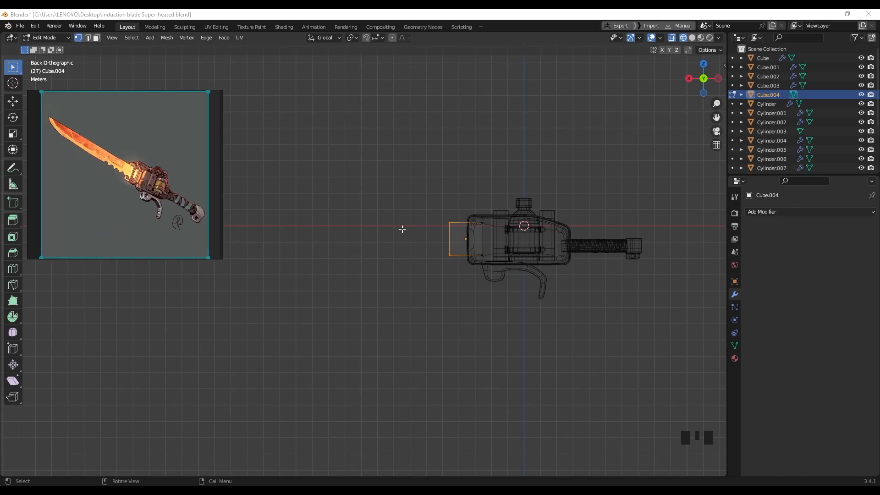
pyautogui.scroll(-3, 445, 236)
pyautogui.keyDown('shift'); pyautogui.moveTo(464, 212); pyautogui.dragTo(514, 287, button='middle'); pyautogui.keyUp('shift')
pyautogui.press('g')
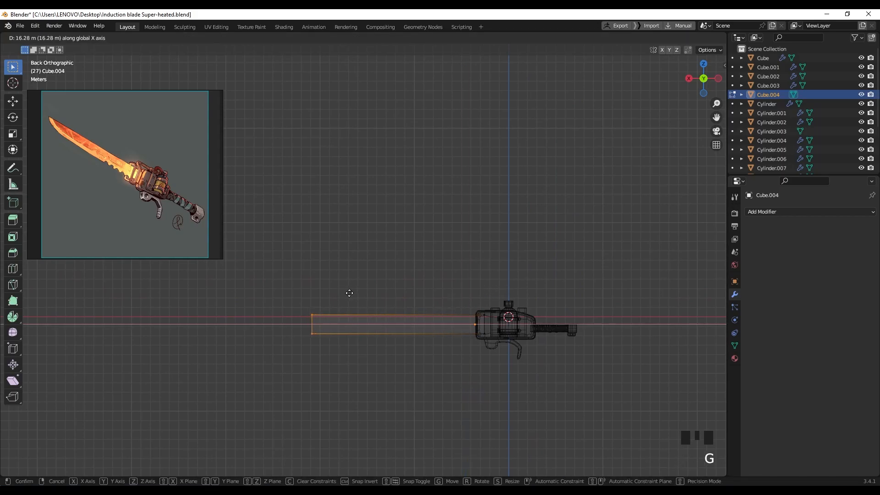
pyautogui.click(359, 293)
# Step: Slant the blade tip by moving its lower corner vertices about -2.6 m along X, following the reference tip
pyautogui.scroll(3, 446, 315)
pyautogui.keyDown('shift'); pyautogui.moveTo(446, 314); pyautogui.dragTo(478, 220, button='middle'); pyautogui.keyUp('shift')
pyautogui.click(428, 220)
pyautogui.scroll(4, 117, 161)
pyautogui.scroll(2, 145, 180)
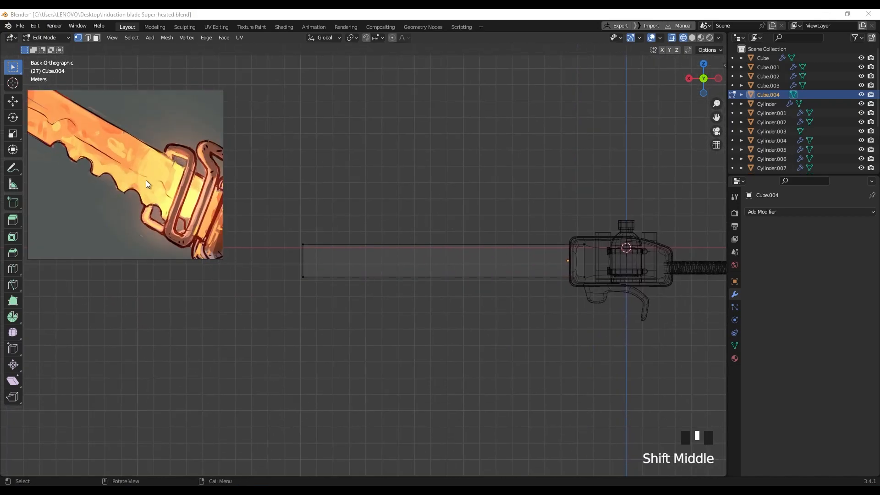
pyautogui.scroll(-1, 144, 180)
pyautogui.moveTo(34, 128); pyautogui.dragTo(132, 195, button='middle')
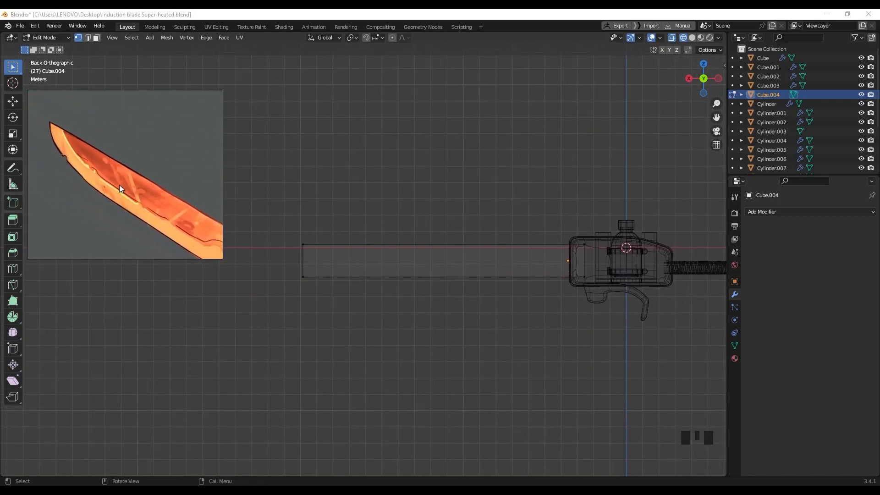
pyautogui.scroll(2, 308, 269)
pyautogui.click(326, 292)
pyautogui.press('g')
pyautogui.press('x')
pyautogui.click(420, 294)
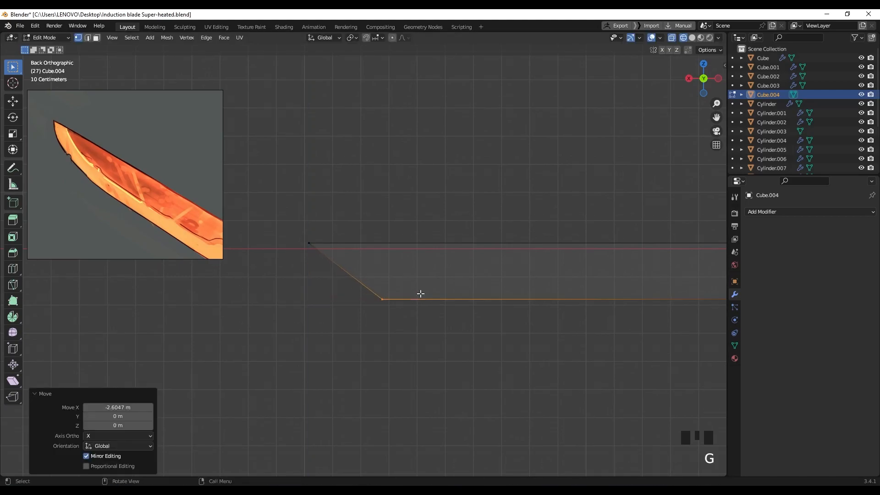
# Step: Bevel the blade tip's lower corner with two segments to round its curve
pyautogui.hotkey('ctrl', 'b')
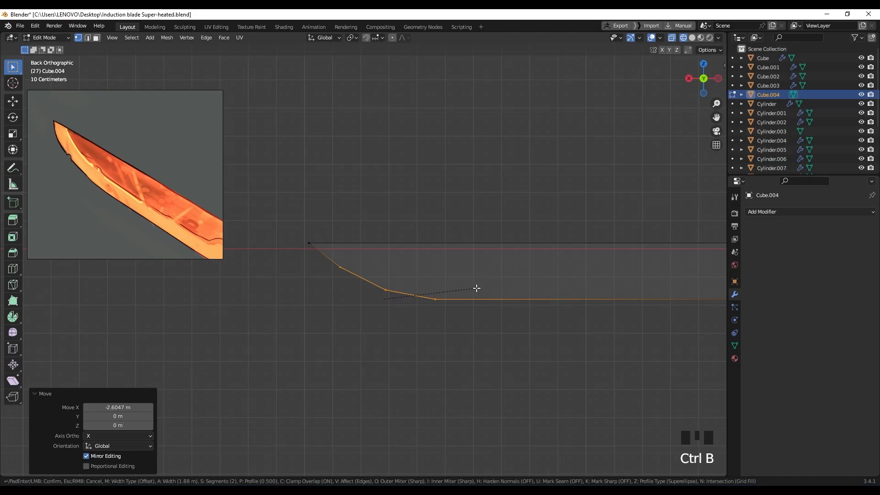
pyautogui.click(468, 289)
pyautogui.moveTo(467, 288)
pyautogui.mouseDown(button='middle')
pyautogui.moveTo(412, 281)
pyautogui.moveTo(472, 216)
pyautogui.moveTo(393, 262)
pyautogui.moveTo(383, 278)
pyautogui.moveTo(393, 286)
pyautogui.moveTo(451, 267)
pyautogui.moveTo(396, 273)
pyautogui.moveTo(548, 256)
pyautogui.moveTo(440, 289)
pyautogui.moveTo(421, 282)
pyautogui.moveTo(451, 284)
pyautogui.mouseUp(button='middle')
# Step: Inset the blade's side faces by about 0.36 m
pyautogui.press('3')
pyautogui.click(404, 277)
pyautogui.scroll(-1, 404, 278)
pyautogui.press('i')
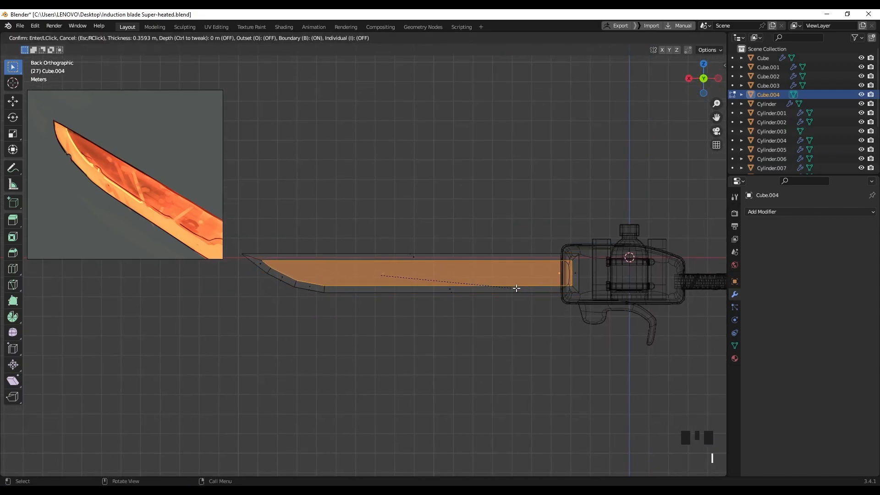
pyautogui.click(515, 288)
# Step: Add one loop cut across the blade's upper border and slide it close to the tip with a factor of about 0.902
pyautogui.moveTo(376, 277)
pyautogui.keyDown('shift'); pyautogui.mouseDown(button='middle')
pyautogui.moveTo(525, 302)
pyautogui.moveTo(259, 226)
pyautogui.moveTo(285, 255)
pyautogui.moveTo(390, 281)
pyautogui.mouseUp(button='middle'); pyautogui.keyUp('shift')
pyautogui.scroll(3, 293, 258)
pyautogui.scroll(3, 293, 257)
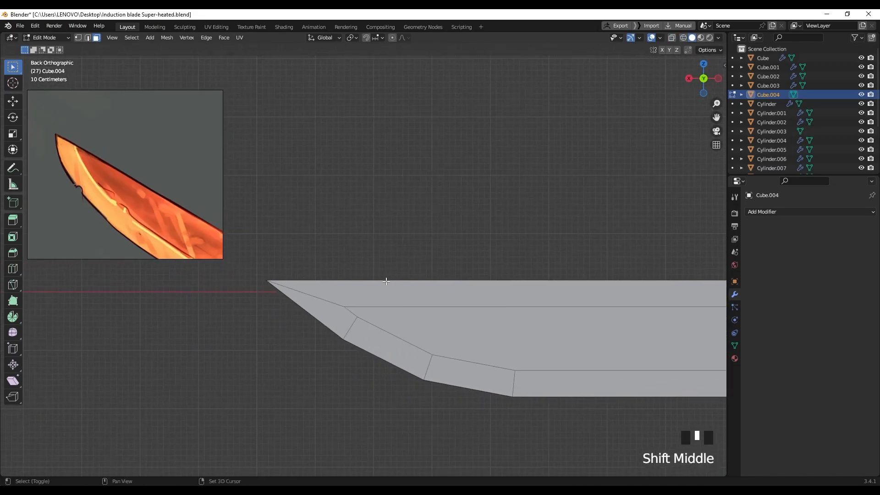
pyautogui.hotkey('ctrl', 'r')
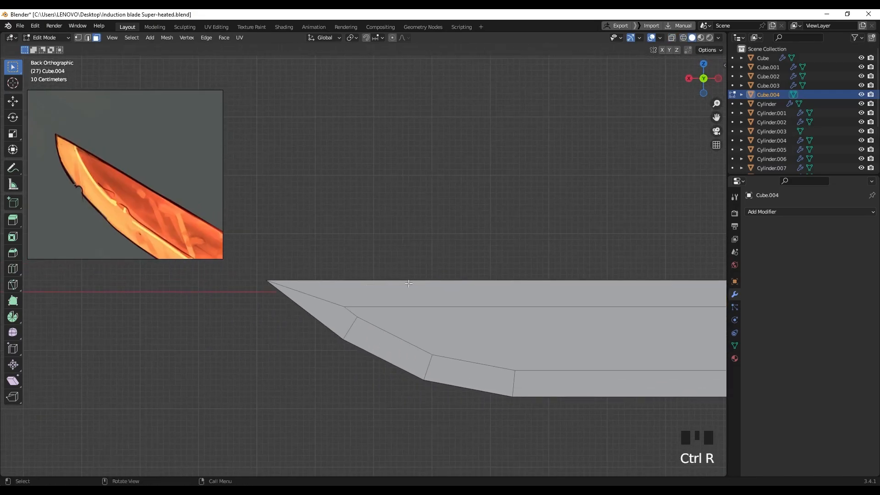
pyautogui.scroll(-5, 409, 282)
pyautogui.hotkey('ctrl', 'r')
pyautogui.click(508, 273)
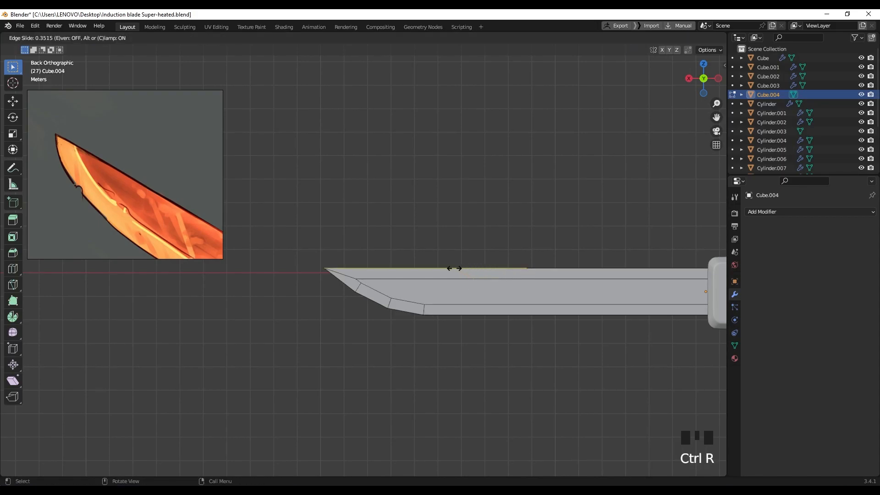
pyautogui.click(346, 266)
pyautogui.scroll(5, 347, 267)
pyautogui.keyDown('shift'); pyautogui.moveTo(347, 267); pyautogui.dragTo(367, 207, button='middle'); pyautogui.keyUp('shift')
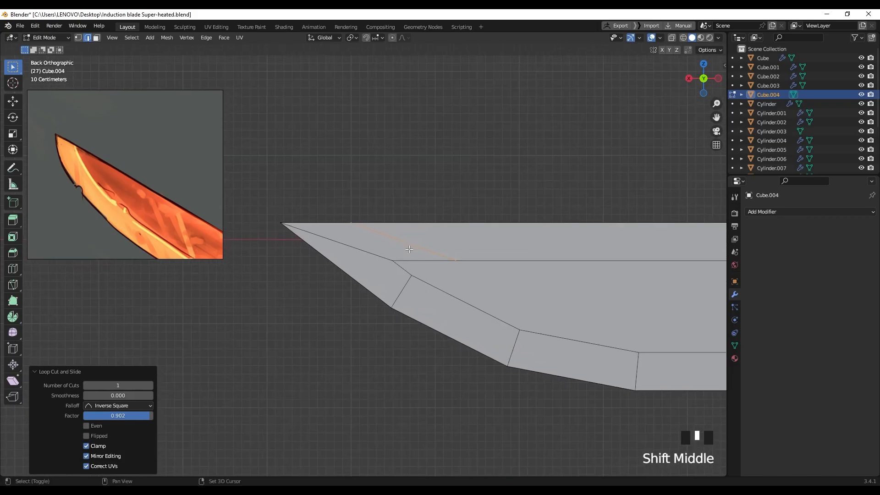
# Step: Straighten the new loop cut by scaling it to 0 along X, and shift it along X toward the inset's tip corner
pyautogui.press('s')
pyautogui.press('x')
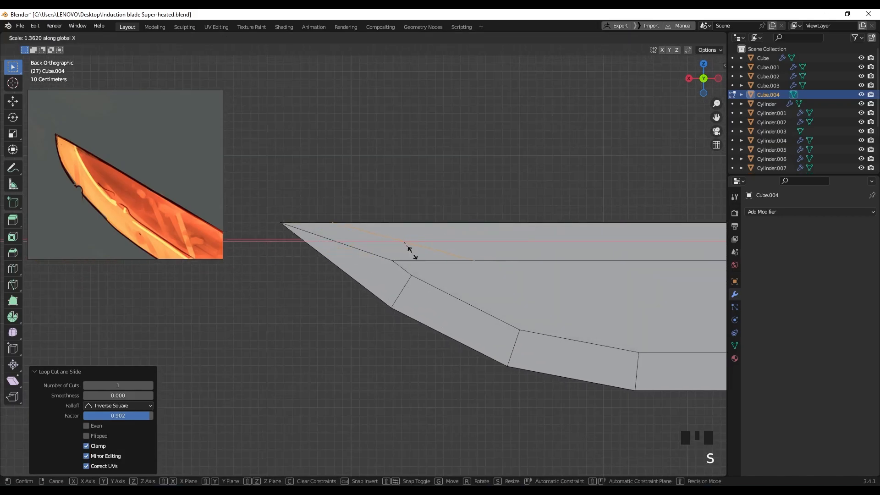
pyautogui.click(408, 250)
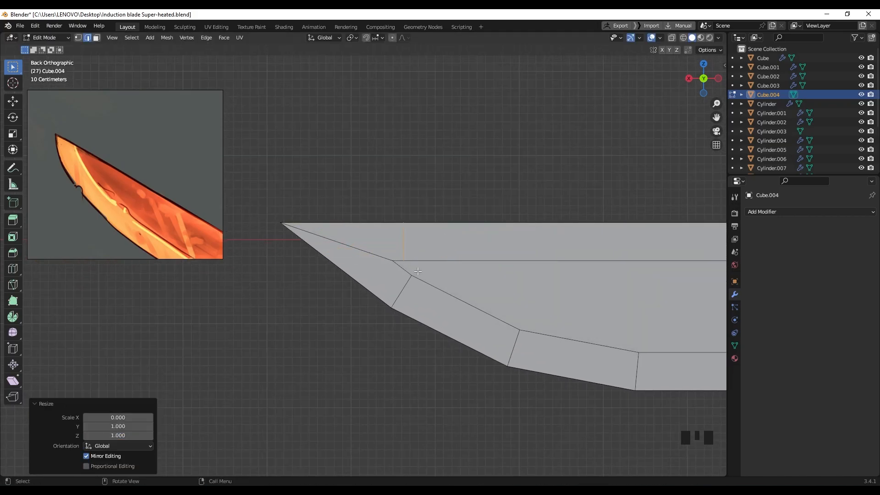
pyautogui.scroll(3, 418, 271)
pyautogui.keyDown('shift'); pyautogui.moveTo(418, 270); pyautogui.dragTo(422, 264, button='middle'); pyautogui.keyUp('shift')
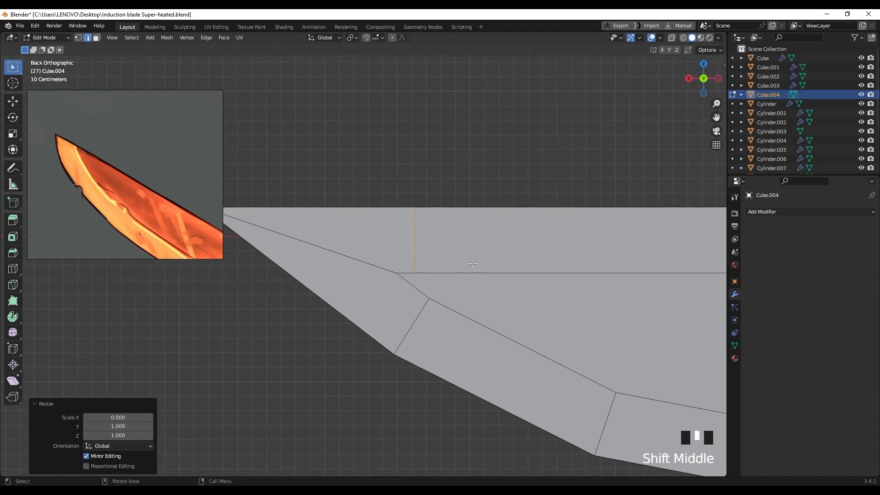
pyautogui.press('g')
pyautogui.press('x')
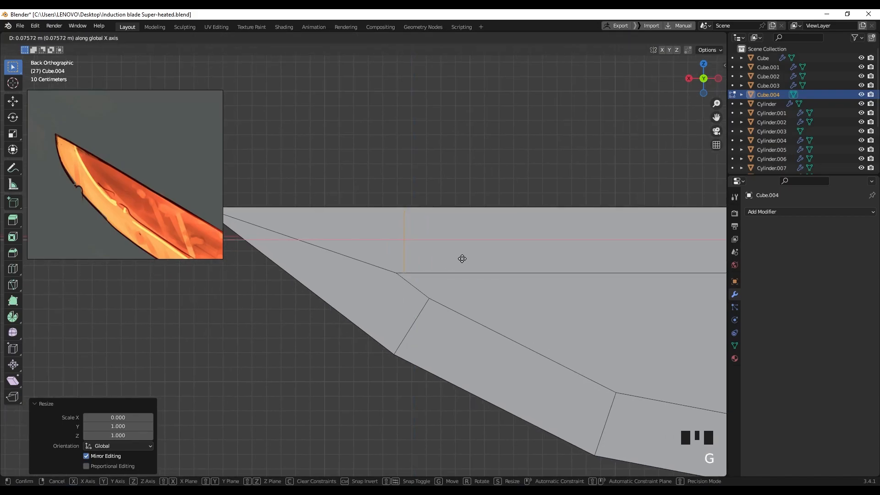
pyautogui.click(462, 257)
# Step: Merge the loop cut's lower vertices into the neighbouring inset corner vertices with At Last, on both sides of the blade
pyautogui.scroll(4, 438, 270)
pyautogui.keyDown('shift'); pyautogui.moveTo(419, 279); pyautogui.dragTo(424, 283, button='middle'); pyautogui.keyUp('shift')
pyautogui.press('z')
pyautogui.scroll(2, 435, 306)
pyautogui.moveTo(483, 295)
pyautogui.keyDown('shift'); pyautogui.mouseDown(button='middle')
pyautogui.moveTo(444, 271)
pyautogui.moveTo(393, 315)
pyautogui.mouseUp(button='middle'); pyautogui.keyUp('shift')
pyautogui.press('1')
pyautogui.click(393, 317)
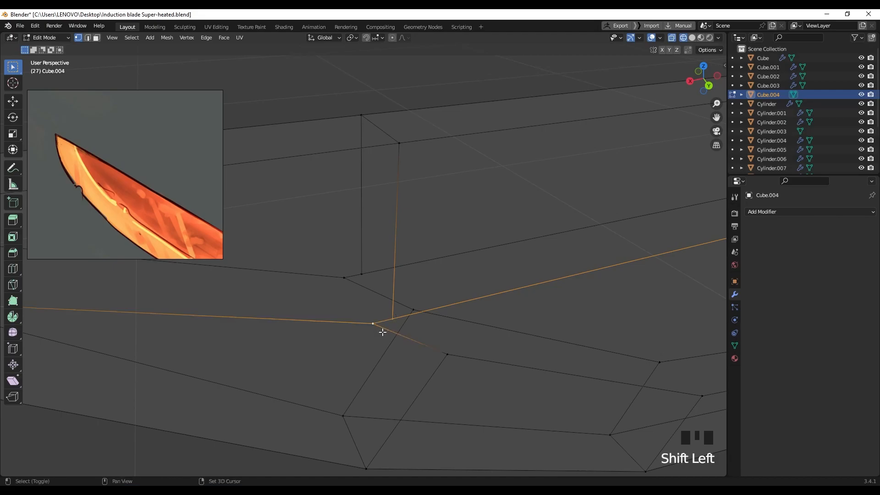
pyautogui.press('m')
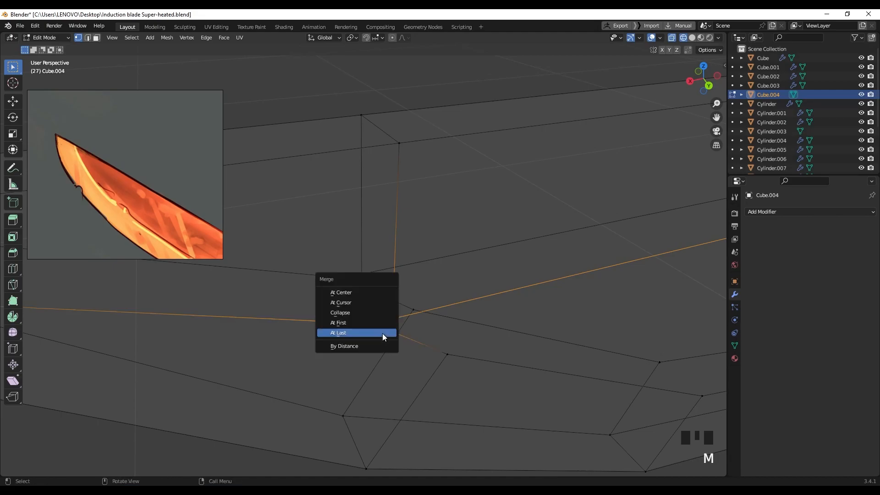
pyautogui.click(359, 333)
pyautogui.click(358, 281)
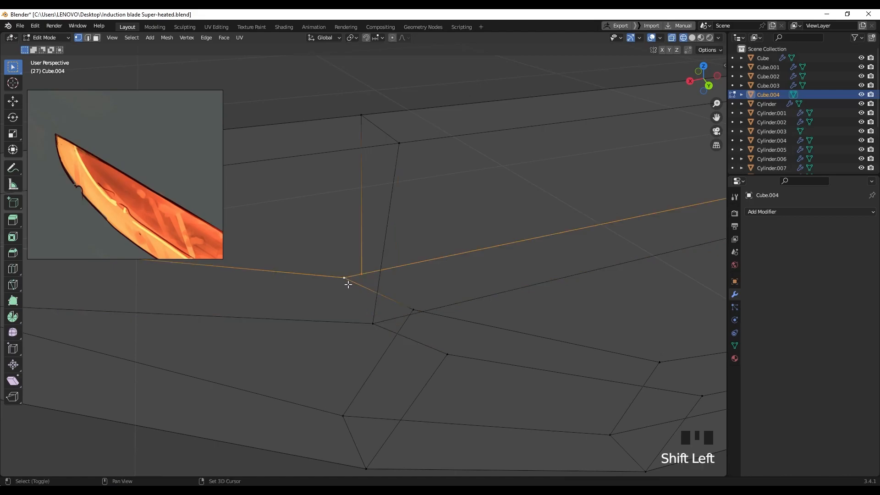
# Step: Move the loop cut's upper vertices about 0.71 m along X toward the blade tip
pyautogui.moveTo(383, 276); pyautogui.dragTo(499, 252, button='middle')
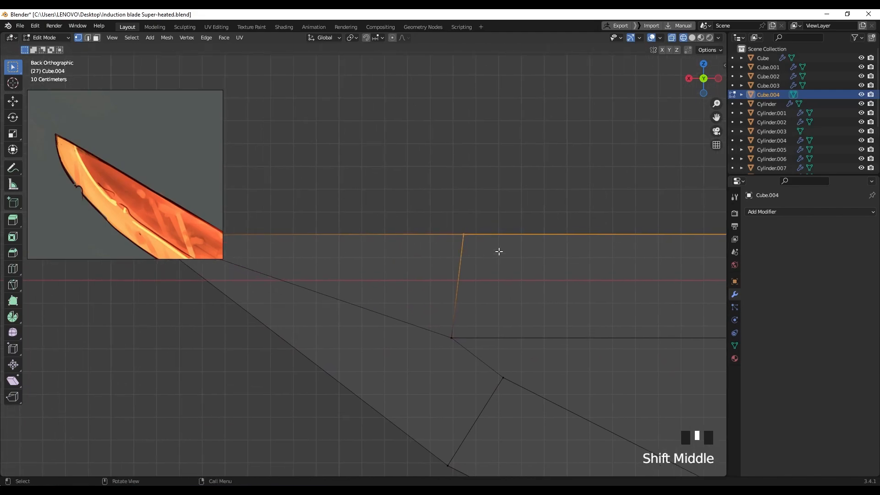
pyautogui.press('g')
pyautogui.press('x')
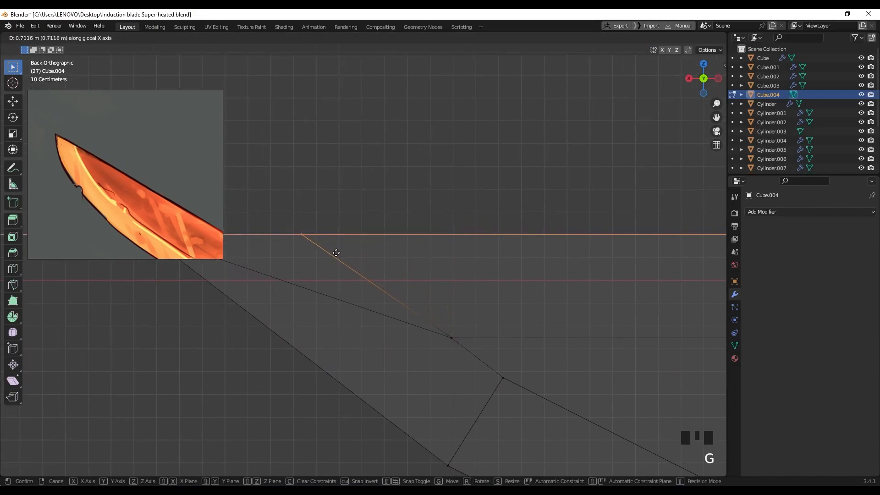
pyautogui.click(336, 253)
# Step: Dissolve the diagonal edges running from the blade tip to the inset corners
pyautogui.keyDown('shift'); pyautogui.moveTo(362, 259); pyautogui.dragTo(489, 301, button='middle'); pyautogui.keyUp('shift')
pyautogui.click(374, 278)
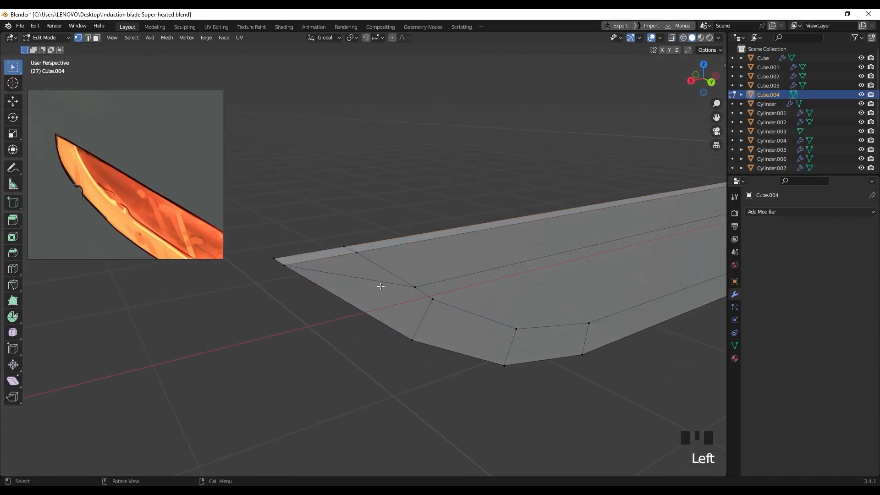
pyautogui.moveTo(342, 284); pyautogui.dragTo(379, 291, button='middle')
pyautogui.press('x')
pyautogui.click(402, 329)
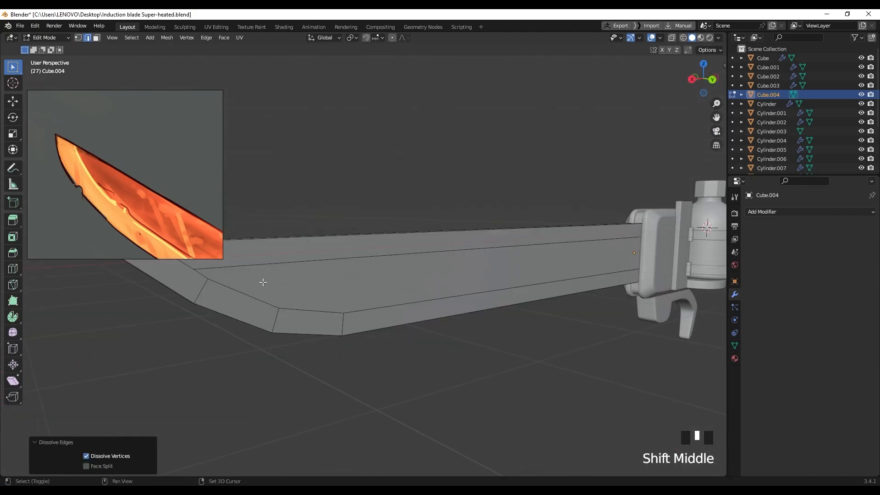
pyautogui.scroll(2, 262, 282)
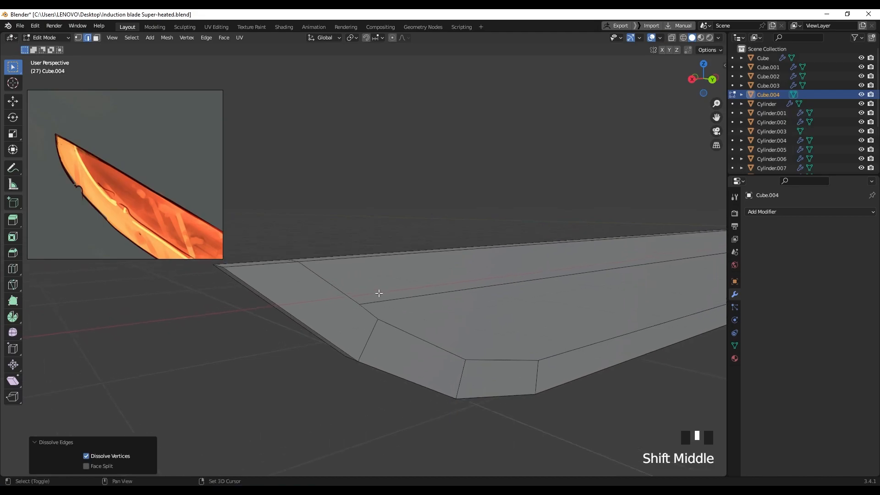
# Step: Merge the two closely spaced inset vertices near the blade tip on each side
pyautogui.press('1')
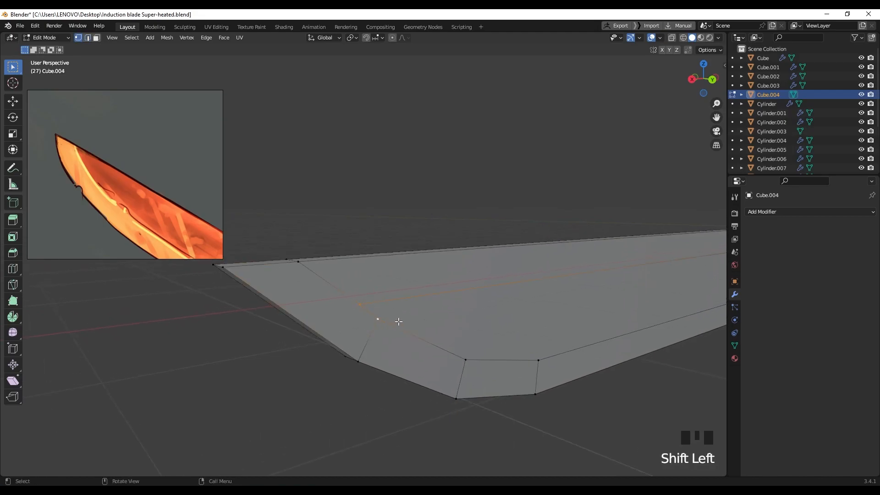
pyautogui.press('m')
pyautogui.click(398, 323)
pyautogui.moveTo(399, 320); pyautogui.dragTo(547, 299, button='middle')
pyautogui.click(319, 323)
# Step: Isolate the blade in local view
pyautogui.press('KP_Divide')
pyautogui.moveTo(357, 274); pyautogui.dragTo(398, 267, button='middle')
pyautogui.keyDown('shift'); pyautogui.moveTo(216, 252); pyautogui.dragTo(302, 240, button='middle'); pyautogui.keyUp('shift')
pyautogui.scroll(2, 403, 270)
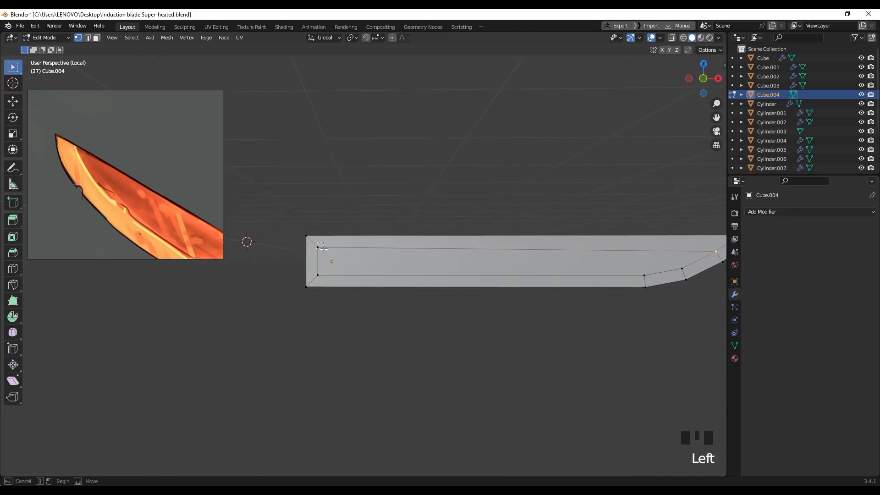
# Step: Lower the inset's upper vertices at the blade's base by about 0.11 m along Z, using wireframe display
pyautogui.moveTo(323, 248); pyautogui.dragTo(323, 249)
pyautogui.press('z')
pyautogui.scroll(2, 344, 258)
pyautogui.keyDown('shift'); pyautogui.moveTo(365, 263); pyautogui.dragTo(410, 285, button='middle'); pyautogui.keyUp('shift')
pyautogui.keyDown('alt'); pyautogui.moveTo(410, 285); pyautogui.dragTo(367, 273, button='middle'); pyautogui.keyUp('alt')
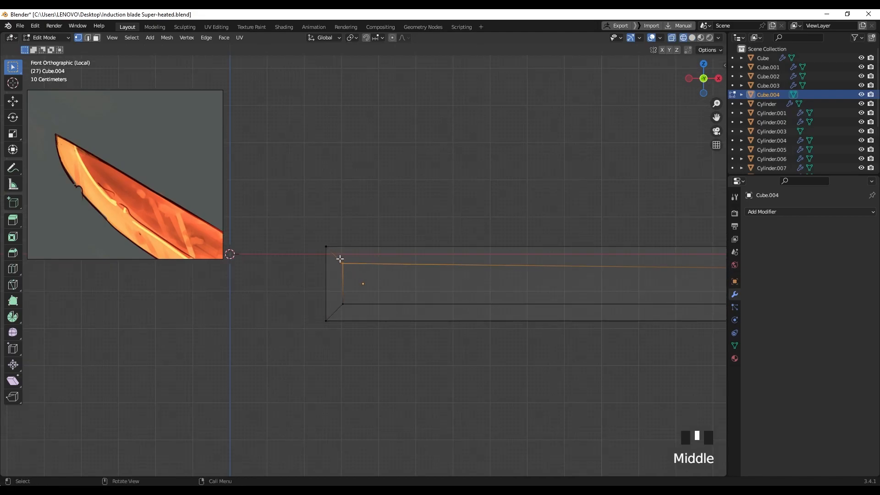
pyautogui.moveTo(359, 270); pyautogui.dragTo(358, 271)
pyautogui.scroll(-2, 359, 271)
pyautogui.keyDown('shift'); pyautogui.moveTo(402, 277); pyautogui.dragTo(361, 289, button='middle'); pyautogui.keyUp('shift')
pyautogui.press('g')
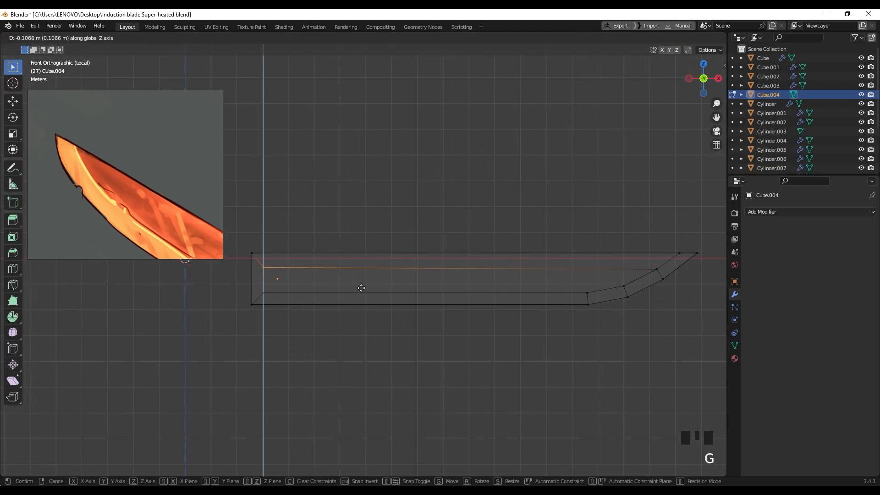
pyautogui.click(361, 288)
# Step: Level the inset's upper edge by scaling its base and tip vertices to 0 along Z, and return to solid display
pyautogui.keyDown('shift'); pyautogui.click(655, 267); pyautogui.keyUp('shift')
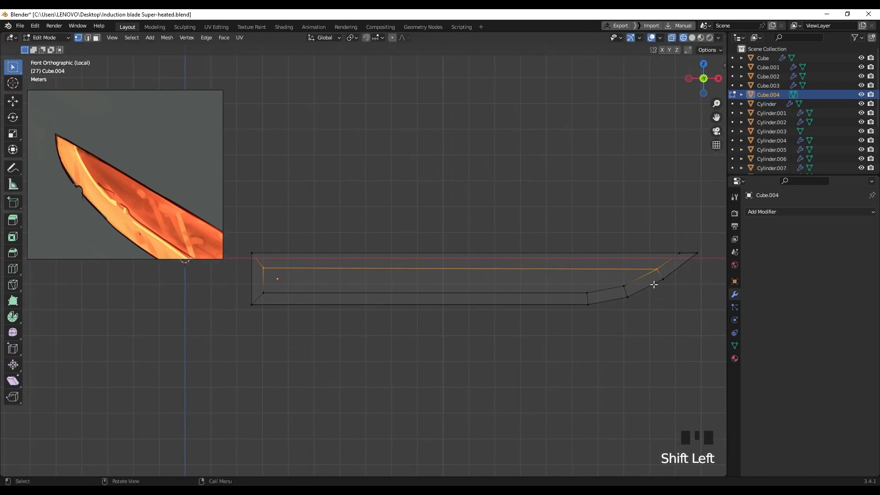
pyautogui.press('s')
pyautogui.moveTo(655, 268); pyautogui.dragTo(658, 282, button='middle')
pyautogui.click(659, 280)
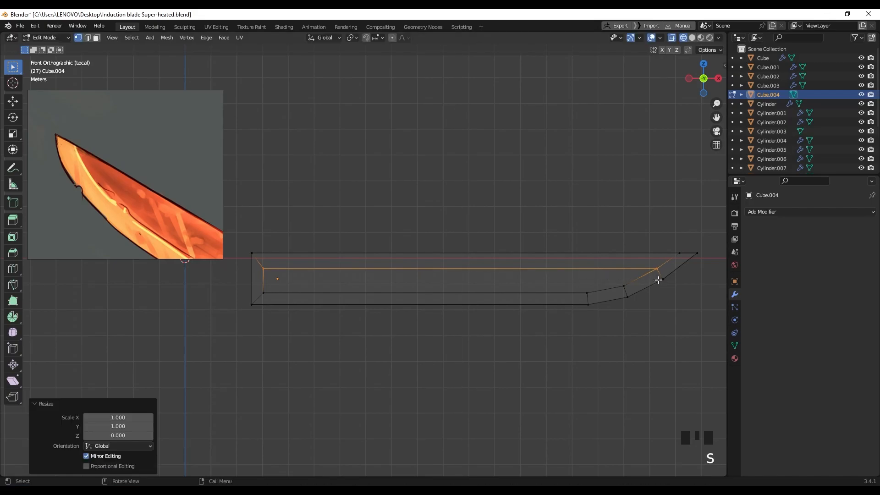
pyautogui.press('z')
# Step: Examine the blade's base end and compare it with the serrated part of the reference blade
pyautogui.moveTo(475, 280)
pyautogui.mouseDown(button='middle')
pyautogui.moveTo(339, 282)
pyautogui.moveTo(469, 309)
pyautogui.moveTo(479, 334)
pyautogui.moveTo(489, 336)
pyautogui.moveTo(458, 324)
pyautogui.moveTo(490, 317)
pyautogui.moveTo(350, 310)
pyautogui.moveTo(367, 307)
pyautogui.moveTo(363, 295)
pyautogui.moveTo(477, 335)
pyautogui.mouseUp(button='middle')
pyautogui.scroll(5, 477, 336)
pyautogui.keyDown('shift'); pyautogui.moveTo(436, 314); pyautogui.dragTo(284, 236, button='middle'); pyautogui.keyUp('shift')
pyautogui.doubleClick(471, 290)
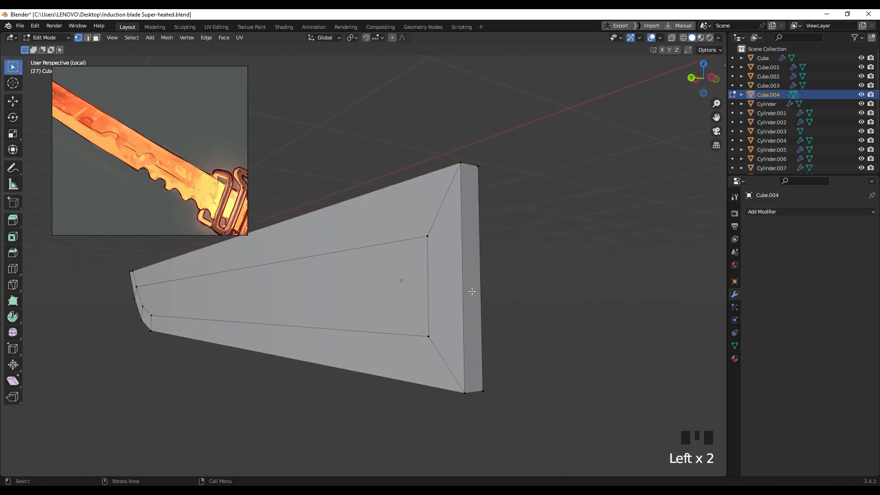
# Step: Delete the faces closing the wide base end of the blade
pyautogui.moveTo(453, 303); pyautogui.dragTo(453, 303)
pyautogui.moveTo(453, 303); pyautogui.dragTo(502, 331, button='middle')
pyautogui.press('x')
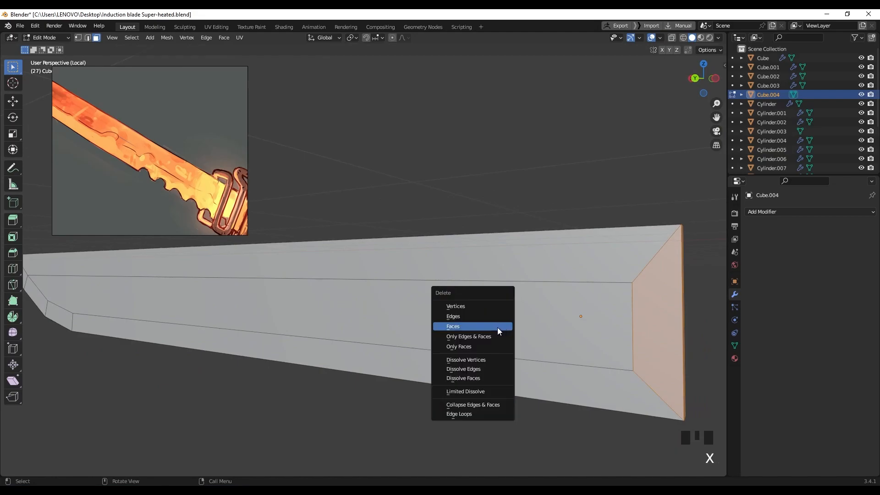
pyautogui.click(499, 331)
# Step: In wireframe view, flatten the blade's open base end by scaling its vertices to 0 along X
pyautogui.scroll(-2, 674, 246)
pyautogui.keyDown('shift'); pyautogui.moveTo(674, 246); pyautogui.dragTo(515, 315, button='middle'); pyautogui.keyUp('shift')
pyautogui.moveTo(458, 236)
pyautogui.mouseDown()
pyautogui.moveTo(507, 354)
pyautogui.moveTo(515, 350)
pyautogui.mouseUp()
pyautogui.moveTo(515, 349); pyautogui.dragTo(542, 348, button='middle')
pyautogui.press('z')
pyautogui.click(454, 323)
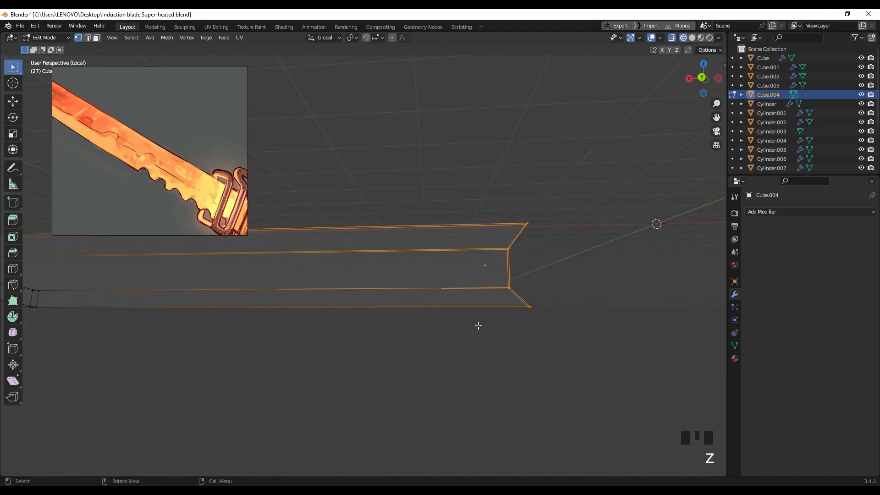
pyautogui.moveTo(511, 321); pyautogui.dragTo(511, 321, button='middle')
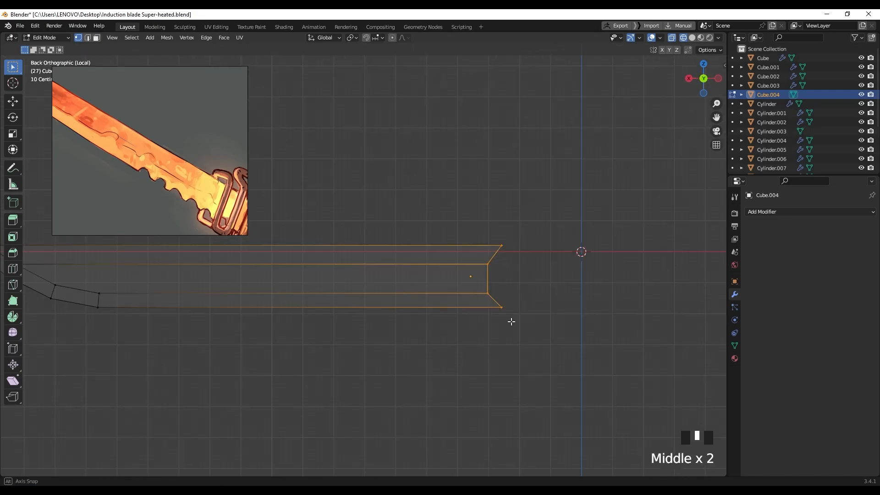
pyautogui.press('s')
pyautogui.press('x')
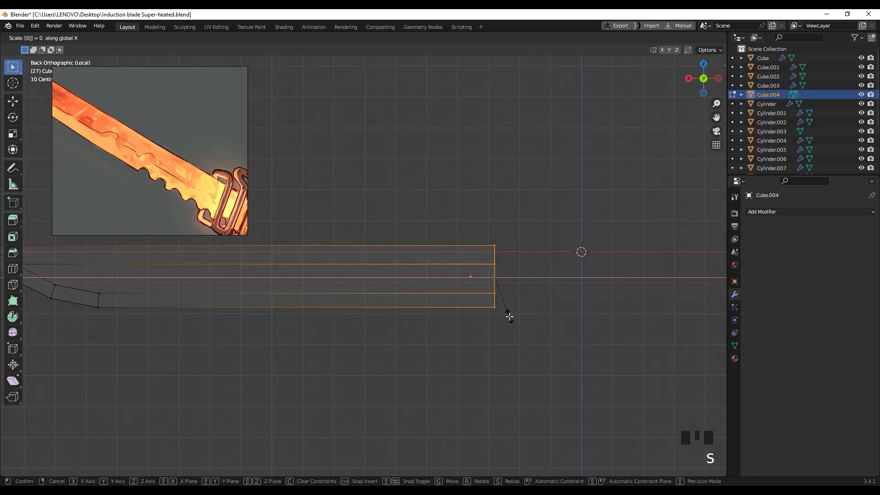
pyautogui.click(509, 316)
# Step: Move the base-end vertices 11.811 m along X toward the tip and extrude them -13.214 m along X
pyautogui.moveTo(510, 314)
pyautogui.mouseDown(button='middle')
pyautogui.moveTo(489, 314)
pyautogui.moveTo(498, 314)
pyautogui.mouseUp(button='middle')
pyautogui.keyDown('shift'); pyautogui.moveTo(444, 337); pyautogui.dragTo(514, 356, button='middle'); pyautogui.keyUp('shift')
pyautogui.press('g')
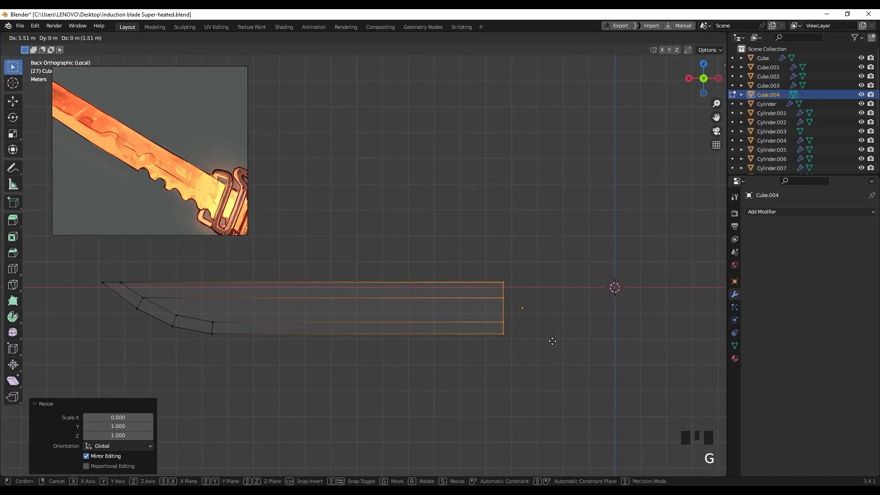
pyautogui.click(299, 326)
pyautogui.press('e')
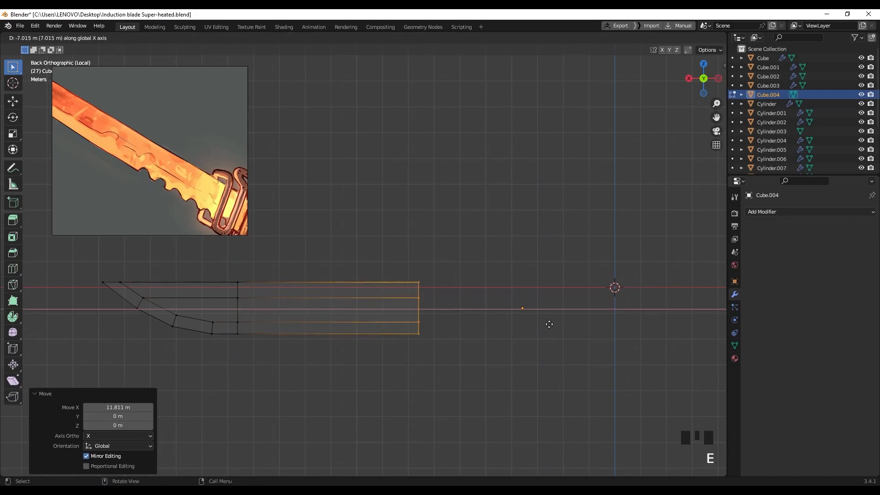
pyautogui.click(652, 321)
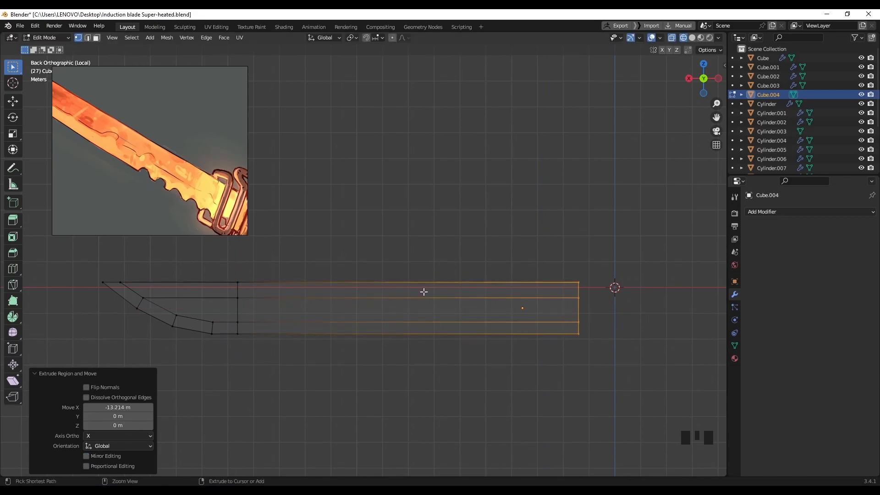
pyautogui.hotkey('ctrl', 'r')
pyautogui.scroll(5, 414, 288)
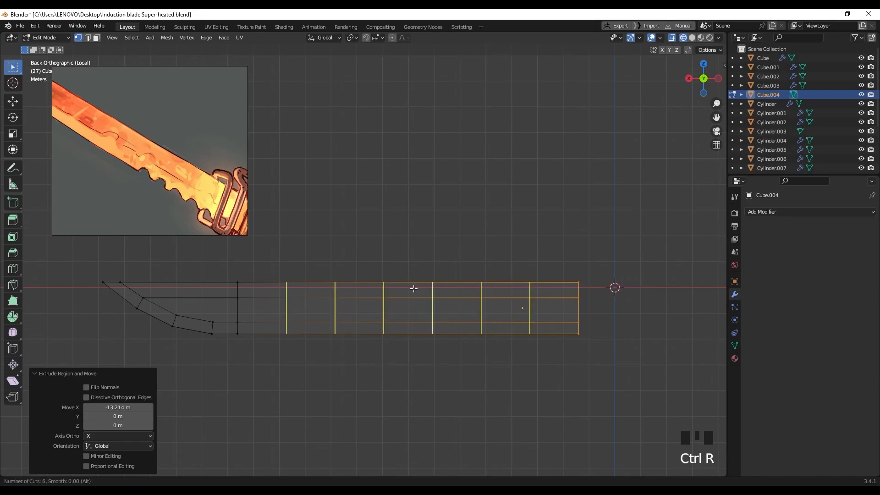
pyautogui.rightClick(412, 288)
pyautogui.moveTo(405, 321); pyautogui.dragTo(443, 329, button='middle')
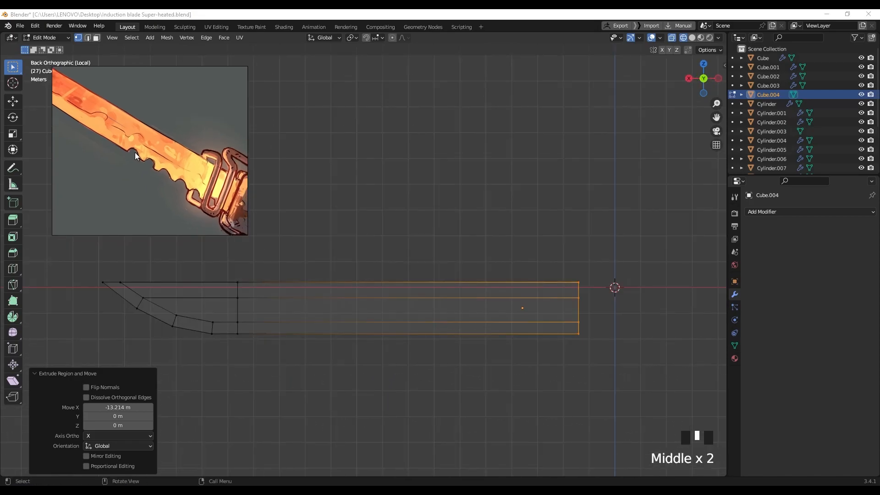
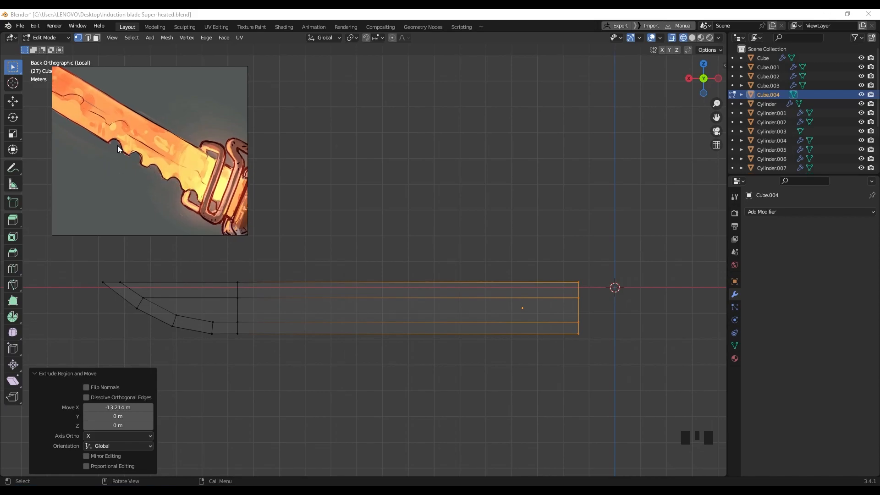
# Step: Add one loop cut across the extruded blade section, slid slightly from its middle toward the base
pyautogui.keyDown('shift'); pyautogui.moveTo(402, 302); pyautogui.dragTo(387, 298, button='middle'); pyautogui.keyUp('shift')
pyautogui.hotkey('ctrl', 'r')
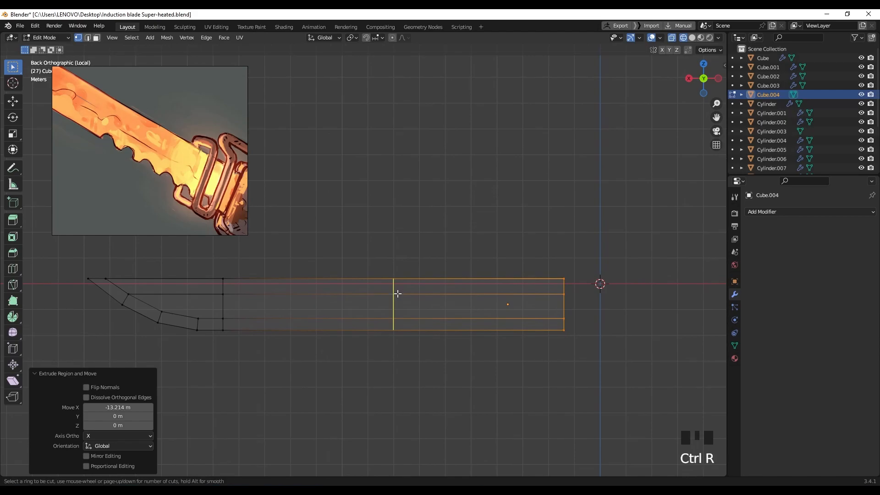
pyautogui.click(399, 296)
pyautogui.click(428, 295)
# Step: Divide the blade section nearest the base with 12 evenly spaced loop cuts
pyautogui.keyDown('shift'); pyautogui.moveTo(429, 298); pyautogui.dragTo(388, 303, button='middle'); pyautogui.keyUp('shift')
pyautogui.scroll(1, 380, 298)
pyautogui.hotkey('ctrl', 'r')
pyautogui.scroll(7, 389, 293)
pyautogui.click(390, 294)
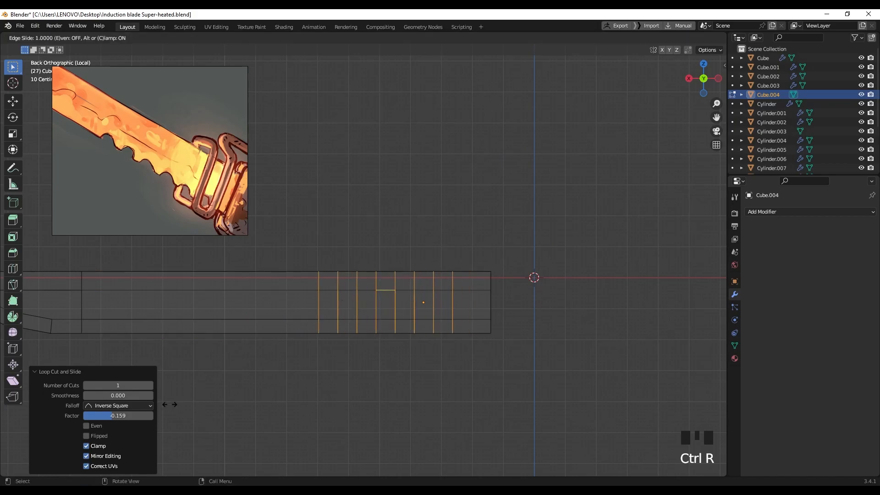
pyautogui.rightClick(387, 329)
pyautogui.click(150, 385)
pyautogui.click(150, 385)
pyautogui.click(150, 385)
pyautogui.click(150, 385)
pyautogui.click(150, 385)
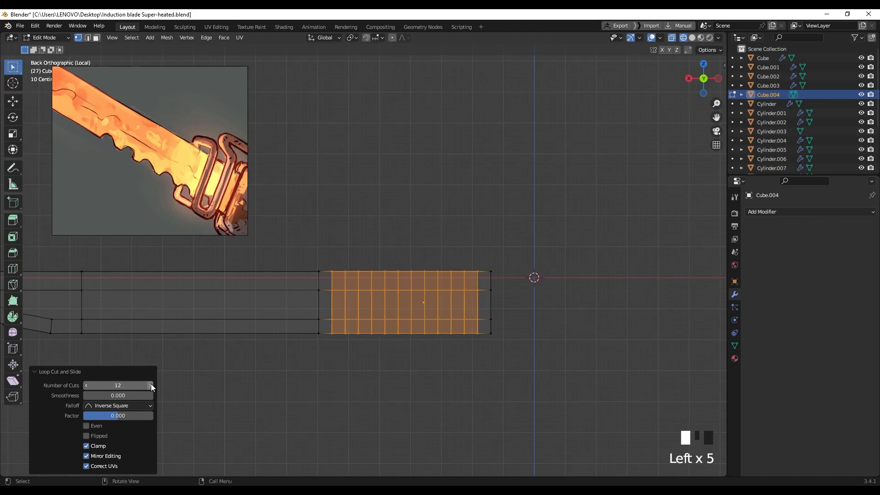
pyautogui.click(405, 255)
# Step: Add a centred loop cut in each of the first two narrow segments on the tip side of the divided section
pyautogui.keyDown('shift'); pyautogui.moveTo(391, 365); pyautogui.dragTo(351, 344, button='middle'); pyautogui.keyUp('shift')
pyautogui.scroll(6, 373, 316)
pyautogui.hotkey('ctrl', 'r')
pyautogui.click(361, 337)
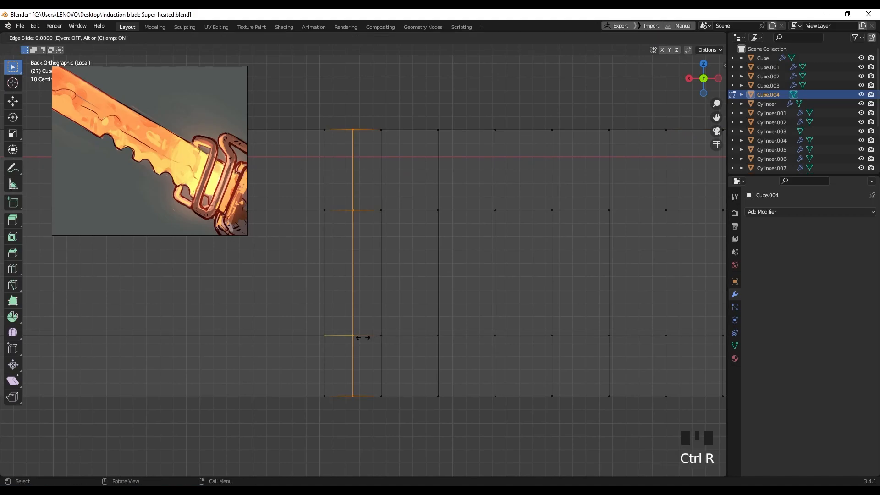
pyautogui.rightClick(397, 339)
pyautogui.hotkey('ctrl', 'r')
pyautogui.click(410, 339)
pyautogui.rightClick(405, 339)
# Step: Sharpen the blade's cutting edge by selecting both of its edge loops and scaling them to 0 along Y
pyautogui.scroll(3, 359, 334)
pyautogui.keyDown('shift'); pyautogui.moveTo(359, 334); pyautogui.dragTo(356, 295, button='middle'); pyautogui.keyUp('shift')
pyautogui.scroll(-8, 365, 330)
pyautogui.scroll(-3, 379, 324)
pyautogui.scroll(2, 442, 347)
pyautogui.scroll(1, 375, 298)
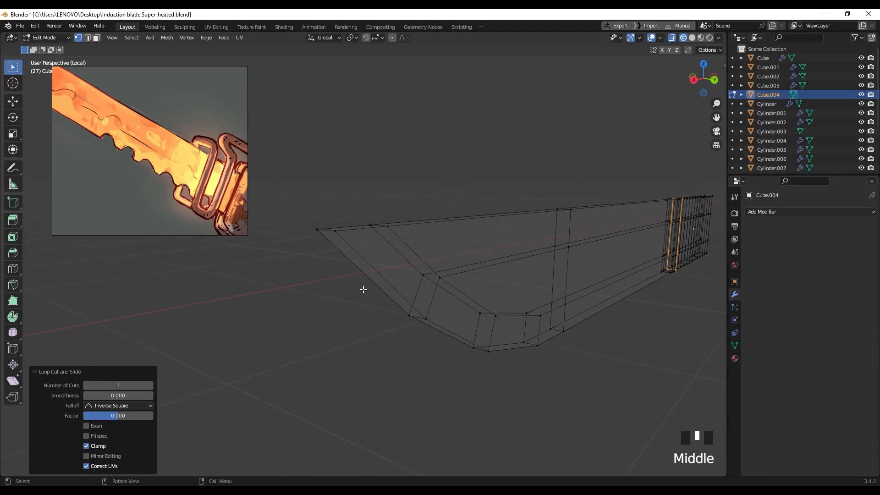
pyautogui.keyDown('alt'); pyautogui.click(380, 271); pyautogui.keyUp('alt')
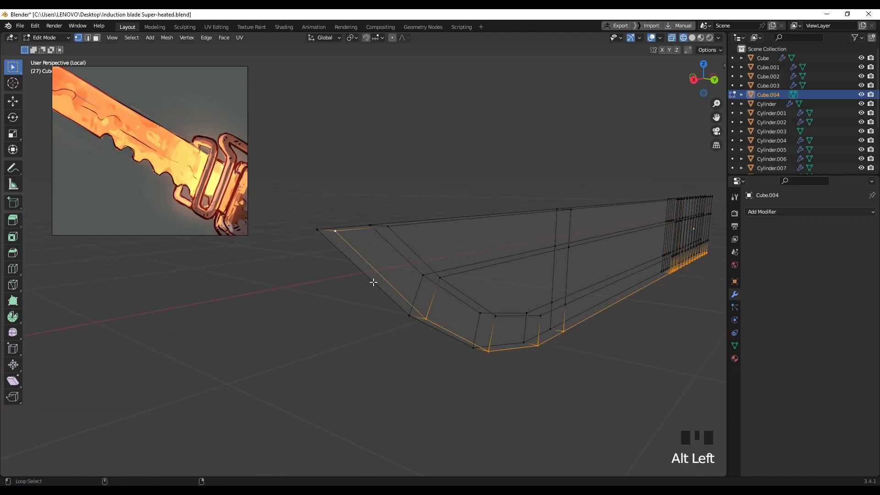
pyautogui.keyDown('alt'); pyautogui.keyDown('shift'); pyautogui.click(373, 282); pyautogui.keyUp('shift'); pyautogui.keyUp('alt')
pyautogui.moveTo(495, 316); pyautogui.dragTo(520, 322, button='middle')
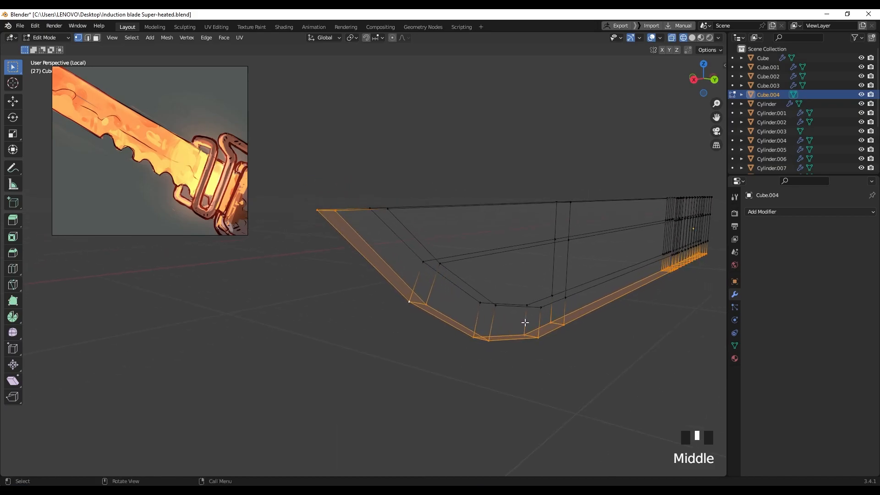
pyautogui.press('s')
pyautogui.press('y')
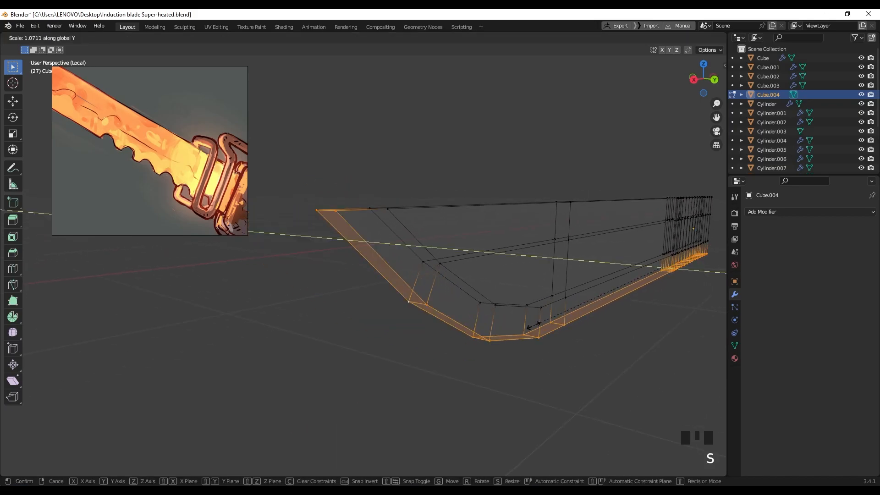
pyautogui.press('0')
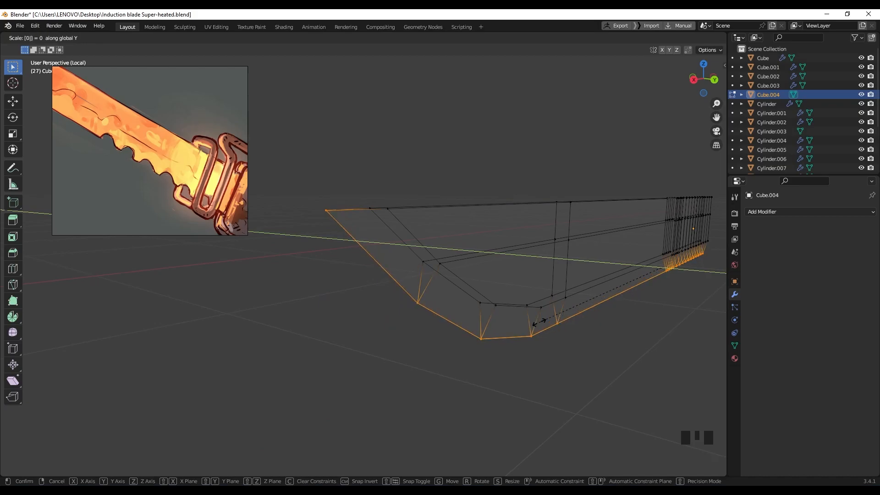
pyautogui.press('Return')
# Step: Try to add a loop cut beside the cutting edge with a slide factor of -0.775, and undo it
pyautogui.moveTo(509, 310); pyautogui.dragTo(534, 309, button='middle')
pyautogui.scroll(2, 461, 295)
pyautogui.keyDown('shift'); pyautogui.moveTo(461, 295); pyautogui.dragTo(452, 291, button='middle'); pyautogui.keyUp('shift')
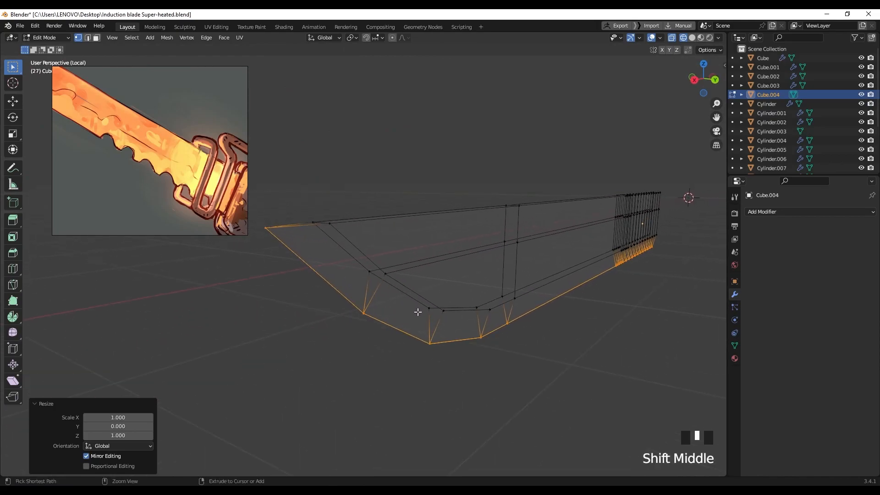
pyautogui.hotkey('ctrl', 'r')
pyautogui.click(434, 326)
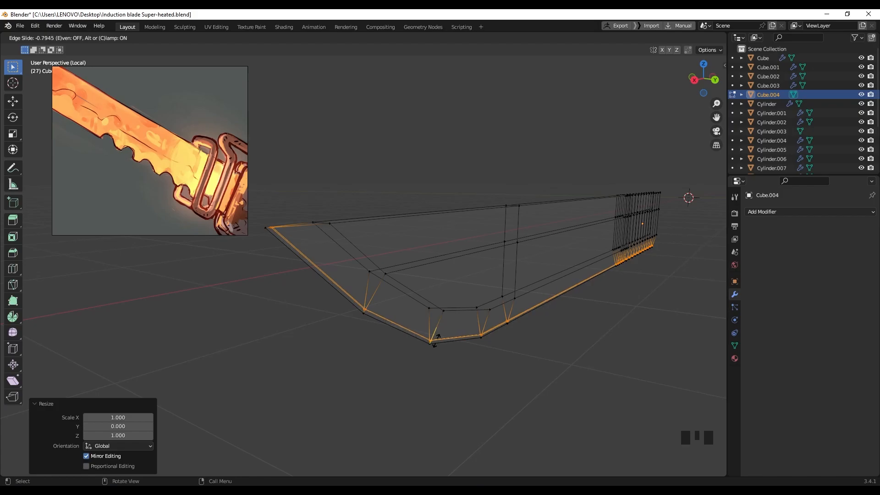
pyautogui.click(435, 339)
pyautogui.scroll(3, 384, 322)
pyautogui.scroll(-3, 414, 306)
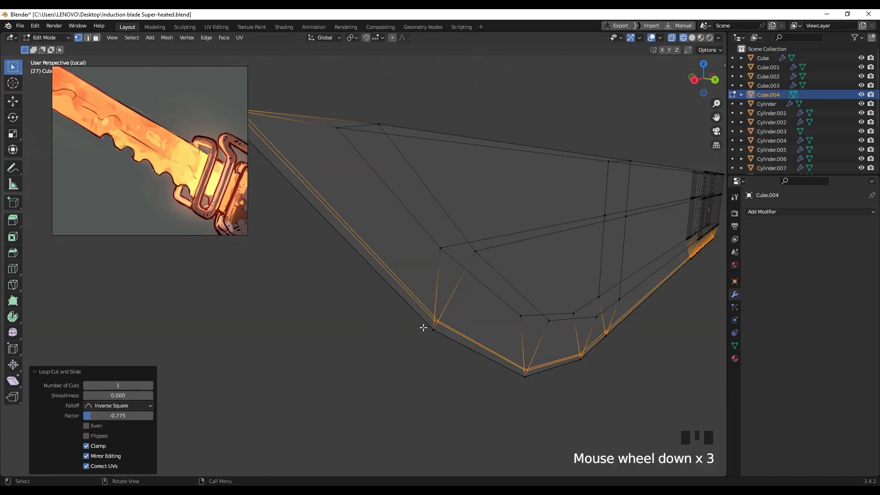
pyautogui.hotkey('ctrl', 'z')
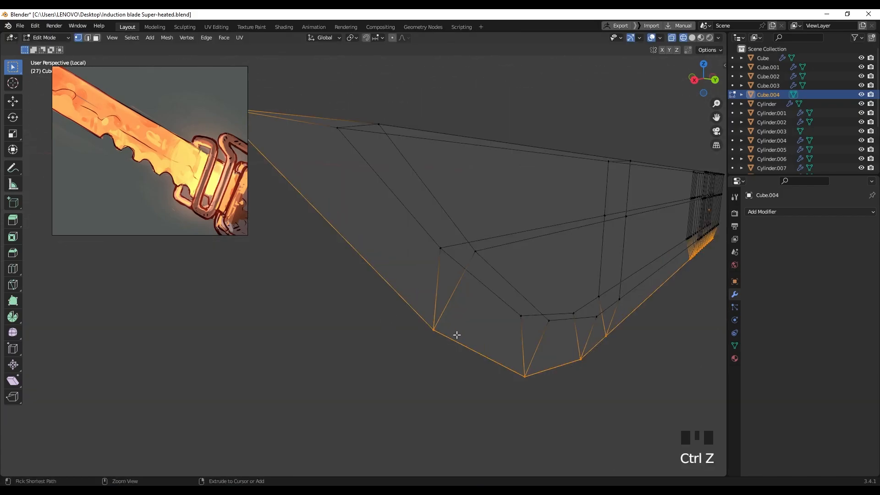
# Step: Add two supporting loop cuts along the bevel, factor -0.911 beside the cutting edge and -0.921 beside the bevel's inner line
pyautogui.hotkey('ctrl', 'r')
pyautogui.click(504, 326)
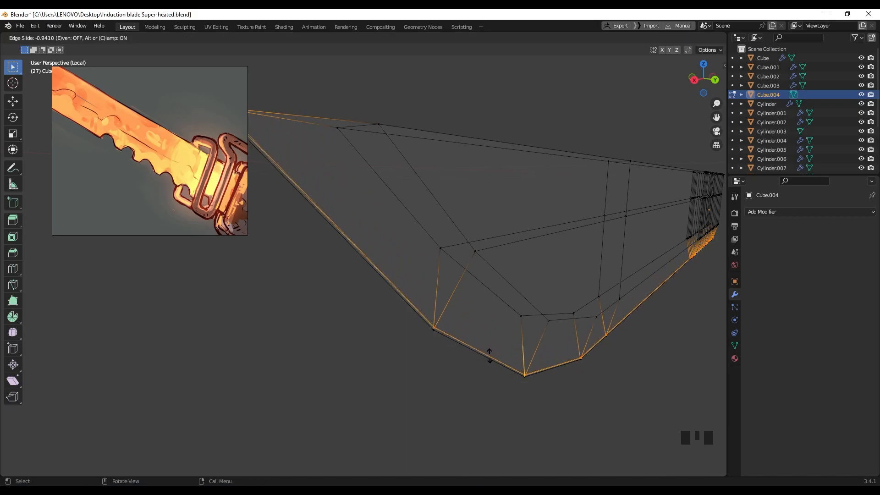
pyautogui.click(498, 344)
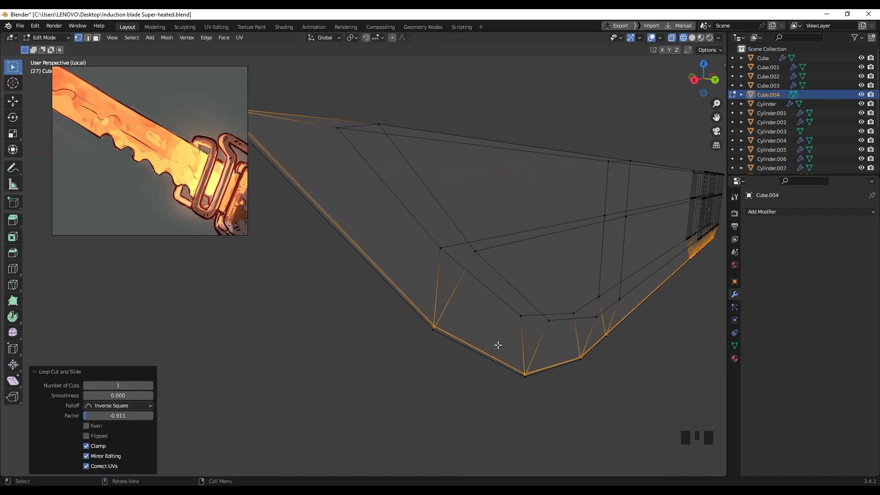
pyautogui.hotkey('ctrl', 'r')
pyautogui.click(541, 345)
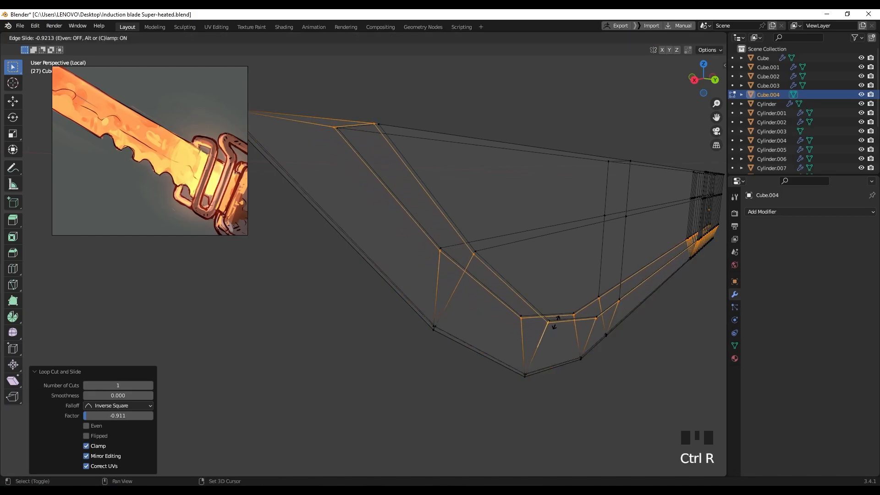
pyautogui.click(555, 322)
# Step: Add a lengthwise loop cut through the upper blade faces and slide it close to the spine
pyautogui.moveTo(589, 273); pyautogui.dragTo(206, 279, button='middle')
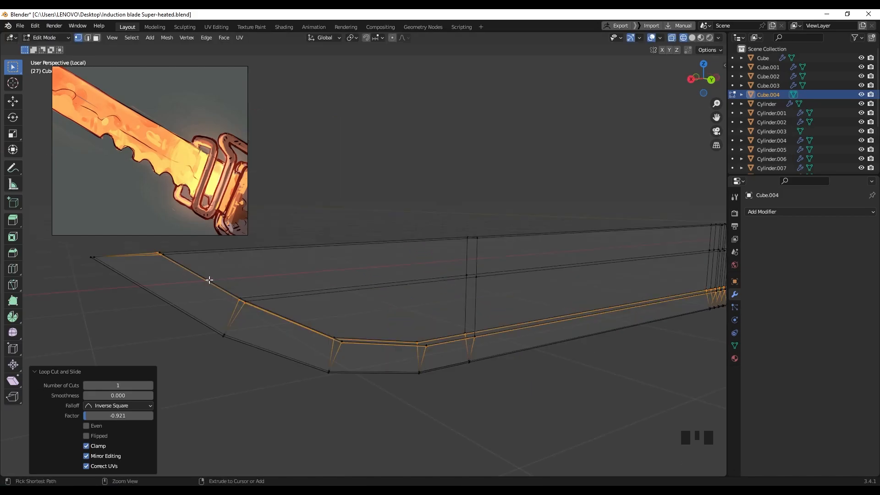
pyautogui.hotkey('ctrl', 'r')
pyautogui.click(188, 270)
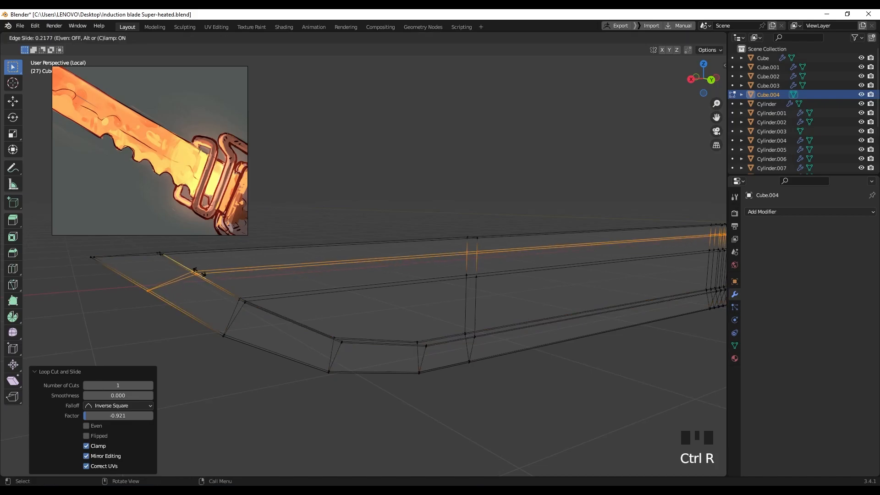
pyautogui.click(172, 260)
# Step: Slide the new loop's point at the blade tip along its edge with a factor of 0.424
pyautogui.keyDown('shift'); pyautogui.moveTo(172, 260); pyautogui.dragTo(430, 370, button='middle'); pyautogui.keyUp('shift')
pyautogui.scroll(6, 383, 349)
pyautogui.keyDown('shift'); pyautogui.moveTo(383, 349); pyautogui.dragTo(379, 177, button='middle'); pyautogui.keyUp('shift')
pyautogui.scroll(4, 350, 334)
pyautogui.keyDown('shift'); pyautogui.moveTo(349, 334); pyautogui.dragTo(337, 290, button='middle'); pyautogui.keyUp('shift')
pyautogui.click(387, 308)
pyautogui.press('g')
pyautogui.press('g')
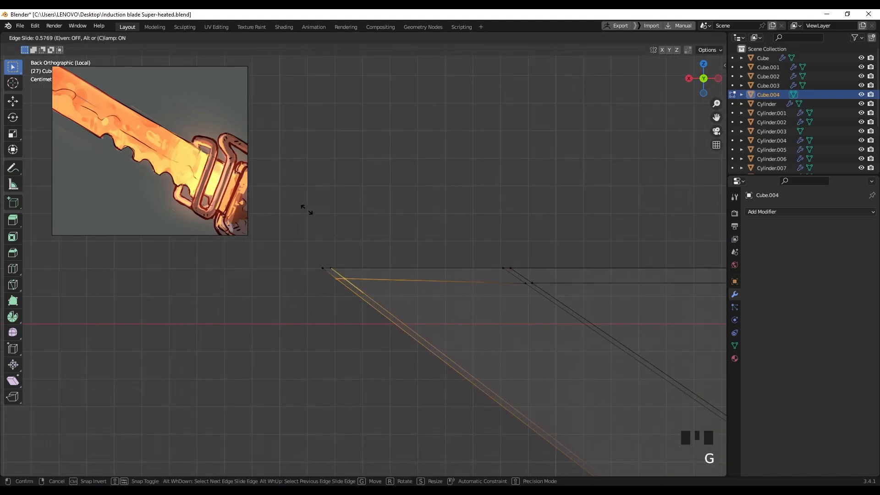
pyautogui.click(330, 236)
# Step: Try rotating the selected tip geometry, entering an angle of 0°
pyautogui.press('r')
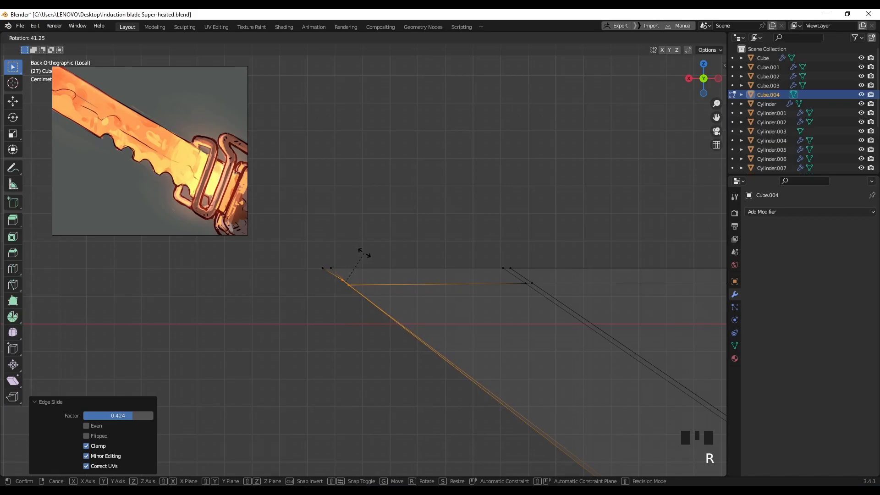
pyautogui.write('0')
pyautogui.press('Return')
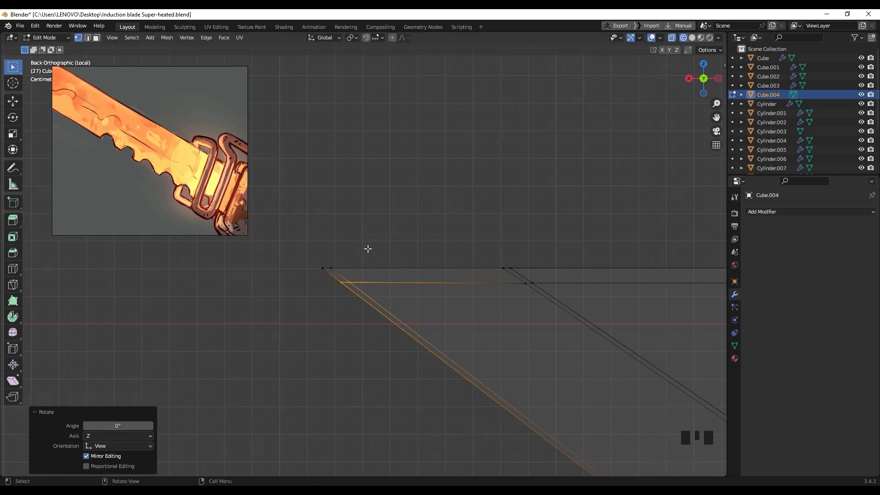
# Step: In solid view, add a Subdivision Surface modifier to the blade and set its viewport levels to 2
pyautogui.scroll(-3, 368, 249)
pyautogui.moveTo(368, 248); pyautogui.dragTo(471, 275, button='middle')
pyautogui.scroll(-8, 482, 296)
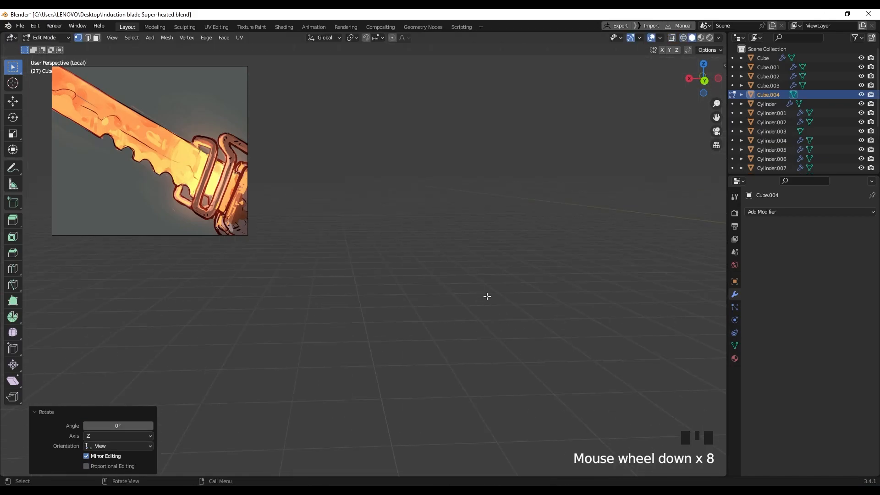
pyautogui.press('KP_Decimal')
pyautogui.scroll(-10, 504, 302)
pyautogui.moveTo(515, 311); pyautogui.dragTo(463, 295, button='middle')
pyautogui.click(771, 211)
pyautogui.click(728, 379)
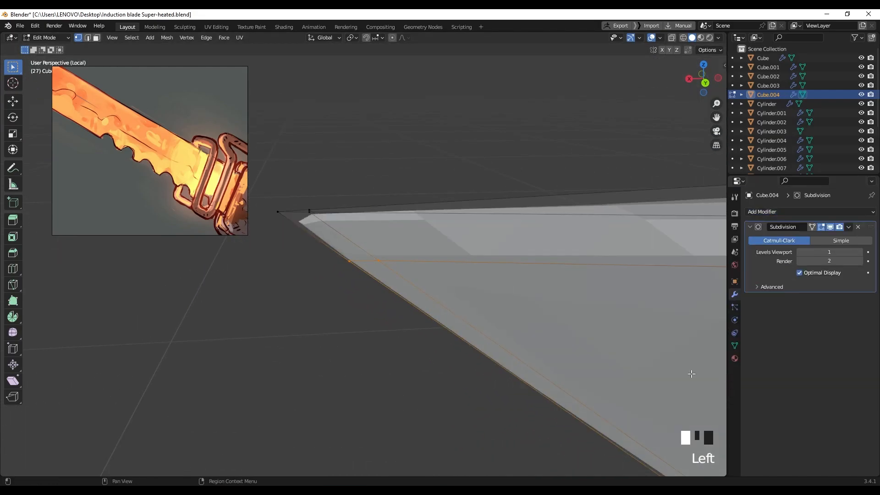
pyautogui.scroll(-3, 454, 284)
pyautogui.keyDown('shift'); pyautogui.moveTo(456, 267); pyautogui.dragTo(437, 257, button='middle'); pyautogui.keyUp('shift')
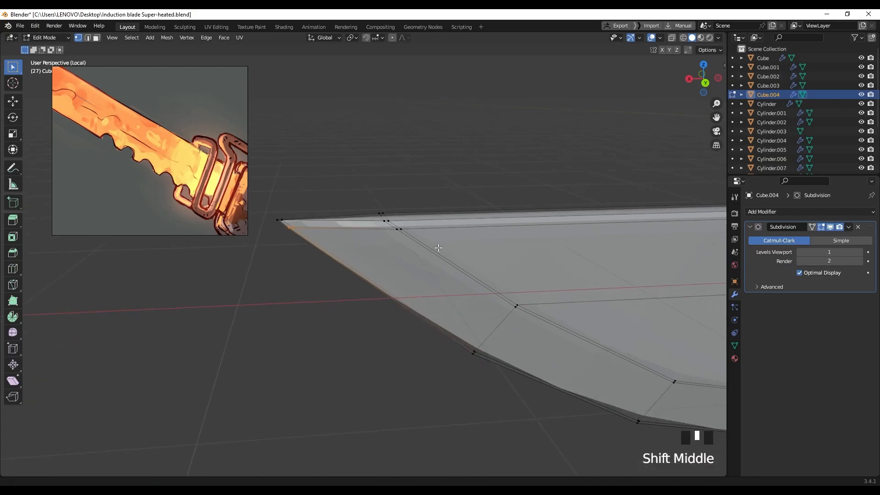
pyautogui.scroll(-5, 435, 255)
pyautogui.click(859, 252)
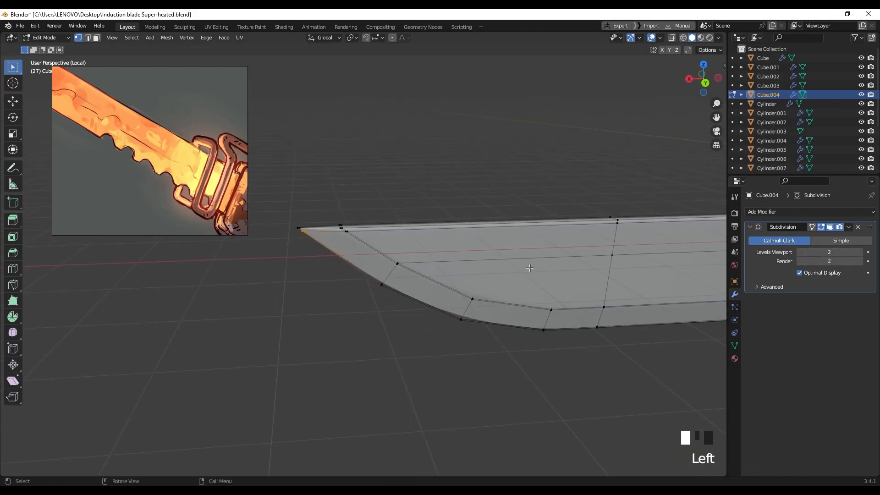
# Step: Apply smooth shading to the blade in Object Mode
pyautogui.press('Tab')
pyautogui.rightClick(529, 267)
pyautogui.click(529, 267)
pyautogui.moveTo(523, 309); pyautogui.dragTo(412, 286, button='middle')
# Step: In Edit Mode, turn off the Subdivision modifier's viewport display and show the blade's cutting edge in wireframe from the back
pyautogui.press('Tab')
pyautogui.keyDown('shift'); pyautogui.moveTo(412, 286); pyautogui.dragTo(366, 296, button='middle'); pyautogui.keyUp('shift')
pyautogui.moveTo(367, 296)
pyautogui.keyDown('shift'); pyautogui.mouseDown(button='middle')
pyautogui.moveTo(316, 303)
pyautogui.moveTo(372, 284)
pyautogui.mouseUp(button='middle'); pyautogui.keyUp('shift')
pyautogui.scroll(3, 362, 291)
pyautogui.scroll(3, 372, 284)
pyautogui.keyDown('shift'); pyautogui.moveTo(365, 336); pyautogui.dragTo(414, 290, button='middle'); pyautogui.keyUp('shift')
pyautogui.click(830, 228)
pyautogui.press('z')
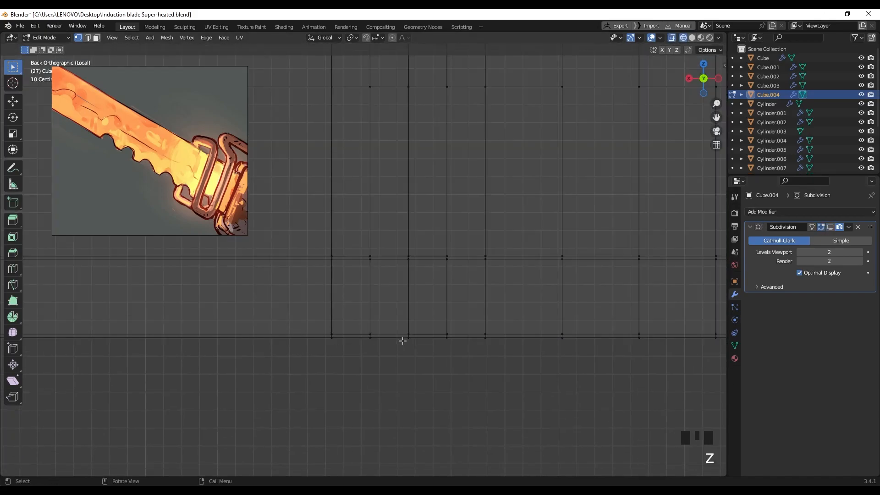
# Step: Select the inner bevel vertices at one loop cut on the cutting edge and slide them upward with a factor of about 0.467
pyautogui.scroll(-5, 385, 336)
pyautogui.scroll(3, 403, 321)
pyautogui.doubleClick(398, 375)
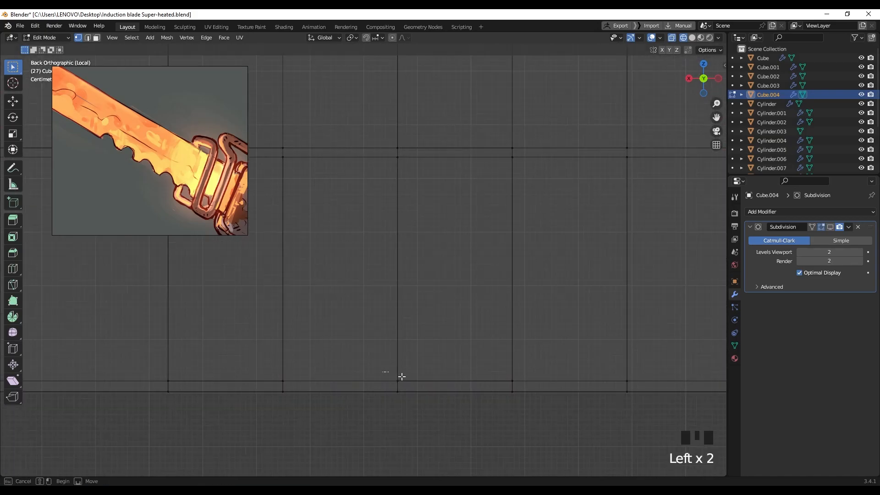
pyautogui.moveTo(417, 384); pyautogui.dragTo(415, 385)
pyautogui.scroll(-3, 408, 384)
pyautogui.moveTo(409, 385); pyautogui.dragTo(448, 352, button='middle')
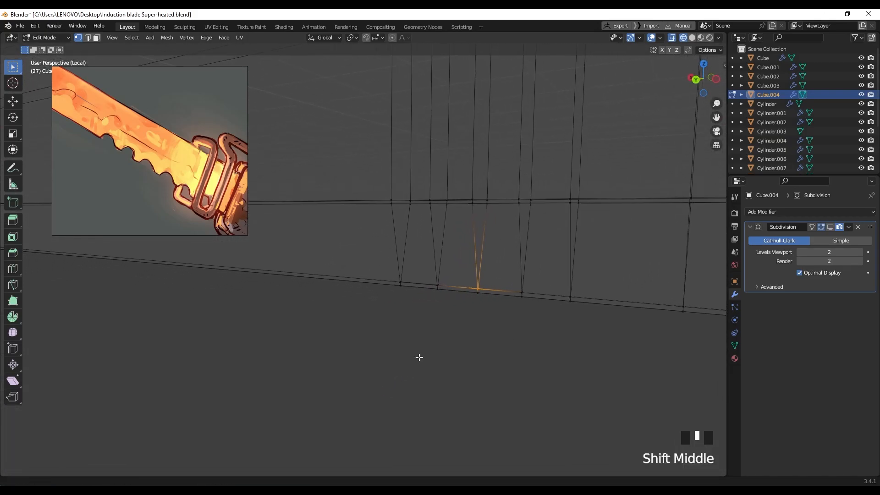
pyautogui.scroll(5, 317, 354)
pyautogui.press('KP_Decimal')
pyautogui.scroll(-15, 321, 355)
pyautogui.scroll(-4, 349, 340)
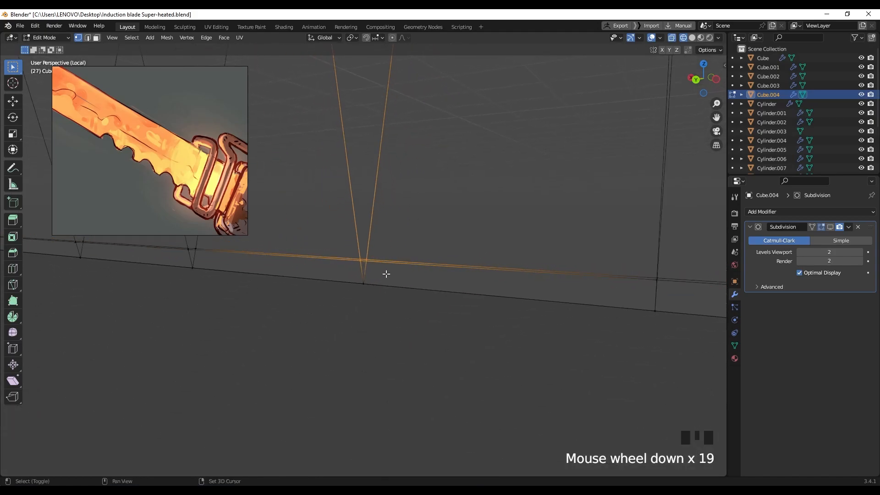
pyautogui.keyDown('shift'); pyautogui.moveTo(385, 273); pyautogui.dragTo(437, 339, button='middle'); pyautogui.keyUp('shift')
pyautogui.press('g')
pyautogui.press('g')
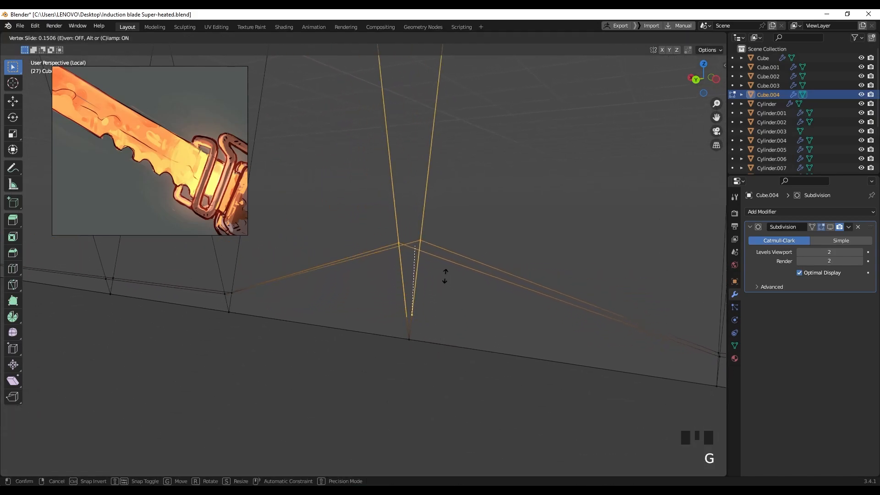
pyautogui.click(446, 135)
# Step: Slide the same bevel vertices further up the blade by a factor of about 0.27 to deepen the notch
pyautogui.keyDown('shift'); pyautogui.moveTo(446, 171); pyautogui.dragTo(455, 304, button='middle'); pyautogui.keyUp('shift')
pyautogui.press('g')
pyautogui.press('g')
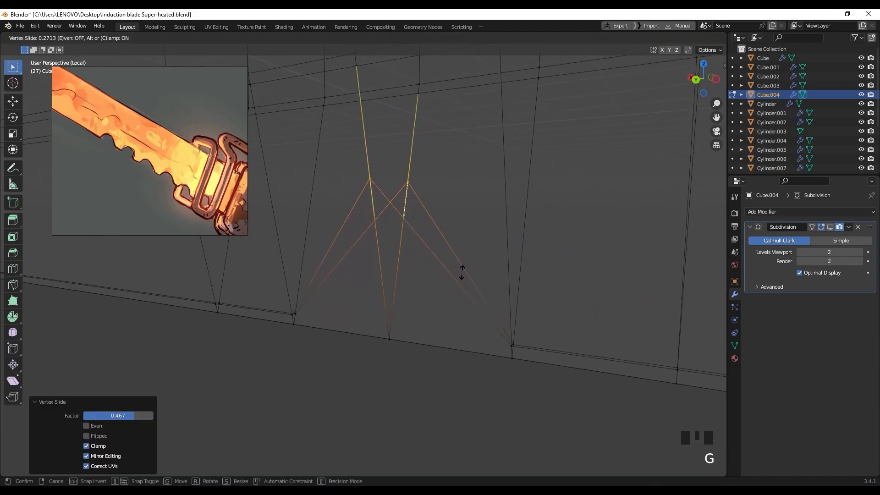
pyautogui.click(463, 280)
# Step: Select the bevel vertices on the loops either side of the notch's centre and slide them upward below the peak
pyautogui.click(507, 340)
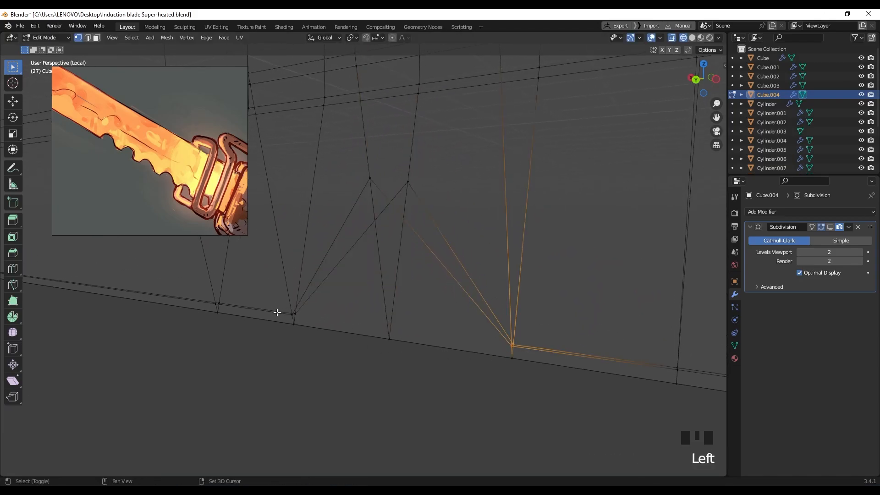
pyautogui.keyDown('shift'); pyautogui.click(294, 314); pyautogui.keyUp('shift')
pyautogui.keyDown('shift'); pyautogui.click(294, 314); pyautogui.keyUp('shift')
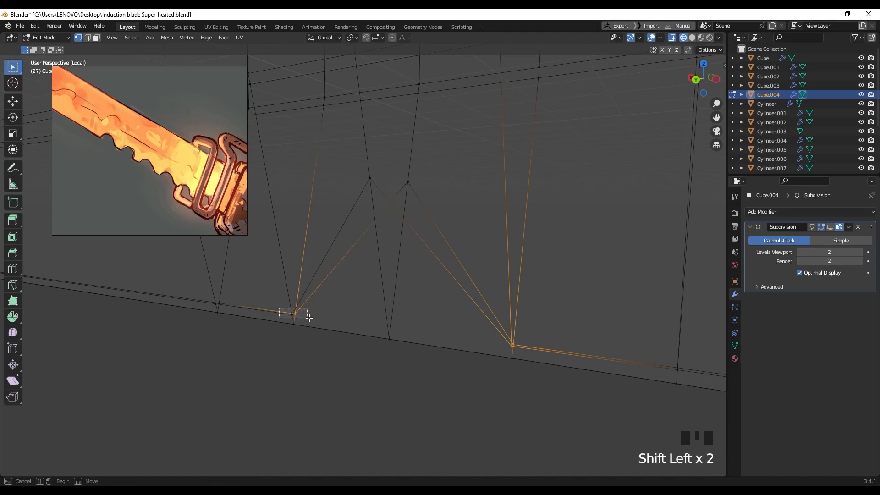
pyautogui.press('g')
pyautogui.press('g')
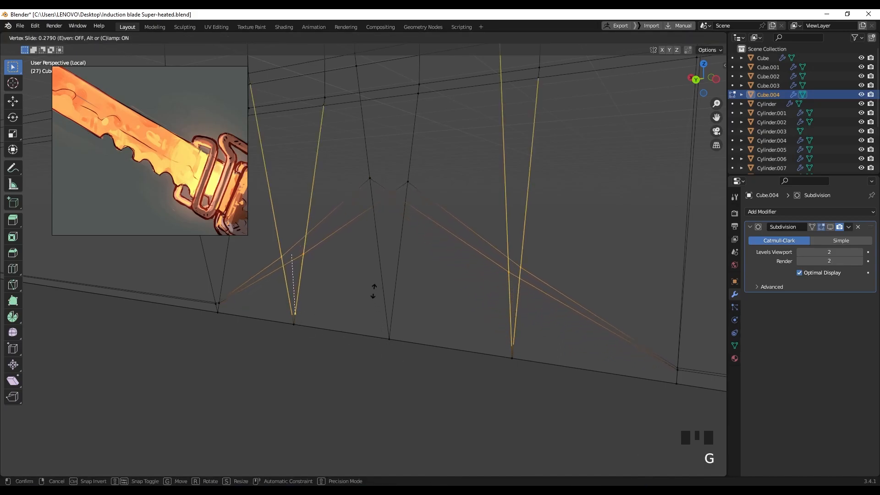
pyautogui.click(372, 251)
# Step: Reselect the notch's peak vertices on both blade faces and adjust their height with Vertex Slide
pyautogui.moveTo(362, 164); pyautogui.dragTo(378, 187)
pyautogui.keyDown('shift'); pyautogui.click(408, 182); pyautogui.keyUp('shift')
pyautogui.moveTo(399, 212); pyautogui.dragTo(447, 236, button='middle')
pyautogui.press('g')
pyautogui.press('g')
pyautogui.click(415, 224)
pyautogui.scroll(-2, 422, 249)
pyautogui.scroll(2, 442, 248)
# Step: Raise the three outer edge vertices along Z into the notch, lifting the middle one higher to follow the peak
pyautogui.moveTo(540, 367); pyautogui.dragTo(262, 320)
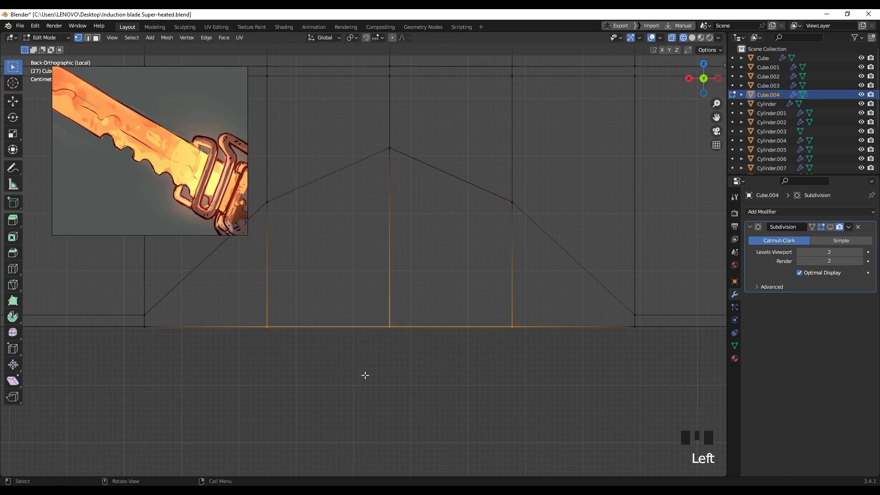
pyautogui.press('g')
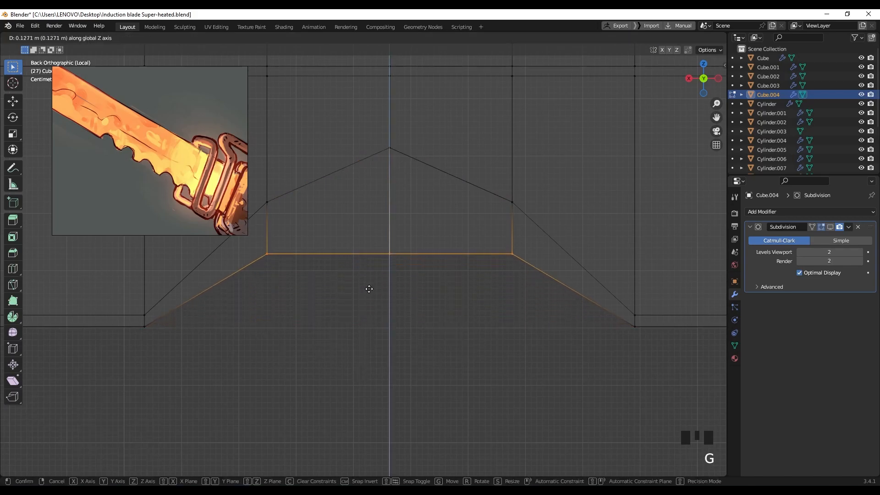
pyautogui.click(434, 246)
pyautogui.click(380, 226)
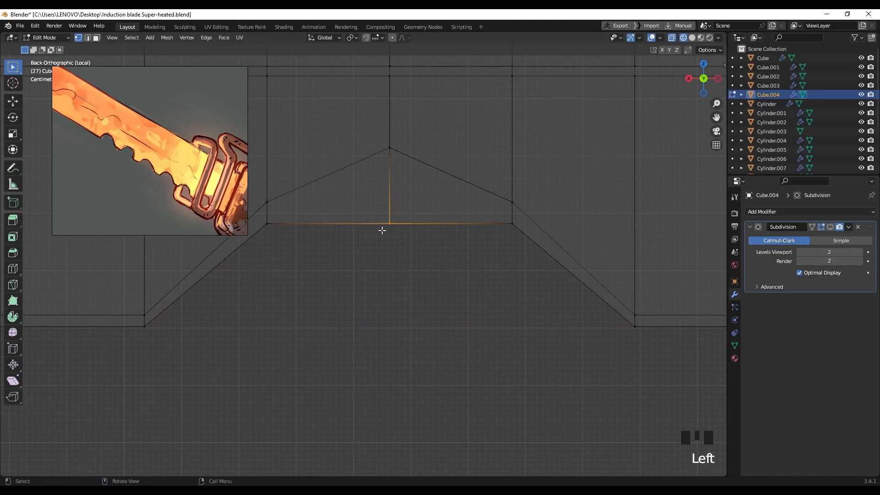
pyautogui.press('g')
pyautogui.click(403, 216)
# Step: Preview the notch with the subdivision display switched on in wireframe, and switch it off again
pyautogui.scroll(-5, 400, 259)
pyautogui.keyDown('shift'); pyautogui.moveTo(399, 259); pyautogui.dragTo(436, 290, button='middle'); pyautogui.keyUp('shift')
pyautogui.press('Tab')
pyautogui.press('Tab')
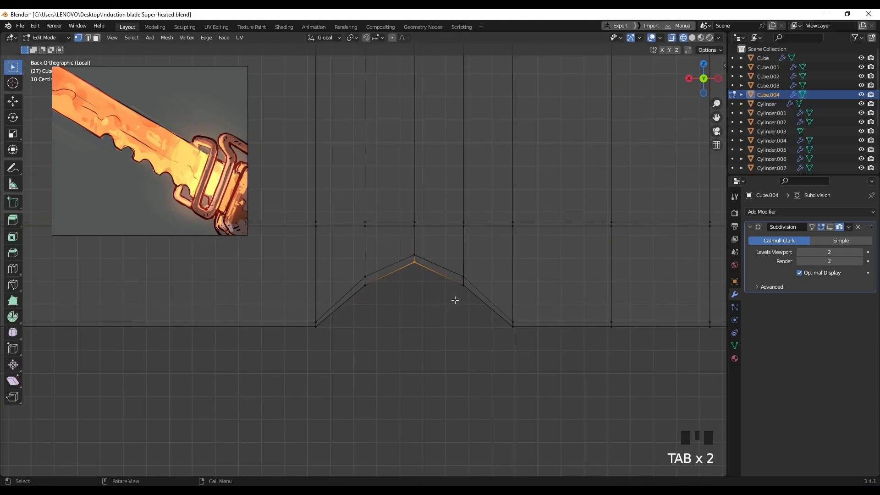
pyautogui.click(830, 227)
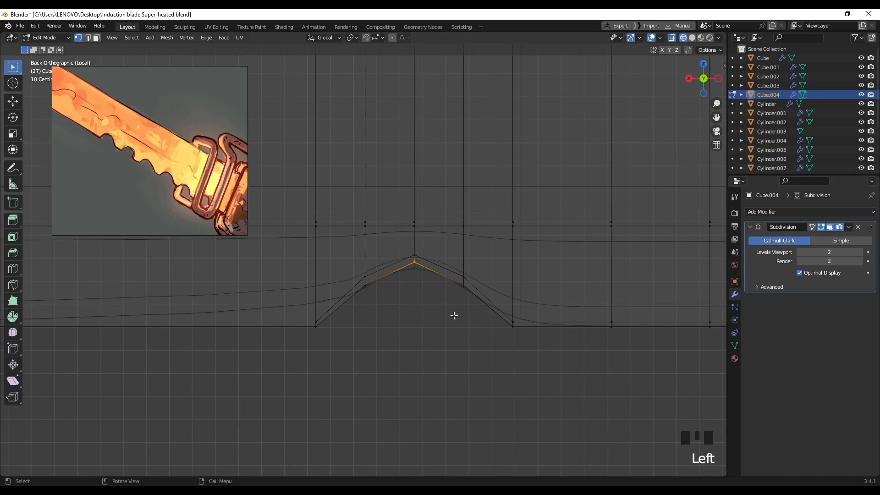
pyautogui.scroll(1, 310, 330)
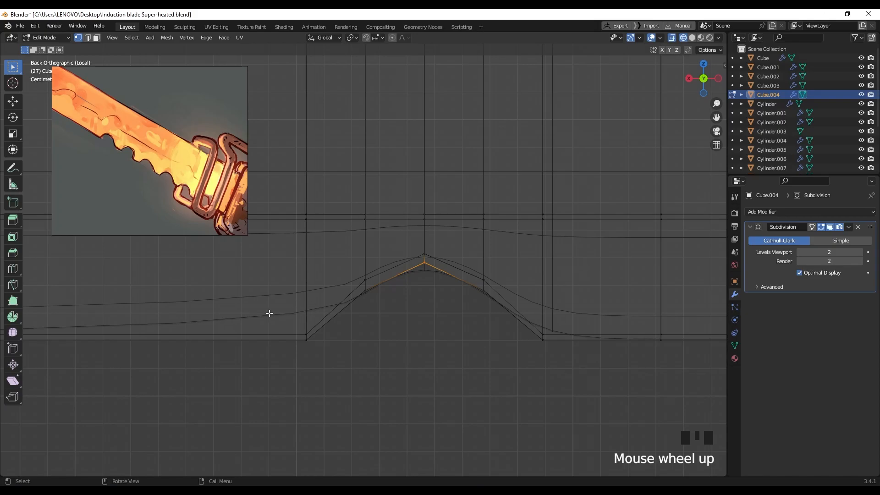
pyautogui.click(831, 228)
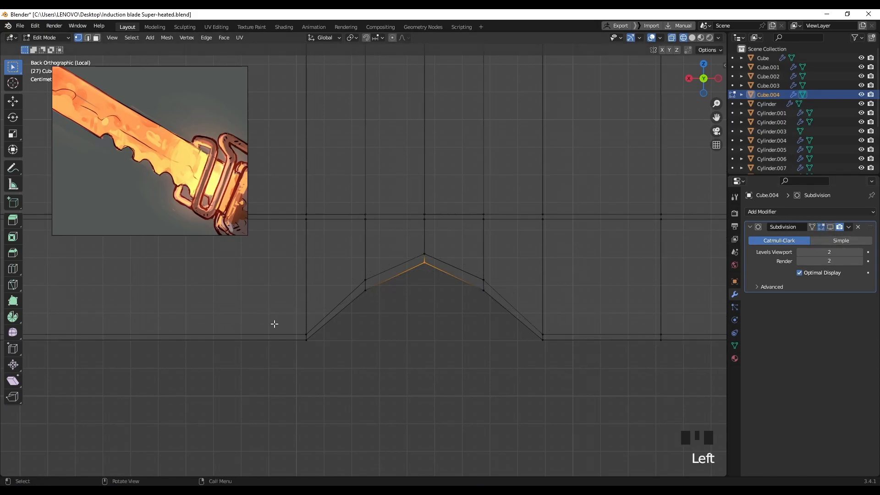
# Step: Add a supporting loop cut on each side of the notch's tip-side corner, with slide factors of -0.995 and 0.830
pyautogui.hotkey('ctrl', 'r')
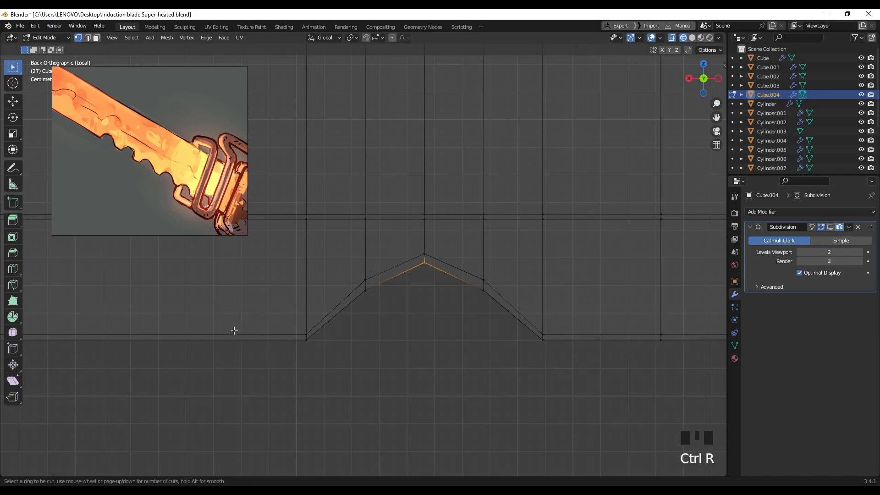
pyautogui.click(258, 220)
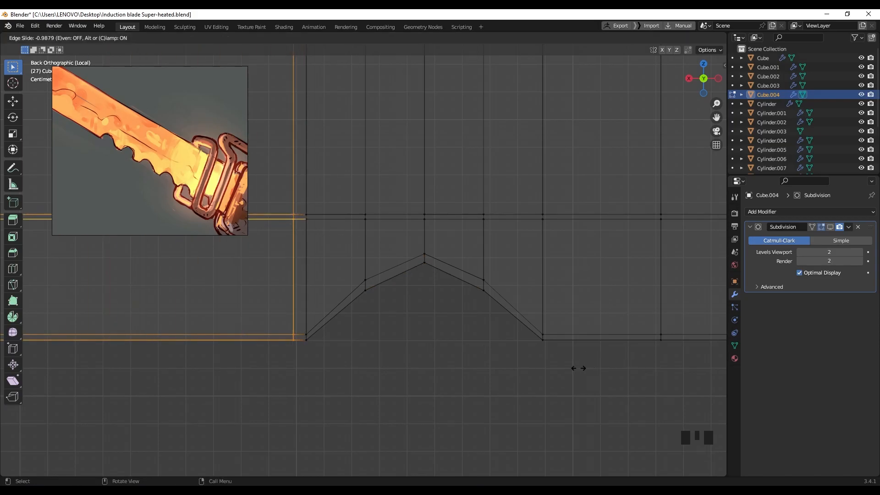
pyautogui.click(699, 360)
pyautogui.click(830, 228)
pyautogui.click(832, 227)
pyautogui.hotkey('ctrl', 'r')
pyautogui.click(341, 316)
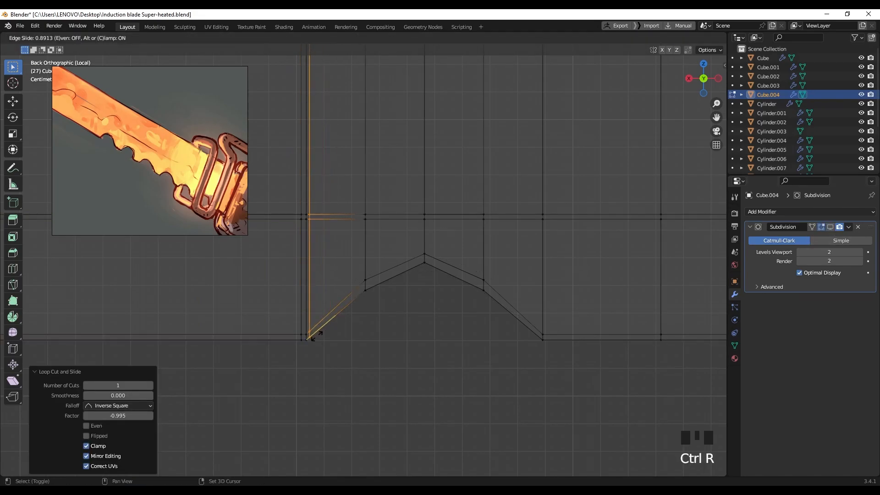
pyautogui.click(334, 329)
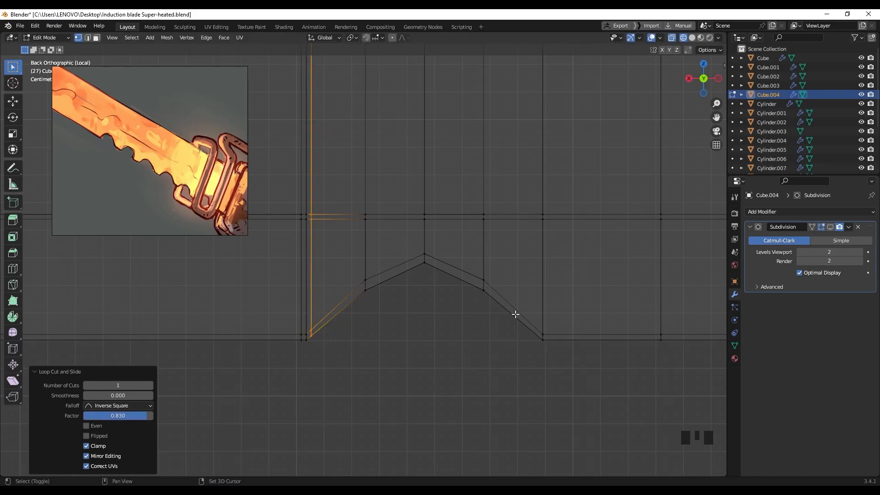
# Step: Add a supporting loop cut on each side of the notch's hilt-side corner, with slide factors of 0.883 and -0.776
pyautogui.hotkey('ctrl', 'r')
pyautogui.click(605, 331)
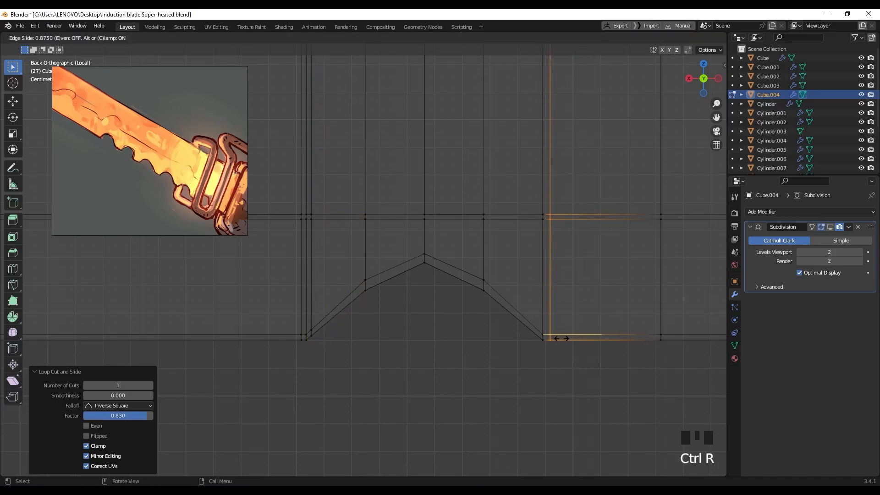
pyautogui.click(561, 338)
pyautogui.hotkey('ctrl', 'r')
pyautogui.click(506, 309)
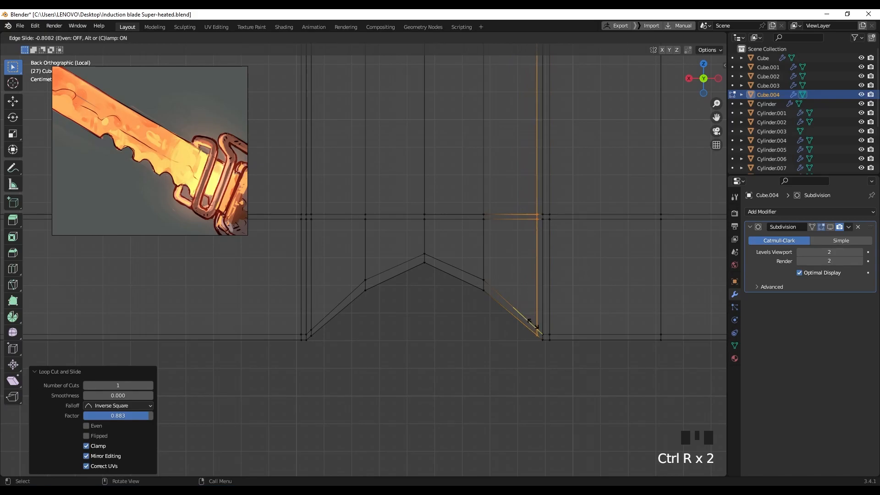
pyautogui.click(532, 324)
# Step: Examine the subdivided notch and its supported corners in solid view, and hide the subdivision again for editing
pyautogui.click(829, 227)
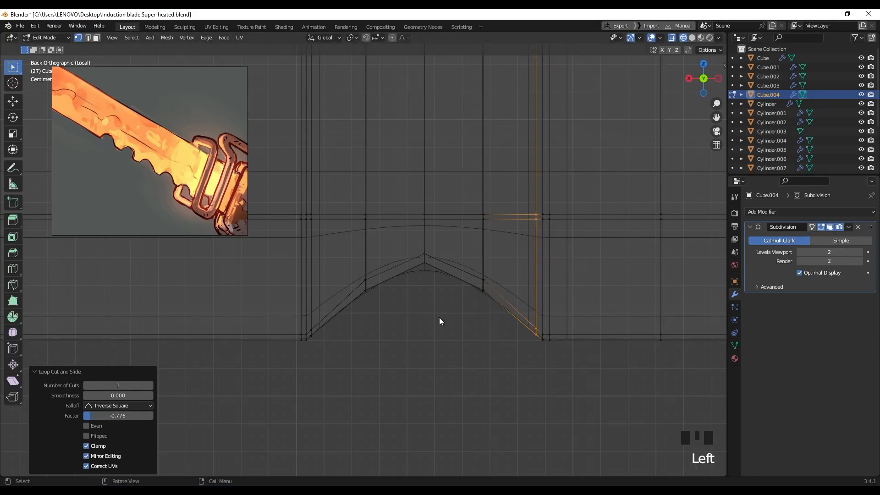
pyautogui.press('Tab')
pyautogui.scroll(-6, 447, 314)
pyautogui.moveTo(405, 299)
pyautogui.mouseDown(button='middle')
pyautogui.moveTo(373, 267)
pyautogui.moveTo(430, 288)
pyautogui.moveTo(352, 295)
pyautogui.moveTo(468, 336)
pyautogui.moveTo(425, 321)
pyautogui.moveTo(414, 295)
pyautogui.mouseUp(button='middle')
pyautogui.hotkey('alt', 'z')
pyautogui.press('z')
pyautogui.scroll(5, 414, 296)
pyautogui.press('Tab')
pyautogui.scroll(2, 413, 297)
pyautogui.click(829, 228)
# Step: In wireframe, select the bevel vertices at the notch's peak and slide them slightly further up the blade
pyautogui.hotkey('shift', 'z')
pyautogui.scroll(-2, 357, 284)
pyautogui.keyDown('shift'); pyautogui.moveTo(364, 275); pyautogui.dragTo(344, 320, button='middle'); pyautogui.keyUp('shift')
pyautogui.scroll(2, 345, 314)
pyautogui.moveTo(349, 306); pyautogui.dragTo(388, 326)
pyautogui.press('g')
pyautogui.press('g')
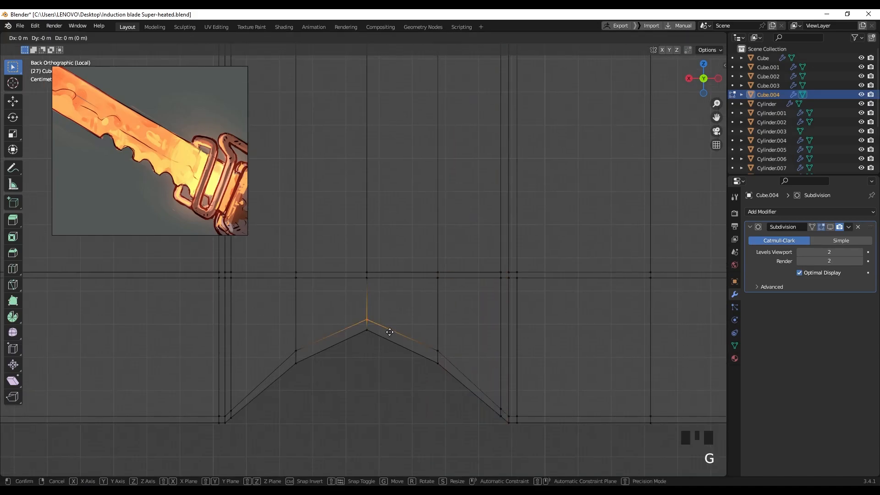
pyautogui.click(310, 330)
# Step: Select the bevel vertices flanking the notch's peak and slide them upward with a factor of 0.094
pyautogui.click(306, 354)
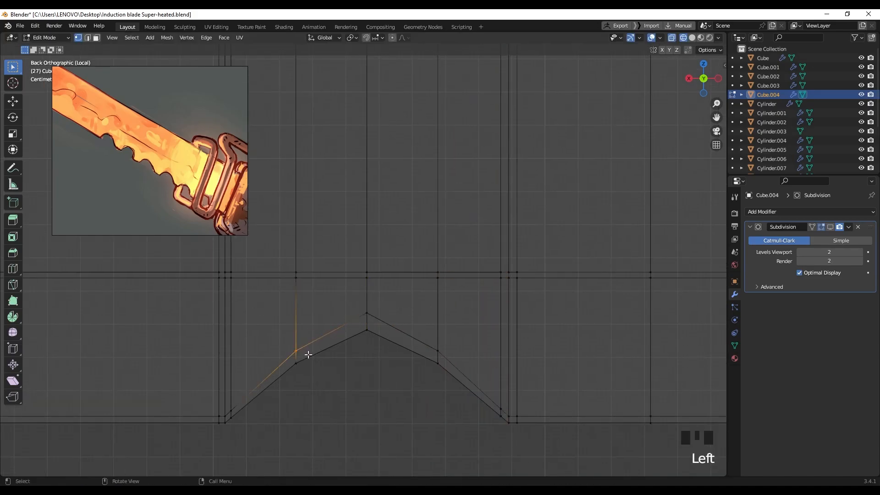
pyautogui.keyDown('shift'); pyautogui.moveTo(429, 339); pyautogui.dragTo(450, 353); pyautogui.keyUp('shift')
pyautogui.press('g')
pyautogui.press('g')
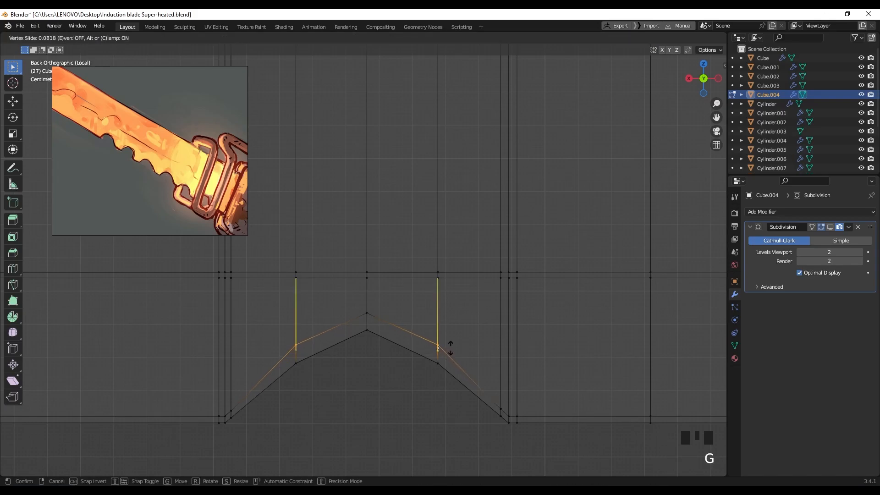
pyautogui.click(451, 347)
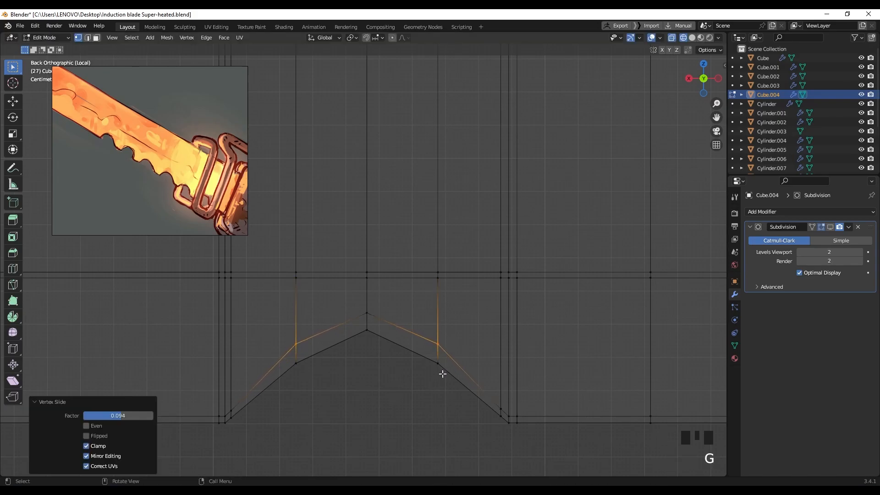
# Step: Raise the notch's two flanking outer edge vertices and its centre one slightly along Z to round the cutout
pyautogui.moveTo(427, 354); pyautogui.dragTo(426, 355)
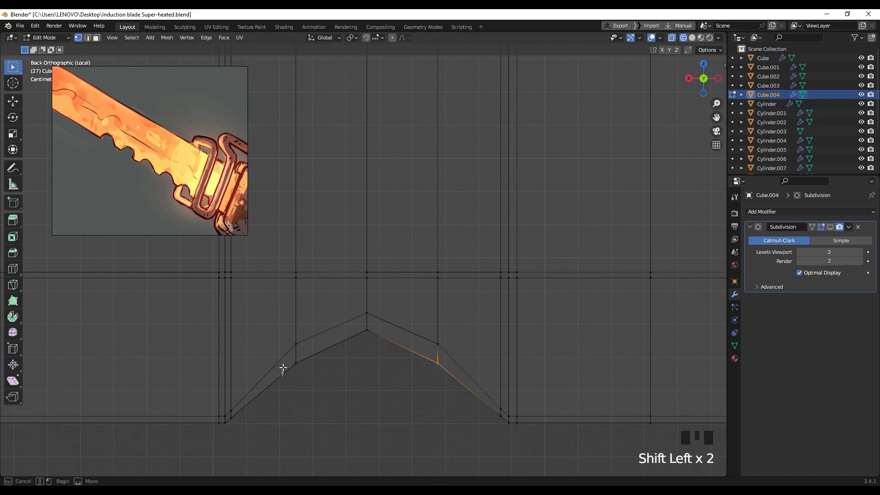
pyautogui.press('g')
pyautogui.press('z')
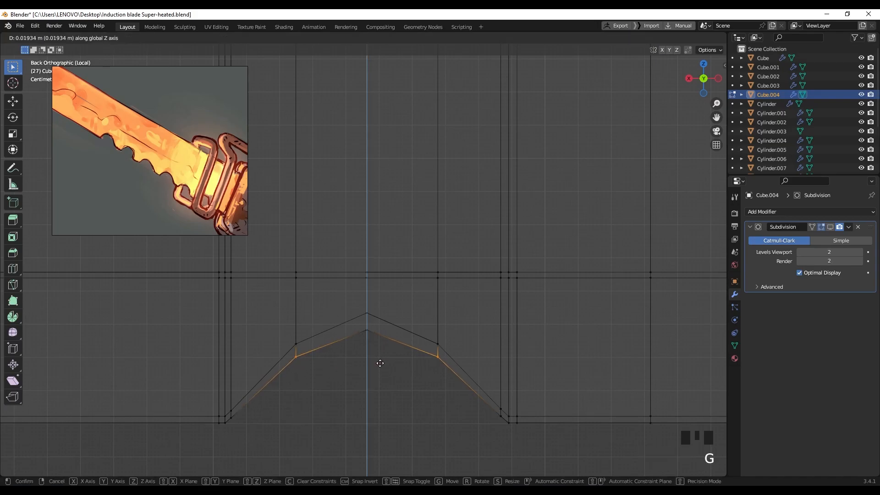
pyautogui.click(373, 334)
pyautogui.press('g')
pyautogui.press('z')
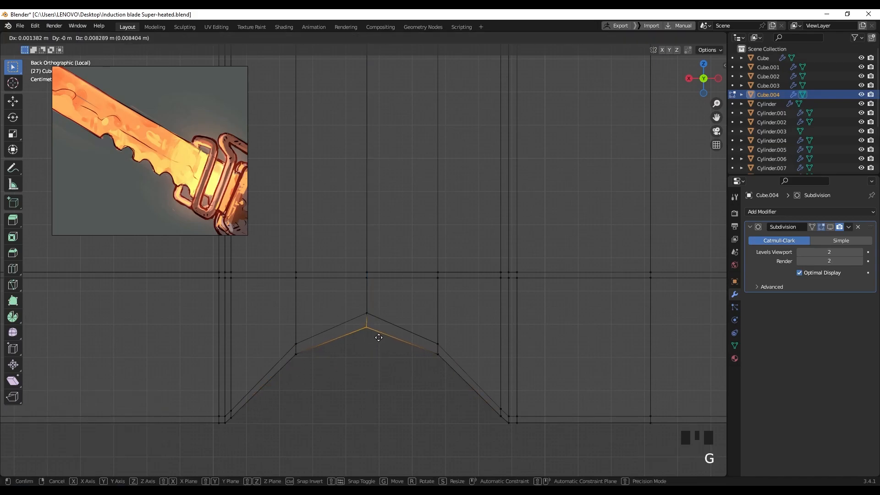
pyautogui.click(379, 332)
# Step: Inspect the smoothed notch's curve in Object Mode with solid shading and subdivision shown, from an angle and from the back
pyautogui.press('Tab')
pyautogui.press('Tab')
pyautogui.click(438, 304)
pyautogui.press('z')
pyautogui.click(454, 318)
pyautogui.scroll(-2, 409, 328)
pyautogui.moveTo(408, 328)
pyautogui.mouseDown(button='middle')
pyautogui.moveTo(424, 236)
pyautogui.moveTo(414, 270)
pyautogui.moveTo(412, 232)
pyautogui.moveTo(404, 305)
pyautogui.moveTo(497, 305)
pyautogui.mouseUp(button='middle')
pyautogui.press('Tab')
pyautogui.scroll(-2, 417, 328)
pyautogui.moveTo(417, 328); pyautogui.dragTo(424, 355, button='middle')
pyautogui.scroll(3, 389, 304)
pyautogui.scroll(2, 399, 312)
pyautogui.keyDown('shift'); pyautogui.moveTo(408, 320); pyautogui.dragTo(411, 329, button='middle'); pyautogui.keyUp('shift')
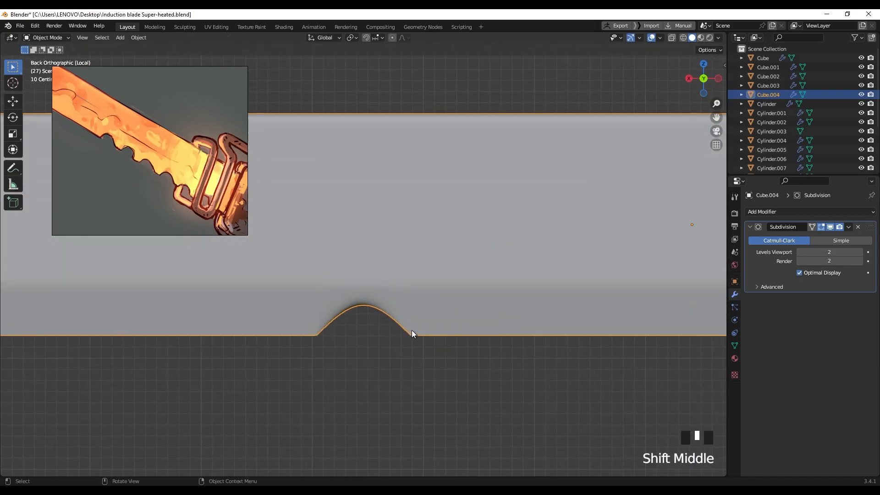
# Step: With subdivision hidden in Edit Mode, select the two edge loops flanking the notch's centre and scale them to 1.167 along X
pyautogui.click(829, 227)
pyautogui.press('Tab')
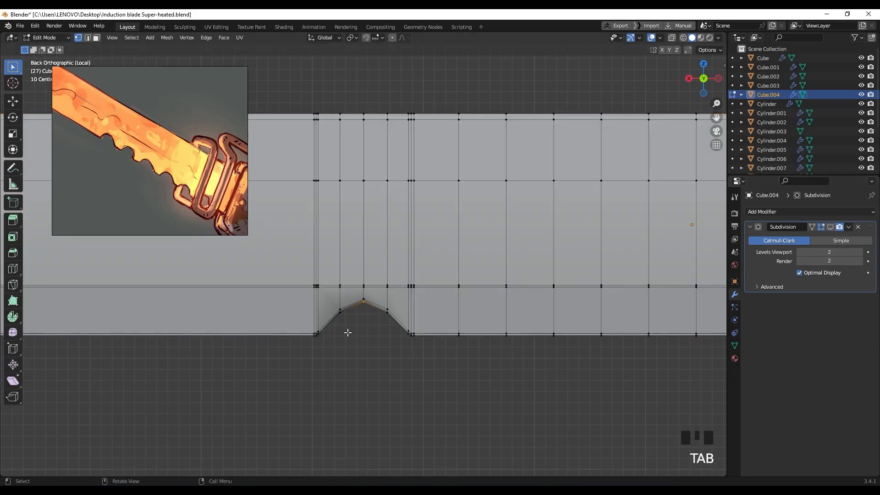
pyautogui.scroll(3, 366, 342)
pyautogui.scroll(-2, 375, 320)
pyautogui.moveTo(376, 319)
pyautogui.mouseDown(button='middle')
pyautogui.moveTo(403, 293)
pyautogui.moveTo(378, 314)
pyautogui.mouseUp(button='middle')
pyautogui.scroll(1, 348, 316)
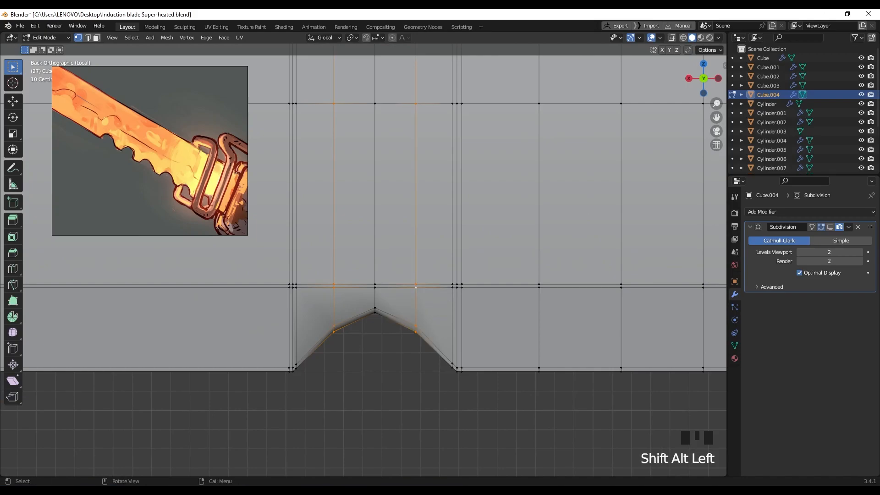
pyautogui.press('s')
pyautogui.press('x')
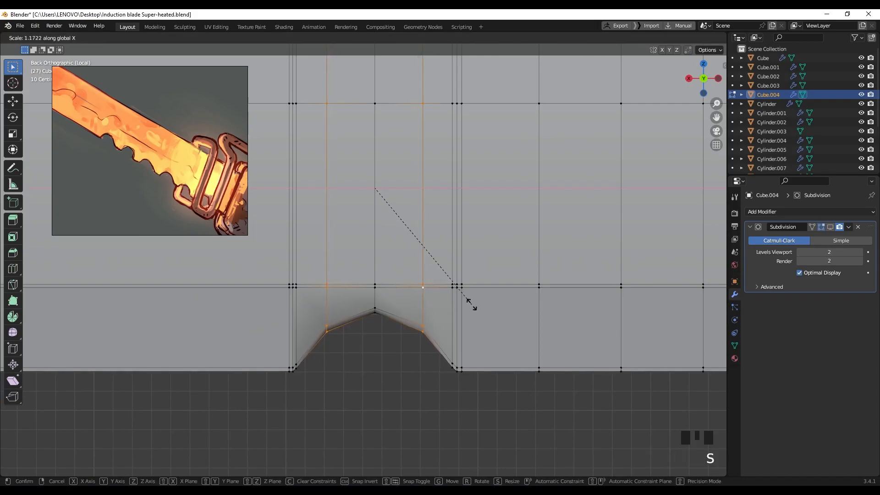
pyautogui.click(470, 302)
pyautogui.moveTo(379, 330); pyautogui.dragTo(383, 248, button='middle')
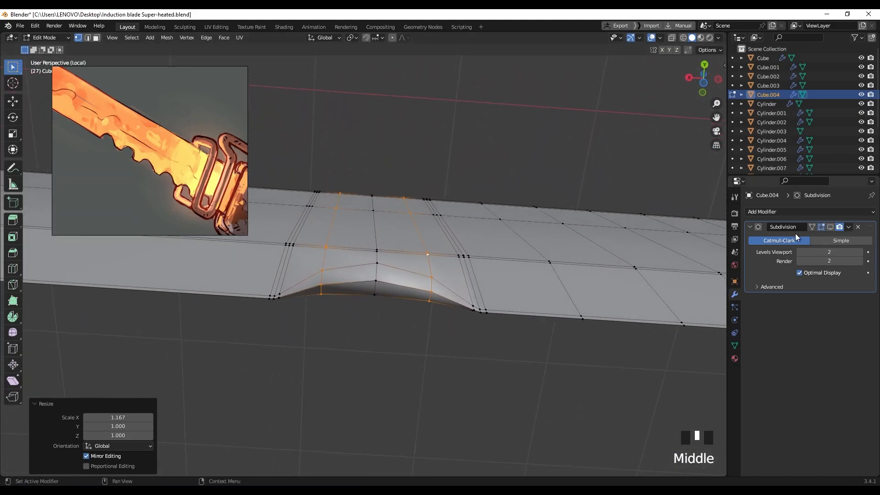
# Step: Inspect the widened notch in Object Mode with subdivision shown and, back in Edit Mode, as a wireframe from the back
pyautogui.press('Tab')
pyautogui.moveTo(399, 304); pyautogui.dragTo(351, 329, button='middle')
pyautogui.scroll(-8, 362, 335)
pyautogui.press('Tab')
pyautogui.hotkey('shift', 'z')
pyautogui.scroll(3, 334, 311)
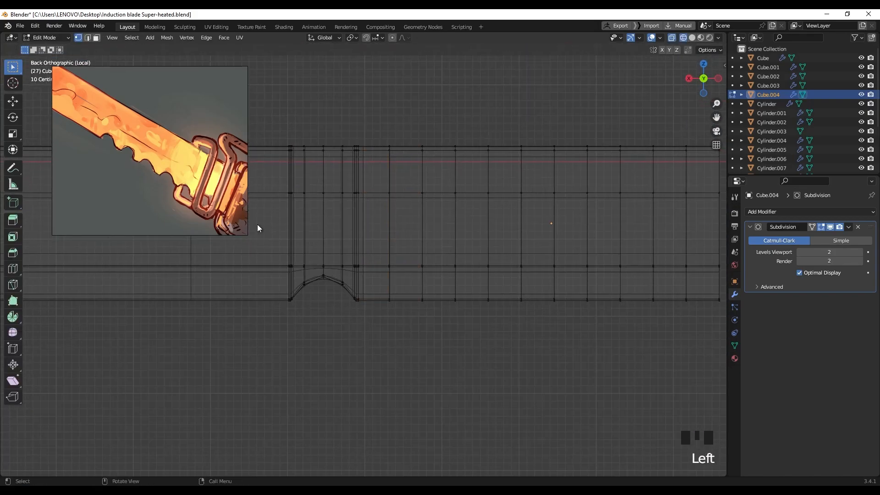
pyautogui.scroll(2, 395, 315)
pyautogui.scroll(5, 355, 323)
pyautogui.keyDown('shift'); pyautogui.moveTo(348, 360); pyautogui.dragTo(387, 324, button='middle'); pyautogui.keyUp('shift')
pyautogui.scroll(4, 397, 329)
# Step: With subdivision hidden, move the first edge loop beyond the notch's support loops 0.3094 m along X, closer to the notch
pyautogui.click(829, 227)
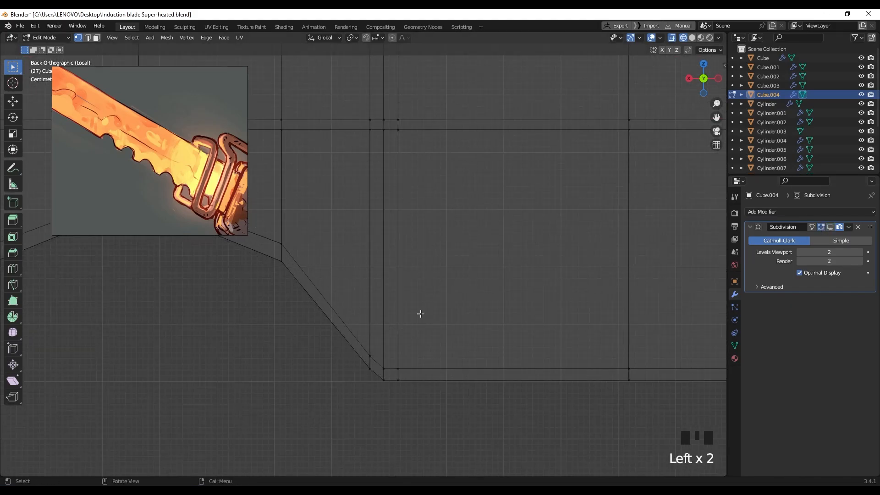
pyautogui.keyDown('alt'); pyautogui.click(400, 352); pyautogui.keyUp('alt')
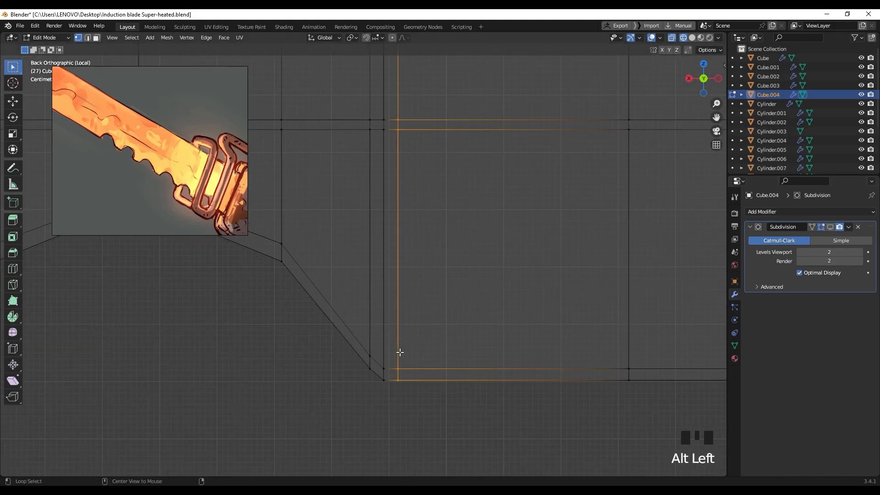
pyautogui.scroll(-4, 467, 344)
pyautogui.keyDown('shift'); pyautogui.moveTo(467, 344); pyautogui.dragTo(507, 321, button='middle'); pyautogui.keyUp('shift')
pyautogui.keyDown('alt'); pyautogui.click(486, 322); pyautogui.keyUp('alt')
pyautogui.press('g')
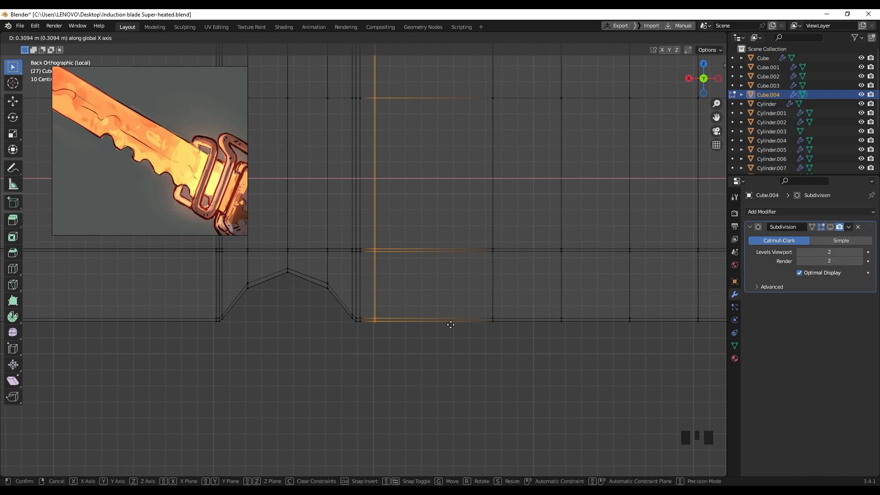
pyautogui.click(451, 324)
# Step: Delete all the evenly divided faces at the blade's end beyond the loop beside the notch, leaving one short segment
pyautogui.scroll(-5, 418, 267)
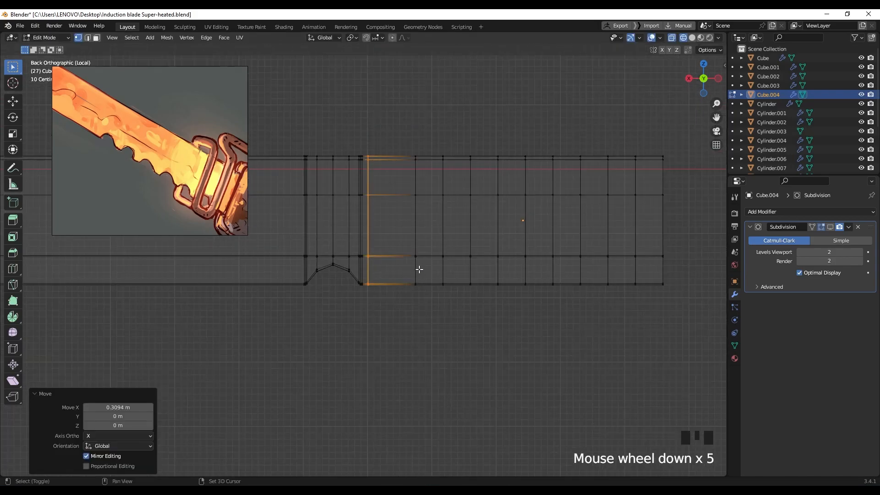
pyautogui.keyDown('shift'); pyautogui.moveTo(419, 267); pyautogui.dragTo(397, 291, button='middle'); pyautogui.keyUp('shift')
pyautogui.moveTo(389, 165); pyautogui.dragTo(669, 350)
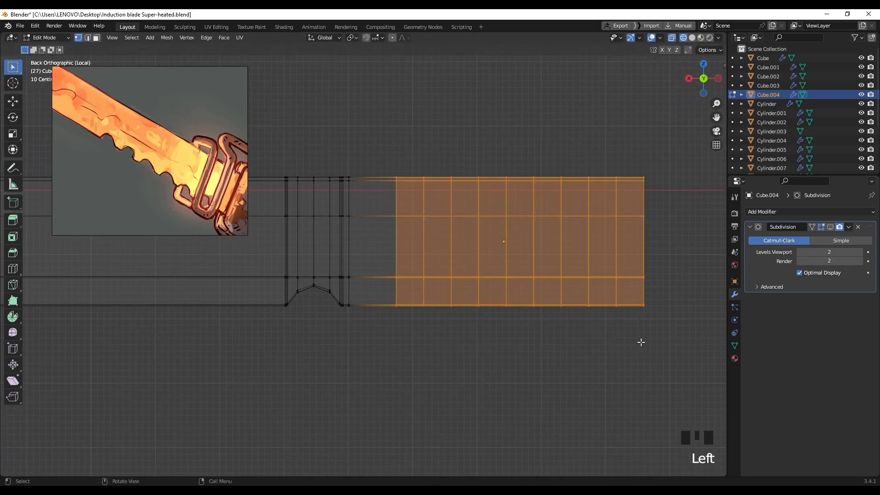
pyautogui.press('x')
pyautogui.click(647, 339)
pyautogui.scroll(3, 355, 302)
pyautogui.keyDown('shift'); pyautogui.moveTo(356, 303); pyautogui.dragTo(357, 308, button='middle'); pyautogui.keyUp('shift')
pyautogui.click(476, 348)
pyautogui.press('g')
pyautogui.press('x')
pyautogui.rightClick(478, 366)
# Step: Select the vertices of the blade's open end and move them about 0.6 m along X toward the notch
pyautogui.moveTo(479, 383); pyautogui.dragTo(402, 97)
pyautogui.press('g')
pyautogui.press('x')
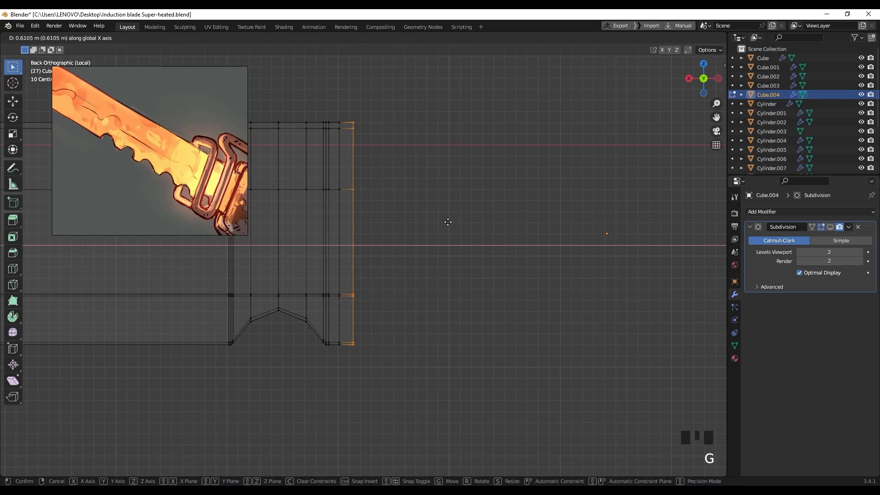
pyautogui.click(444, 221)
# Step: Duplicate the whole notch segment, from the blade's open end through the far support loops, about 1.27 m along negative X and separate it into its own object
pyautogui.keyDown('shift'); pyautogui.moveTo(377, 213); pyautogui.dragTo(471, 224, button='middle'); pyautogui.keyUp('shift')
pyautogui.moveTo(533, 404); pyautogui.dragTo(413, 98)
pyautogui.press('ctrl+KP_Add')
pyautogui.press('ctrl+KP_Add')
pyautogui.press('ctrl+KP_Add')
pyautogui.press('ctrl+KP_Add')
pyautogui.press('ctrl+KP_Add')
pyautogui.press('ctrl+KP_Add')
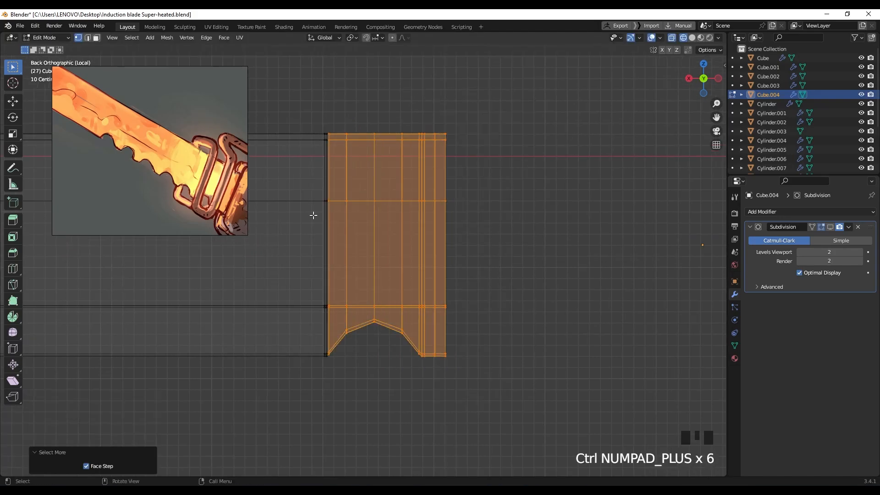
pyautogui.scroll(4, 299, 372)
pyautogui.scroll(1, 336, 247)
pyautogui.keyDown('shift'); pyautogui.moveTo(336, 248); pyautogui.dragTo(377, 294, button='middle'); pyautogui.keyUp('shift')
pyautogui.press('ctrl+KP_Add')
pyautogui.press('ctrl+KP_Add')
pyautogui.scroll(-12, 391, 298)
pyautogui.keyDown('shift'); pyautogui.moveTo(422, 275); pyautogui.dragTo(401, 270, button='middle'); pyautogui.keyUp('shift')
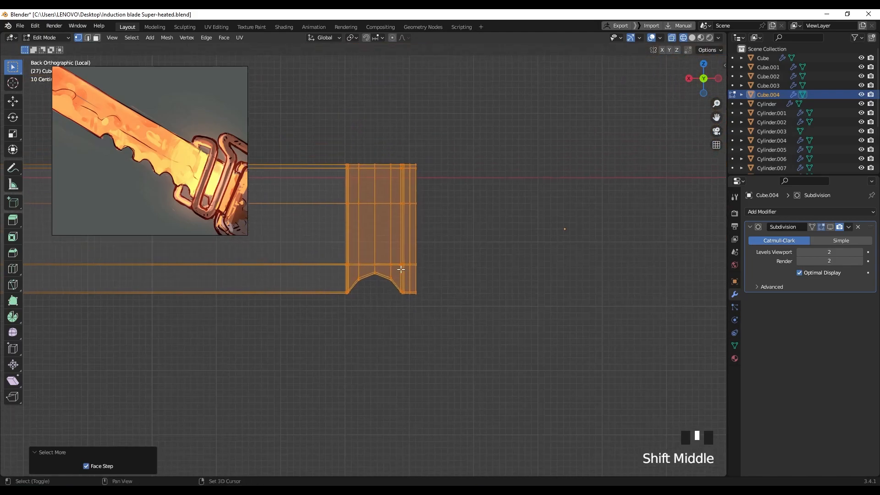
pyautogui.hotkey('shift', 'd')
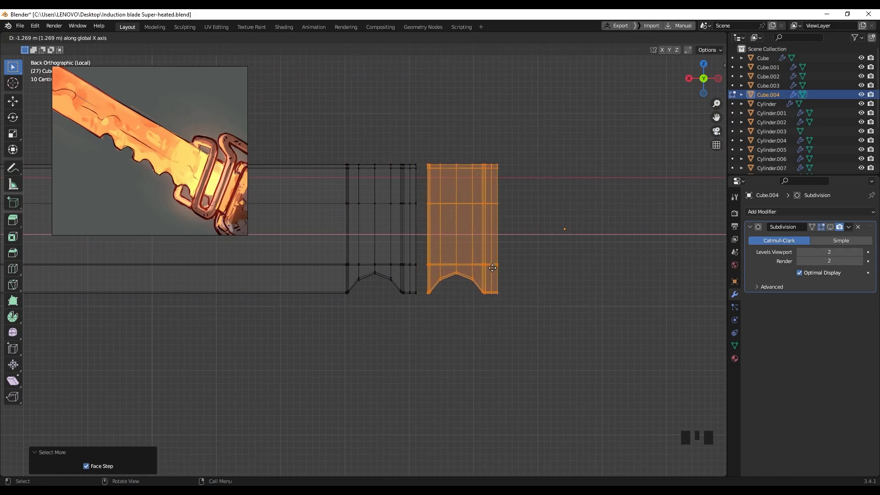
pyautogui.click(498, 269)
pyautogui.press('p')
pyautogui.click(501, 269)
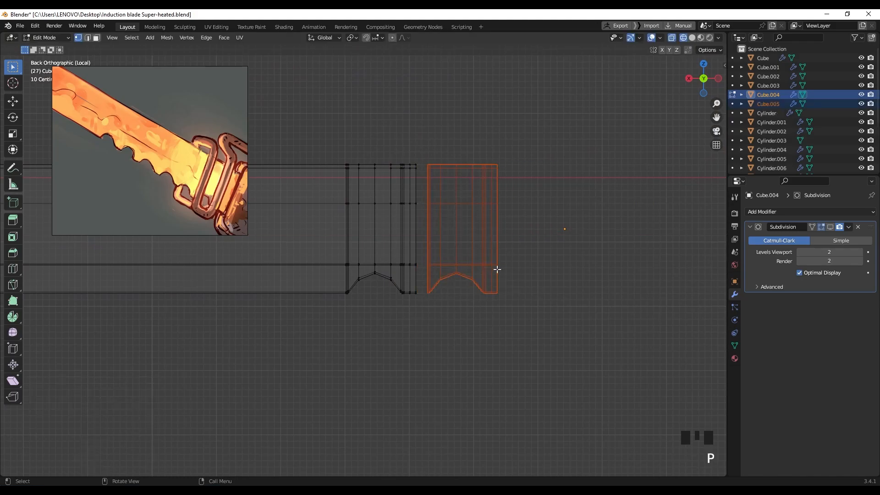
# Step: In Object Mode, move the separated notch segment along X by 0.14589 m and a further 0.036211 m to meet the blade's end
pyautogui.scroll(2, 413, 301)
pyautogui.keyDown('shift'); pyautogui.moveTo(413, 301); pyautogui.dragTo(450, 301, button='middle'); pyautogui.keyUp('shift')
pyautogui.press('Tab')
pyautogui.click(442, 249)
pyautogui.scroll(4, 427, 279)
pyautogui.scroll(2, 526, 278)
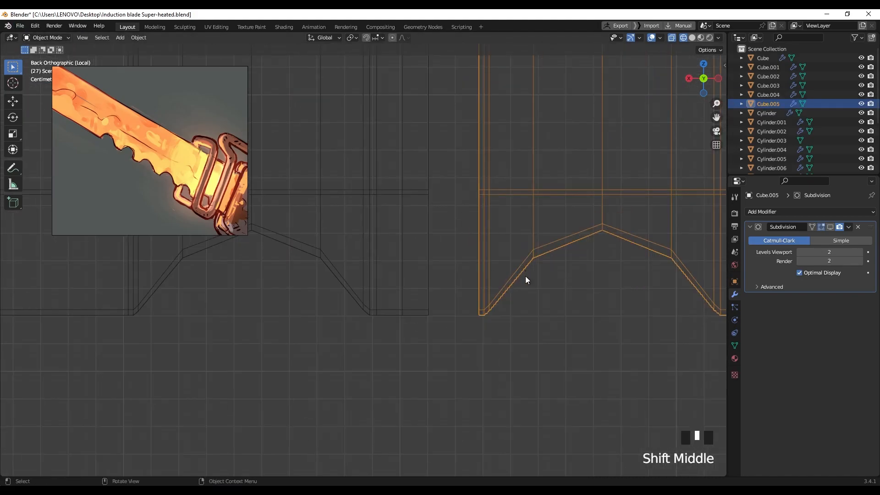
pyautogui.press('g')
pyautogui.click(475, 314)
pyautogui.keyDown('shift'); pyautogui.moveTo(474, 314); pyautogui.dragTo(420, 266, button='middle'); pyautogui.keyUp('shift')
pyautogui.scroll(5, 536, 291)
pyautogui.keyDown('shift'); pyautogui.moveTo(538, 295); pyautogui.dragTo(537, 302, button='middle'); pyautogui.keyUp('shift')
pyautogui.press('g')
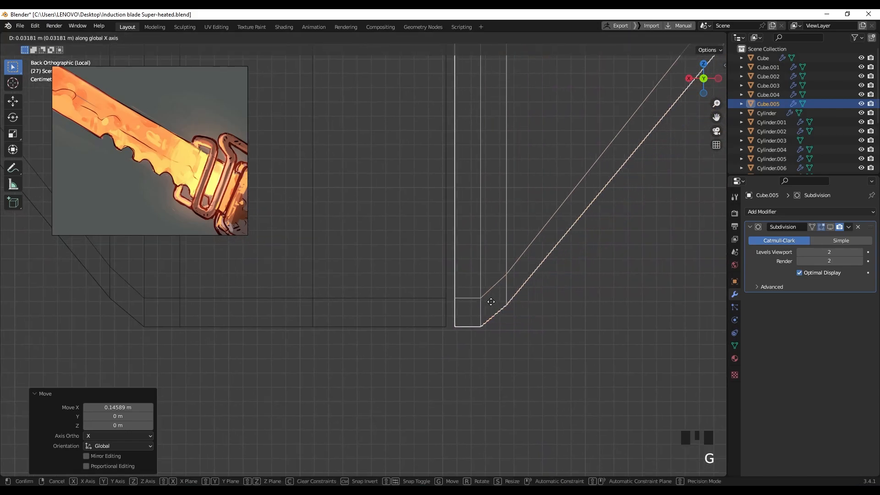
pyautogui.click(428, 309)
# Step: Set the separated notch segment's origin to its geometry
pyautogui.scroll(-10, 460, 238)
pyautogui.keyDown('shift'); pyautogui.moveTo(461, 238); pyautogui.dragTo(458, 263, button='middle'); pyautogui.keyUp('shift')
pyautogui.scroll(1, 418, 293)
pyautogui.keyDown('shift'); pyautogui.moveTo(418, 293); pyautogui.dragTo(408, 287, button='middle'); pyautogui.keyUp('shift')
pyautogui.rightClick(370, 270)
pyautogui.moveTo(361, 315)
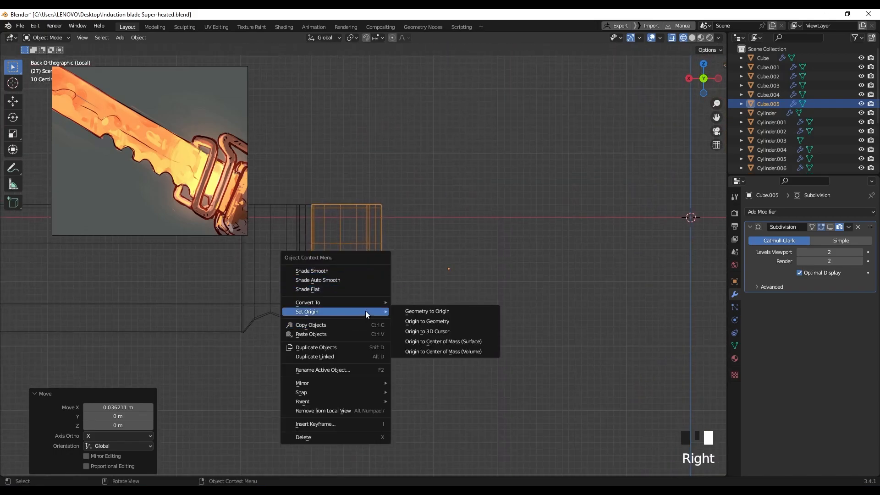
pyautogui.click(439, 321)
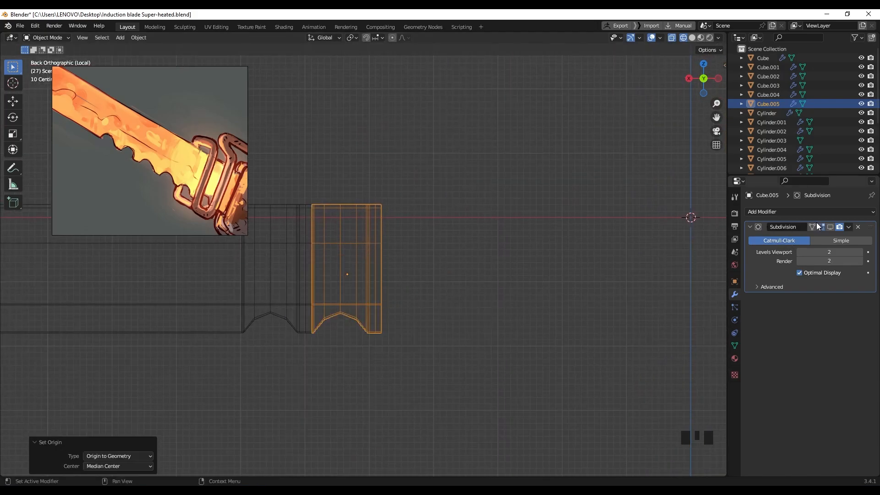
# Step: Replace the notch segment's Subdivision modifier with an Array modifier using a relative X offset factor of -1
pyautogui.click(857, 227)
pyautogui.click(822, 212)
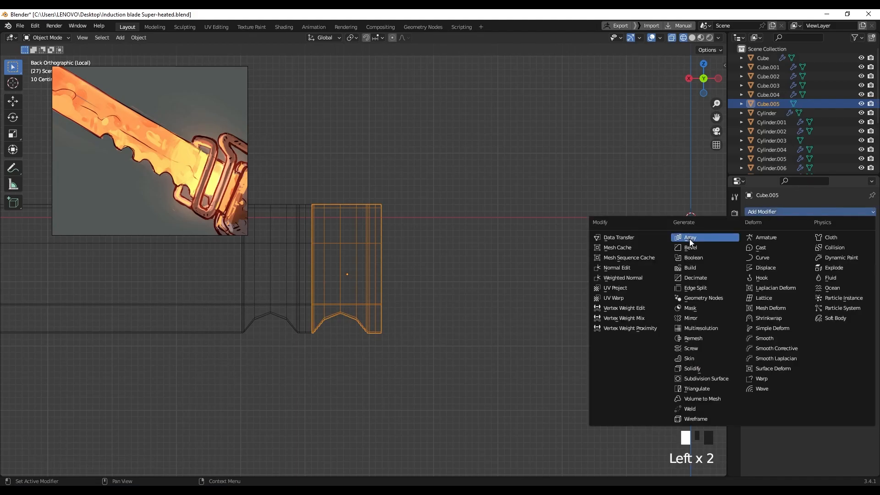
pyautogui.click(689, 237)
pyautogui.moveTo(485, 240); pyautogui.dragTo(512, 266, button='middle')
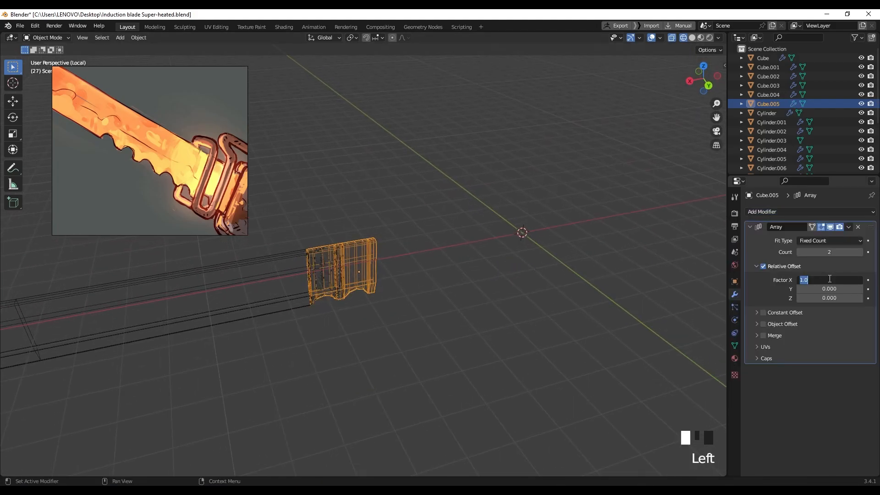
pyautogui.write('-1')
pyautogui.press('Return')
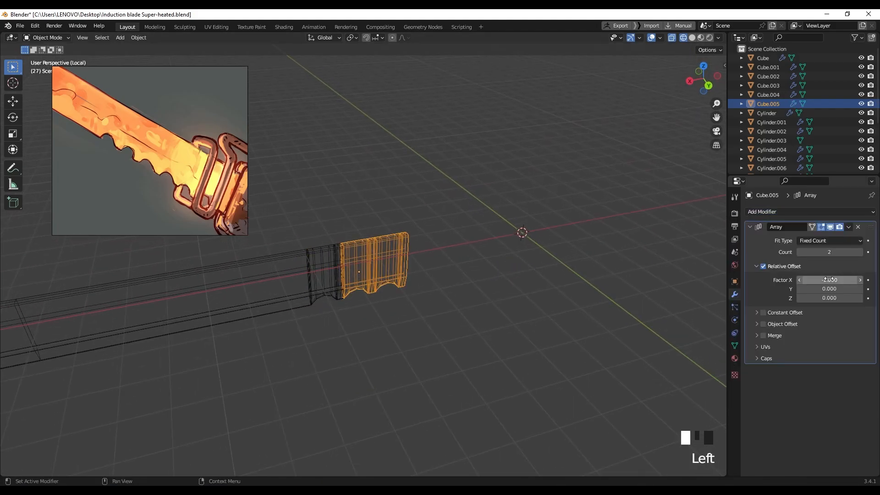
# Step: Raise the array count to 6 notch segments and apply the Array modifier
pyautogui.click(859, 252)
pyautogui.click(860, 252)
pyautogui.click(860, 252)
pyautogui.click(859, 252)
pyautogui.click(860, 252)
pyautogui.moveTo(479, 277); pyautogui.dragTo(471, 246, button='middle')
pyautogui.scroll(2, 472, 246)
pyautogui.moveTo(399, 267); pyautogui.dragTo(435, 260, button='middle')
pyautogui.click(849, 227)
pyautogui.click(821, 237)
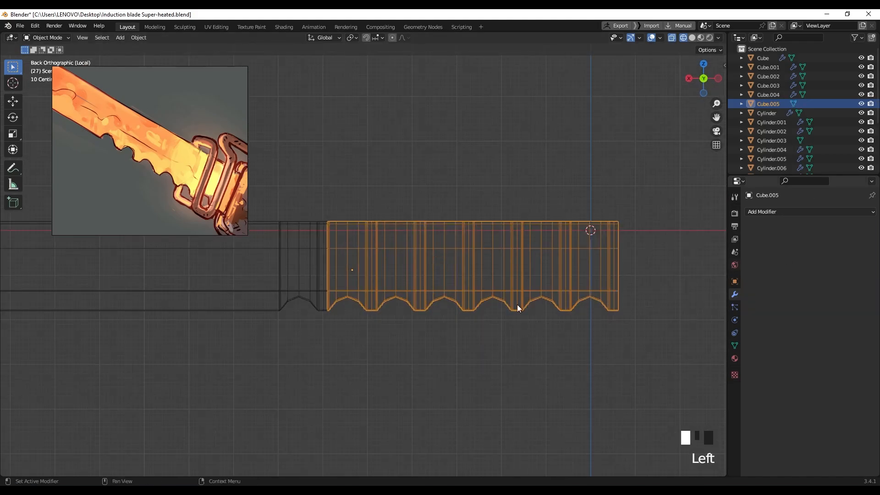
# Step: In Edit Mode, select all vertices of the arrayed notch segments and merge them by distance
pyautogui.press('Tab')
pyautogui.moveTo(416, 297); pyautogui.dragTo(376, 279, button='middle')
pyautogui.scroll(3, 376, 279)
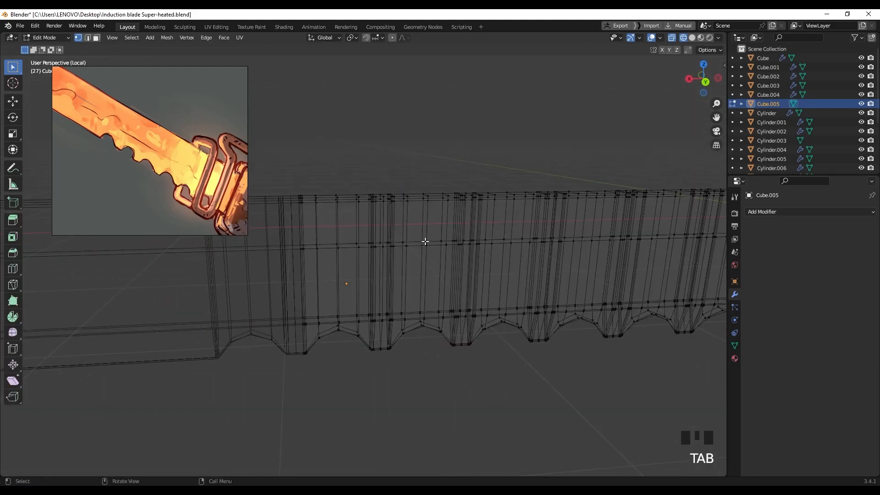
pyautogui.moveTo(449, 251); pyautogui.dragTo(437, 248, button='middle')
pyautogui.press('a')
pyautogui.press('m')
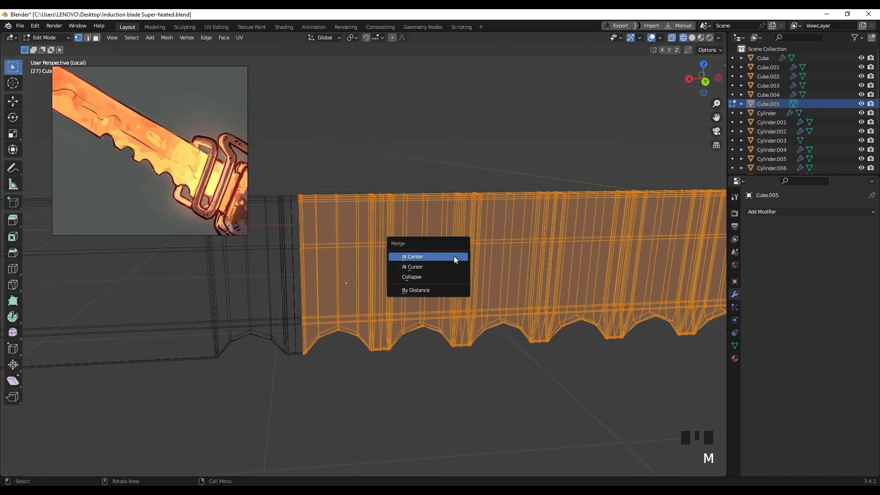
pyautogui.click(416, 290)
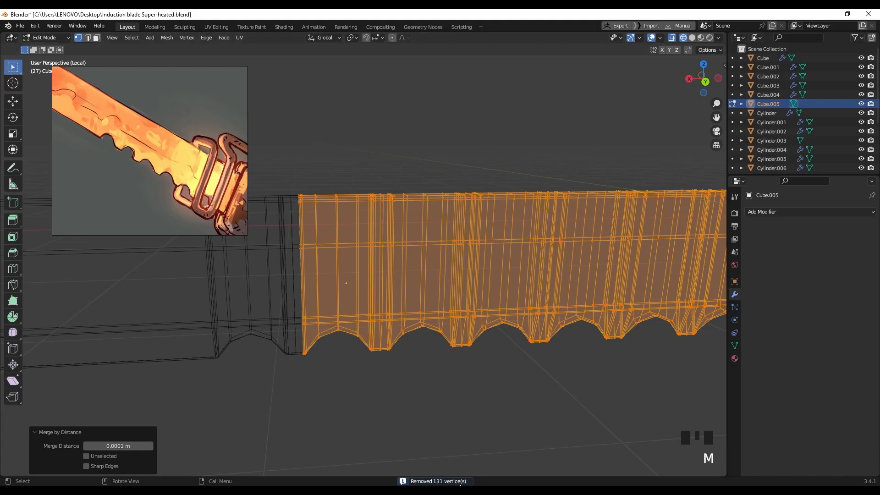
# Step: Back in Object Mode with solid shading, remove the Subdivision modifier from the main blade
pyautogui.moveTo(477, 364)
pyautogui.mouseDown(button='middle')
pyautogui.moveTo(457, 371)
pyautogui.moveTo(460, 387)
pyautogui.moveTo(395, 328)
pyautogui.moveTo(404, 302)
pyautogui.moveTo(460, 281)
pyautogui.moveTo(456, 273)
pyautogui.moveTo(312, 349)
pyautogui.mouseUp(button='middle')
pyautogui.press('Tab')
pyautogui.hotkey('shift', 'z')
pyautogui.keyDown('shift'); pyautogui.moveTo(311, 350); pyautogui.dragTo(340, 312, button='middle'); pyautogui.keyUp('shift')
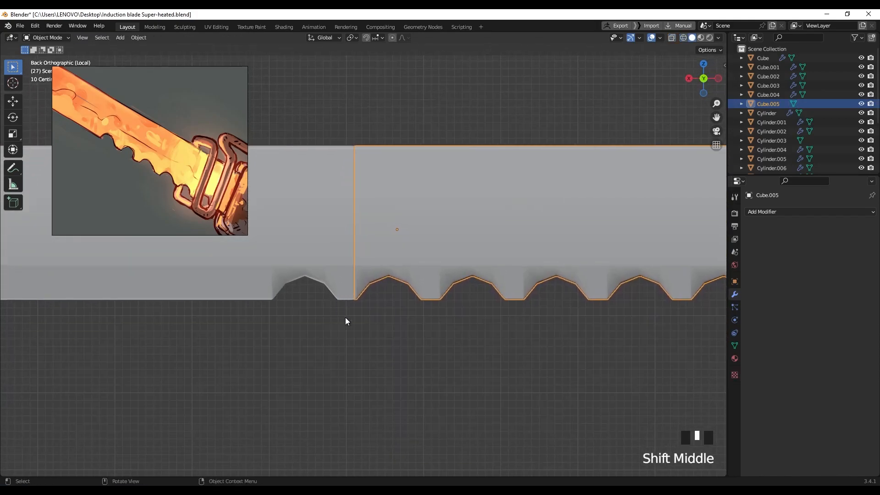
pyautogui.scroll(7, 365, 324)
pyautogui.scroll(5, 425, 353)
pyautogui.keyDown('shift'); pyautogui.moveTo(424, 353); pyautogui.dragTo(450, 306, button='middle'); pyautogui.keyUp('shift')
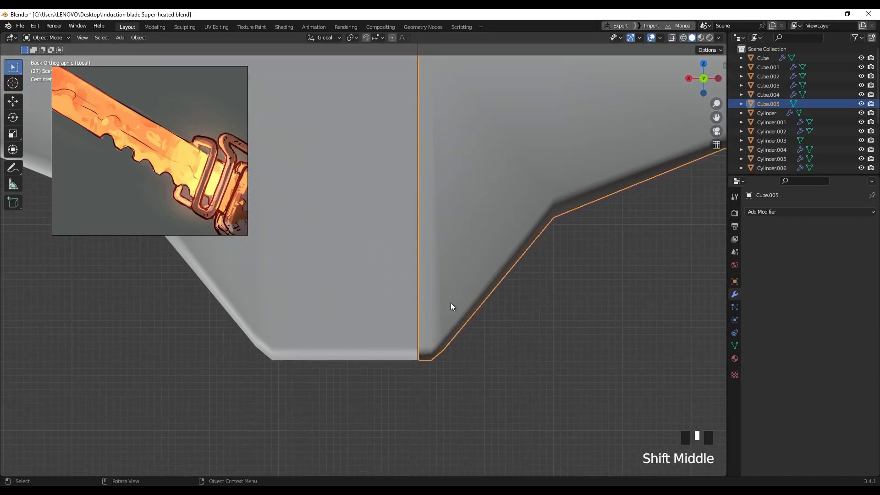
pyautogui.keyDown('shift'); pyautogui.click(397, 314); pyautogui.keyUp('shift')
pyautogui.click(733, 345)
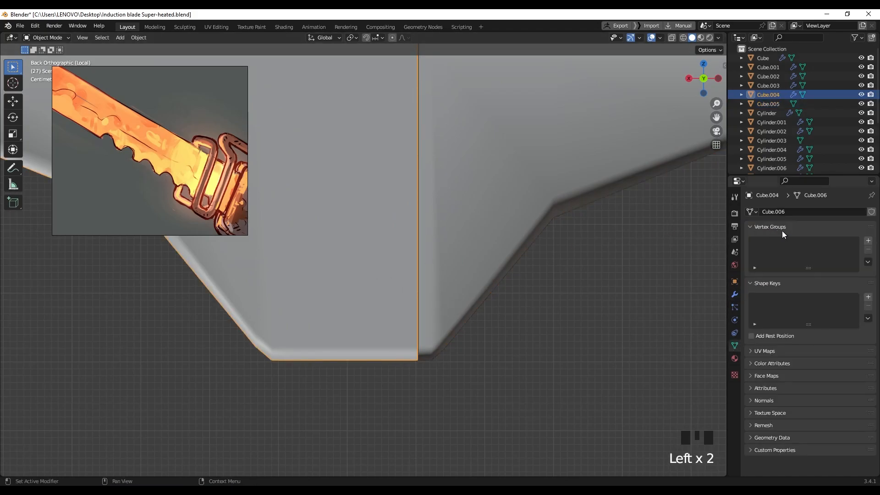
pyautogui.click(722, 230)
pyautogui.click(735, 294)
pyautogui.click(858, 227)
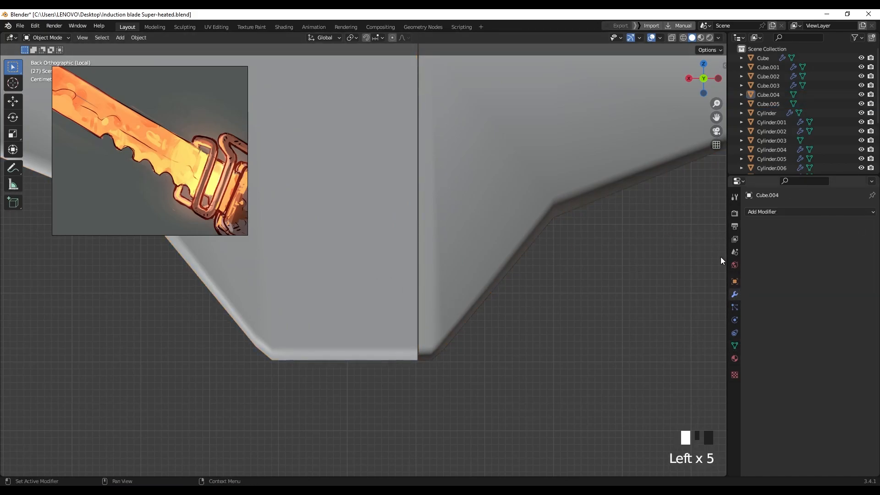
# Step: Shade both the arrayed notch section and the main blade flat
pyautogui.click(479, 278)
pyautogui.rightClick(475, 270)
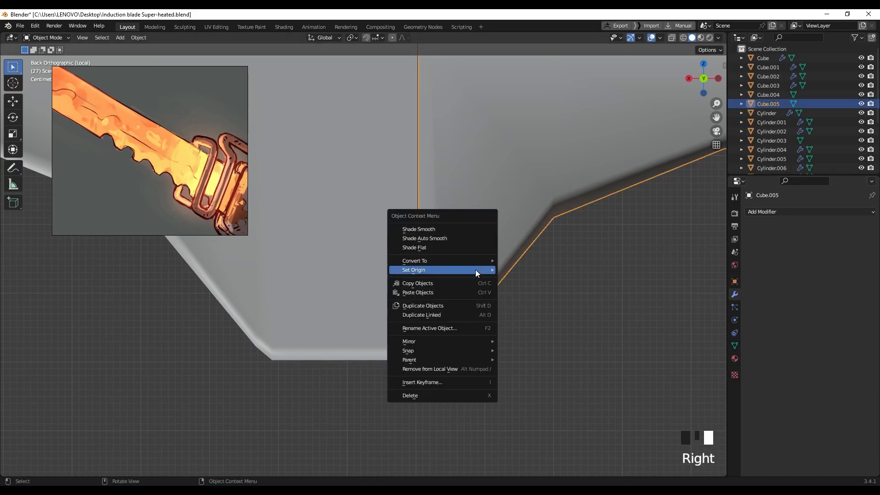
pyautogui.click(457, 248)
pyautogui.click(369, 303)
pyautogui.rightClick(371, 308)
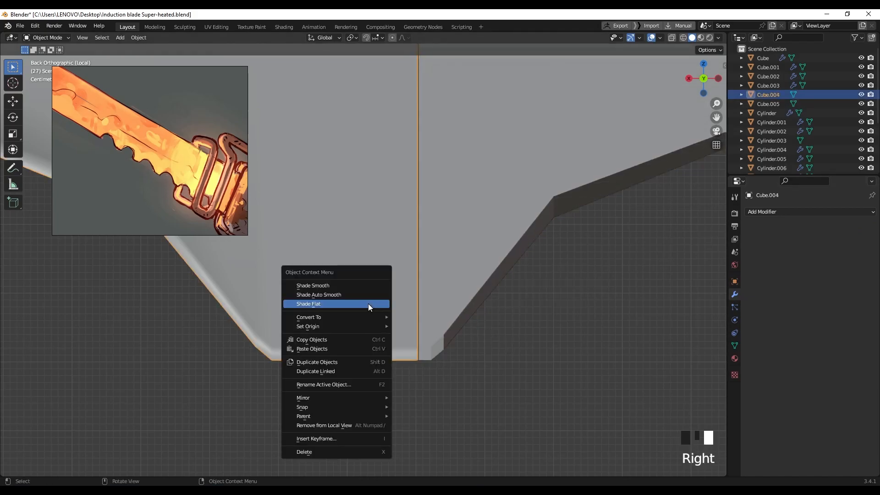
pyautogui.click(369, 304)
# Step: Select the main blade and the arrayed notch section together and join them into one object
pyautogui.click(435, 324)
pyautogui.click(493, 385)
pyautogui.moveTo(493, 385); pyautogui.dragTo(362, 277)
pyautogui.hotkey('ctrl', 'j')
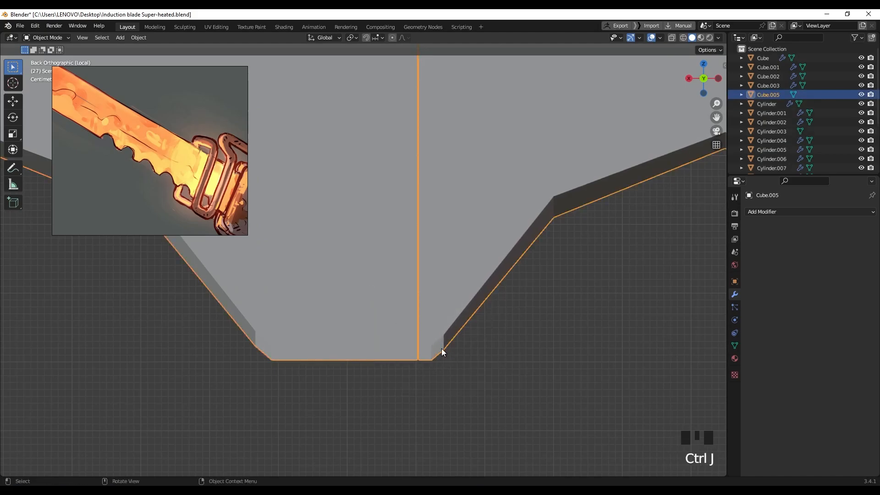
# Step: In Edit Mode with wireframe shading, merge the unjoined vertices at the lower seam corner between blade and notch section at center
pyautogui.press('Tab')
pyautogui.press('z')
pyautogui.scroll(3, 454, 391)
pyautogui.keyDown('shift'); pyautogui.moveTo(459, 424); pyautogui.dragTo(445, 326, button='middle'); pyautogui.keyUp('shift')
pyautogui.hotkey('alt', 'a')
pyautogui.scroll(1, 318, 308)
pyautogui.keyDown('shift'); pyautogui.moveTo(284, 347); pyautogui.dragTo(314, 329, button='middle'); pyautogui.keyUp('shift')
pyautogui.scroll(1, 313, 329)
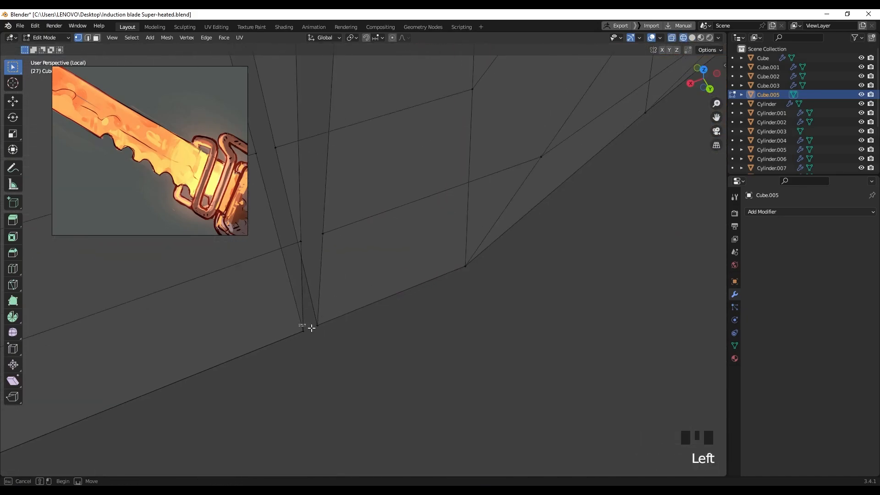
pyautogui.moveTo(330, 336); pyautogui.dragTo(330, 337)
pyautogui.press('m')
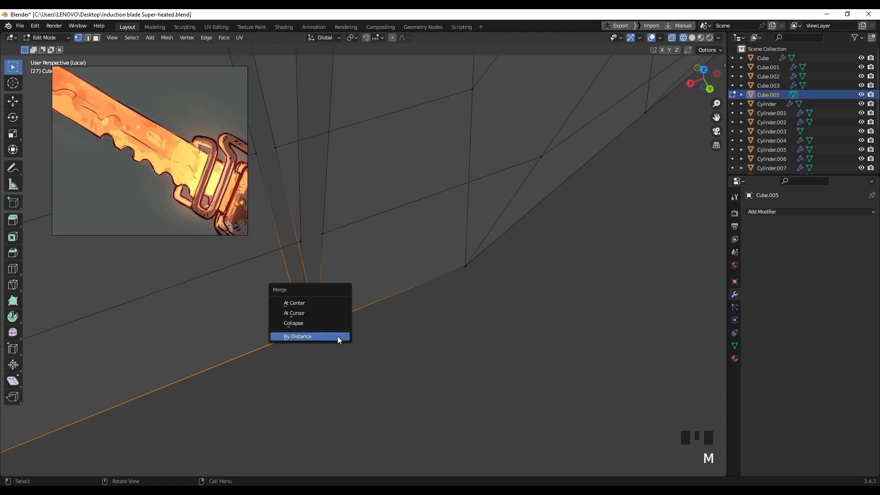
pyautogui.press('m')
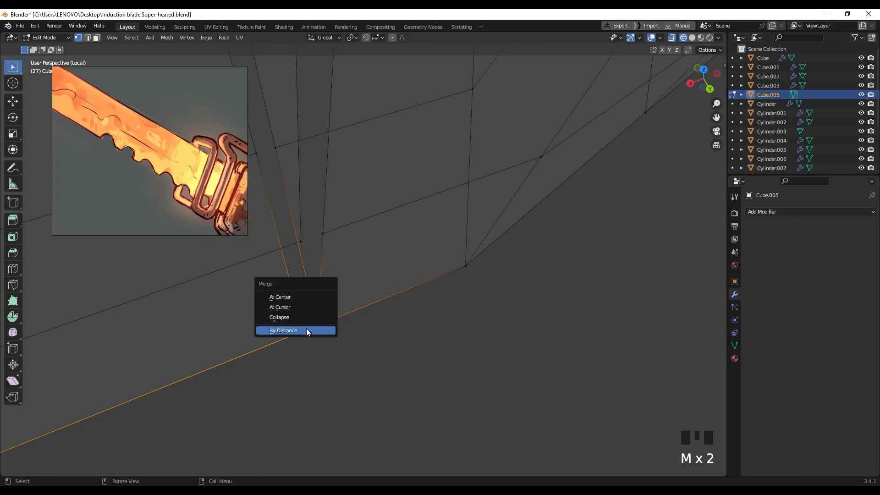
pyautogui.click(311, 299)
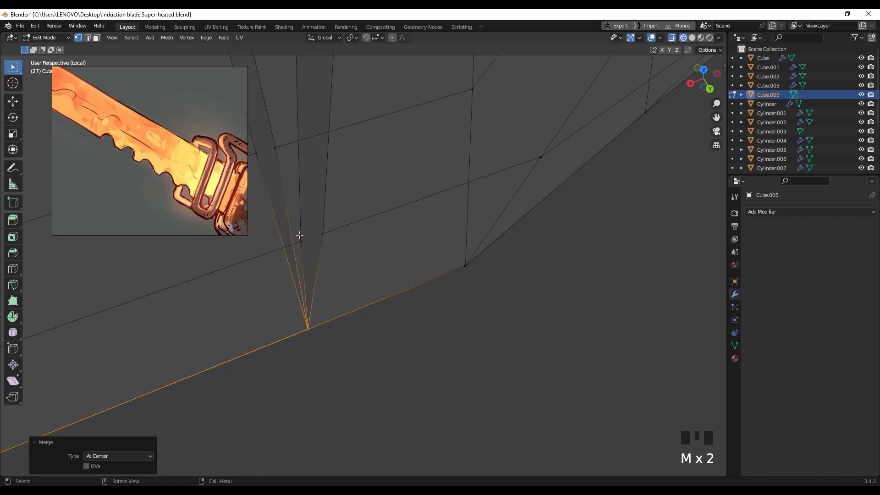
# Step: Merge the two seam vertices just above that corner at center, and repeat the merge on the next pair along the seam
pyautogui.click(300, 237)
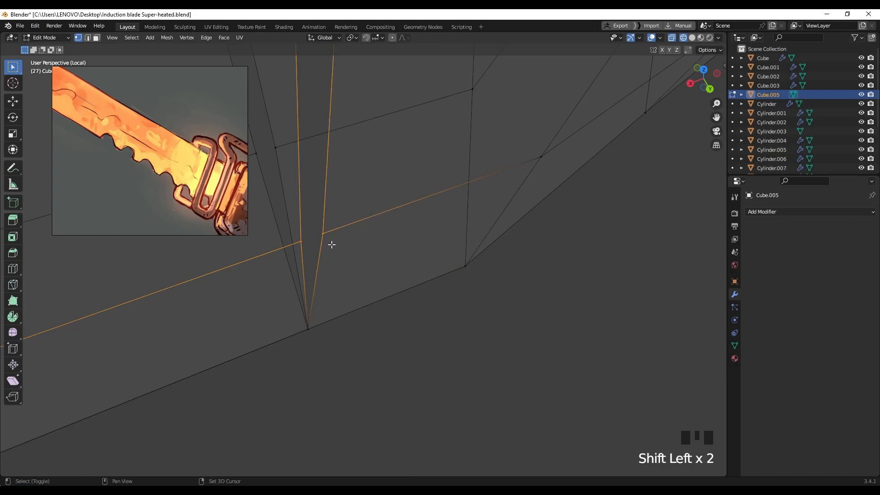
pyautogui.keyDown('shift'); pyautogui.moveTo(320, 256); pyautogui.dragTo(332, 194, button='middle'); pyautogui.keyUp('shift')
pyautogui.click(380, 248)
pyautogui.scroll(-9, 373, 248)
pyautogui.moveTo(328, 318); pyautogui.dragTo(323, 294)
pyautogui.moveTo(323, 293); pyautogui.dragTo(366, 248, button='middle')
pyautogui.moveTo(392, 213); pyautogui.dragTo(403, 224)
pyautogui.hotkey('shift', 'r')
# Step: Merge further unjoined vertex pairs along the seam between the blade and the notch section at center
pyautogui.moveTo(399, 223); pyautogui.dragTo(344, 289, button='middle')
pyautogui.moveTo(296, 310); pyautogui.dragTo(312, 328)
pyautogui.moveTo(312, 328); pyautogui.dragTo(328, 298, button='middle')
pyautogui.press('m')
pyautogui.click(326, 295)
pyautogui.keyDown('shift'); pyautogui.moveTo(275, 252); pyautogui.dragTo(370, 194, button='middle'); pyautogui.keyUp('shift')
pyautogui.click(307, 295)
pyautogui.scroll(-7, 307, 295)
pyautogui.scroll(8, 369, 194)
pyautogui.moveTo(390, 286); pyautogui.dragTo(414, 316)
pyautogui.moveTo(415, 317); pyautogui.dragTo(334, 288, button='middle')
pyautogui.hotkey('shift', 'r')
pyautogui.click(334, 289)
# Step: Merge the last unjoined vertex pairs on the seam at center, and return to Object Mode in solid shading
pyautogui.keyDown('shift'); pyautogui.moveTo(334, 183); pyautogui.dragTo(343, 229, button='middle'); pyautogui.keyUp('shift')
pyautogui.moveTo(341, 230); pyautogui.dragTo(353, 241)
pyautogui.moveTo(353, 241); pyautogui.dragTo(385, 202, button='middle')
pyautogui.keyDown('shift'); pyautogui.moveTo(353, 188); pyautogui.dragTo(357, 228, button='middle'); pyautogui.keyUp('shift')
pyautogui.scroll(4, 361, 285)
pyautogui.moveTo(367, 271); pyautogui.dragTo(385, 293)
pyautogui.scroll(-6, 359, 239)
pyautogui.click(359, 240)
pyautogui.moveTo(385, 293); pyautogui.dragTo(518, 246, button='middle')
pyautogui.press('z')
pyautogui.scroll(3, 394, 300)
pyautogui.press('Tab')
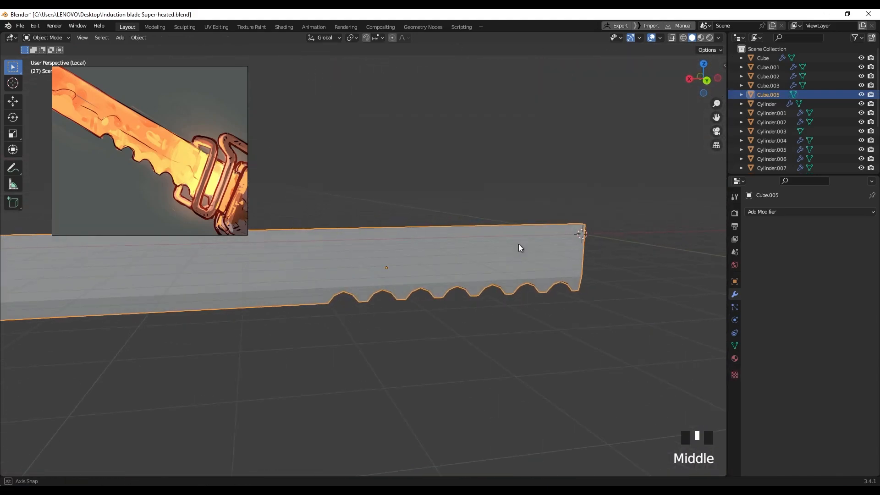
# Step: Add a Subdivision Surface modifier to the blade with 2 viewport levels
pyautogui.scroll(2, 518, 245)
pyautogui.click(807, 212)
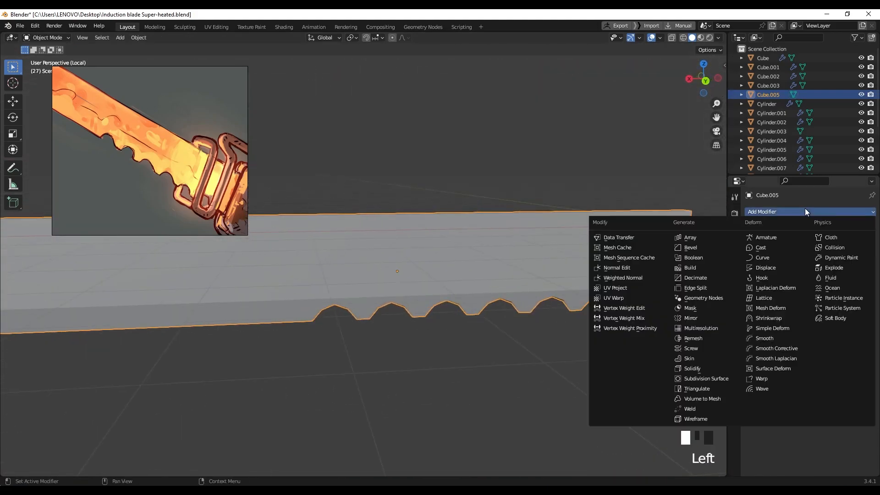
pyautogui.click(701, 378)
pyautogui.click(860, 252)
# Step: Shade the whole blade smooth
pyautogui.press('Tab')
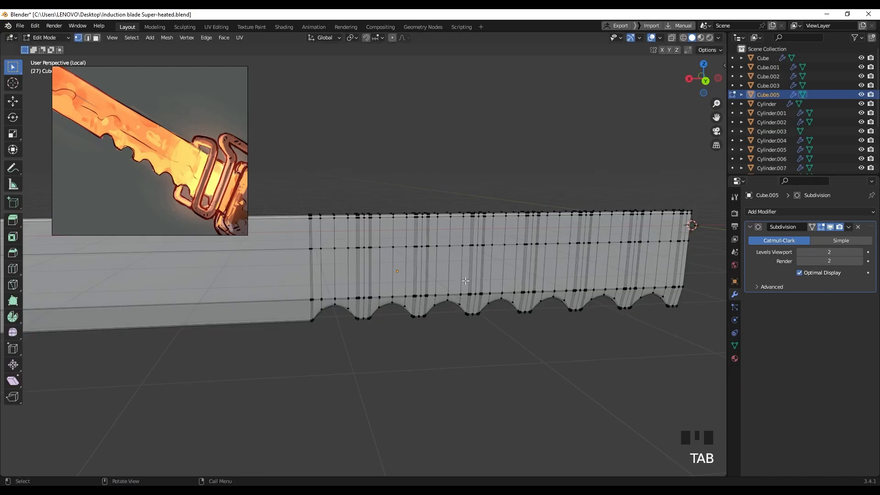
pyautogui.scroll(-2, 460, 286)
pyautogui.press('Tab')
pyautogui.rightClick(495, 269)
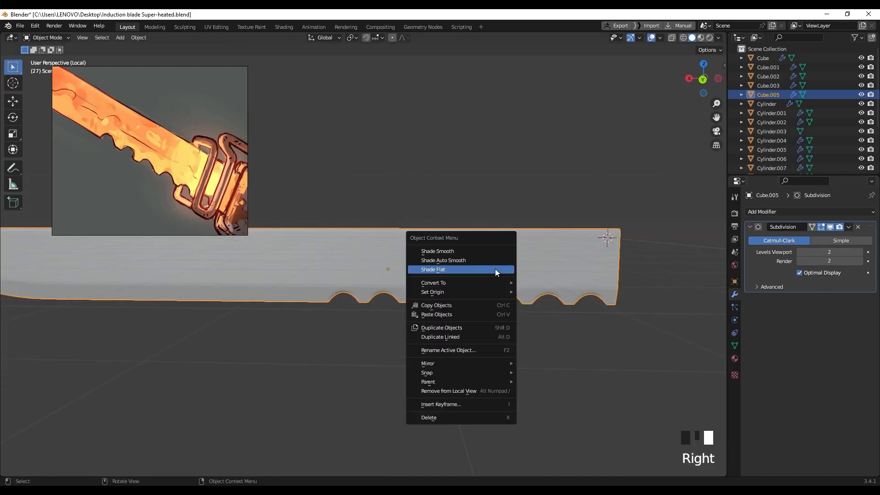
pyautogui.click(484, 252)
pyautogui.click(466, 334)
# Step: In Edit Mode, select the vertices at the blade's hilt end and extrude them along X past the last notch
pyautogui.scroll(-3, 404, 285)
pyautogui.moveTo(405, 285); pyautogui.dragTo(389, 275, button='middle')
pyautogui.scroll(4, 428, 309)
pyautogui.moveTo(428, 309); pyautogui.dragTo(456, 282, button='middle')
pyautogui.press('Tab')
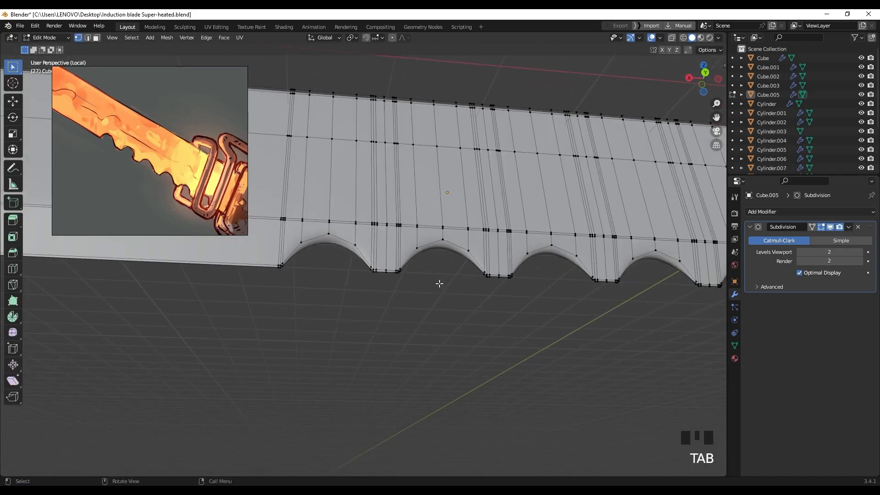
pyautogui.press('Tab')
pyautogui.keyDown('shift'); pyautogui.moveTo(369, 266); pyautogui.dragTo(447, 258, button='middle'); pyautogui.keyUp('shift')
pyautogui.scroll(4, 404, 310)
pyautogui.press('Tab')
pyautogui.moveTo(418, 243); pyautogui.dragTo(440, 389)
pyautogui.moveTo(436, 328); pyautogui.dragTo(454, 437)
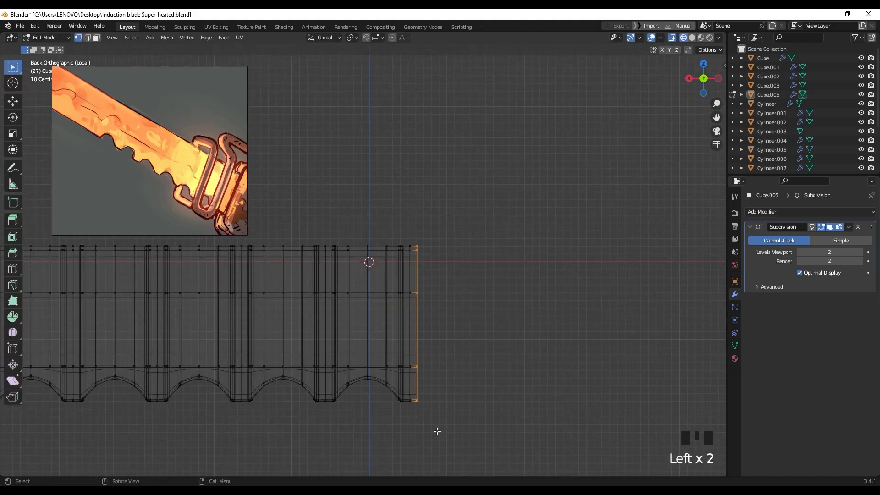
pyautogui.press('g')
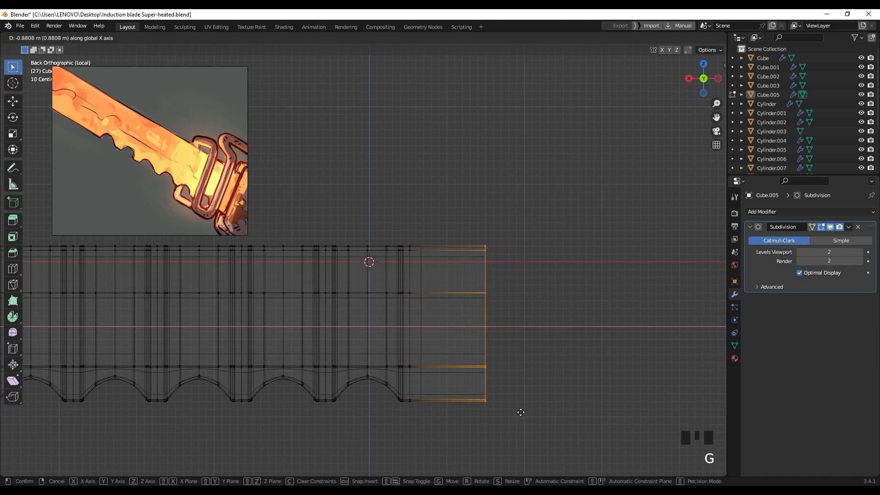
pyautogui.rightClick(514, 413)
pyautogui.press('e')
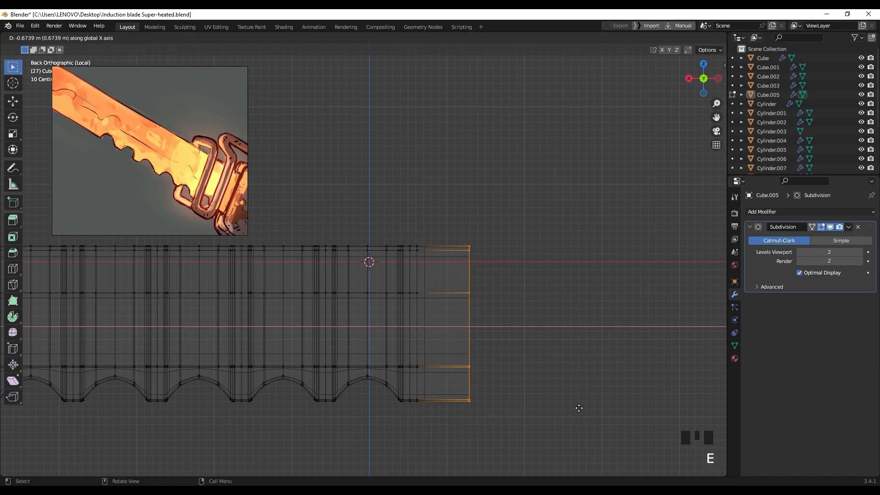
pyautogui.click(597, 407)
# Step: Leave local view and move the blade about 5 m along X, so its notches clear the housing
pyautogui.scroll(-3, 466, 389)
pyautogui.press('Tab')
pyautogui.keyDown('shift'); pyautogui.moveTo(401, 361); pyautogui.dragTo(523, 355, button='middle'); pyautogui.keyUp('shift')
pyautogui.press('/')
pyautogui.scroll(2, 550, 352)
pyautogui.keyDown('shift'); pyautogui.moveTo(557, 313); pyautogui.dragTo(556, 326, button='middle'); pyautogui.keyUp('shift')
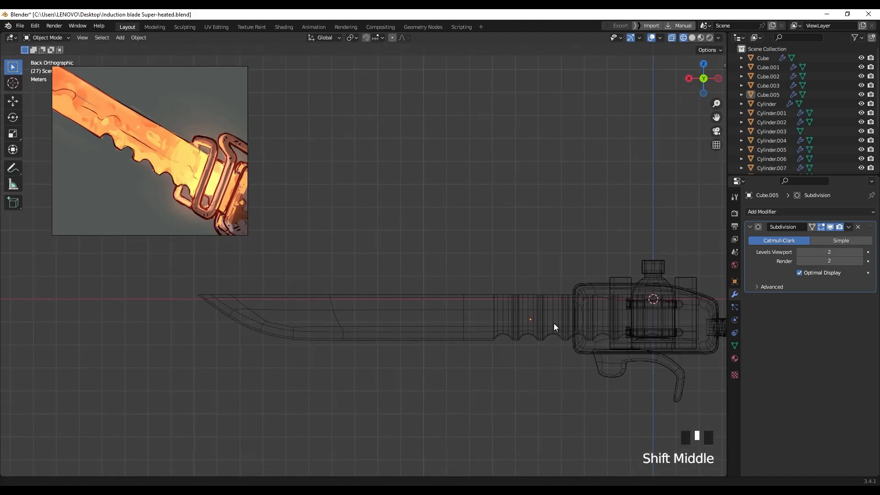
pyautogui.click(521, 335)
pyautogui.press('g')
pyautogui.press('x')
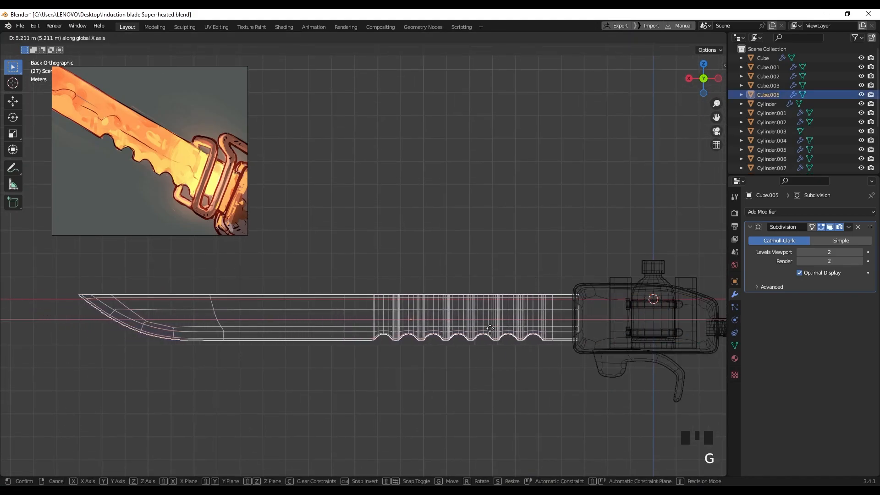
pyautogui.click(485, 243)
pyautogui.scroll(-4, 485, 248)
pyautogui.keyDown('shift'); pyautogui.moveTo(472, 242); pyautogui.dragTo(474, 293, button='middle'); pyautogui.keyUp('shift')
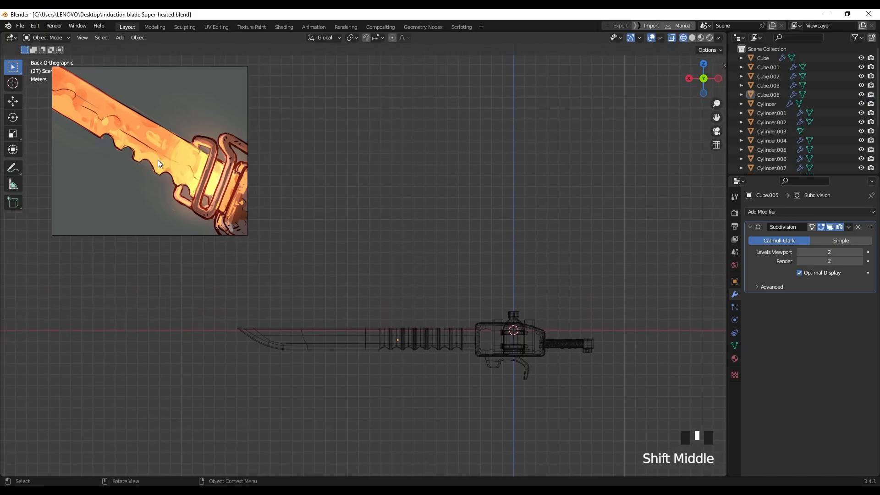
# Step: Restore solid shading and examine the bracket above the housing in the reference image
pyautogui.scroll(-3, 157, 159)
pyautogui.click(172, 192)
pyautogui.middleClick(361, 299)
pyautogui.press('z')
pyautogui.middleClick(447, 292)
pyautogui.moveTo(440, 290); pyautogui.dragTo(463, 265, button='middle')
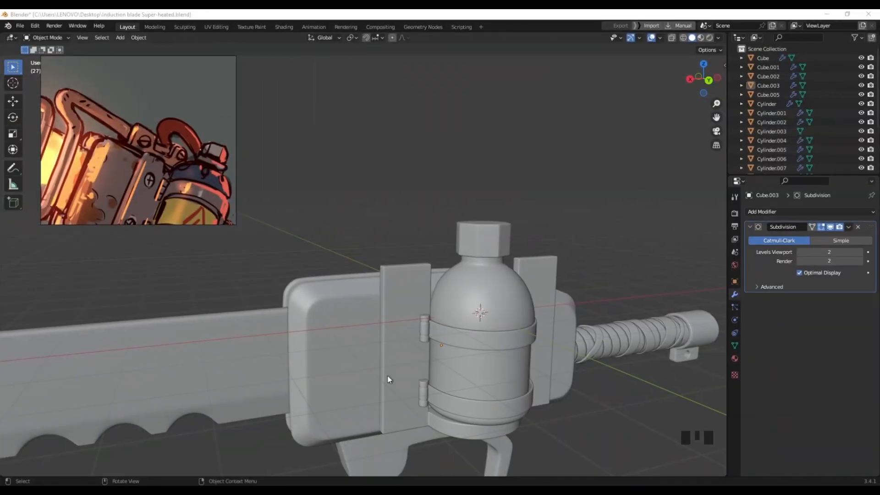
pyautogui.scroll(2, 152, 145)
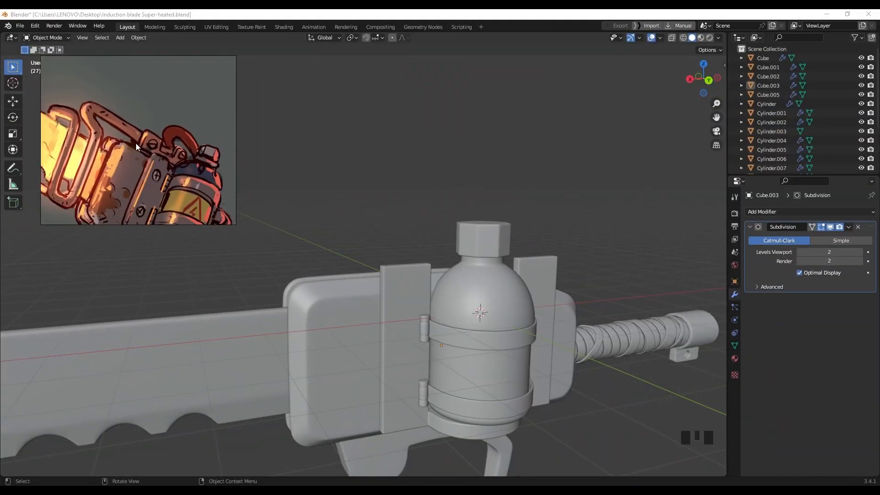
# Step: Add a cube from the back view, scale it to 0.719 and raise it about 1.05 m along Z
pyautogui.moveTo(367, 309); pyautogui.dragTo(390, 304, button='middle')
pyautogui.hotkey('shift', 'a')
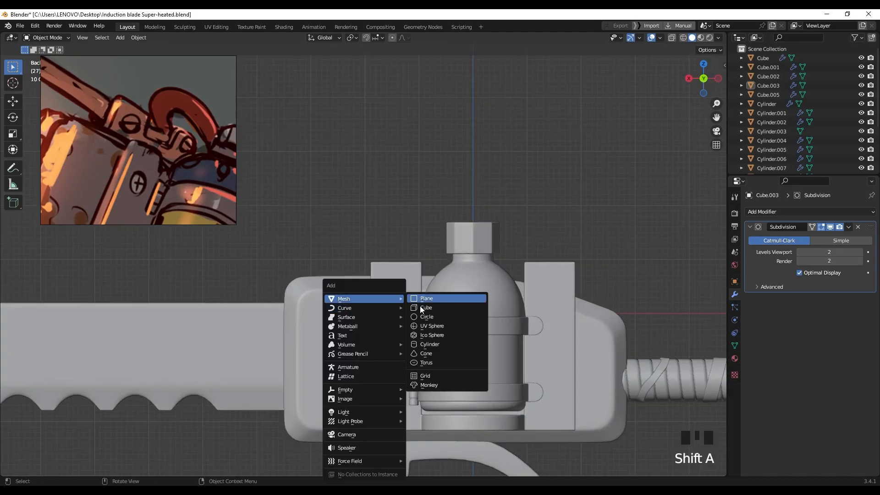
pyautogui.click(422, 307)
pyautogui.press('s')
pyautogui.click(533, 337)
pyautogui.press('g')
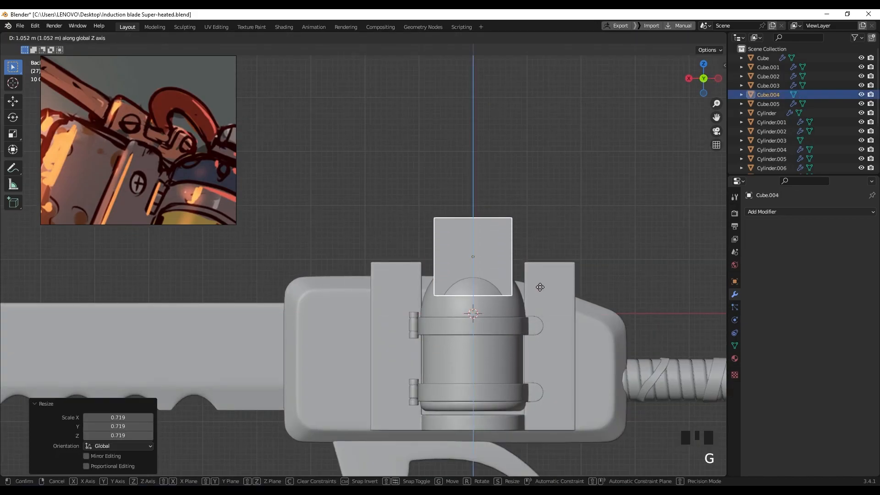
pyautogui.click(540, 286)
# Step: Move the cube about 1.81 m along X above the blade-side plate, stretch it along X and scale it uniformly to 0.736
pyautogui.press('g')
pyautogui.press('x')
pyautogui.click(435, 296)
pyautogui.press('s')
pyautogui.press('x')
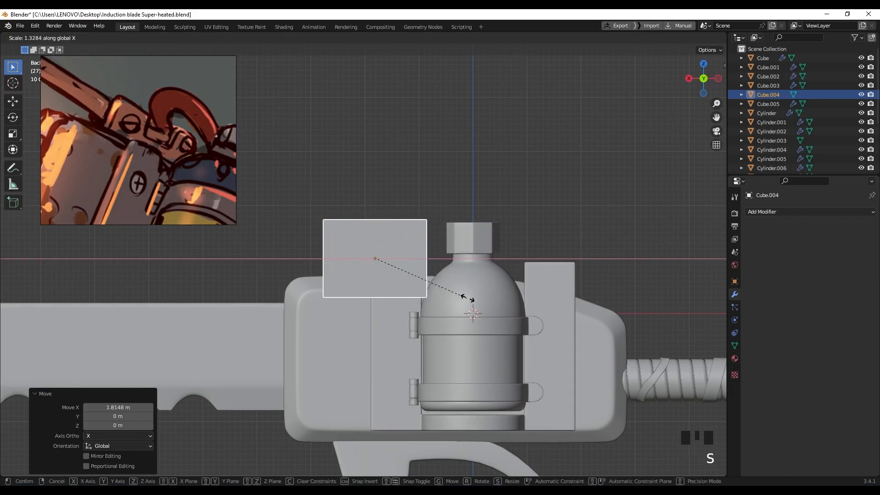
pyautogui.press('s')
pyautogui.click(471, 303)
# Step: Lower the block onto the housing's upper edge, scale its height to 0.815 and shift it about -0.18 m along X
pyautogui.press('g')
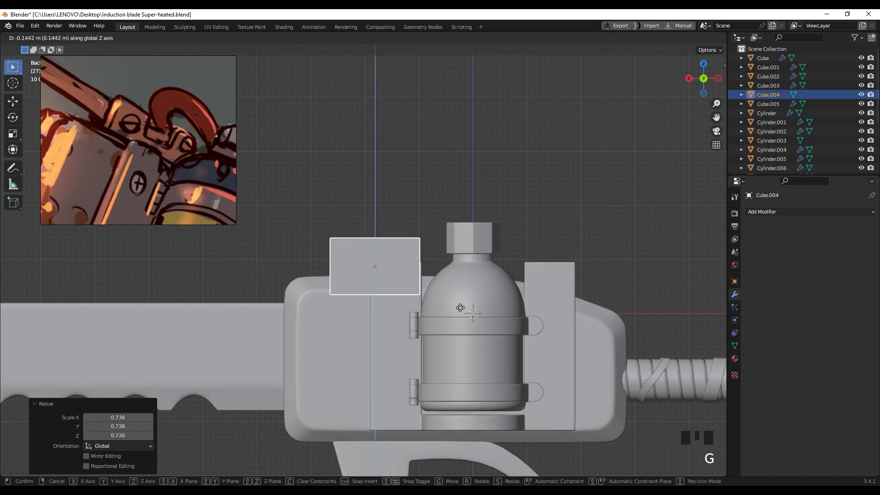
pyautogui.click(457, 310)
pyautogui.press('g')
pyautogui.press('x')
pyautogui.click(458, 310)
pyautogui.press('s')
pyautogui.press('z')
pyautogui.click(457, 313)
pyautogui.press('g')
pyautogui.press('x')
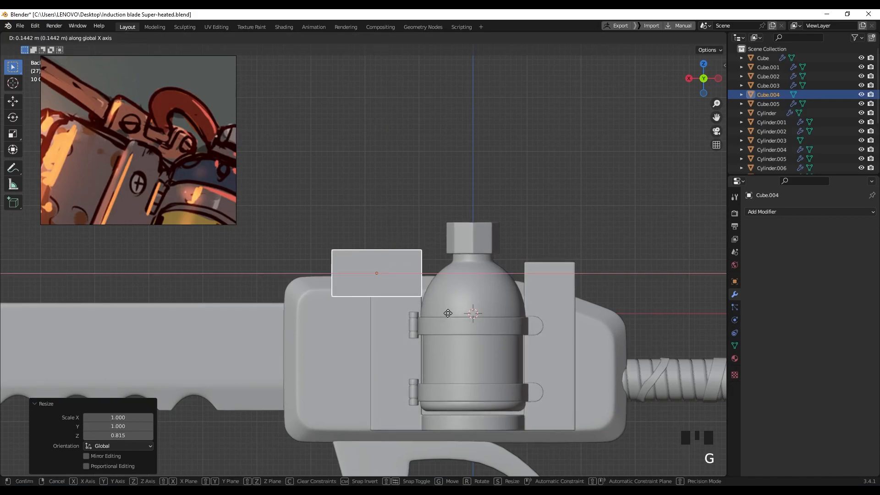
pyautogui.click(464, 312)
# Step: From the top view, centre the block over the housing by moving it about -0.85 m along Y, and scale its Y width to 0.636
pyautogui.moveTo(398, 302); pyautogui.dragTo(431, 335, button='middle')
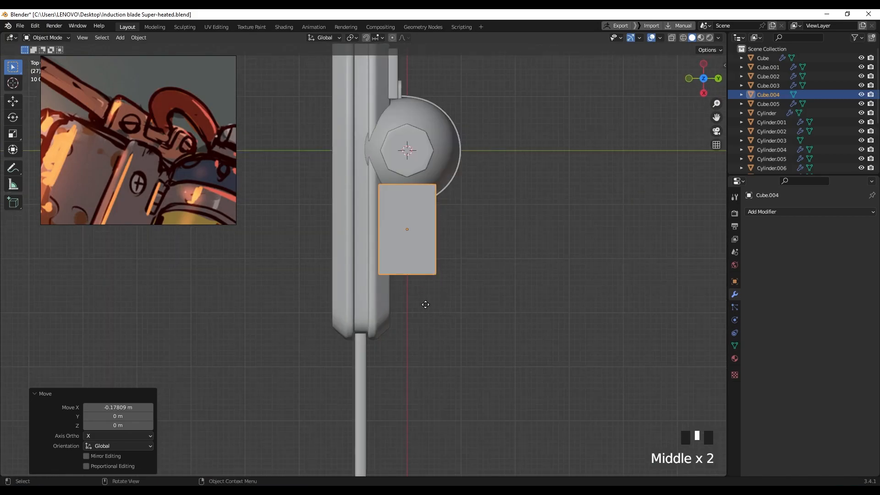
pyautogui.press('g')
pyautogui.press('y')
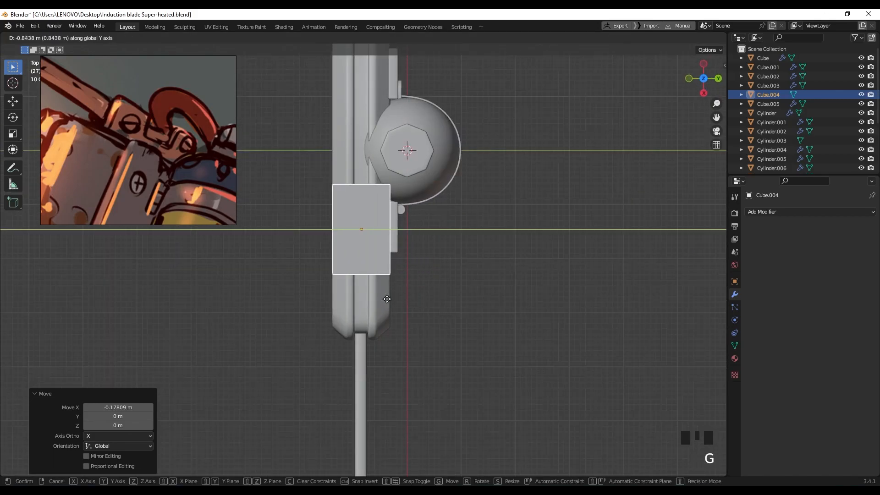
pyautogui.click(386, 299)
pyautogui.scroll(2, 387, 299)
pyautogui.press('s')
pyautogui.press('y')
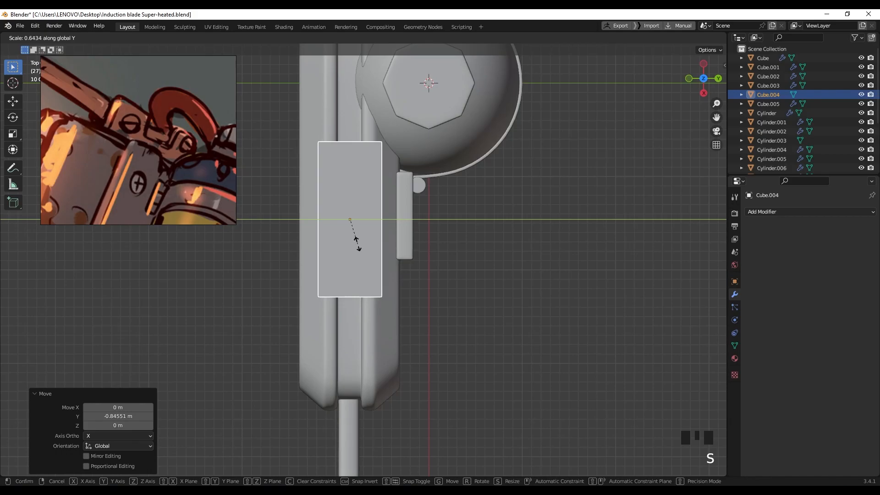
pyautogui.click(366, 238)
pyautogui.press('g')
pyautogui.press('x')
pyautogui.press('x')
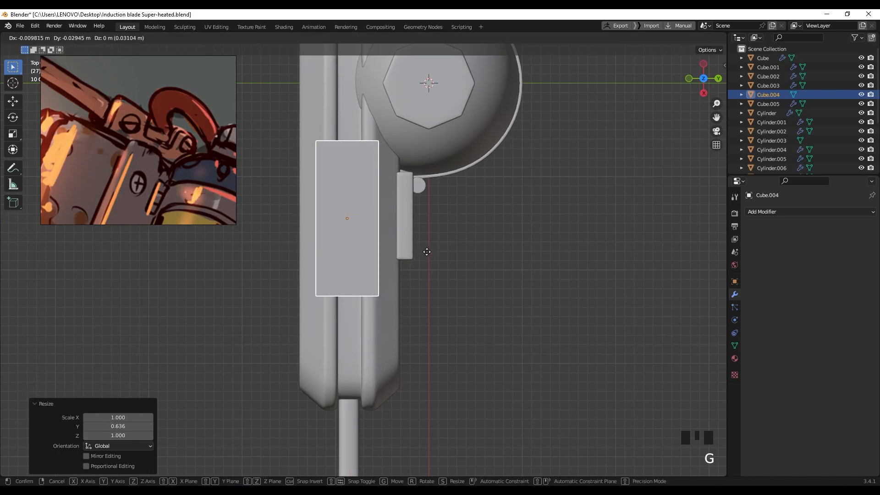
pyautogui.click(422, 251)
# Step: Apply the block's scale and enter Edit Mode on it
pyautogui.moveTo(350, 277)
pyautogui.mouseDown(button='middle')
pyautogui.moveTo(347, 293)
pyautogui.moveTo(369, 289)
pyautogui.moveTo(319, 197)
pyautogui.moveTo(359, 260)
pyautogui.moveTo(348, 284)
pyautogui.moveTo(336, 270)
pyautogui.mouseUp(button='middle')
pyautogui.hotkey('ctrl', 'a')
pyautogui.click(357, 260)
pyautogui.scroll(3, 333, 270)
pyautogui.press('Tab')
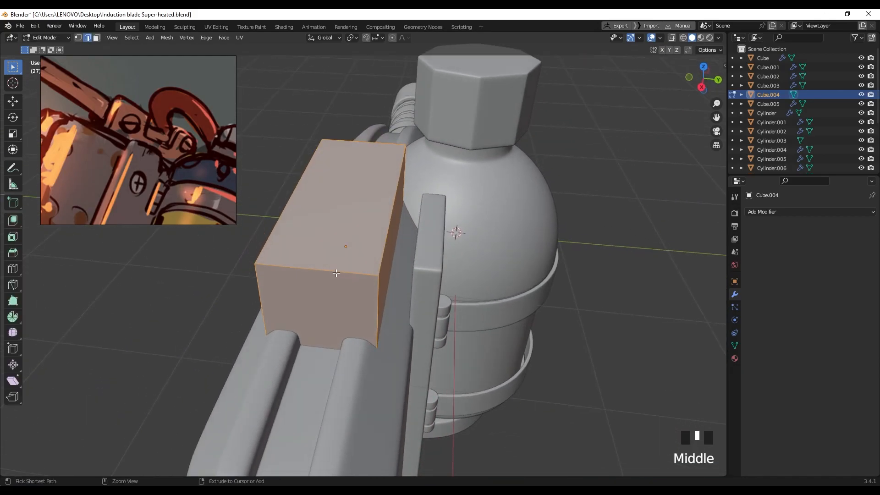
# Step: Add two centred lengthwise loop cuts to the block and spread them apart along Y by a scale of 1.501
pyautogui.hotkey('ctrl', 'r')
pyautogui.scroll(1, 333, 273)
pyautogui.click(333, 278)
pyautogui.rightClick(333, 278)
pyautogui.moveTo(333, 277); pyautogui.dragTo(352, 270, button='middle')
pyautogui.press('s')
pyautogui.press('x')
pyautogui.press('y')
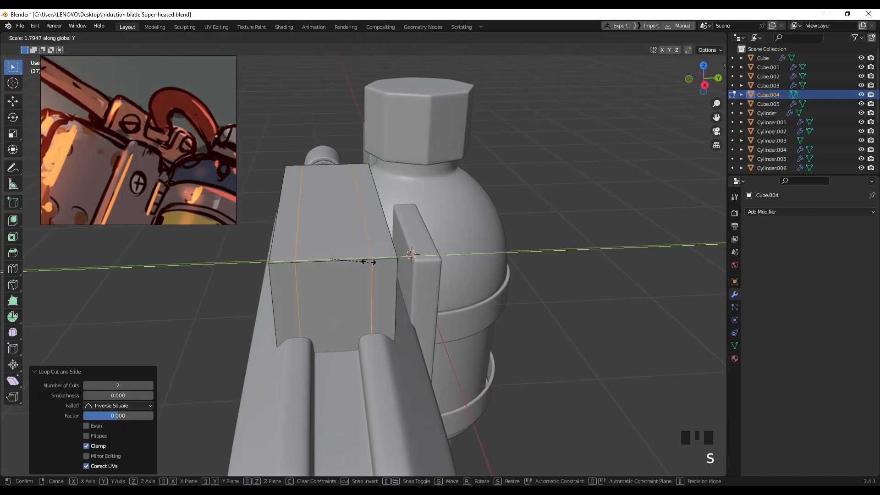
pyautogui.click(362, 258)
pyautogui.moveTo(353, 288); pyautogui.dragTo(347, 283, button='middle')
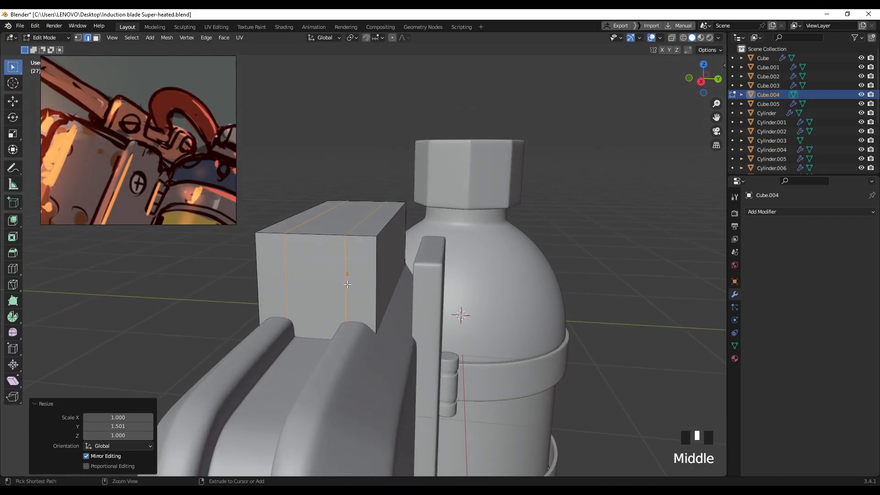
# Step: Add a horizontal loop cut slightly above the block's mid-height and two evenly spaced loop cuts across its length
pyautogui.hotkey('ctrl', 'r')
pyautogui.click(347, 283)
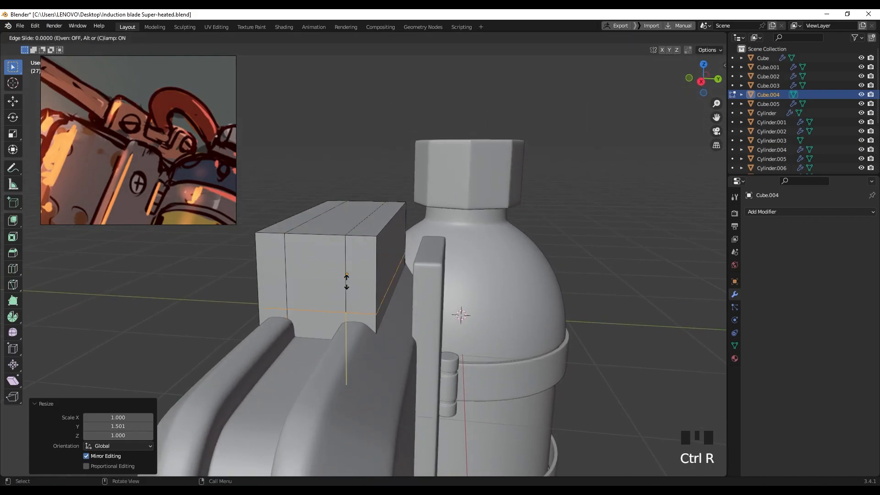
pyautogui.click(347, 273)
pyautogui.moveTo(347, 273); pyautogui.dragTo(408, 227, button='middle')
pyautogui.hotkey('ctrl', 'r')
pyautogui.click(415, 225)
pyautogui.rightClick(415, 224)
# Step: In wireframe shading, select the edges at both ends of the block and scale them to 0.890 along X
pyautogui.moveTo(453, 256)
pyautogui.keyDown('shift'); pyautogui.mouseDown(button='middle')
pyautogui.moveTo(399, 251)
pyautogui.moveTo(389, 263)
pyautogui.moveTo(426, 268)
pyautogui.mouseUp(button='middle'); pyautogui.keyUp('shift')
pyautogui.hotkey('shift', 'z')
pyautogui.click(482, 341)
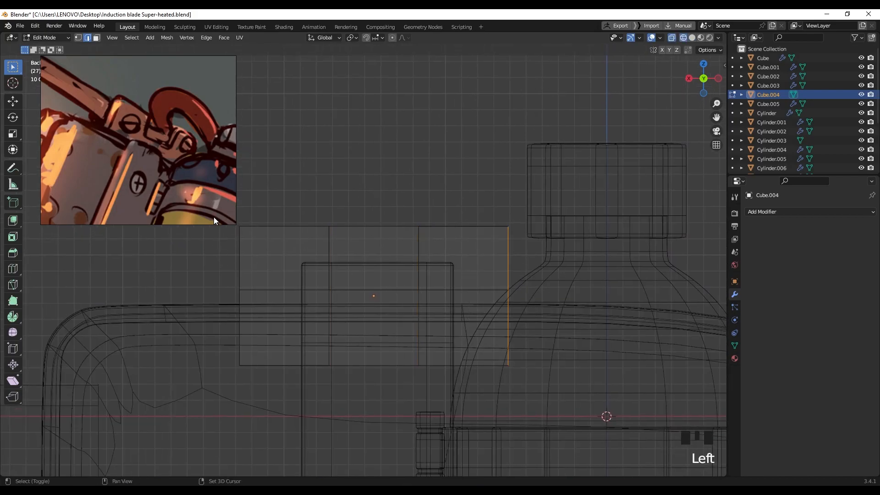
pyautogui.keyDown('shift'); pyautogui.click(248, 314); pyautogui.keyUp('shift')
pyautogui.press('s')
pyautogui.press('x')
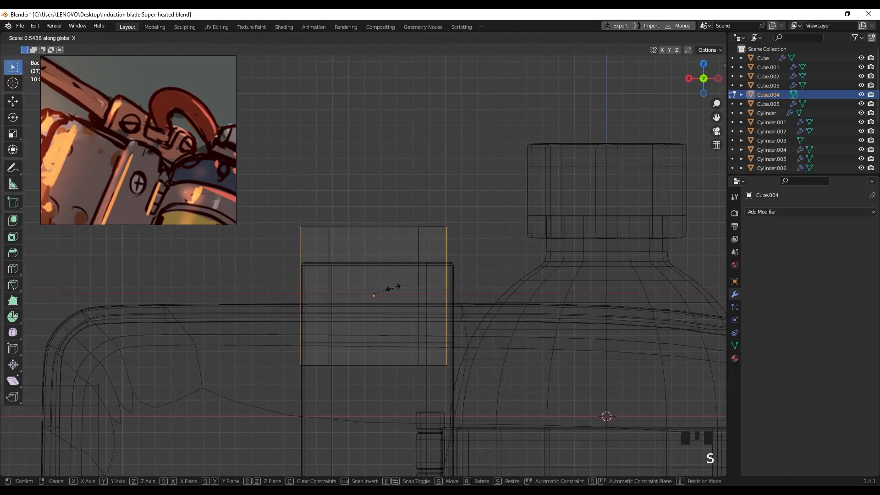
pyautogui.click(426, 277)
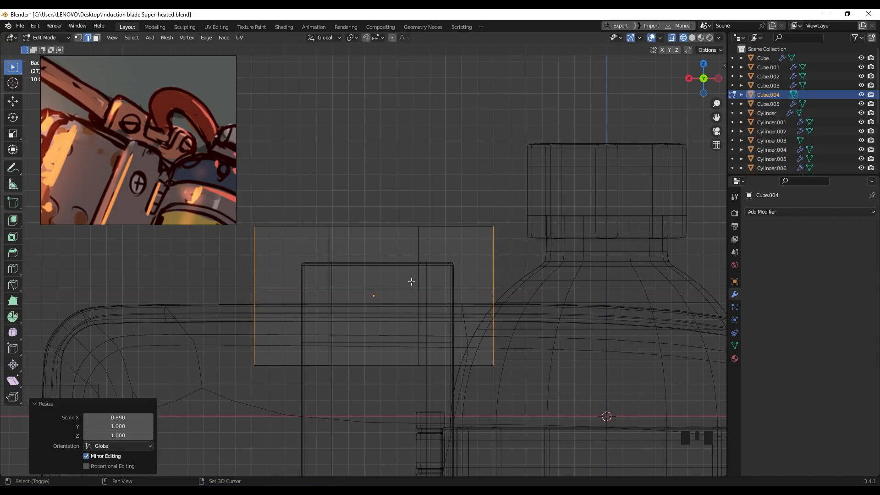
# Step: Return to solid shading and bridge the middle upper faces on the block's two long sides to form a channel through it
pyautogui.press('Tab')
pyautogui.moveTo(359, 273)
pyautogui.mouseDown(button='middle')
pyautogui.moveTo(373, 285)
pyautogui.moveTo(357, 275)
pyautogui.moveTo(373, 253)
pyautogui.mouseUp(button='middle')
pyautogui.hotkey('shift', 'z')
pyautogui.click(353, 256)
pyautogui.press('Tab')
pyautogui.click(362, 218)
pyautogui.keyDown('shift'); pyautogui.moveTo(362, 219); pyautogui.dragTo(402, 263, button='middle'); pyautogui.keyUp('shift')
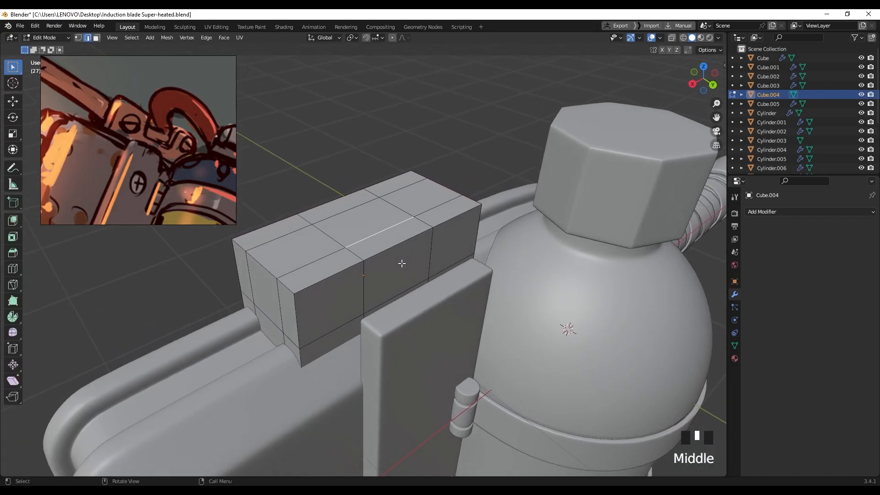
pyautogui.press('3')
pyautogui.click(397, 264)
pyautogui.moveTo(345, 250); pyautogui.dragTo(205, 49, button='middle')
pyautogui.moveTo(201, 90); pyautogui.dragTo(161, 131)
pyautogui.click(203, 38)
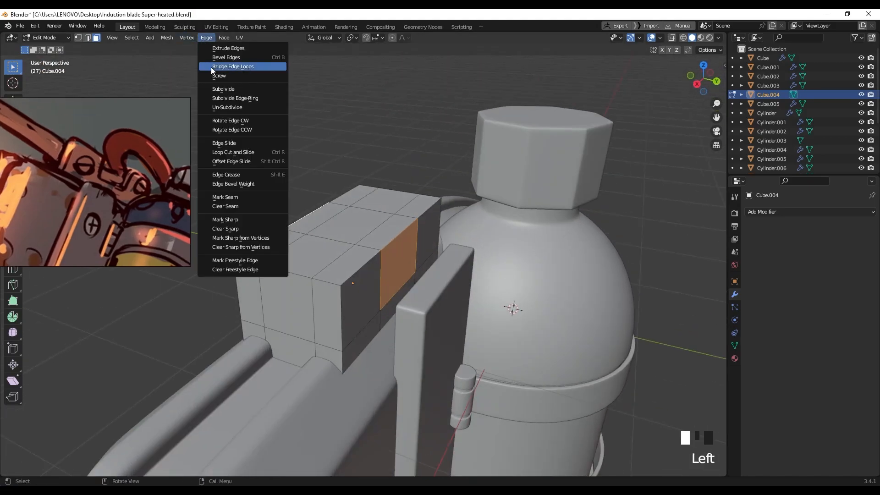
pyautogui.click(209, 67)
# Step: Delete the middle top faces that cover the channel so it opens upward
pyautogui.moveTo(136, 198); pyautogui.dragTo(172, 174)
pyautogui.moveTo(172, 174); pyautogui.dragTo(365, 255, button='middle')
pyautogui.click(392, 249)
pyautogui.press('x')
pyautogui.click(392, 245)
pyautogui.moveTo(377, 196); pyautogui.dragTo(395, 241)
pyautogui.press('x')
pyautogui.click(395, 240)
# Step: Add two lengthwise loop cuts to the channel floor and spread them apart along Y by a scale of 1.510
pyautogui.moveTo(395, 239)
pyautogui.mouseDown(button='middle')
pyautogui.moveTo(344, 243)
pyautogui.moveTo(402, 241)
pyautogui.moveTo(432, 265)
pyautogui.moveTo(387, 249)
pyautogui.moveTo(403, 250)
pyautogui.mouseUp(button='middle')
pyautogui.hotkey('ctrl', 'r')
pyautogui.click(402, 240)
pyautogui.rightClick(402, 241)
pyautogui.scroll(2, 387, 250)
pyautogui.press('s')
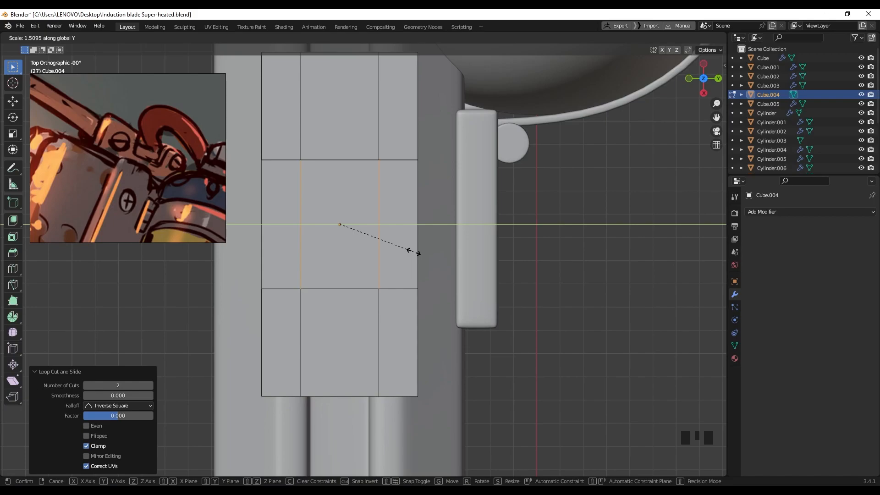
pyautogui.click(413, 252)
# Step: In wireframe top view, align each of the two lengthwise edge rows separately by scaling it to 0 along Y
pyautogui.moveTo(413, 251)
pyautogui.mouseDown(button='middle')
pyautogui.moveTo(360, 227)
pyautogui.moveTo(342, 261)
pyautogui.mouseUp(button='middle')
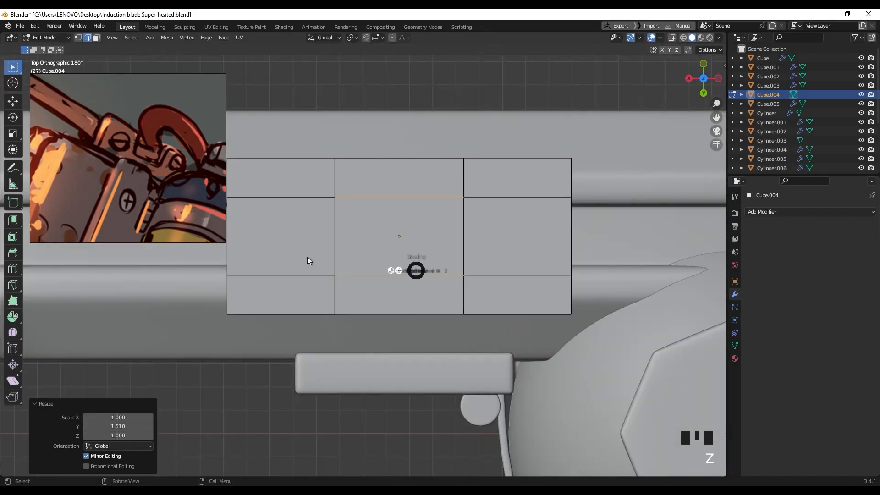
pyautogui.hotkey('shift', 'z')
pyautogui.keyDown('shift'); pyautogui.moveTo(396, 250); pyautogui.dragTo(505, 257, button='middle'); pyautogui.keyUp('shift')
pyautogui.moveTo(325, 201); pyautogui.dragTo(704, 232)
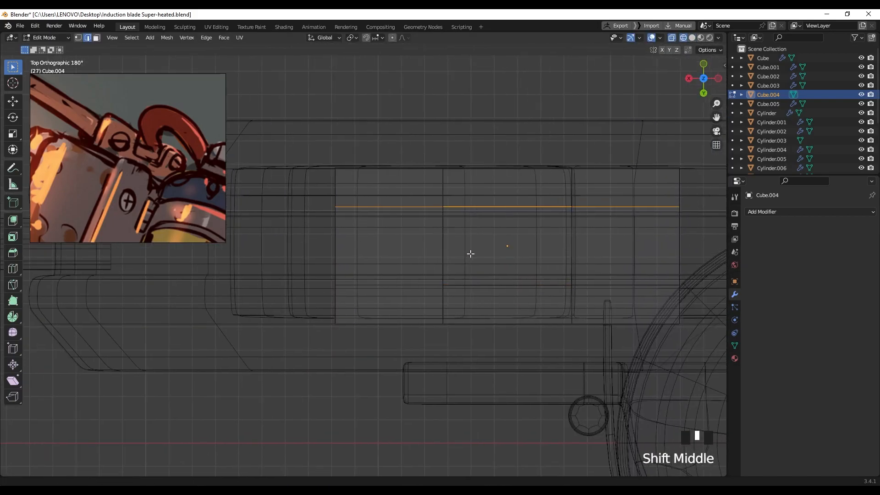
pyautogui.keyDown('shift'); pyautogui.moveTo(473, 252); pyautogui.dragTo(454, 256, button='middle'); pyautogui.keyUp('shift')
pyautogui.press('s')
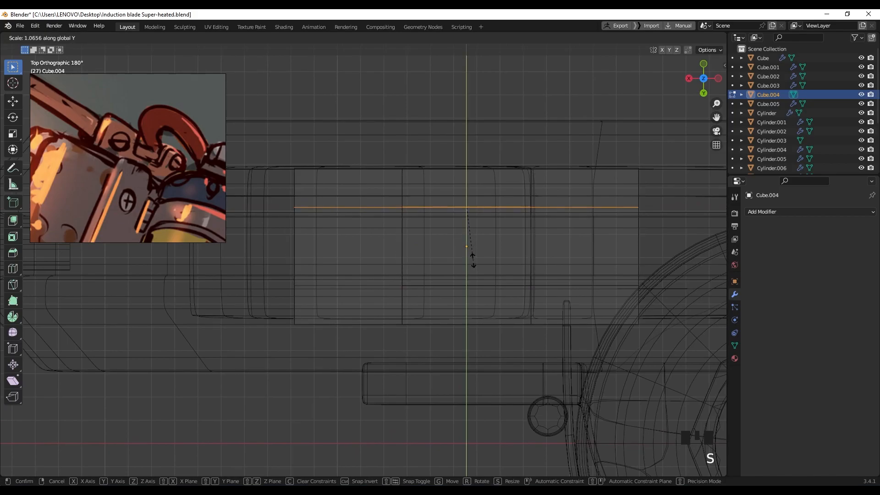
pyautogui.press('0')
pyautogui.press('Return')
pyautogui.moveTo(249, 268); pyautogui.dragTo(673, 294)
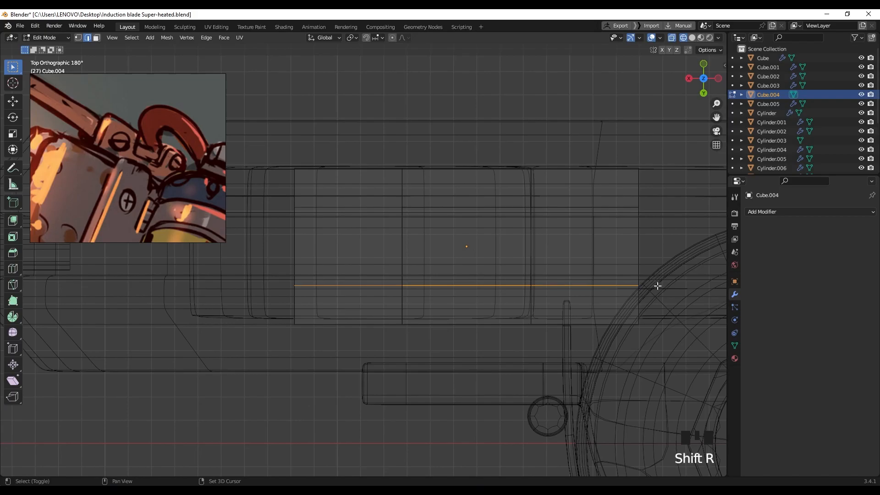
# Step: Select both lengthwise edge rows and merge their vertices by distance with a 0.0101 m threshold
pyautogui.moveTo(280, 204); pyautogui.dragTo(690, 234)
pyautogui.keyDown('shift'); pyautogui.moveTo(662, 271); pyautogui.dragTo(219, 304); pyautogui.keyUp('shift')
pyautogui.press('m')
pyautogui.click(306, 323)
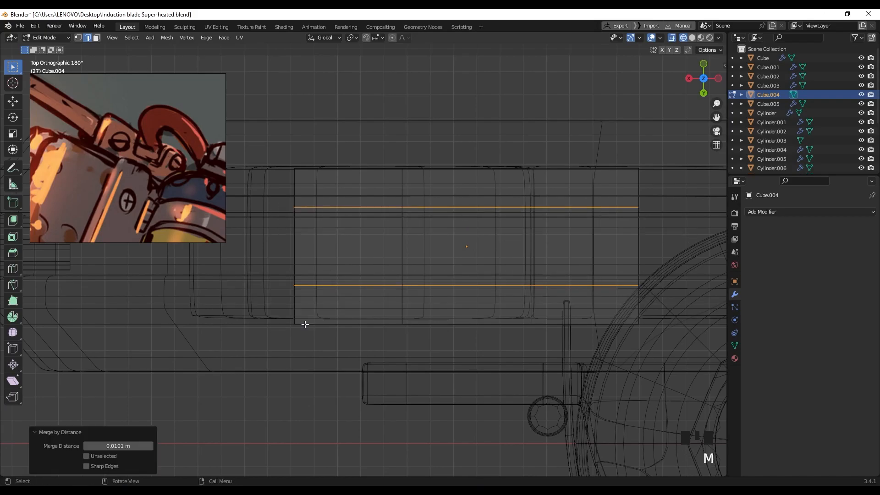
# Step: In solid shading, bridge the central upper faces on the outer and inner sides of the block half nearer the blade
pyautogui.moveTo(356, 338); pyautogui.dragTo(389, 287, button='middle')
pyautogui.press('z')
pyautogui.click(583, 279)
pyautogui.moveTo(541, 278); pyautogui.dragTo(484, 276, button='middle')
pyautogui.moveTo(437, 297)
pyautogui.mouseDown(button='middle')
pyautogui.moveTo(413, 290)
pyautogui.moveTo(506, 201)
pyautogui.mouseUp(button='middle')
pyautogui.moveTo(375, 314); pyautogui.dragTo(379, 285, button='middle')
pyautogui.press('3')
pyautogui.click(302, 286)
pyautogui.moveTo(301, 287); pyautogui.dragTo(271, 284, button='middle')
pyautogui.moveTo(394, 274); pyautogui.dragTo(412, 268, button='middle')
pyautogui.click(206, 38)
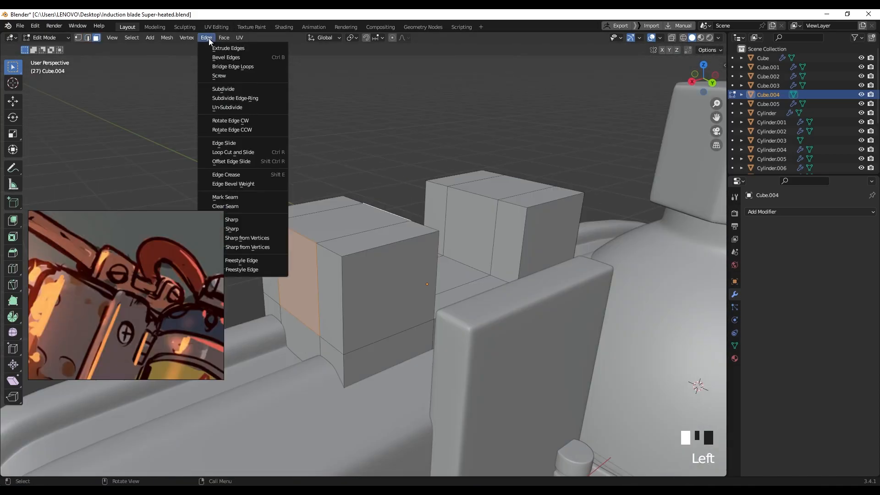
pyautogui.click(226, 68)
# Step: Repeat the bridge between the central upper faces of the block half nearer the bottle
pyautogui.moveTo(334, 203); pyautogui.dragTo(383, 231, button='middle')
pyautogui.click(381, 175)
pyautogui.keyDown('shift'); pyautogui.moveTo(506, 202); pyautogui.dragTo(290, 216, button='middle'); pyautogui.keyUp('shift')
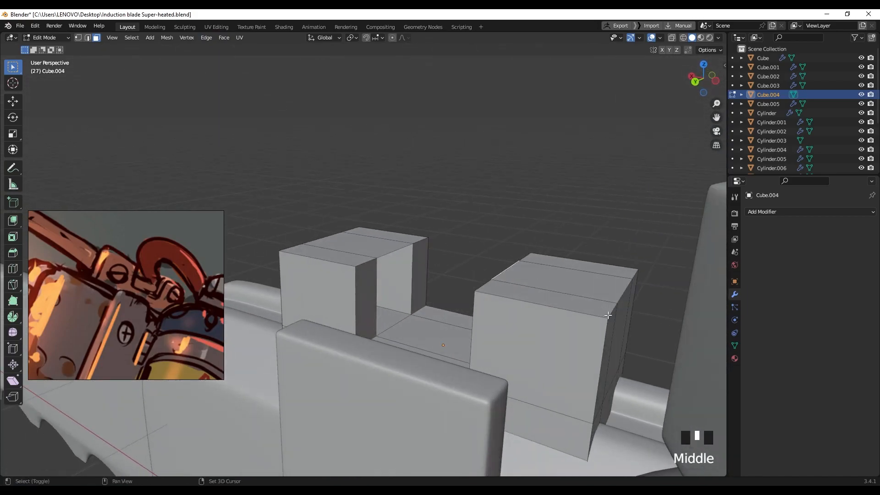
pyautogui.keyDown('shift'); pyautogui.click(623, 317); pyautogui.keyUp('shift')
pyautogui.hotkey('shift', 'r')
# Step: Delete the middle top face of both block halves, leaving four upright posts
pyautogui.moveTo(457, 265); pyautogui.dragTo(490, 208, button='middle')
pyautogui.doubleClick(432, 249)
pyautogui.moveTo(432, 249); pyautogui.dragTo(435, 197, button='middle')
pyautogui.click(404, 192)
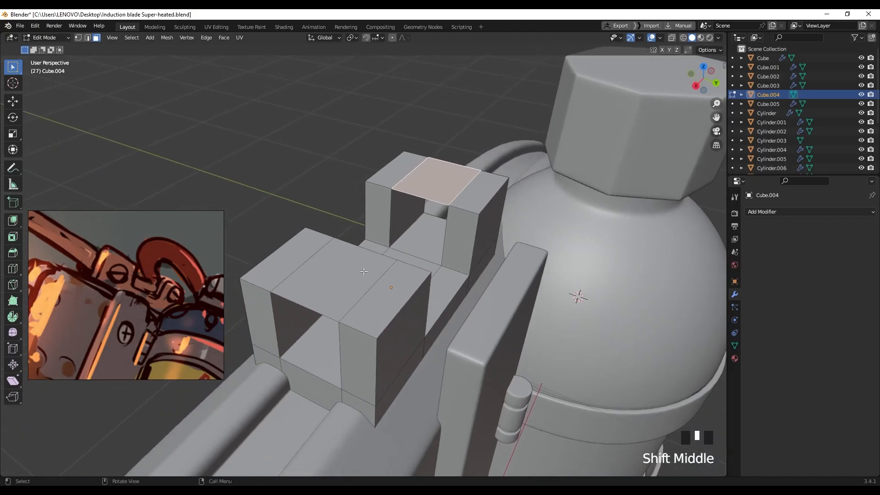
pyautogui.keyDown('shift'); pyautogui.click(353, 282); pyautogui.keyUp('shift')
pyautogui.press('x')
pyautogui.click(353, 281)
# Step: Bevel the outer top edge of all four posts with two segments, about 0.1 m wide
pyautogui.moveTo(353, 281); pyautogui.dragTo(339, 319, button='middle')
pyautogui.click(340, 319)
pyautogui.press('2')
pyautogui.click(330, 318)
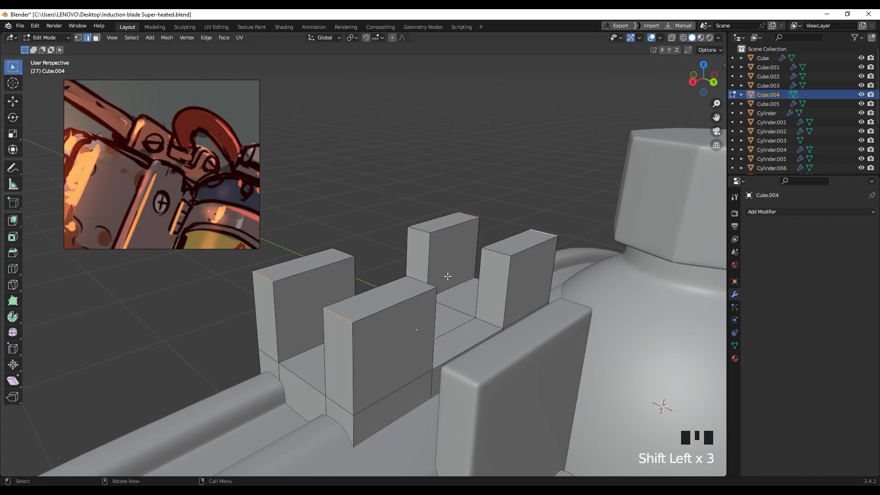
pyautogui.hotkey('ctrl', 'b')
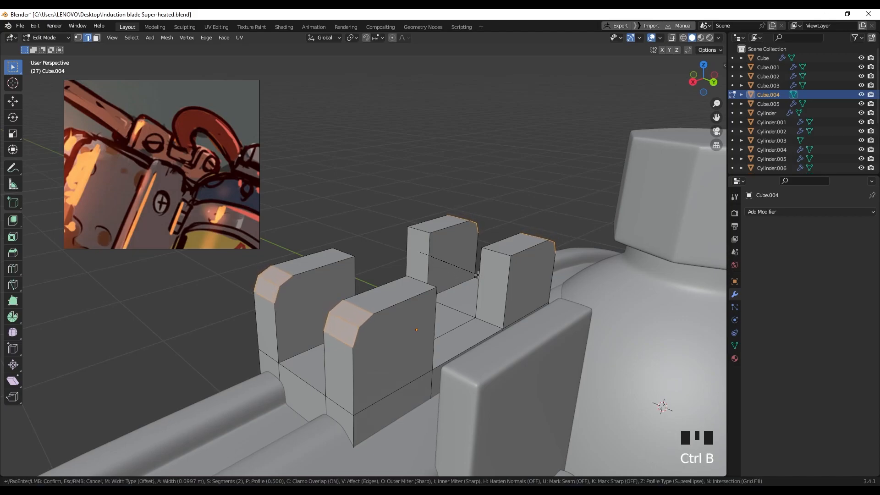
pyautogui.click(483, 277)
# Step: Save the file and add a Bevel modifier to the bracket with a 0.016 m amount, one segment and an Arc outer miter
pyautogui.press('Tab')
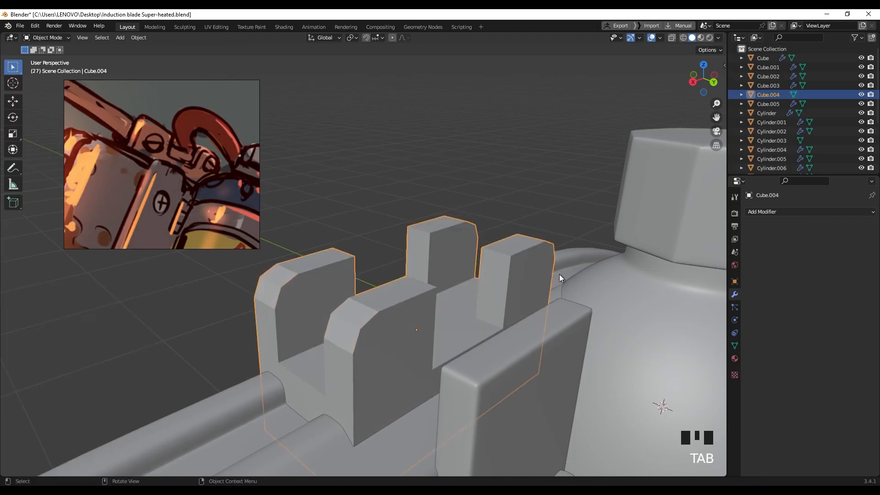
pyautogui.hotkey('ctrl', 's')
pyautogui.click(759, 212)
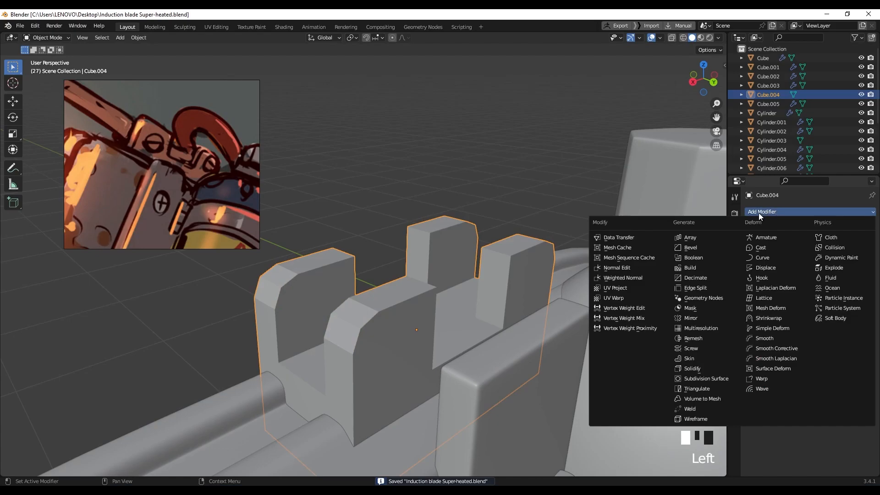
pyautogui.click(700, 248)
pyautogui.keyDown('shift'); pyautogui.moveTo(537, 274); pyautogui.dragTo(491, 271, button='middle'); pyautogui.keyUp('shift')
pyautogui.keyDown('shift'); pyautogui.moveTo(810, 260); pyautogui.dragTo(779, 259); pyautogui.keyUp('shift')
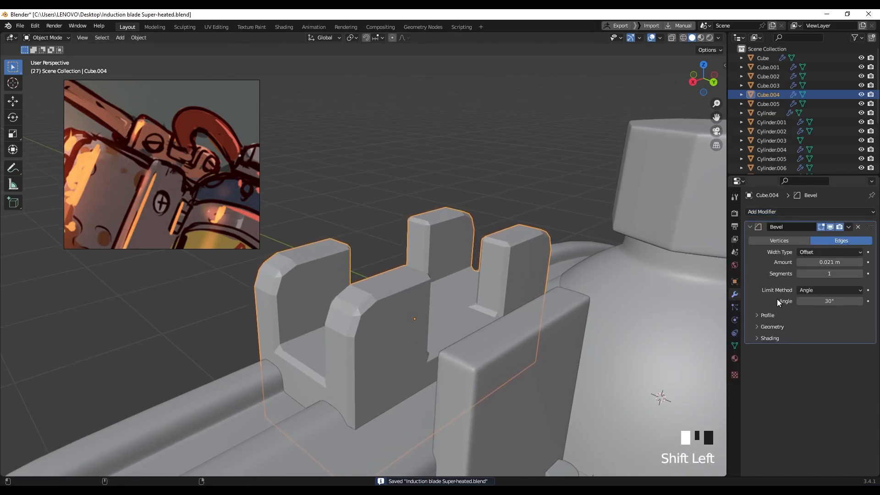
pyautogui.click(764, 326)
pyautogui.click(801, 341)
pyautogui.click(803, 372)
pyautogui.keyDown('shift'); pyautogui.moveTo(301, 298); pyautogui.dragTo(366, 257, button='middle'); pyautogui.keyUp('shift')
pyautogui.keyDown('shift'); pyautogui.moveTo(836, 262); pyautogui.dragTo(829, 262); pyautogui.keyUp('shift')
pyautogui.click(860, 274)
pyautogui.click(799, 274)
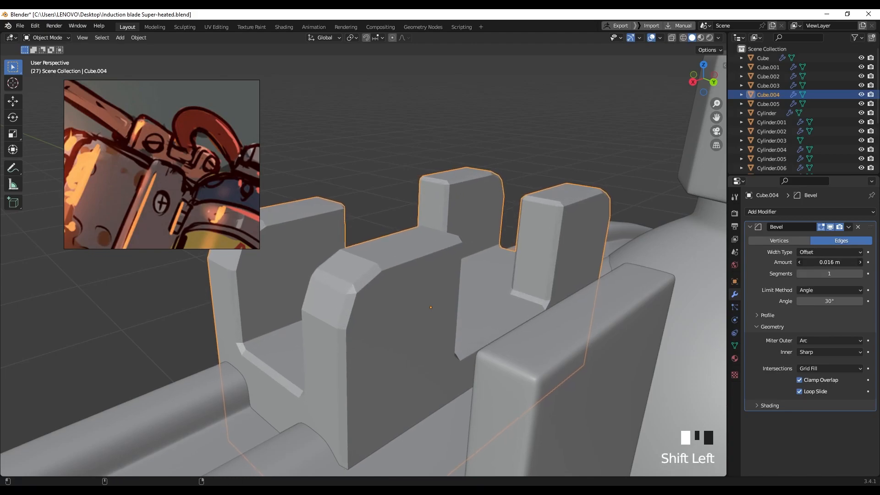
# Step: Add a Subdivision Surface modifier with viewport level 2 and set the Bevel modifier's limit angle to 58°
pyautogui.click(764, 212)
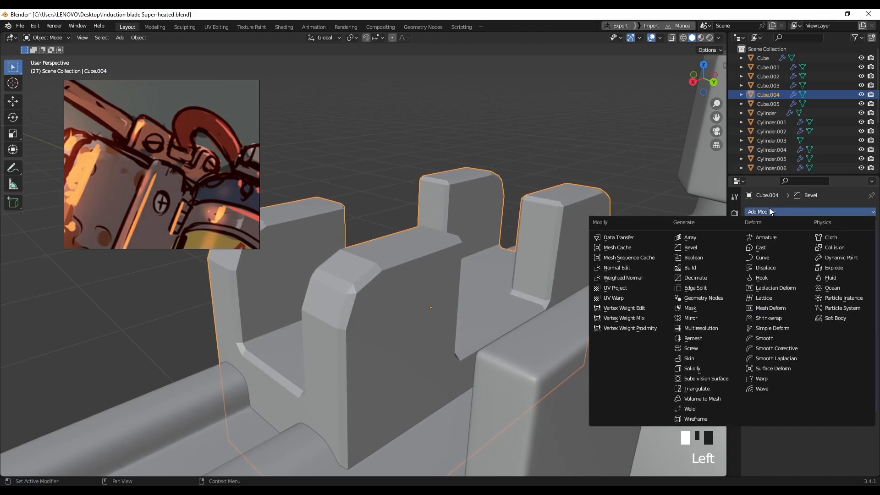
pyautogui.click(720, 377)
pyautogui.click(861, 443)
pyautogui.moveTo(413, 255); pyautogui.dragTo(448, 286, button='middle')
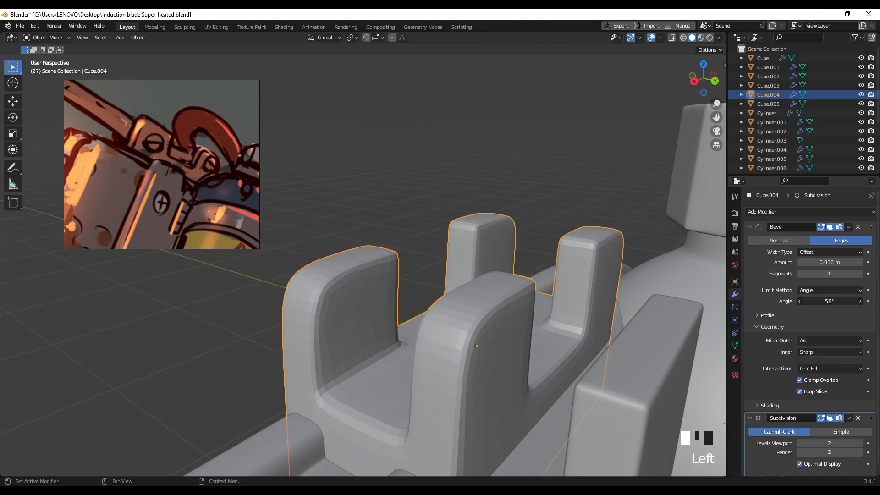
# Step: Apply smooth shading to the bracket and save the file
pyautogui.moveTo(448, 285); pyautogui.dragTo(436, 309, button='middle')
pyautogui.scroll(-1, 387, 297)
pyautogui.keyDown('shift'); pyautogui.moveTo(386, 298); pyautogui.dragTo(405, 274, button='middle'); pyautogui.keyUp('shift')
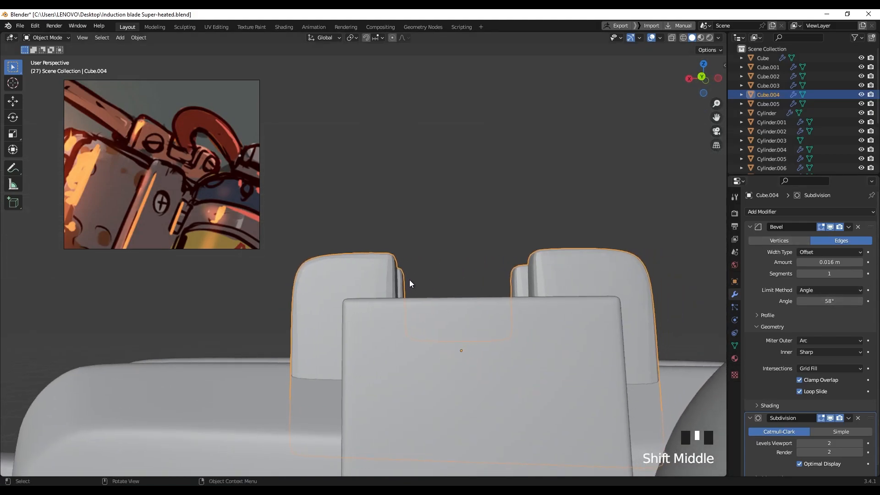
pyautogui.scroll(-1, 452, 259)
pyautogui.scroll(-1, 451, 260)
pyautogui.rightClick(397, 308)
pyautogui.click(397, 305)
pyautogui.moveTo(396, 306); pyautogui.dragTo(420, 297, button='middle')
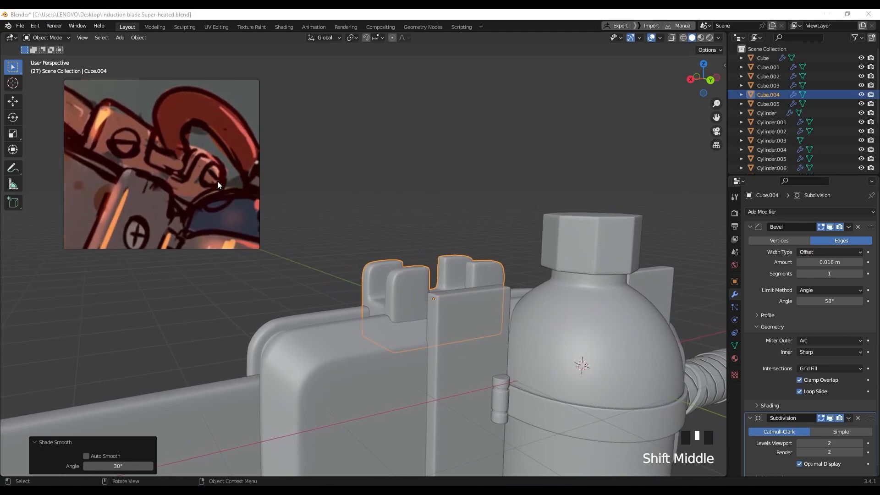
pyautogui.moveTo(417, 285); pyautogui.dragTo(372, 279, button='middle')
pyautogui.scroll(-2, 397, 284)
pyautogui.hotkey('ctrl', 's')
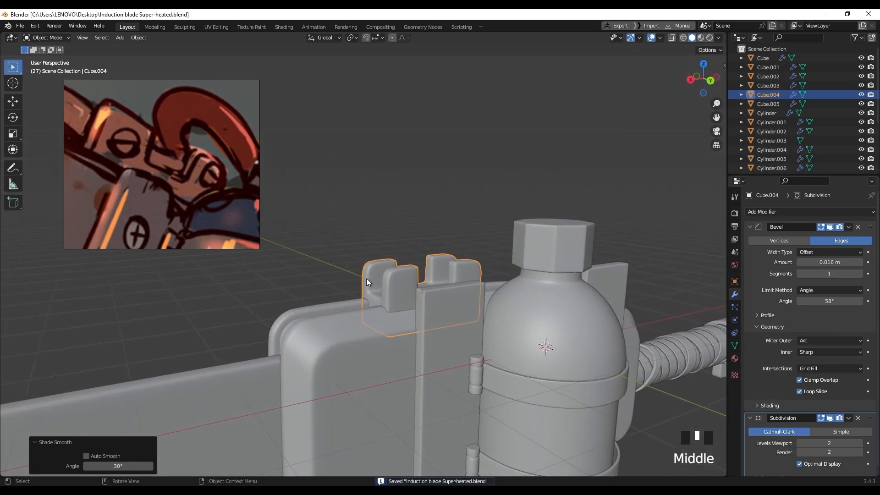
# Step: Add a plane mesh and move it away from the bottle to the area above the bracket
pyautogui.moveTo(357, 229); pyautogui.dragTo(371, 324, button='middle')
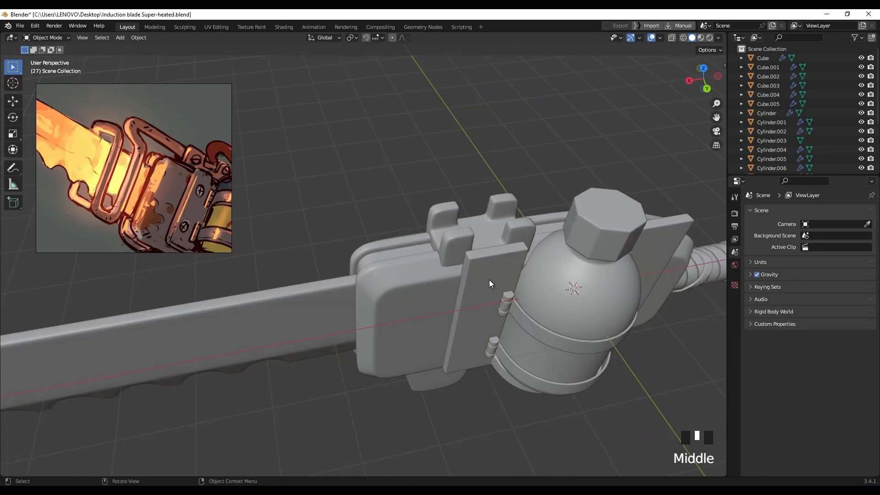
pyautogui.keyDown('shift'); pyautogui.moveTo(488, 280); pyautogui.dragTo(439, 235, button='middle'); pyautogui.keyUp('shift')
pyautogui.hotkey('shift', 'a')
pyautogui.moveTo(439, 235)
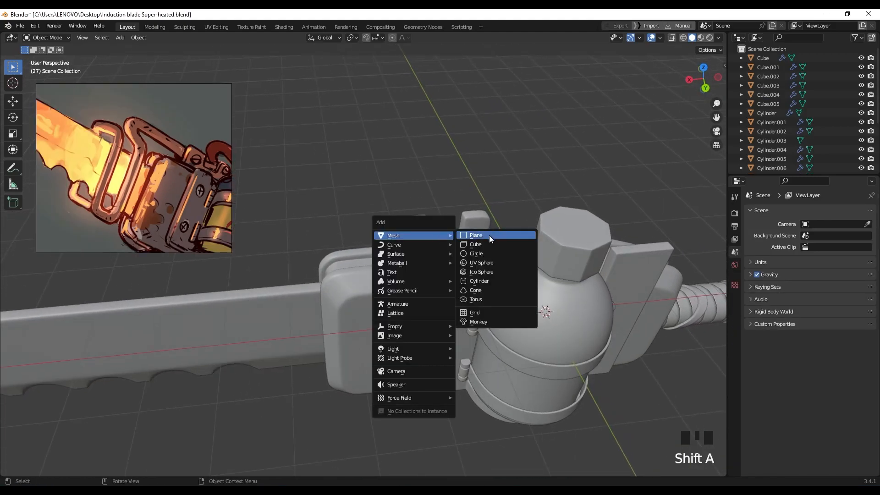
pyautogui.click(488, 236)
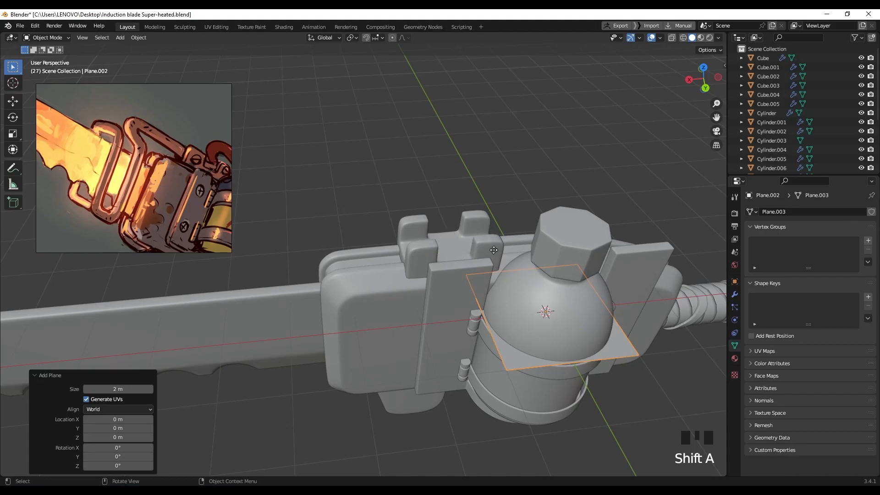
pyautogui.press('g')
pyautogui.click(406, 172)
# Step: Reduce the plane to a single corner vertex by deleting its other three vertices
pyautogui.press('Tab')
pyautogui.moveTo(407, 173); pyautogui.dragTo(400, 155, button='middle')
pyautogui.click(395, 137)
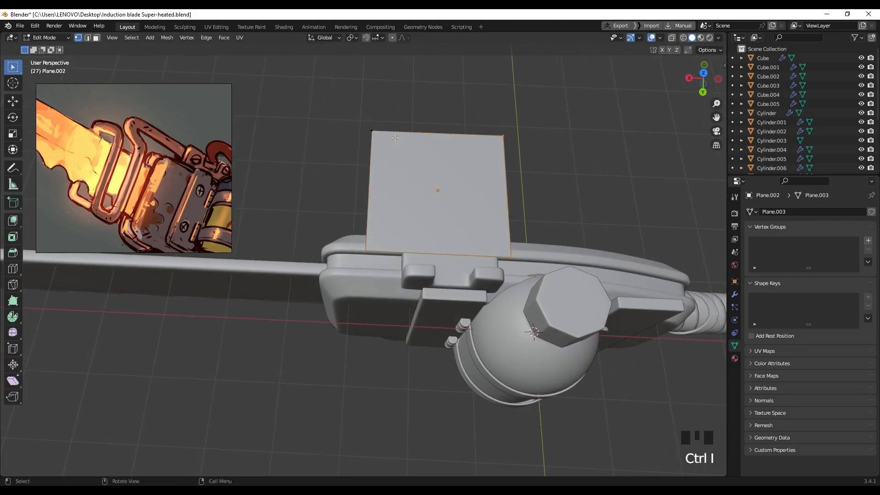
pyautogui.press('x')
pyautogui.click(395, 138)
pyautogui.moveTo(397, 161); pyautogui.dragTo(368, 161, button='middle')
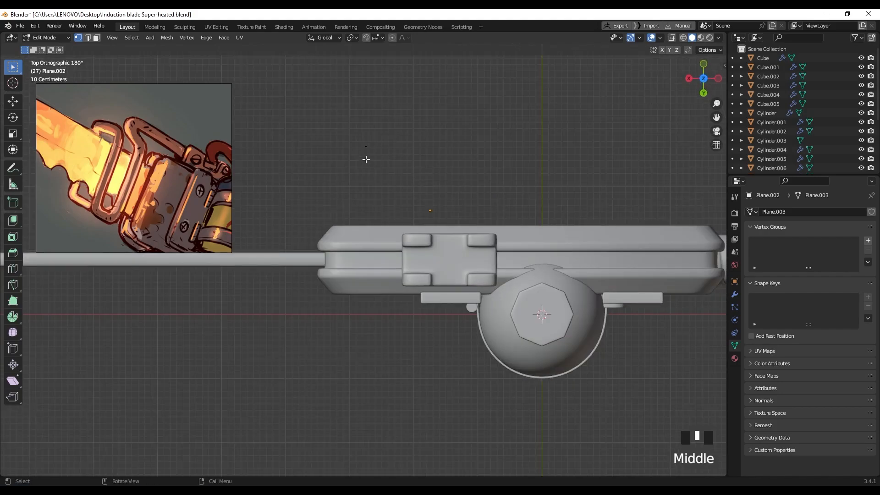
pyautogui.moveTo(378, 160); pyautogui.dragTo(375, 158)
# Step: Set the single vertex's origin to its geometry and move it between the bracket posts nearer the bottle in top view
pyautogui.press('Tab')
pyautogui.rightClick(364, 145)
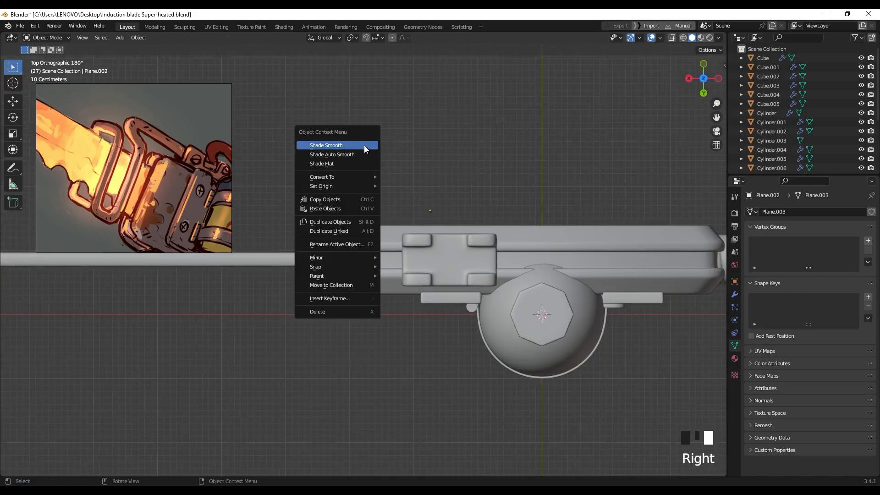
pyautogui.moveTo(366, 186)
pyautogui.click(426, 196)
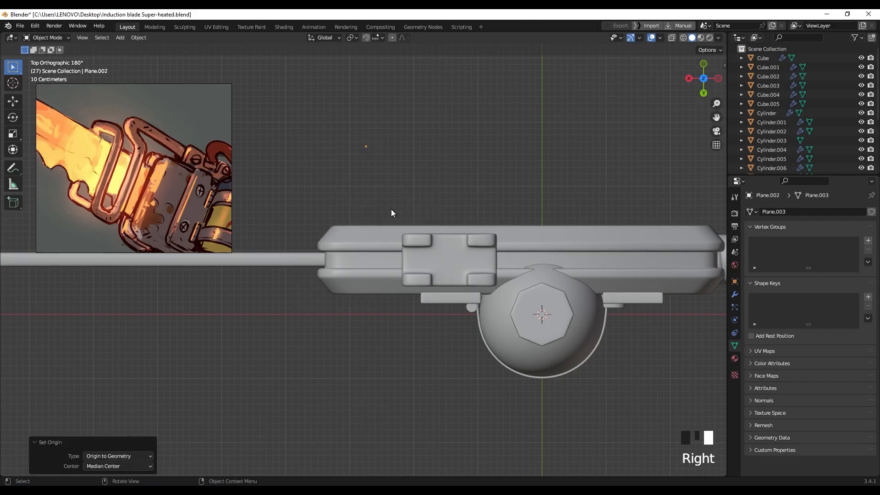
pyautogui.press('g')
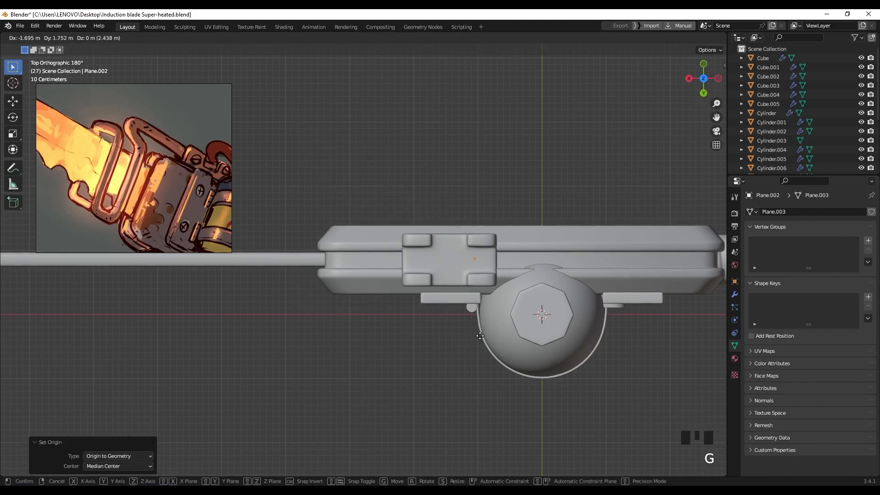
pyautogui.click(481, 336)
# Step: Apply the vertex object's transform, move it -0.46184 m along Z, and set its origin to geometry again
pyautogui.moveTo(481, 336); pyautogui.dragTo(488, 229, button='middle')
pyautogui.hotkey('ctrl', 'a')
pyautogui.click(461, 283)
pyautogui.scroll(2, 501, 240)
pyautogui.press('g')
pyautogui.click(484, 294)
pyautogui.rightClick(490, 219)
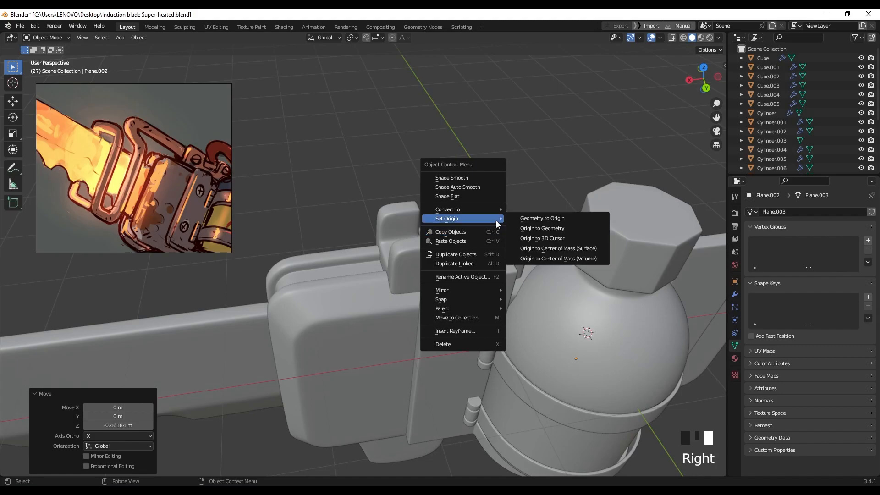
pyautogui.click(527, 228)
# Step: Extrude the vertex 2.5774 m along X toward the blade, and move the new end another 0.36252 m along X
pyautogui.moveTo(514, 268); pyautogui.dragTo(504, 300, button='middle')
pyautogui.press('Tab')
pyautogui.press('e')
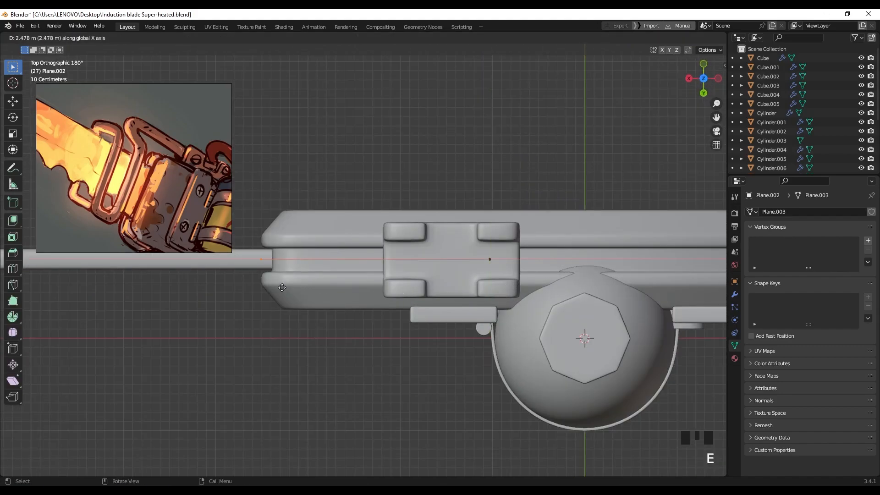
pyautogui.click(274, 284)
pyautogui.moveTo(274, 284); pyautogui.dragTo(416, 194, button='middle')
pyautogui.moveTo(412, 270)
pyautogui.mouseDown(button='middle')
pyautogui.moveTo(440, 274)
pyautogui.moveTo(399, 266)
pyautogui.mouseUp(button='middle')
pyautogui.press('g')
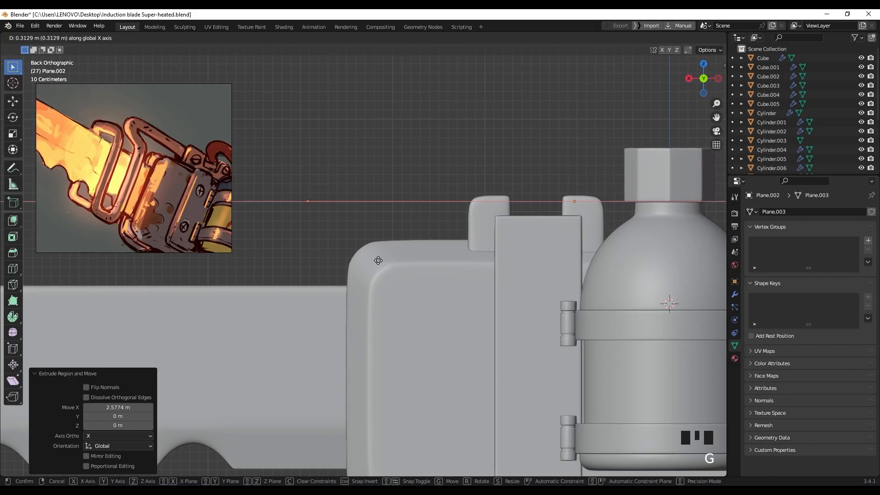
pyautogui.click(355, 282)
# Step: Extrude the handle path's end vertex diagonally 0.62076 m along Y and -0.5562 m along Z
pyautogui.moveTo(355, 281); pyautogui.dragTo(442, 288, button='middle')
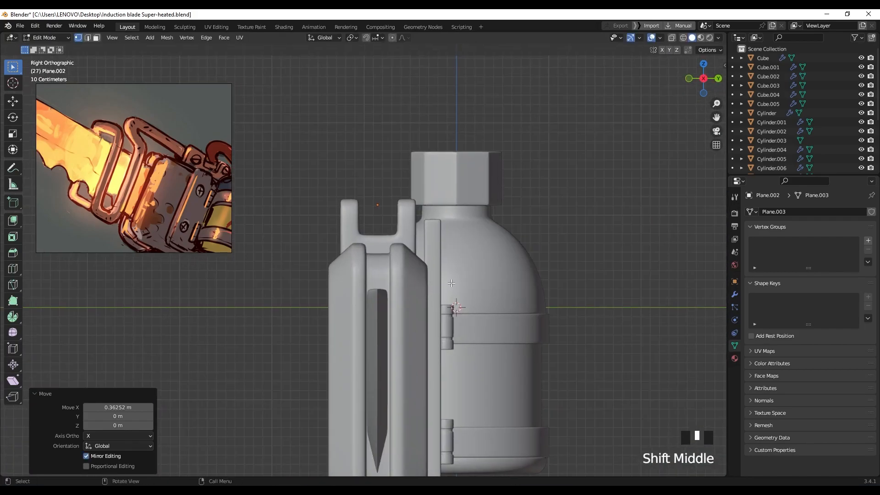
pyautogui.press('e')
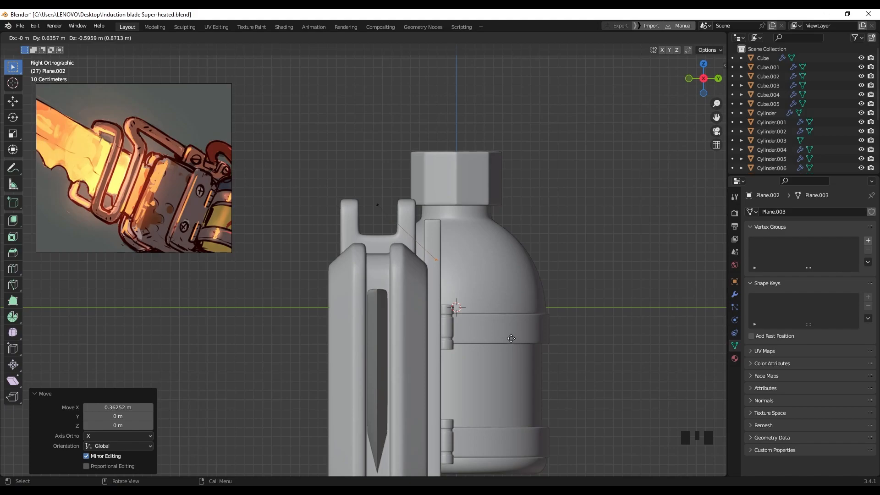
pyautogui.click(510, 335)
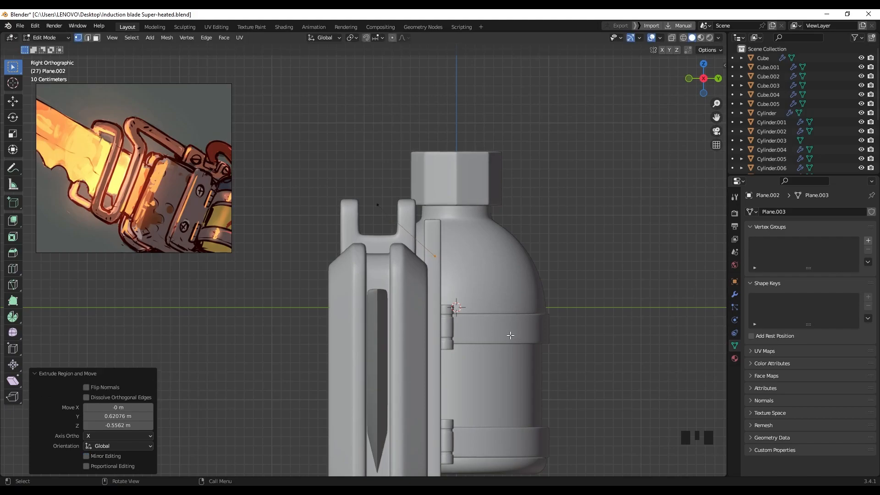
# Step: Extrude the end vertex about 2.37 m down along Z, and lower it another 0.42907 m along Z
pyautogui.scroll(-2, 473, 328)
pyautogui.keyDown('shift'); pyautogui.moveTo(473, 328); pyautogui.dragTo(472, 322, button='middle'); pyautogui.keyUp('shift')
pyautogui.press('e')
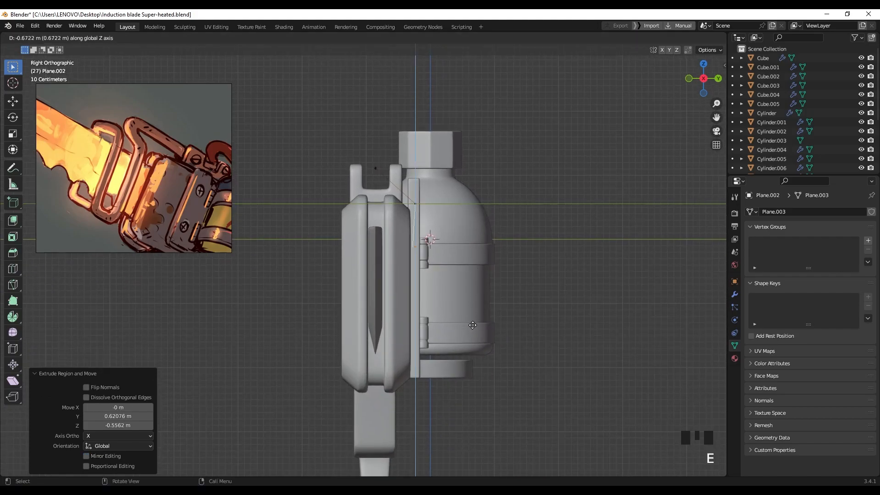
pyautogui.click(487, 422)
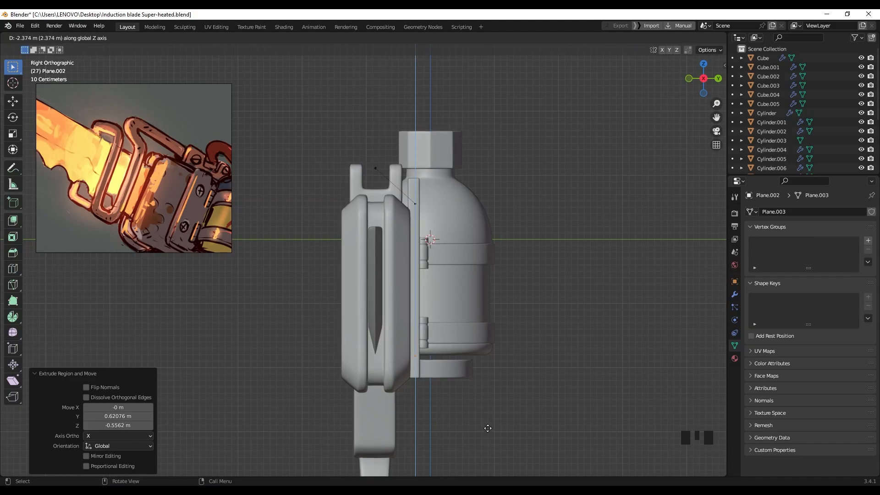
pyautogui.moveTo(487, 429); pyautogui.dragTo(401, 390, button='middle')
pyautogui.scroll(2, 386, 403)
pyautogui.press('g')
pyautogui.press('z')
pyautogui.click(412, 388)
# Step: Extrude the path 1.2872 m along X toward the blade tip, and from there 2.849 m up along Z
pyautogui.press('e')
pyautogui.press('x')
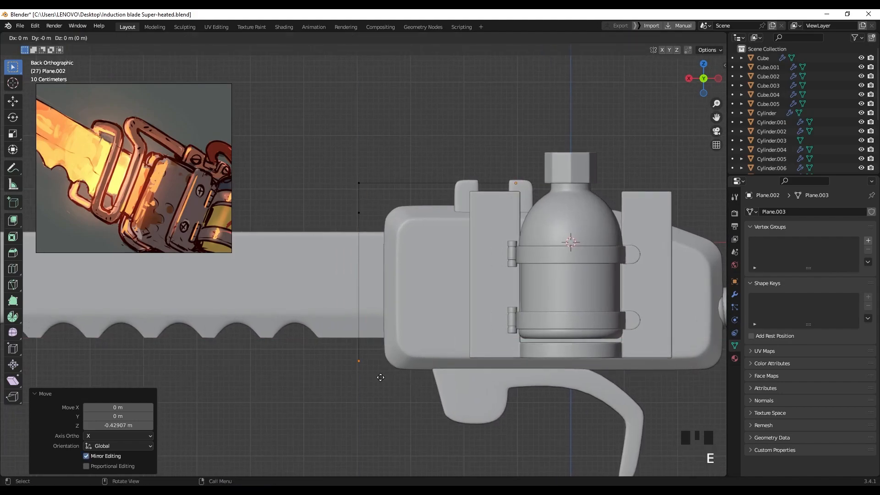
pyautogui.click(324, 377)
pyautogui.press('e')
pyautogui.press('z')
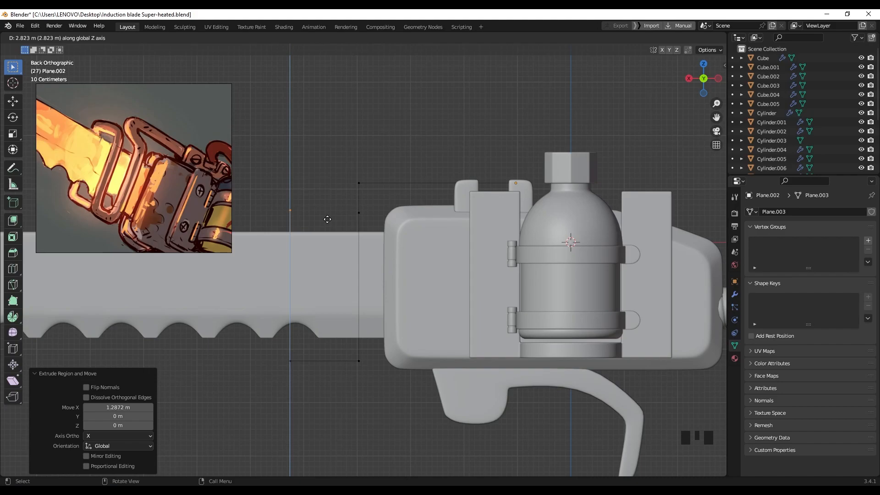
pyautogui.click(327, 218)
# Step: Extrude the path -1.27 m along Y across the blade, and from there -2.8473 m along Z
pyautogui.moveTo(342, 231); pyautogui.dragTo(457, 276, button='middle')
pyautogui.scroll(2, 433, 252)
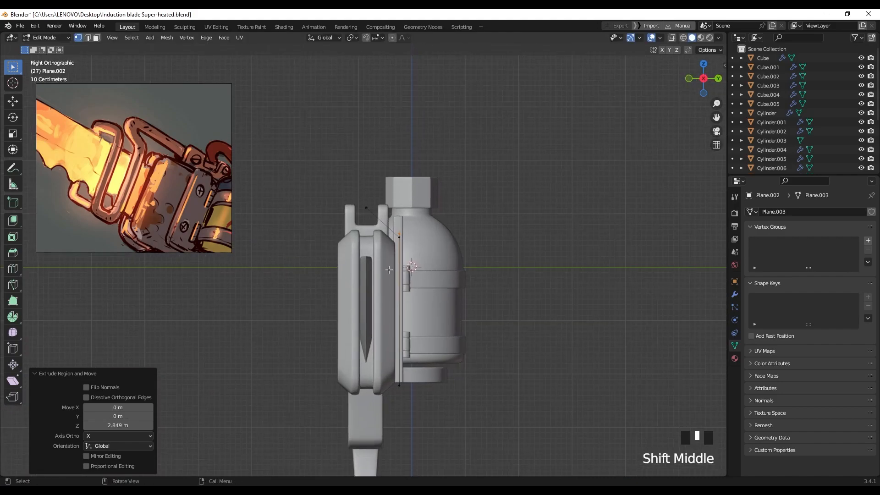
pyautogui.press('e')
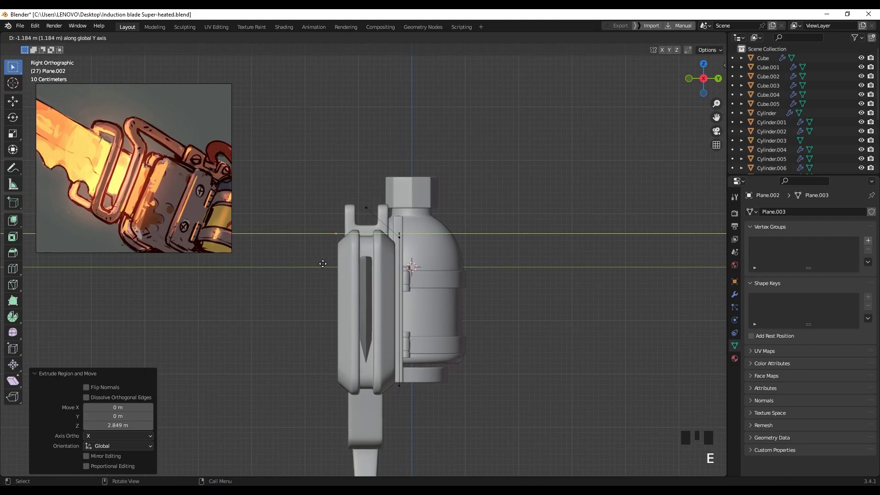
pyautogui.click(320, 264)
pyautogui.moveTo(320, 262); pyautogui.dragTo(510, 253, button='middle')
pyautogui.press('e')
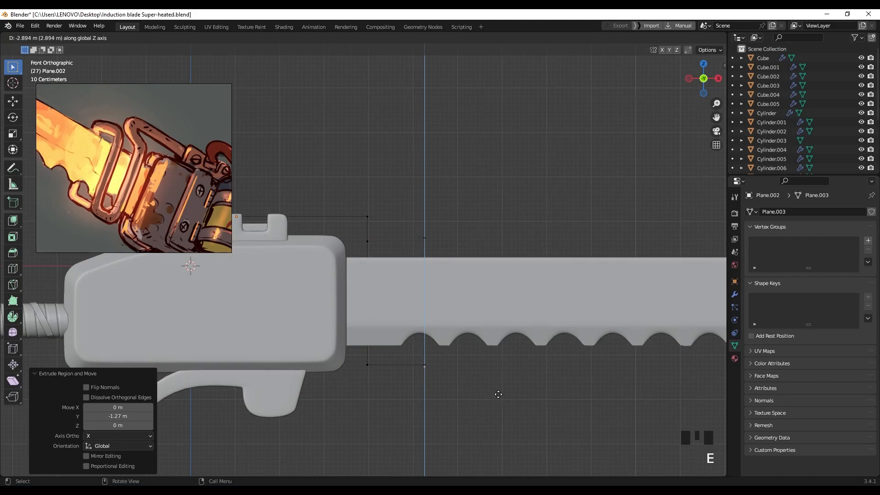
pyautogui.click(499, 393)
# Step: Extrude the path -1.2965 m along X back toward the housing, and from there 1.4829 m up along Z
pyautogui.press('e')
pyautogui.press('x')
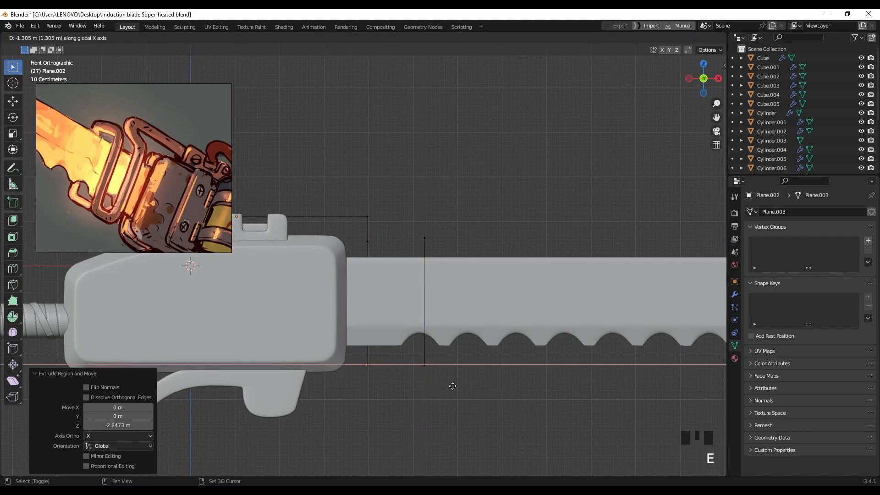
pyautogui.click(454, 387)
pyautogui.press('e')
pyautogui.press('z')
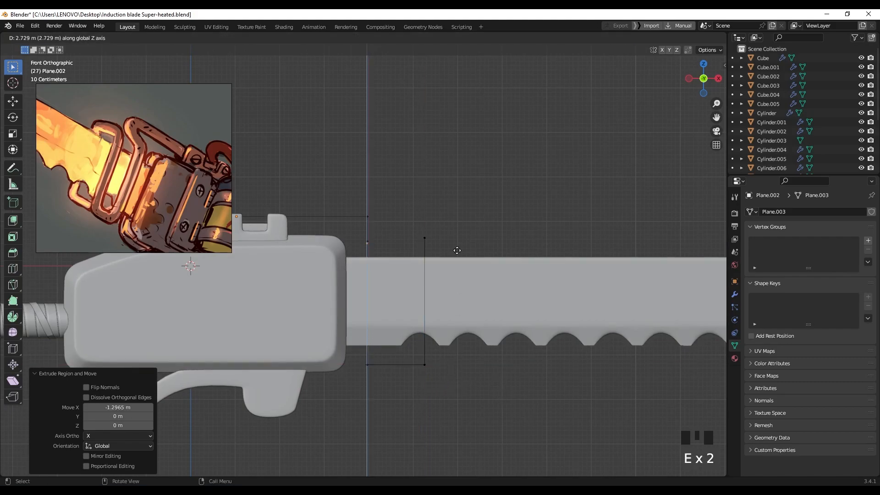
pyautogui.click(459, 306)
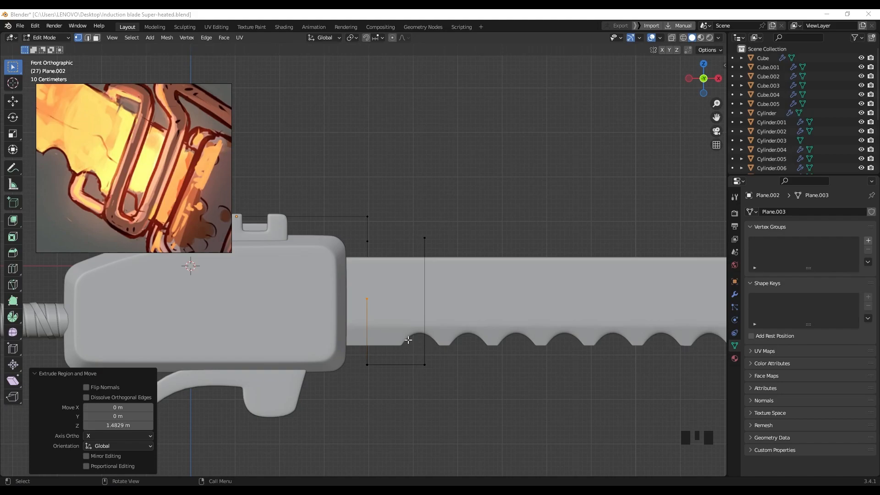
# Step: Move the path's end vertex along X toward the housing, and adjust its height along Z
pyautogui.moveTo(377, 337); pyautogui.dragTo(395, 317, button='middle')
pyautogui.press('g')
pyautogui.press('x')
pyautogui.click(311, 316)
pyautogui.moveTo(311, 316); pyautogui.dragTo(455, 361, button='middle')
pyautogui.press('g')
pyautogui.press('z')
pyautogui.click(363, 342)
# Step: Extrude the path's end vertex along Y toward the side of the housing
pyautogui.moveTo(362, 342)
pyautogui.mouseDown(button='middle')
pyautogui.moveTo(305, 368)
pyautogui.moveTo(331, 321)
pyautogui.moveTo(318, 303)
pyautogui.moveTo(316, 254)
pyautogui.mouseUp(button='middle')
pyautogui.scroll(5, 304, 368)
pyautogui.press('e')
pyautogui.press('y')
pyautogui.click(339, 331)
# Step: Move the path's vertices on each side of the blade to adjust the loop's width
pyautogui.moveTo(293, 193); pyautogui.dragTo(330, 442)
pyautogui.press('g')
pyautogui.click(385, 387)
pyautogui.moveTo(398, 198); pyautogui.dragTo(454, 436)
pyautogui.press('g')
pyautogui.press('y')
pyautogui.click(452, 375)
# Step: Bevel the path's corner vertices with a width of 0.273 m and 2 segments
pyautogui.moveTo(452, 375); pyautogui.dragTo(378, 262, button='middle')
pyautogui.scroll(2, 385, 316)
pyautogui.click(336, 199)
pyautogui.keyDown('shift'); pyautogui.click(354, 255); pyautogui.keyUp('shift')
pyautogui.keyDown('shift'); pyautogui.moveTo(353, 320); pyautogui.dragTo(377, 352); pyautogui.keyUp('shift')
pyautogui.keyDown('shift'); pyautogui.click(283, 360); pyautogui.keyUp('shift')
pyautogui.keyDown('shift'); pyautogui.moveTo(329, 288); pyautogui.dragTo(396, 332, button='middle'); pyautogui.keyUp('shift')
pyautogui.keyDown('shift'); pyautogui.moveTo(336, 258); pyautogui.dragTo(371, 277); pyautogui.keyUp('shift')
pyautogui.keyDown('shift'); pyautogui.moveTo(296, 198); pyautogui.dragTo(344, 228); pyautogui.keyUp('shift')
pyautogui.moveTo(362, 236); pyautogui.dragTo(472, 199, button='middle')
pyautogui.keyDown('shift'); pyautogui.click(373, 399); pyautogui.keyUp('shift')
pyautogui.keyDown('shift'); pyautogui.click(327, 371); pyautogui.keyUp('shift')
pyautogui.moveTo(339, 279); pyautogui.dragTo(349, 303, button='middle')
pyautogui.keyDown('shift'); pyautogui.click(275, 264); pyautogui.keyUp('shift')
pyautogui.keyDown('shift'); pyautogui.moveTo(320, 257); pyautogui.dragTo(389, 281, button='middle'); pyautogui.keyUp('shift')
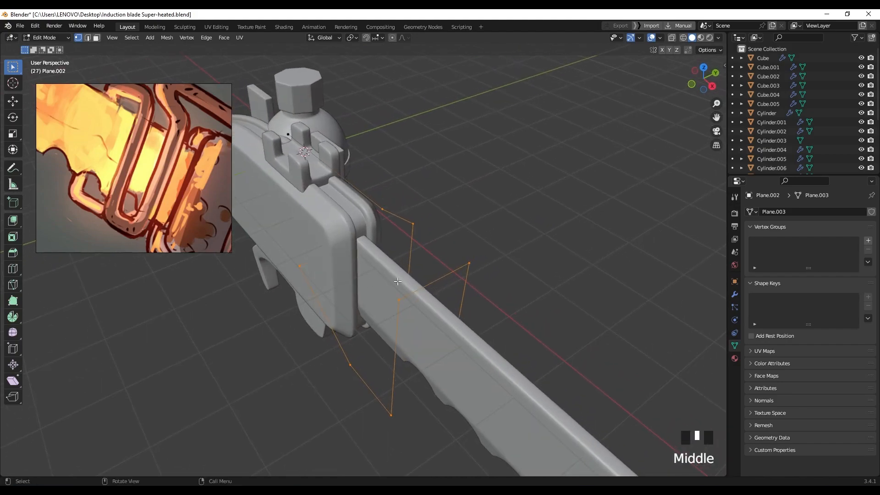
pyautogui.hotkey('ctrl', 'shift', 'b')
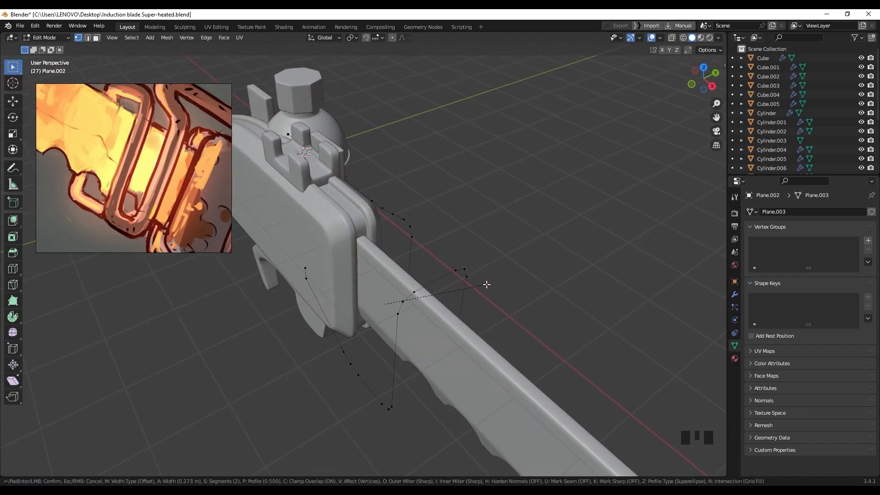
pyautogui.click(472, 294)
pyautogui.moveTo(473, 291); pyautogui.dragTo(409, 299, button='middle')
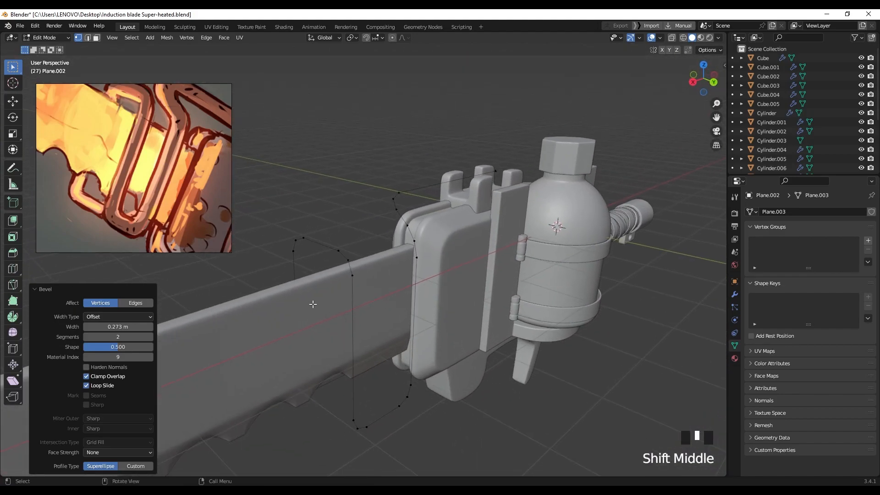
# Step: Convert the handle path object from a mesh to a curve
pyautogui.click(334, 244)
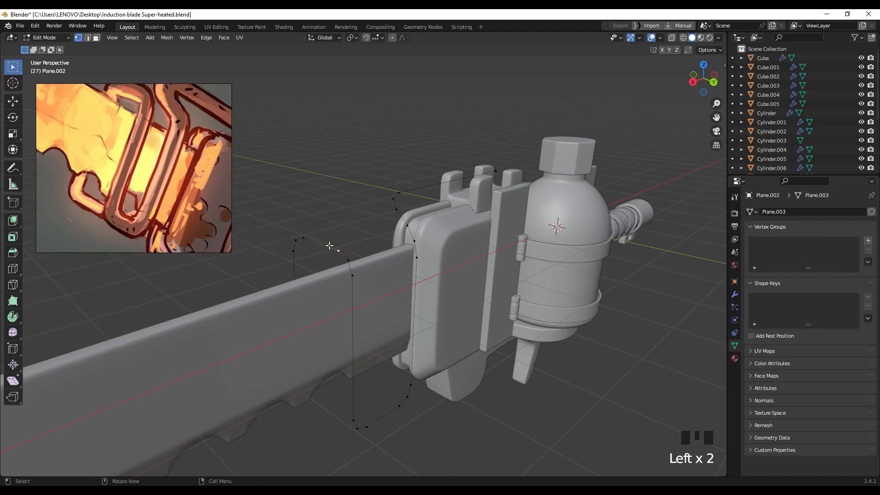
pyautogui.press('a')
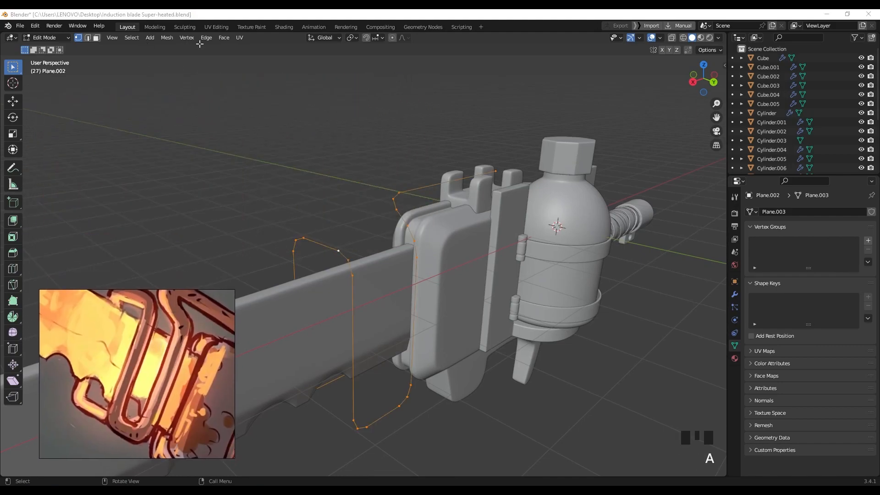
pyautogui.moveTo(325, 239); pyautogui.dragTo(326, 247, button='middle')
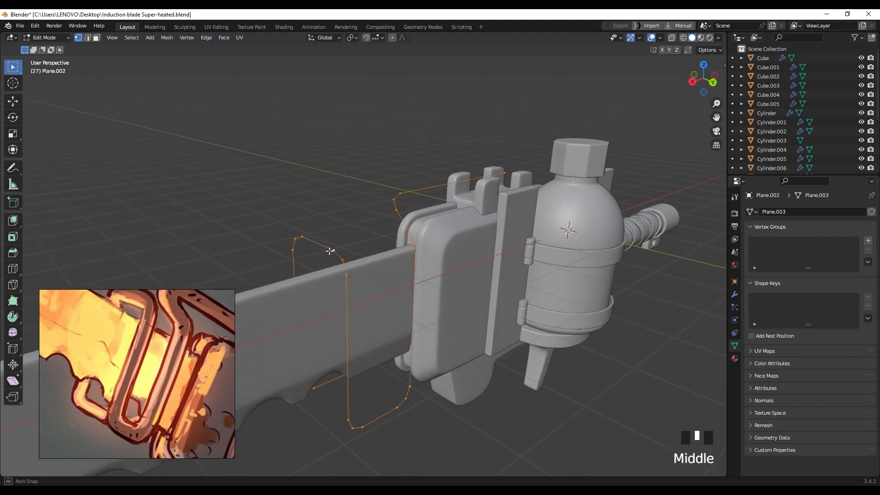
pyautogui.press('Tab')
pyautogui.click(134, 38)
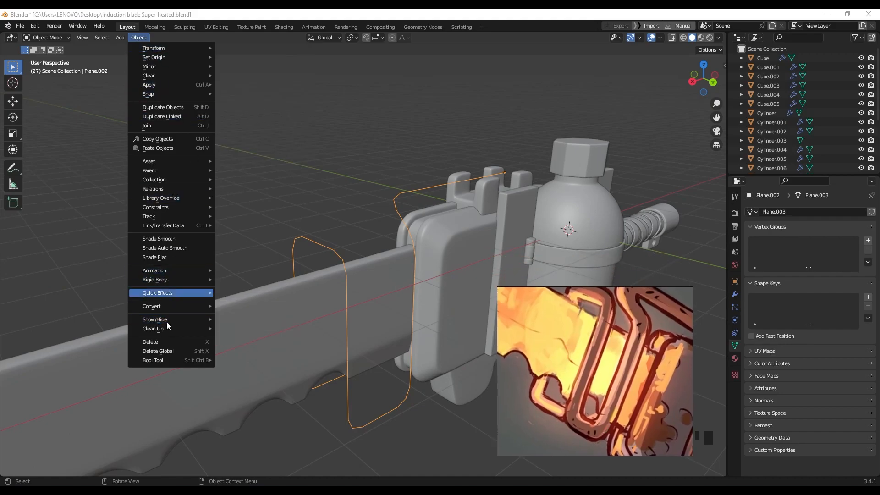
pyautogui.moveTo(169, 306)
pyautogui.click(244, 304)
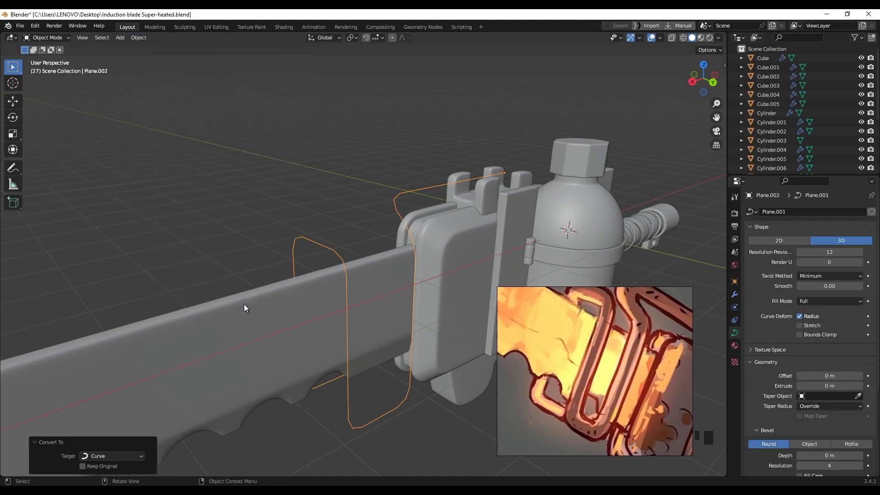
# Step: Give the curve a round bevel with a depth of 0.146 m
pyautogui.moveTo(682, 317); pyautogui.dragTo(700, 312, button='middle')
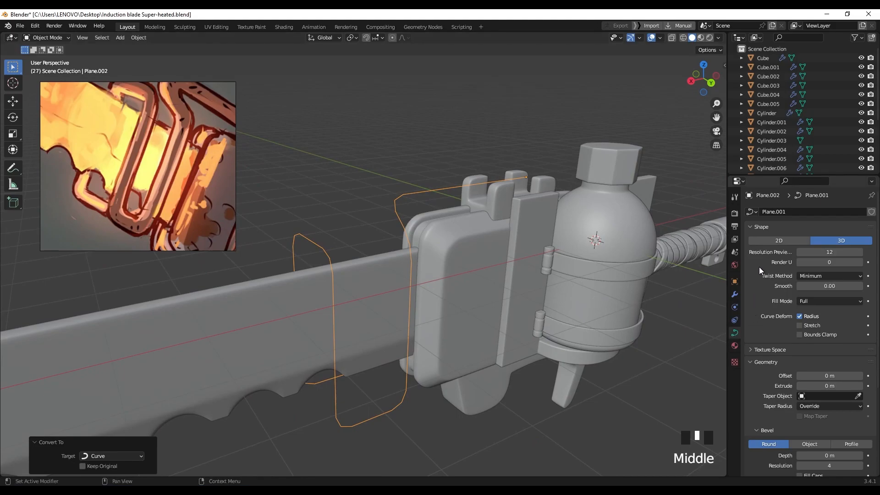
pyautogui.scroll(-7, 774, 303)
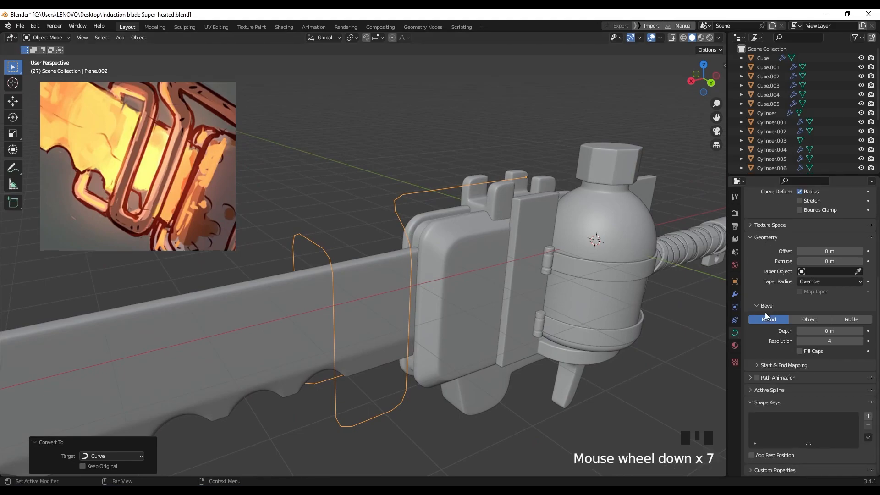
pyautogui.keyDown('shift'); pyautogui.moveTo(825, 329); pyautogui.dragTo(862, 330); pyautogui.keyUp('shift')
pyautogui.moveTo(527, 293); pyautogui.dragTo(365, 232, button='middle')
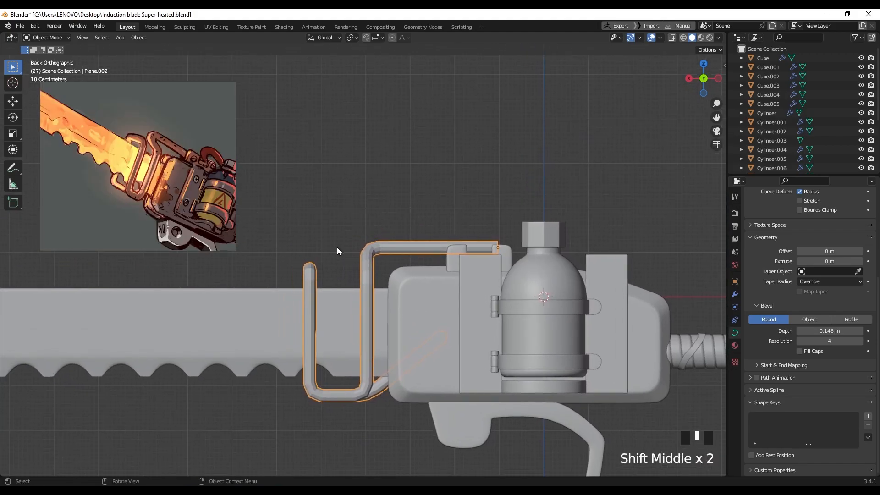
# Step: Duplicate the handle bar curve in place
pyautogui.keyDown('shift'); pyautogui.moveTo(364, 270); pyautogui.dragTo(401, 263, button='middle'); pyautogui.keyUp('shift')
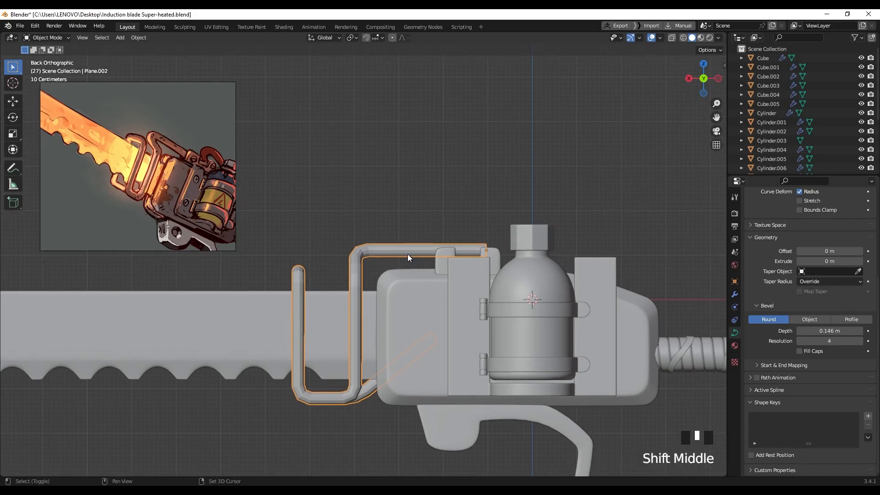
pyautogui.hotkey('shift', 'd')
pyautogui.rightClick(439, 193)
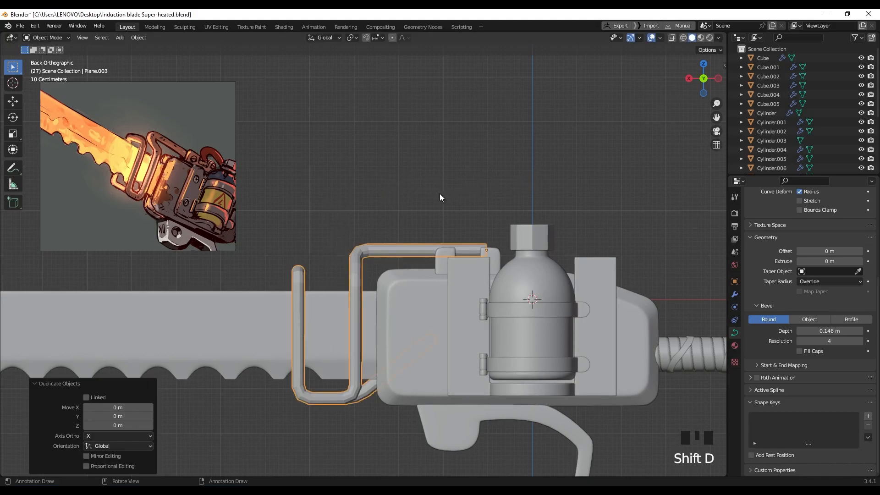
# Step: Move the duplicate bar to a new collection named BACKUP and exclude that collection from the view layer
pyautogui.press('m')
pyautogui.click(442, 195)
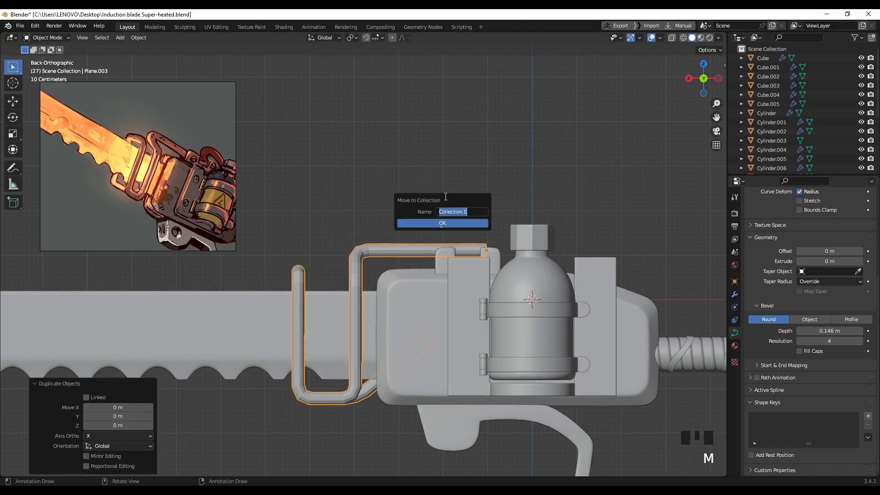
pyautogui.press('BackSpace')
pyautogui.press('BackSpace')
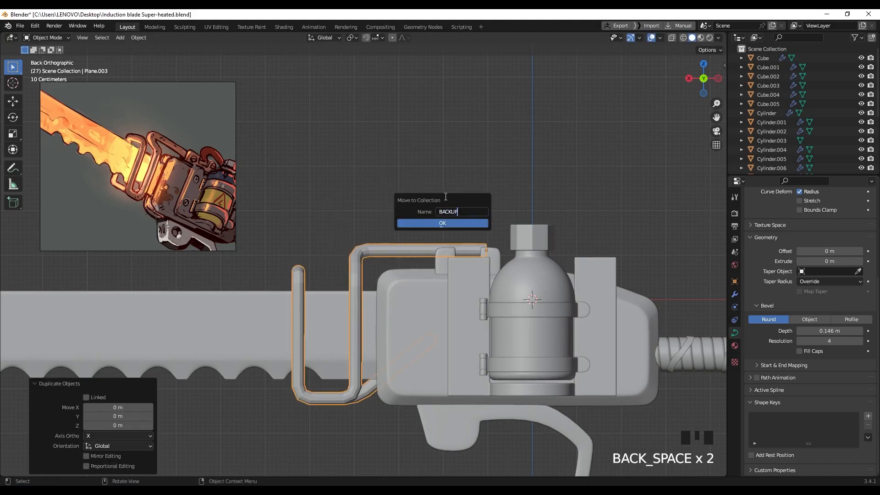
pyautogui.click(457, 223)
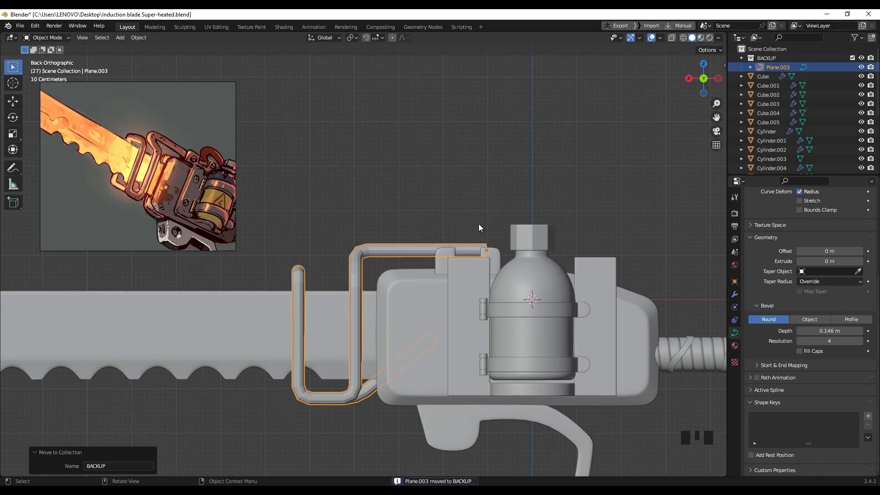
pyautogui.click(852, 57)
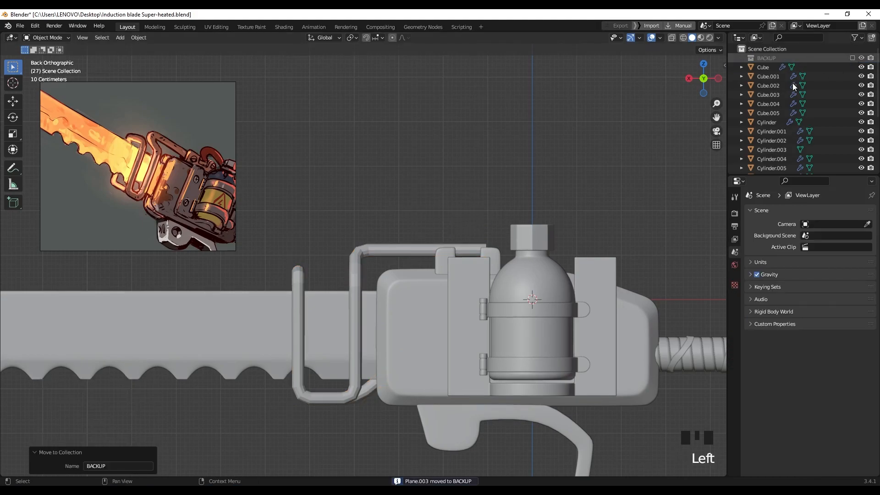
# Step: Convert the remaining handle bar curve to a mesh
pyautogui.moveTo(381, 243); pyautogui.dragTo(437, 278, button='middle')
pyautogui.click(420, 289)
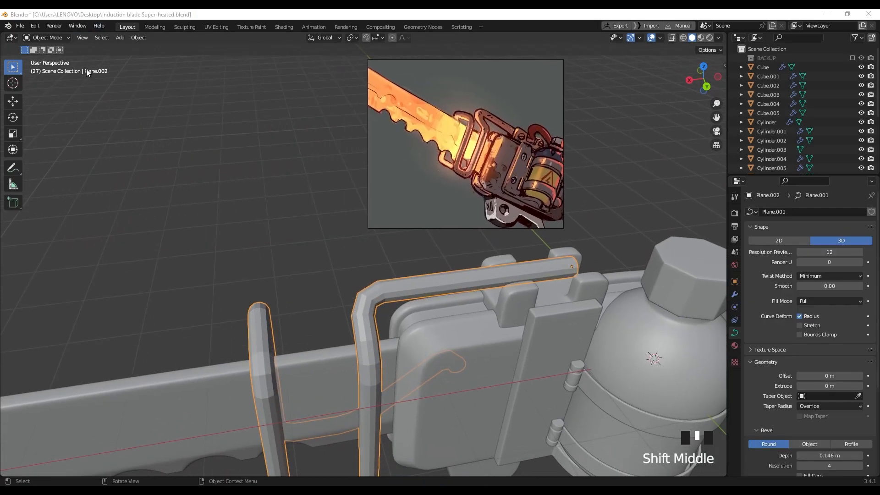
pyautogui.click(136, 37)
pyautogui.moveTo(175, 306)
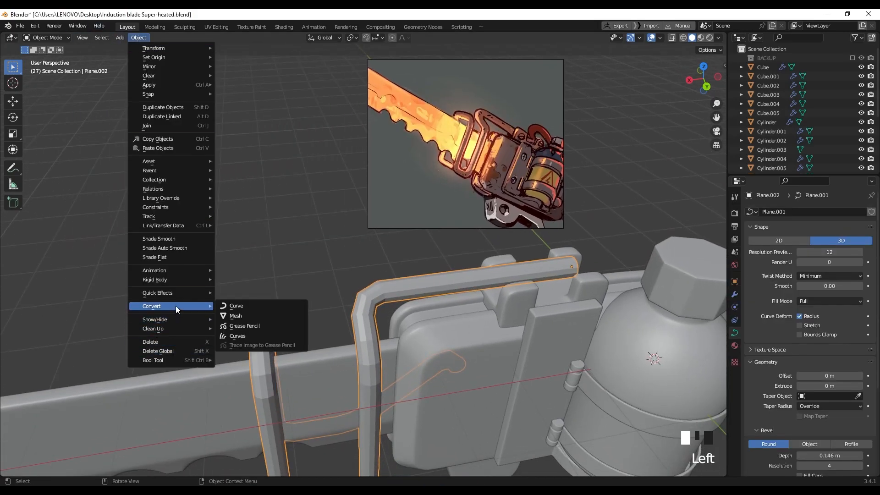
pyautogui.click(248, 315)
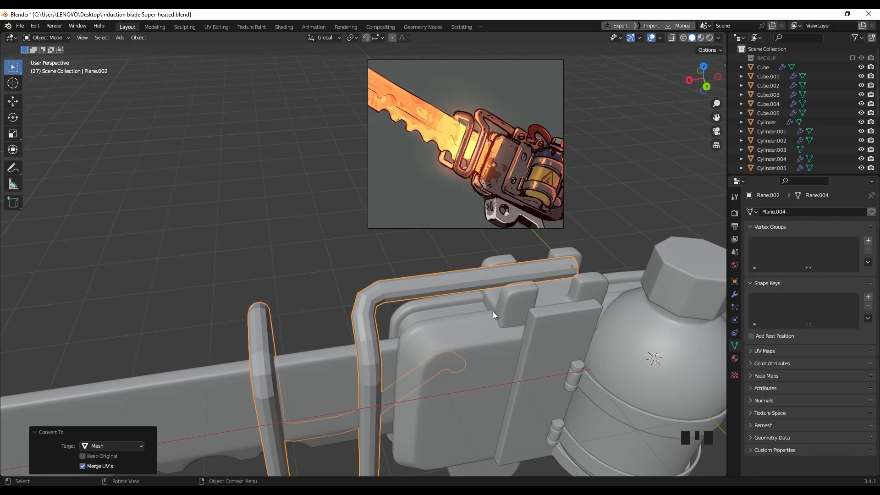
# Step: Add a Subdivision Surface modifier to the handle bar and set its viewport level to 2
pyautogui.scroll(-2, 493, 277)
pyautogui.keyDown('shift'); pyautogui.moveTo(487, 278); pyautogui.dragTo(431, 273, button='middle'); pyautogui.keyUp('shift')
pyautogui.scroll(4, 439, 302)
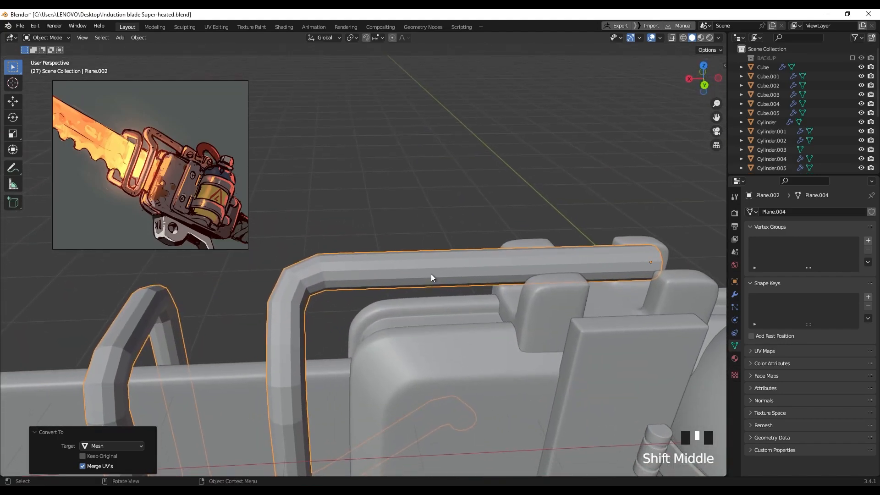
pyautogui.click(741, 213)
pyautogui.click(734, 294)
pyautogui.click(765, 216)
pyautogui.click(765, 216)
pyautogui.click(761, 210)
pyautogui.click(719, 379)
pyautogui.moveTo(491, 298); pyautogui.dragTo(324, 276, button='middle')
pyautogui.click(859, 251)
# Step: Add a loop cut to the handle bar's upper straight section beside the bend and flatten it with a 0 scale along X
pyautogui.press('Tab')
pyautogui.hotkey('ctrl', 'r')
pyautogui.click(481, 274)
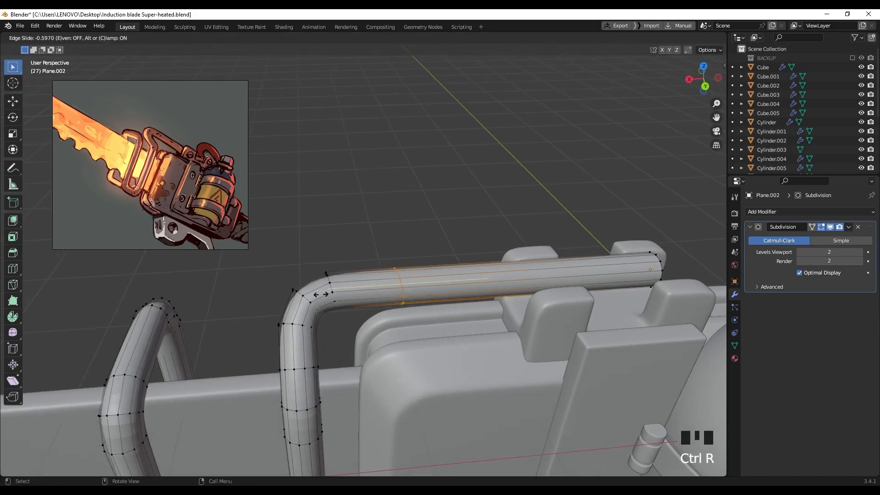
pyautogui.click(272, 298)
pyautogui.moveTo(272, 298); pyautogui.dragTo(367, 262, button='middle')
pyautogui.keyDown('shift'); pyautogui.scroll(-2, 391, 263); pyautogui.keyUp('shift')
pyautogui.press('s')
pyautogui.press('x')
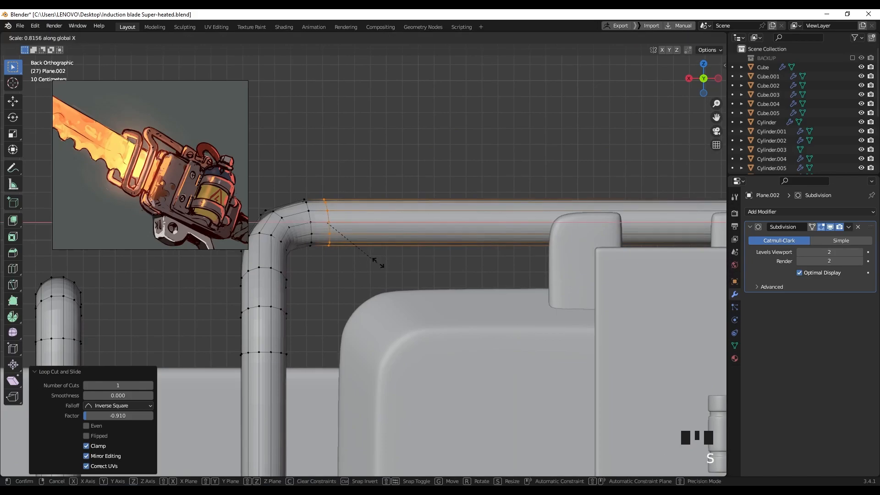
pyautogui.press('0')
pyautogui.press('Return')
# Step: Add a supporting loop cut close to the open end of the handle bar's upper section
pyautogui.scroll(-1, 310, 264)
pyautogui.keyDown('shift'); pyautogui.moveTo(310, 264); pyautogui.dragTo(458, 261, button='middle'); pyautogui.keyUp('shift')
pyautogui.hotkey('ctrl', 'r')
pyautogui.click(440, 284)
pyautogui.click(476, 303)
# Step: Close the open end of the handle bar's upper section by filling its border edge loop with a face
pyautogui.moveTo(476, 302); pyautogui.dragTo(368, 243, button='middle')
pyautogui.scroll(3, 404, 334)
pyautogui.keyDown('alt'); pyautogui.click(368, 243); pyautogui.keyUp('alt')
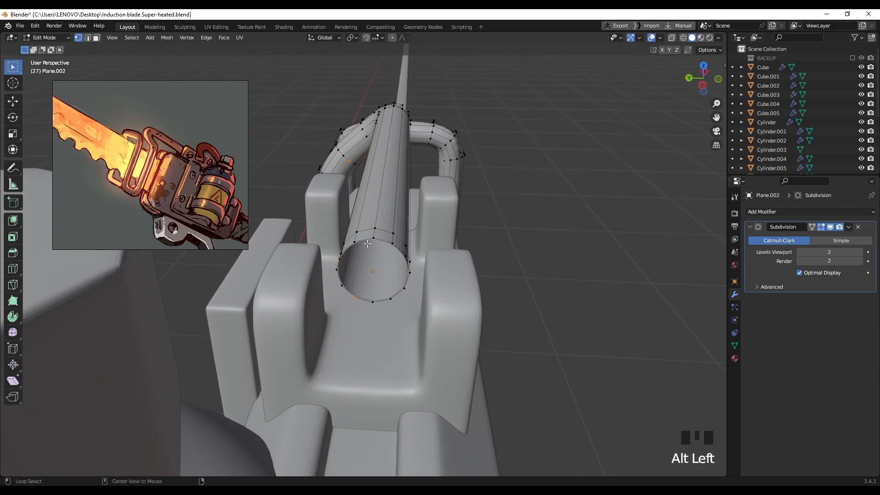
pyautogui.scroll(2, 368, 243)
pyautogui.press('2')
pyautogui.keyDown('alt'); pyautogui.click(366, 227); pyautogui.keyUp('alt')
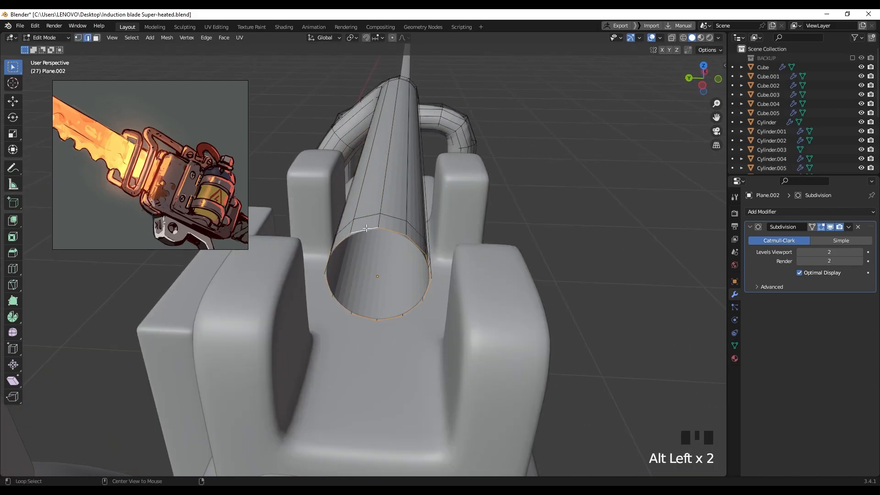
pyautogui.press('f')
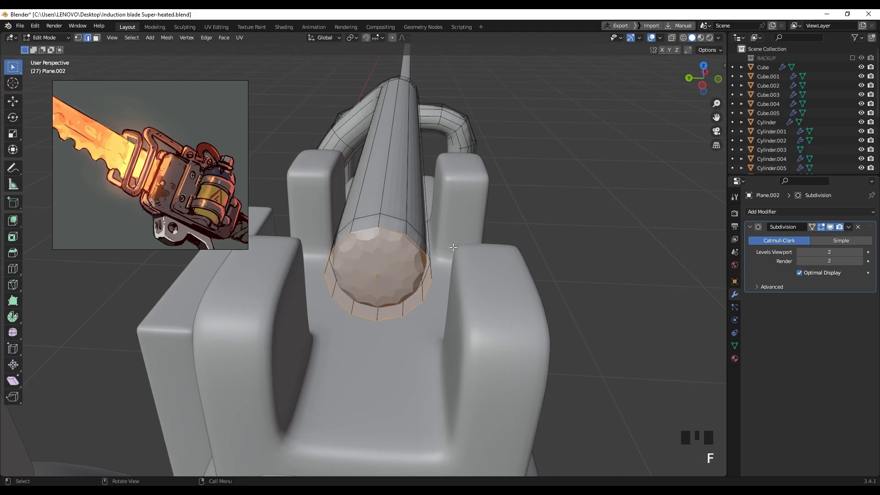
# Step: Inset the new end-cap face and bevel the rim edge loop around it
pyautogui.press('i')
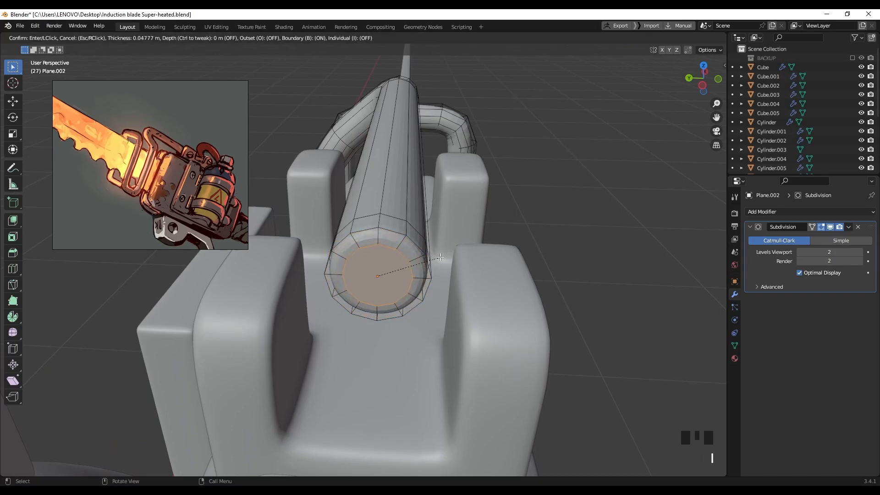
pyautogui.click(439, 258)
pyautogui.keyDown('alt'); pyautogui.click(409, 232); pyautogui.keyUp('alt')
pyautogui.hotkey('ctrl', 'b')
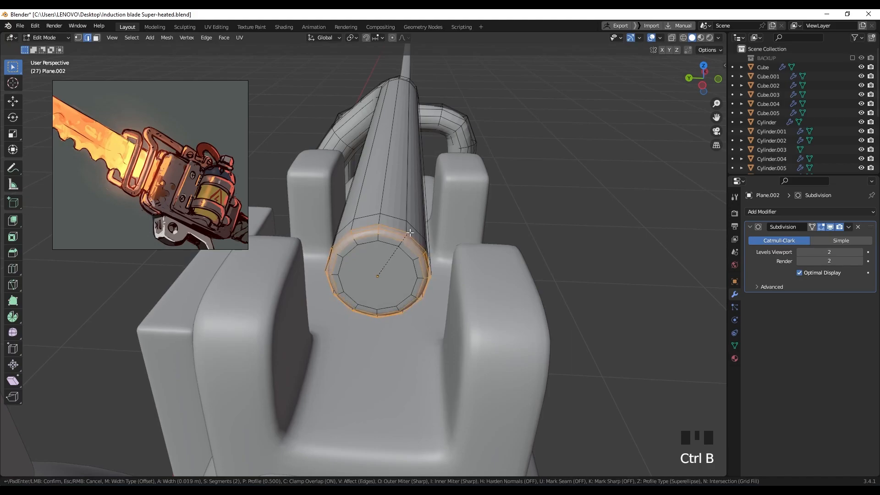
pyautogui.click(406, 234)
# Step: Leave mesh editing and apply Shade Smooth to the handle bar
pyautogui.press('Tab')
pyautogui.scroll(-4, 399, 258)
pyautogui.moveTo(400, 258); pyautogui.dragTo(327, 251, button='middle')
pyautogui.rightClick(336, 245)
pyautogui.click(319, 203)
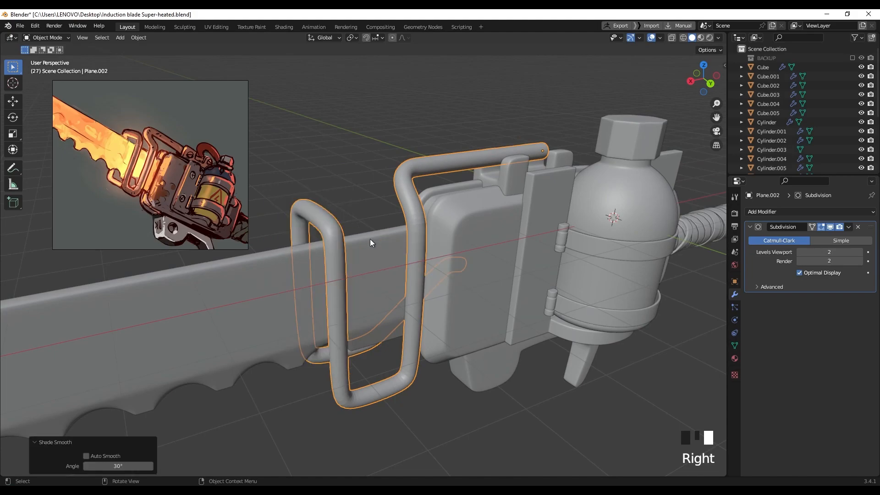
# Step: Lower the handle bar along Z so its upper section sits down in the bracket prongs on the housing
pyautogui.scroll(2, 366, 236)
pyautogui.moveTo(384, 245); pyautogui.dragTo(401, 232, button='middle')
pyautogui.keyDown('shift'); pyautogui.moveTo(499, 212); pyautogui.dragTo(475, 227, button='middle'); pyautogui.keyUp('shift')
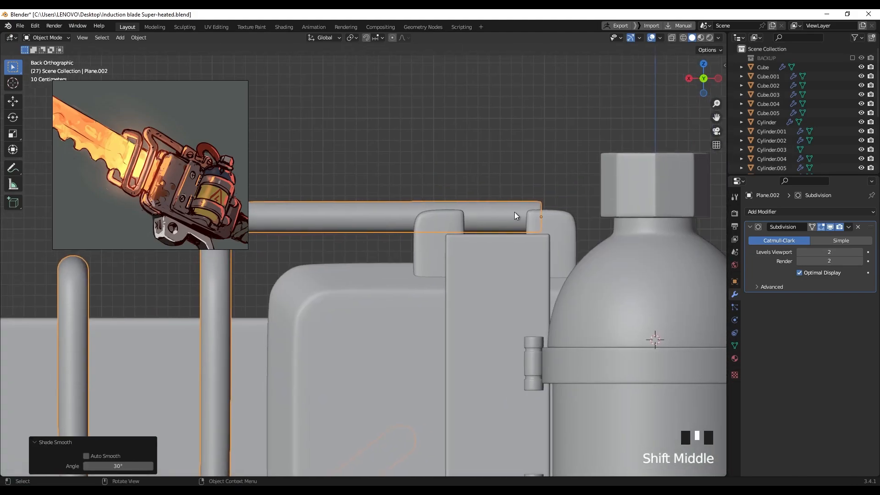
pyautogui.press('g')
pyautogui.press('z')
pyautogui.click(515, 225)
pyautogui.press('g')
pyautogui.press('z')
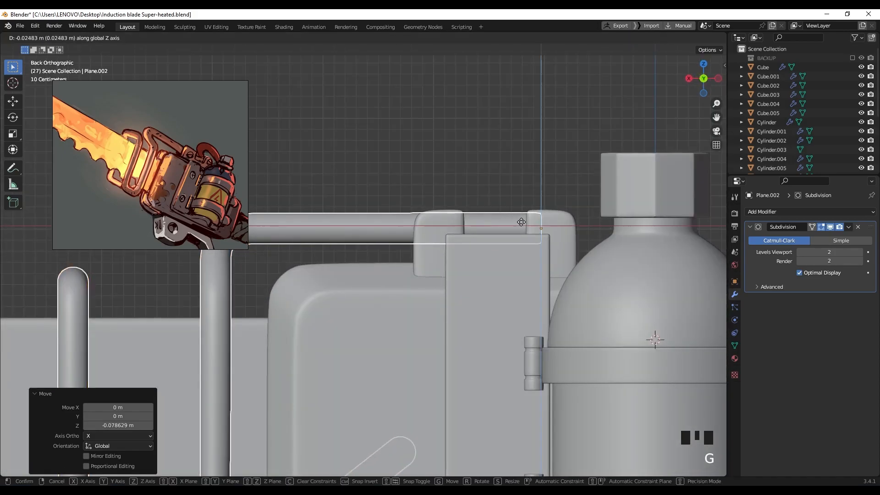
pyautogui.click(502, 231)
# Step: Turn off the Subdivision modifier's viewport display and raise the top bend of the loop over the blade along Z
pyautogui.scroll(-6, 502, 232)
pyautogui.moveTo(390, 267)
pyautogui.keyDown('shift'); pyautogui.mouseDown(button='middle')
pyautogui.moveTo(421, 275)
pyautogui.moveTo(442, 268)
pyautogui.mouseUp(button='middle'); pyautogui.keyUp('shift')
pyautogui.moveTo(320, 216); pyautogui.dragTo(387, 273)
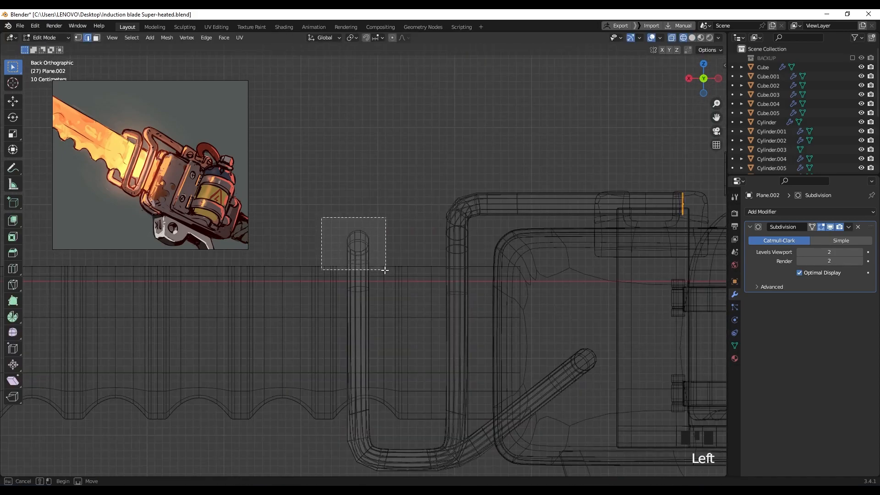
pyautogui.press('z')
pyautogui.click(829, 227)
pyautogui.scroll(2, 412, 256)
pyautogui.moveTo(395, 262); pyautogui.dragTo(373, 260, button='middle')
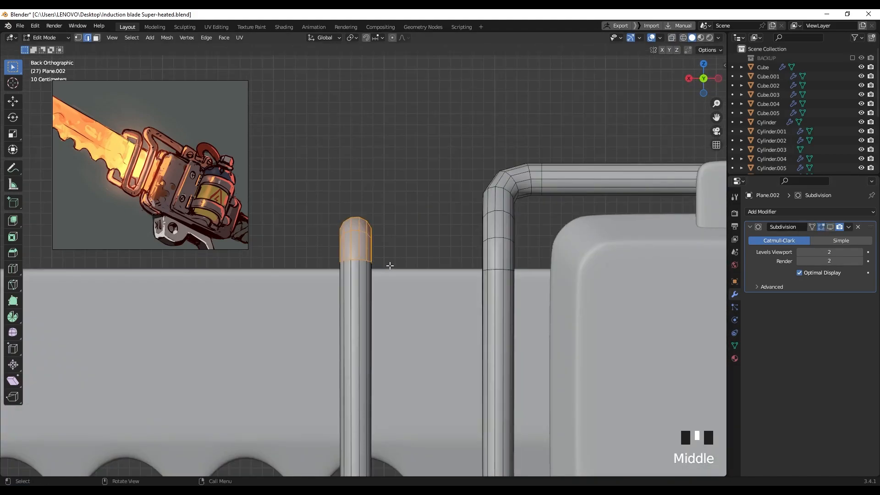
pyautogui.press('g')
pyautogui.press('z')
pyautogui.click(394, 240)
# Step: Leave mesh editing, save the file and frame the red hose in the reference image
pyautogui.moveTo(411, 259); pyautogui.dragTo(179, 169, button='middle')
pyautogui.hotkey('ctrl', 's')
pyautogui.scroll(-3, 429, 266)
pyautogui.press('Tab')
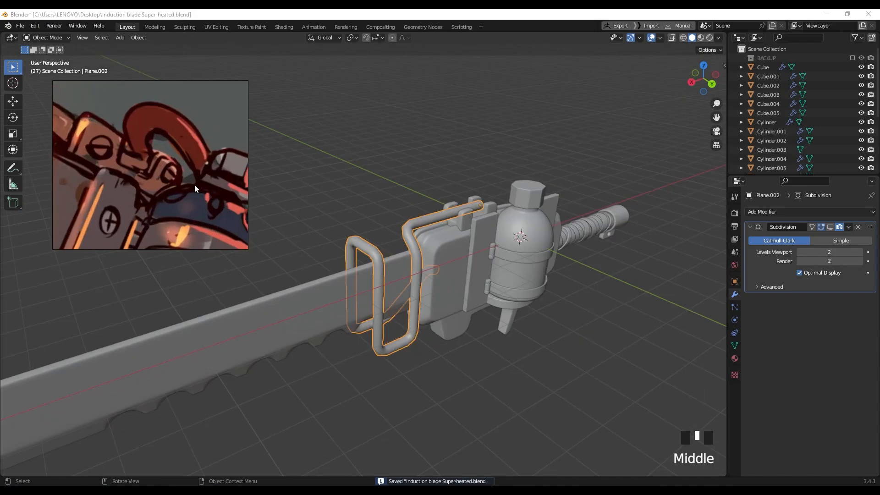
pyautogui.moveTo(143, 117); pyautogui.dragTo(486, 256, button='middle')
pyautogui.hotkey('ctrl', 's')
pyautogui.scroll(6, 496, 219)
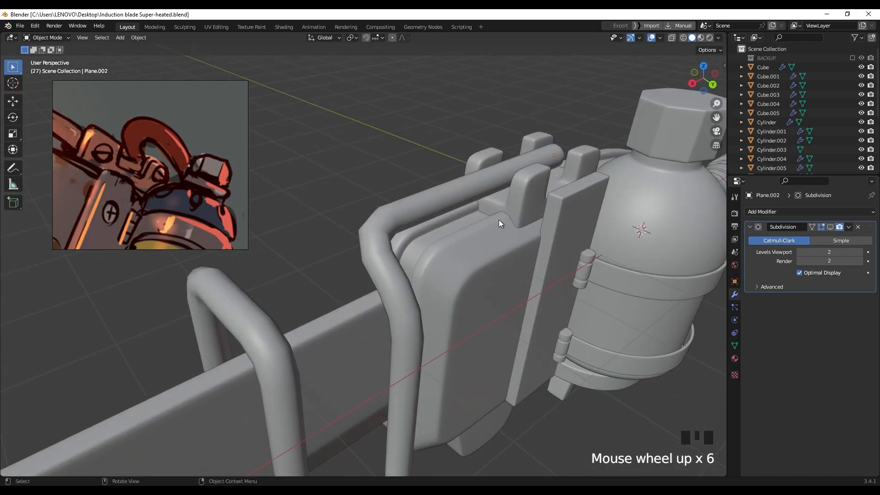
# Step: Add a Bezier curve and raise it along Z above the bottle cap
pyautogui.keyDown('shift'); pyautogui.moveTo(495, 219); pyautogui.dragTo(373, 290, button='middle'); pyautogui.keyUp('shift')
pyautogui.moveTo(444, 232); pyautogui.dragTo(464, 245, button='middle')
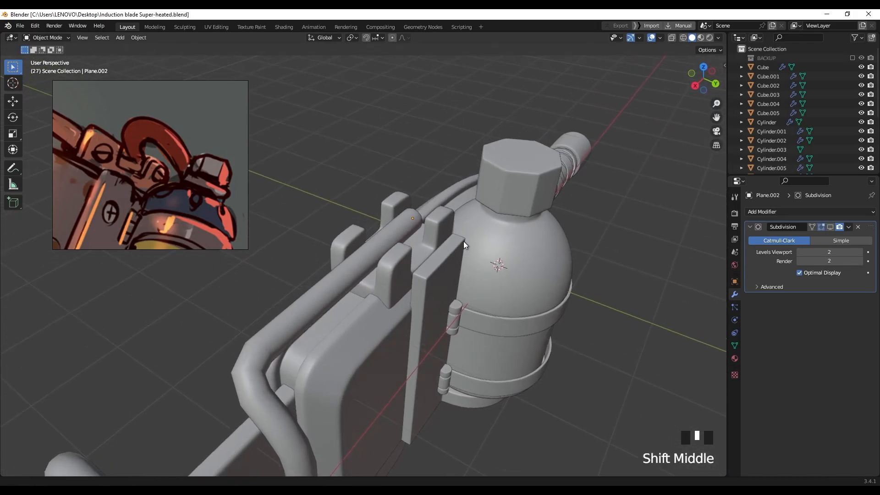
pyautogui.hotkey('shift', 'a')
pyautogui.moveTo(466, 252)
pyautogui.click(505, 254)
pyautogui.scroll(-3, 484, 249)
pyautogui.moveTo(484, 249); pyautogui.dragTo(449, 342, button='middle')
pyautogui.press('g')
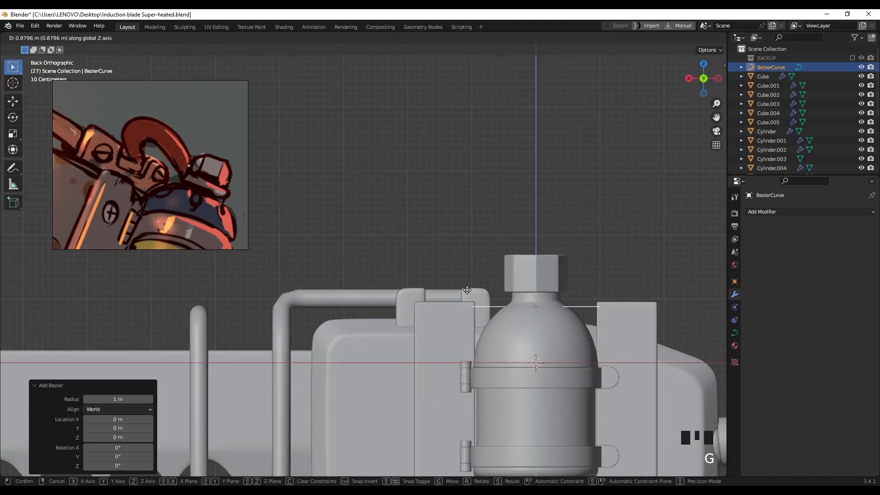
pyautogui.click(457, 222)
# Step: Delete one control point of the new Bezier curve so only a single point remains
pyautogui.moveTo(458, 222); pyautogui.dragTo(555, 238, button='middle')
pyautogui.press('Tab')
pyautogui.click(396, 218)
pyautogui.press('x')
pyautogui.click(412, 244)
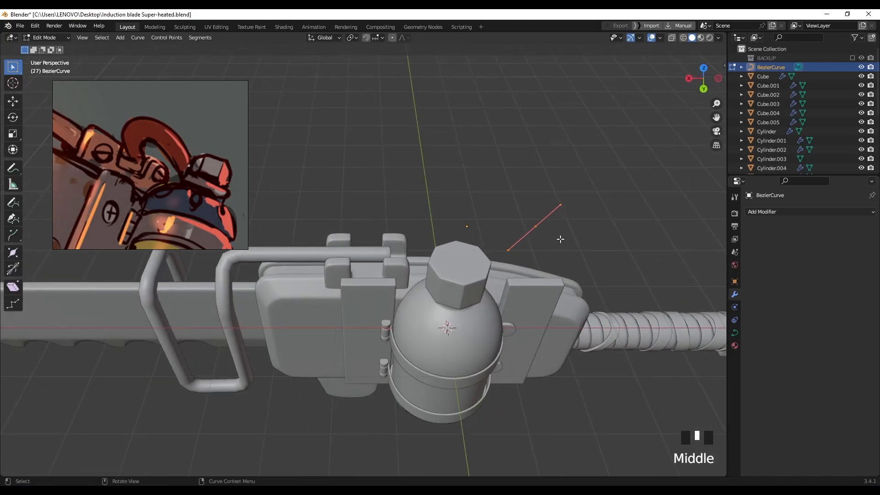
# Step: Move the remaining control point about 1.05 m along X, then -0.55 m in Y and -1.14 m in Z, beside the bottle cap
pyautogui.press('g')
pyautogui.click(498, 248)
pyautogui.moveTo(498, 248); pyautogui.dragTo(560, 220, button='middle')
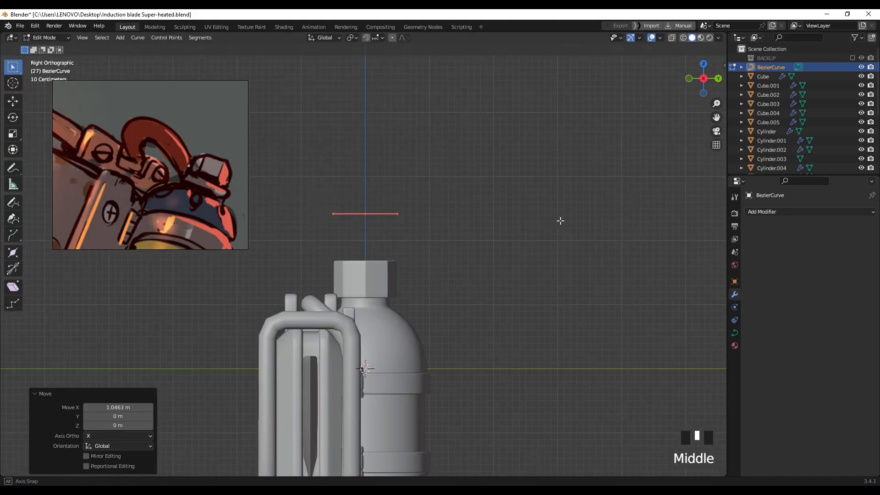
pyautogui.press('g')
pyautogui.click(456, 319)
# Step: Rotate the control point's handles -46° in top view
pyautogui.moveTo(456, 319); pyautogui.dragTo(374, 374, button='middle')
pyautogui.keyDown('shift'); pyautogui.moveTo(397, 227); pyautogui.dragTo(399, 248, button='middle'); pyautogui.keyUp('shift')
pyautogui.press('r')
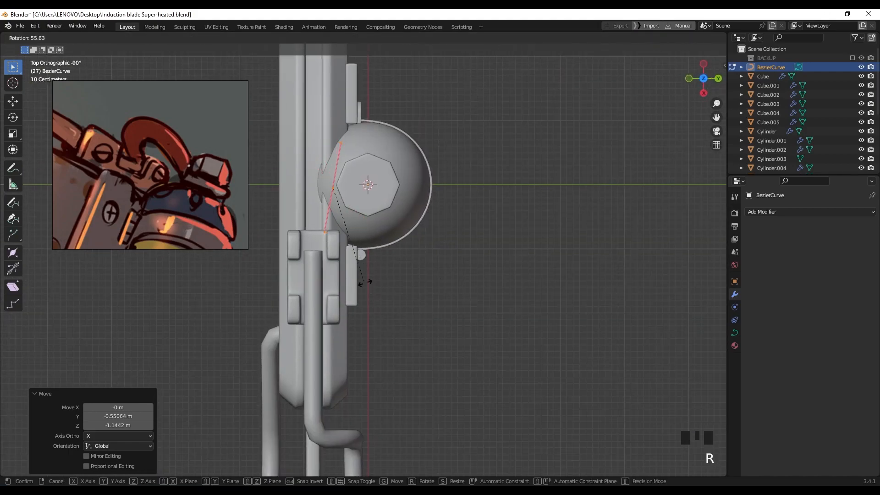
pyautogui.click(357, 173)
# Step: Extrude the control point to the handle bar's capped end, rotate it 91.5° in side view and lower it about 0.34 m
pyautogui.press('e')
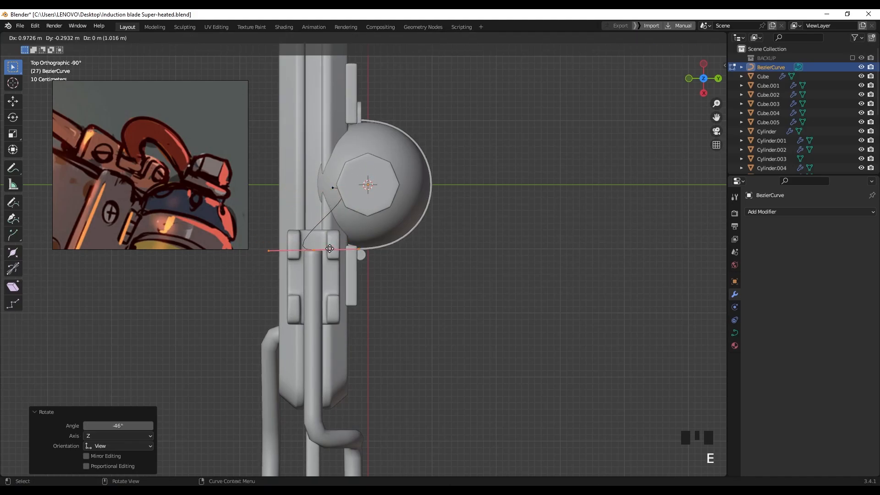
pyautogui.click(329, 248)
pyautogui.moveTo(360, 261); pyautogui.dragTo(492, 303, button='middle')
pyautogui.press('r')
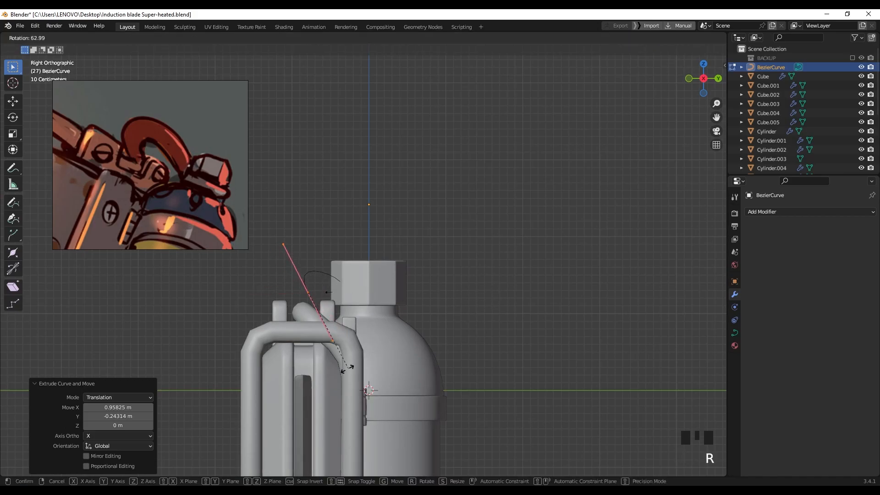
pyautogui.click(305, 377)
pyautogui.press('g')
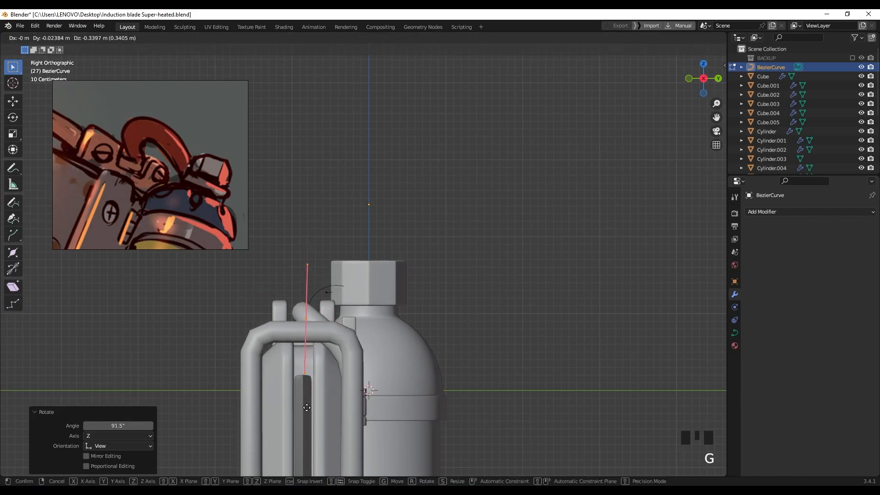
pyautogui.click(304, 405)
# Step: Rotate the curve's control point beside the bottle cap 180° about the X axis
pyautogui.moveTo(361, 311); pyautogui.dragTo(299, 270, button='middle')
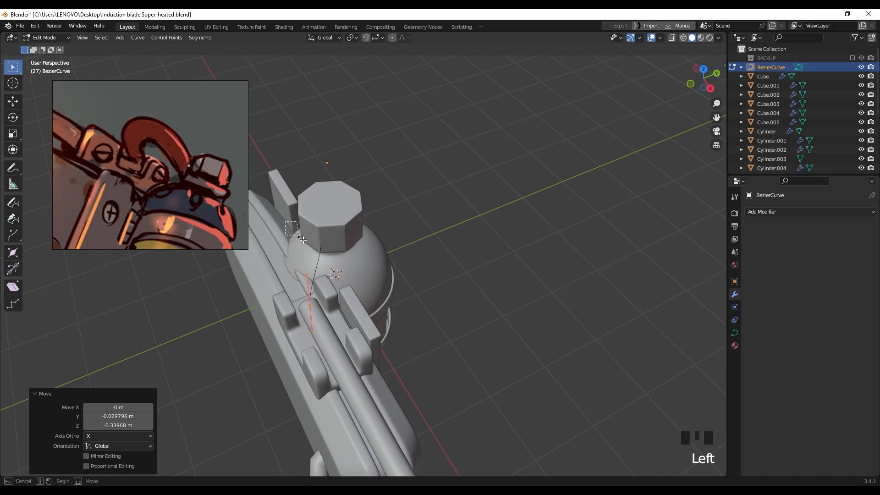
pyautogui.moveTo(302, 239); pyautogui.dragTo(319, 242)
pyautogui.moveTo(404, 249); pyautogui.dragTo(400, 268, button='middle')
pyautogui.press('r')
pyautogui.press('x')
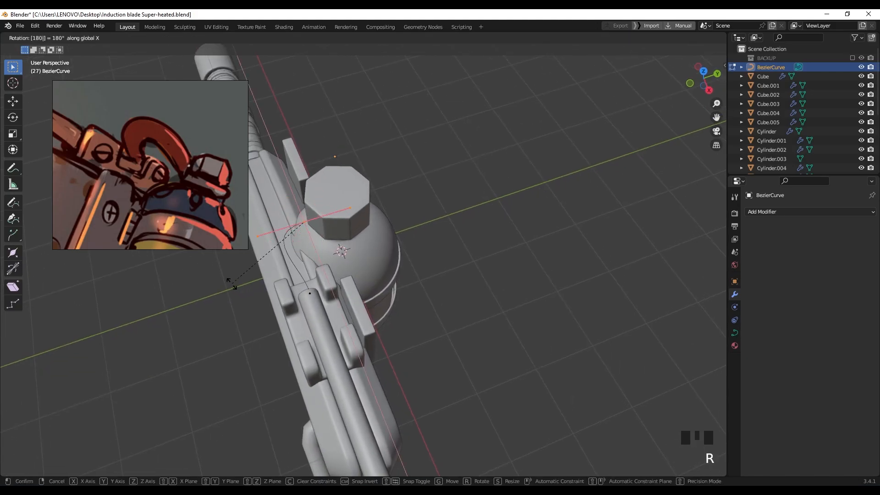
pyautogui.press('Return')
# Step: Give the hose curve a round bevel with a depth of about 0.11 m, keeping its offset at 0 m
pyautogui.moveTo(379, 281); pyautogui.dragTo(447, 249, button='middle')
pyautogui.press('Tab')
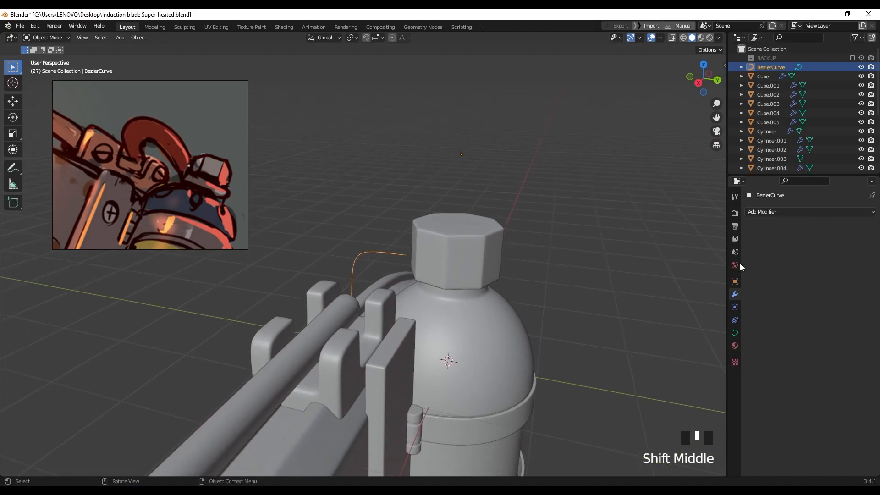
pyautogui.click(734, 334)
pyautogui.scroll(-3, 785, 328)
pyautogui.moveTo(830, 320); pyautogui.dragTo(836, 320)
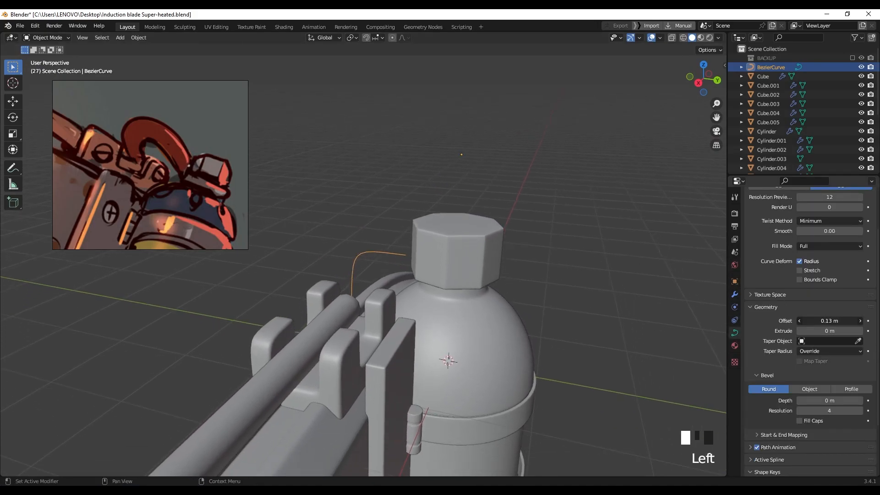
pyautogui.moveTo(779, 378); pyautogui.dragTo(787, 336, button='middle')
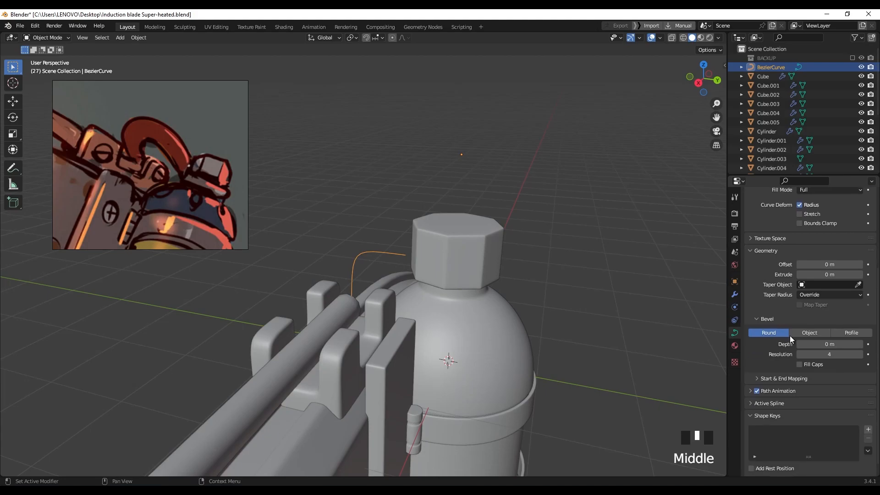
pyautogui.moveTo(818, 345); pyautogui.dragTo(827, 344)
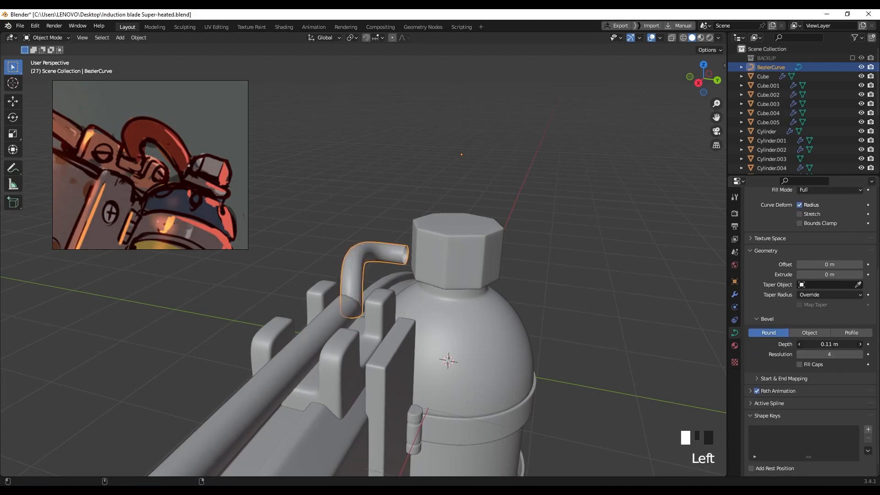
# Step: Shorten the bottle cap by moving its lower edge loops up along Z by about 0.13 m
pyautogui.moveTo(517, 341); pyautogui.dragTo(464, 263, button='middle')
pyautogui.click(409, 296)
pyautogui.press('Tab')
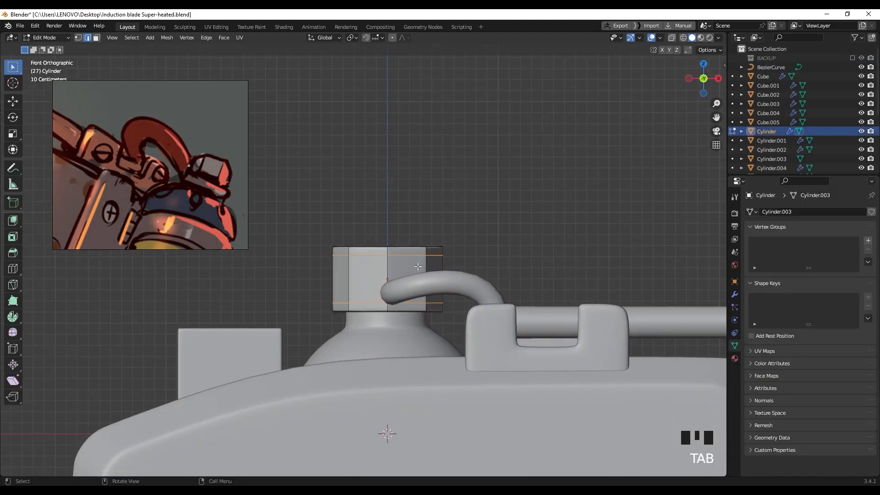
pyautogui.scroll(4, 321, 302)
pyautogui.hotkey('alt', 'z')
pyautogui.moveTo(283, 291); pyautogui.dragTo(541, 333)
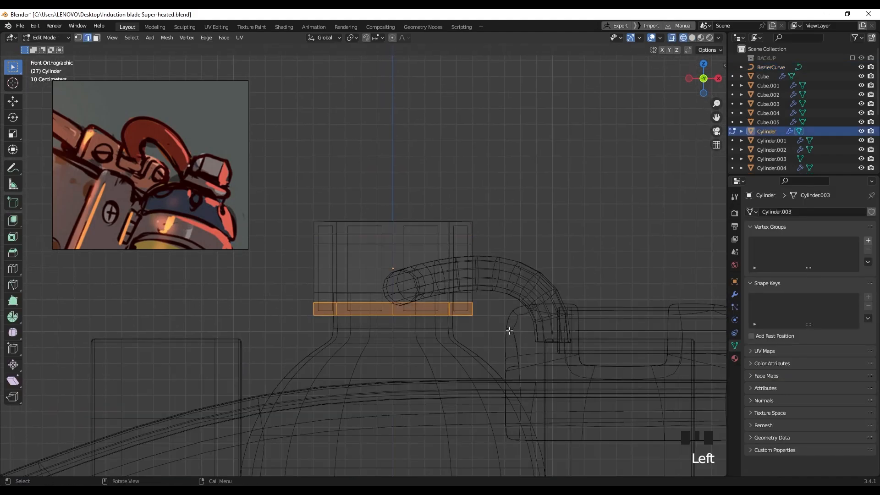
pyautogui.press('g')
pyautogui.press('z')
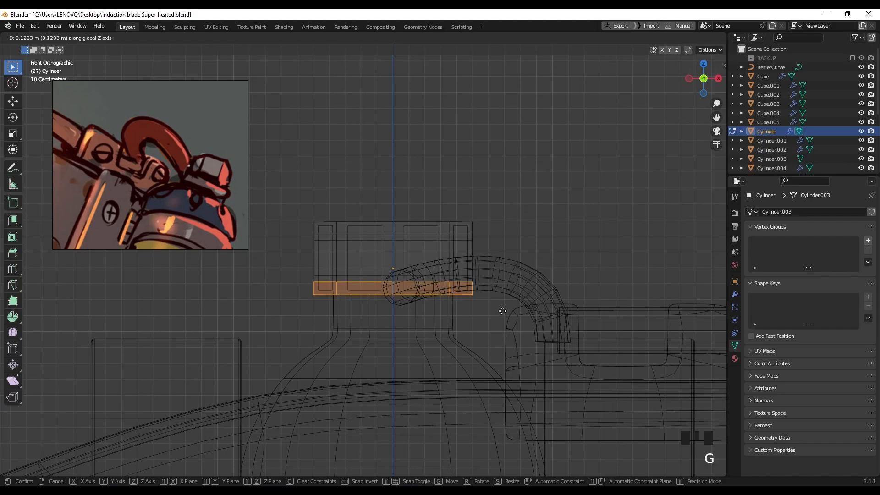
pyautogui.click(504, 314)
# Step: Raise the top edge loop of the bottle's neck so it extends up inside the cap
pyautogui.press('Tab')
pyautogui.click(440, 316)
pyautogui.press('Tab')
pyautogui.click(493, 314)
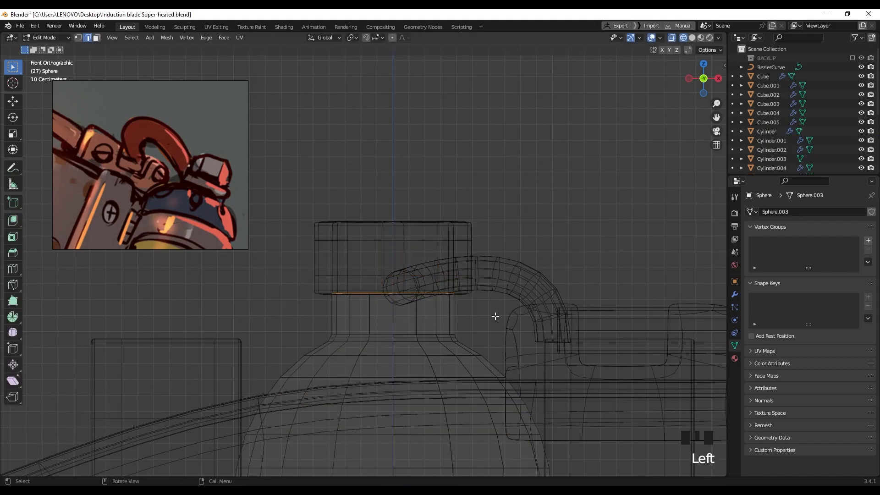
pyautogui.press('g')
pyautogui.click(493, 275)
pyautogui.press('Tab')
# Step: Duplicate the bottle cap and place the copy below it along Z, around the bottle's neck
pyautogui.moveTo(421, 299); pyautogui.dragTo(436, 312, button='middle')
pyautogui.press('z')
pyautogui.press('z')
pyautogui.moveTo(383, 280)
pyautogui.mouseDown(button='middle')
pyautogui.moveTo(463, 267)
pyautogui.moveTo(397, 299)
pyautogui.mouseUp(button='middle')
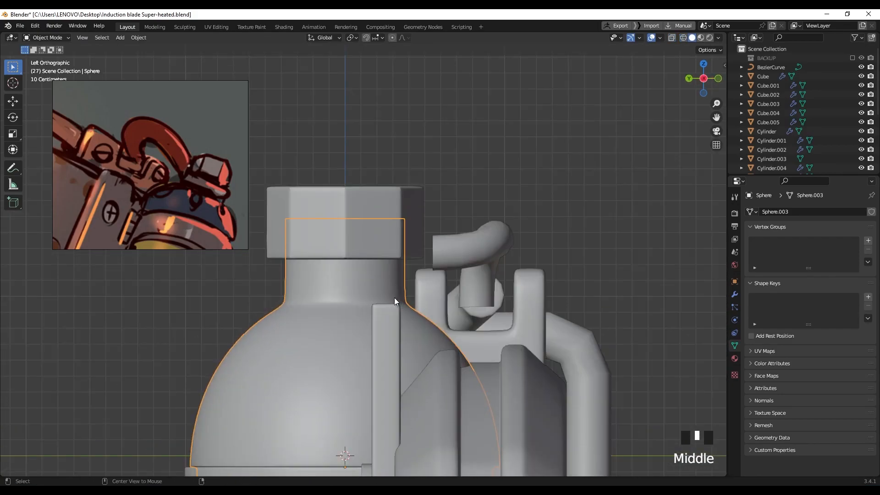
pyautogui.click(381, 230)
pyautogui.hotkey('shift', 'd')
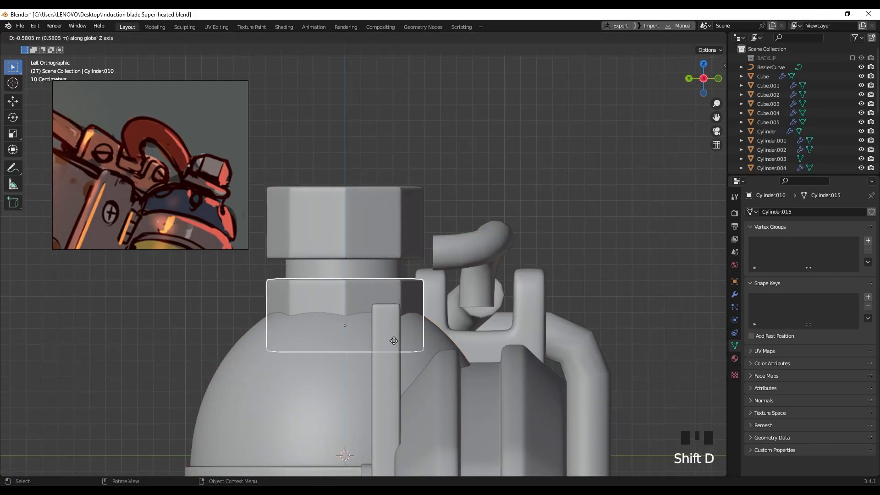
pyautogui.click(402, 331)
# Step: Isolate the copied cap in wireframe edit mode and turn off the viewport display of its Bevel and Subdivision modifiers
pyautogui.press('/')
pyautogui.scroll(-4, 359, 261)
pyautogui.moveTo(360, 262); pyautogui.dragTo(369, 241, button='middle')
pyautogui.press('Tab')
pyautogui.scroll(1, 368, 242)
pyautogui.press('z')
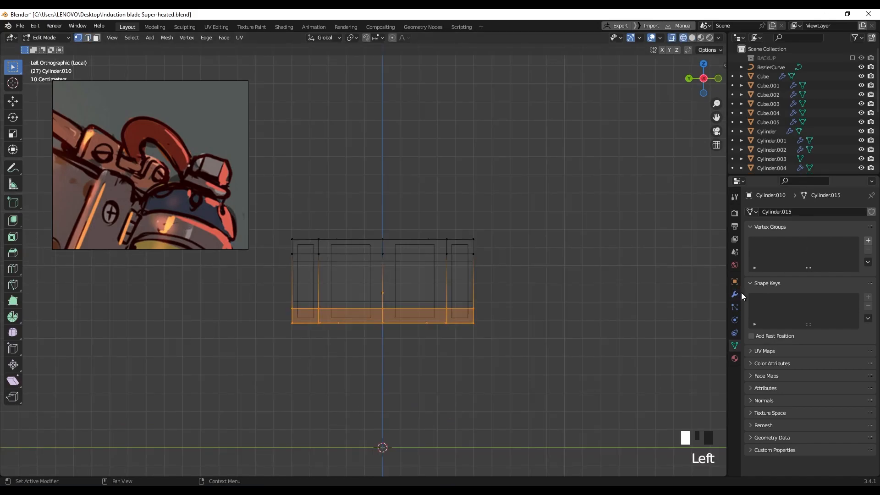
pyautogui.click(736, 294)
pyautogui.click(831, 226)
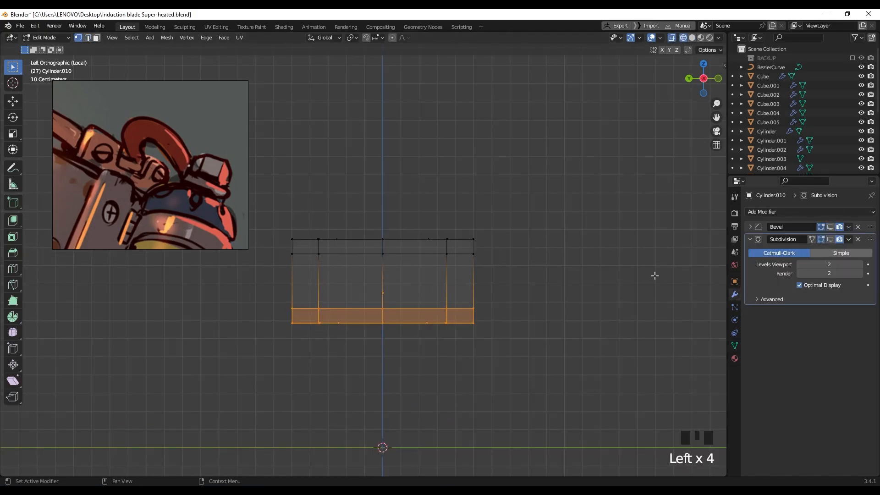
# Step: Delete the top faces of the copied cap and dissolve the supporting edge loop just below its upper rim
pyautogui.moveTo(481, 247); pyautogui.dragTo(504, 248)
pyautogui.press('x')
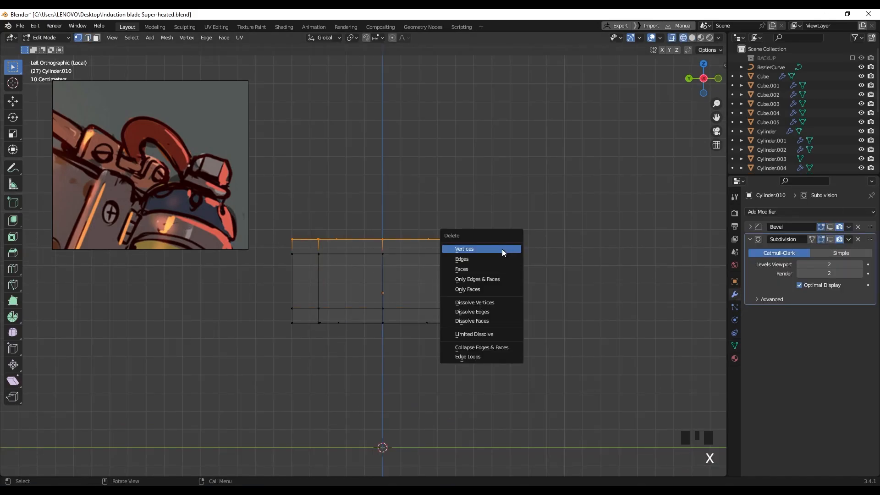
pyautogui.click(498, 270)
pyautogui.moveTo(335, 260); pyautogui.dragTo(340, 271, button='middle')
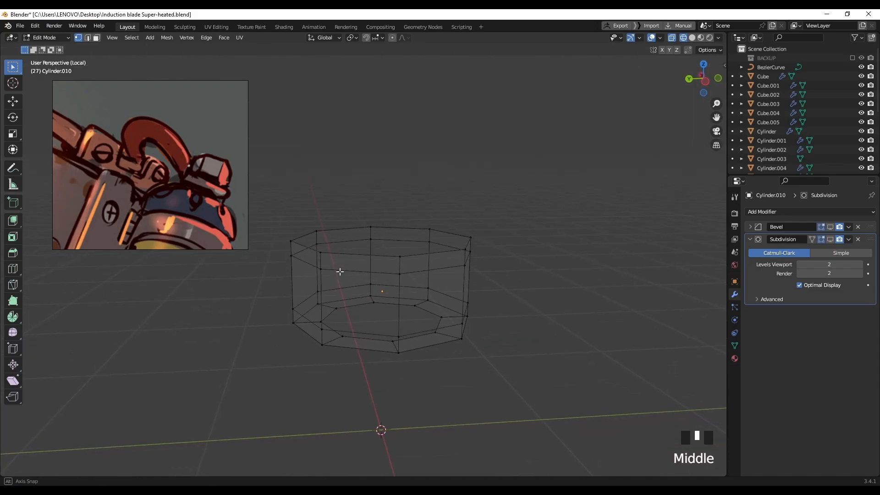
pyautogui.press('x')
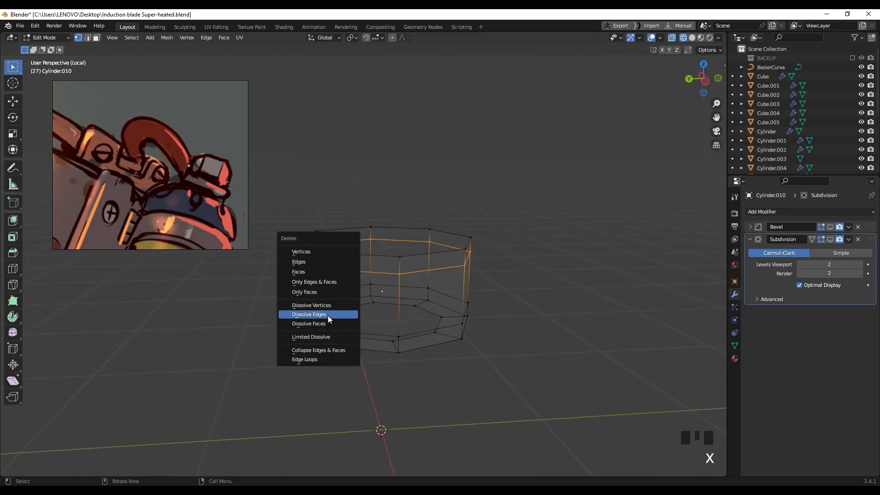
pyautogui.click(328, 314)
# Step: Delete the ring of bottom faces on the copied cap and dissolve the supporting edge loop above its lower rim
pyautogui.moveTo(397, 289); pyautogui.dragTo(394, 248, button='middle')
pyautogui.press('3')
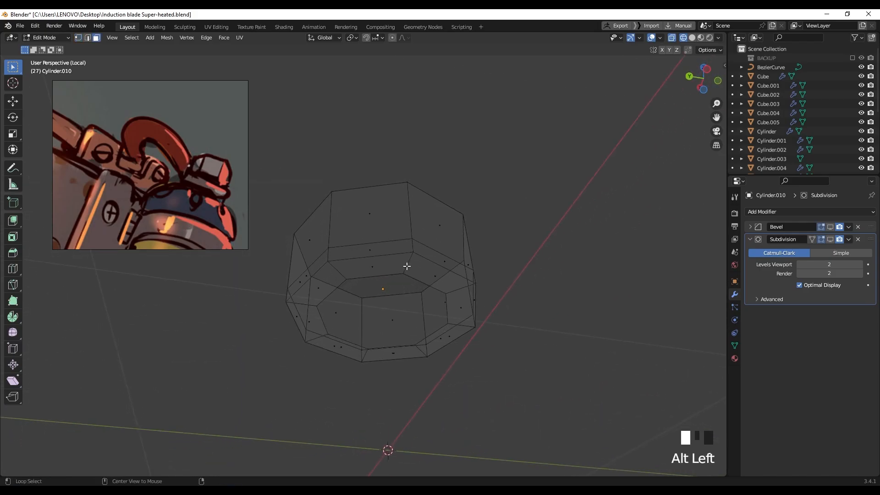
pyautogui.keyDown('alt'); pyautogui.click(406, 266); pyautogui.keyUp('alt')
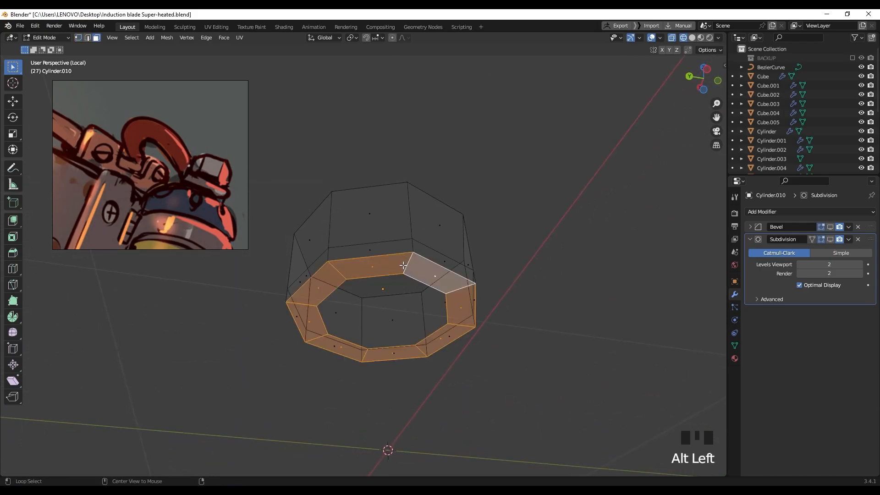
pyautogui.press('x')
pyautogui.click(385, 223)
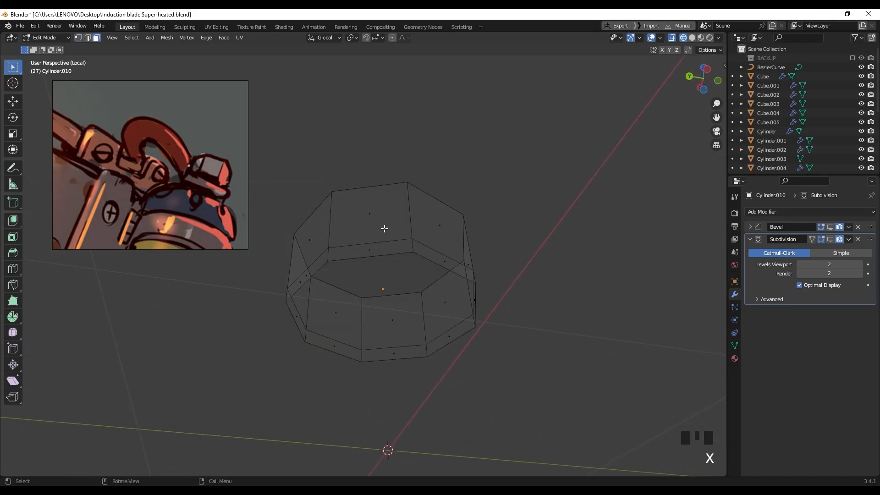
pyautogui.press('x')
pyautogui.click(364, 249)
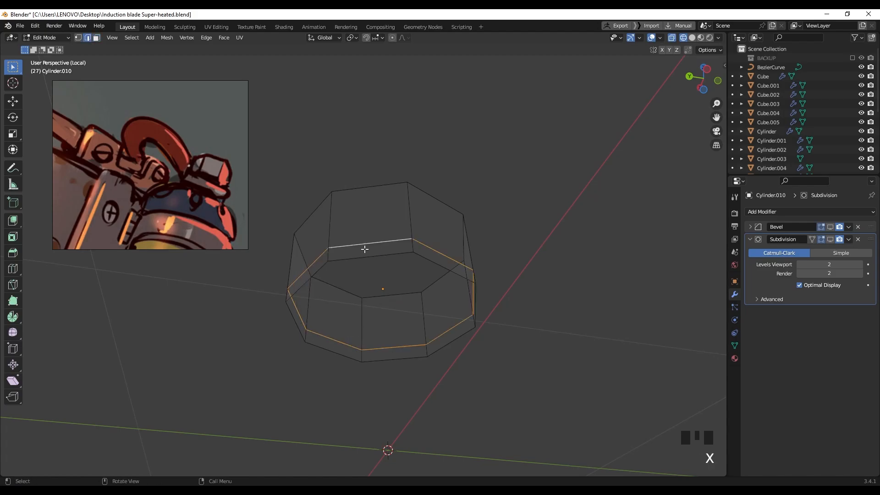
pyautogui.press('x')
pyautogui.click(355, 291)
pyautogui.moveTo(362, 292); pyautogui.dragTo(388, 303, button='middle')
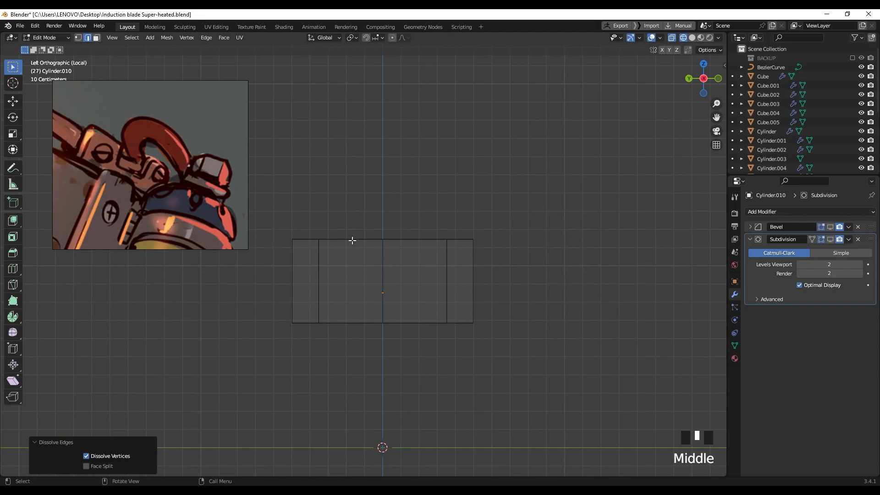
# Step: Lower the top edge loop of the open ring about 0.17 m along Z
pyautogui.click(313, 239)
pyautogui.press('g')
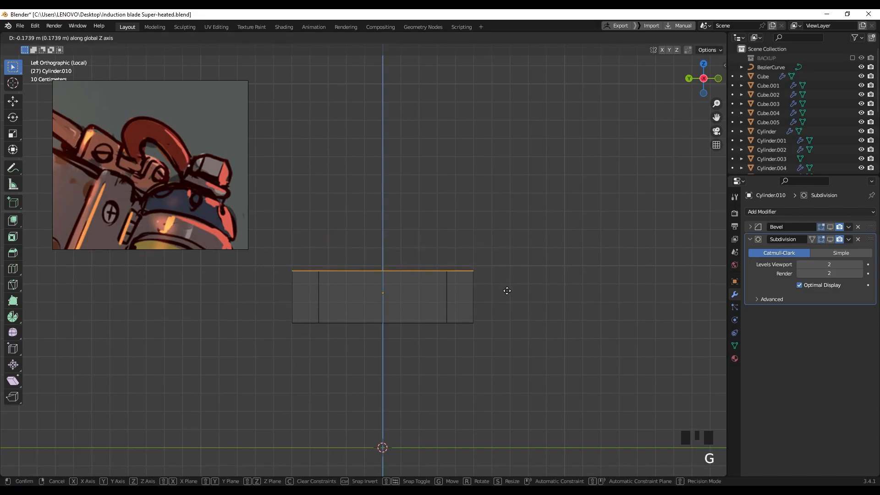
pyautogui.click(507, 291)
pyautogui.moveTo(512, 285); pyautogui.dragTo(453, 319, button='middle')
pyautogui.press('Tab')
pyautogui.press('Tab')
# Step: Add a Solidify modifier to the ring with a thickness of -0.095 m
pyautogui.click(775, 211)
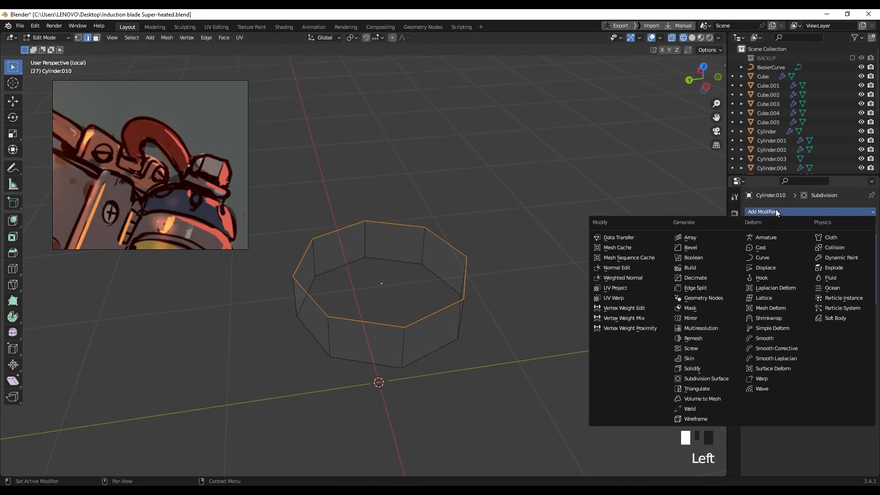
pyautogui.click(701, 368)
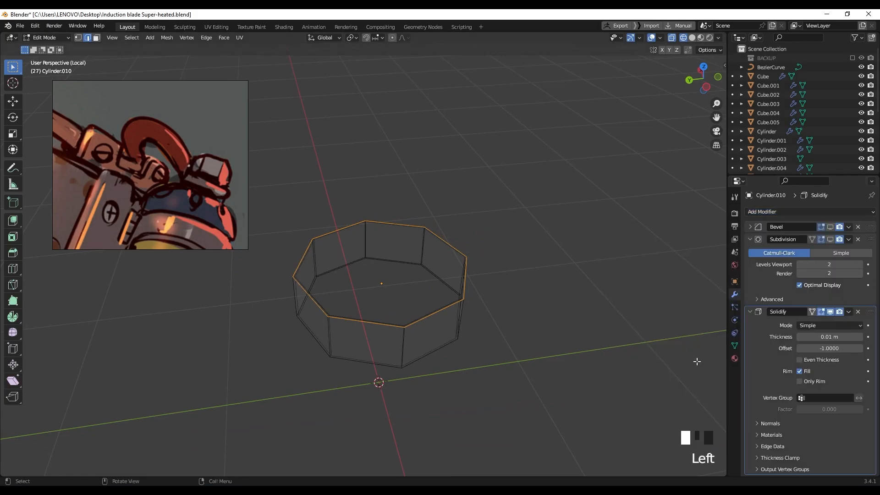
pyautogui.moveTo(827, 336)
pyautogui.keyDown('shift'); pyautogui.mouseDown()
pyautogui.moveTo(839, 336)
pyautogui.moveTo(820, 336)
pyautogui.mouseUp(); pyautogui.keyUp('shift')
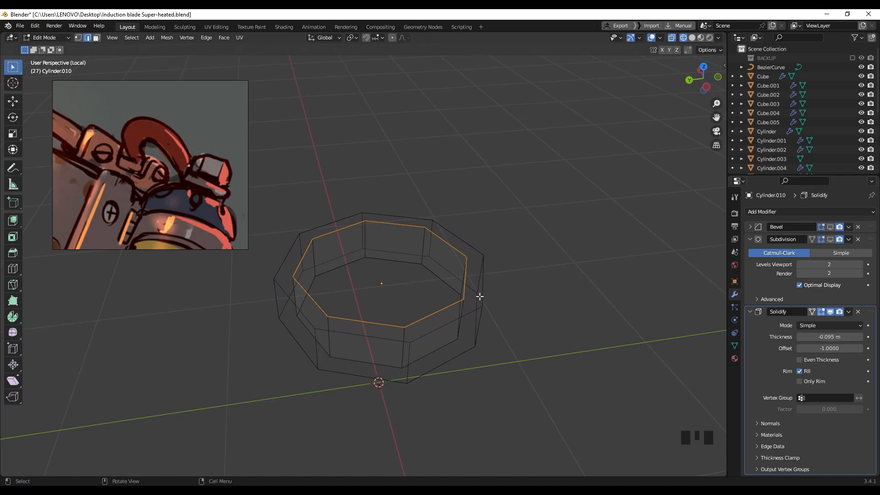
# Step: Bring back the full model in solid shading and raise the ring's top edge loop about 0.199 m along Z
pyautogui.press('/')
pyautogui.press('.')
pyautogui.moveTo(285, 282); pyautogui.dragTo(333, 319, button='middle')
pyautogui.press('z')
pyautogui.moveTo(412, 320); pyautogui.dragTo(435, 306, button='middle')
pyautogui.press('g')
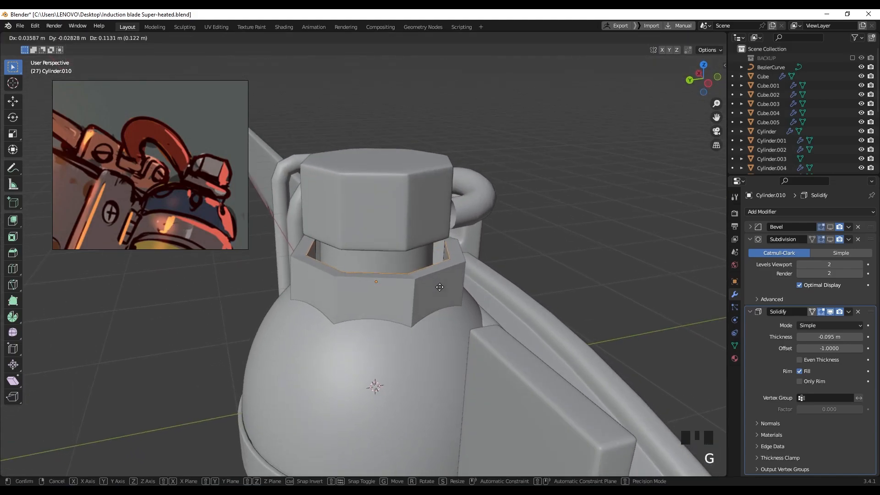
pyautogui.press('z')
pyautogui.click(436, 280)
pyautogui.press('s')
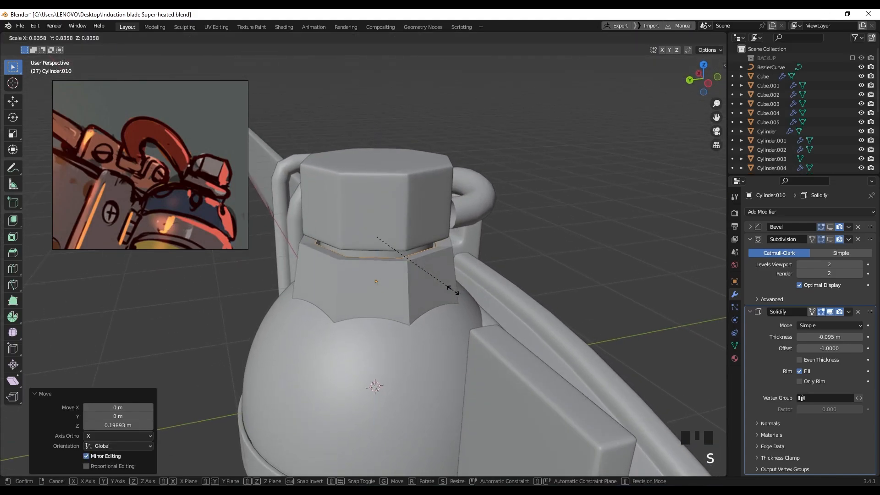
pyautogui.rightClick(448, 294)
# Step: Scale the whole ring uniformly to 0.829 and raise it about 0.11 m along Z
pyautogui.press('a')
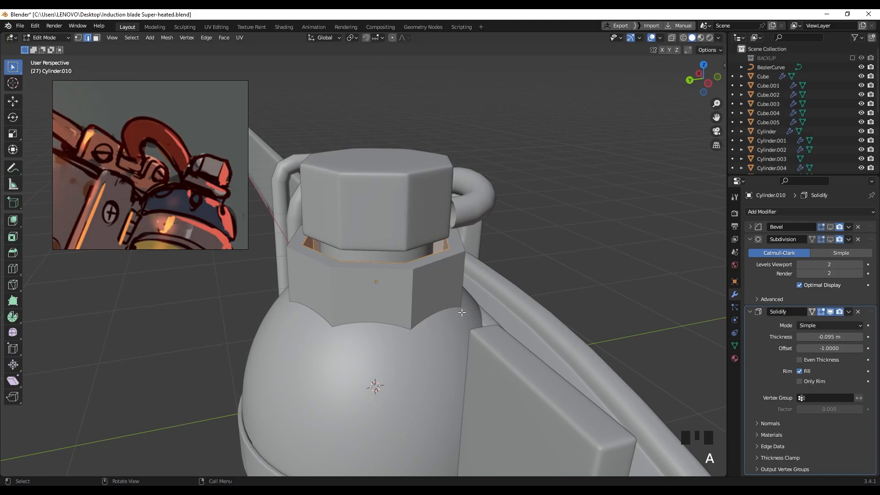
pyautogui.press('Tab')
pyautogui.press('s')
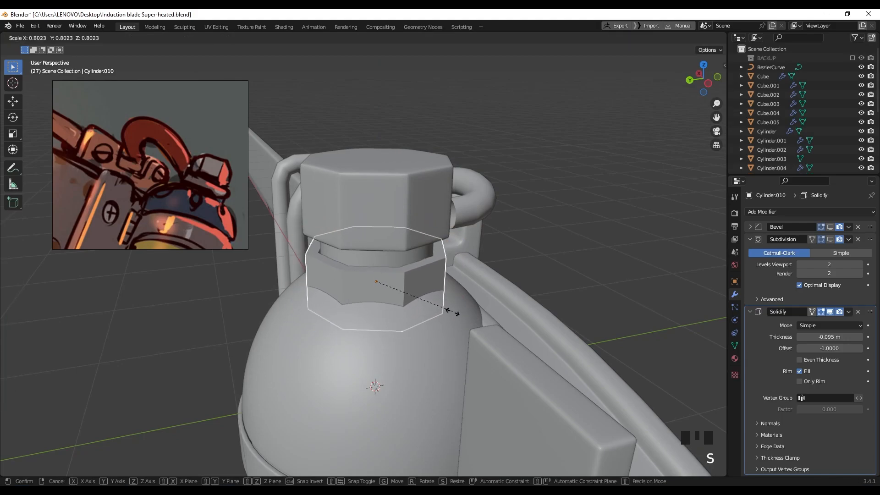
pyautogui.click(397, 326)
pyautogui.moveTo(397, 326); pyautogui.dragTo(537, 322, button='middle')
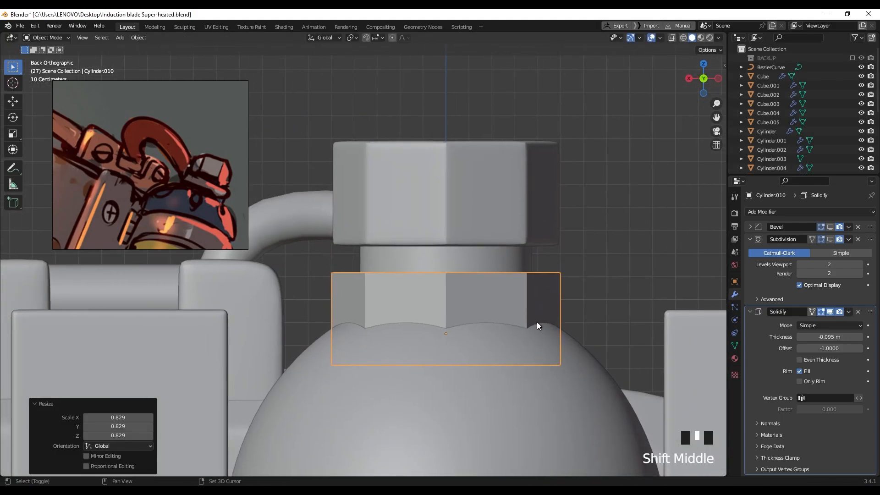
pyautogui.press('g')
pyautogui.press('z')
pyautogui.click(550, 300)
# Step: Shrink the ring slightly, flatten it to 0.564 along Z, and raise it about 0.062 m under the cap
pyautogui.press('s')
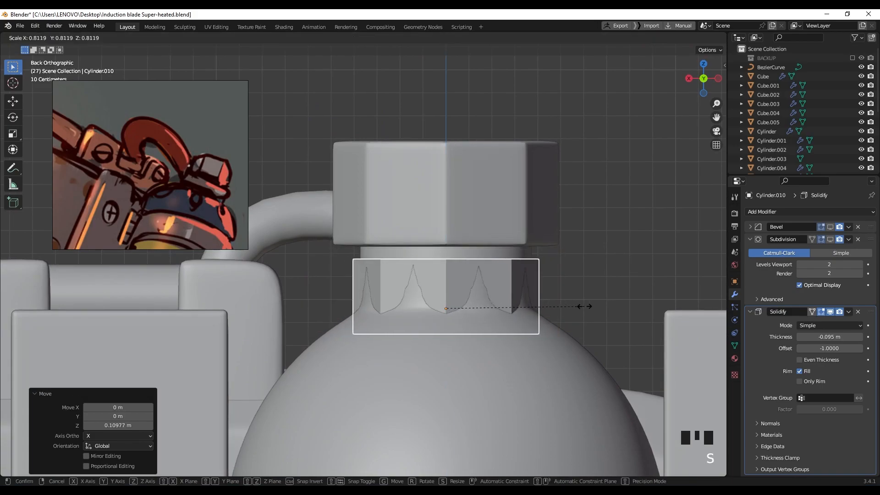
pyautogui.click(609, 309)
pyautogui.press('s')
pyautogui.press('z')
pyautogui.click(538, 319)
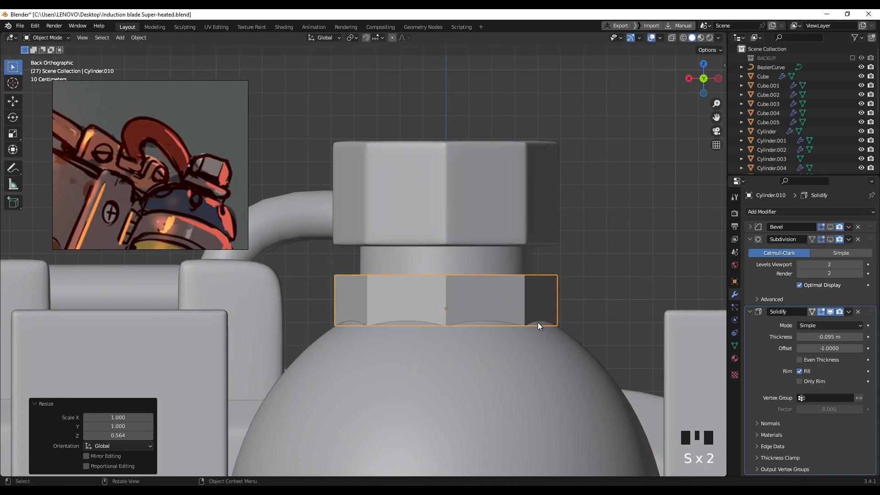
pyautogui.press('g')
pyautogui.press('z')
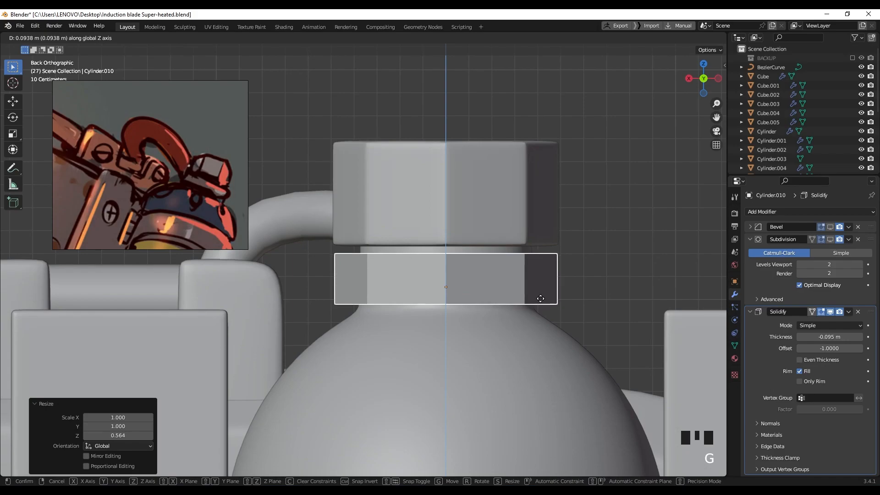
pyautogui.click(539, 308)
# Step: Remove the ring's Bevel modifier and move Solidify above Subdivision in the modifier stack
pyautogui.moveTo(539, 308); pyautogui.dragTo(596, 298, button='middle')
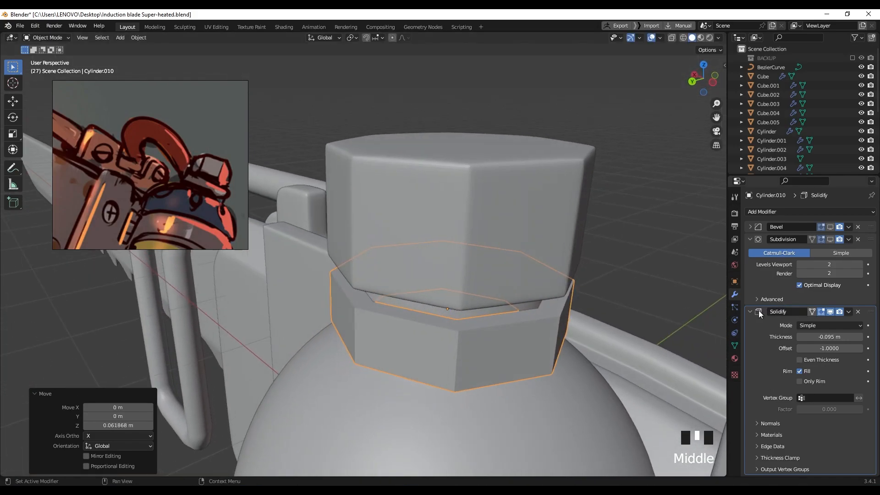
pyautogui.keyDown('ctrl'); pyautogui.click(749, 226); pyautogui.keyUp('ctrl')
pyautogui.click(858, 226)
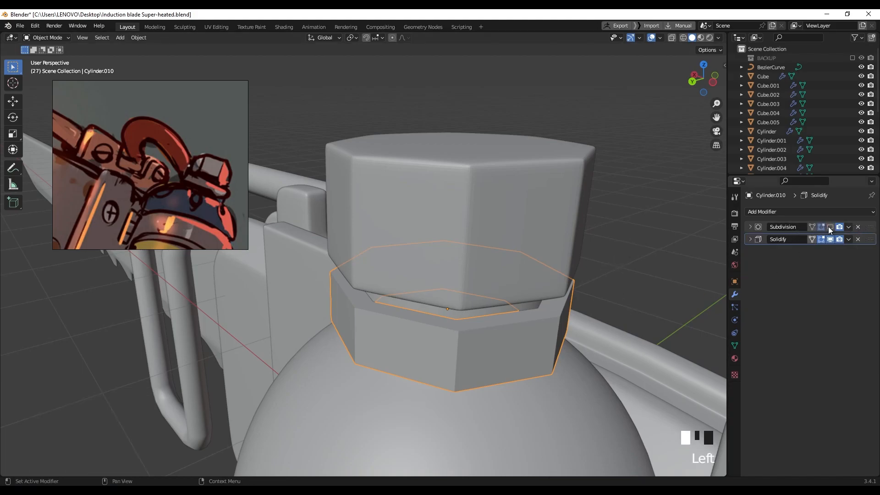
pyautogui.click(830, 227)
pyautogui.moveTo(870, 239); pyautogui.dragTo(859, 226)
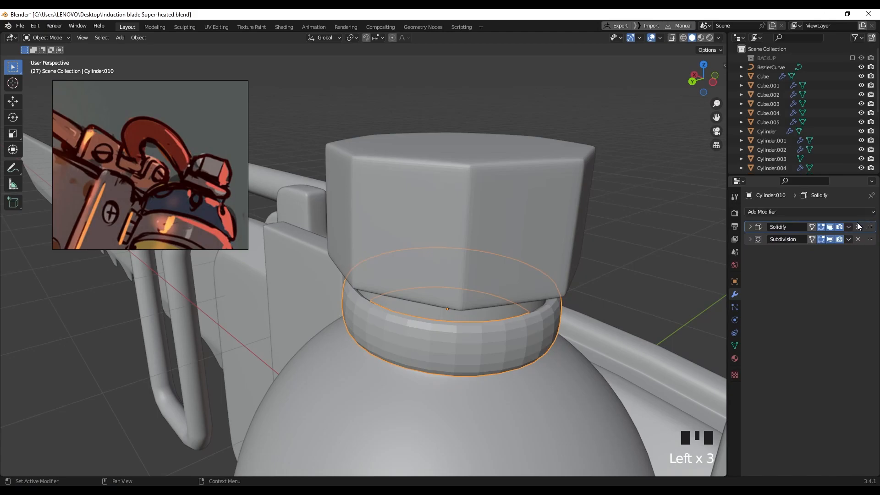
# Step: Apply the Solidify modifier to the ring in object mode
pyautogui.click(849, 227)
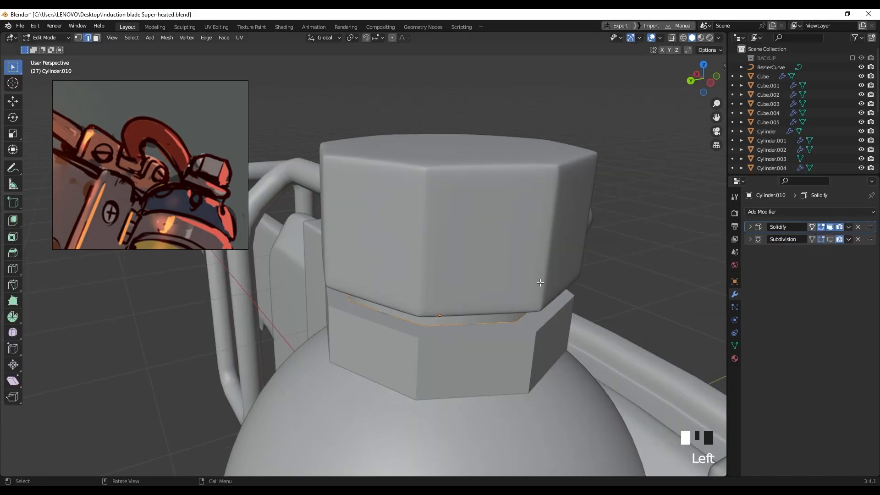
pyautogui.press('Tab')
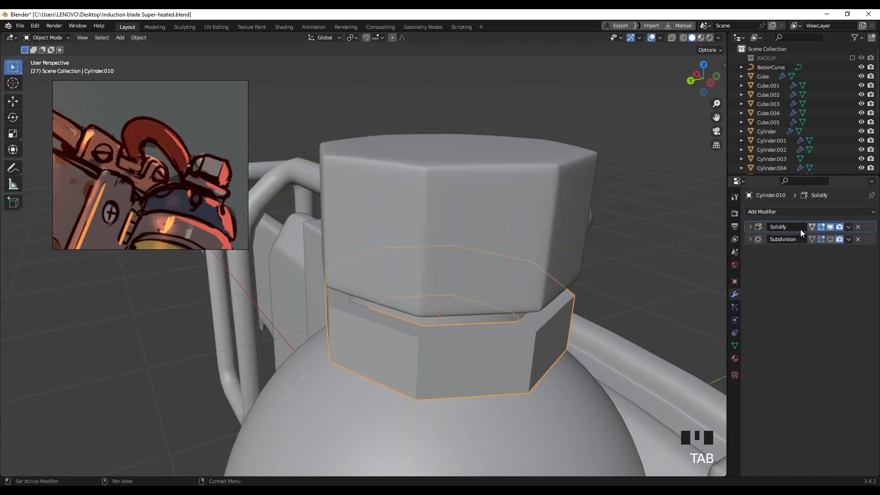
pyautogui.click(846, 228)
pyautogui.click(799, 243)
# Step: Bevel the ring's upper and lower rim edge loops with one segment about 0.023 m wide
pyautogui.press('Tab')
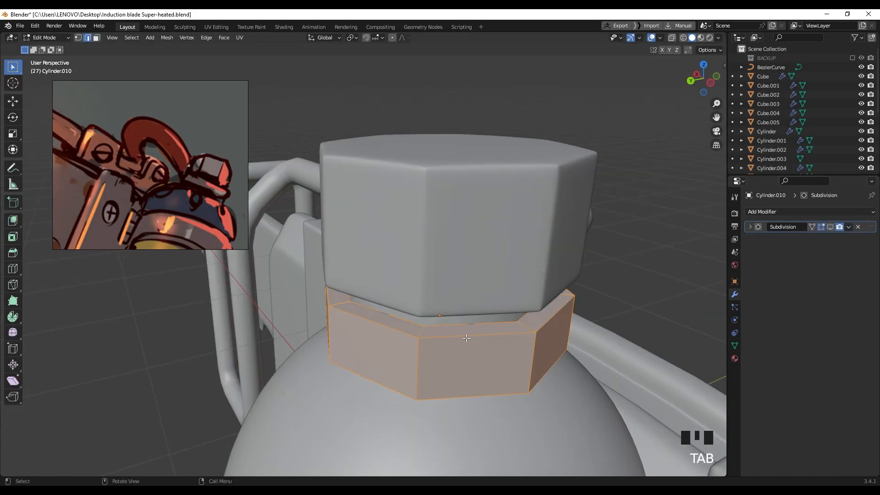
pyautogui.keyDown('alt'); pyautogui.click(449, 327); pyautogui.keyUp('alt')
pyautogui.press('2')
pyautogui.moveTo(441, 348); pyautogui.dragTo(448, 320, button='middle')
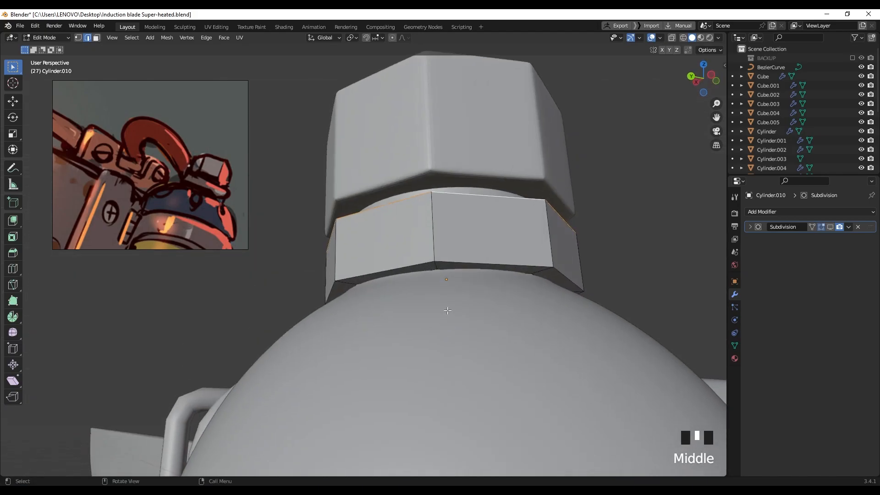
pyautogui.press('z')
pyautogui.moveTo(370, 287)
pyautogui.mouseDown(button='middle')
pyautogui.moveTo(375, 246)
pyautogui.moveTo(545, 291)
pyautogui.moveTo(479, 319)
pyautogui.mouseUp(button='middle')
pyautogui.keyDown('alt'); pyautogui.keyDown('shift'); pyautogui.click(393, 237); pyautogui.keyUp('shift'); pyautogui.keyUp('alt')
pyautogui.press('z')
pyautogui.click(604, 291)
pyautogui.hotkey('ctrl', 'b')
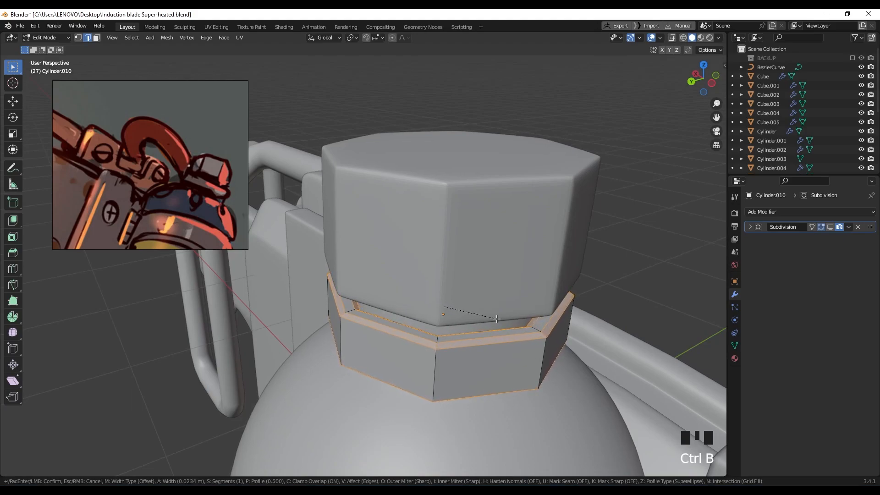
pyautogui.click(496, 319)
# Step: Turn the ring's Subdivision display back on and shade the ring smooth
pyautogui.click(830, 227)
pyautogui.press('Tab')
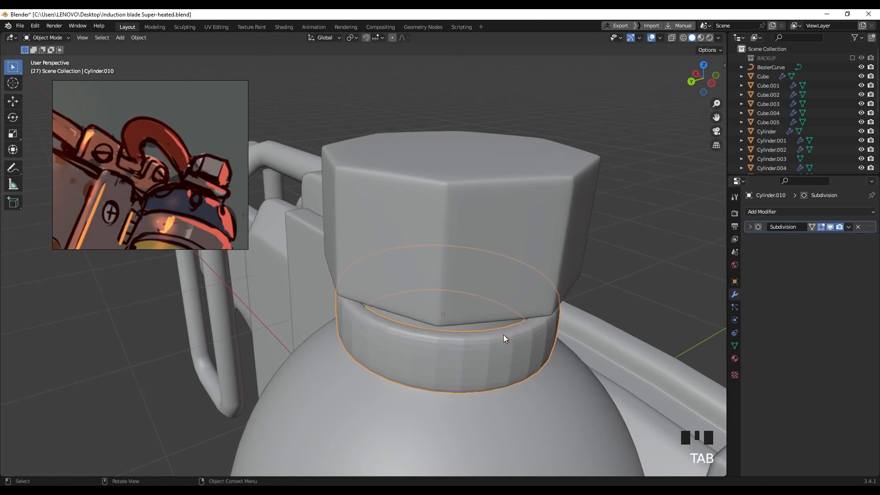
pyautogui.scroll(-2, 504, 334)
pyautogui.moveTo(516, 344); pyautogui.dragTo(412, 302, button='middle')
pyautogui.rightClick(436, 309)
pyautogui.click(435, 307)
# Step: Move the hose curve's end point beside the ring about 0.043 m along Y and -0.182 m along Z
pyautogui.keyDown('shift'); pyautogui.moveTo(413, 302); pyautogui.dragTo(389, 294, button='middle'); pyautogui.keyUp('shift')
pyautogui.click(399, 309)
pyautogui.scroll(3, 400, 309)
pyautogui.click(432, 345)
pyautogui.click(427, 327)
pyautogui.click(415, 361)
pyautogui.click(441, 343)
pyautogui.press('Tab')
pyautogui.moveTo(442, 345); pyautogui.dragTo(472, 376, button='middle')
pyautogui.press('g')
pyautogui.click(478, 382)
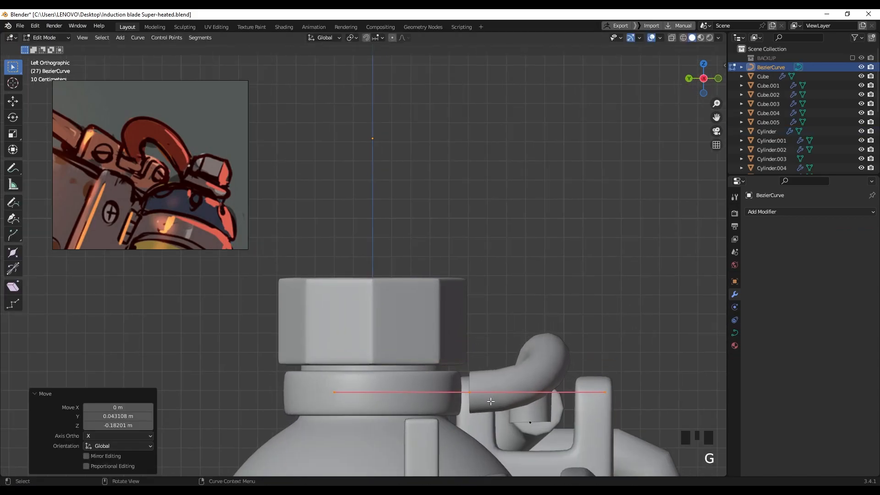
pyautogui.press('s')
pyautogui.rightClick(493, 400)
# Step: Set the hose curve's bevel depth to 0.087 m
pyautogui.click(734, 333)
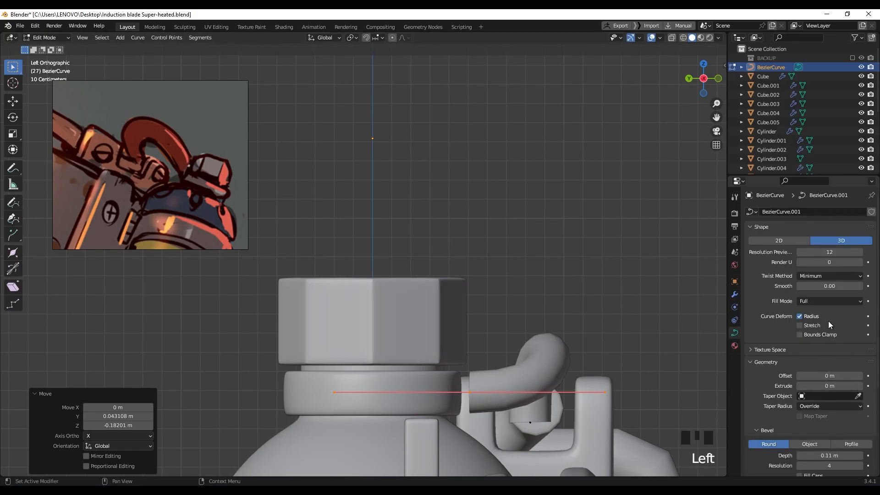
pyautogui.scroll(-7, 828, 333)
pyautogui.keyDown('shift'); pyautogui.moveTo(830, 331); pyautogui.dragTo(820, 331); pyautogui.keyUp('shift')
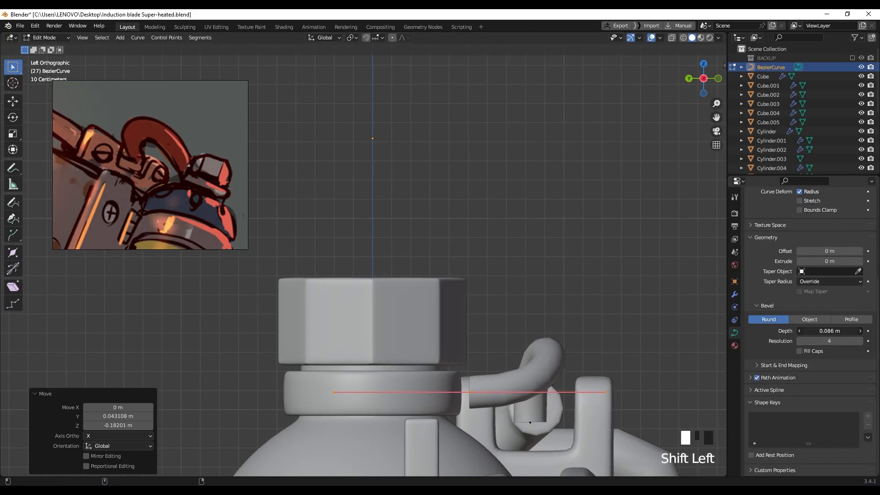
# Step: Try to reposition the hose curve's end point slightly in the side view
pyautogui.scroll(2, 489, 392)
pyautogui.keyDown('shift'); pyautogui.moveTo(488, 392); pyautogui.dragTo(398, 255, button='middle'); pyautogui.keyUp('shift')
pyautogui.press('g')
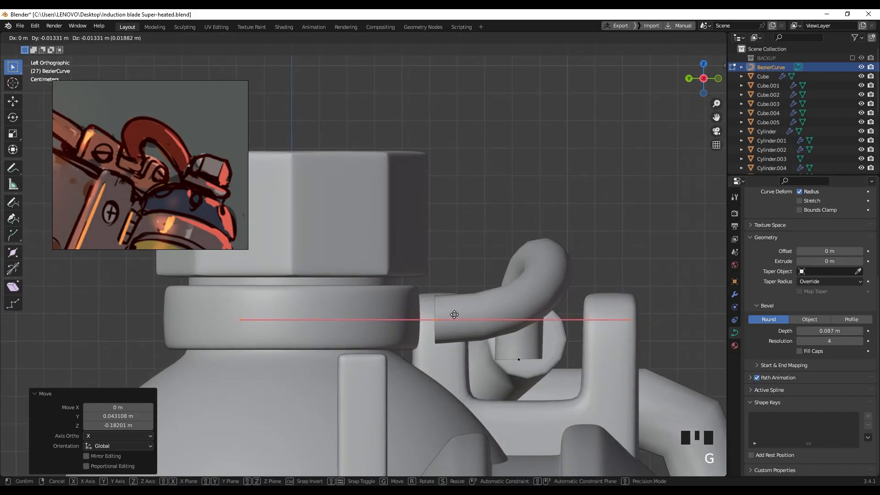
pyautogui.click(452, 313)
pyautogui.scroll(-2, 452, 313)
pyautogui.moveTo(452, 313); pyautogui.dragTo(430, 332, button='middle')
pyautogui.hotkey('ctrl', 'z')
# Step: Snap the 3D cursor to the hose's end point beside the ring and add a 16-vertex cylinder there
pyautogui.hotkey('shift', 's')
pyautogui.click(419, 382)
pyautogui.moveTo(419, 381); pyautogui.dragTo(433, 307, button='middle')
pyautogui.hotkey('shift', 'a')
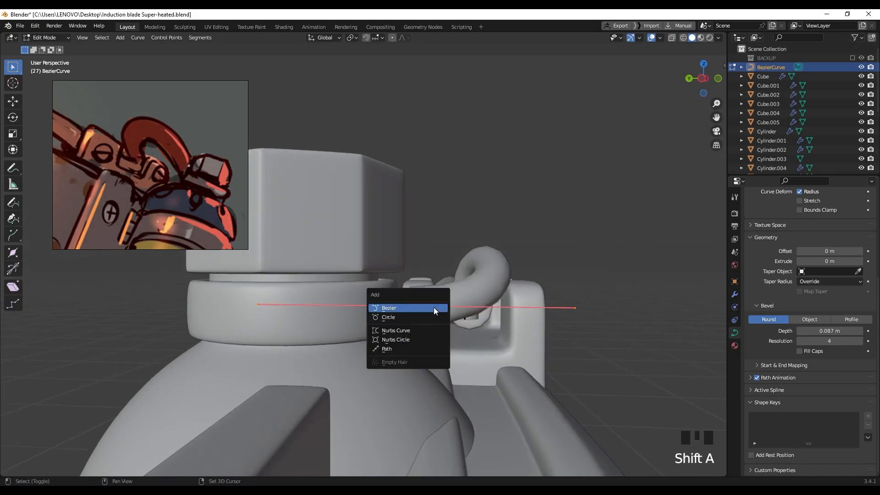
pyautogui.press('Tab')
pyautogui.hotkey('shift', 'a')
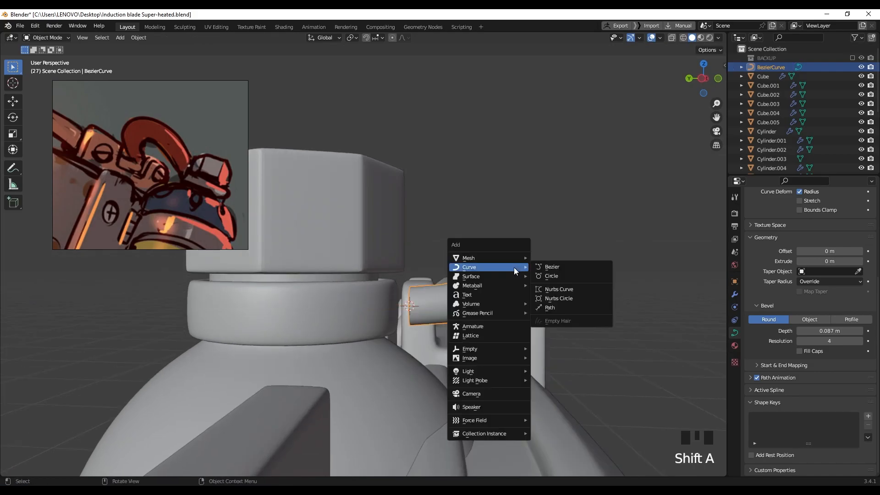
pyautogui.moveTo(518, 257)
pyautogui.click(557, 304)
pyautogui.scroll(-3, 572, 315)
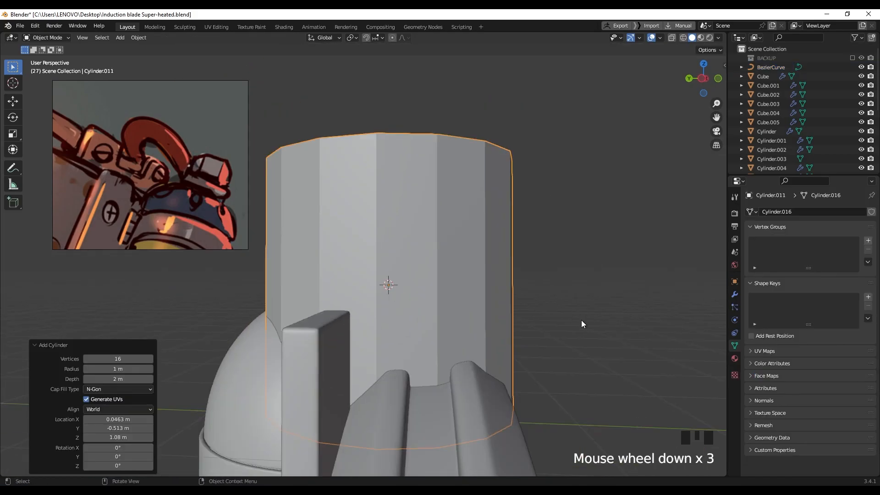
# Step: Scale the new cylinder to about 0.166 and rotate it 90° about the X axis
pyautogui.press('s')
pyautogui.click(418, 292)
pyautogui.scroll(3, 399, 288)
pyautogui.keyDown('shift'); pyautogui.moveTo(398, 288); pyautogui.dragTo(451, 290, button='middle'); pyautogui.keyUp('shift')
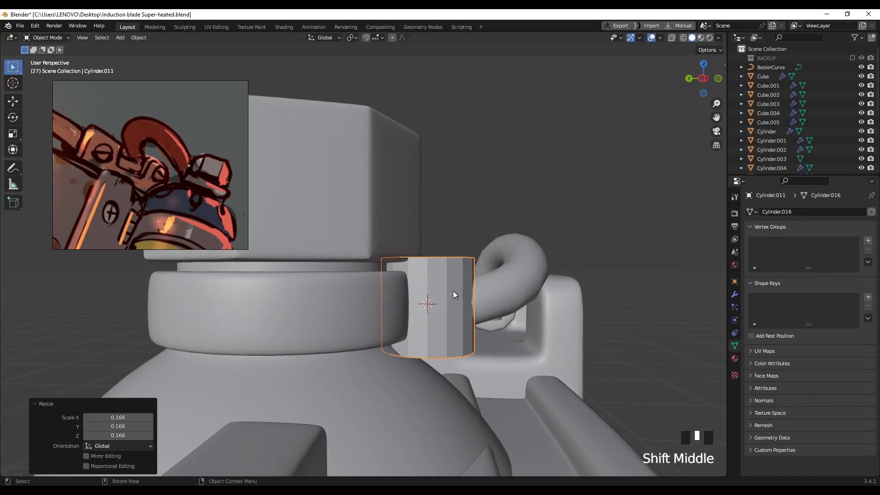
pyautogui.write('rx')
pyautogui.write('90')
pyautogui.press('Return')
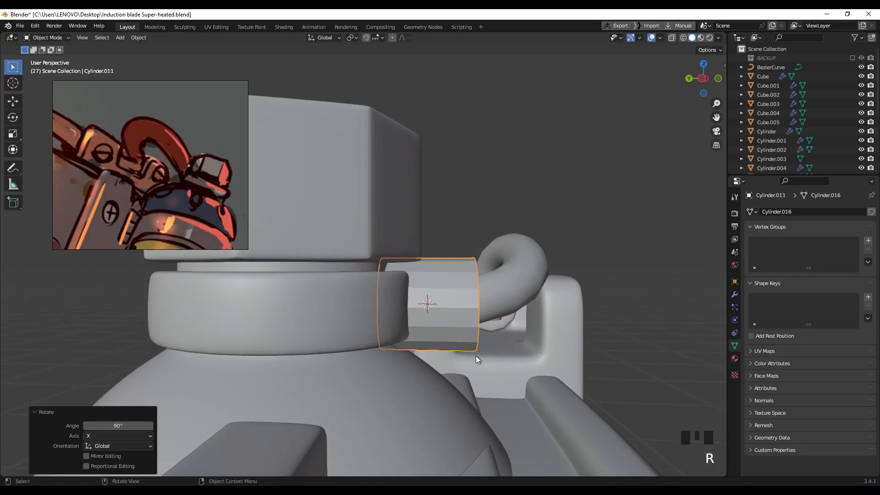
# Step: Resize the cylinder to fit around the hose, scale it to about 0.737 along Y and move it about 0.032 m along Y into the ring
pyautogui.press('s')
pyautogui.moveTo(457, 317); pyautogui.dragTo(488, 314, button='middle')
pyautogui.press('s')
pyautogui.press('y')
pyautogui.click(470, 311)
pyautogui.scroll(5, 460, 298)
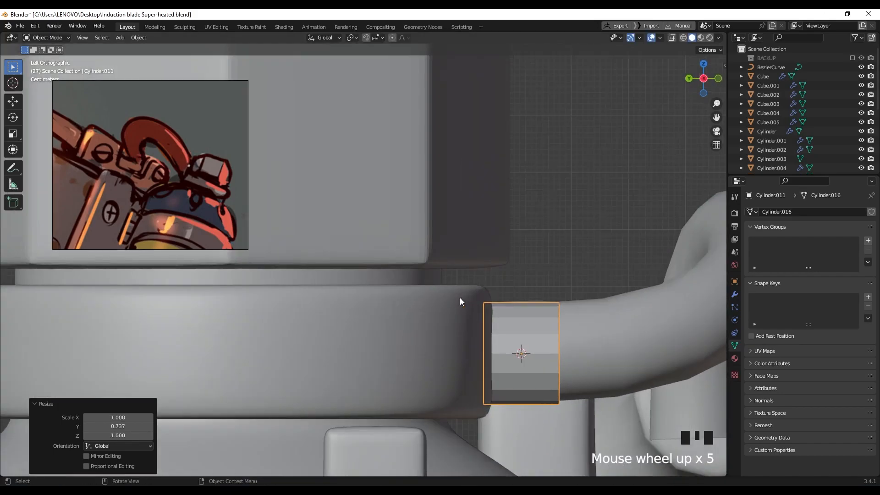
pyautogui.keyDown('shift'); pyautogui.moveTo(460, 298); pyautogui.dragTo(497, 272, button='middle'); pyautogui.keyUp('shift')
pyautogui.press('g')
pyautogui.press('y')
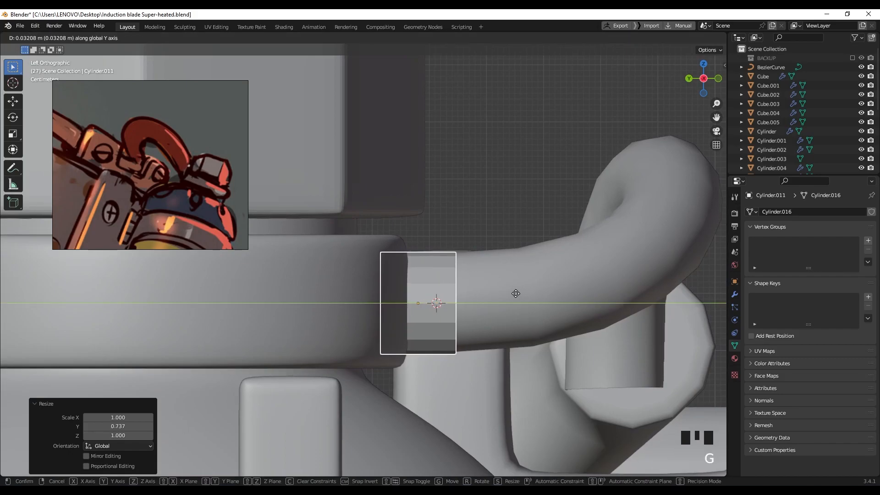
pyautogui.click(513, 293)
# Step: Isolate the cylinder and delete its end face on the bottle side
pyautogui.moveTo(482, 307); pyautogui.dragTo(417, 268, button='middle')
pyautogui.press('/')
pyautogui.press('Tab')
pyautogui.click(383, 267)
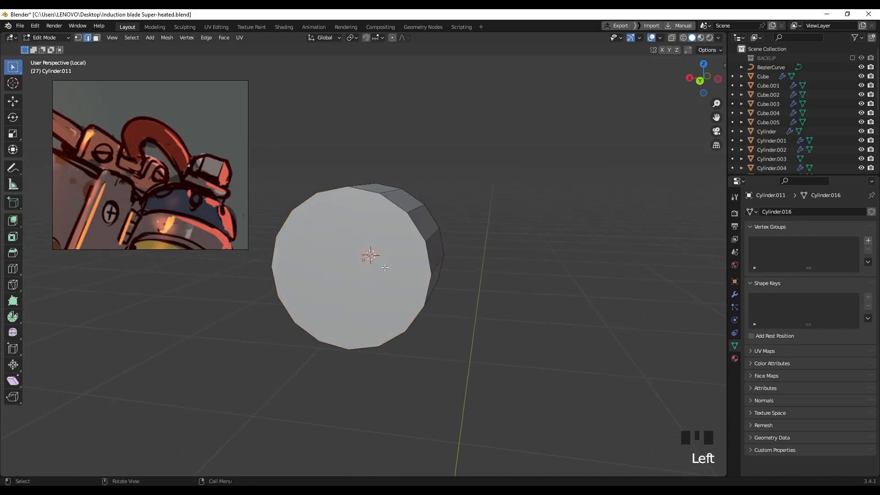
pyautogui.click(383, 278)
pyautogui.press('x')
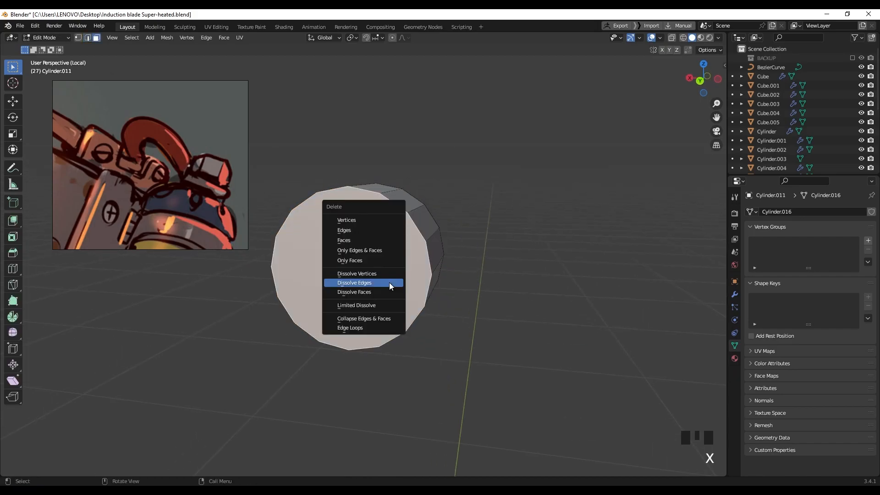
pyautogui.click(362, 240)
# Step: Inset the cylinder's hose-side end face by 0.19 m and extrude it inward about 0.046 m
pyautogui.moveTo(523, 256); pyautogui.dragTo(370, 260, button='middle')
pyautogui.click(379, 262)
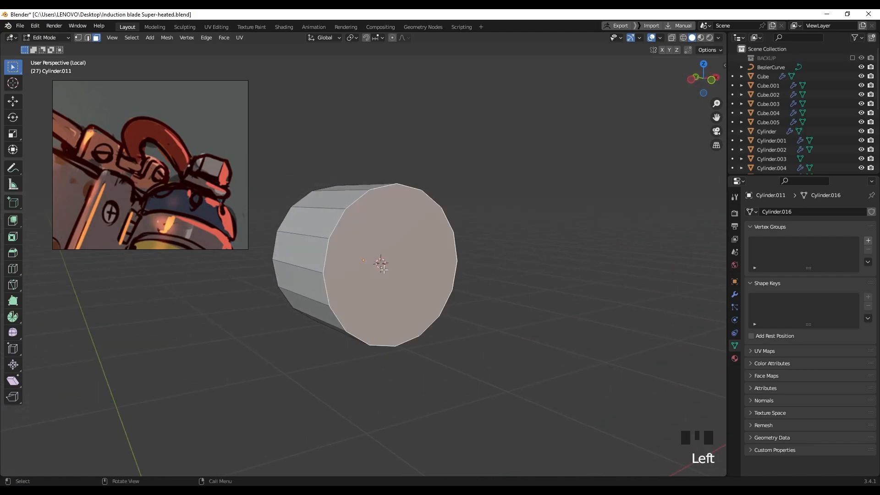
pyautogui.keyDown('shift'); pyautogui.moveTo(487, 274); pyautogui.dragTo(475, 272, button='middle'); pyautogui.keyUp('shift')
pyautogui.press('i')
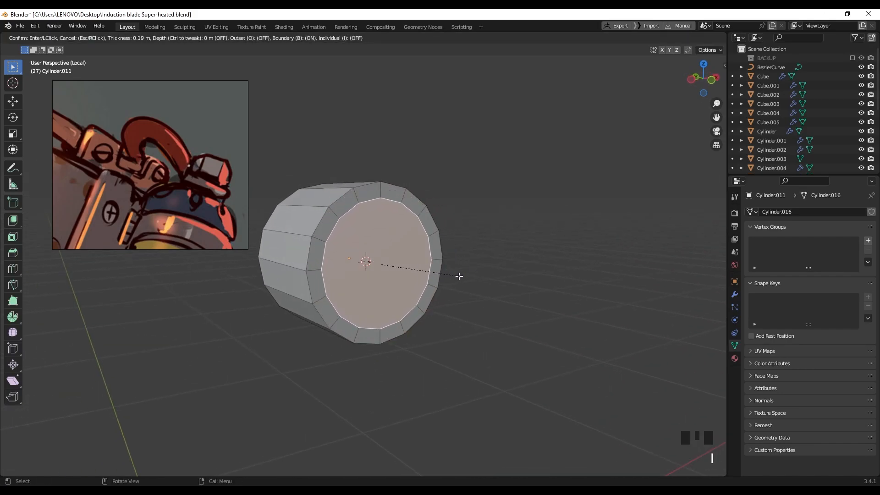
pyautogui.click(409, 294)
pyautogui.moveTo(409, 294); pyautogui.dragTo(399, 292, button='middle')
pyautogui.press('e')
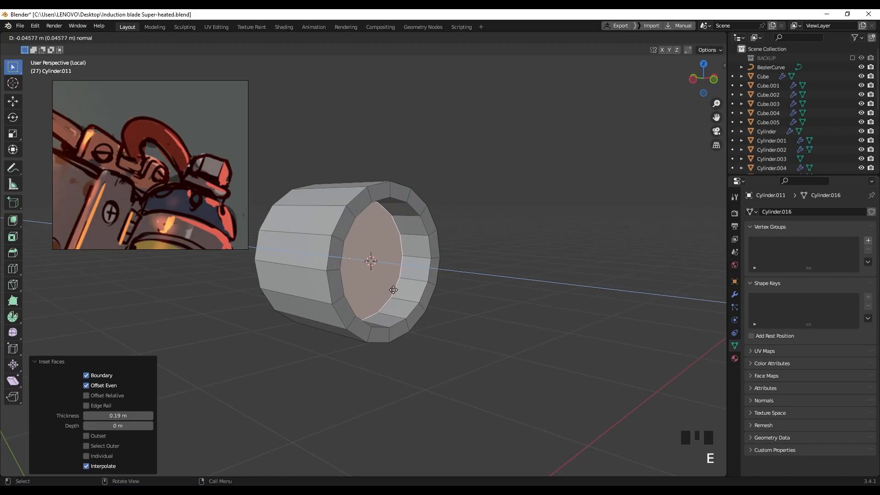
pyautogui.click(398, 288)
# Step: Inset the recessed face again and delete the inner face to open the collar
pyautogui.moveTo(489, 288); pyautogui.dragTo(422, 246, button='middle')
pyautogui.press('i')
pyautogui.click(461, 301)
pyautogui.press('x')
pyautogui.click(456, 304)
# Step: Bevel the collar's hose-side rim edge loops, including the loops around the inner recess
pyautogui.scroll(2, 422, 246)
pyautogui.keyDown('alt'); pyautogui.click(442, 247); pyautogui.keyUp('alt')
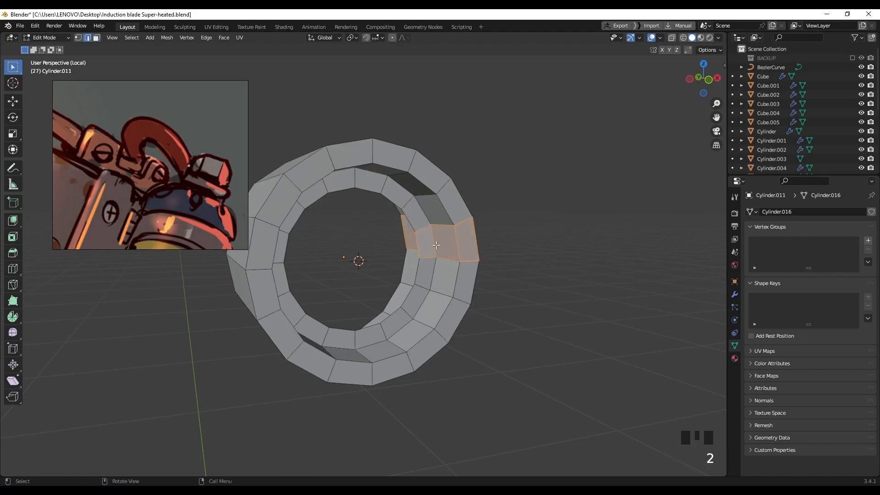
pyautogui.keyDown('alt'); pyautogui.keyDown('shift'); pyautogui.click(457, 236); pyautogui.keyUp('shift'); pyautogui.keyUp('alt')
pyautogui.keyDown('alt'); pyautogui.keyDown('shift'); pyautogui.click(433, 242); pyautogui.keyUp('shift'); pyautogui.keyUp('alt')
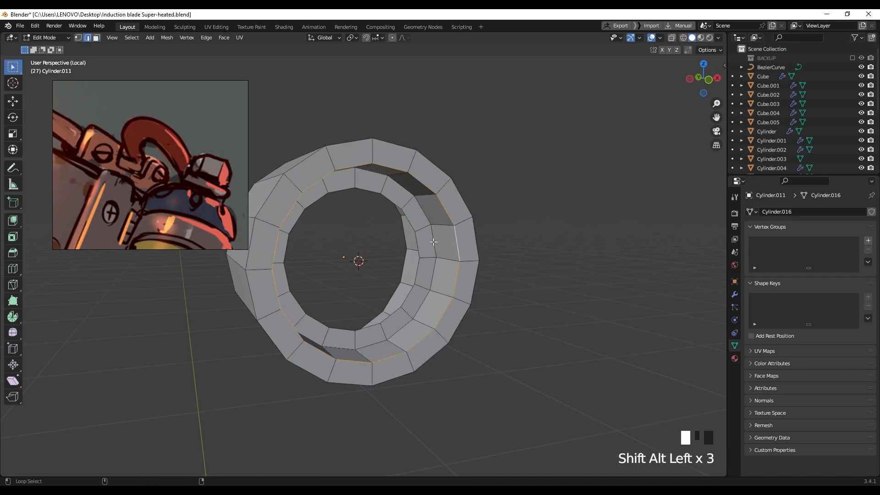
pyautogui.hotkey('ctrl', 'b')
pyautogui.click(500, 261)
pyautogui.press('Tab')
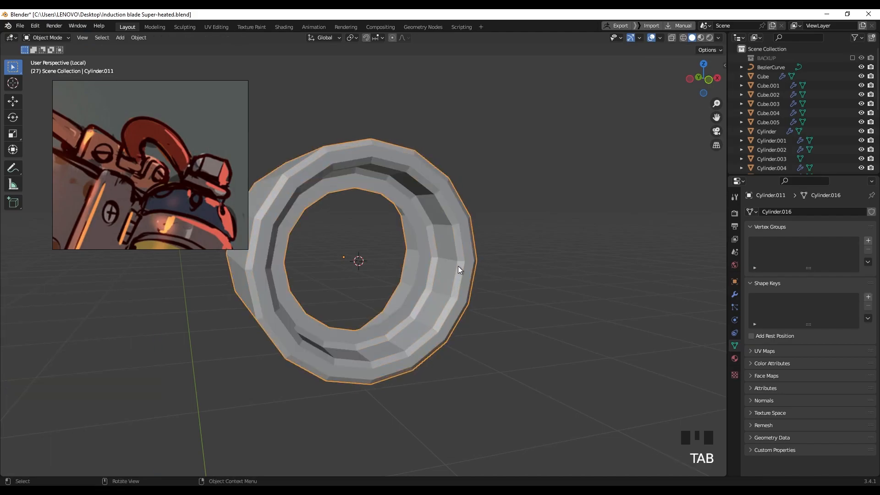
pyautogui.moveTo(458, 266); pyautogui.dragTo(456, 269, button='middle')
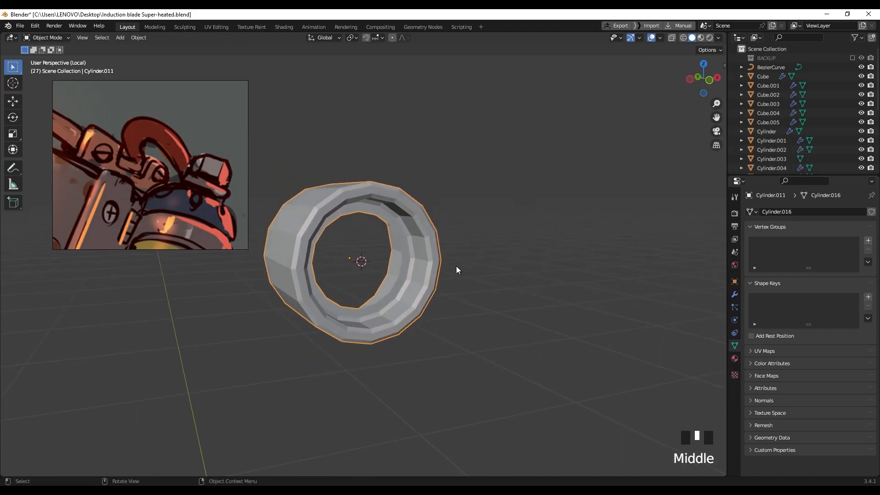
# Step: Add a Subdivision modifier with 2 viewport levels to the collar and shade it smooth
pyautogui.click(734, 295)
pyautogui.click(762, 211)
pyautogui.click(696, 370)
pyautogui.click(859, 252)
pyautogui.press('Tab')
pyautogui.click(422, 262)
pyautogui.press('Tab')
pyautogui.rightClick(422, 265)
pyautogui.click(422, 262)
pyautogui.press('Tab')
# Step: Bring the rest of the model back into view and scale the collar up by about 1.119
pyautogui.moveTo(430, 275); pyautogui.dragTo(321, 323, button='middle')
pyautogui.press('/')
pyautogui.scroll(-7, 445, 274)
pyautogui.press('Tab')
pyautogui.click(422, 298)
pyautogui.scroll(5, 424, 300)
pyautogui.press('s')
pyautogui.click(436, 307)
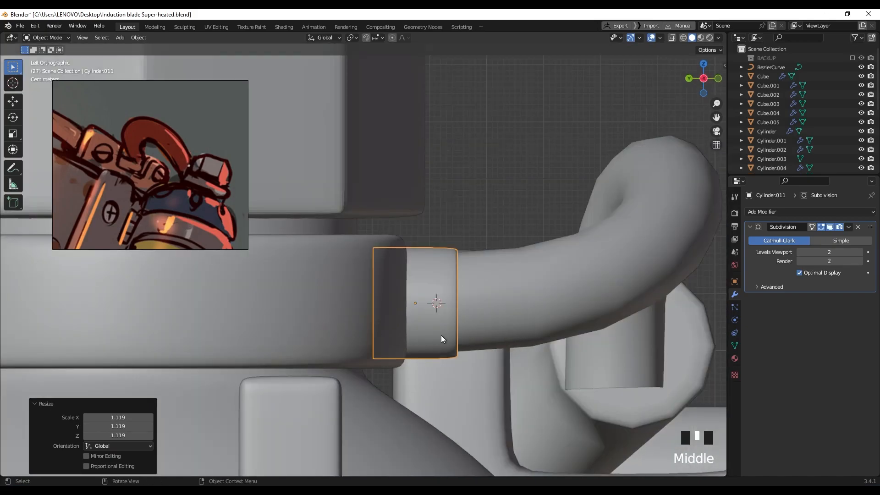
# Step: Rescale the collar along the Y axis only and apply its transform
pyautogui.press('s')
pyautogui.press('x')
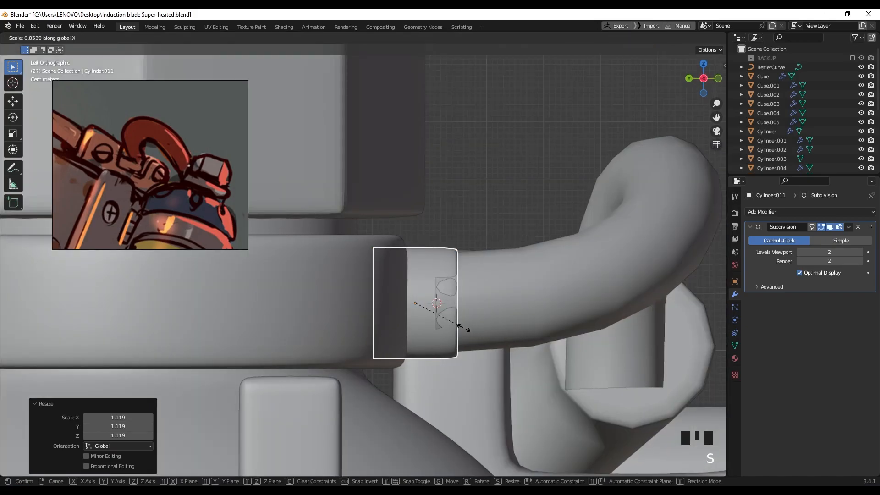
pyautogui.press('y')
pyautogui.click(451, 330)
pyautogui.moveTo(451, 330); pyautogui.dragTo(430, 337, button='middle')
pyautogui.hotkey('ctrl', 'a')
pyautogui.click(429, 338)
pyautogui.click(381, 332)
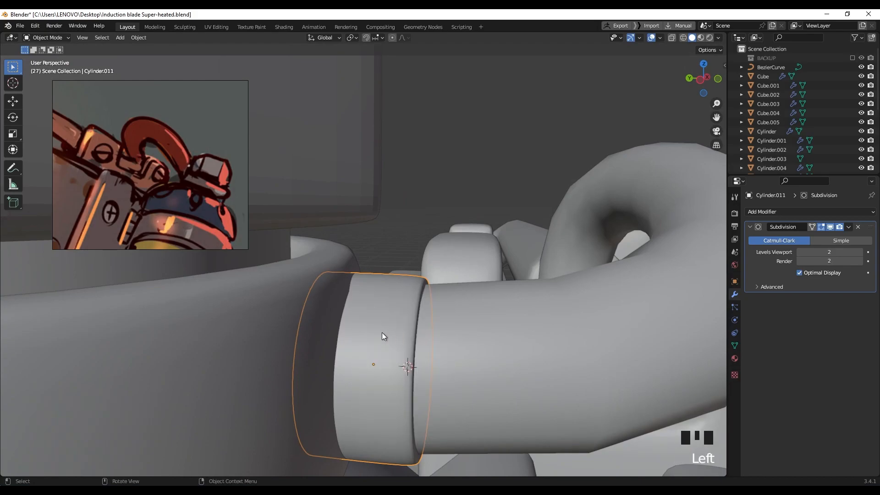
# Step: Add an edge loop around the collar near its hose-side end to tighten the rim
pyautogui.press('Tab')
pyautogui.hotkey('ctrl', 'r')
pyautogui.click(373, 311)
pyautogui.click(415, 318)
pyautogui.press('Tab')
pyautogui.scroll(-3, 427, 328)
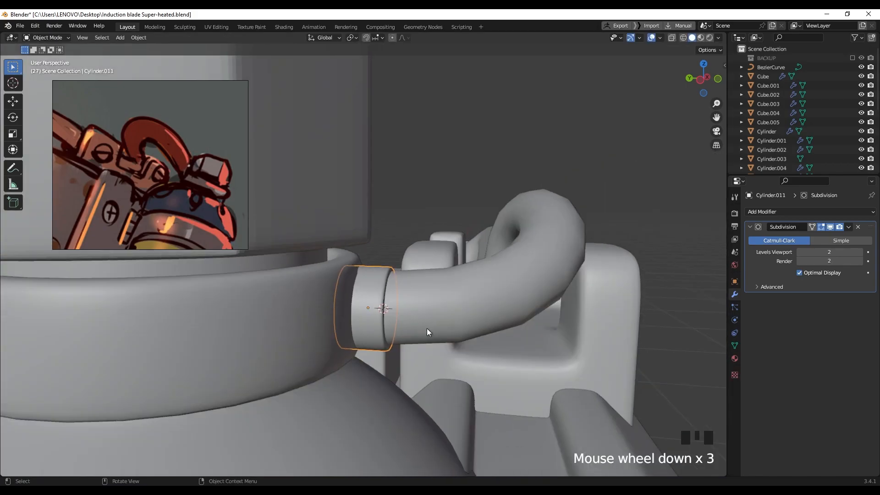
# Step: Shrink the hose curve's radius by a factor of about 0.699 so it fits inside the collar
pyautogui.click(421, 318)
pyautogui.moveTo(421, 318); pyautogui.dragTo(420, 317, button='middle')
pyautogui.press('Tab')
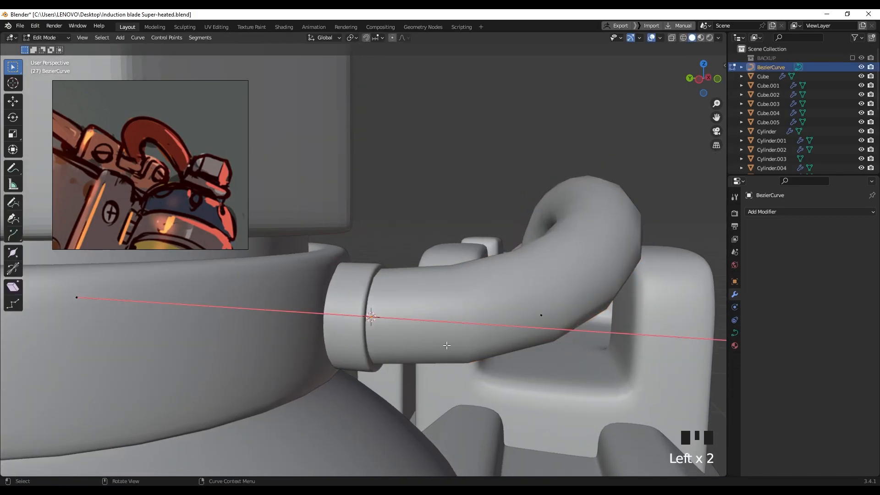
pyautogui.moveTo(430, 340); pyautogui.dragTo(436, 337, button='middle')
pyautogui.hotkey('alt', 's')
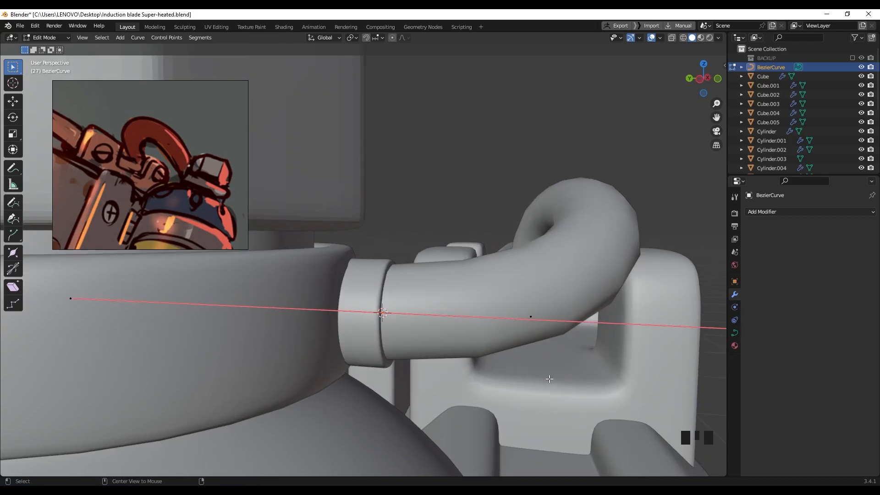
pyautogui.hotkey('alt', 's')
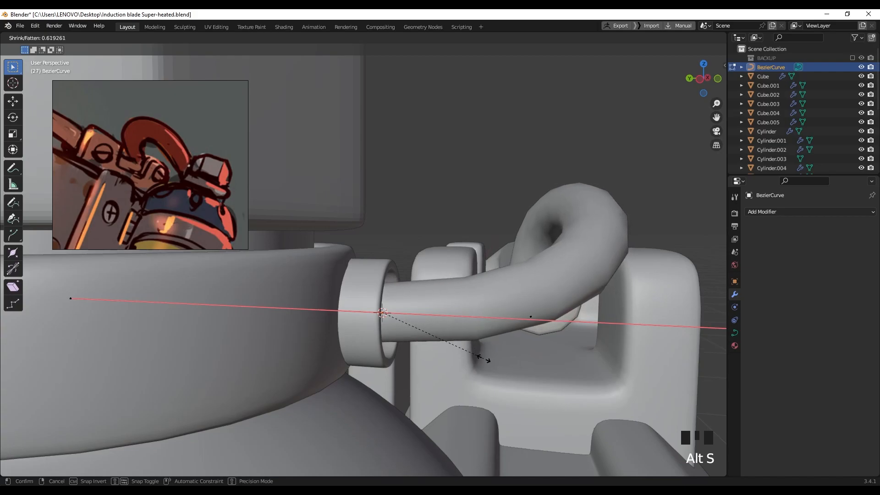
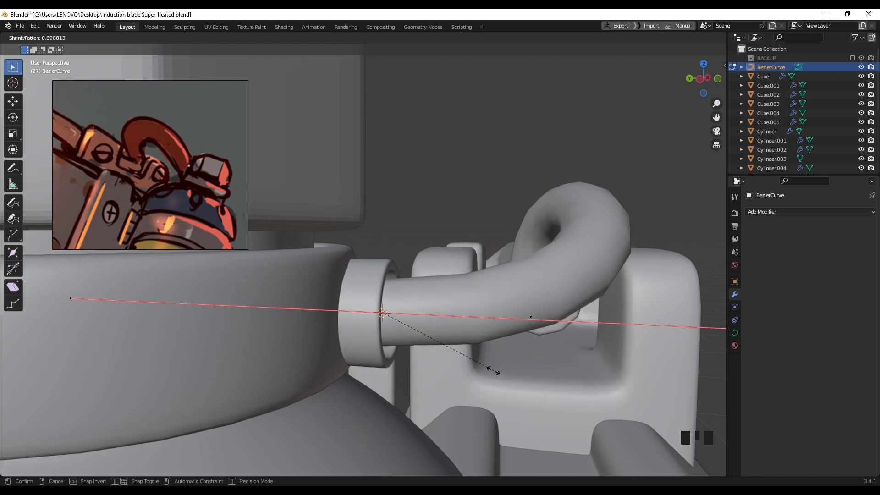
pyautogui.click(492, 370)
# Step: Move the hose curve's end point at the bracket about -0.096 m along X and -0.024 m along Z in the front view
pyautogui.scroll(-4, 491, 369)
pyautogui.moveTo(491, 370)
pyautogui.mouseDown(button='middle')
pyautogui.moveTo(391, 330)
pyautogui.moveTo(463, 341)
pyautogui.moveTo(460, 355)
pyautogui.moveTo(441, 351)
pyautogui.mouseUp(button='middle')
pyautogui.scroll(2, 462, 342)
pyautogui.click(462, 341)
pyautogui.press('z')
pyautogui.scroll(1, 394, 331)
pyautogui.moveTo(481, 373)
pyautogui.keyDown('shift'); pyautogui.mouseDown(button='middle')
pyautogui.moveTo(399, 331)
pyautogui.moveTo(407, 335)
pyautogui.mouseUp(button='middle'); pyautogui.keyUp('shift')
pyautogui.press('g')
pyautogui.click(378, 346)
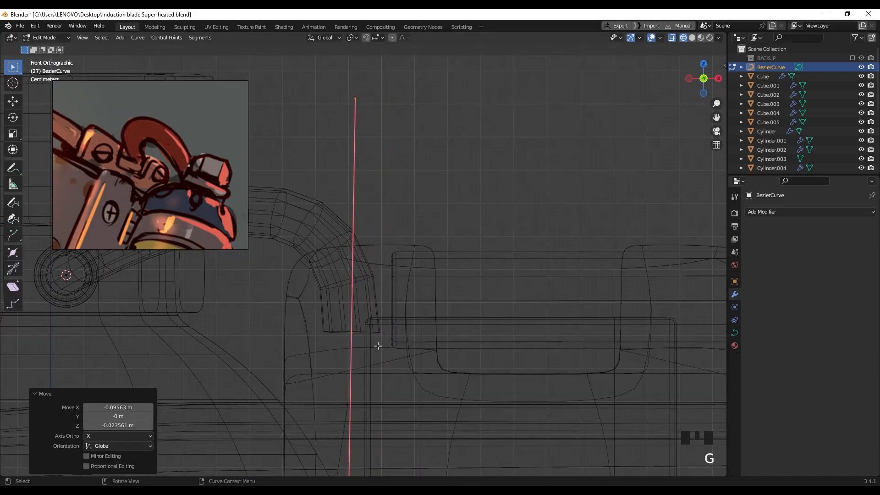
pyautogui.scroll(-4, 385, 259)
pyautogui.moveTo(385, 259)
pyautogui.mouseDown(button='middle')
pyautogui.moveTo(430, 271)
pyautogui.moveTo(550, 275)
pyautogui.mouseUp(button='middle')
pyautogui.press('z')
pyautogui.moveTo(360, 278)
pyautogui.mouseDown(button='middle')
pyautogui.moveTo(417, 256)
pyautogui.moveTo(458, 280)
pyautogui.moveTo(377, 345)
pyautogui.moveTo(275, 294)
pyautogui.mouseUp(button='middle')
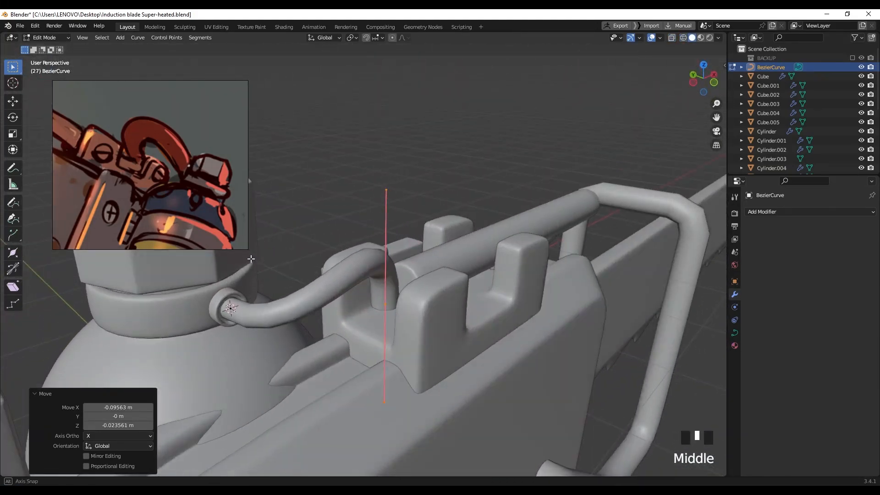
pyautogui.scroll(2, 257, 312)
# Step: Leave curve editing, save the file and select the collar at the neck ring
pyautogui.press('Tab')
pyautogui.hotkey('ctrl', 's')
pyautogui.click(196, 329)
pyautogui.hotkey('shift', 's')
pyautogui.click(401, 324)
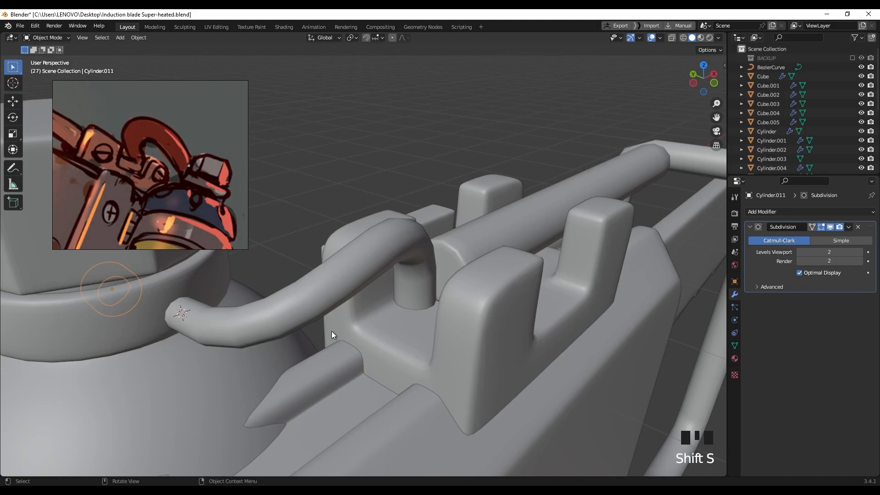
pyautogui.hotkey('ctrl', 'z')
# Step: Duplicate the collar toward the bracket and align the copy over the hose end, moving it about 0.261 m along X and 0.183 m along Y
pyautogui.hotkey('shift', 'd')
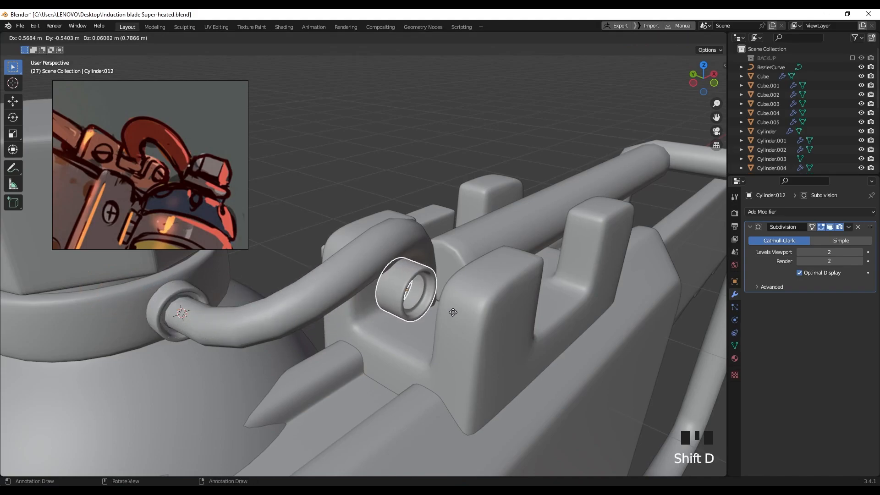
pyautogui.click(440, 310)
pyautogui.moveTo(428, 309); pyautogui.dragTo(399, 298, button='middle')
pyautogui.press('g')
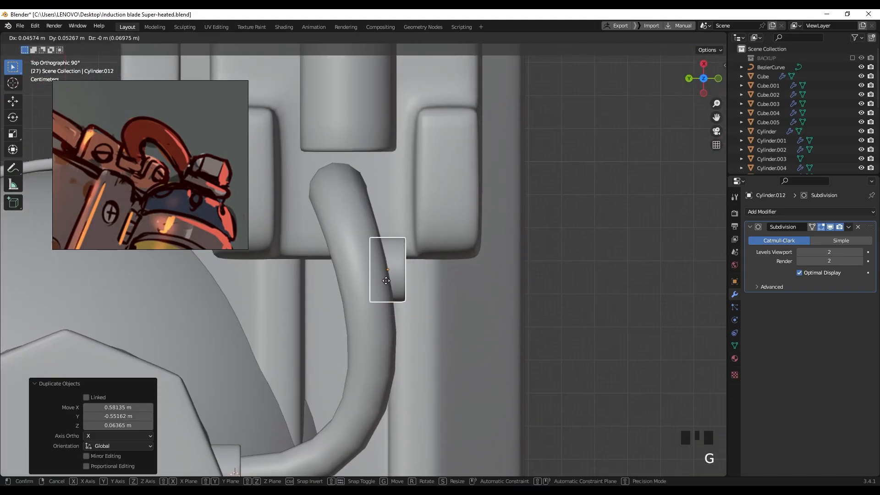
pyautogui.click(346, 215)
# Step: Rotate the copied collar -90° about the X axis
pyautogui.press('r')
pyautogui.write('x')
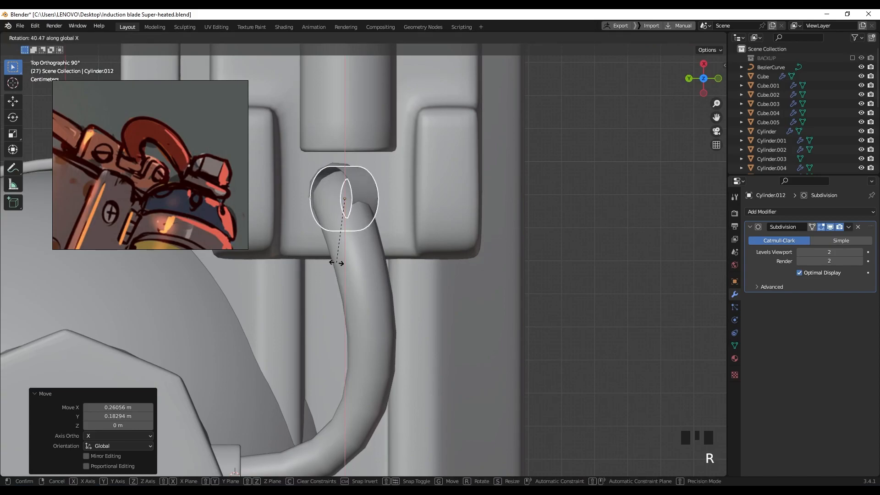
pyautogui.write('-90')
pyautogui.press('Return')
# Step: Lower the copied collar onto the bracket beneath the hose end and scale it up slightly
pyautogui.moveTo(368, 265); pyautogui.dragTo(378, 132, button='middle')
pyautogui.press('g')
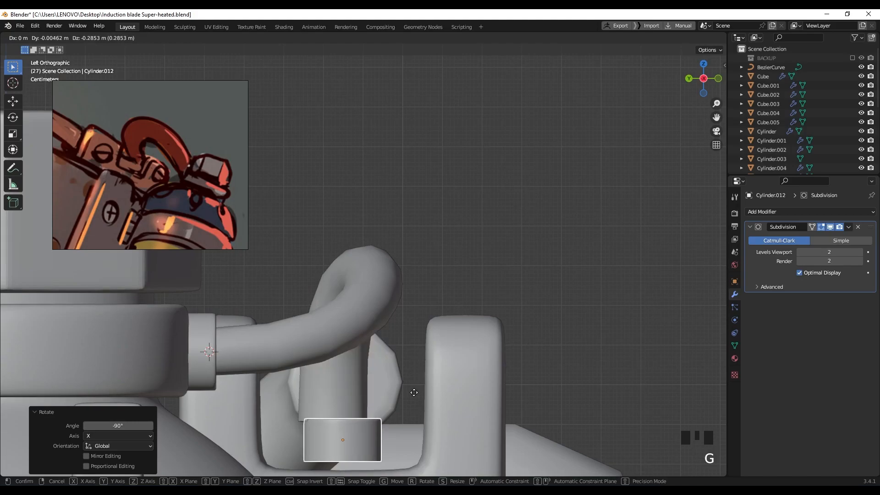
pyautogui.click(403, 426)
pyautogui.keyDown('shift'); pyautogui.moveTo(403, 426); pyautogui.dragTo(406, 373, button='middle'); pyautogui.keyUp('shift')
pyautogui.press('s')
pyautogui.click(423, 384)
pyautogui.press('g')
pyautogui.click(401, 395)
# Step: Move the hose curve's bracket end point about -0.020 m along Y and -0.104 m along Z into the copied collar
pyautogui.click(361, 326)
pyautogui.moveTo(401, 395); pyautogui.dragTo(378, 326, button='middle')
pyautogui.press('Tab')
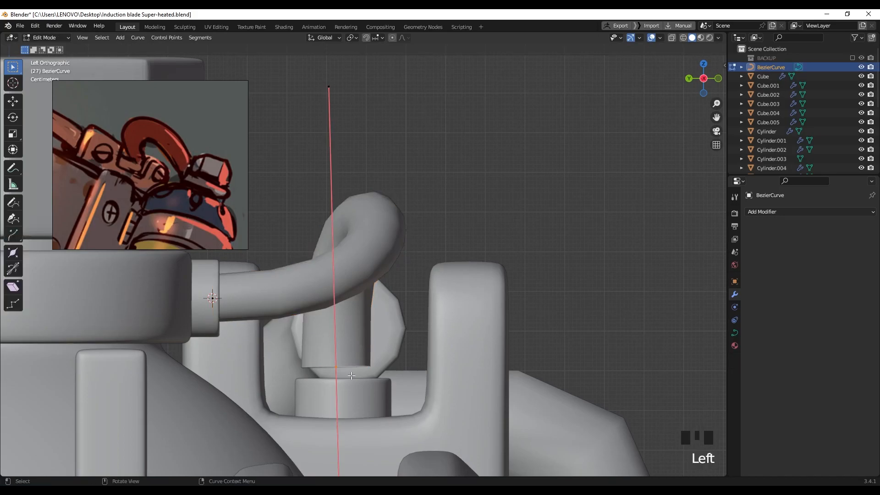
pyautogui.press('g')
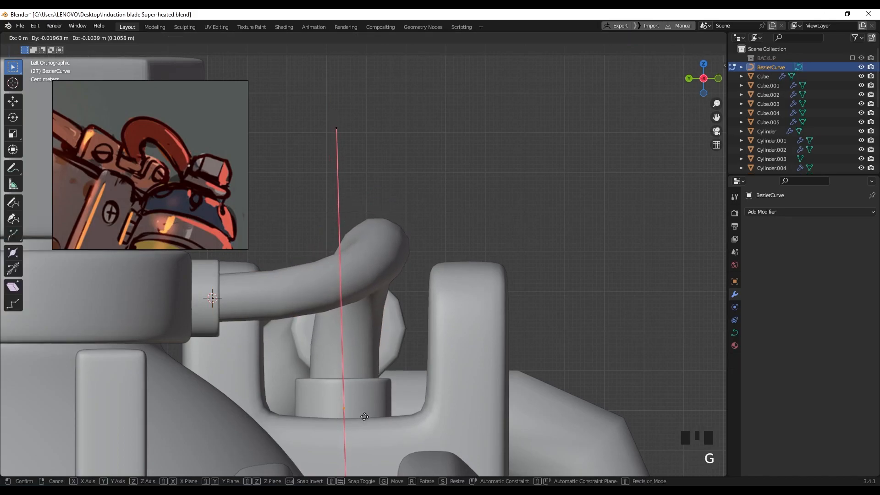
pyautogui.click(364, 417)
pyautogui.moveTo(365, 403); pyautogui.dragTo(408, 438, button='middle')
pyautogui.press('Tab')
# Step: Move the hose curve's bracket end point about -0.022 m along X to centre it in the collar
pyautogui.scroll(3, 367, 277)
pyautogui.keyDown('shift'); pyautogui.moveTo(367, 276); pyautogui.dragTo(353, 302, button='middle'); pyautogui.keyUp('shift')
pyautogui.press('Tab')
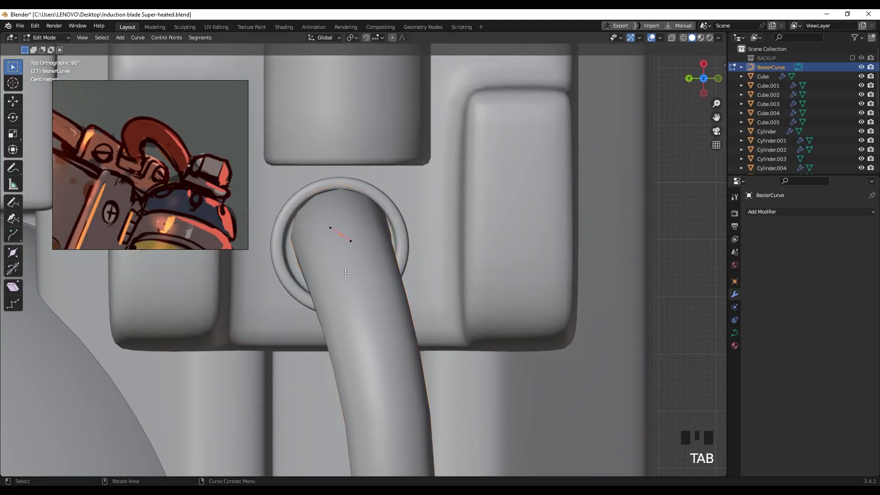
pyautogui.press('g')
pyautogui.click(373, 271)
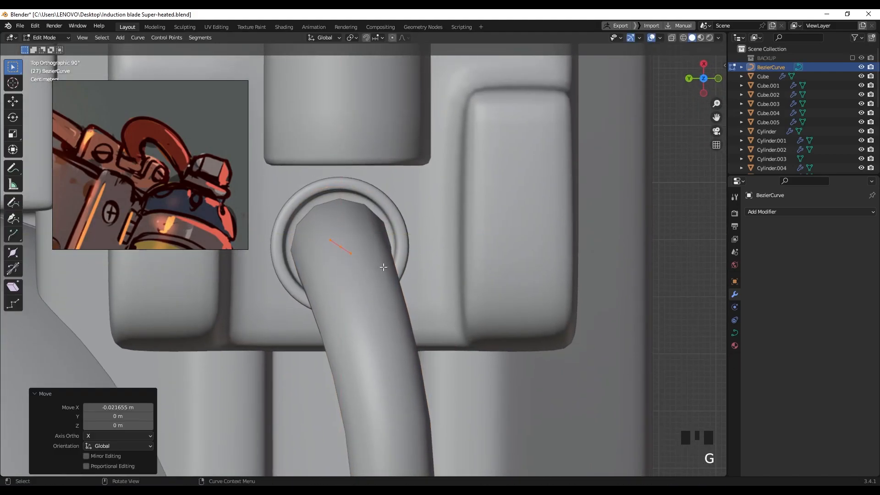
pyautogui.press('Tab')
# Step: Adjust the hose curve's radius at its bracket end point to suit the collar
pyautogui.scroll(-3, 392, 365)
pyautogui.moveTo(392, 364); pyautogui.dragTo(365, 330, button='middle')
pyautogui.press('Tab')
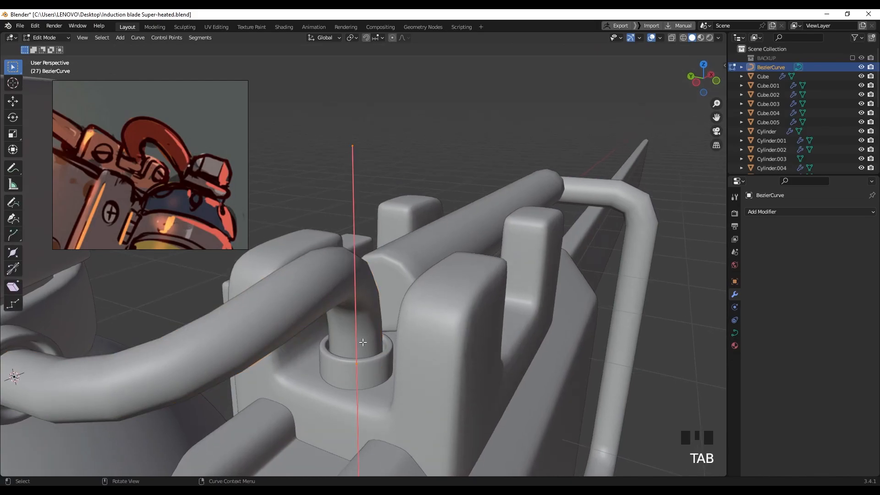
pyautogui.hotkey('alt', 's')
pyautogui.click(381, 375)
pyautogui.moveTo(381, 376); pyautogui.dragTo(480, 322, button='middle')
pyautogui.press('Tab')
# Step: Raise the plate holder behind the bottle about 0.049 m along Z
pyautogui.scroll(-3, 494, 337)
pyautogui.scroll(4, 414, 364)
pyautogui.keyDown('shift'); pyautogui.moveTo(414, 364); pyautogui.dragTo(408, 221, button='middle'); pyautogui.keyUp('shift')
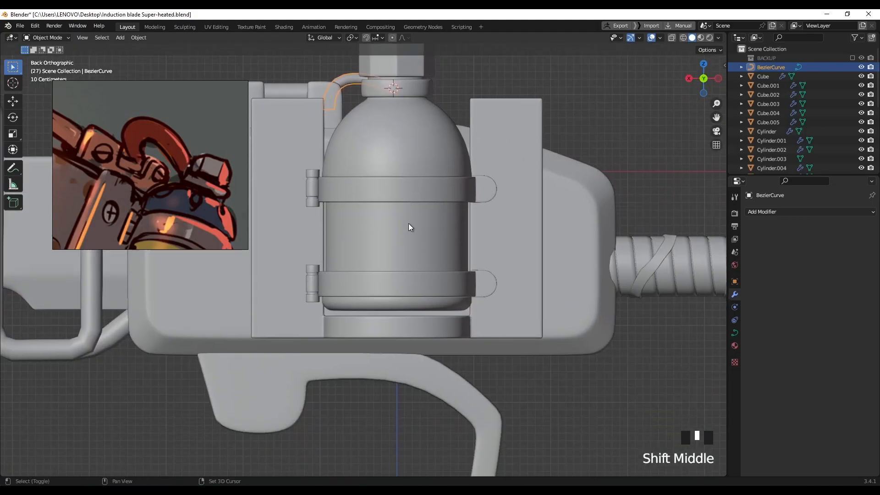
pyautogui.click(419, 323)
pyautogui.keyDown('shift'); pyautogui.moveTo(465, 339); pyautogui.dragTo(471, 353, button='middle'); pyautogui.keyUp('shift')
pyautogui.press('g')
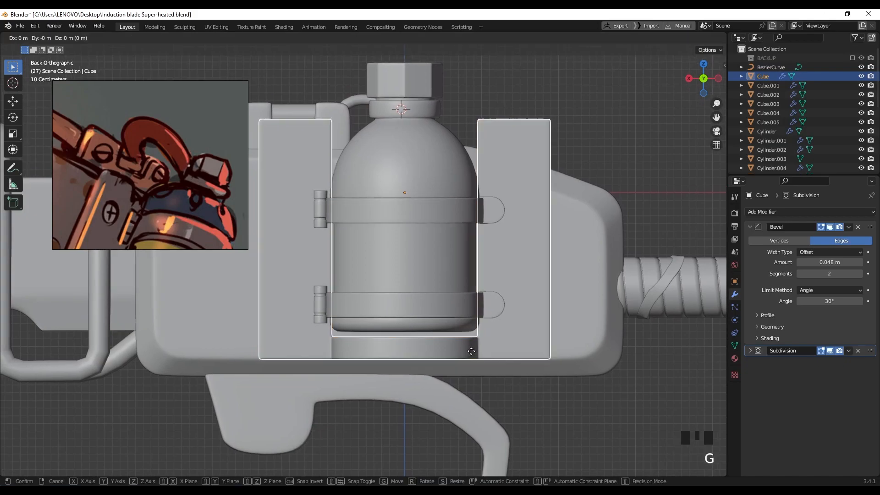
pyautogui.press('z')
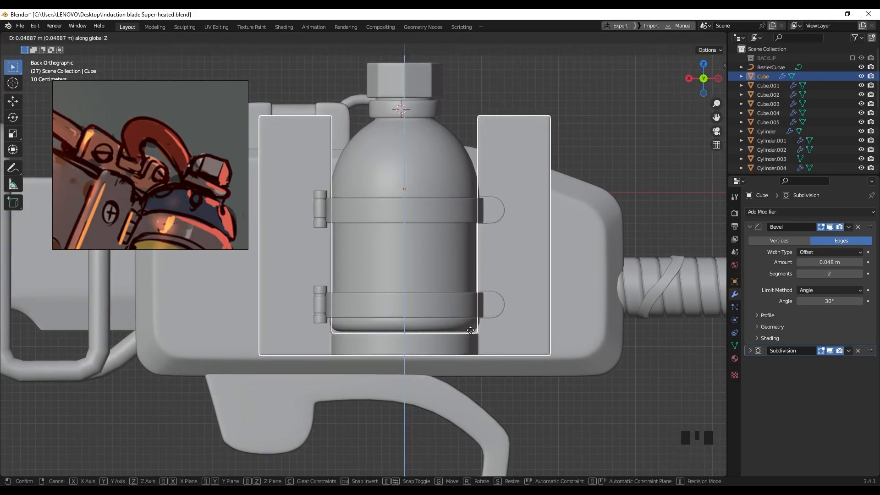
pyautogui.click(470, 330)
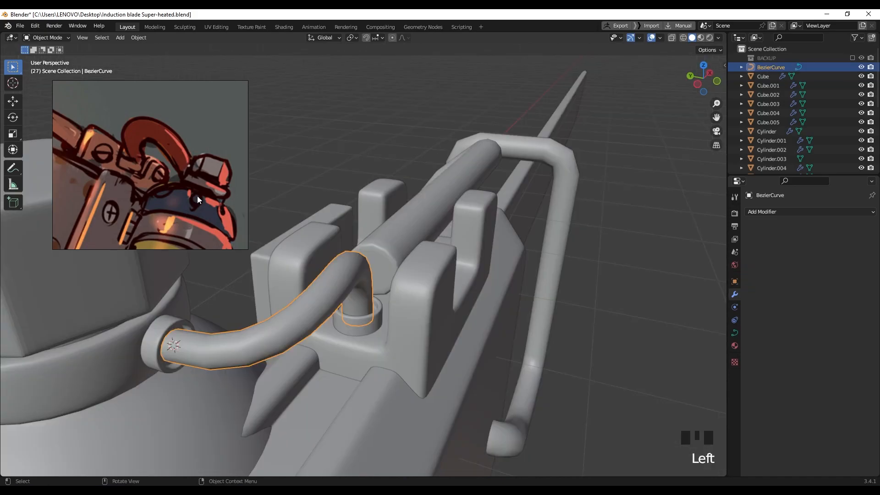
# Step: Duplicate the hose curve in place and move the copy to the BACKUP collection
pyautogui.moveTo(197, 196); pyautogui.dragTo(207, 198)
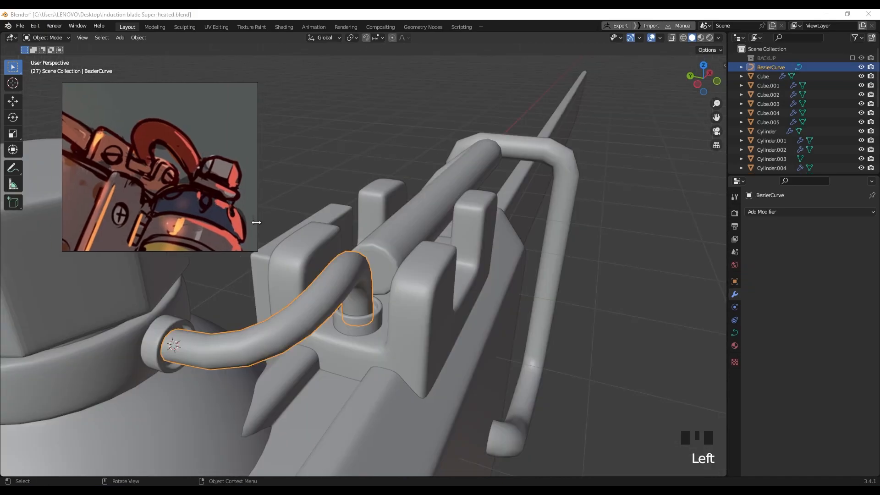
pyautogui.click(310, 313)
pyautogui.hotkey('shift', 'd')
pyautogui.press('m')
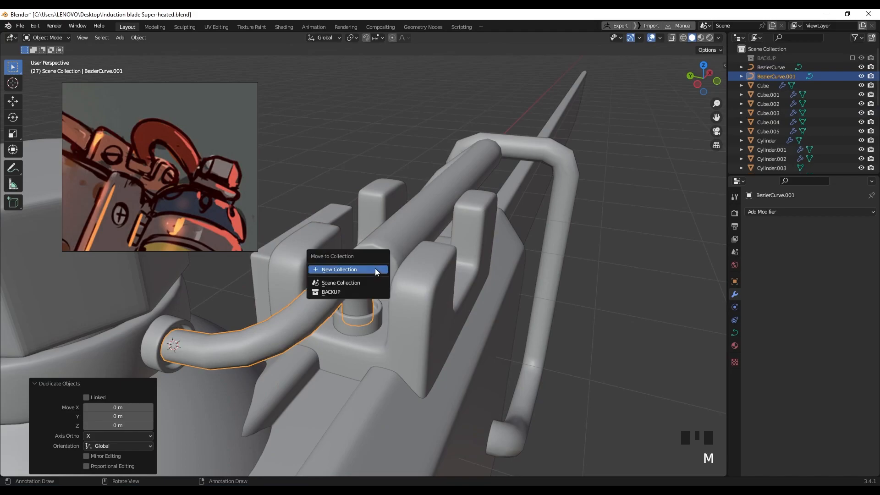
pyautogui.click(361, 288)
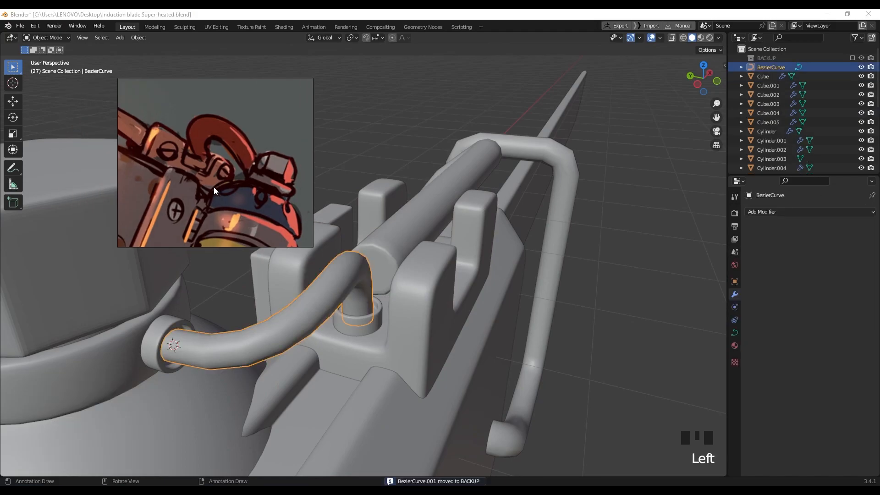
# Step: Convert the hose curve to a mesh
pyautogui.click(139, 38)
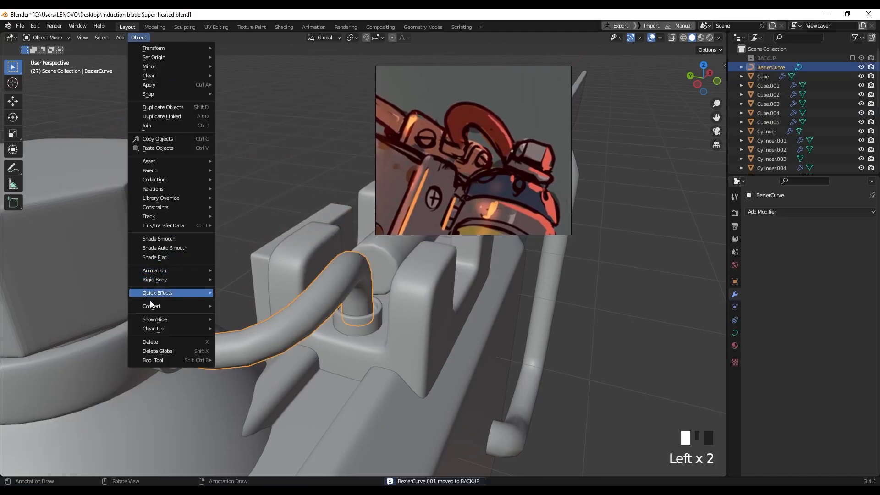
pyautogui.moveTo(190, 306)
pyautogui.click(261, 314)
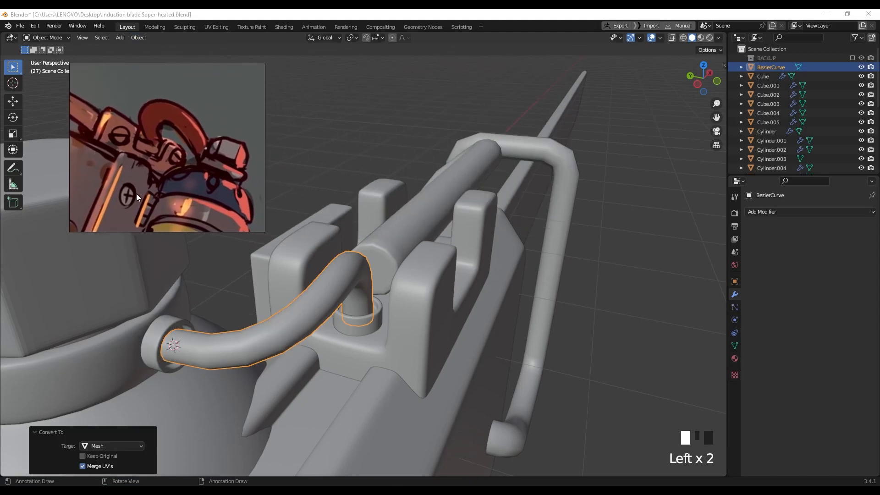
# Step: Extrude the face rings at both hose ends along their normals by about 0.014 m to form thicker sleeves
pyautogui.press('Tab')
pyautogui.keyDown('shift'); pyautogui.moveTo(285, 337); pyautogui.dragTo(324, 285, button='middle'); pyautogui.keyUp('shift')
pyautogui.scroll(3, 324, 285)
pyautogui.keyDown('alt'); pyautogui.click(311, 257); pyautogui.keyUp('alt')
pyautogui.press('KP_Divide')
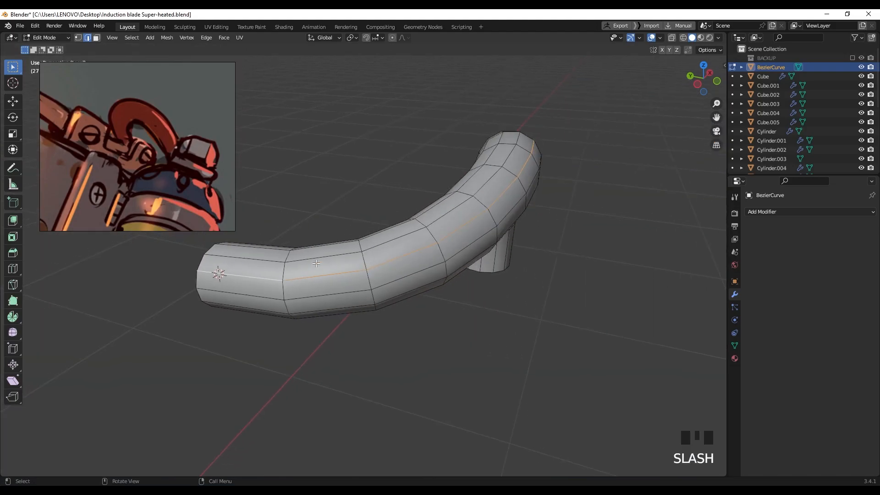
pyautogui.moveTo(285, 261); pyautogui.dragTo(341, 266, button='middle')
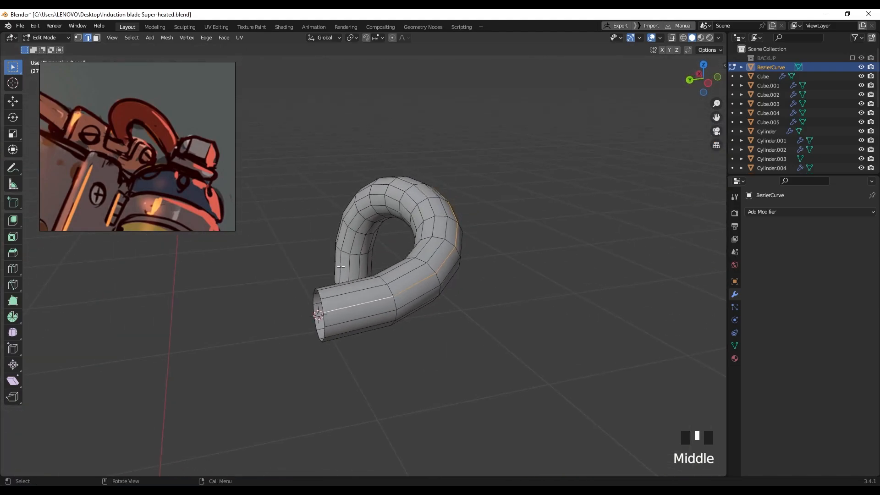
pyautogui.keyDown('alt'); pyautogui.click(362, 293); pyautogui.keyUp('alt')
pyautogui.moveTo(344, 328); pyautogui.dragTo(271, 310, button='middle')
pyautogui.moveTo(397, 277); pyautogui.dragTo(312, 260, button='middle')
pyautogui.press('KP_Divide')
pyautogui.scroll(-2, 349, 298)
pyautogui.scroll(1, 298, 245)
pyautogui.rightClick(312, 260)
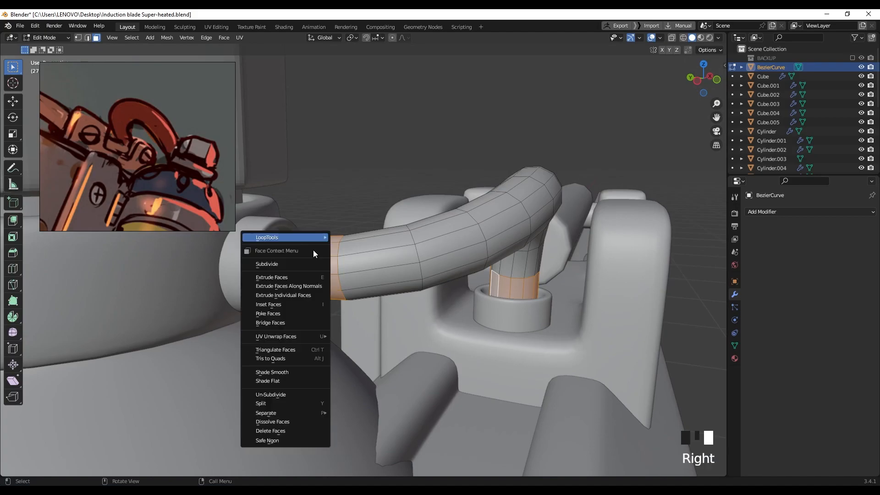
pyautogui.click(313, 281)
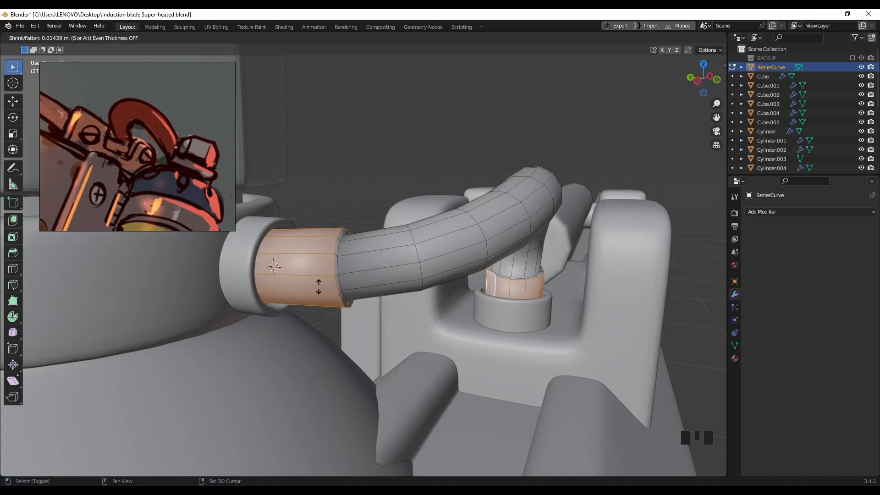
pyautogui.click(317, 286)
# Step: Bevel the rim edge loops of the hose's end sleeves with one segment and a width of about 0.003 m
pyautogui.scroll(2, 317, 286)
pyautogui.keyDown('shift'); pyautogui.moveTo(294, 241); pyautogui.dragTo(406, 291, button='middle'); pyautogui.keyUp('shift')
pyautogui.keyDown('alt'); pyautogui.click(265, 285); pyautogui.keyUp('alt')
pyautogui.keyDown('alt'); pyautogui.keyDown('shift'); pyautogui.click(267, 283); pyautogui.keyUp('shift'); pyautogui.keyUp('alt')
pyautogui.scroll(2, 406, 291)
pyautogui.hotkey('ctrl', 'b')
pyautogui.click(461, 321)
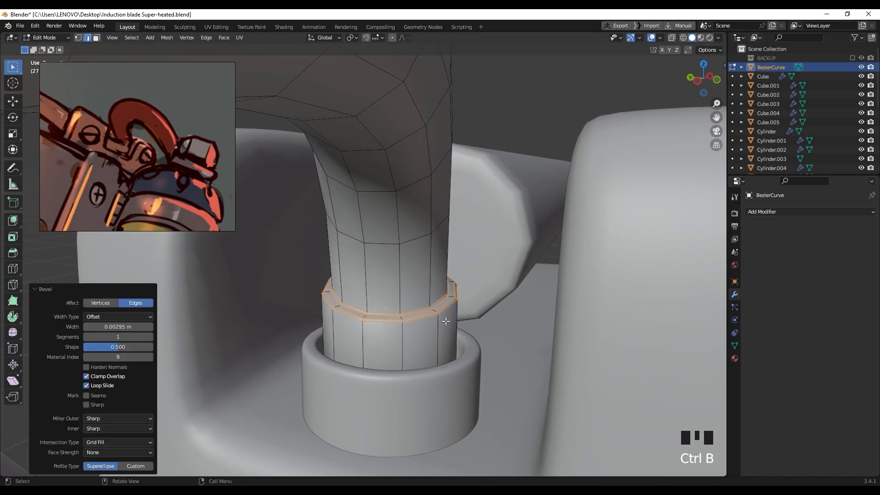
pyautogui.press('Tab')
# Step: Add a Subdivision Surface modifier to the hose with viewport level 2 and shade it smooth
pyautogui.scroll(-5, 446, 323)
pyautogui.moveTo(318, 301); pyautogui.dragTo(329, 290, button='middle')
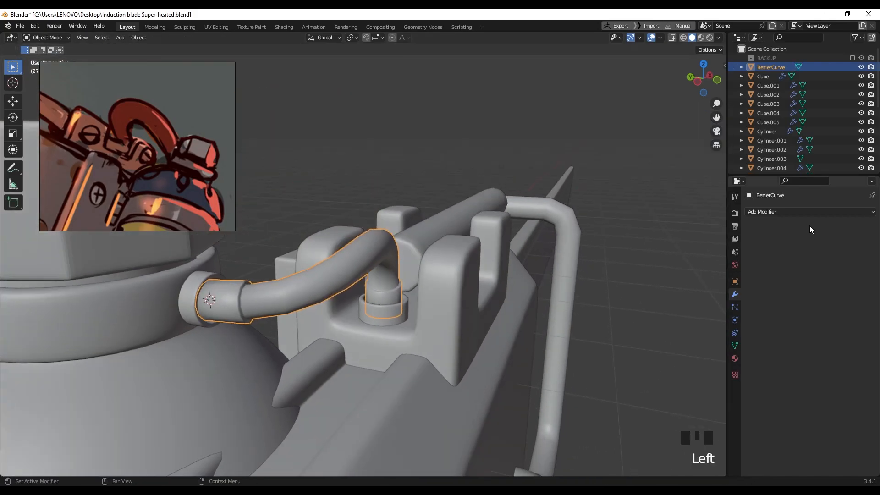
pyautogui.click(811, 212)
pyautogui.click(719, 379)
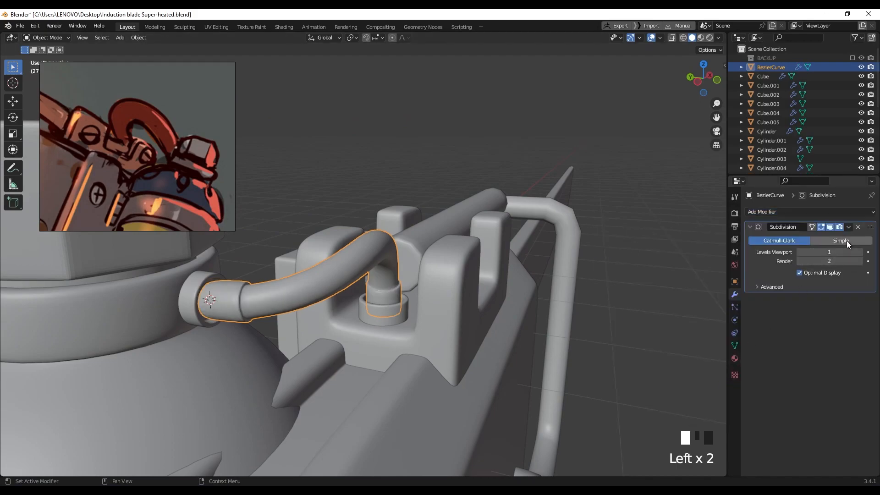
pyautogui.press('Tab')
pyautogui.press('Tab')
pyautogui.click(308, 290)
pyautogui.rightClick(308, 290)
pyautogui.click(310, 292)
pyautogui.moveTo(257, 224); pyautogui.dragTo(260, 226, button='middle')
pyautogui.click(260, 227)
pyautogui.scroll(2, 260, 296)
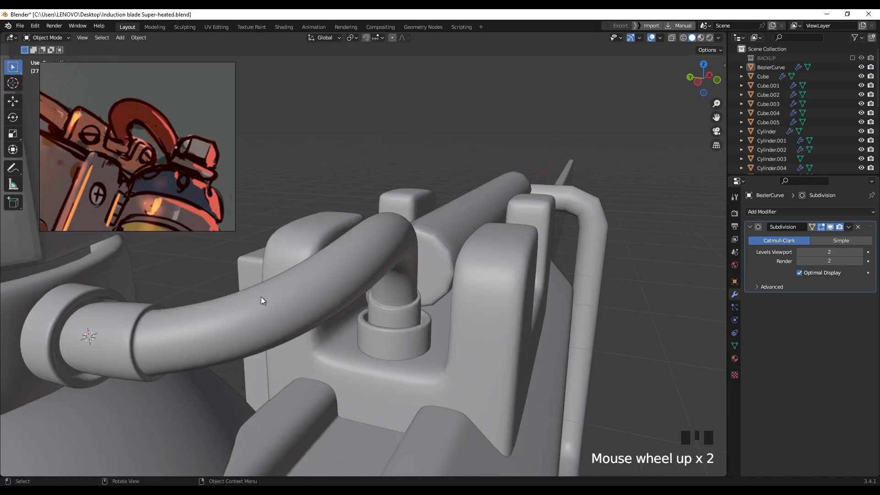
# Step: Lower the top edges of the holder's blade-side plate along Z in wireframe view
pyautogui.click(144, 318)
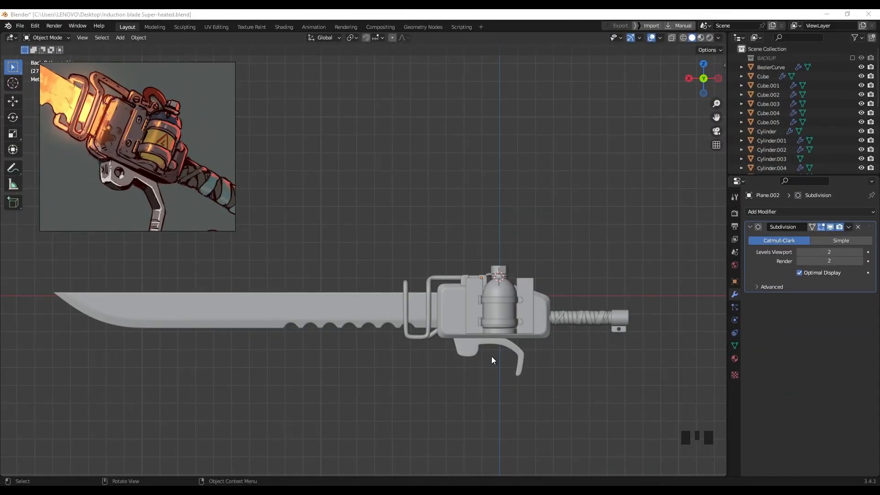
pyautogui.keyDown('shift'); pyautogui.moveTo(491, 339); pyautogui.dragTo(346, 257, button='middle'); pyautogui.keyUp('shift')
pyautogui.scroll(4, 491, 314)
pyautogui.click(347, 257)
pyautogui.scroll(3, 374, 284)
pyautogui.moveTo(375, 287)
pyautogui.keyDown('shift'); pyautogui.mouseDown(button='middle')
pyautogui.moveTo(384, 286)
pyautogui.moveTo(277, 214)
pyautogui.mouseUp(button='middle'); pyautogui.keyUp('shift')
pyautogui.press('Tab')
pyautogui.press('z')
pyautogui.click(350, 230)
pyautogui.press('g')
pyautogui.press('z')
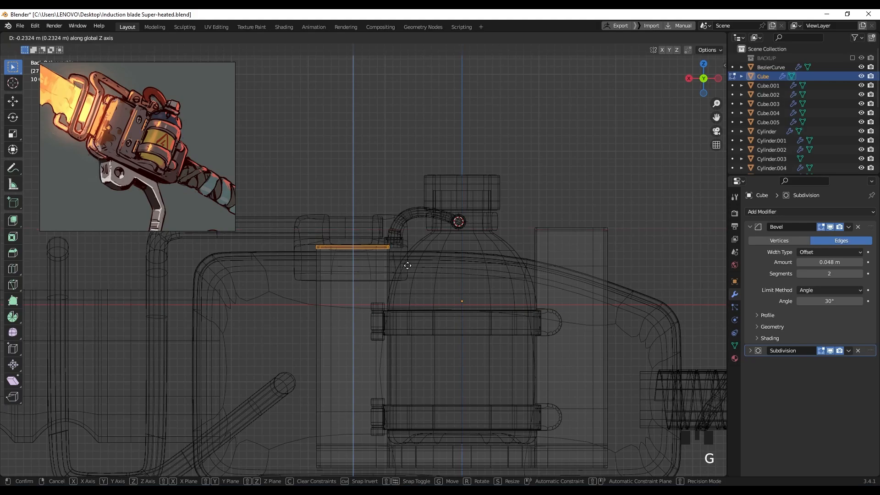
pyautogui.click(506, 249)
# Step: Lower the top edges of the holder's grip-side plate about 0.364 m along Z and return to solid shading
pyautogui.moveTo(508, 219); pyautogui.dragTo(628, 248)
pyautogui.press('g')
pyautogui.press('z')
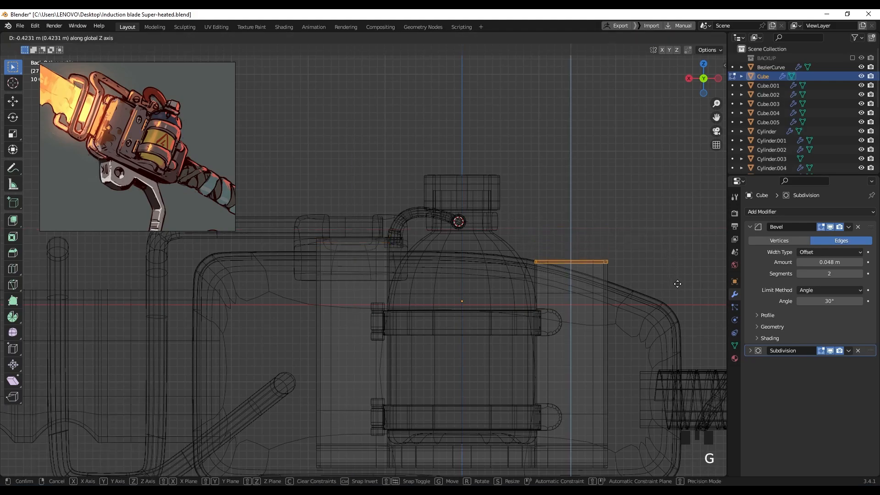
pyautogui.click(679, 279)
pyautogui.moveTo(605, 308); pyautogui.dragTo(447, 308, button='middle')
pyautogui.press('z')
pyautogui.scroll(2, 338, 277)
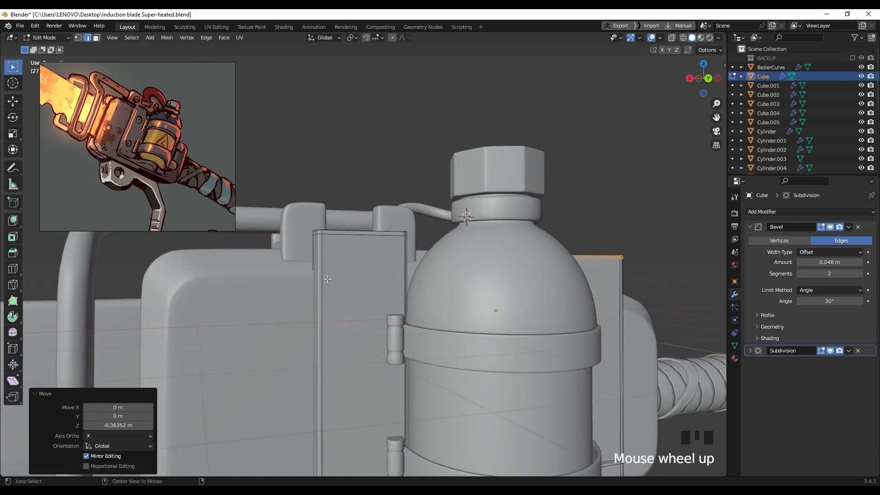
# Step: Slide the vertical edge loop near the blade-side plate's outer edge inward by a factor of about 0.186
pyautogui.keyDown('alt'); pyautogui.click(319, 280); pyautogui.keyUp('alt')
pyautogui.scroll(-2, 322, 280)
pyautogui.keyDown('shift'); pyautogui.moveTo(322, 280); pyautogui.dragTo(326, 264, button='middle'); pyautogui.keyUp('shift')
pyautogui.press('g')
pyautogui.press('g')
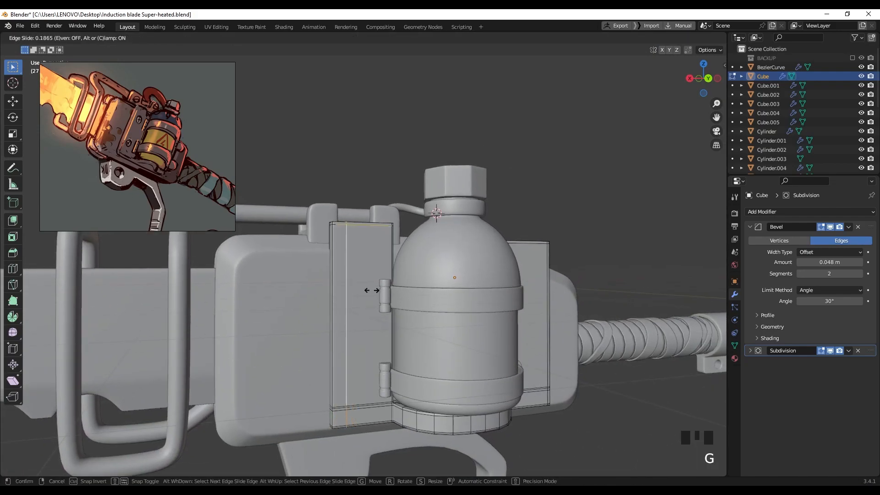
pyautogui.click(371, 289)
pyautogui.scroll(2, 347, 285)
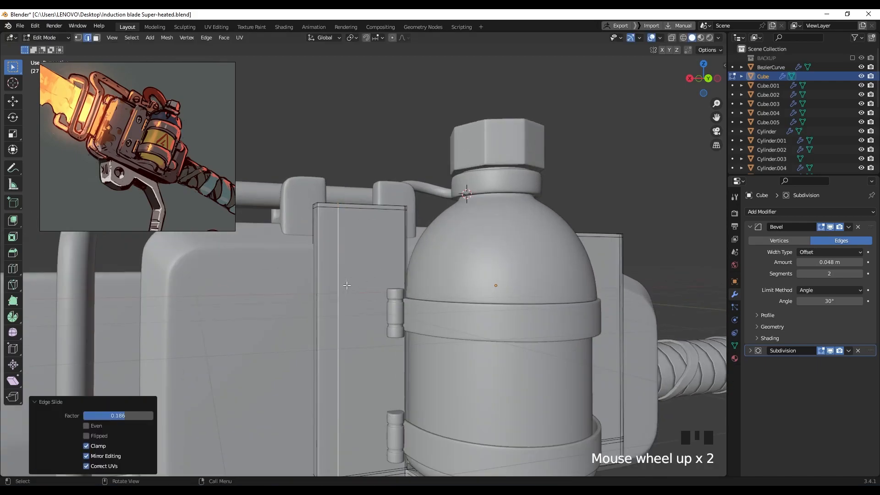
# Step: Bevel the outer vertical edge of the holder's blade-side plate
pyautogui.keyDown('alt'); pyautogui.click(322, 291); pyautogui.keyUp('alt')
pyautogui.moveTo(348, 300); pyautogui.dragTo(378, 302, button='middle')
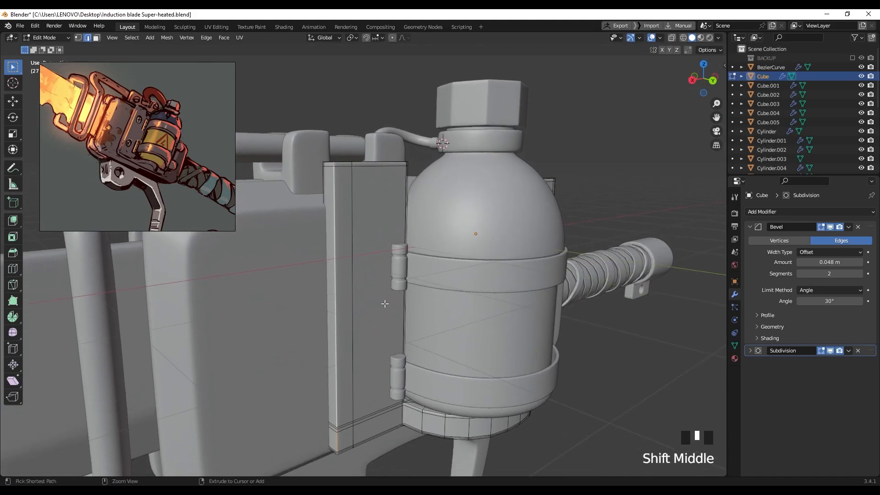
pyautogui.hotkey('ctrl', 'b')
pyautogui.click(398, 302)
pyautogui.press('Tab')
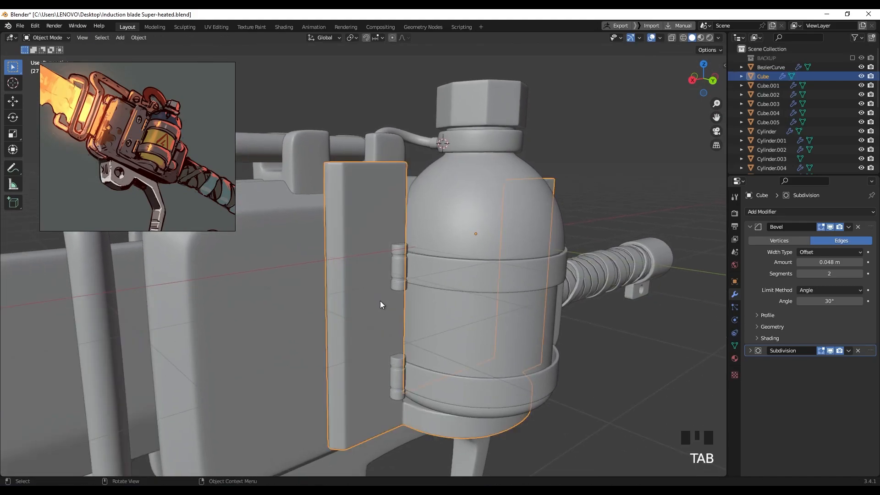
pyautogui.scroll(-2, 379, 304)
pyautogui.moveTo(378, 306)
pyautogui.mouseDown(button='middle')
pyautogui.moveTo(352, 286)
pyautogui.moveTo(408, 327)
pyautogui.moveTo(350, 313)
pyautogui.moveTo(481, 315)
pyautogui.moveTo(410, 299)
pyautogui.mouseUp(button='middle')
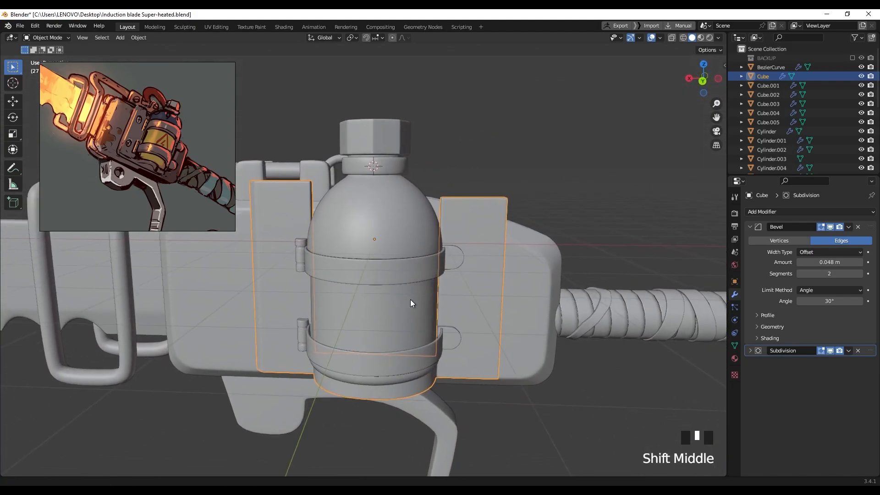
# Step: Narrow the holder's grip-side plate by moving its outer edges about 0.322 m along X in wireframe view
pyautogui.moveTo(488, 307); pyautogui.dragTo(487, 298, button='middle')
pyautogui.press('z')
pyautogui.click(393, 298)
pyautogui.keyDown('shift'); pyautogui.moveTo(506, 325); pyautogui.dragTo(471, 317, button='middle'); pyautogui.keyUp('shift')
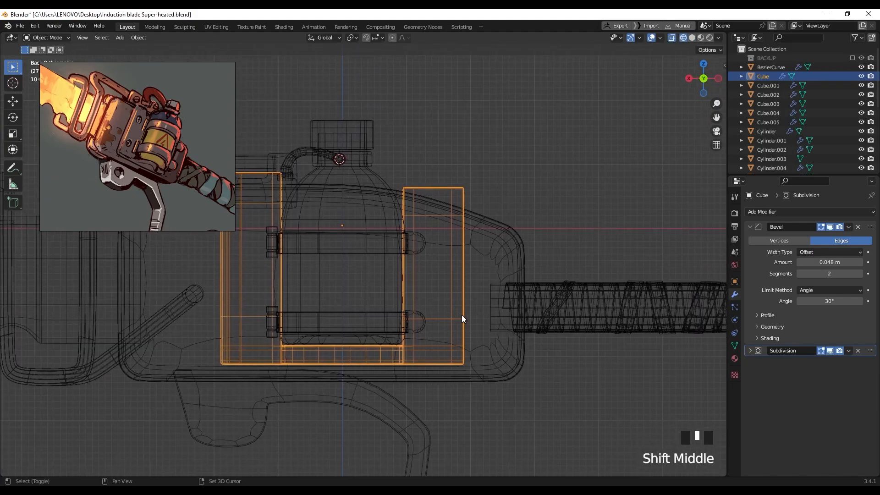
pyautogui.press('Tab')
pyautogui.moveTo(447, 172); pyautogui.dragTo(536, 375)
pyautogui.press('g')
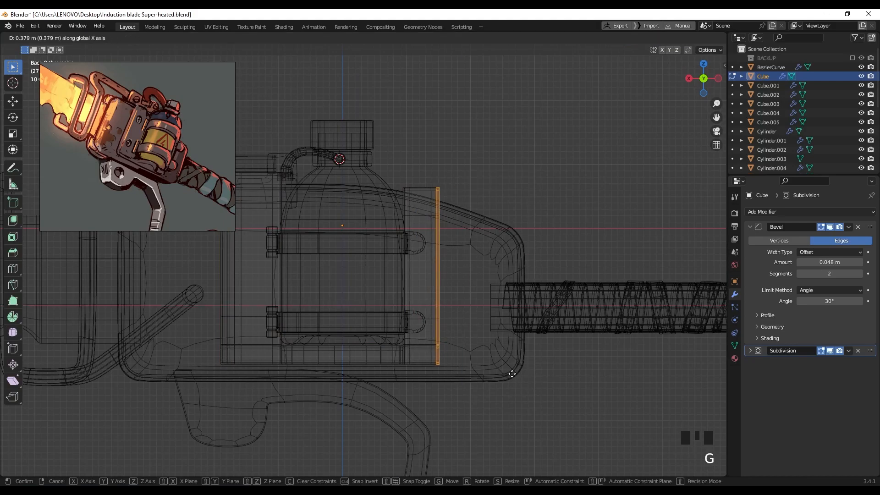
pyautogui.click(513, 374)
pyautogui.scroll(2, 466, 298)
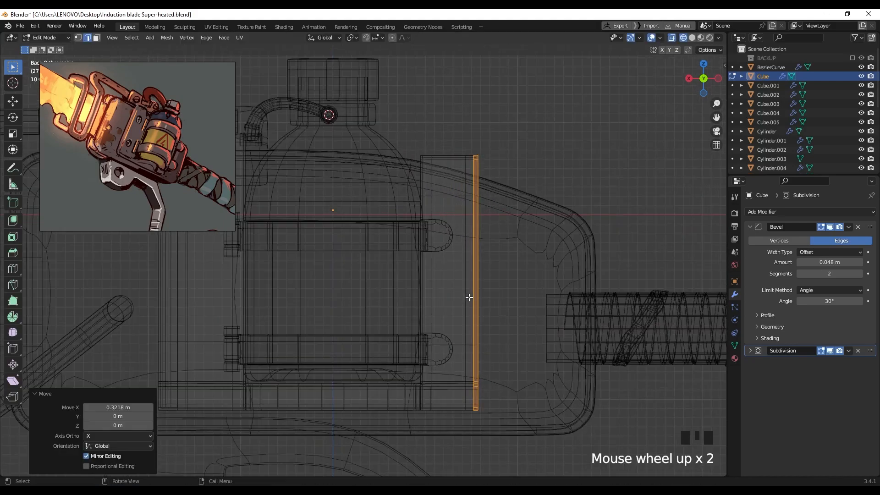
# Step: Select the grip-side plate's outer vertical edge loop and turn off the holder's Subdivision display in the solid-shaded viewport
pyautogui.keyDown('shift'); pyautogui.moveTo(466, 306); pyautogui.dragTo(464, 315, button='middle'); pyautogui.keyUp('shift')
pyautogui.keyDown('alt'); pyautogui.click(536, 324); pyautogui.keyUp('alt')
pyautogui.keyDown('alt'); pyautogui.click(472, 313); pyautogui.keyUp('alt')
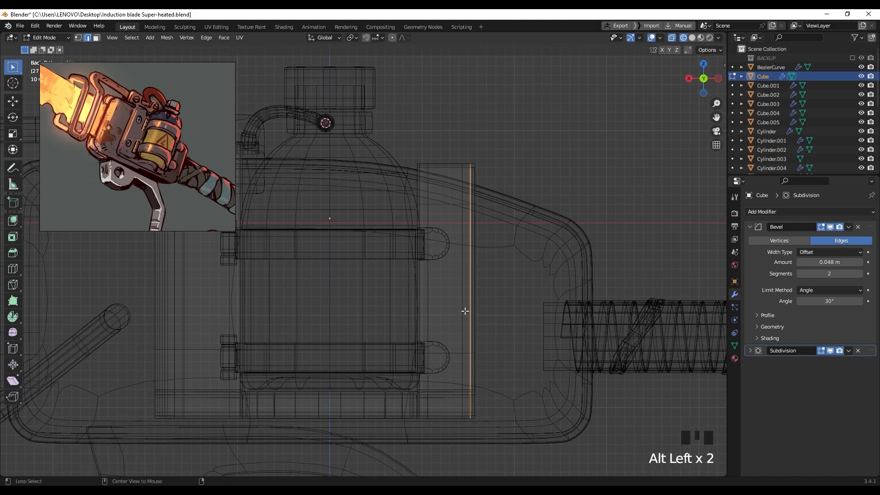
pyautogui.click(752, 226)
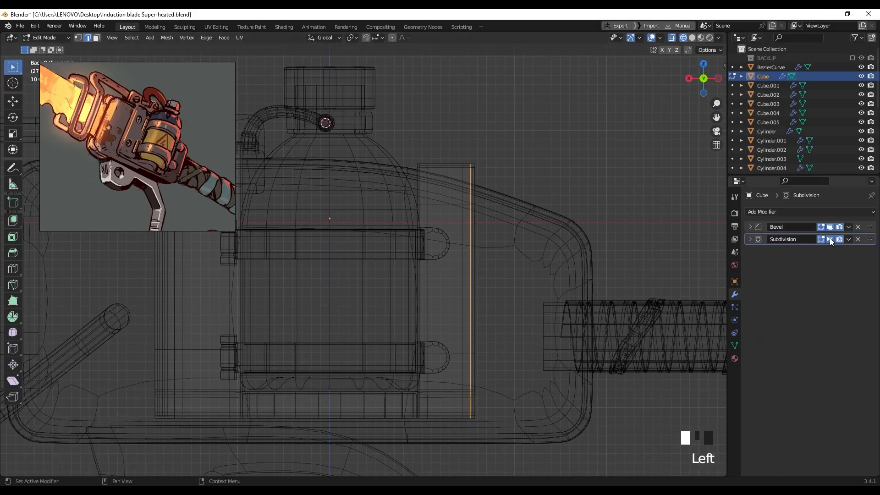
pyautogui.click(830, 239)
pyautogui.hotkey('shift', 'z')
pyautogui.keyDown('shift'); pyautogui.moveTo(502, 291); pyautogui.dragTo(504, 294, button='middle'); pyautogui.keyUp('shift')
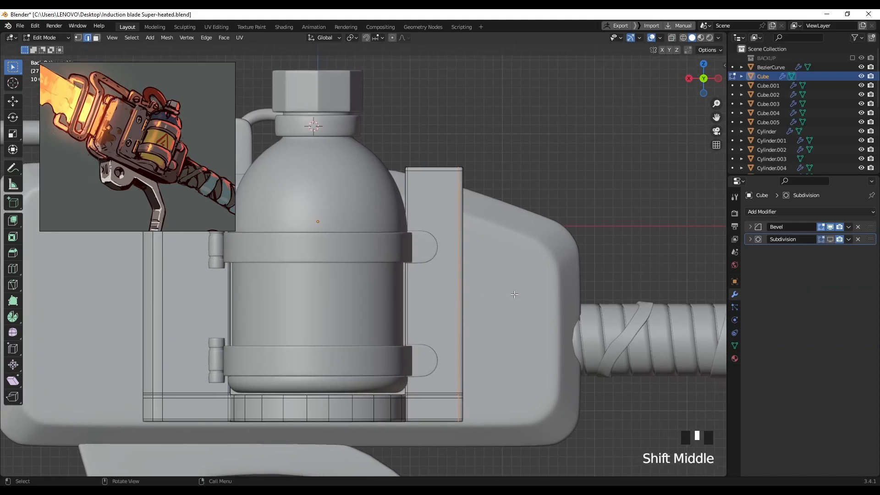
# Step: Slide the grip-side plate's outer vertical edge loop inward by a factor of about 0.233
pyautogui.press('h')
pyautogui.hotkey('ctrl', 'z')
pyautogui.press('g')
pyautogui.press('g')
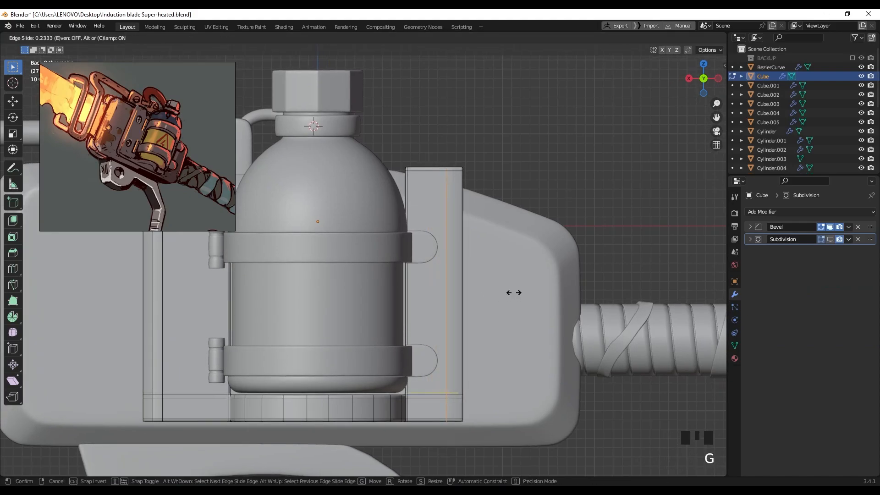
pyautogui.click(513, 292)
# Step: Chamfer the grip-side plate's upper outer corner by moving it down about 0.24 m along Z
pyautogui.moveTo(494, 290); pyautogui.dragTo(490, 173, button='middle')
pyautogui.moveTo(476, 155); pyautogui.dragTo(458, 180)
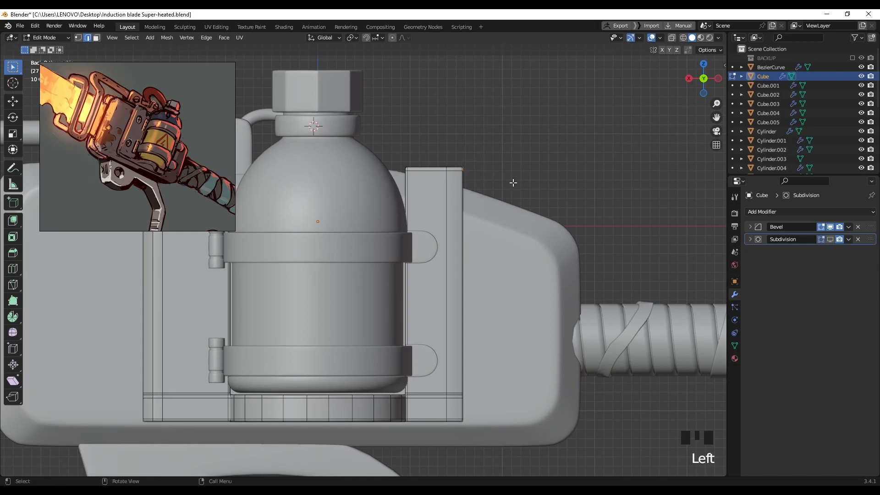
pyautogui.press('g')
pyautogui.press('Escape')
pyautogui.press('z')
pyautogui.click(461, 190)
pyautogui.moveTo(475, 154); pyautogui.dragTo(456, 180)
pyautogui.press('z')
pyautogui.click(579, 184)
pyautogui.press('g')
pyautogui.press('z')
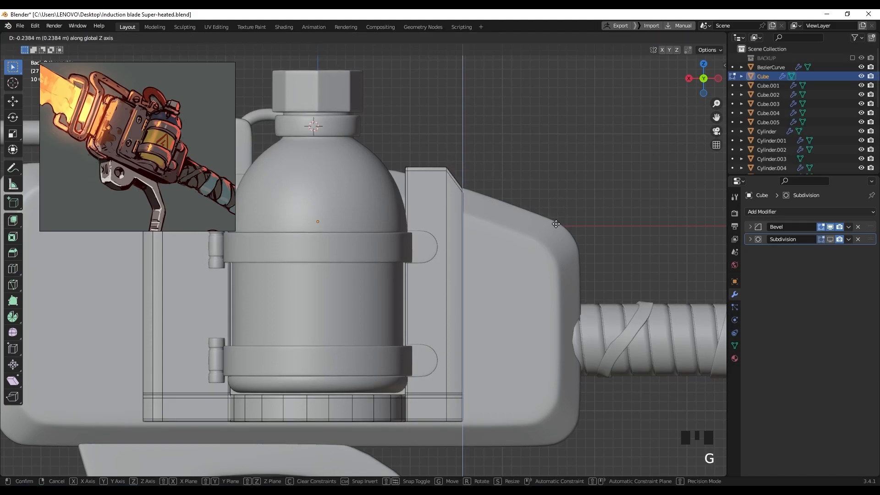
pyautogui.click(556, 224)
# Step: Turn the holder's Subdivision viewport display back on and inspect the chamfered plate in Object Mode
pyautogui.click(829, 238)
pyautogui.moveTo(568, 238); pyautogui.dragTo(510, 261, button='middle')
pyautogui.press('Tab')
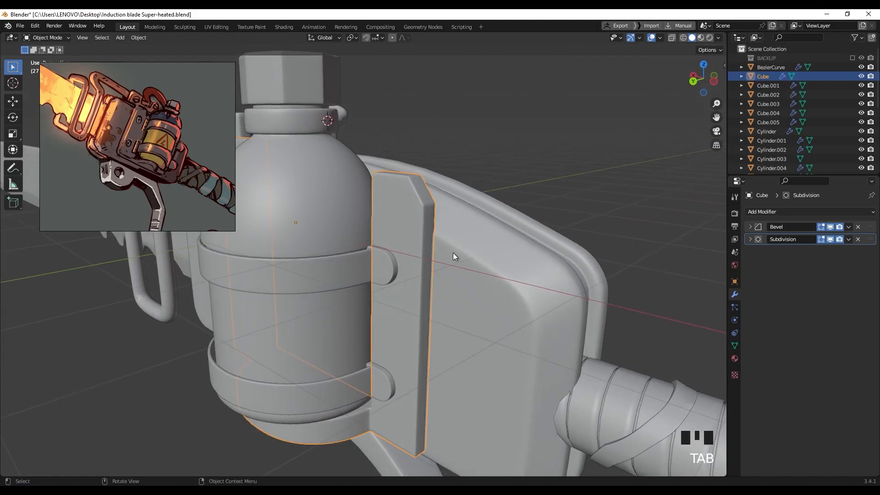
pyautogui.moveTo(446, 268); pyautogui.dragTo(500, 250, button='middle')
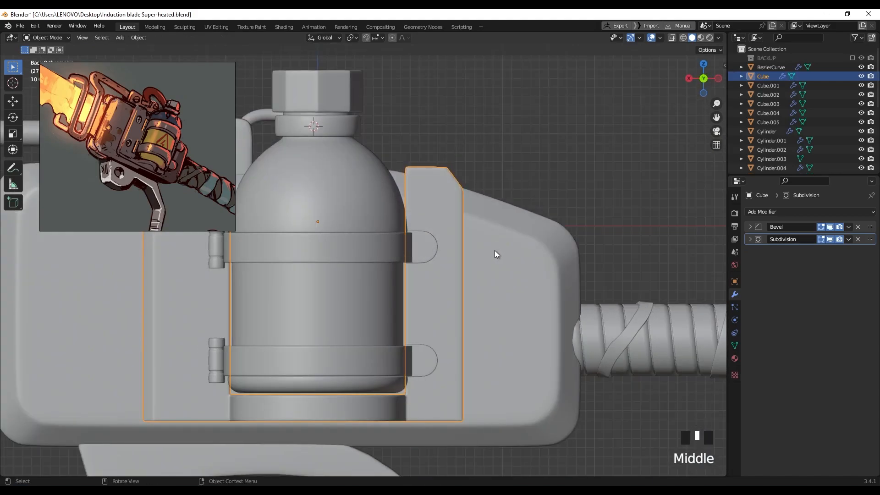
# Step: Lower the grip-side plate's whole upper end about 0.129 m along Z using wireframe view
pyautogui.press('z')
pyautogui.press('Tab')
pyautogui.moveTo(394, 162); pyautogui.dragTo(475, 209)
pyautogui.press('g')
pyautogui.press('z')
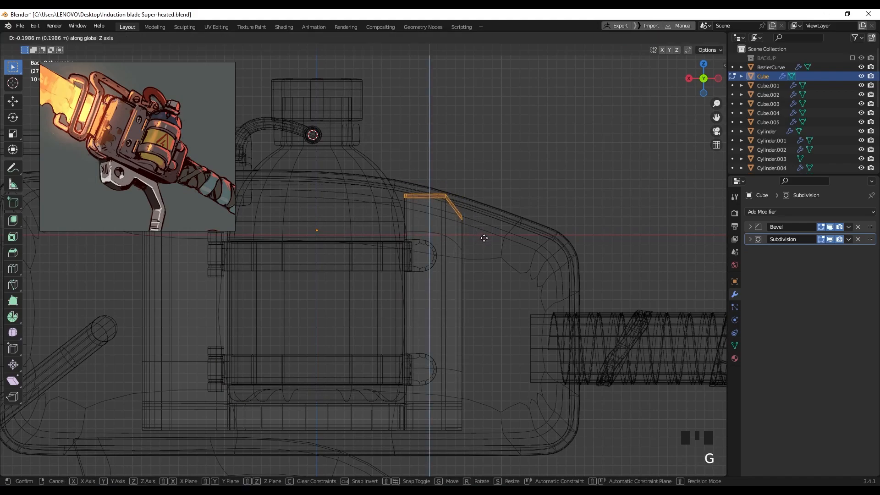
pyautogui.click(488, 231)
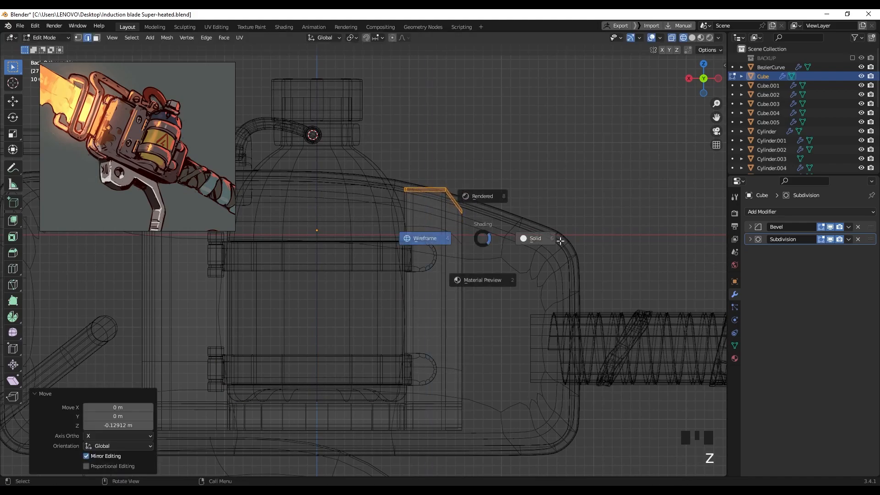
pyautogui.press('Tab')
# Step: Cut six evenly spaced loop cuts across the inner face of the trigger lever's lower arm
pyautogui.scroll(-3, 494, 258)
pyautogui.moveTo(494, 257); pyautogui.dragTo(411, 227, button='middle')
pyautogui.click(446, 346)
pyautogui.scroll(2, 445, 345)
pyautogui.scroll(1, 449, 323)
pyautogui.scroll(3, 160, 183)
pyautogui.keyDown('shift'); pyautogui.moveTo(175, 189); pyautogui.dragTo(172, 158, button='middle'); pyautogui.keyUp('shift')
pyautogui.moveTo(439, 345); pyautogui.dragTo(477, 309, button='middle')
pyautogui.press('Tab')
pyautogui.scroll(3, 467, 334)
pyautogui.hotkey('ctrl', 'r')
pyautogui.scroll(3, 479, 313)
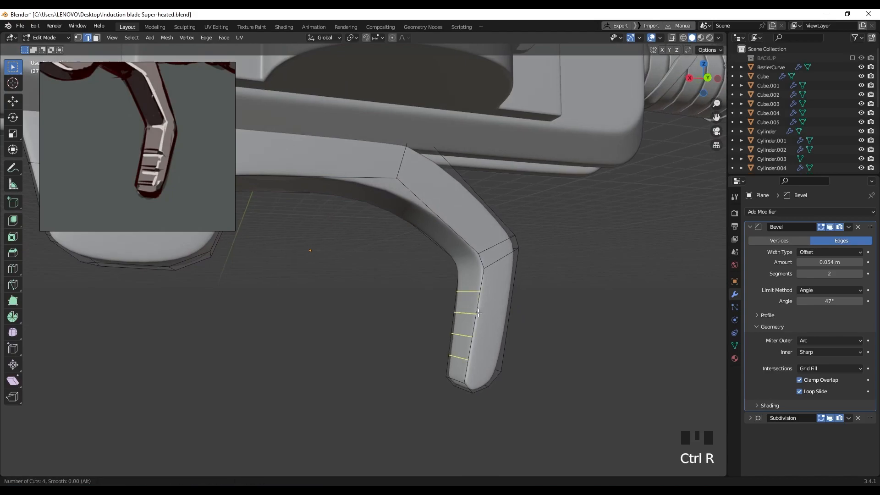
pyautogui.scroll(2, 478, 313)
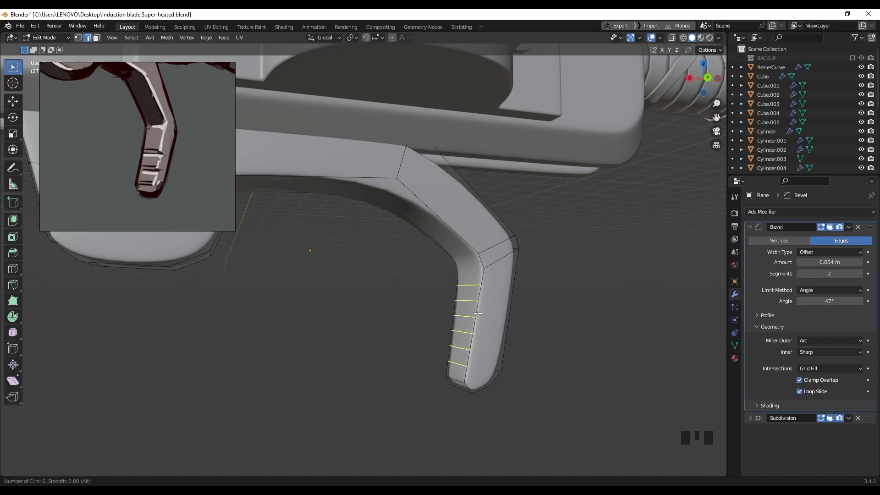
pyautogui.click(477, 313)
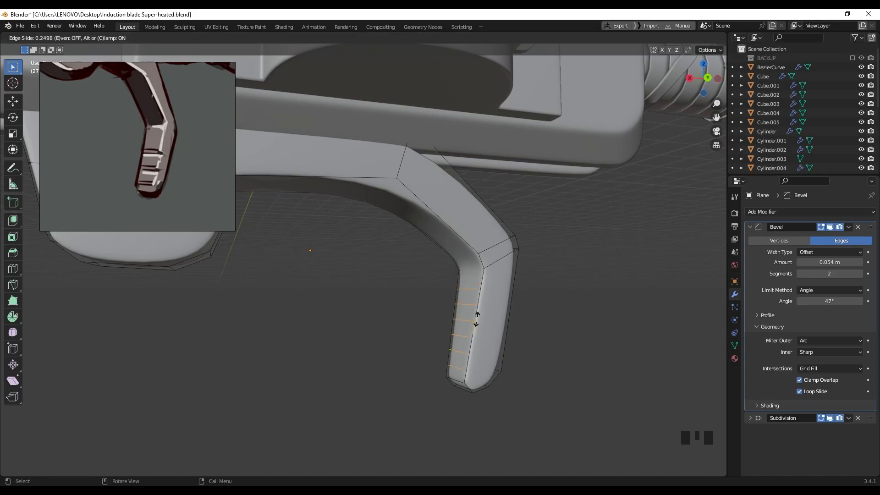
pyautogui.rightClick(511, 312)
# Step: Add matching evenly spaced loop cuts across the outer face of the lever's lower arm
pyautogui.moveTo(533, 332); pyautogui.dragTo(453, 303, button='middle')
pyautogui.hotkey('ctrl', 'r')
pyautogui.scroll(5, 453, 303)
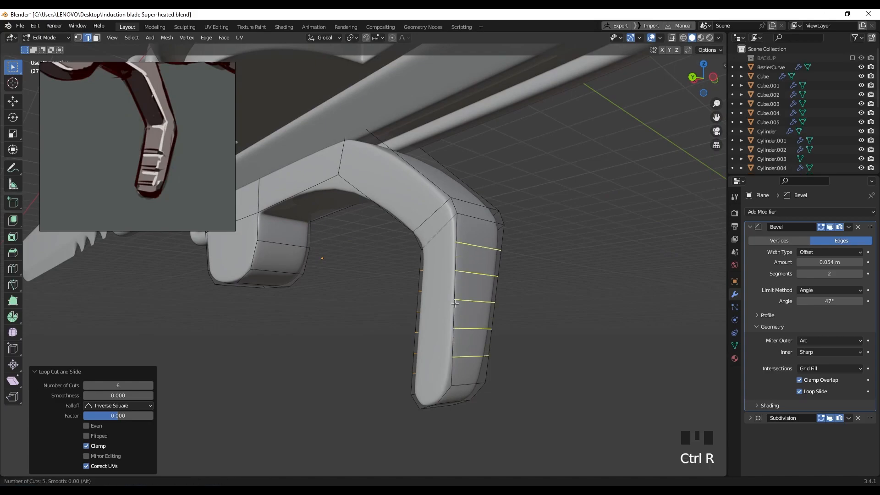
pyautogui.click(455, 304)
pyautogui.rightClick(472, 320)
# Step: Connect the inner and outer cut vertices with edges across one side face of the lever's lower arm
pyautogui.moveTo(472, 320); pyautogui.dragTo(540, 328, button='middle')
pyautogui.scroll(3, 540, 328)
pyautogui.click(542, 285)
pyautogui.press('1')
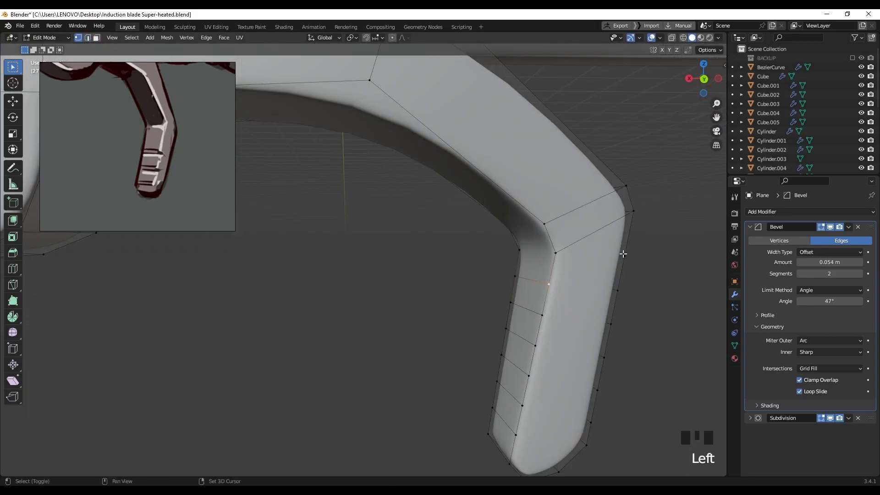
pyautogui.press('j')
pyautogui.keyDown('shift'); pyautogui.click(542, 315); pyautogui.keyUp('shift')
pyautogui.hotkey('shift', 'r')
pyautogui.click(522, 406)
pyautogui.keyDown('shift'); pyautogui.click(597, 390); pyautogui.keyUp('shift')
pyautogui.hotkey('shift', 'r')
# Step: Join the cut vertices with edges across the opposite side face of the lever's lower arm
pyautogui.moveTo(536, 381); pyautogui.dragTo(706, 367, button='middle')
pyautogui.click(395, 310)
pyautogui.keyDown('shift'); pyautogui.click(345, 290); pyautogui.keyUp('shift')
pyautogui.hotkey('shift', 'r')
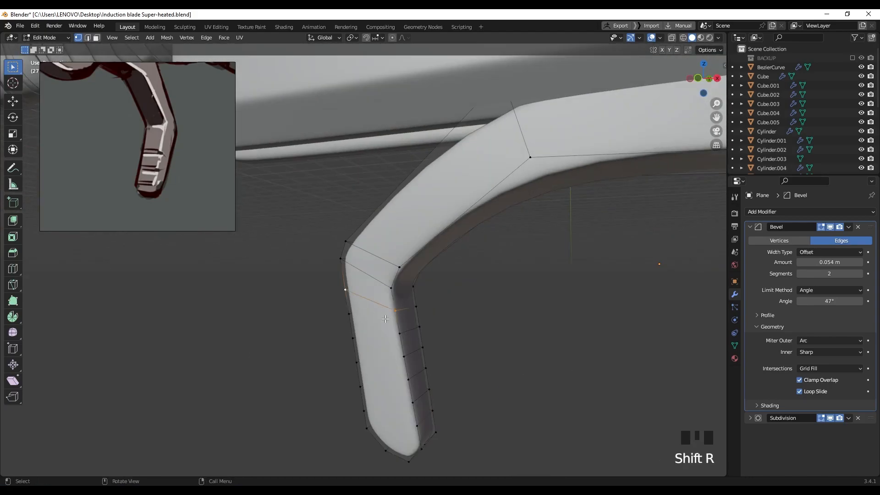
pyautogui.keyDown('shift'); pyautogui.click(363, 409); pyautogui.keyUp('shift')
pyautogui.hotkey('shift', 'r')
pyautogui.moveTo(363, 409); pyautogui.dragTo(206, 367, button='middle')
pyautogui.keyDown('shift'); pyautogui.moveTo(206, 367); pyautogui.dragTo(201, 234, button='middle'); pyautogui.keyUp('shift')
pyautogui.press('3')
pyautogui.click(449, 233)
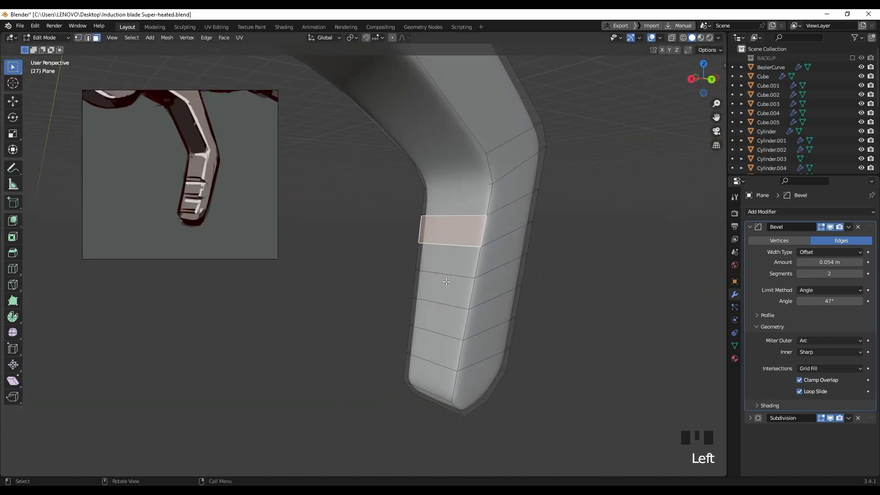
pyautogui.keyDown('shift'); pyautogui.click(445, 291); pyautogui.keyUp('shift')
pyautogui.keyDown('shift'); pyautogui.click(434, 349); pyautogui.keyUp('shift')
# Step: Add two lengthwise loop cuts to the lever's inner face and scale them apart along Y toward its side edges
pyautogui.moveTo(456, 318); pyautogui.dragTo(479, 274, button='middle')
pyautogui.hotkey('ctrl', 'r')
pyautogui.scroll(1, 455, 279)
pyautogui.click(451, 275)
pyautogui.rightClick(452, 275)
pyautogui.press('s')
pyautogui.press('y')
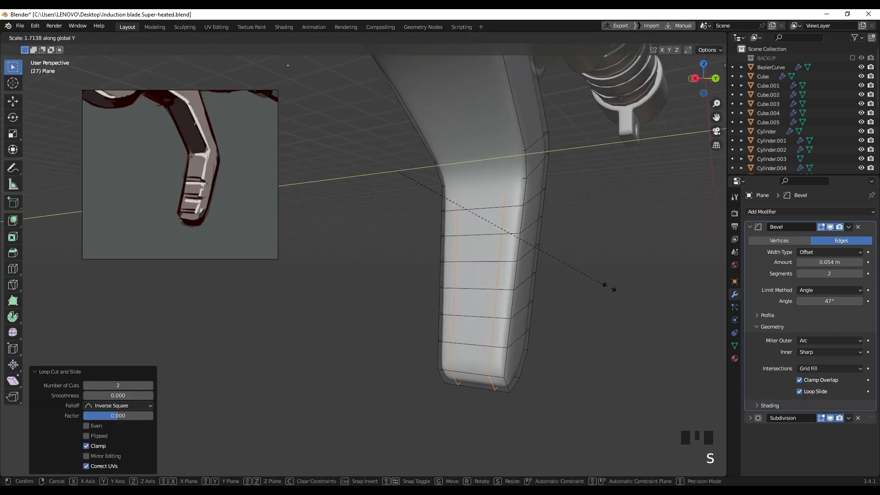
pyautogui.click(641, 291)
# Step: Recess three alternating central faces on the lever's inner side by extruding them along their normals about 0.07 m inward
pyautogui.moveTo(583, 297); pyautogui.dragTo(518, 296, button='middle')
pyautogui.click(456, 238)
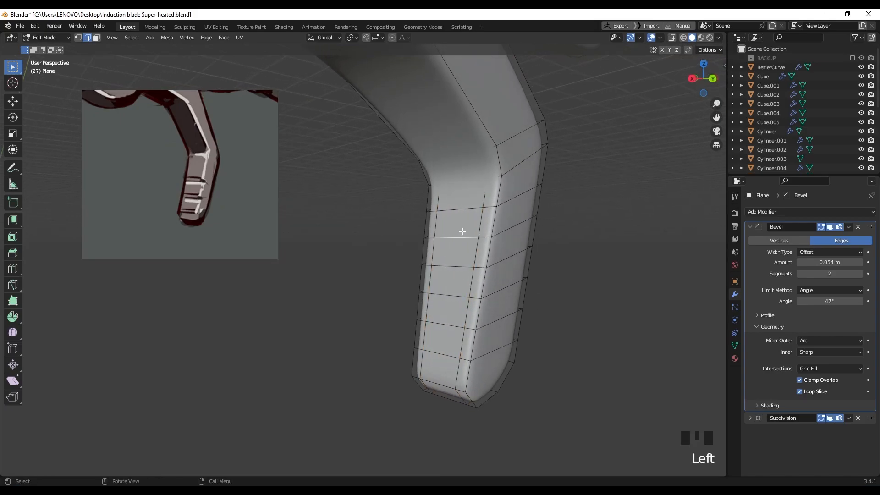
pyautogui.press('3')
pyautogui.click(457, 222)
pyautogui.keyDown('shift'); pyautogui.click(453, 279); pyautogui.keyUp('shift')
pyautogui.keyDown('shift'); pyautogui.click(447, 337); pyautogui.keyUp('shift')
pyautogui.rightClick(447, 337)
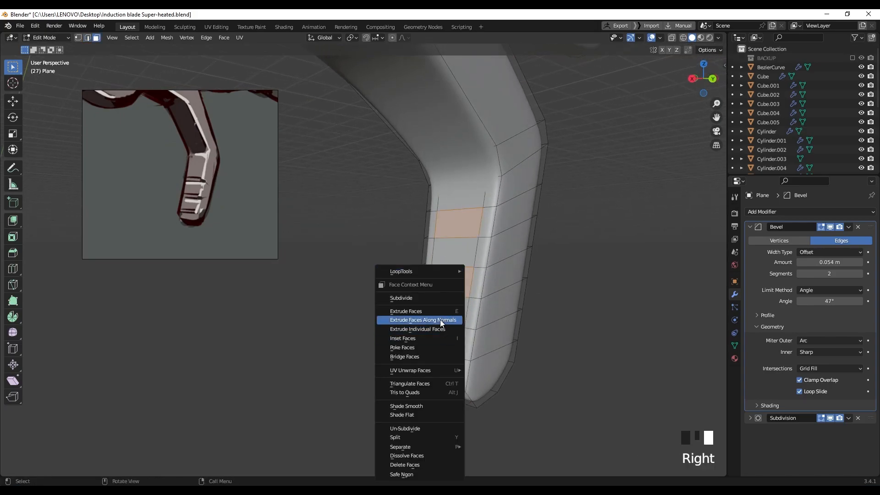
pyautogui.click(440, 320)
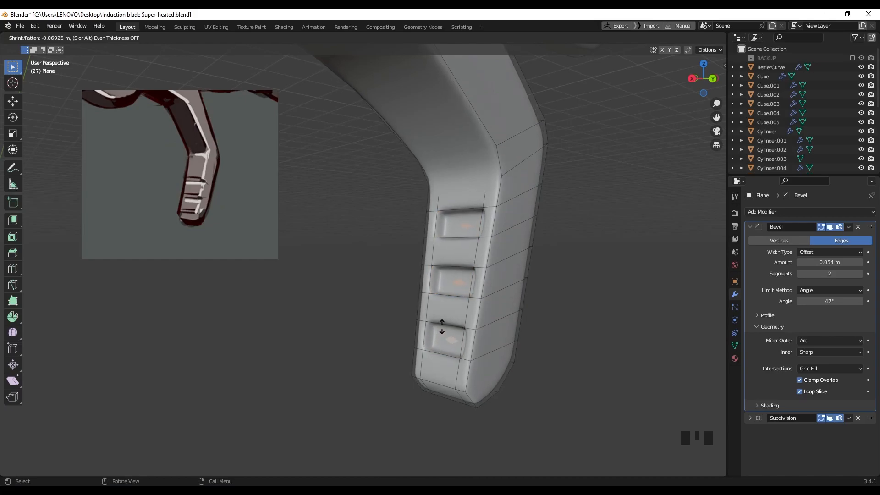
pyautogui.click(443, 328)
# Step: Move the bent tube guard's blade-side upright closer to the body using wireframe selection
pyautogui.moveTo(556, 316); pyautogui.dragTo(549, 320, button='middle')
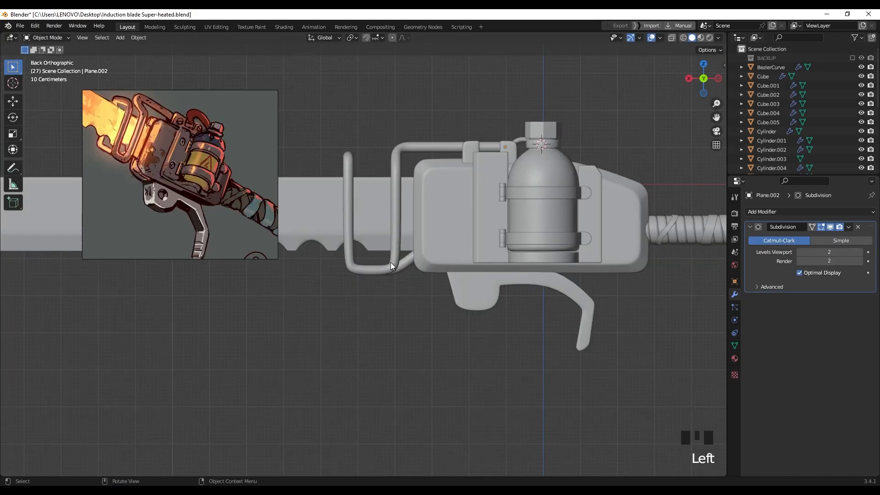
pyautogui.click(391, 264)
pyautogui.press('Tab')
pyautogui.scroll(3, 345, 247)
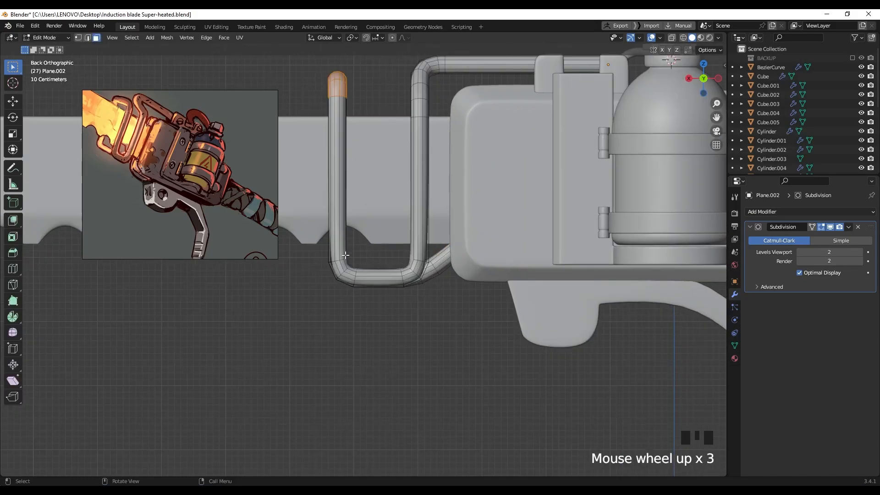
pyautogui.press('z')
pyautogui.moveTo(338, 69); pyautogui.dragTo(397, 320)
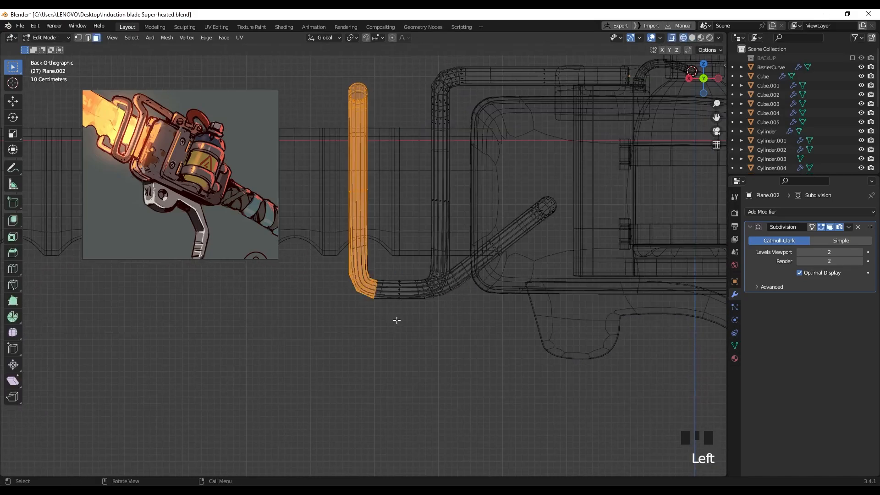
pyautogui.press('g')
pyautogui.click(420, 317)
pyautogui.press('z')
# Step: Select the wrapped grip and its end piece together and raise them about 0.30 m along Z
pyautogui.press('z')
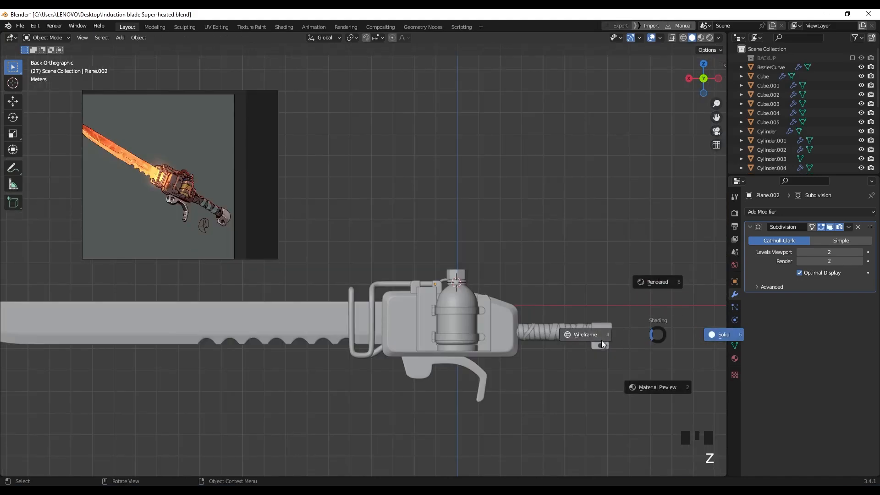
pyautogui.click(601, 340)
pyautogui.moveTo(668, 298)
pyautogui.mouseDown()
pyautogui.moveTo(527, 367)
pyautogui.moveTo(523, 346)
pyautogui.mouseUp()
pyautogui.press('z')
pyautogui.click(588, 348)
pyautogui.keyDown('shift'); pyautogui.moveTo(587, 348); pyautogui.dragTo(594, 331, button='middle'); pyautogui.keyUp('shift')
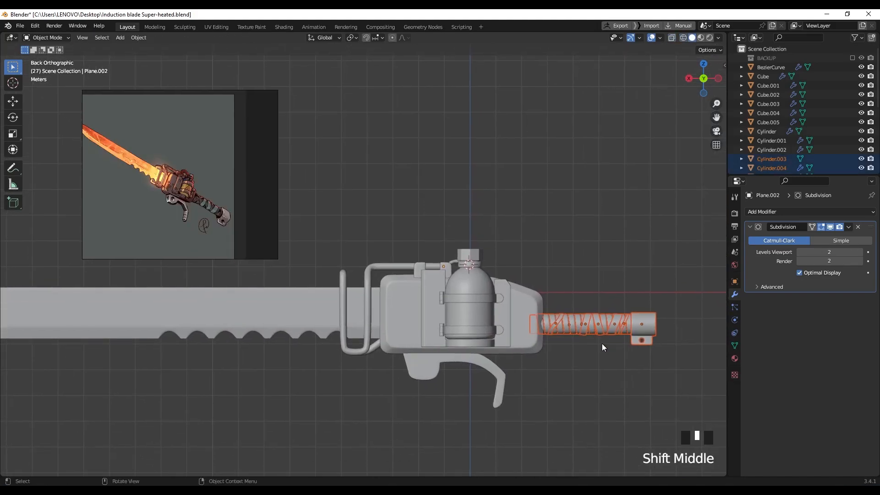
pyautogui.press('g')
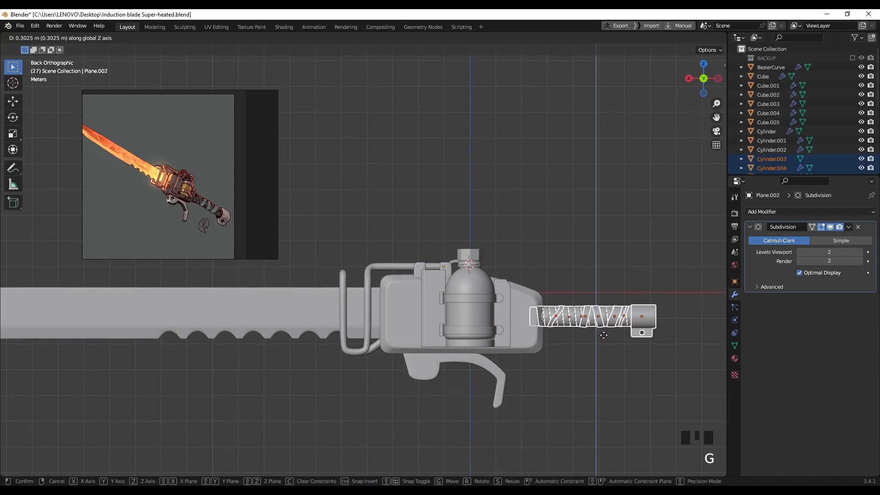
pyautogui.click(603, 335)
pyautogui.click(579, 281)
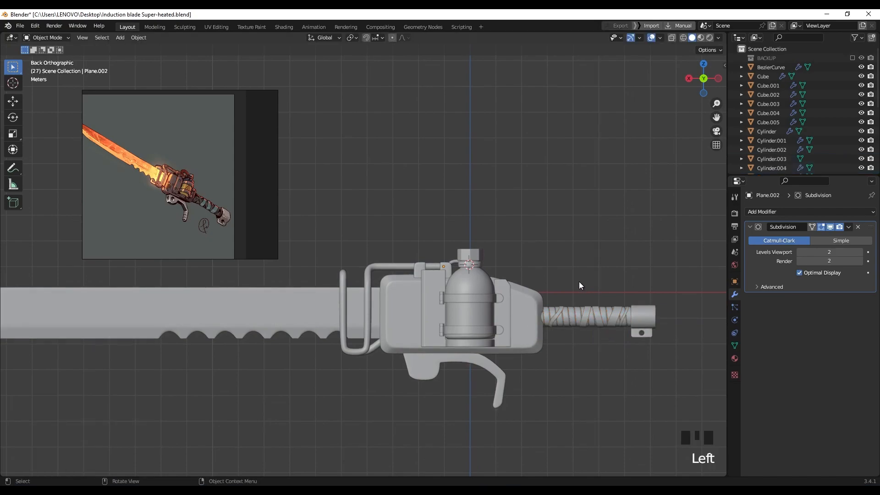
# Step: Raise the main body's lower grip-side corner about 0.346 m along Z in wireframe view
pyautogui.scroll(5, 180, 178)
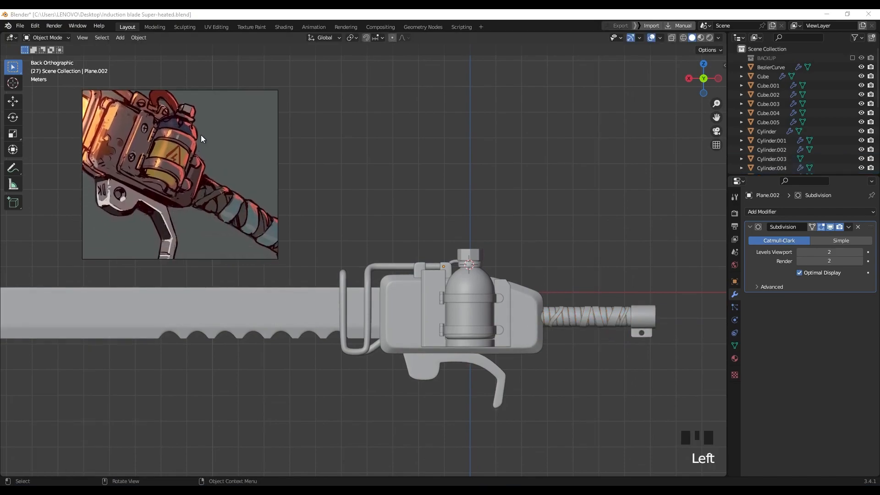
pyautogui.click(527, 346)
pyautogui.press('Tab')
pyautogui.keyDown('shift'); pyautogui.moveTo(559, 355); pyautogui.dragTo(503, 320, button='middle'); pyautogui.keyUp('shift')
pyautogui.scroll(5, 491, 328)
pyautogui.press('z')
pyautogui.moveTo(548, 349); pyautogui.dragTo(471, 277)
pyautogui.scroll(2, 472, 277)
pyautogui.keyDown('shift'); pyautogui.moveTo(519, 303); pyautogui.dragTo(498, 291, button='middle'); pyautogui.keyUp('shift')
pyautogui.press('g')
pyautogui.press('z')
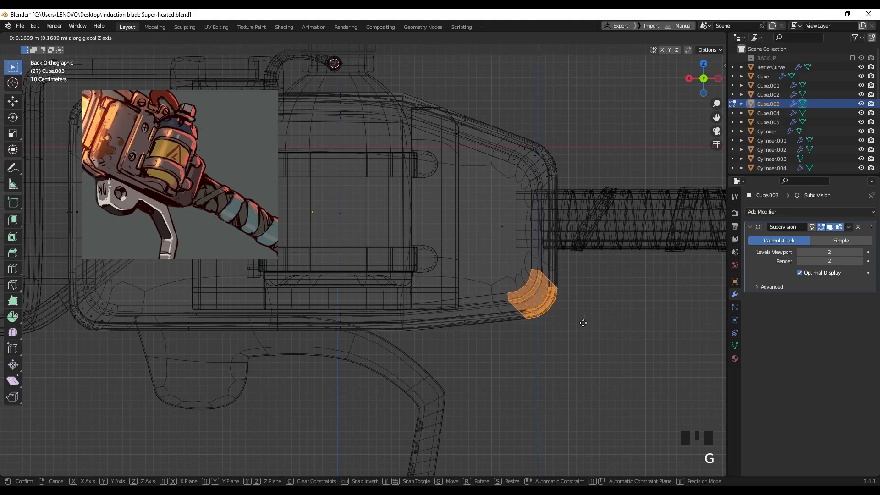
pyautogui.click(583, 311)
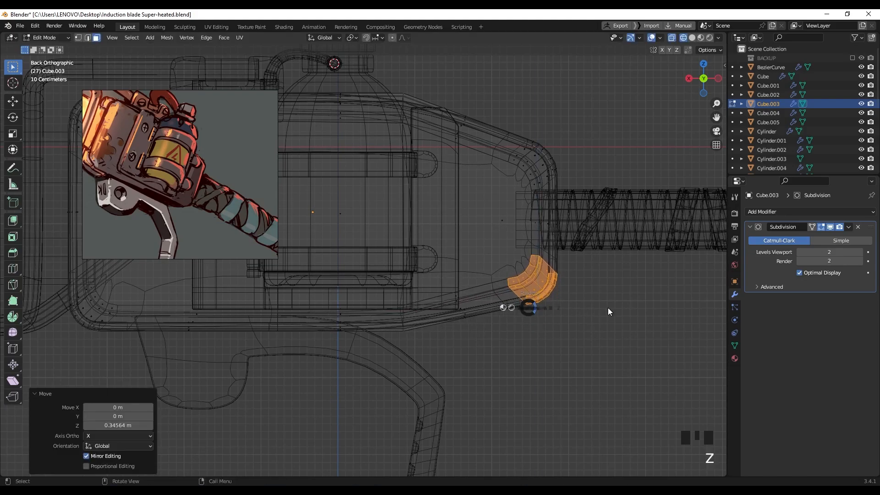
pyautogui.hotkey('shift', 'z')
pyautogui.scroll(-4, 529, 314)
pyautogui.scroll(3, 512, 335)
pyautogui.press('Tab')
# Step: Raise the lower outer corner of the holder's grip-side plate toward the body's slanted lower edge
pyautogui.click(510, 334)
pyautogui.press('Tab')
pyautogui.moveTo(466, 305)
pyautogui.keyDown('shift'); pyautogui.mouseDown(button='middle')
pyautogui.moveTo(512, 335)
pyautogui.moveTo(483, 319)
pyautogui.moveTo(369, 290)
pyautogui.mouseUp(button='middle'); pyautogui.keyUp('shift')
pyautogui.scroll(2, 511, 335)
pyautogui.click(383, 305)
pyautogui.press('KP_Decimal')
pyautogui.scroll(-3, 396, 316)
pyautogui.scroll(-4, 396, 315)
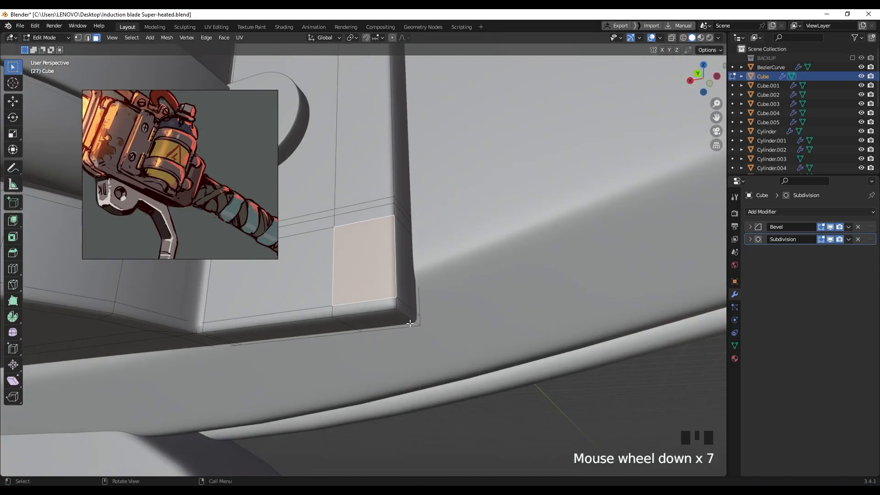
pyautogui.moveTo(396, 315); pyautogui.dragTo(434, 349, button='middle')
pyautogui.hotkey('shift', 'z')
pyautogui.click(420, 316)
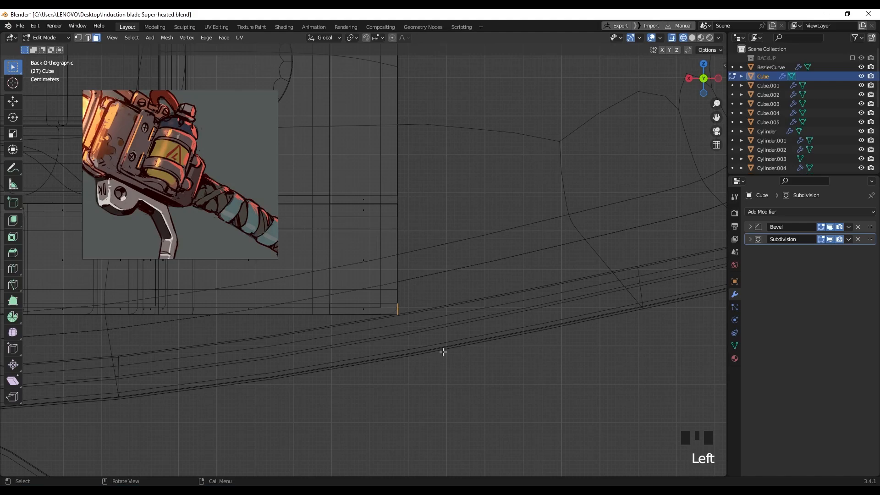
pyautogui.press('g')
pyautogui.click(389, 328)
# Step: Raise the inner edge beside the plate's lower outer corner about 0.057 m along Z
pyautogui.moveTo(341, 339); pyautogui.dragTo(324, 306)
pyautogui.moveTo(378, 348); pyautogui.dragTo(381, 324, button='middle')
pyautogui.click(316, 291)
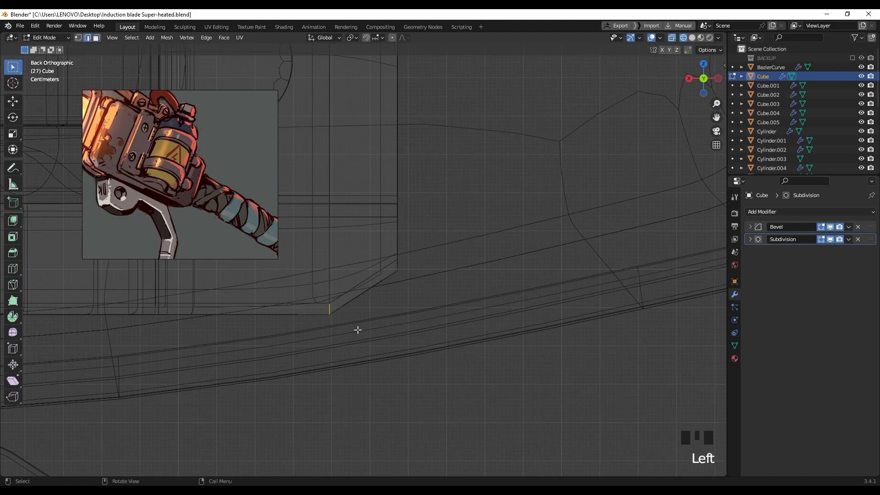
pyautogui.press('g')
pyautogui.press('z')
pyautogui.click(359, 314)
pyautogui.press('z')
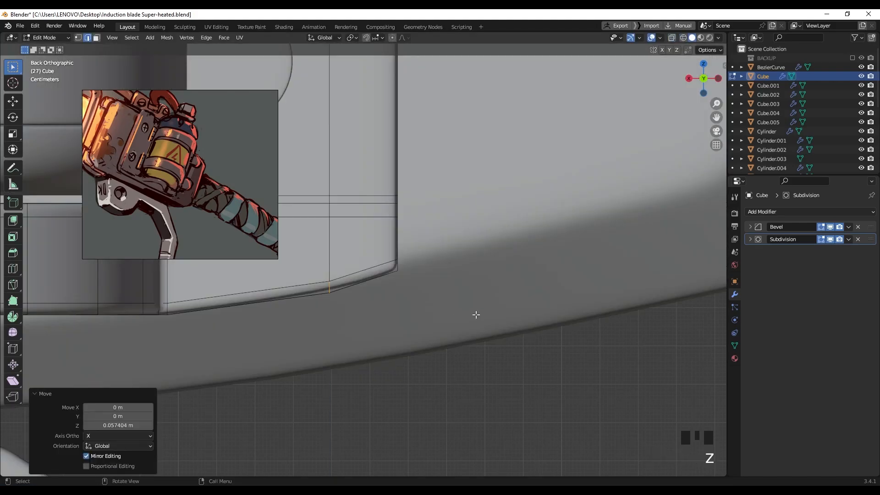
# Step: Raise the grip-side plate's lower outer corner a further 0.044 m or so along Z and return to solid shading
pyautogui.scroll(-1, 375, 317)
pyautogui.moveTo(414, 298); pyautogui.dragTo(383, 254)
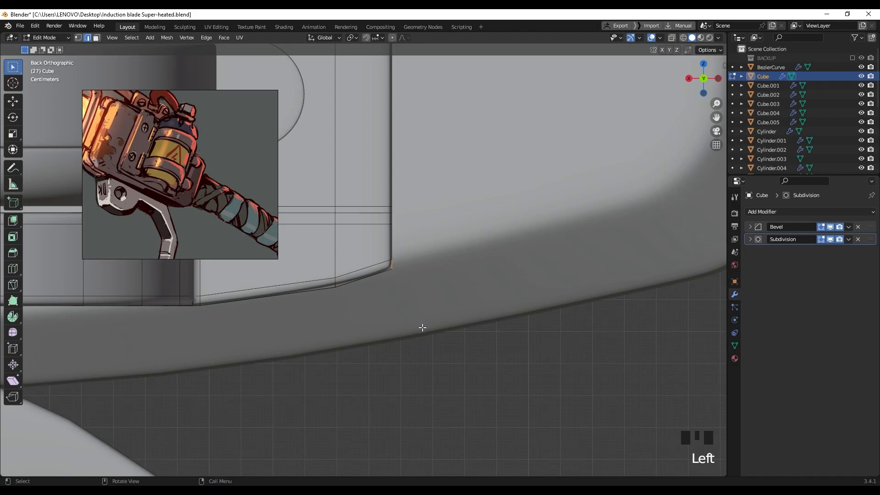
pyautogui.hotkey('shift', 'z')
pyautogui.press('g')
pyautogui.press('z')
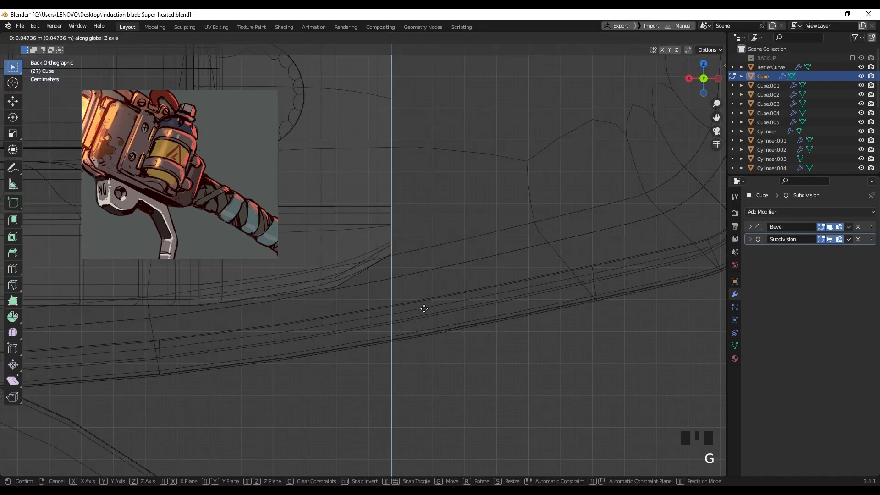
pyautogui.click(413, 313)
pyautogui.hotkey('shift', 'z')
pyautogui.scroll(-3, 392, 317)
pyautogui.scroll(-2, 393, 317)
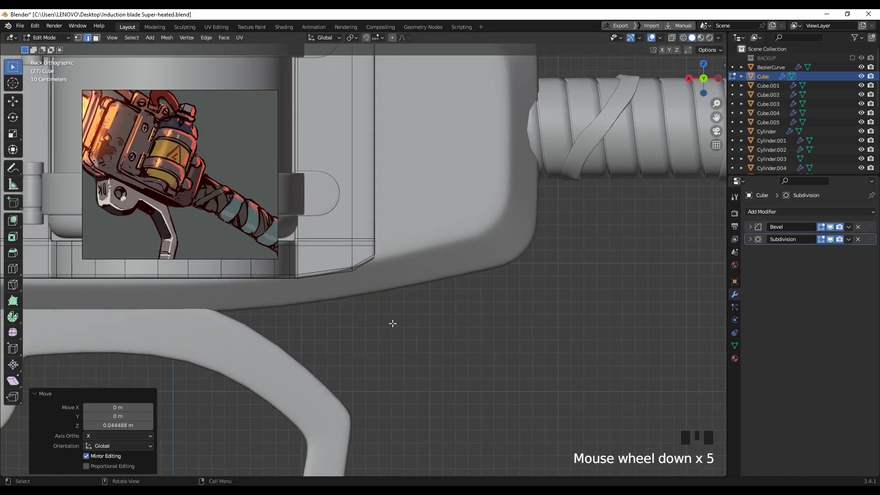
# Step: Lower the top edge of the holder's blade-side plate about 0.179 m along Z in wireframe view
pyautogui.press('Tab')
pyautogui.scroll(-4, 392, 323)
pyautogui.moveTo(373, 326)
pyautogui.keyDown('shift'); pyautogui.mouseDown(button='middle')
pyautogui.moveTo(402, 315)
pyautogui.moveTo(408, 341)
pyautogui.mouseUp(button='middle'); pyautogui.keyUp('shift')
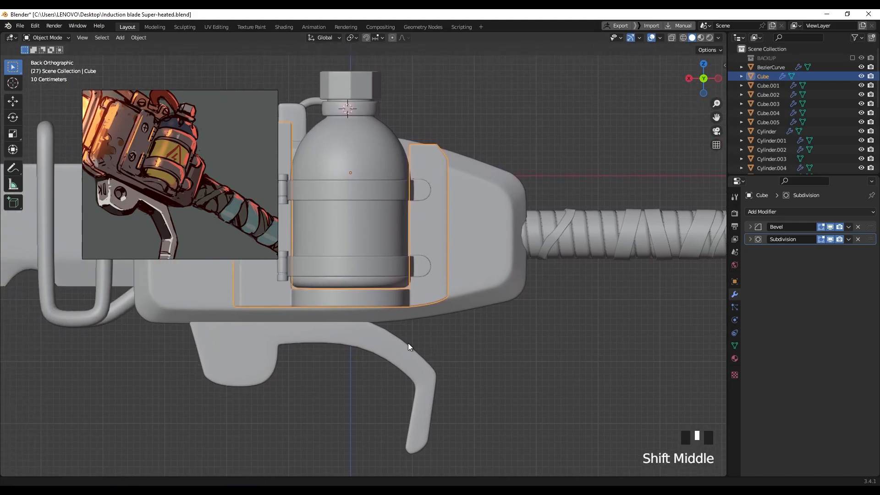
pyautogui.press('Tab')
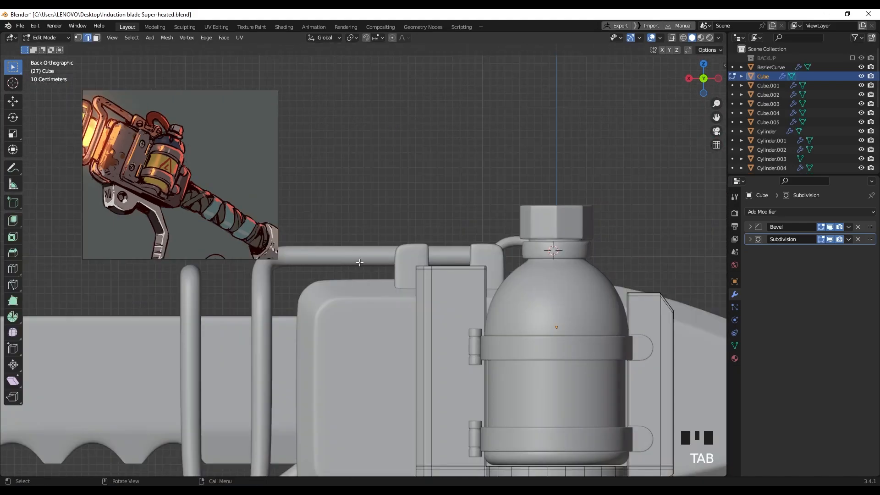
pyautogui.press('z')
pyautogui.moveTo(389, 257); pyautogui.dragTo(496, 289)
pyautogui.press('g')
pyautogui.press('z')
pyautogui.click(491, 297)
pyautogui.hotkey('shift', 'z')
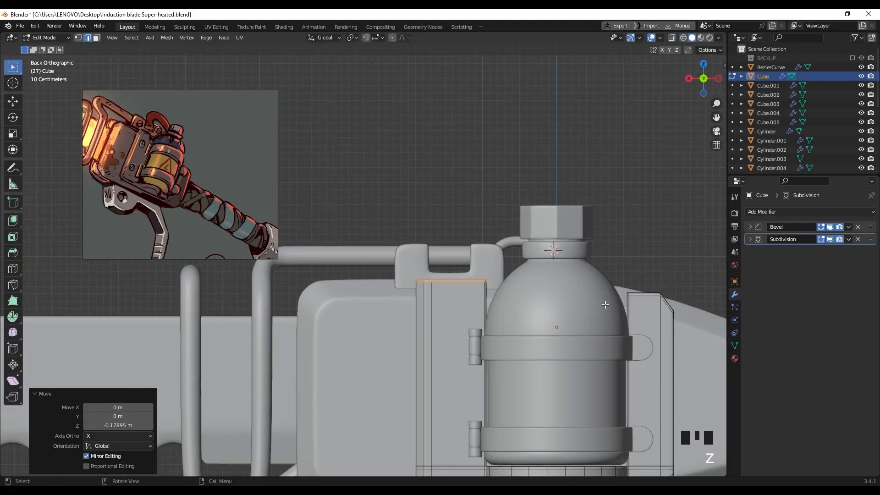
# Step: Move the blade-side end of the tube bracket above the holder plate outward along X to widen it
pyautogui.press('Tab')
pyautogui.click(411, 264)
pyautogui.press('Tab')
pyautogui.press('z')
pyautogui.moveTo(371, 220); pyautogui.dragTo(405, 302)
pyautogui.press('g')
pyautogui.press('x')
pyautogui.click(441, 316)
# Step: Move the bottle-side end of the tube bracket outward along X and return to solid shading
pyautogui.moveTo(487, 233); pyautogui.dragTo(522, 329)
pyautogui.press('g')
pyautogui.press('x')
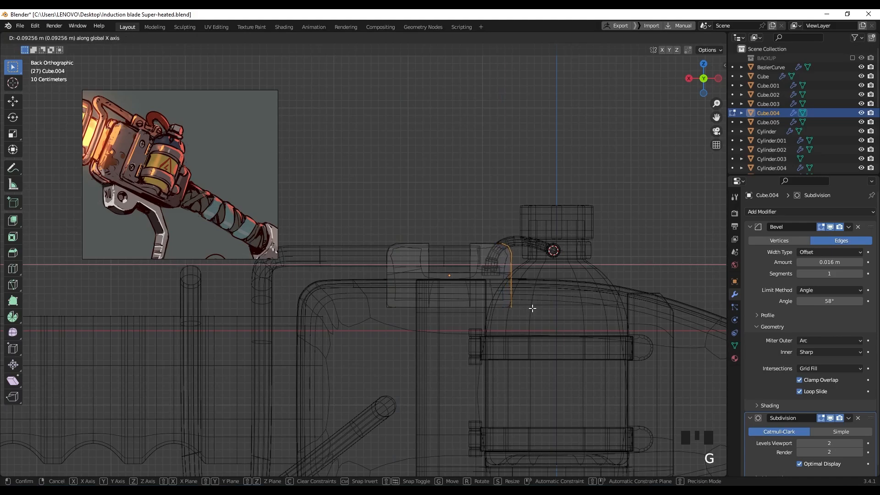
pyautogui.click(528, 305)
pyautogui.press('z')
pyautogui.click(434, 195)
pyautogui.moveTo(443, 209); pyautogui.dragTo(481, 220, button='middle')
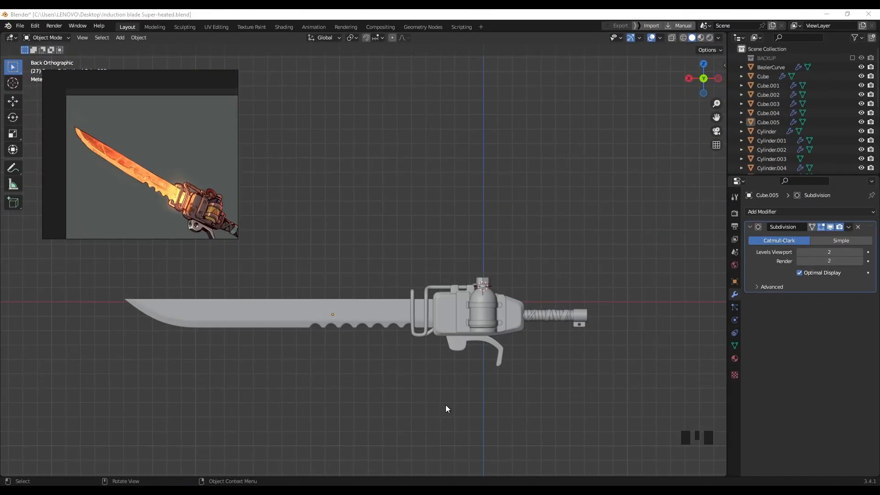
# Step: Open the viewport shading options with the whole sword in view and save the blend file
pyautogui.keyDown('shift'); pyautogui.moveTo(378, 276); pyautogui.dragTo(412, 318, button='middle'); pyautogui.keyUp('shift')
pyautogui.scroll(2, 417, 323)
pyautogui.click(718, 37)
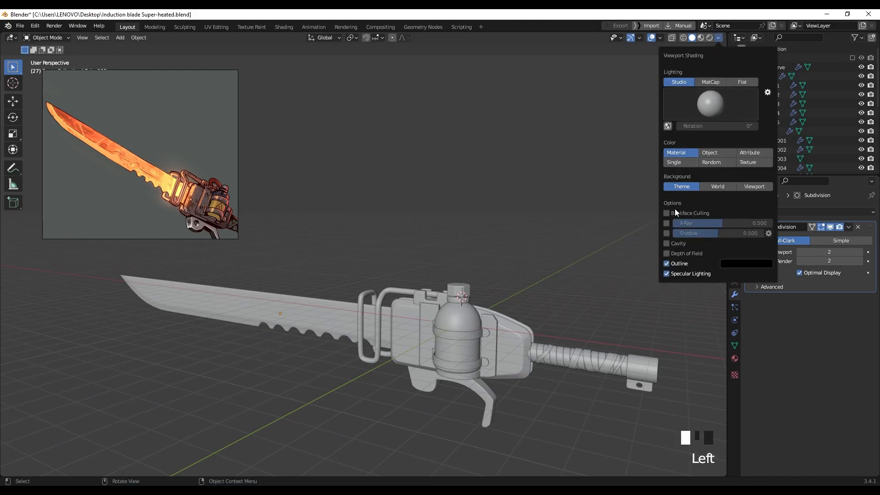
pyautogui.moveTo(527, 287)
pyautogui.mouseDown(button='middle')
pyautogui.moveTo(521, 266)
pyautogui.moveTo(481, 281)
pyautogui.mouseUp(button='middle')
pyautogui.hotkey('ctrl', 's')
# Step: Rotate all sword parts together about 20.7° in the back view to match the reference's tilt
pyautogui.press('ctrl+KP_1')
pyautogui.press('a')
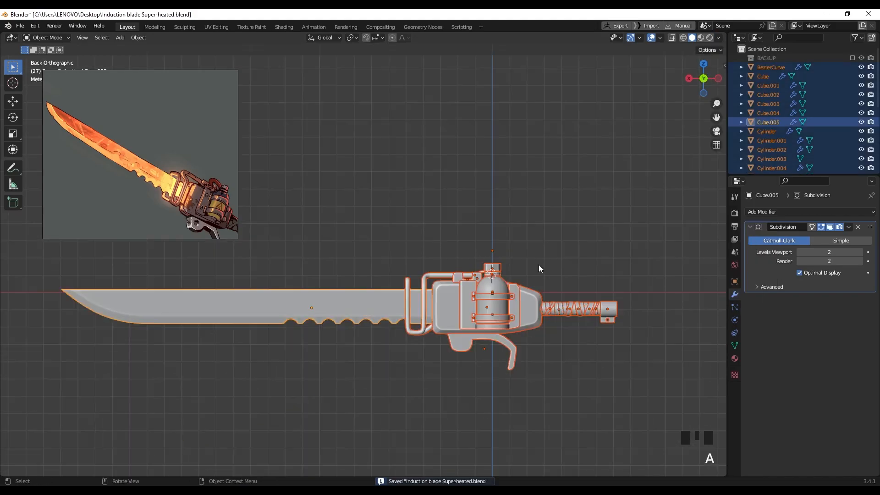
pyautogui.press('r')
pyautogui.click(544, 275)
# Step: Move the whole tilted sword toward its grip side, clear of the reference image, and deselect everything
pyautogui.press('g')
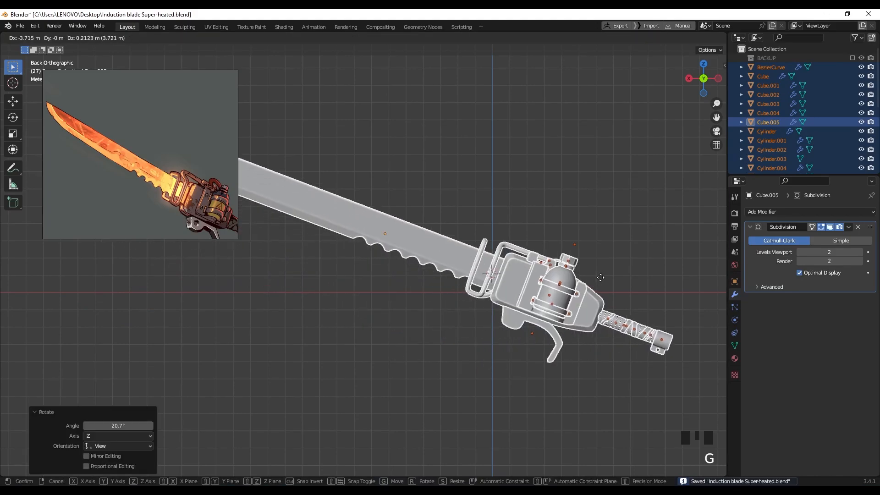
pyautogui.click(639, 280)
pyautogui.scroll(-1, 556, 266)
pyautogui.moveTo(556, 266); pyautogui.dragTo(459, 389, button='middle')
pyautogui.keyDown('shift'); pyautogui.scroll(-2, 521, 276); pyautogui.keyUp('shift')
pyautogui.click(490, 258)
pyautogui.scroll(2, 499, 246)
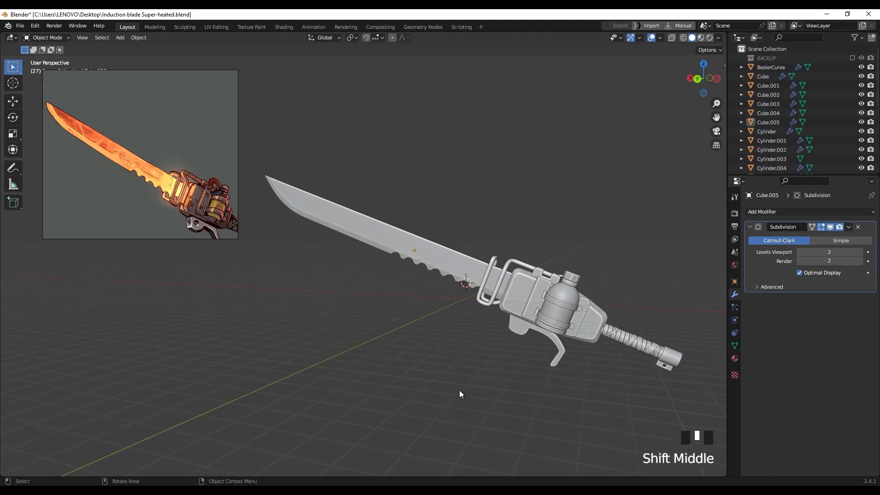